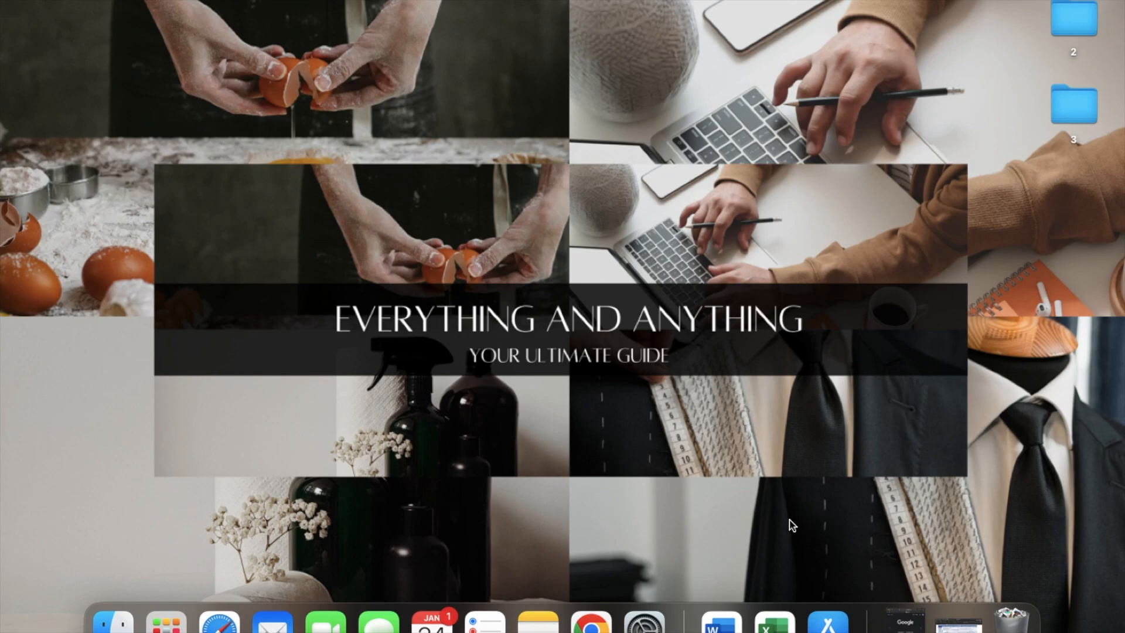
# Step: Restore the minimised Google browser window, make it full screen and open Sheets from the Google apps list
pyautogui.click(903, 619)
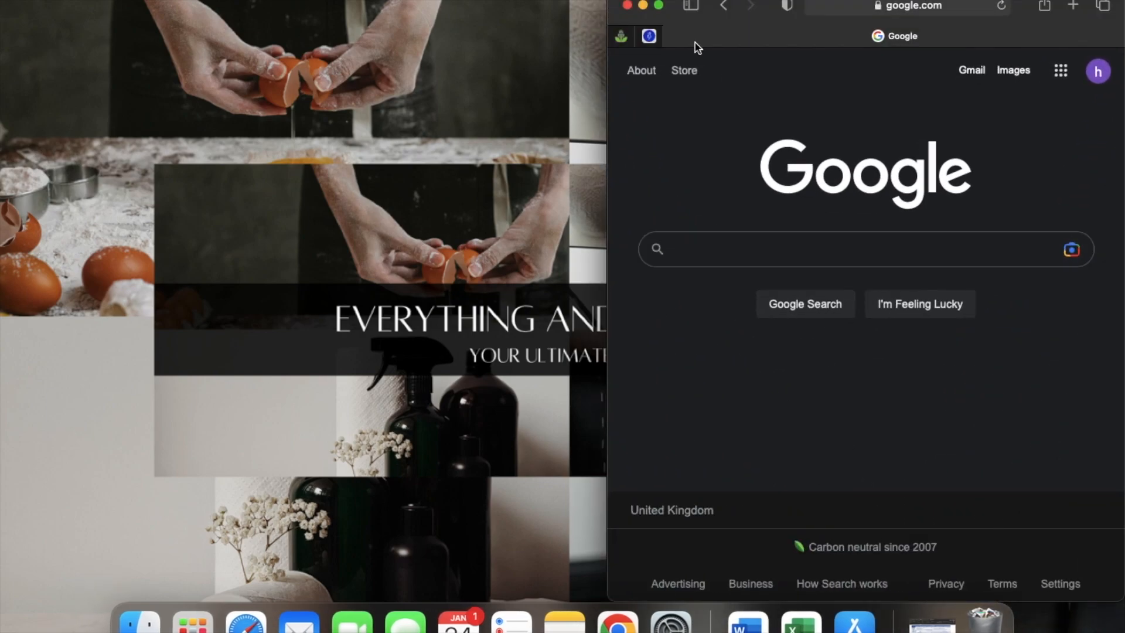
pyautogui.click(659, 5)
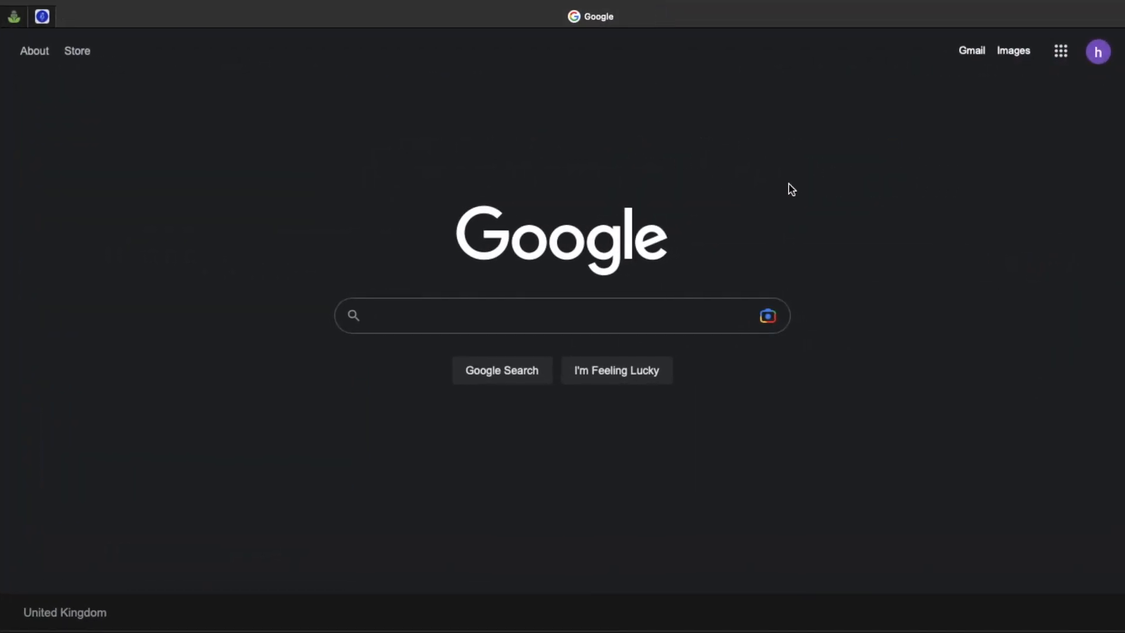
pyautogui.click(1062, 52)
pyautogui.scroll(-3, 1036, 261)
pyautogui.scroll(-3, 1036, 262)
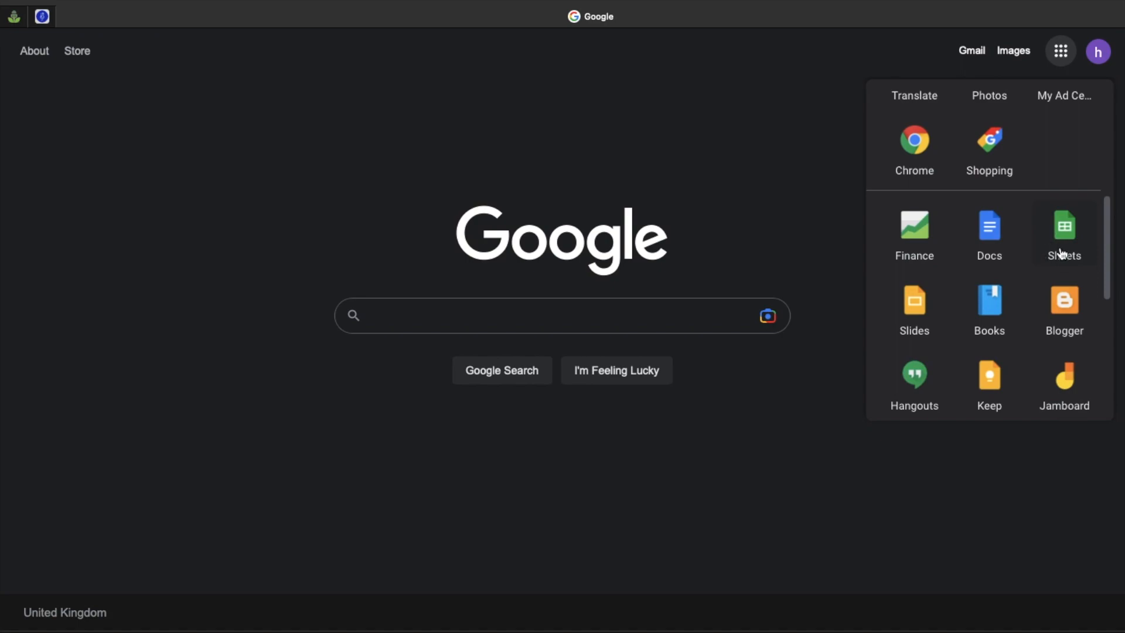
pyautogui.click(1061, 254)
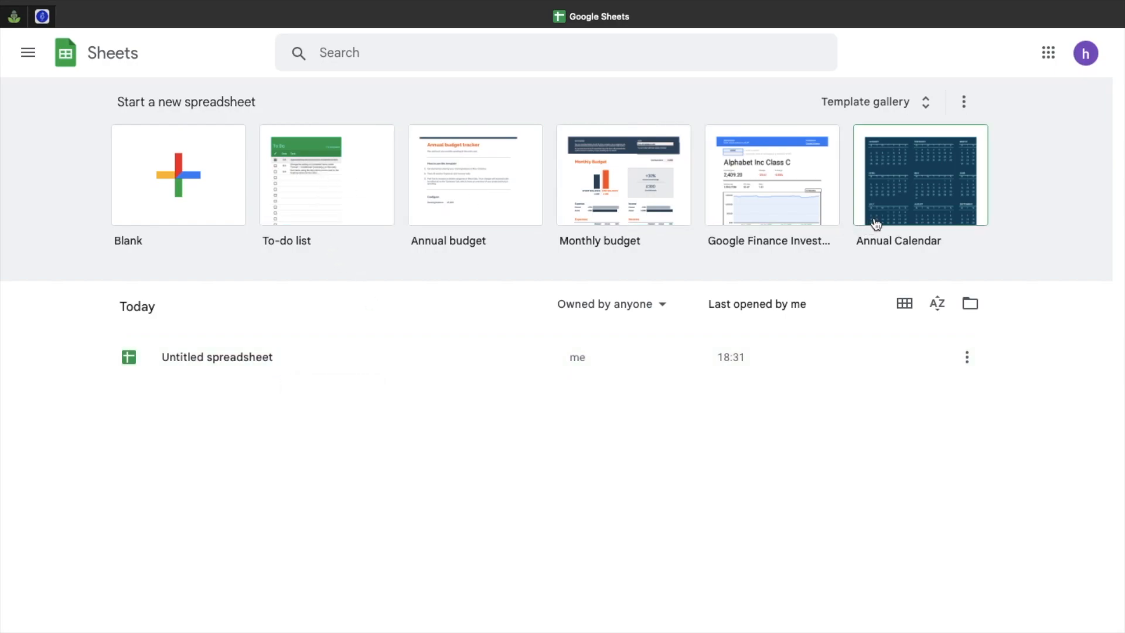
# Step: Look through the personal and work templates in the template gallery and create a blank spreadsheet
pyautogui.click(892, 103)
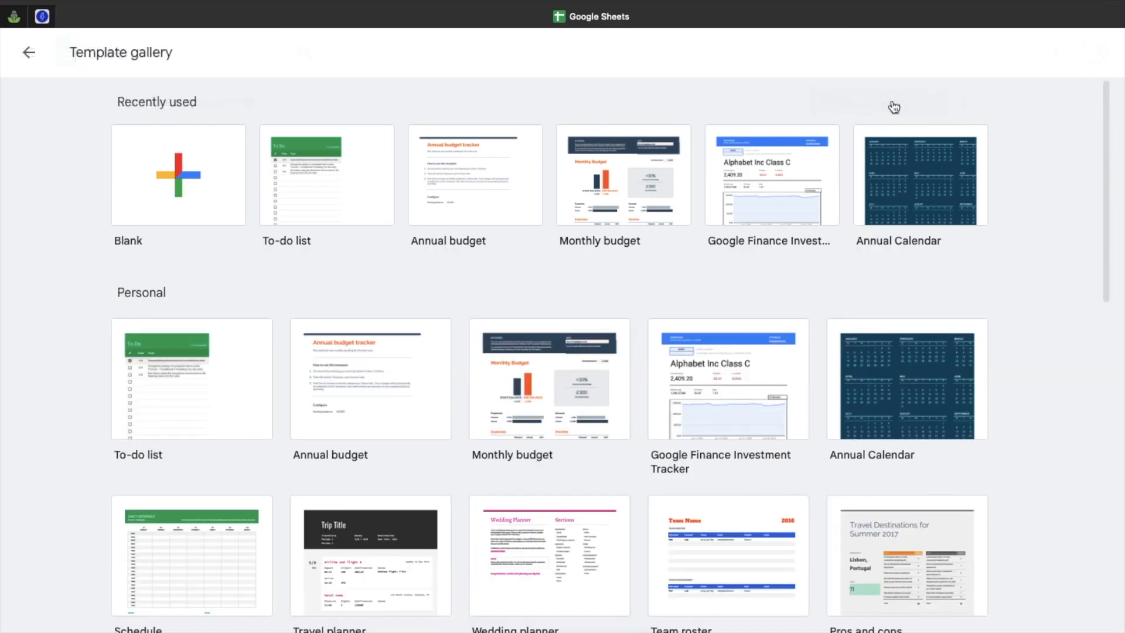
pyautogui.scroll(-1, 684, 369)
pyautogui.scroll(-5, 684, 370)
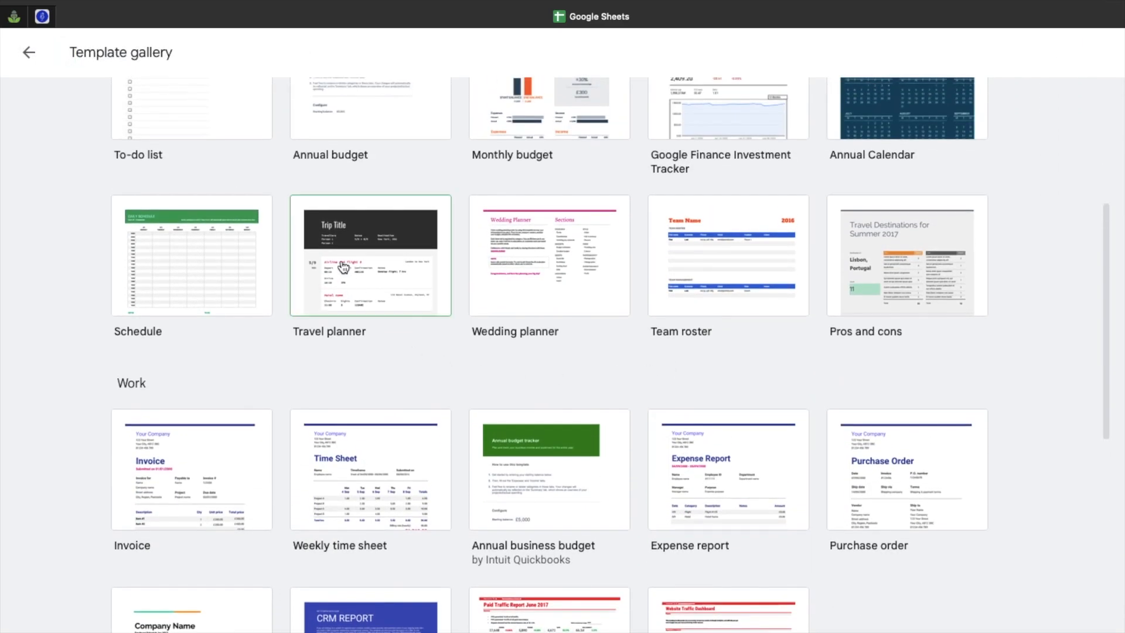
pyautogui.scroll(-2, 370, 431)
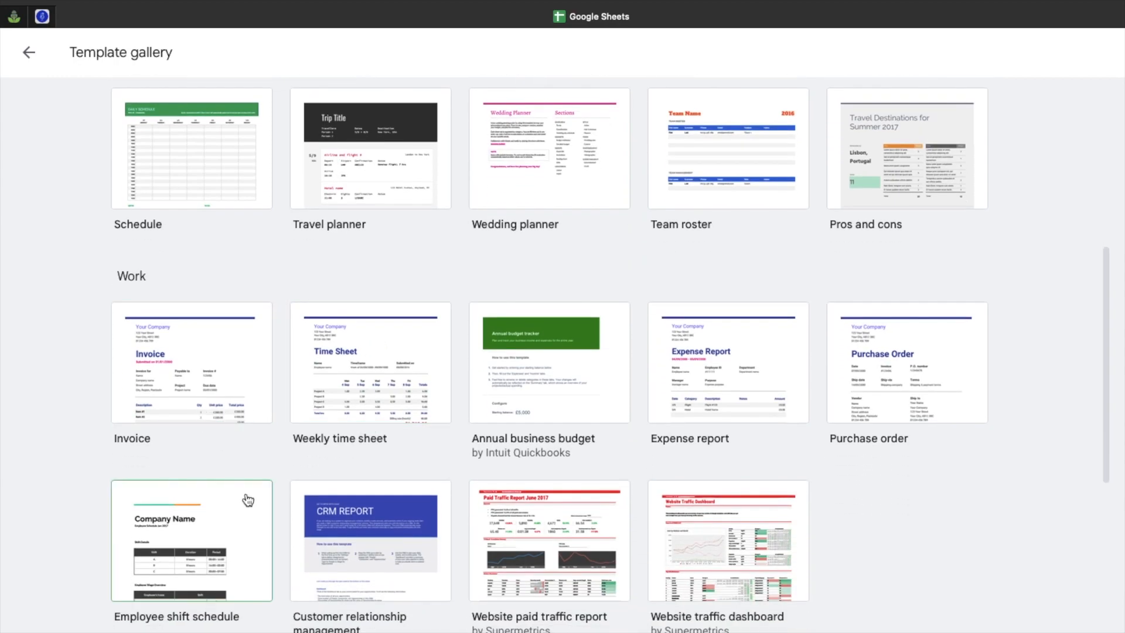
pyautogui.scroll(6, 246, 429)
pyautogui.scroll(2, 247, 500)
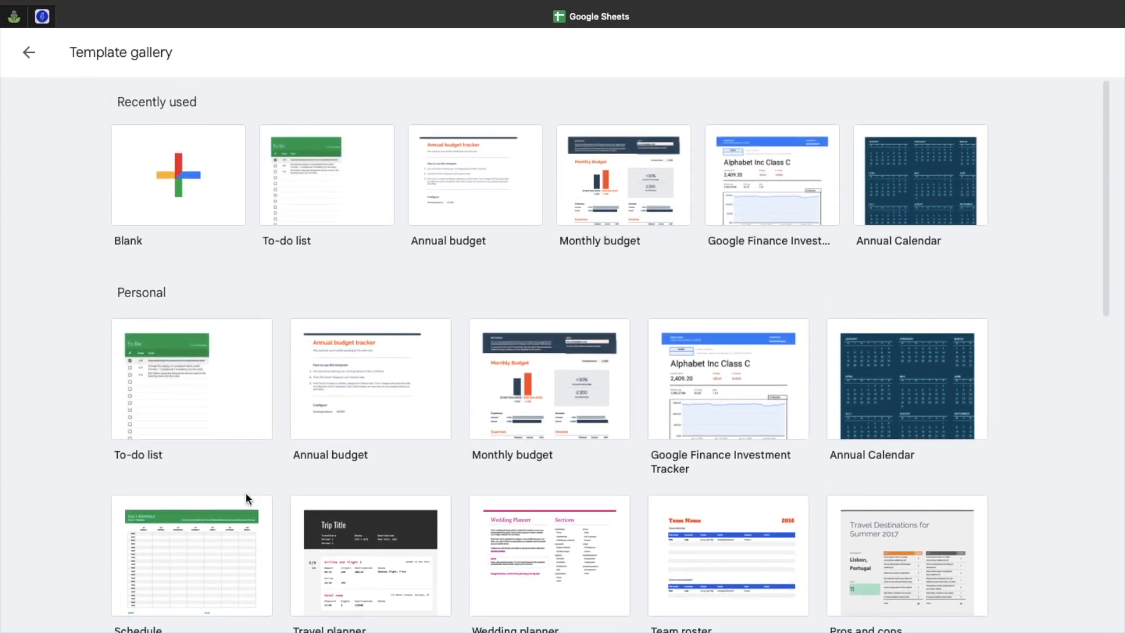
pyautogui.click(221, 184)
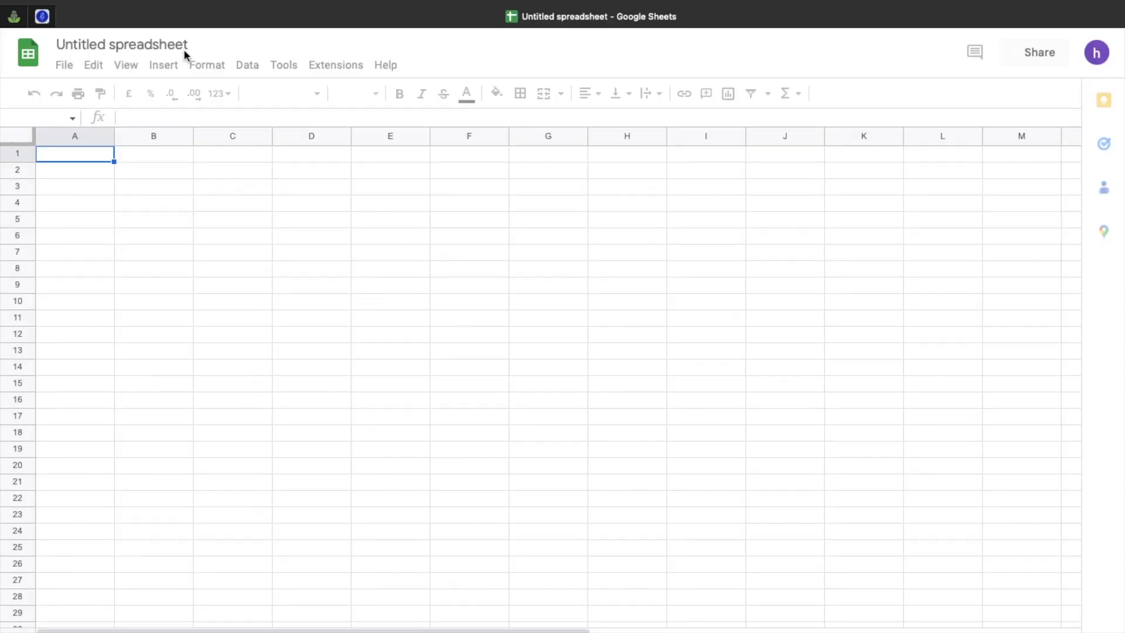
# Step: Rename the untitled spreadsheet as "Habit tracker"
pyautogui.click(153, 44)
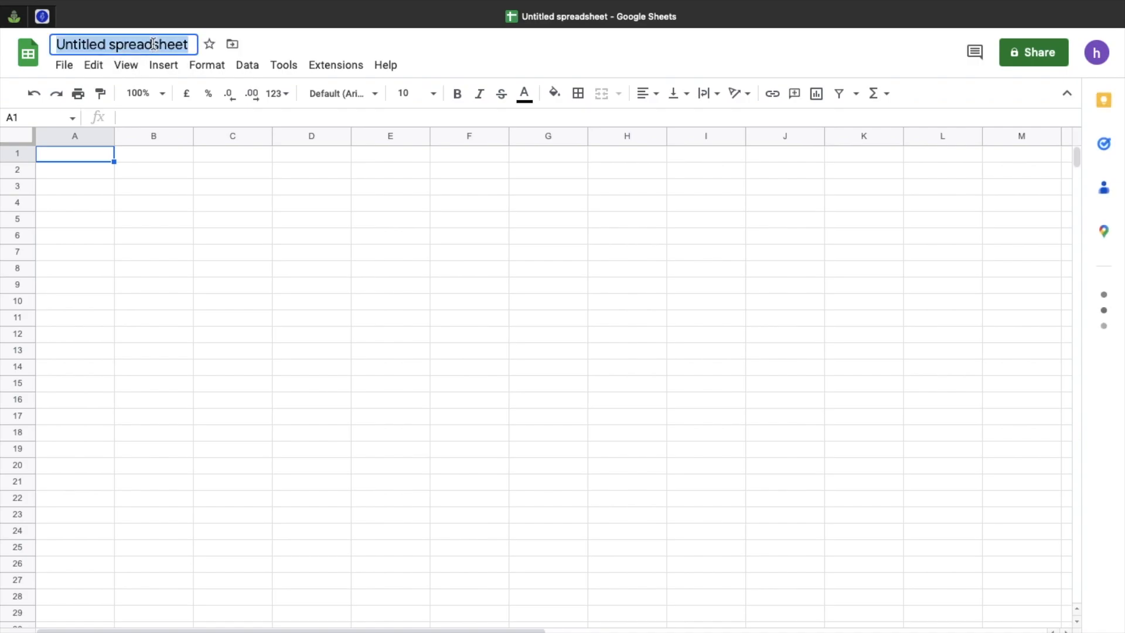
pyautogui.write('Habit tracker')
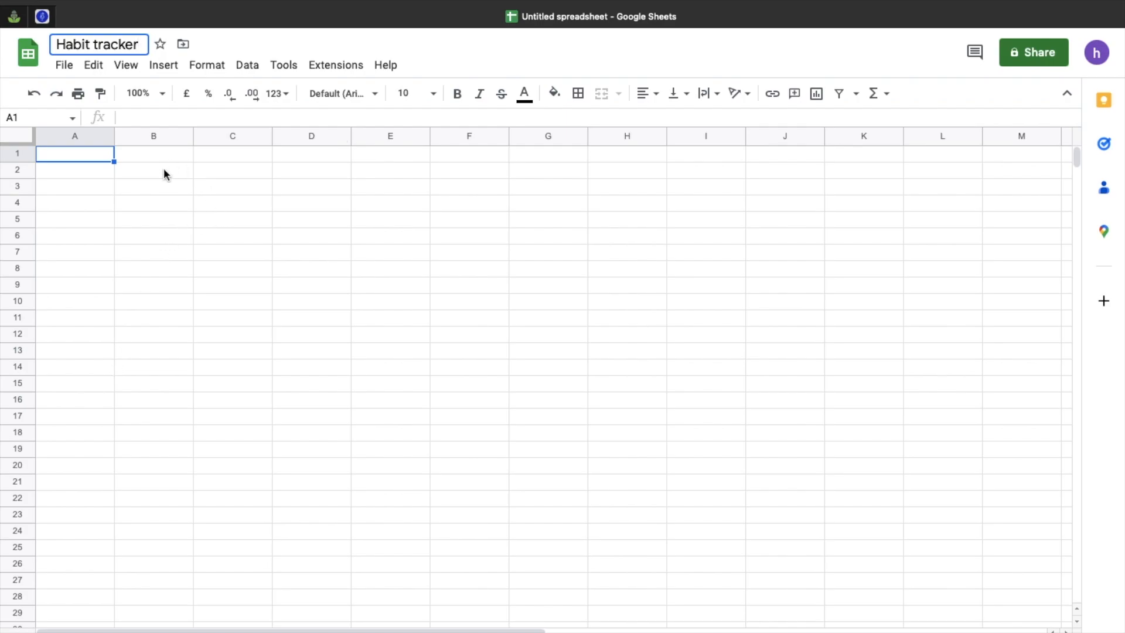
pyautogui.click(217, 172)
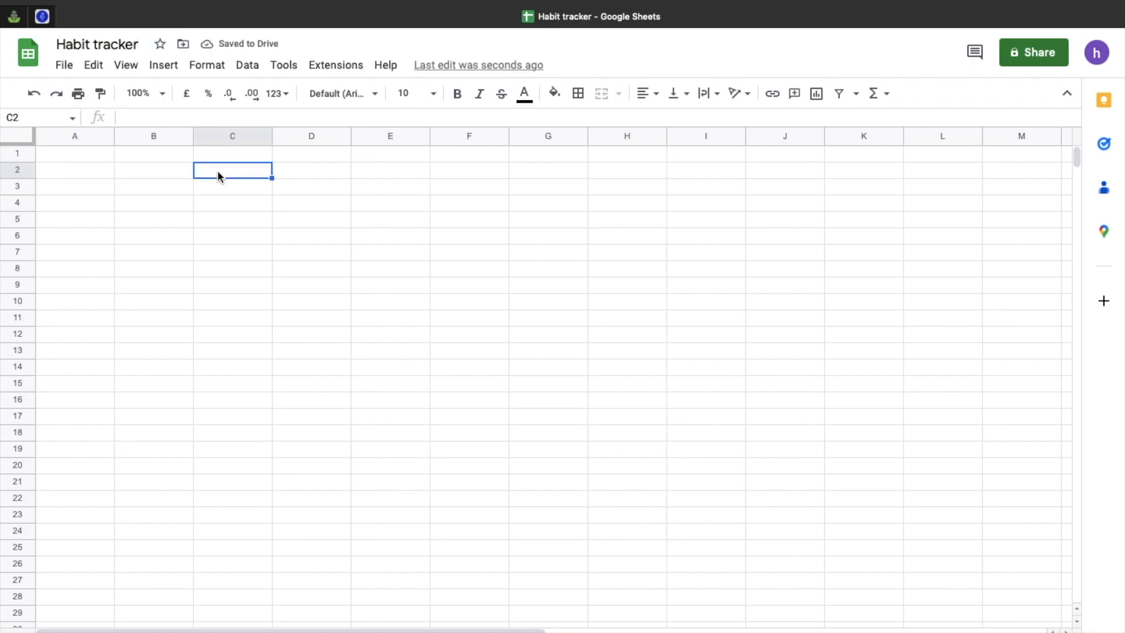
# Step: Enter the date 01/01/2023 in cell C2
pyautogui.press('Return')
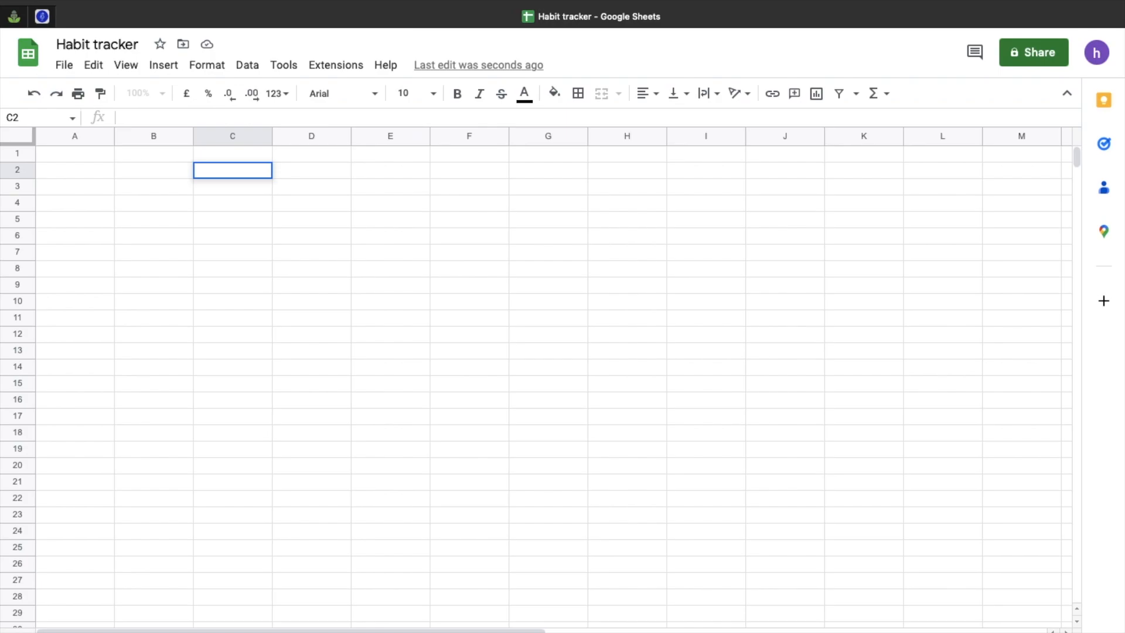
pyautogui.write('01/01/2023')
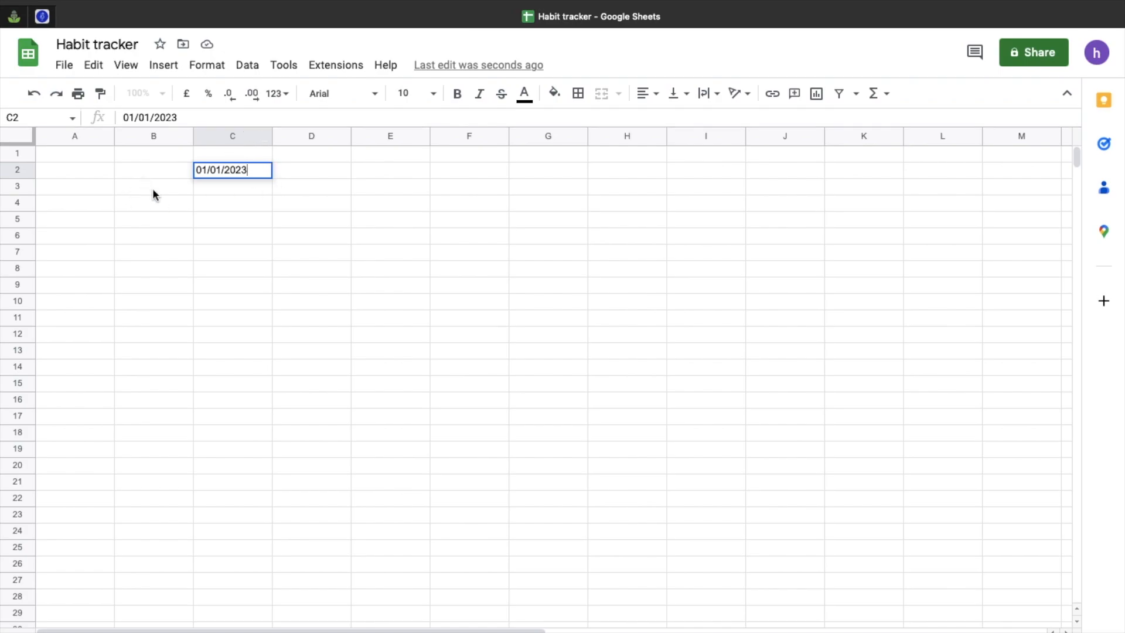
pyautogui.click(178, 203)
# Step: Apply a custom date format to cell C2 with the day and slashes removed, showing the month as full name followed by the year
pyautogui.click(242, 170)
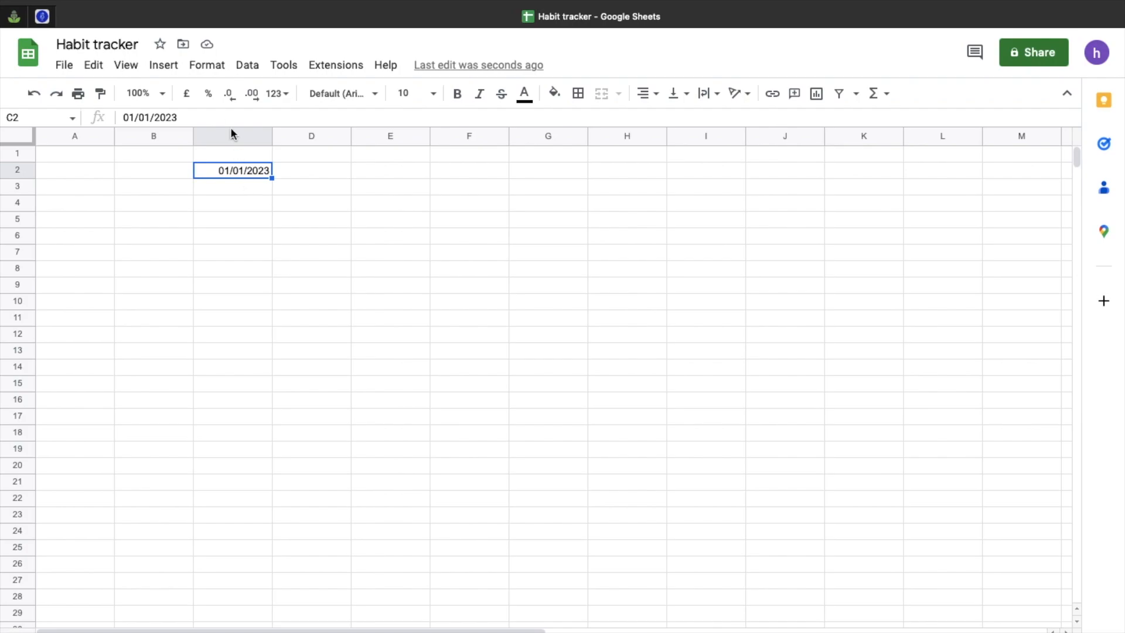
pyautogui.click(210, 71)
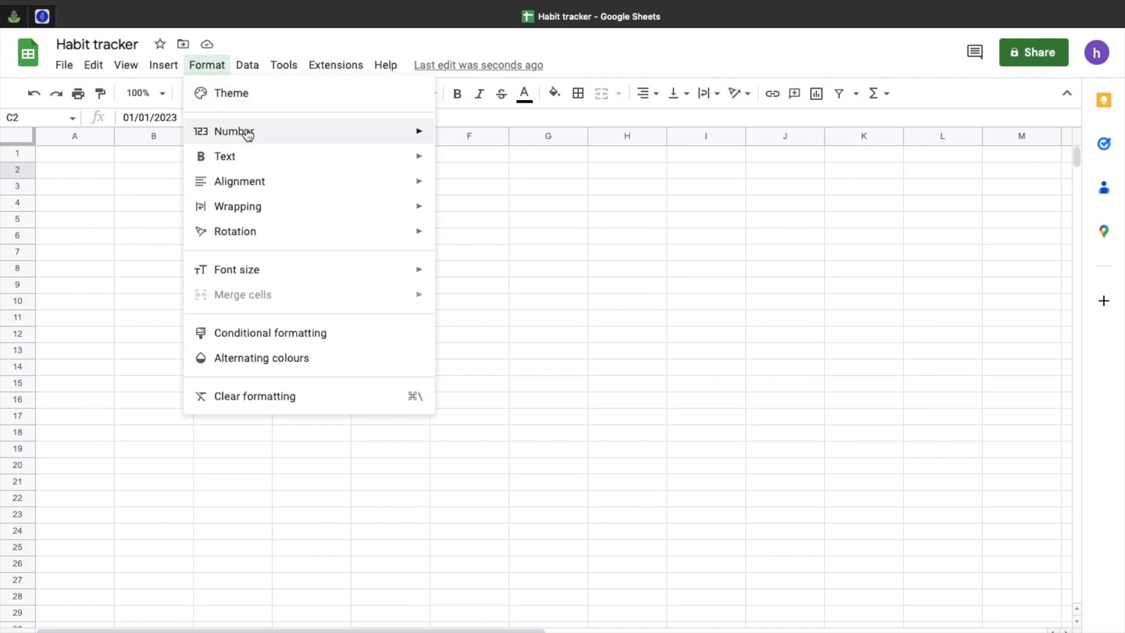
pyautogui.moveTo(248, 134)
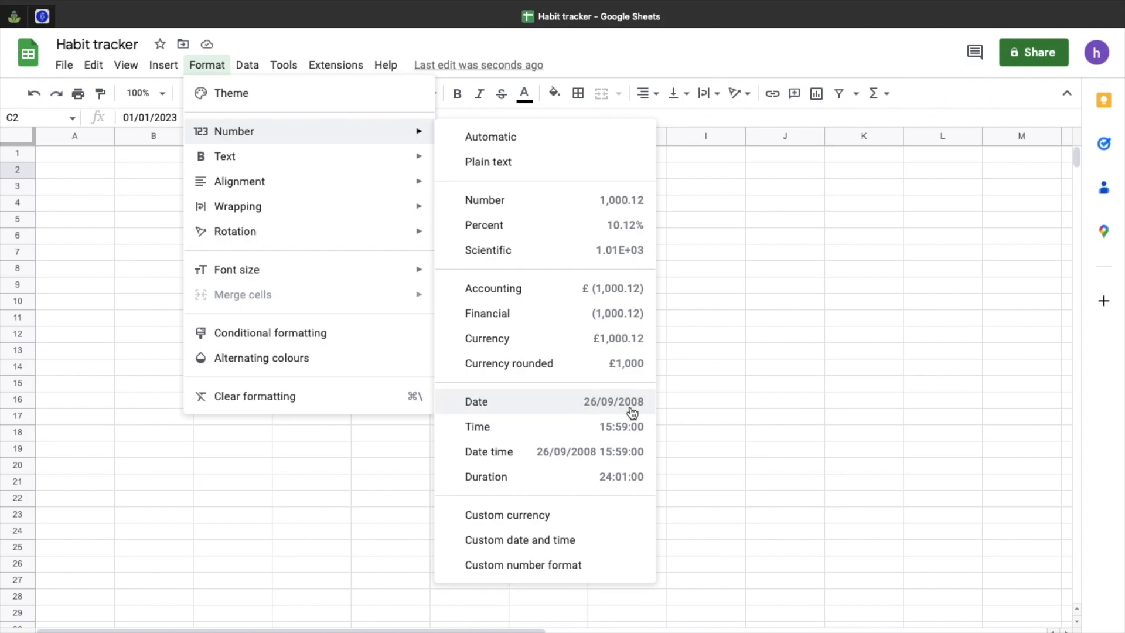
pyautogui.click(565, 541)
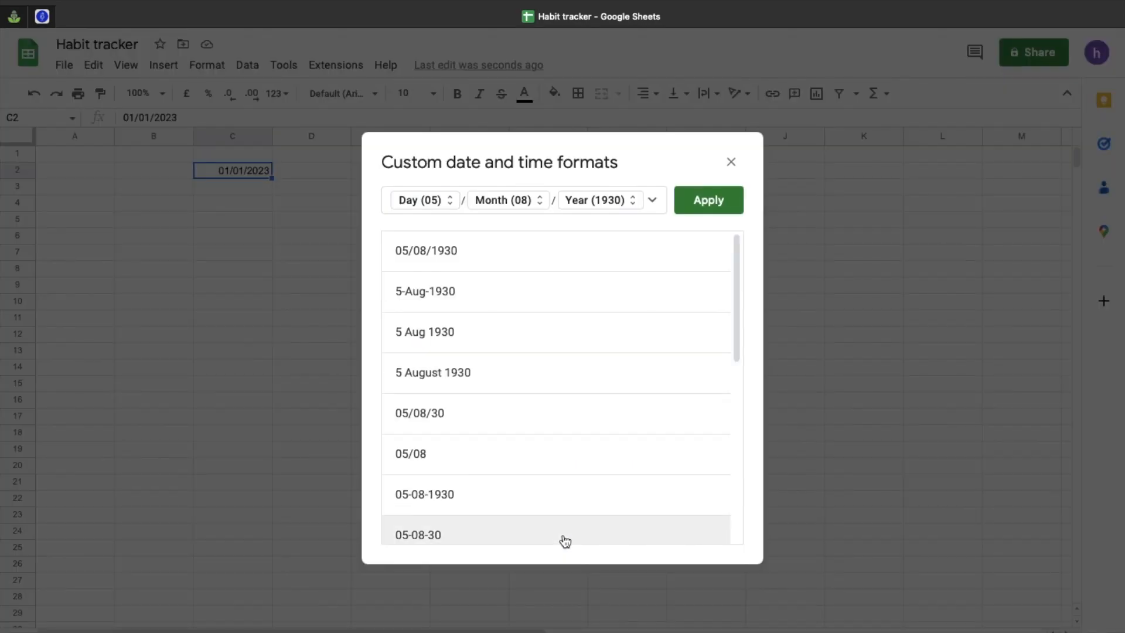
pyautogui.click(442, 208)
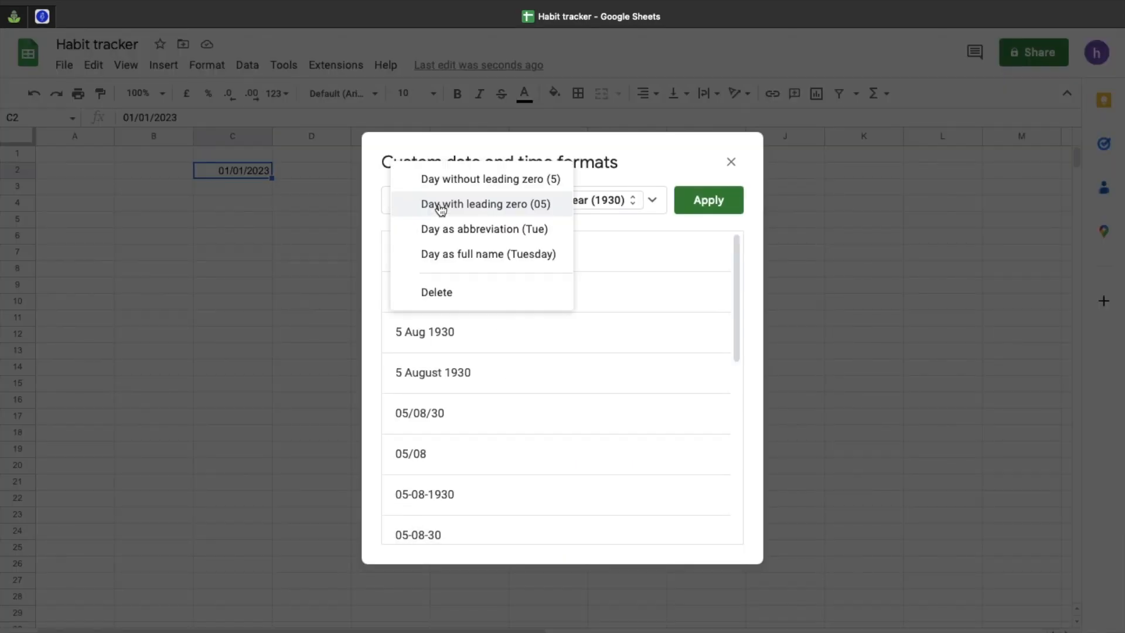
pyautogui.click(442, 292)
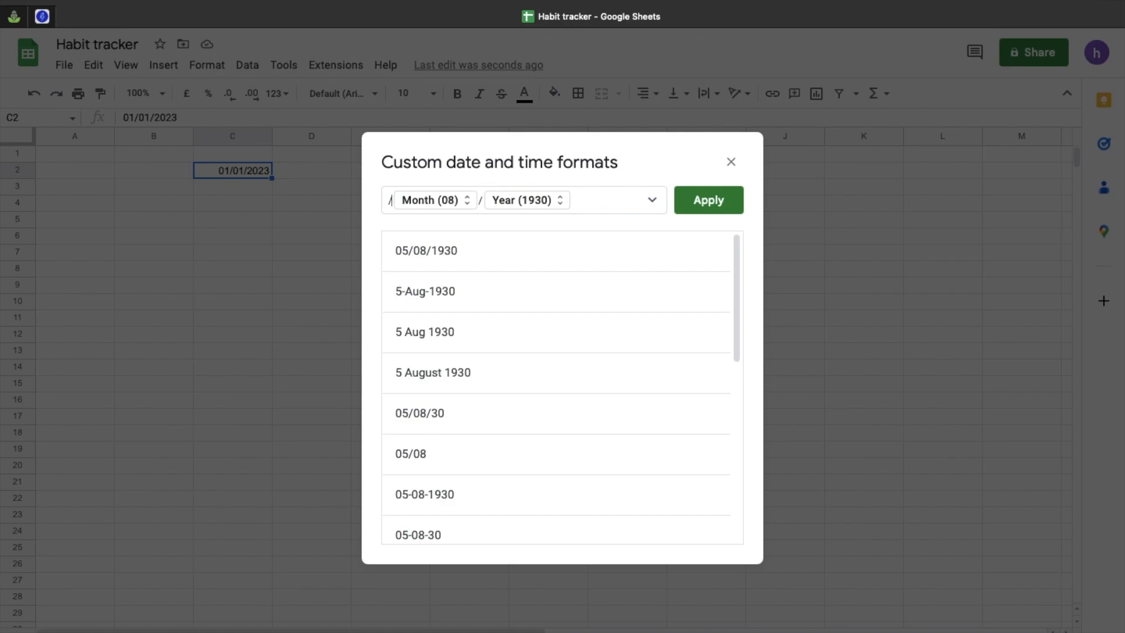
pyautogui.press('BackSpace')
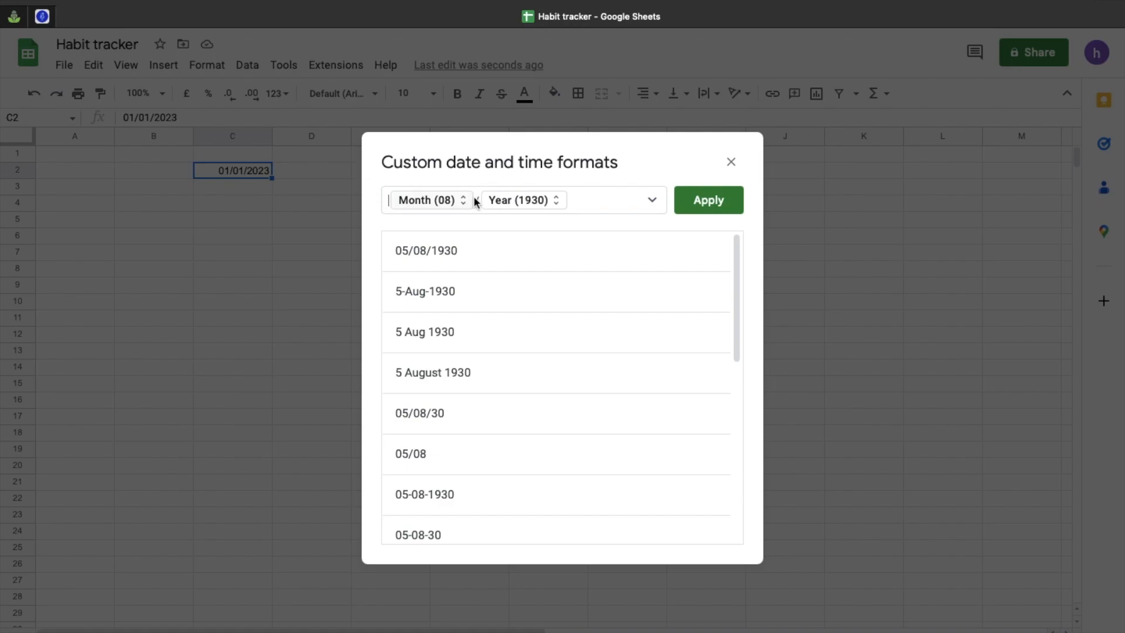
pyautogui.press('BackSpace')
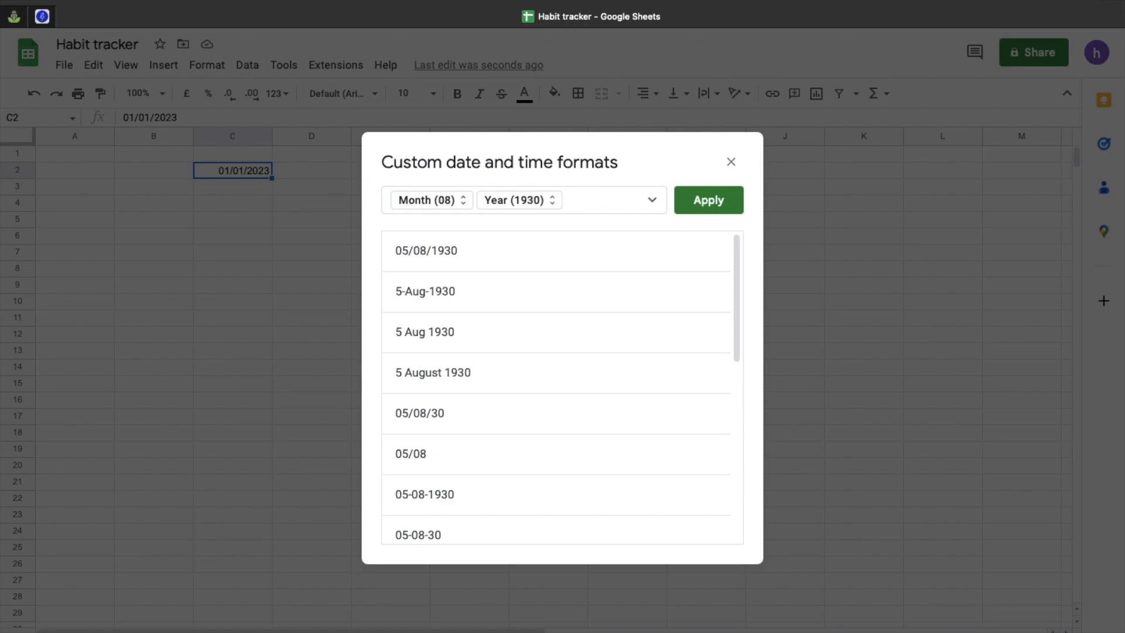
pyautogui.click(459, 202)
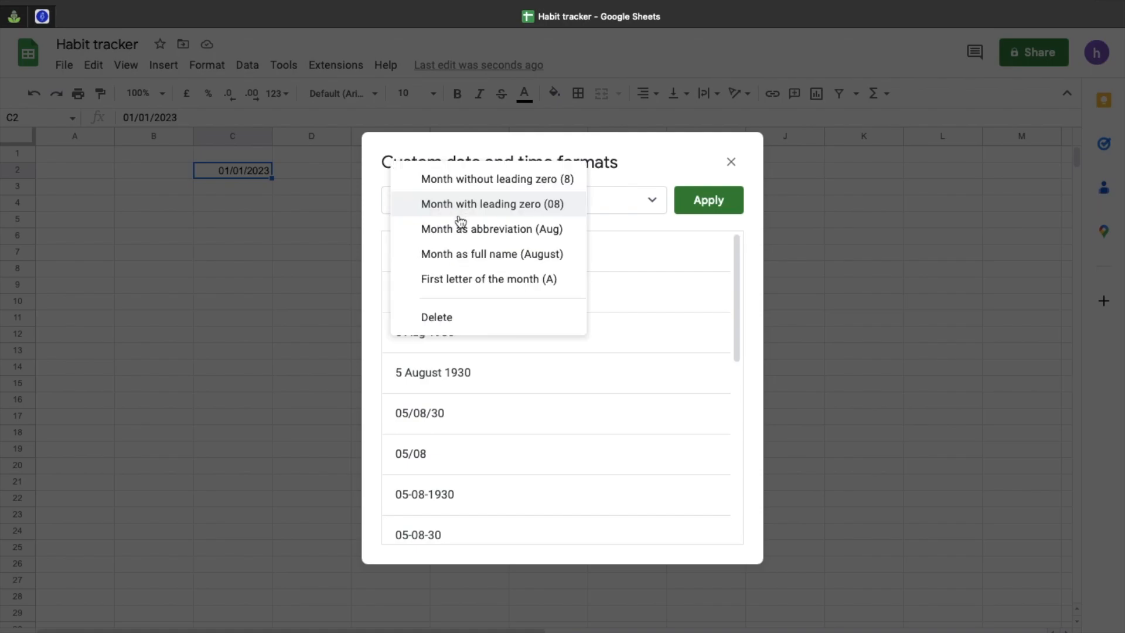
pyautogui.click(529, 255)
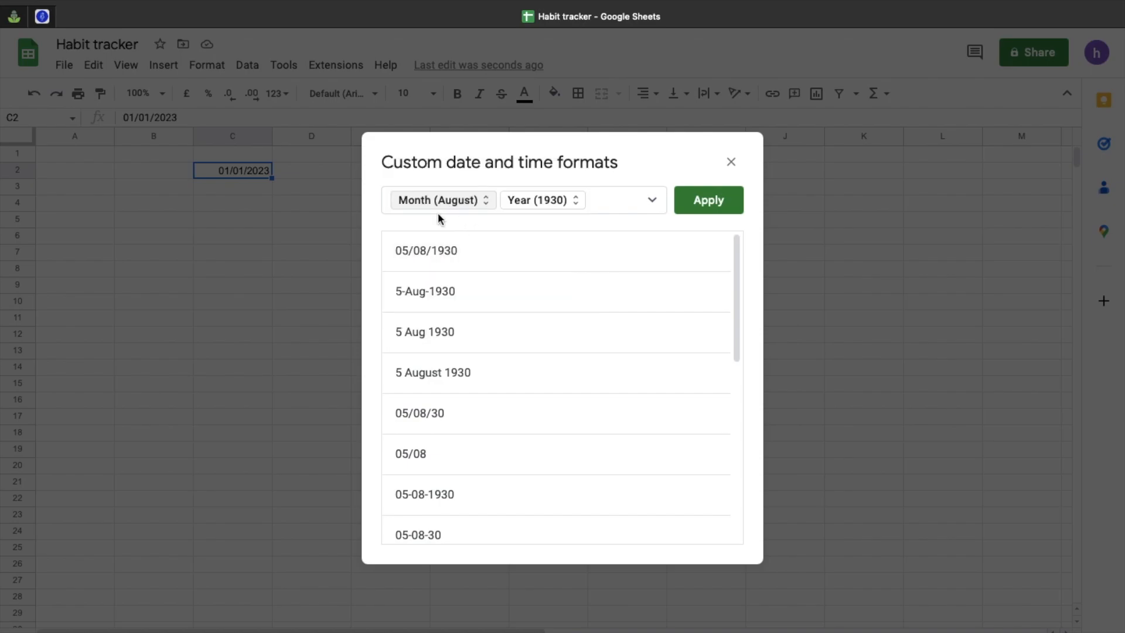
pyautogui.click(713, 201)
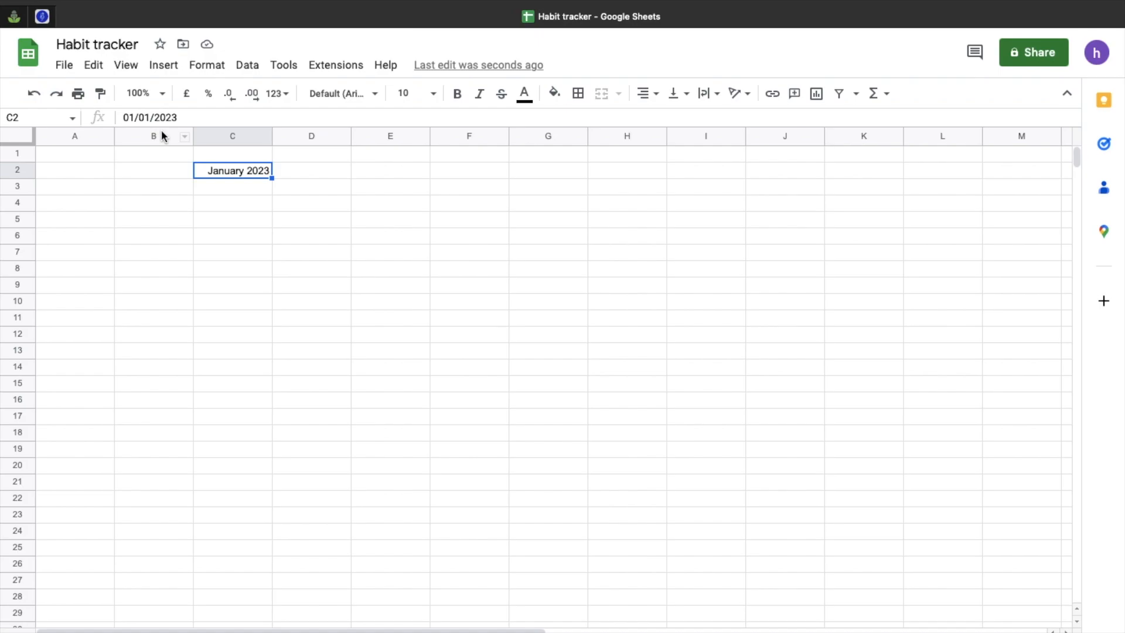
# Step: Enter the label "Daily" in cell B2, beside the month heading
pyautogui.click(149, 174)
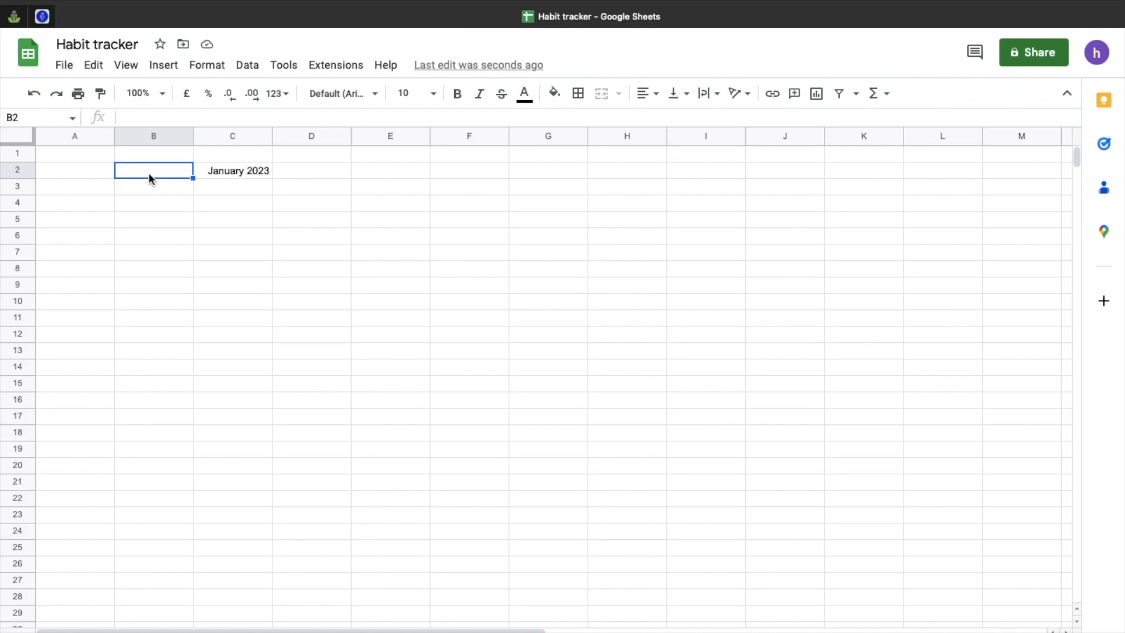
pyautogui.write('Daily')
pyautogui.click(343, 272)
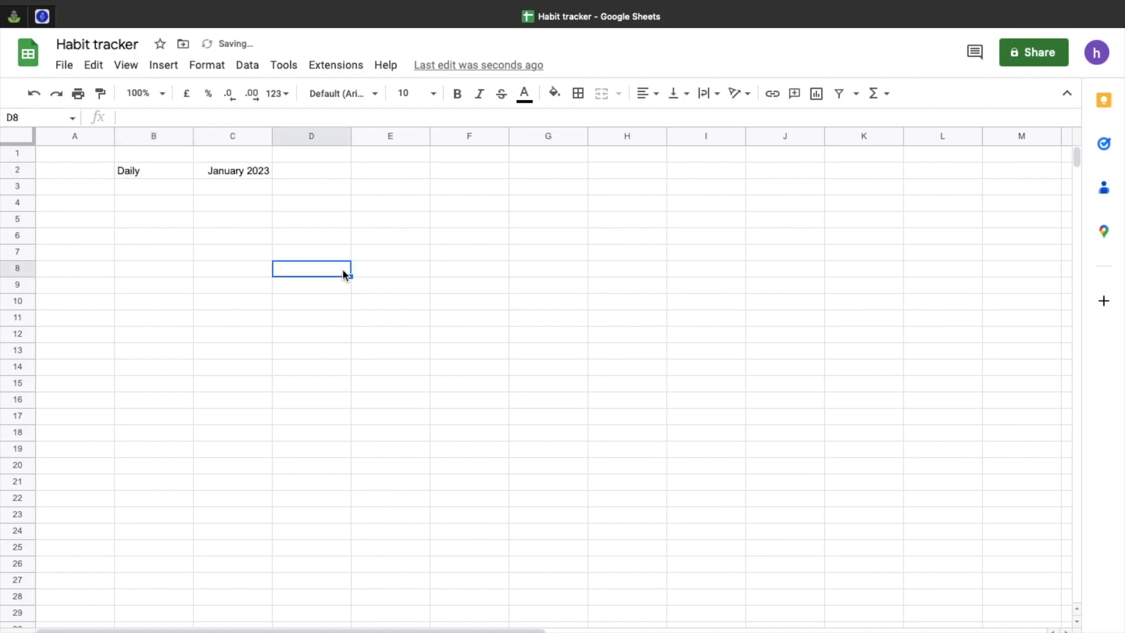
pyautogui.click(247, 174)
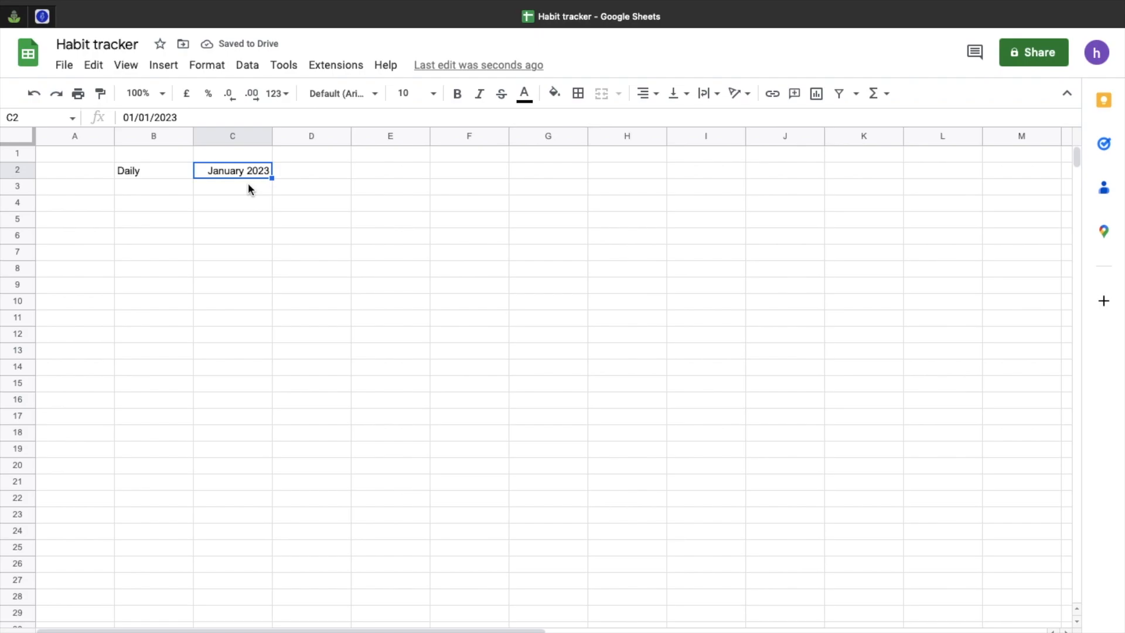
pyautogui.click(248, 188)
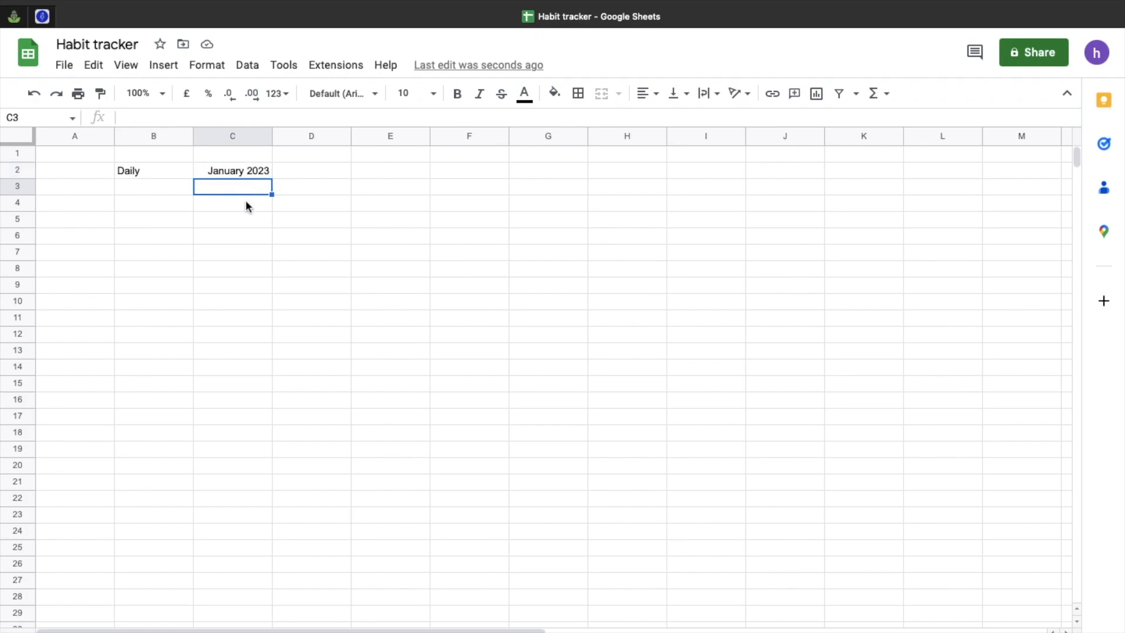
pyautogui.click(246, 205)
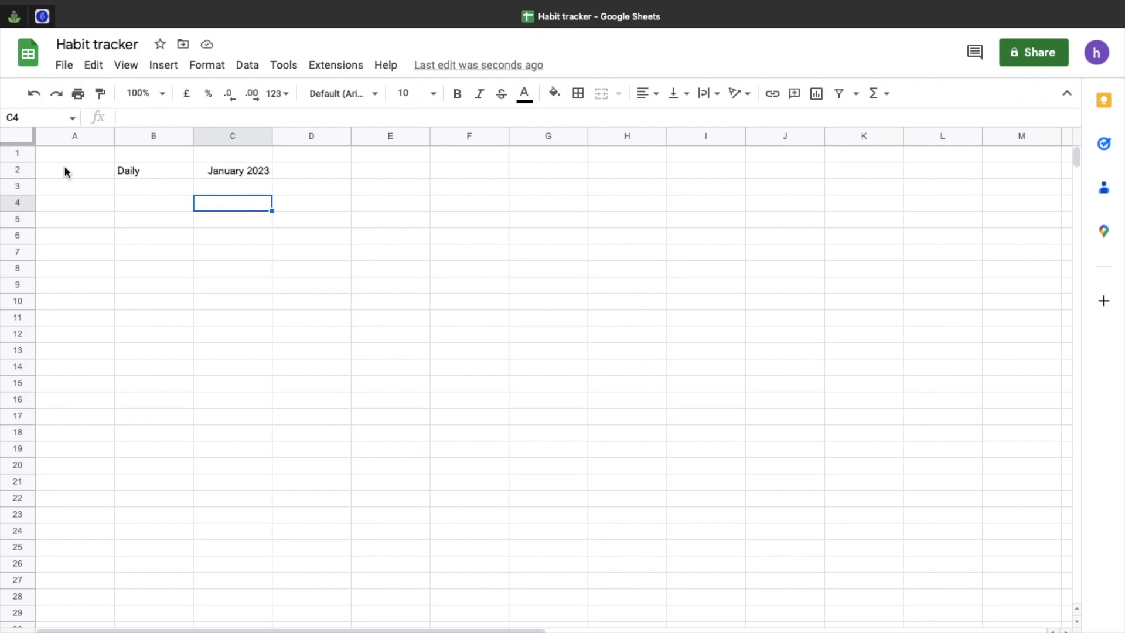
pyautogui.moveTo(17, 170); pyautogui.dragTo(17, 201)
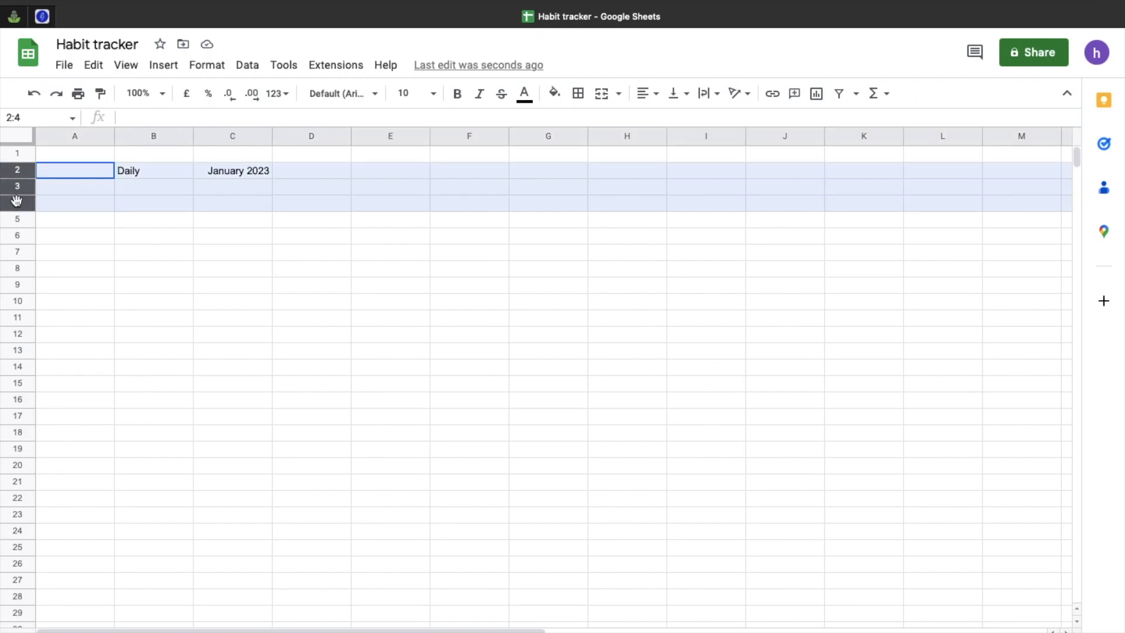
pyautogui.click(146, 139)
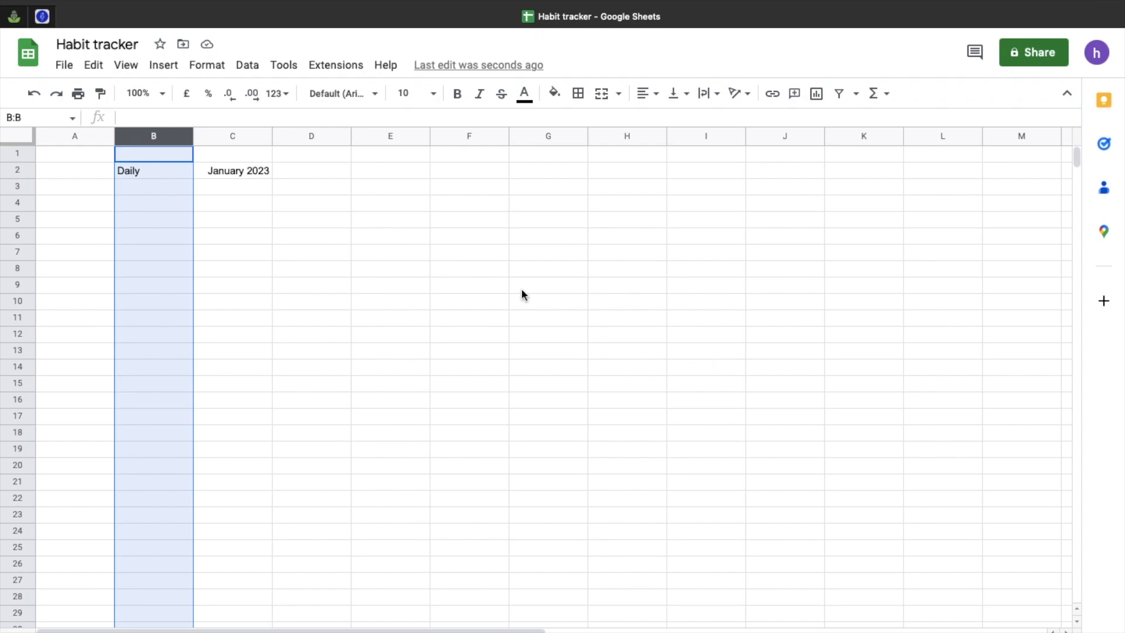
# Step: Enter "Week 1" in cell C3, directly below the month heading
pyautogui.click(251, 188)
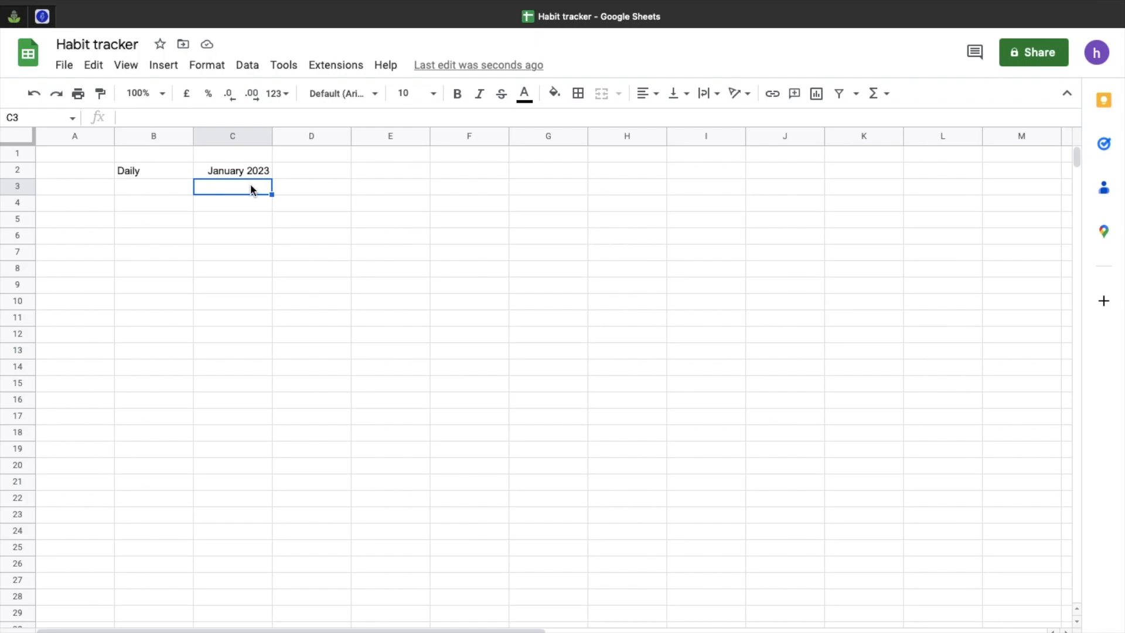
pyautogui.write('We')
pyautogui.write('ek ')
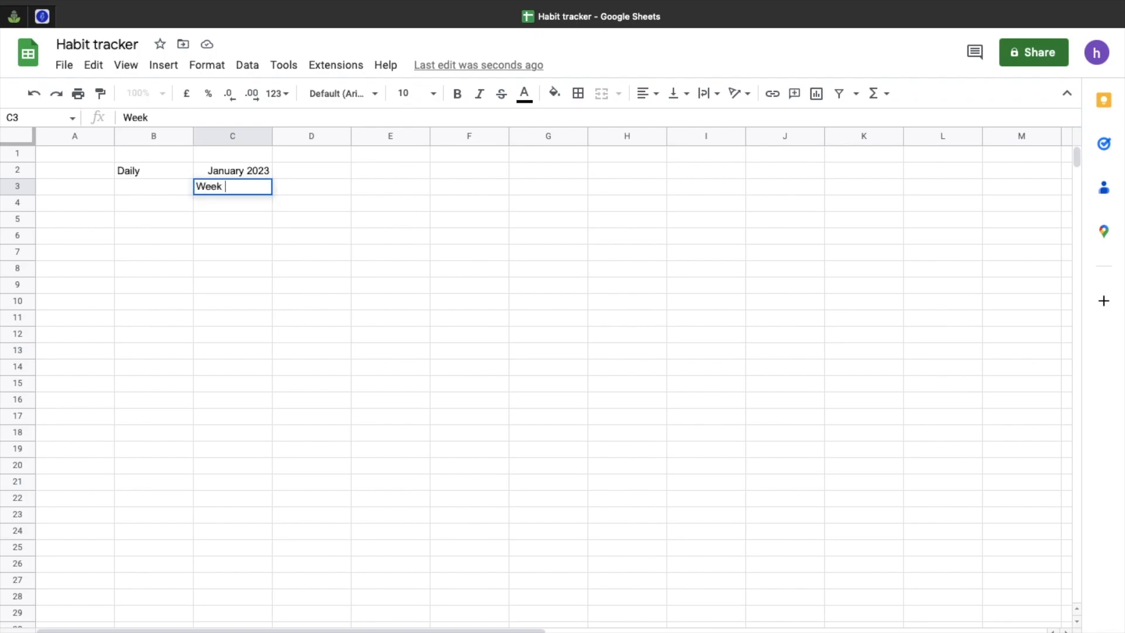
pyautogui.write('1')
pyautogui.click(367, 255)
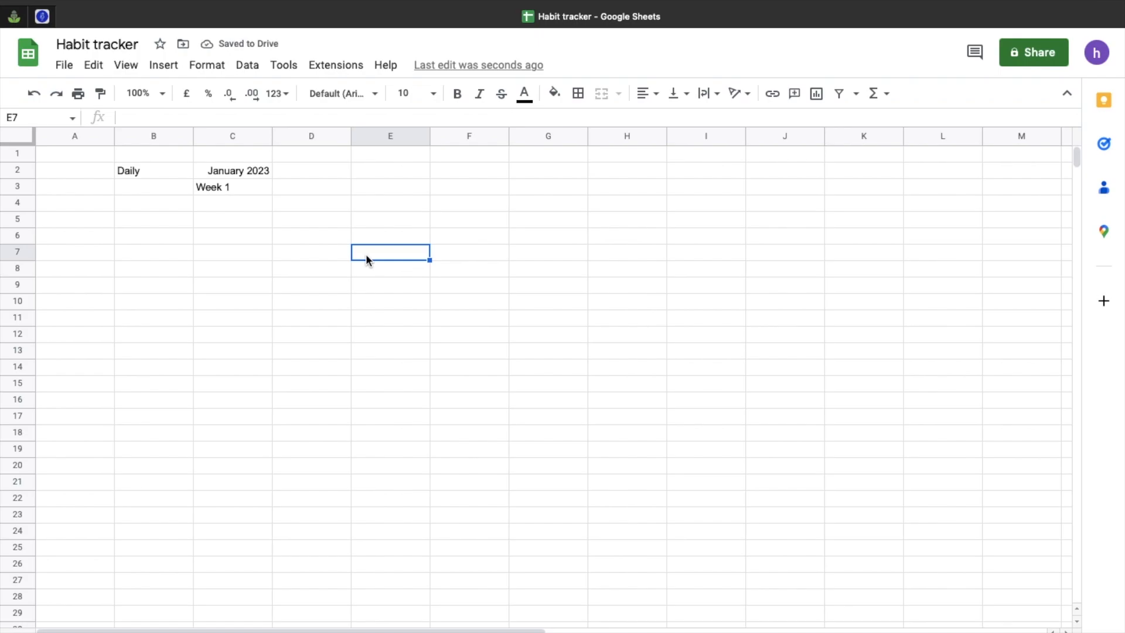
# Step: Enter the formula =C2 in both C4 and C5 so they reference the month date
pyautogui.click(256, 209)
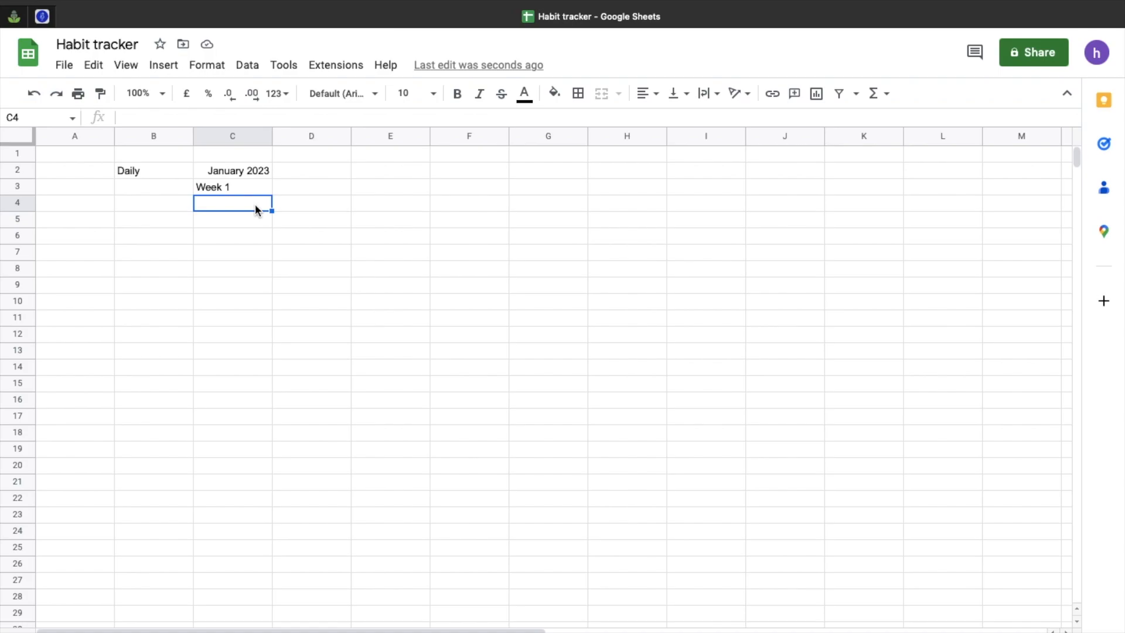
pyautogui.write('=')
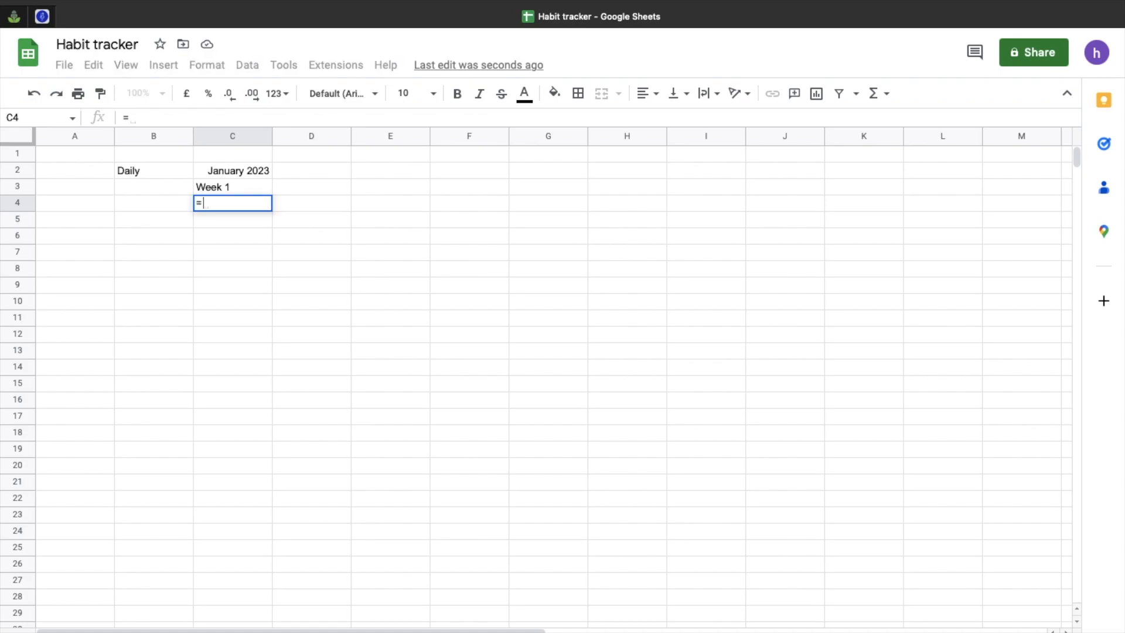
pyautogui.click(256, 174)
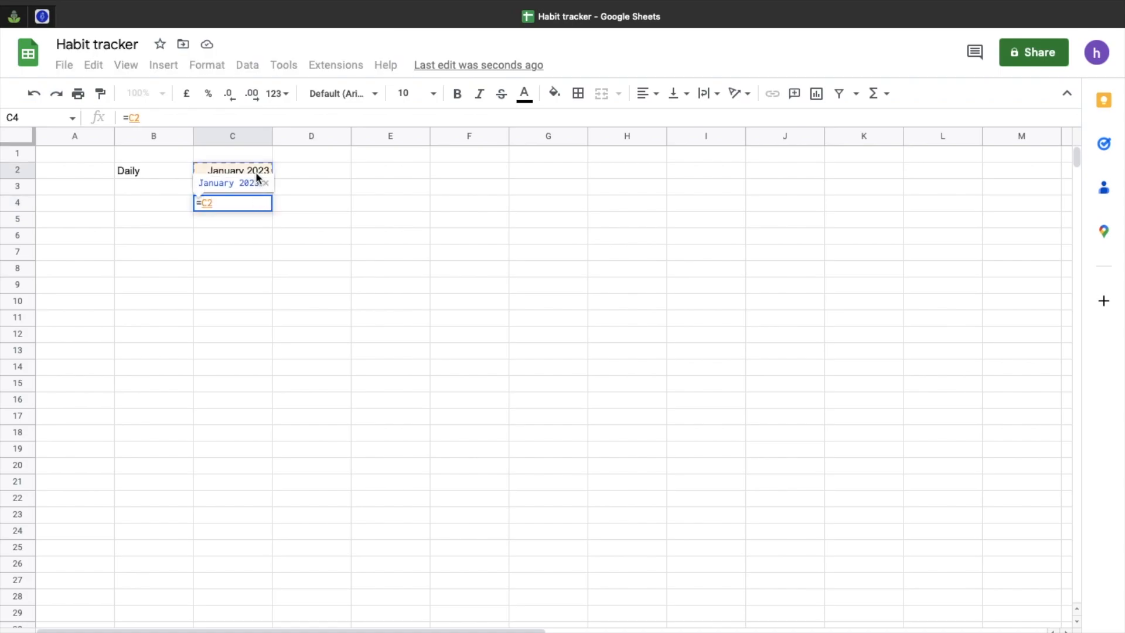
pyautogui.press('Return')
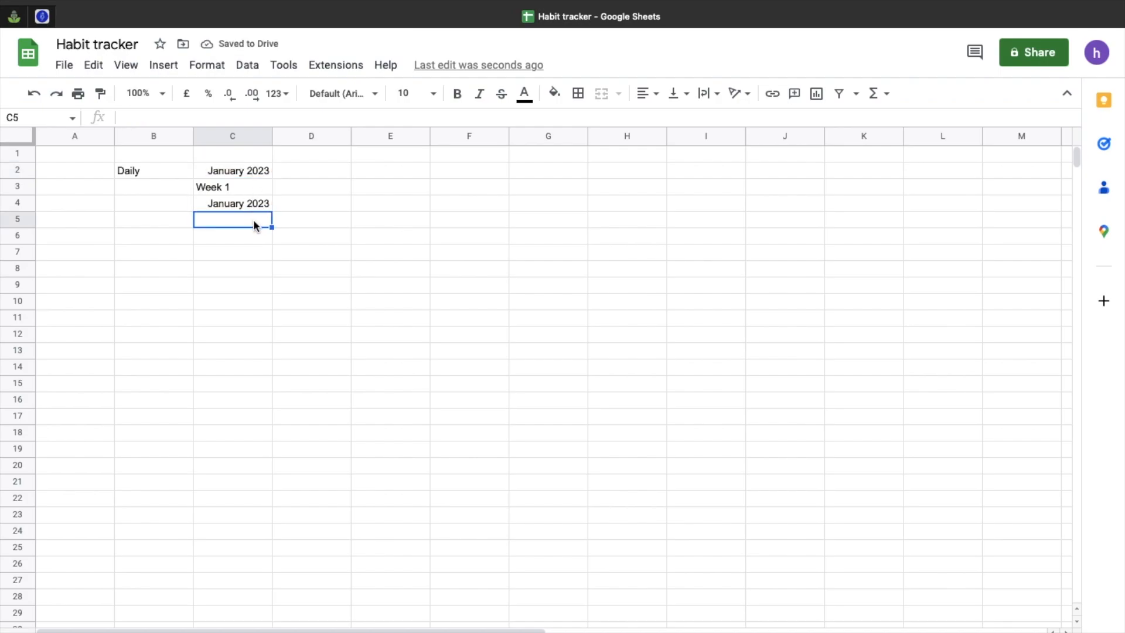
pyautogui.click(252, 204)
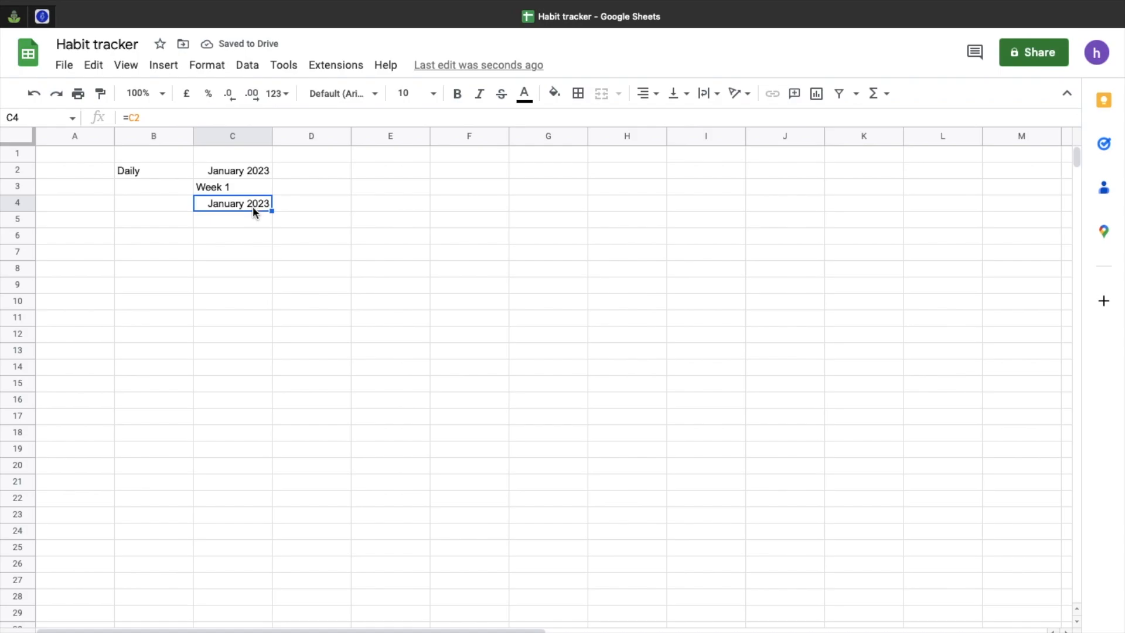
pyautogui.click(249, 218)
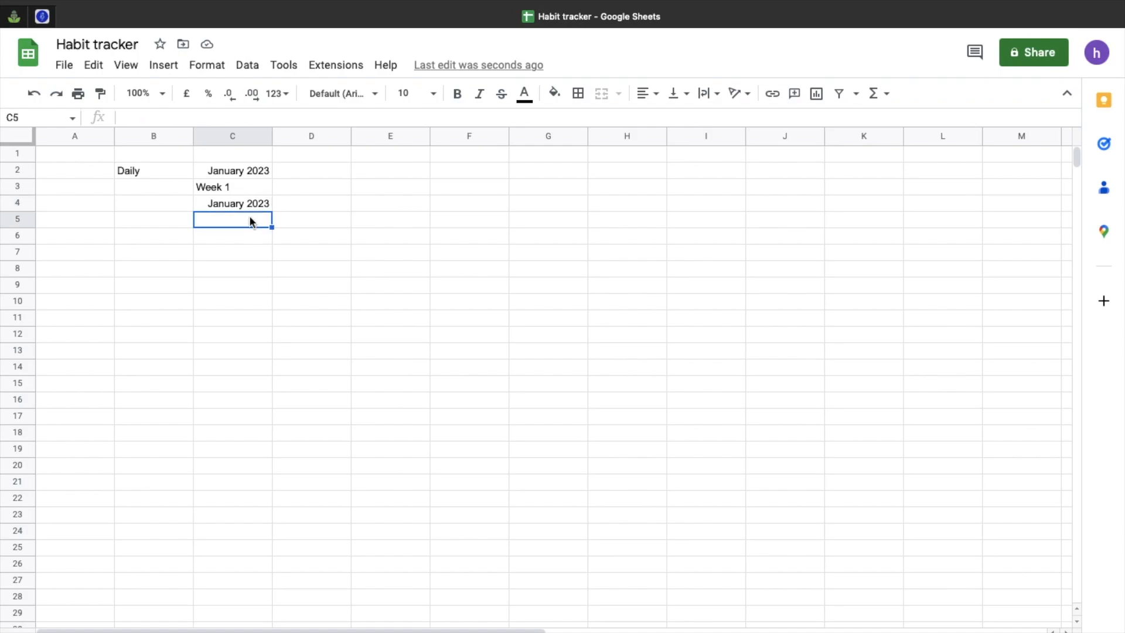
pyautogui.write('=')
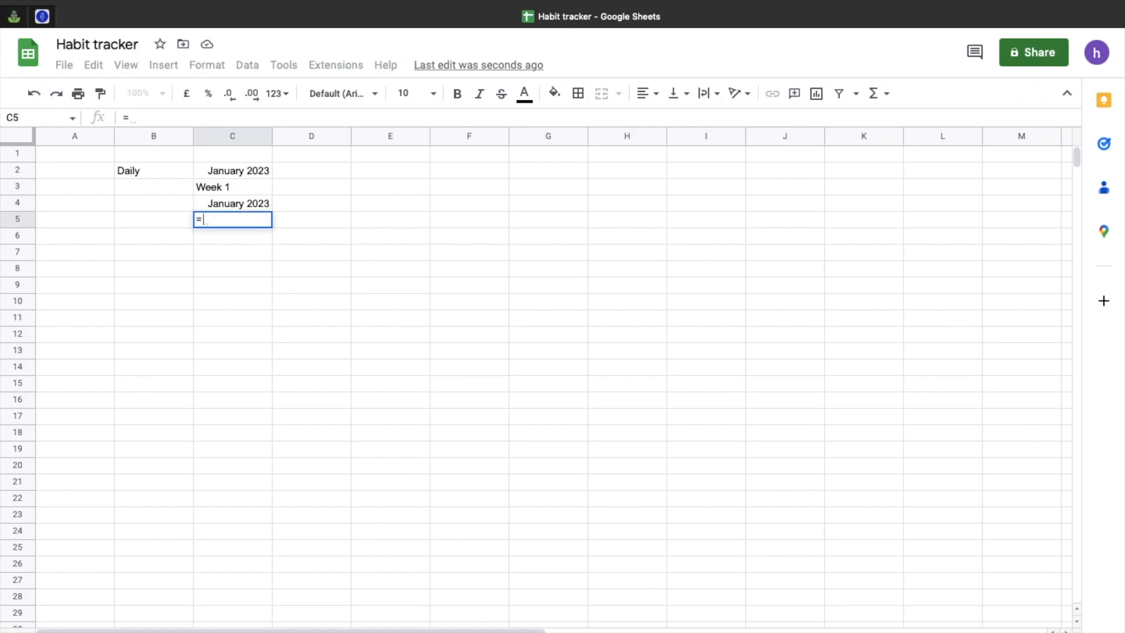
pyautogui.click(251, 171)
pyautogui.press('Return')
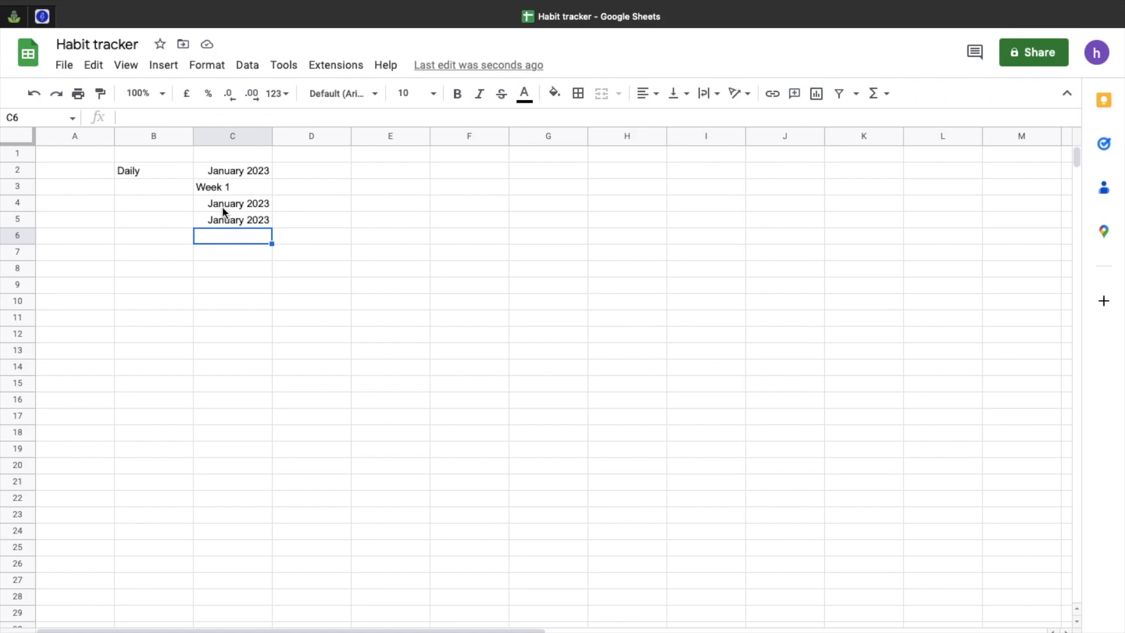
# Step: Open the custom date and time formats for cell C4 and choose the "Tuesday, 5 August 1930" preset
pyautogui.click(222, 206)
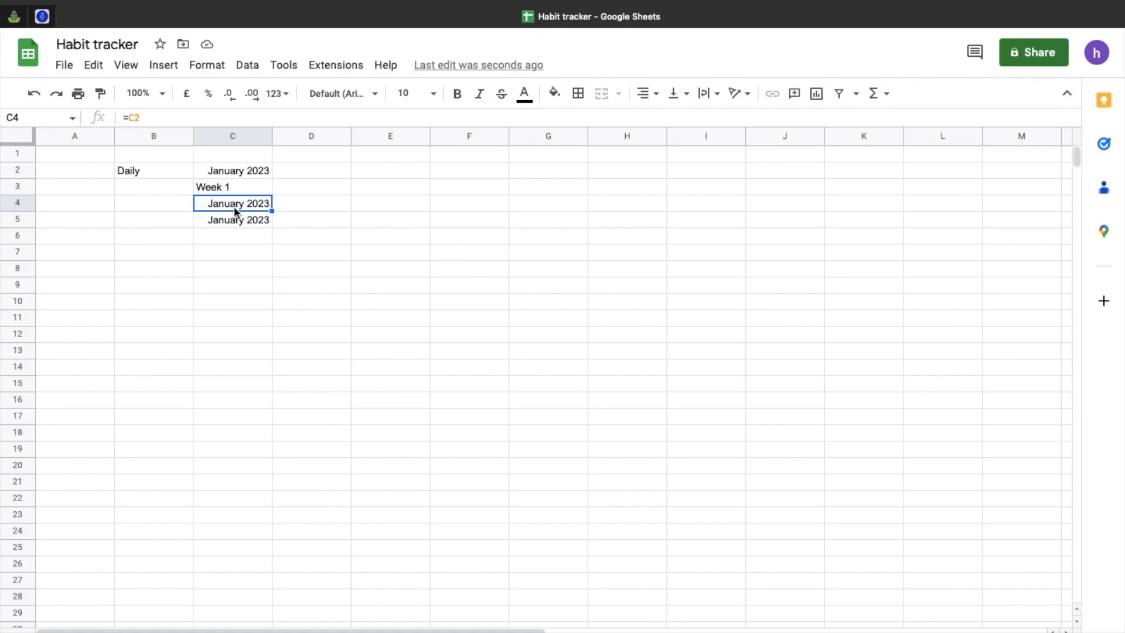
pyautogui.click(204, 66)
pyautogui.moveTo(245, 136)
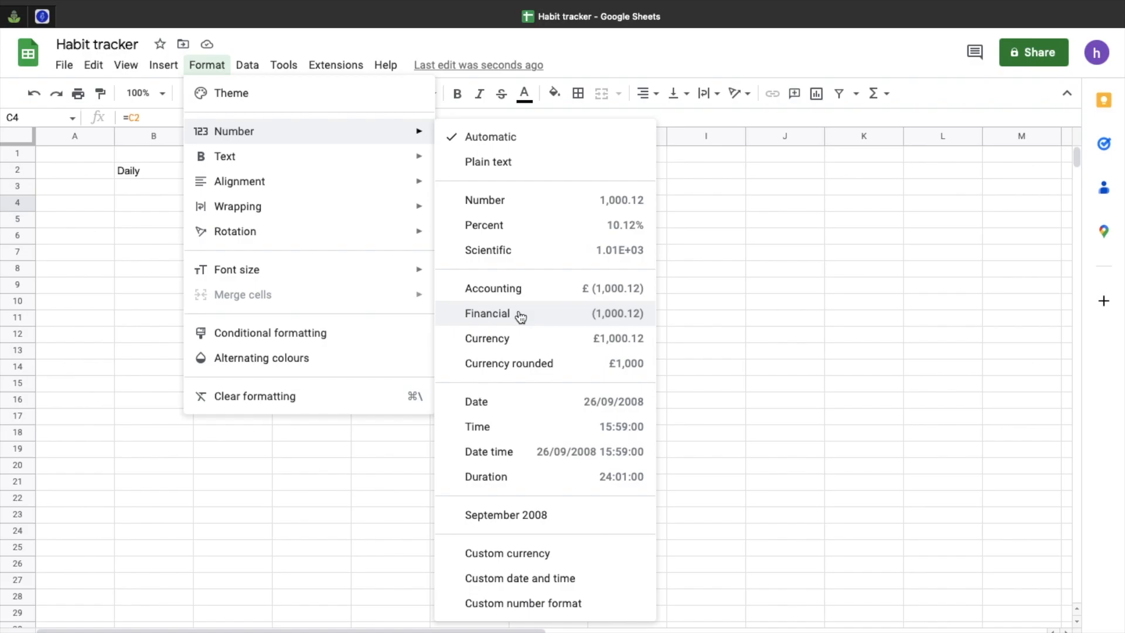
pyautogui.click(565, 578)
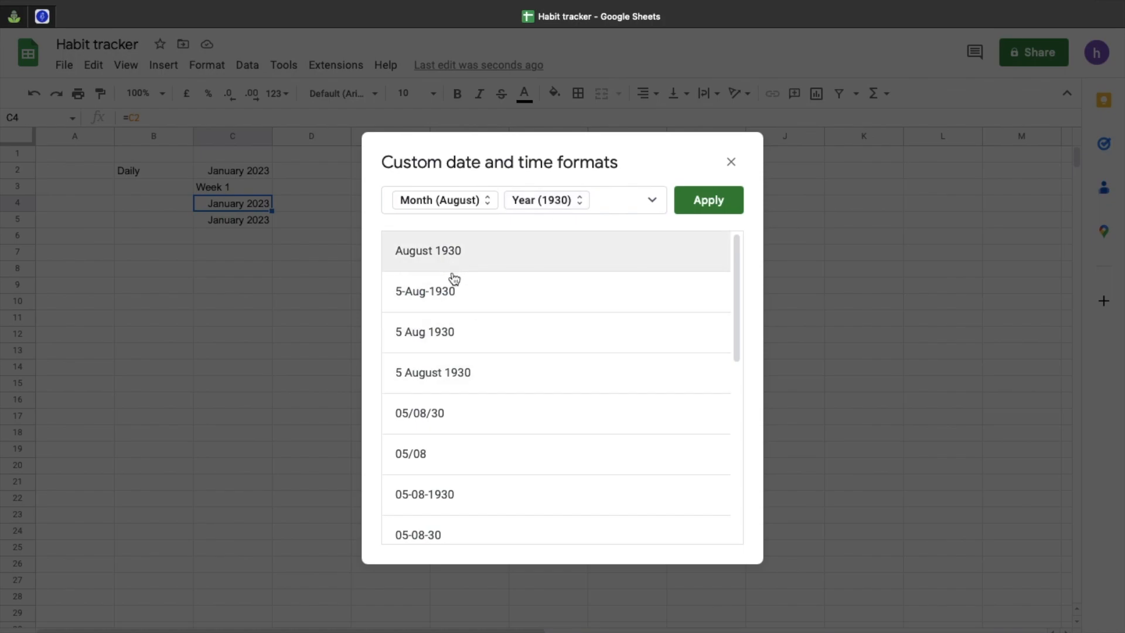
pyautogui.scroll(-3, 458, 319)
pyautogui.scroll(-5, 460, 319)
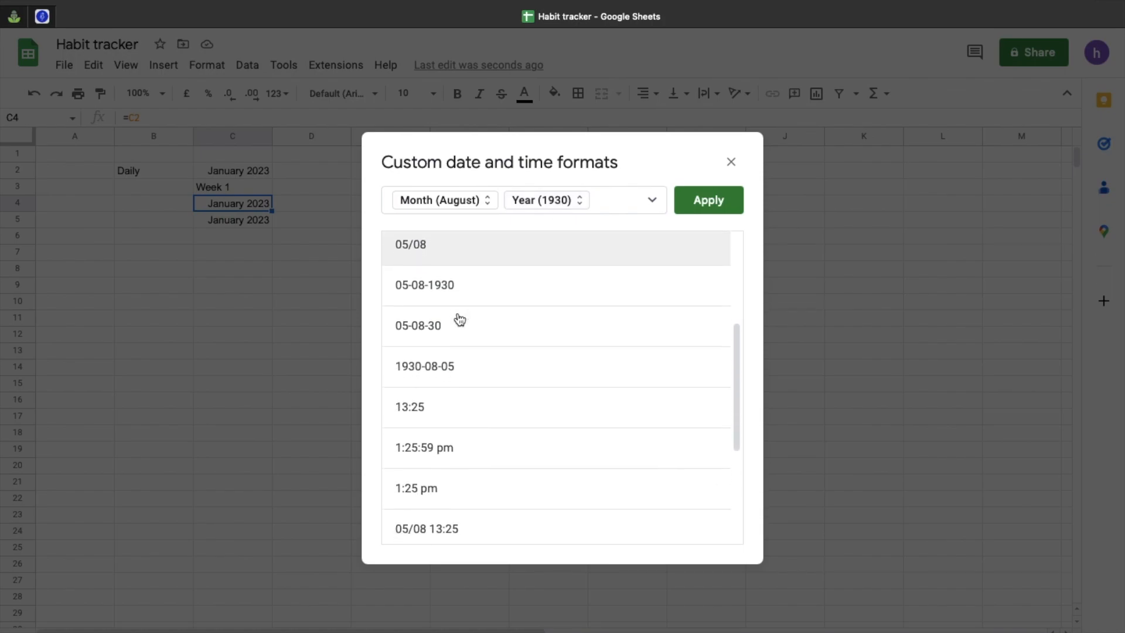
pyautogui.scroll(-1, 460, 319)
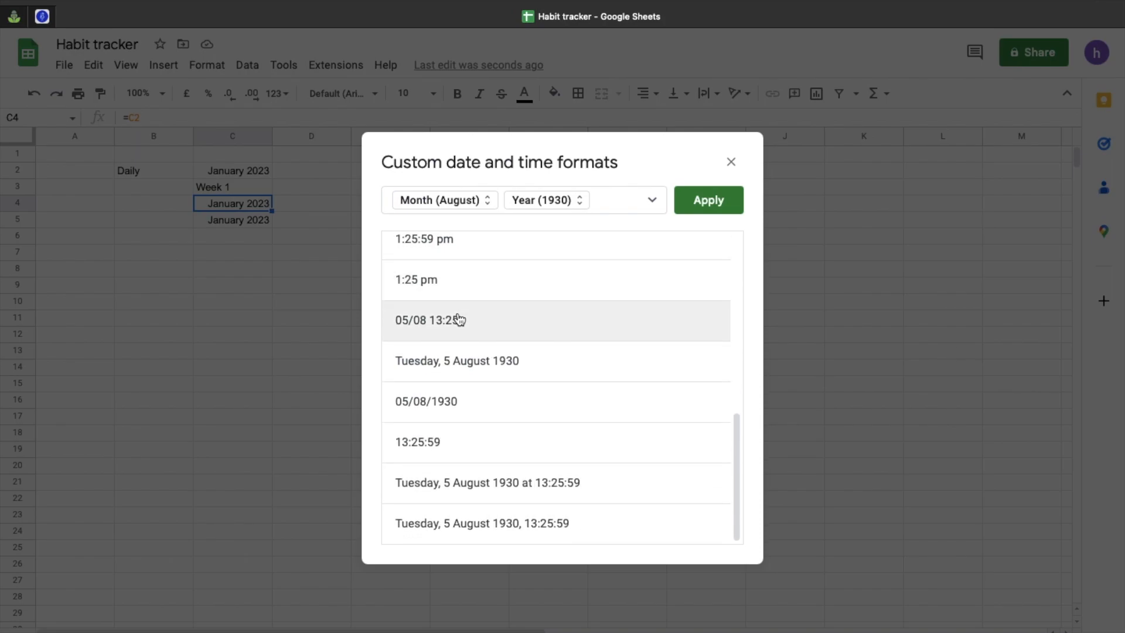
pyautogui.click(458, 364)
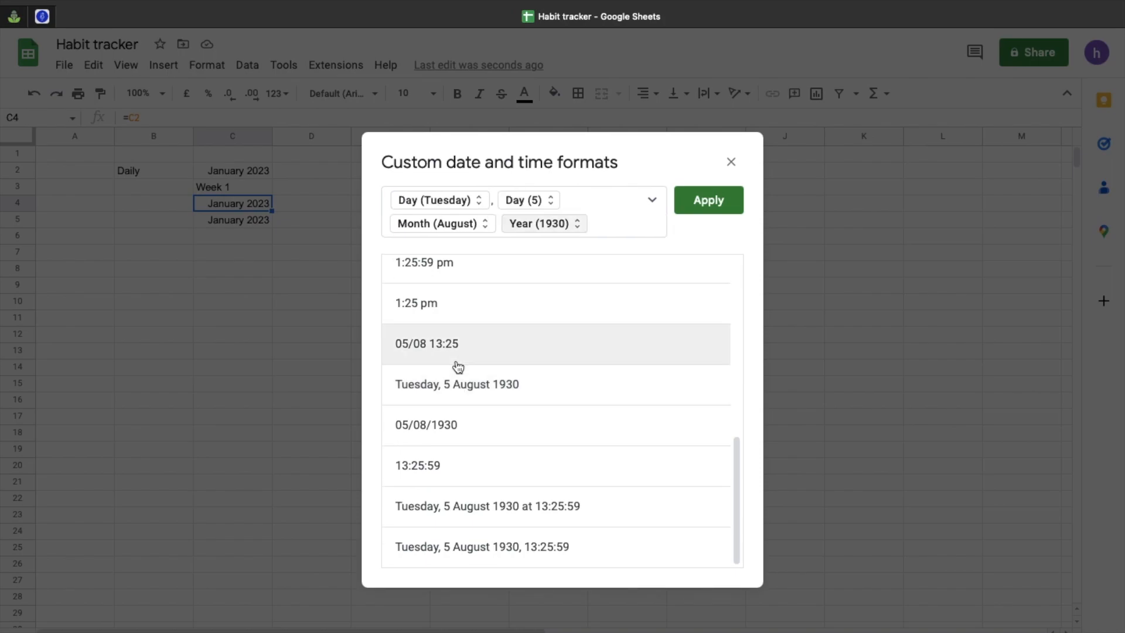
# Step: Remove the year, month, numeric day and comma from the custom format, keeping only the weekday name
pyautogui.click(544, 232)
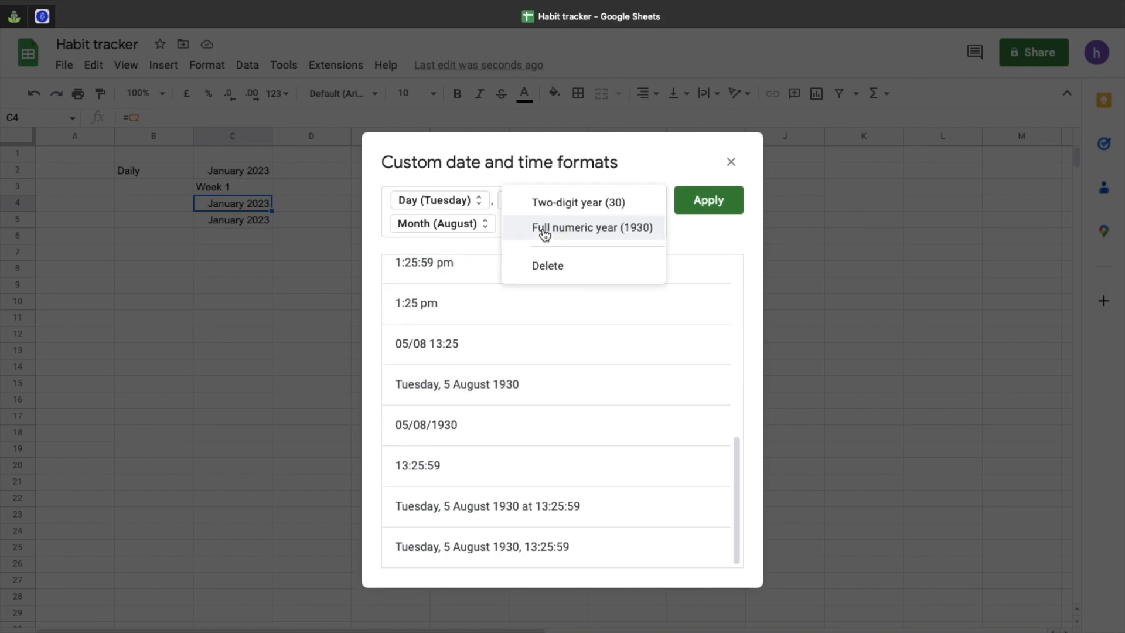
pyautogui.click(544, 275)
pyautogui.click(472, 222)
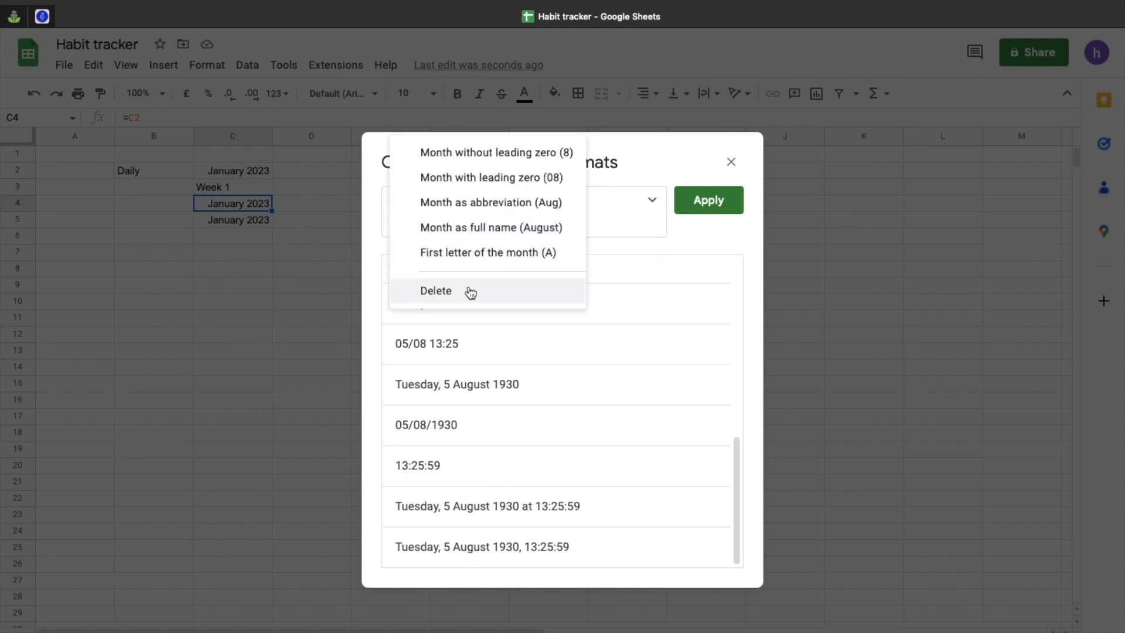
pyautogui.click(471, 291)
pyautogui.click(533, 205)
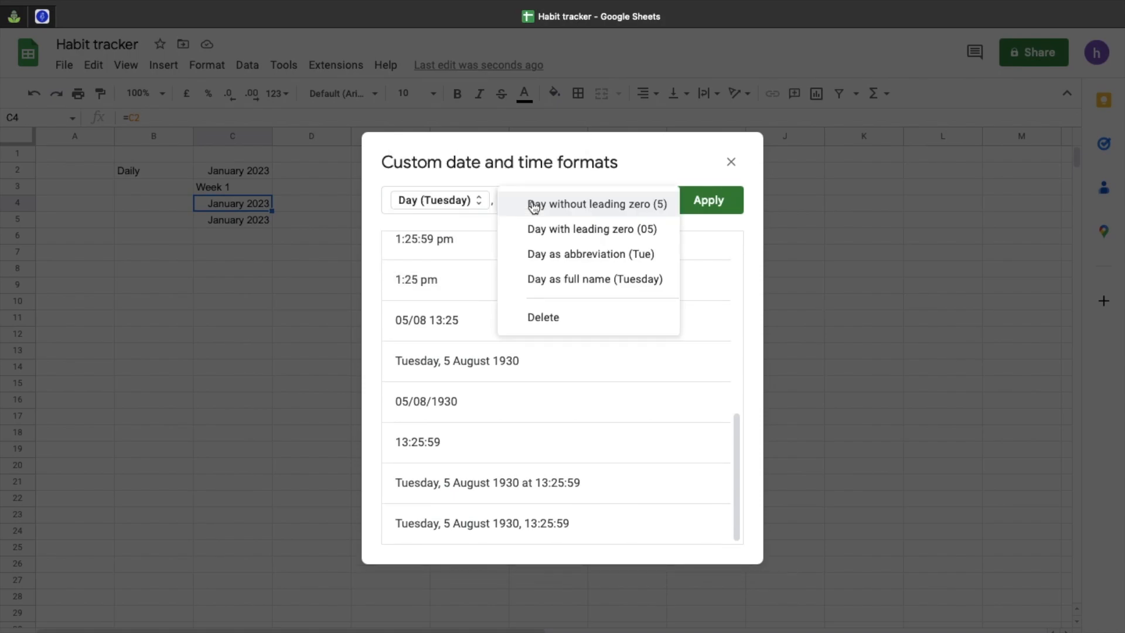
pyautogui.click(537, 319)
pyautogui.press('BackSpace')
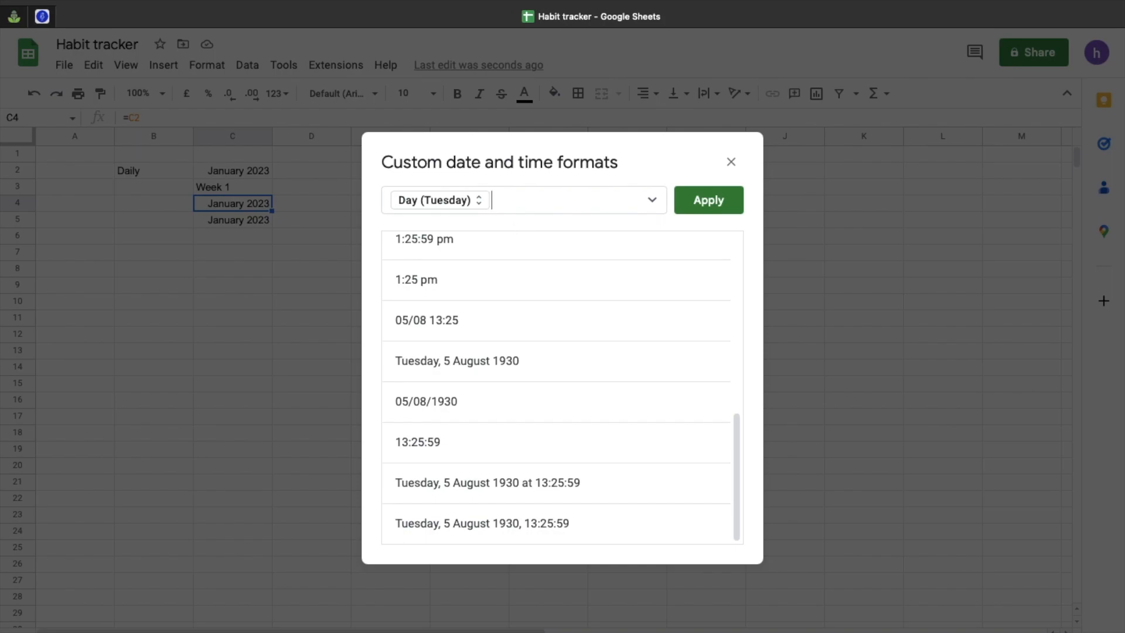
# Step: Set the remaining weekday element to "Day as abbreviation (Tue)" and apply the format to C4
pyautogui.click(476, 205)
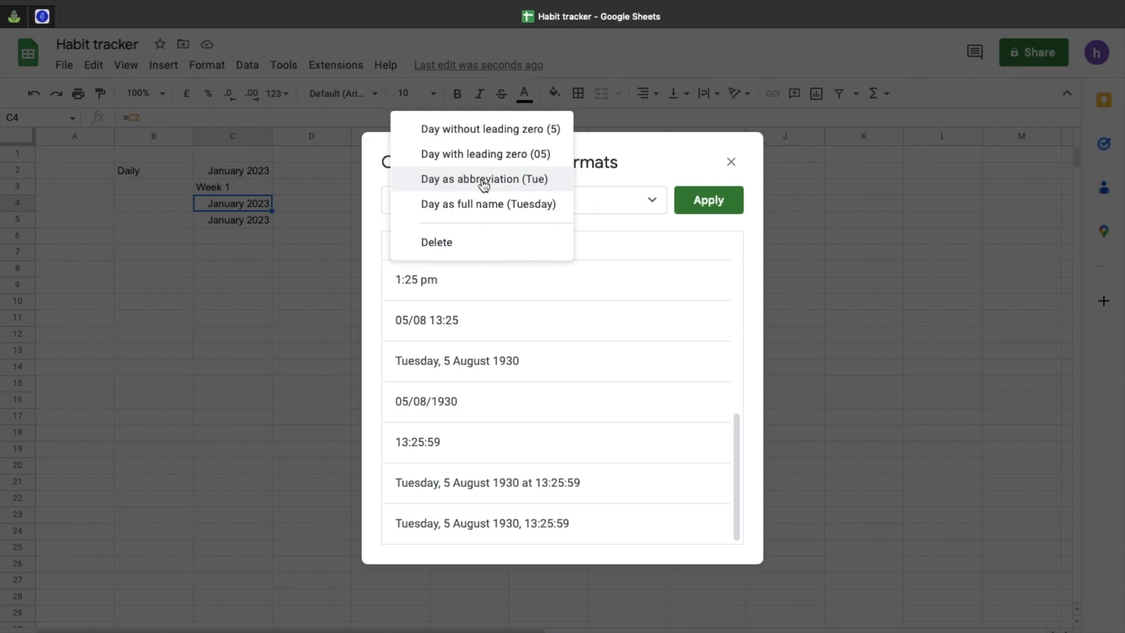
pyautogui.click(484, 180)
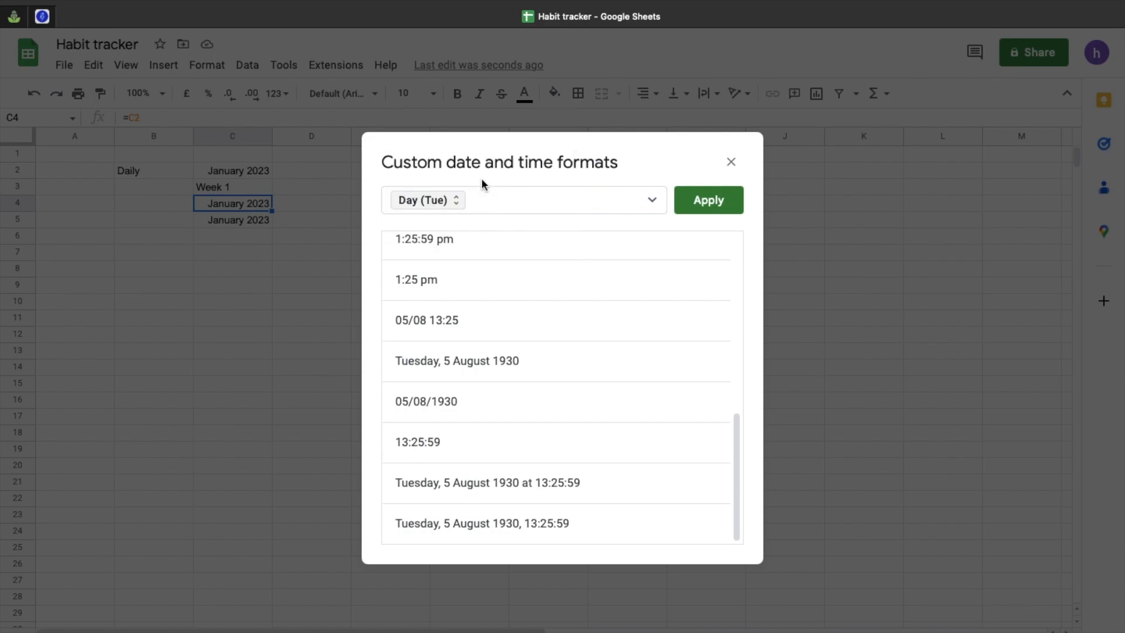
pyautogui.click(702, 208)
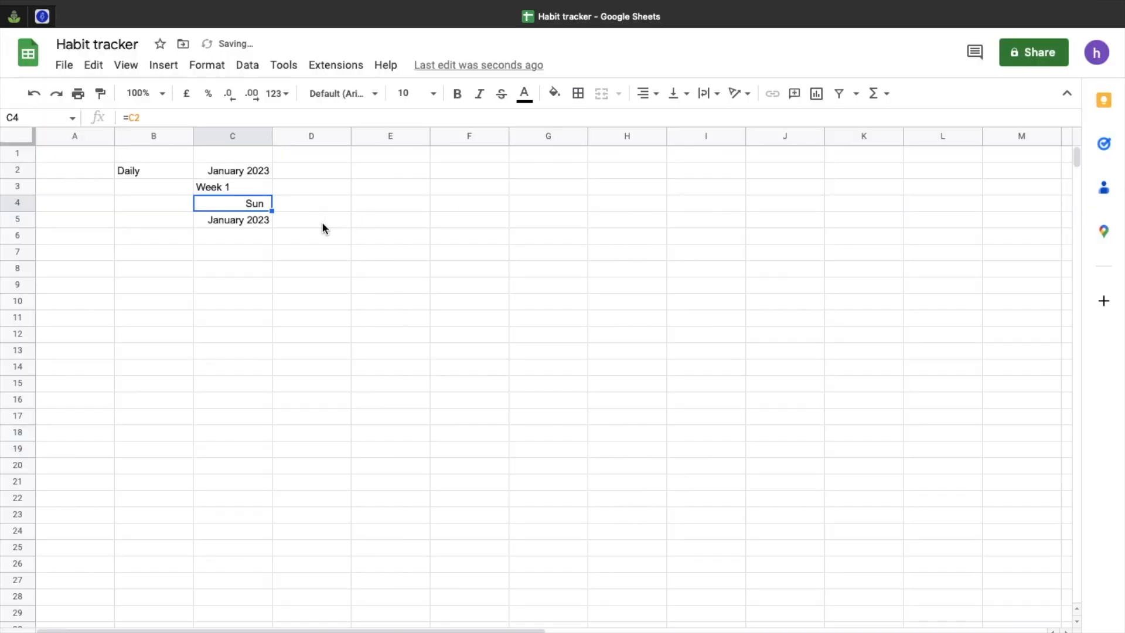
# Step: Apply a custom date format to cell C5 that shows only the day without leading zero
pyautogui.click(257, 217)
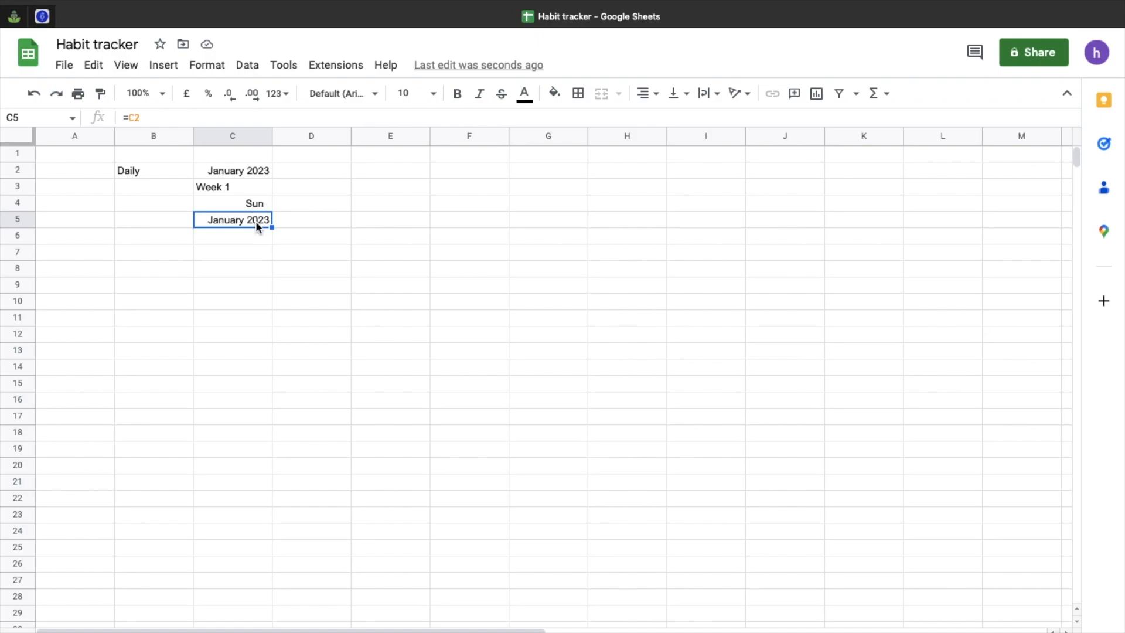
pyautogui.click(214, 69)
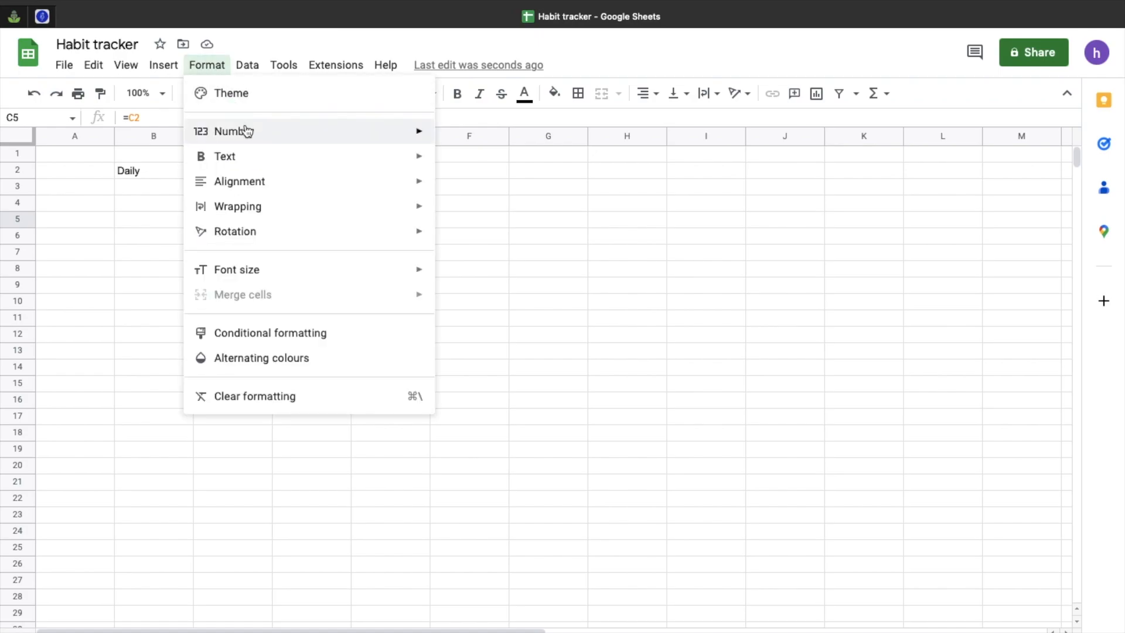
pyautogui.moveTo(244, 130)
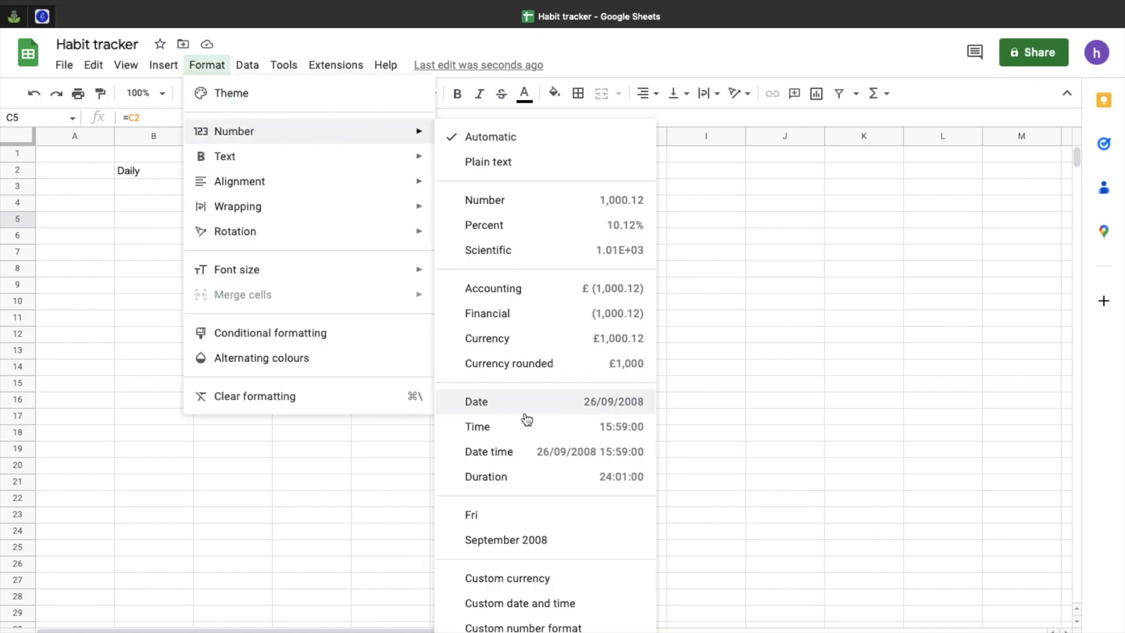
pyautogui.click(523, 603)
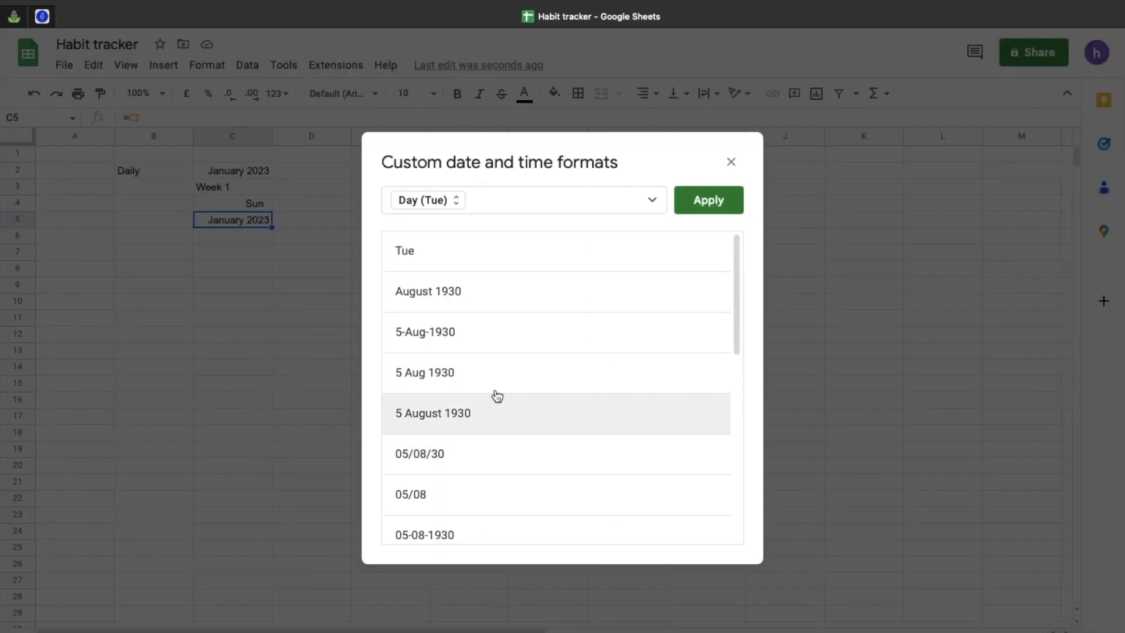
pyautogui.click(449, 205)
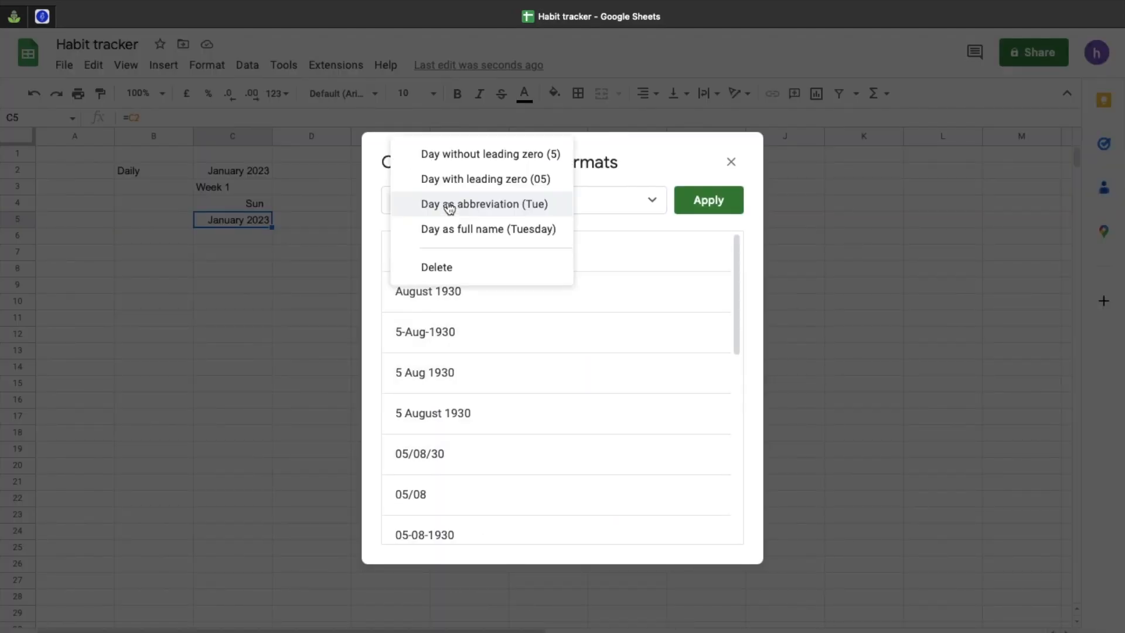
pyautogui.click(470, 156)
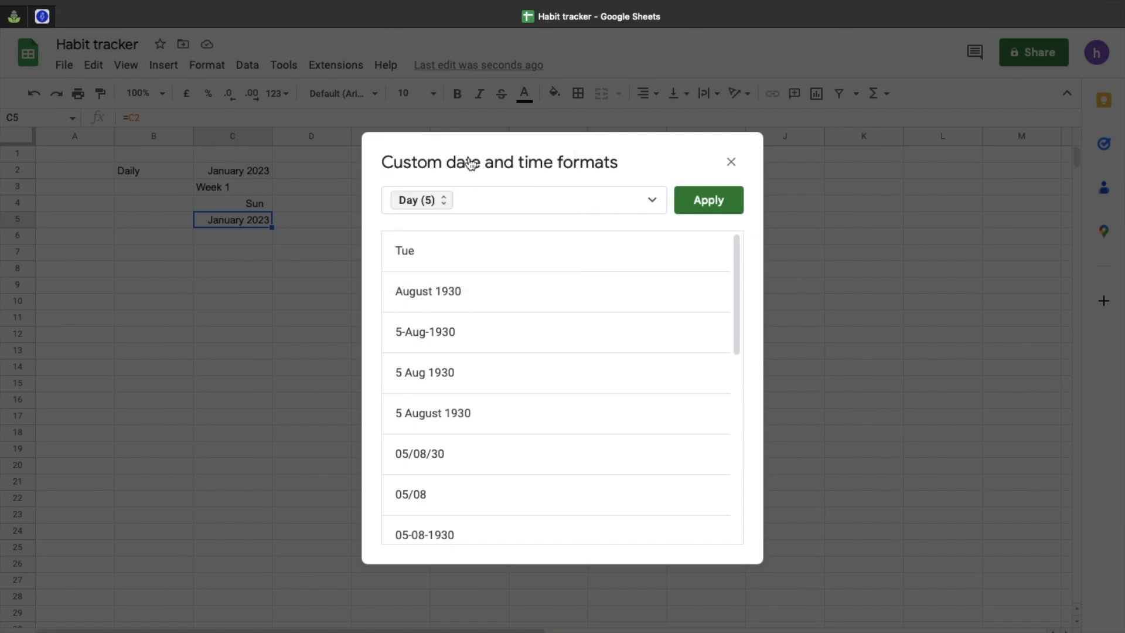
pyautogui.click(704, 202)
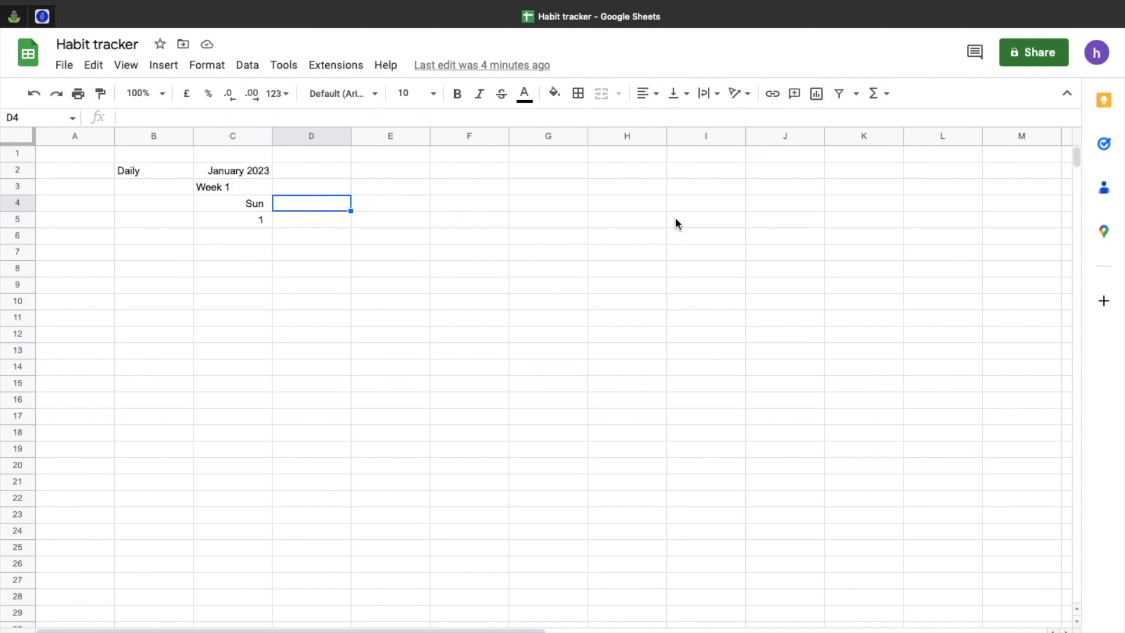
# Step: Enter the formula =C5+1 in cell D5 to produce the following day's date, and select that cell
pyautogui.click(233, 171)
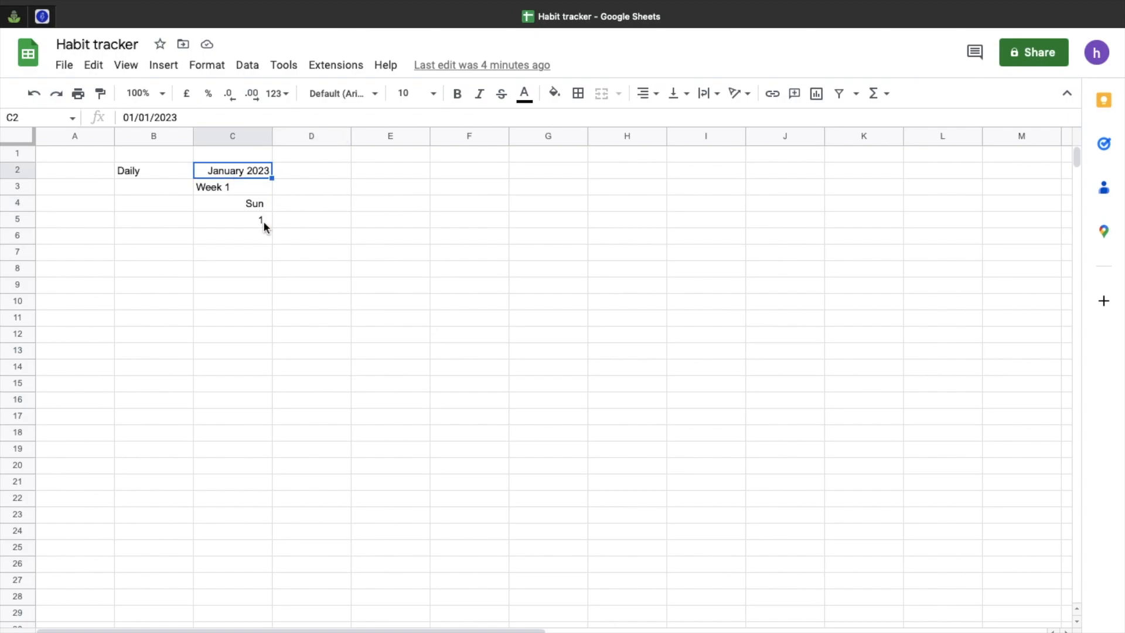
pyautogui.click(293, 220)
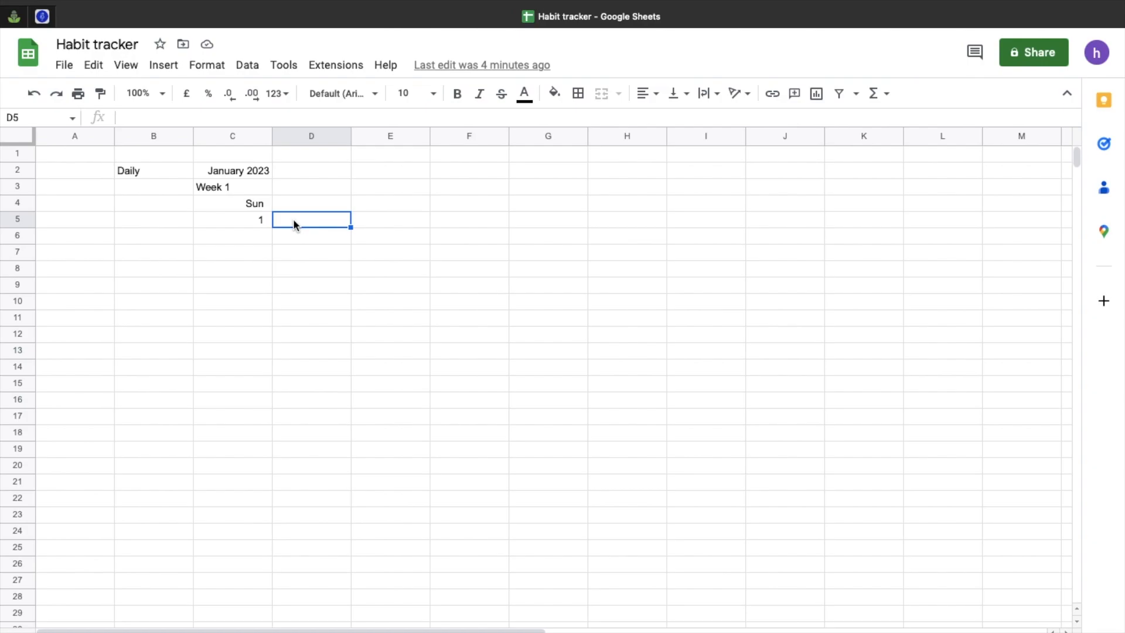
pyautogui.write('=')
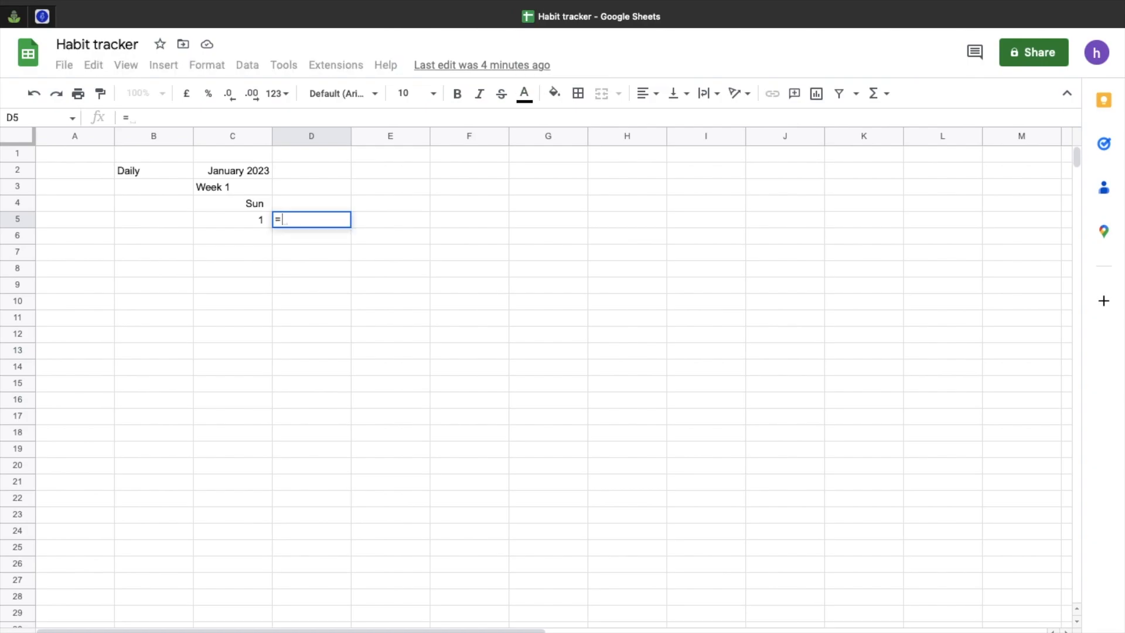
pyautogui.click(254, 220)
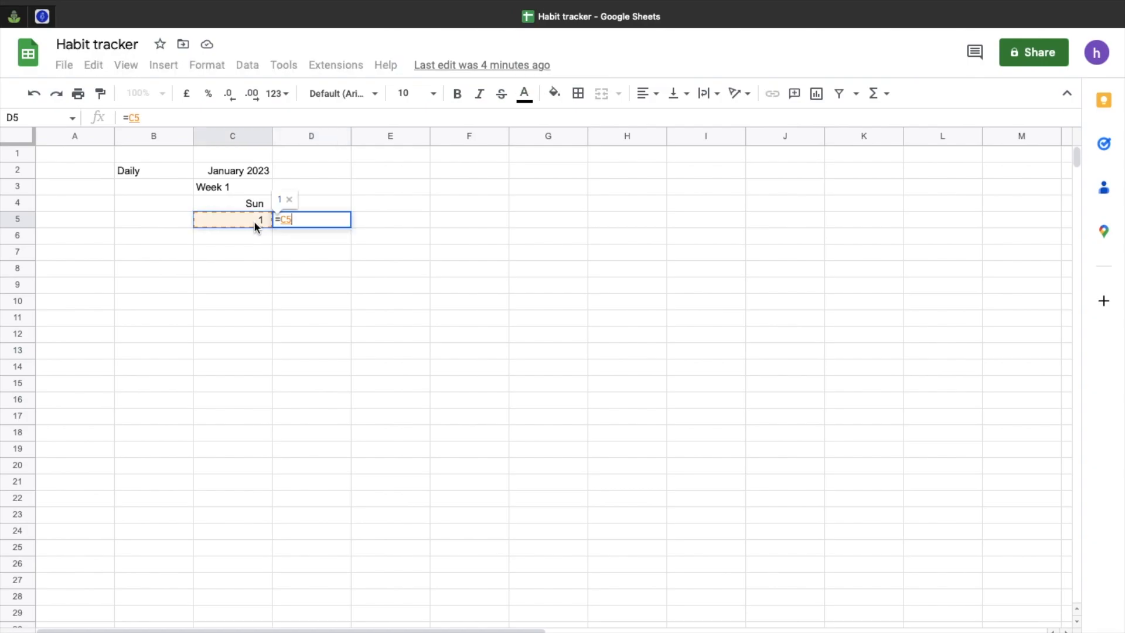
pyautogui.write('+1')
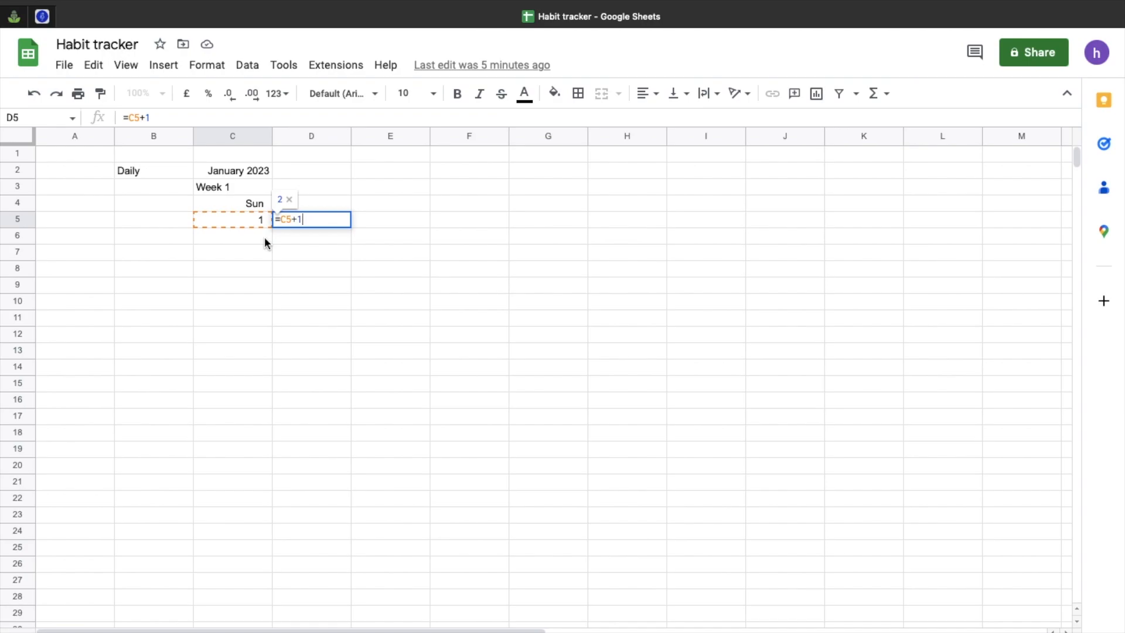
pyautogui.press('Return')
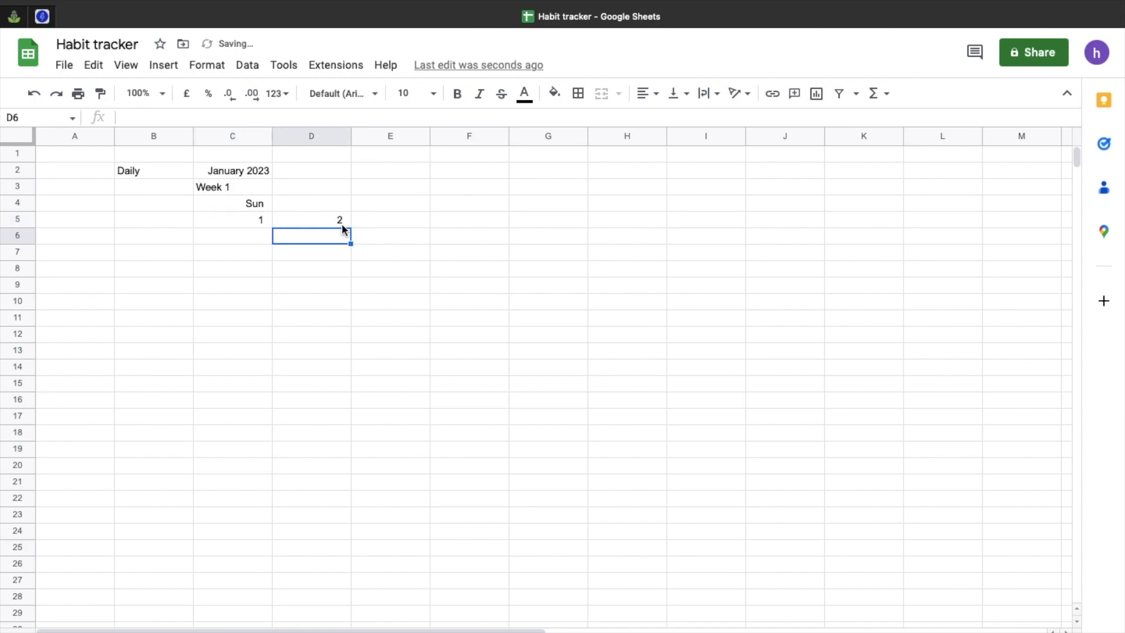
pyautogui.click(342, 222)
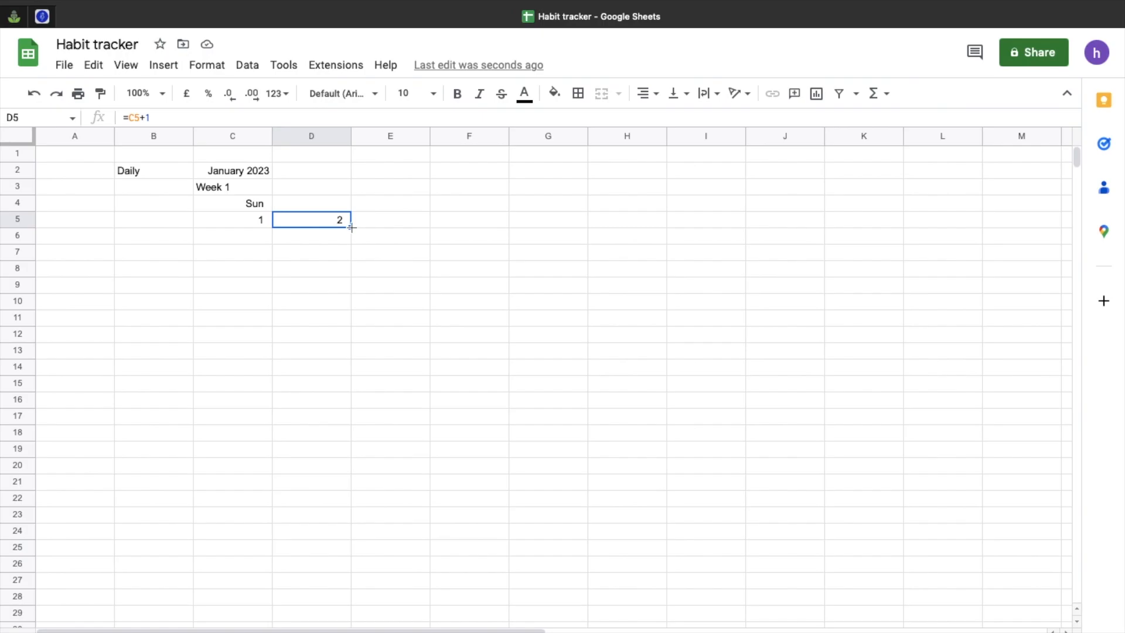
# Step: Fill the next-day formula from D5 across row 5 through column Z
pyautogui.moveTo(352, 228)
pyautogui.mouseDown()
pyautogui.moveTo(522, 239)
pyautogui.moveTo(776, 227)
pyautogui.moveTo(351, 227)
pyautogui.mouseUp()
pyautogui.moveTo(351, 229); pyautogui.dragTo(1080, 226)
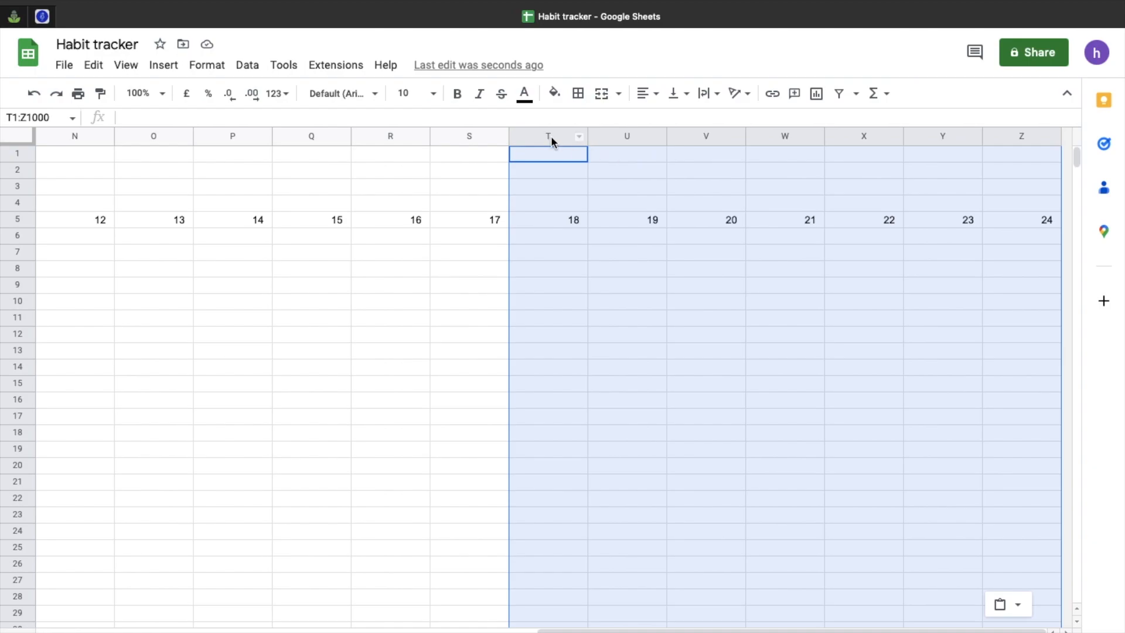
# Step: Insert 21 columns to the right of column Z, seven at a time, extending the sheet to column AU
pyautogui.moveTo(551, 137); pyautogui.dragTo(1035, 174)
pyautogui.hotkey('ctrl', 'c')
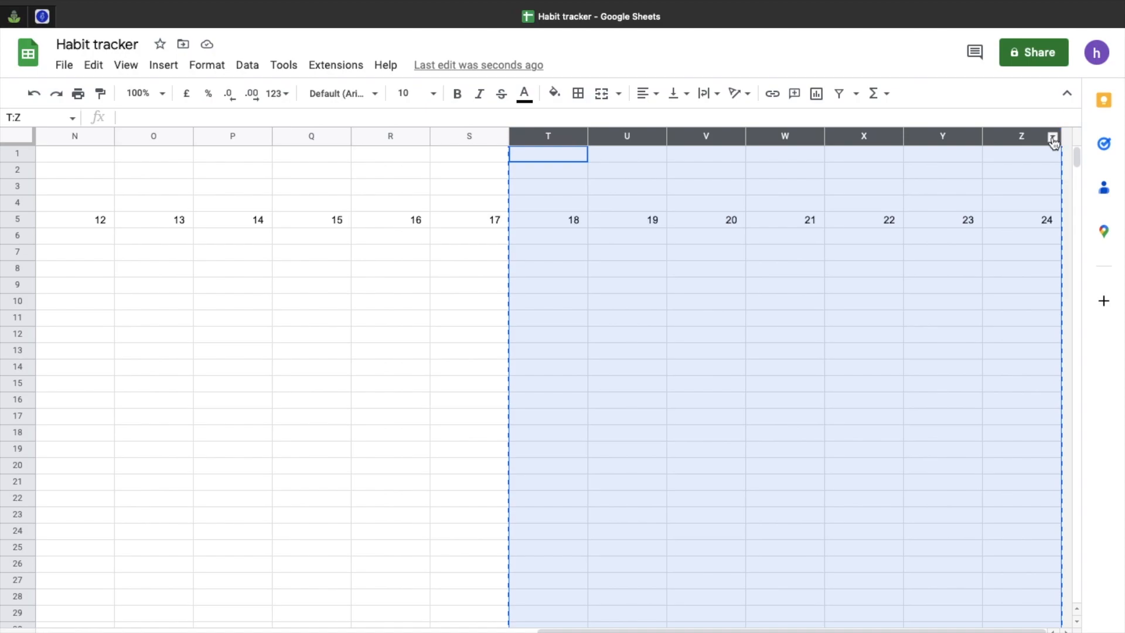
pyautogui.click(1053, 138)
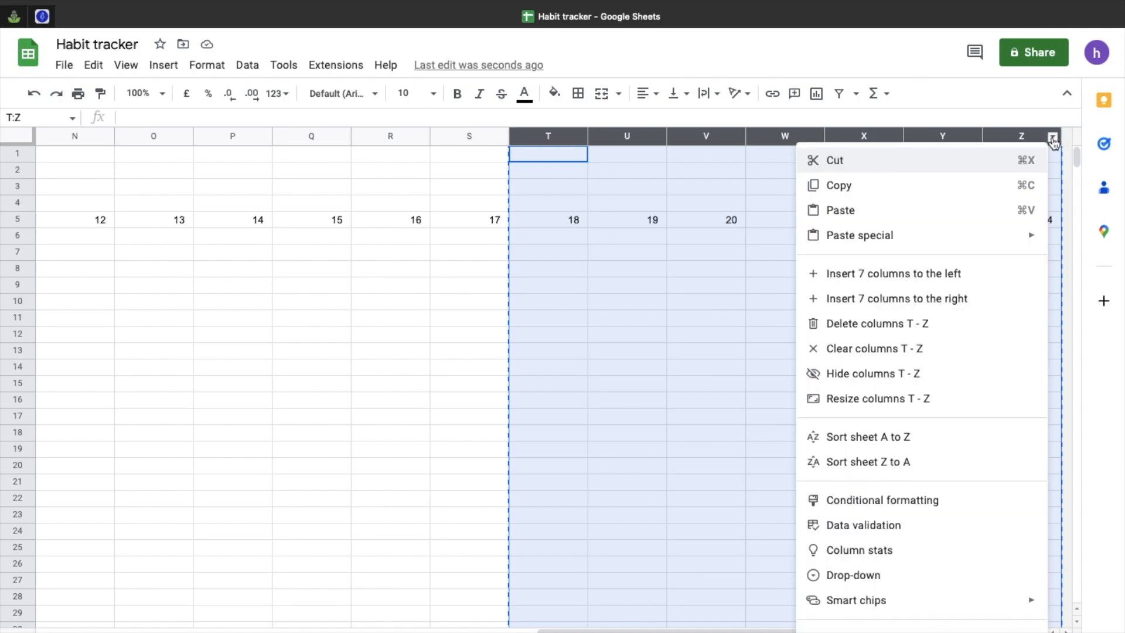
pyautogui.click(967, 299)
pyautogui.hscroll(6, 825, 297)
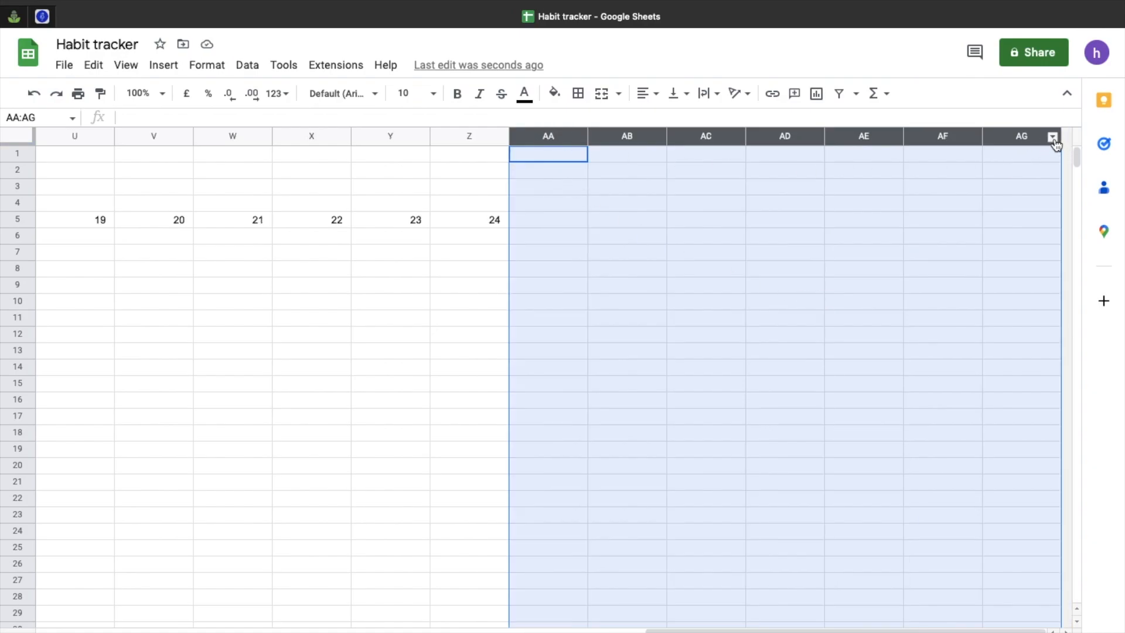
pyautogui.click(1053, 138)
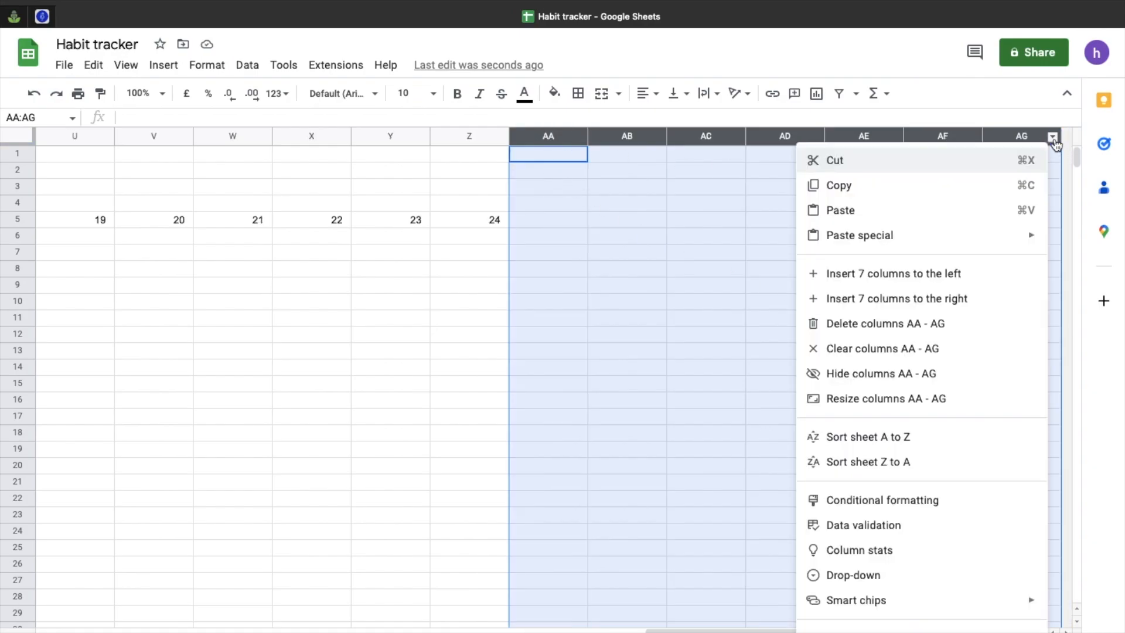
pyautogui.click(964, 299)
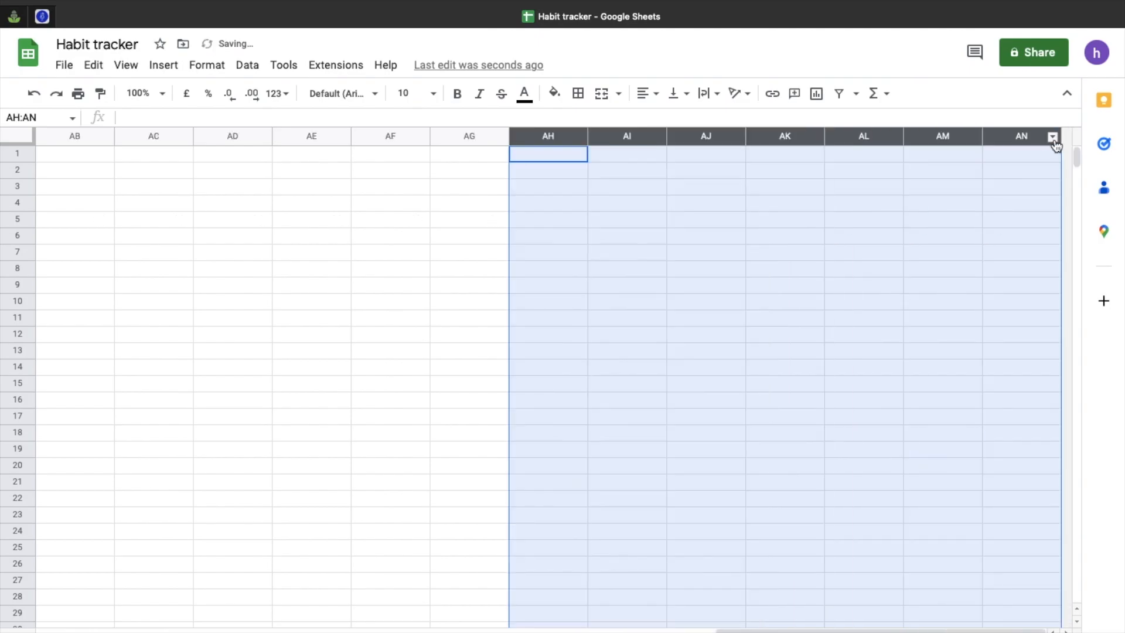
pyautogui.click(1055, 139)
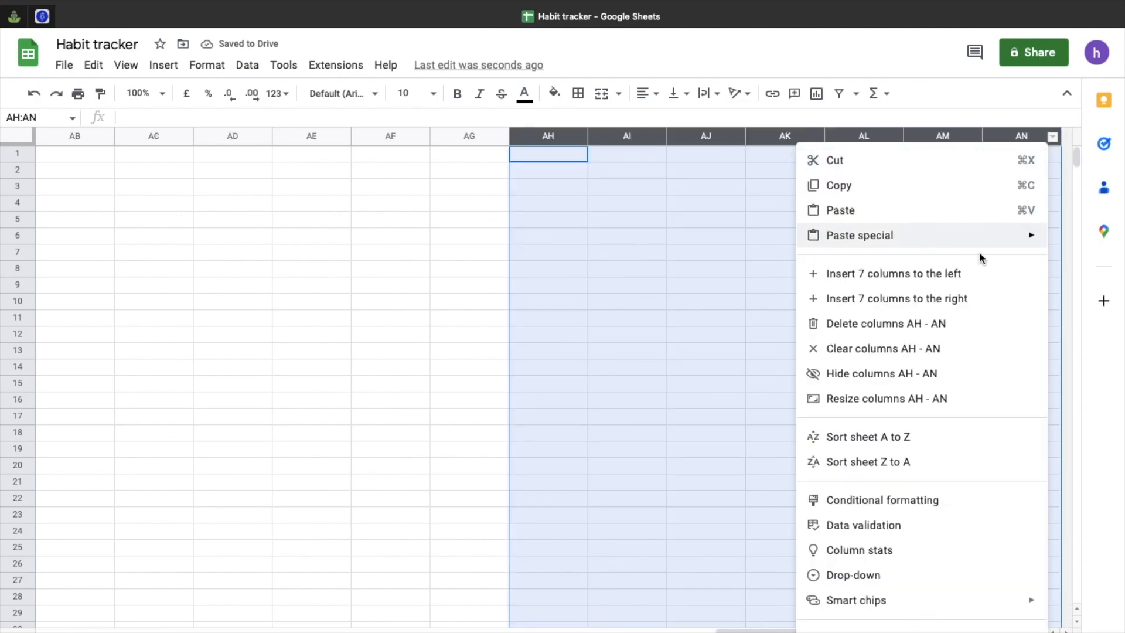
pyautogui.click(946, 308)
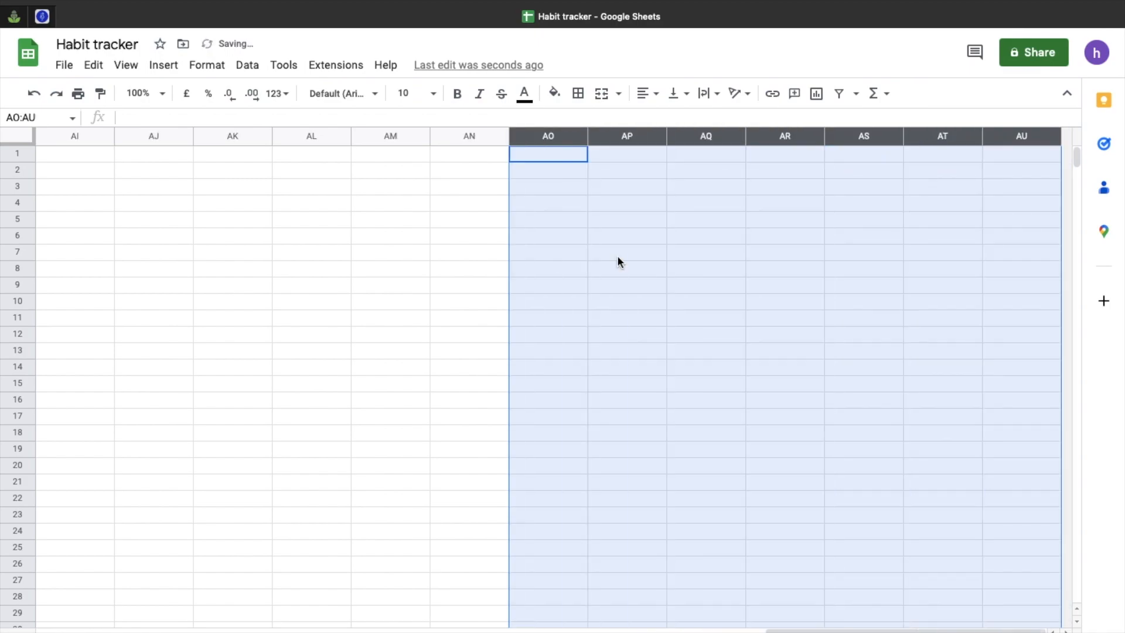
pyautogui.click(618, 258)
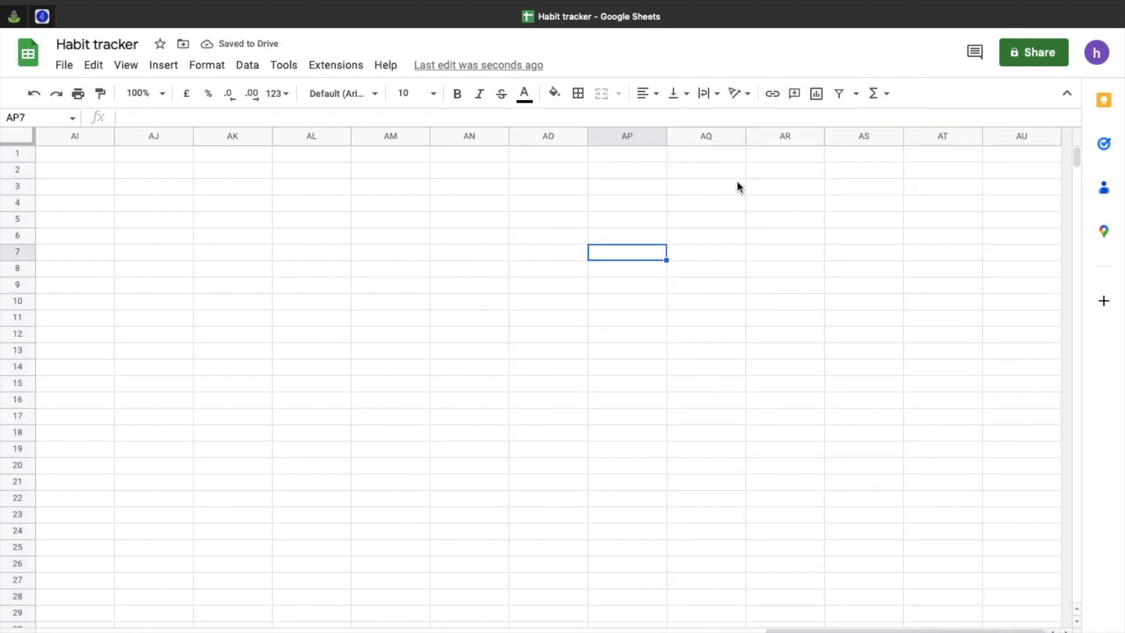
pyautogui.click(1027, 139)
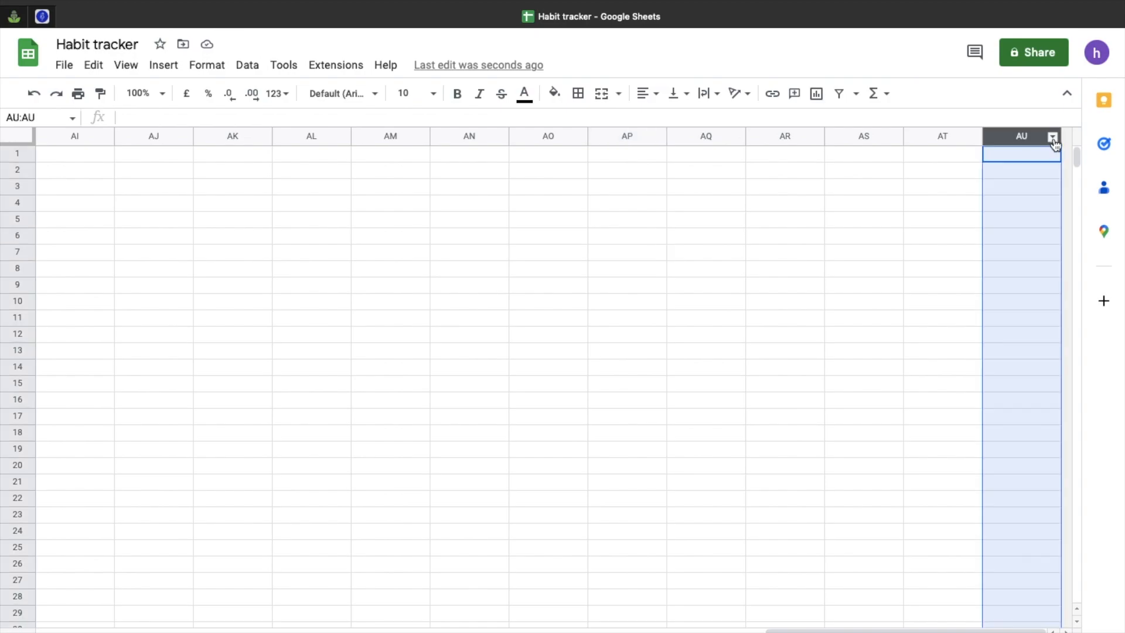
pyautogui.click(1053, 139)
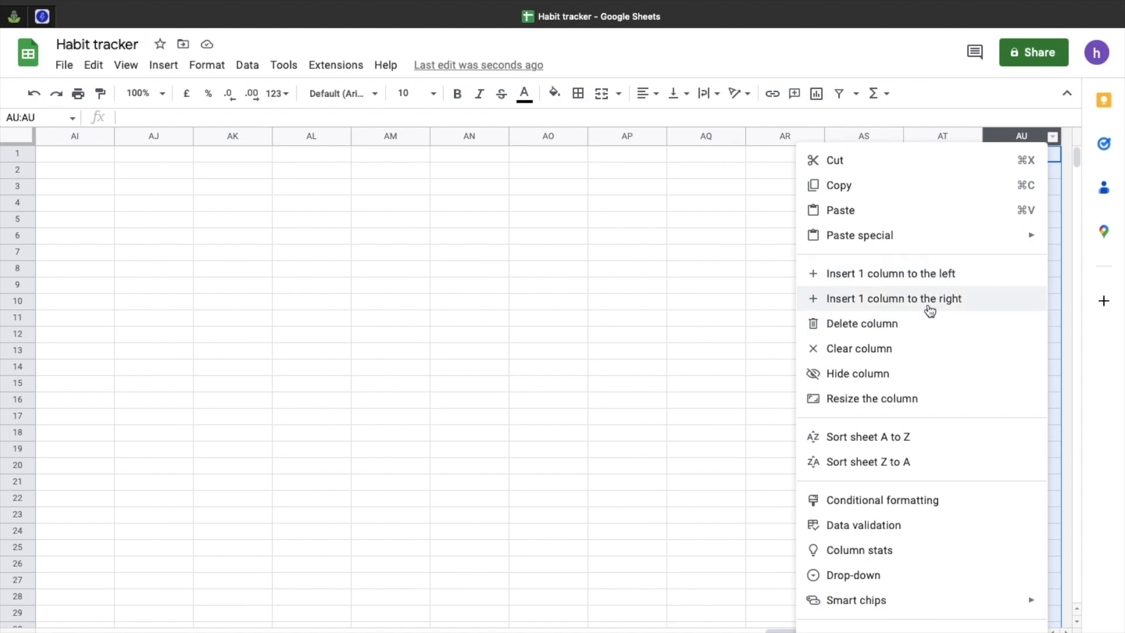
pyautogui.click(484, 350)
# Step: Fill the next-day formula from Z5 across row 5 through AU5, and check the copied formulas in AM5 and AP5
pyautogui.hscroll(-5, 484, 350)
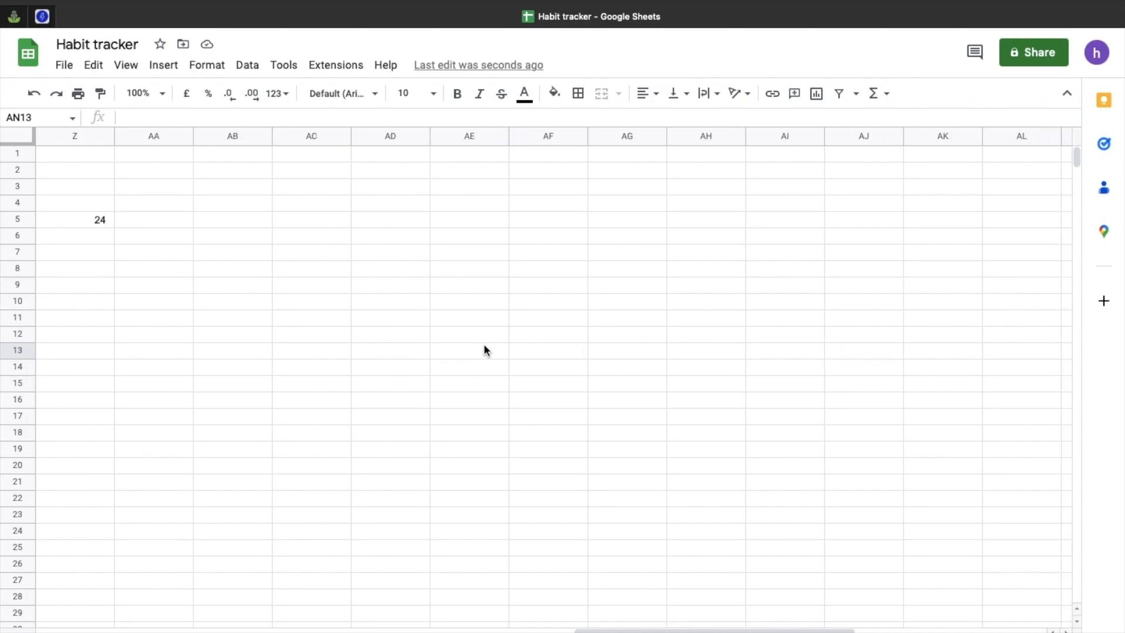
pyautogui.hscroll(-2, 563, 293)
pyautogui.click(649, 272)
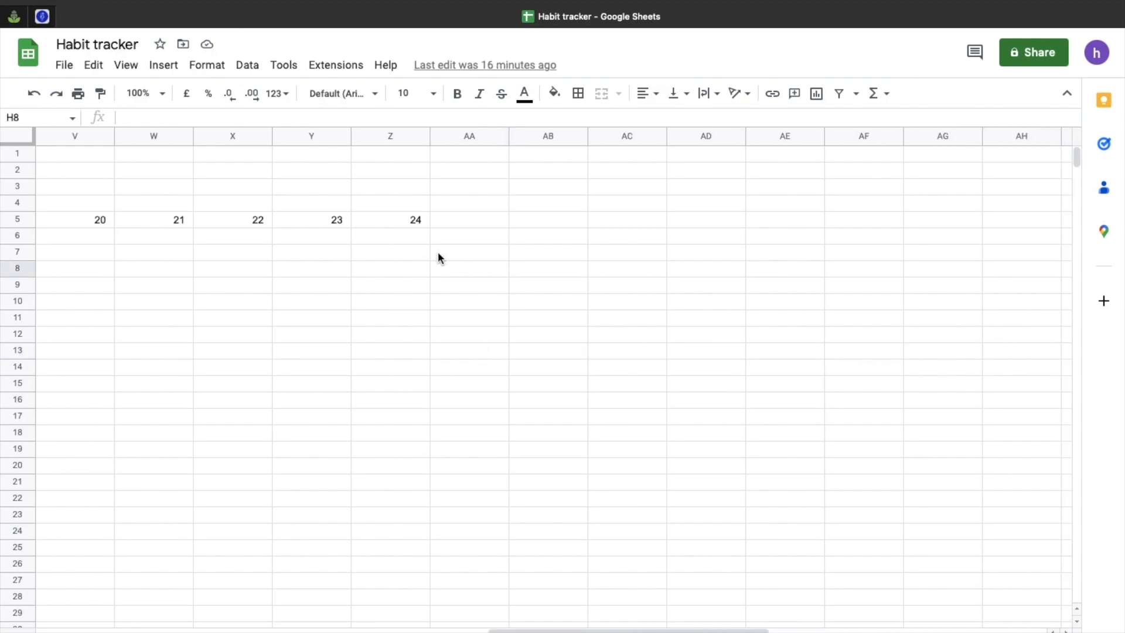
pyautogui.hscroll(5, 438, 253)
pyautogui.hscroll(-15, 438, 251)
pyautogui.hscroll(5, 437, 252)
pyautogui.click(811, 226)
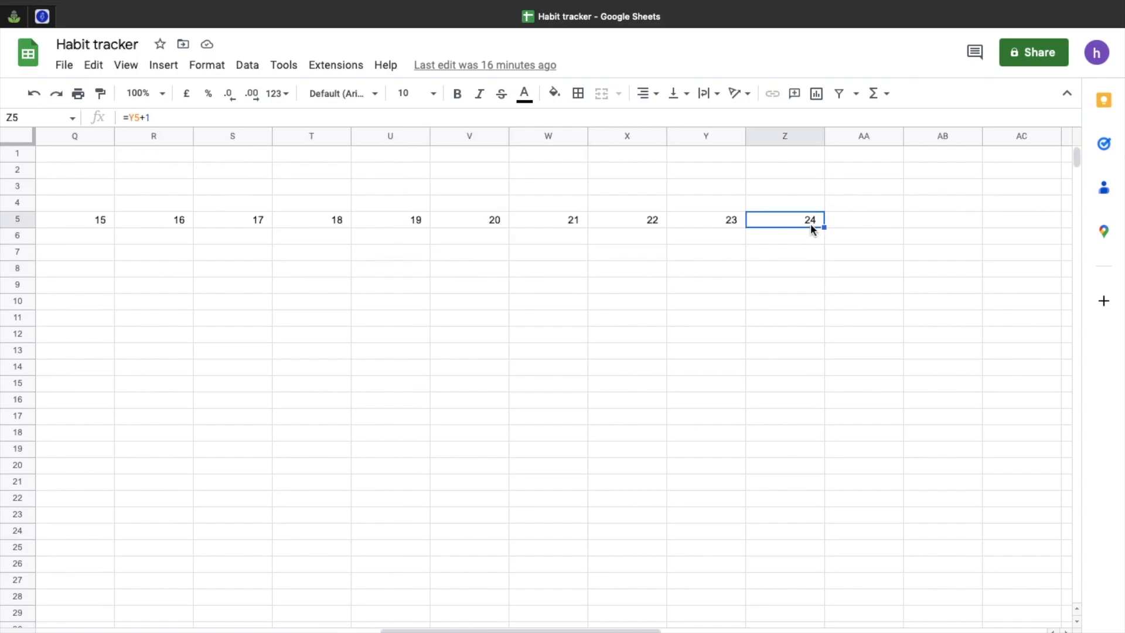
pyautogui.moveTo(824, 228); pyautogui.dragTo(1073, 252)
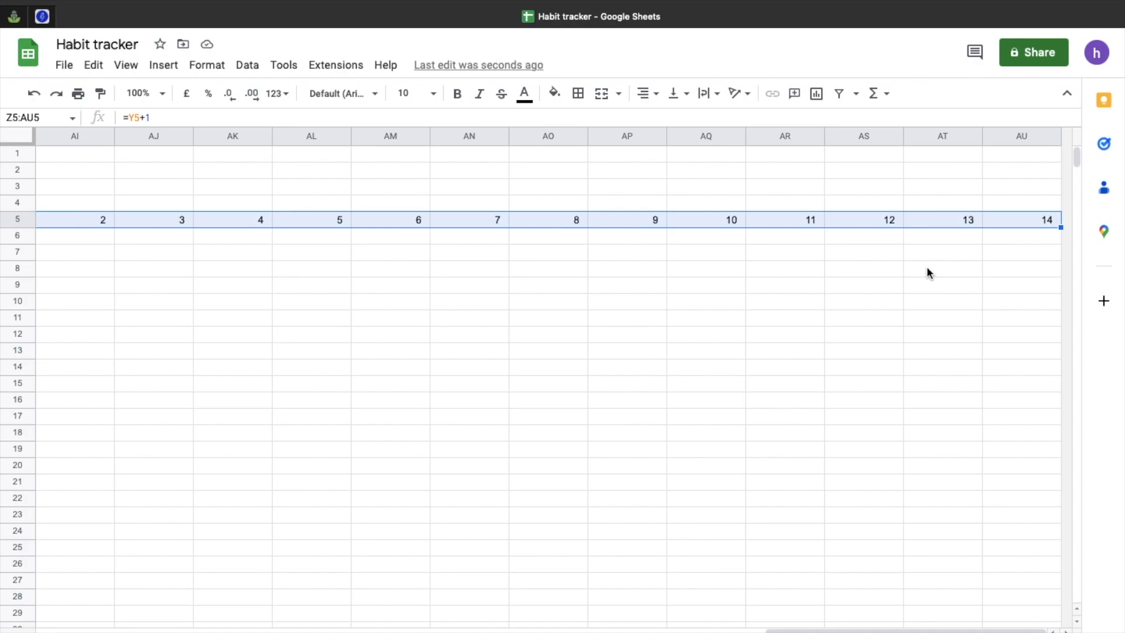
pyautogui.click(408, 220)
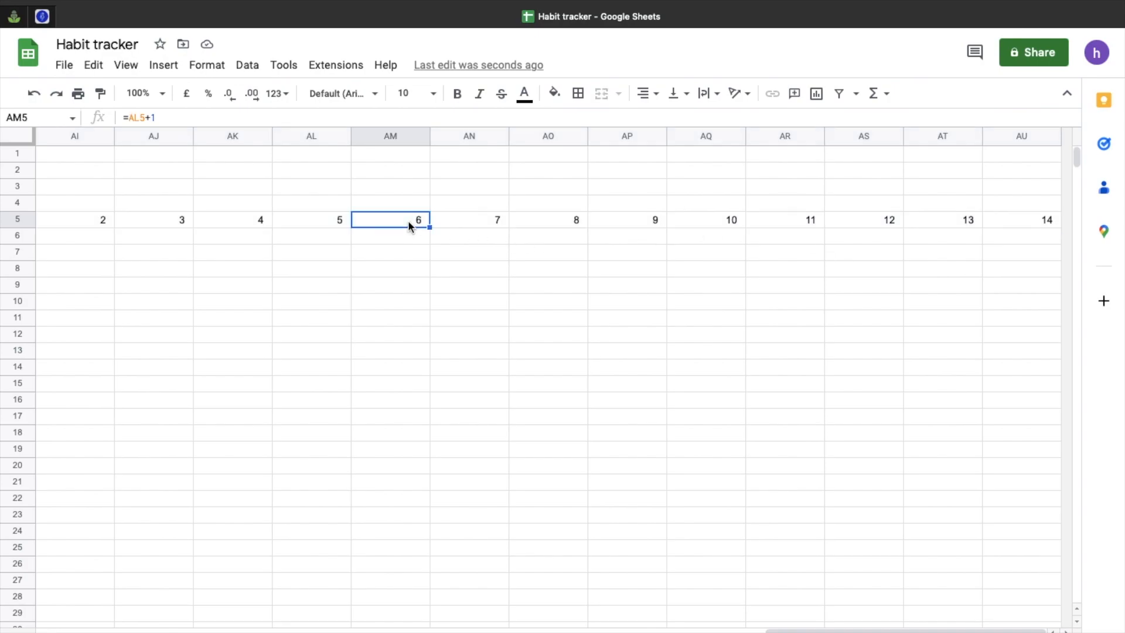
pyautogui.click(621, 219)
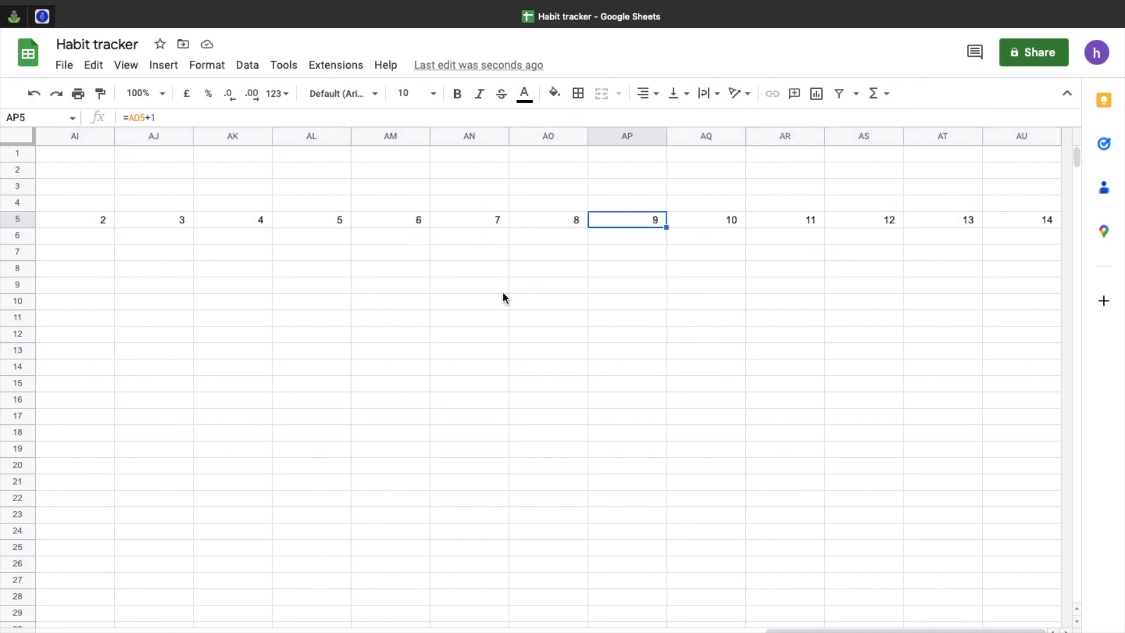
# Step: Narrow all columns of the sheet uniformly and auto-fit their widths to the contents, keeping empty column A narrow
pyautogui.hscroll(-15, 502, 294)
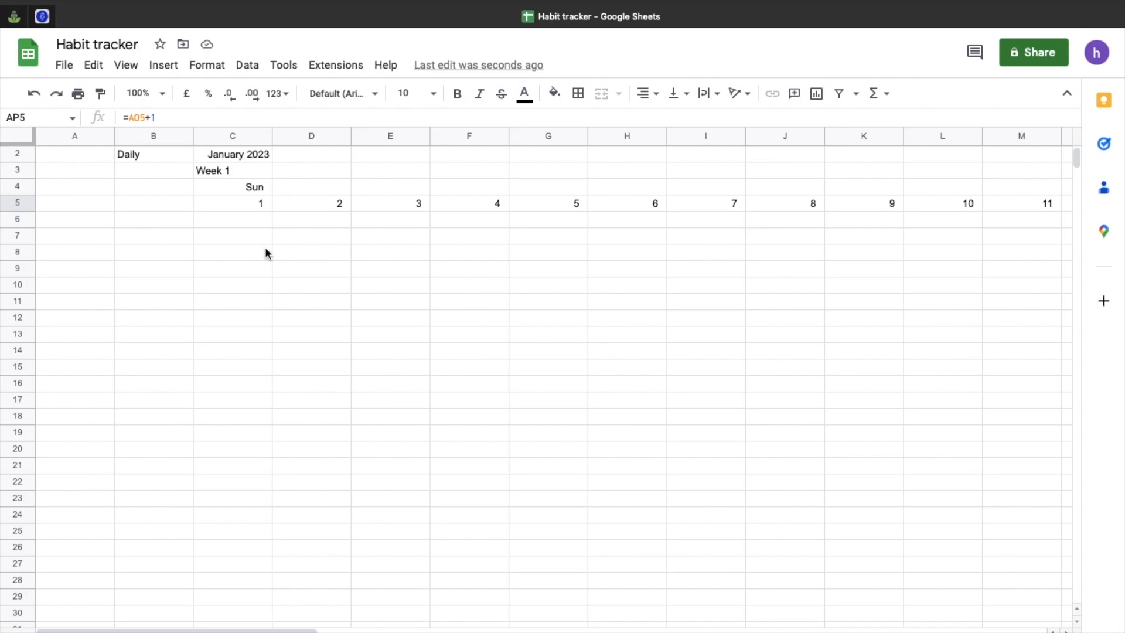
pyautogui.moveTo(175, 631)
pyautogui.mouseDown()
pyautogui.moveTo(404, 631)
pyautogui.moveTo(177, 630)
pyautogui.mouseUp()
pyautogui.click(23, 135)
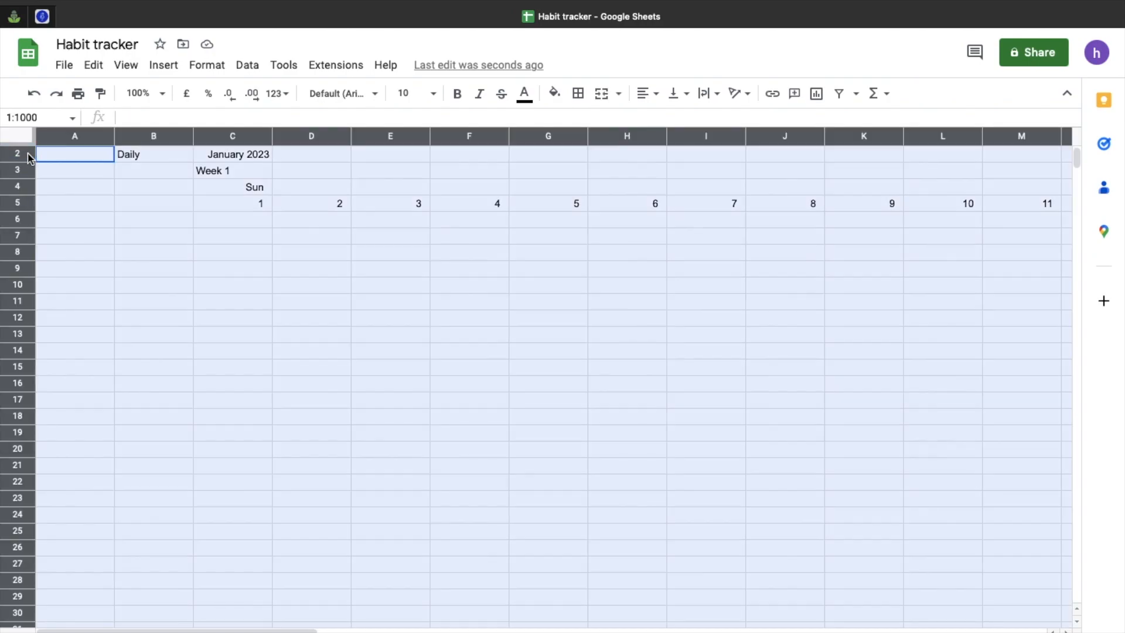
pyautogui.scroll(1, 28, 157)
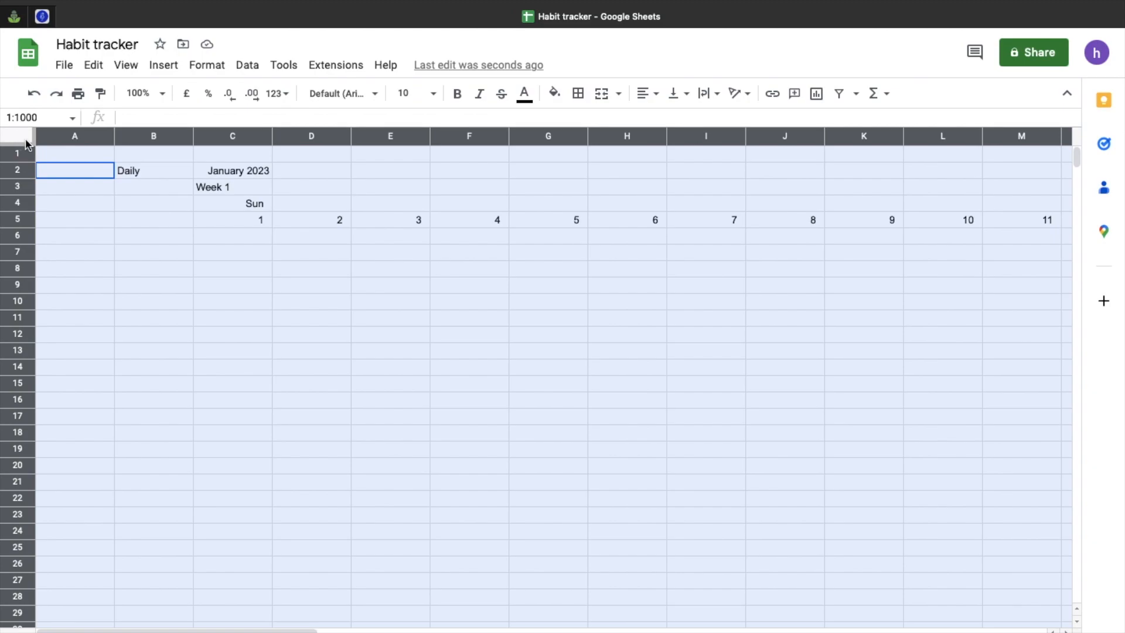
pyautogui.doubleClick(113, 134)
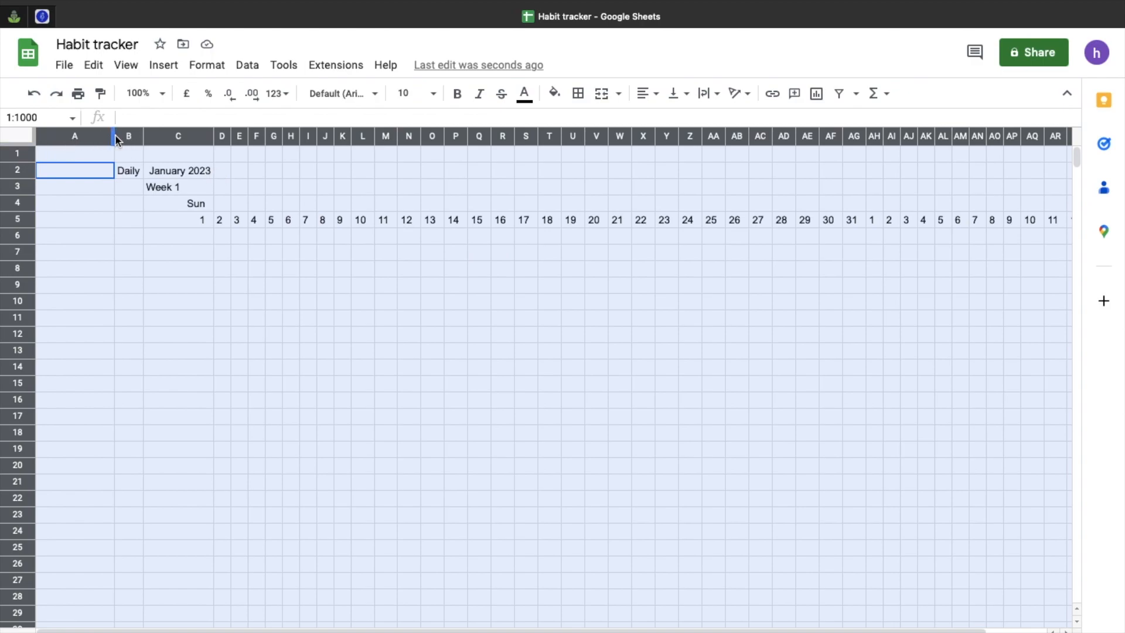
pyautogui.moveTo(115, 136); pyautogui.dragTo(71, 140)
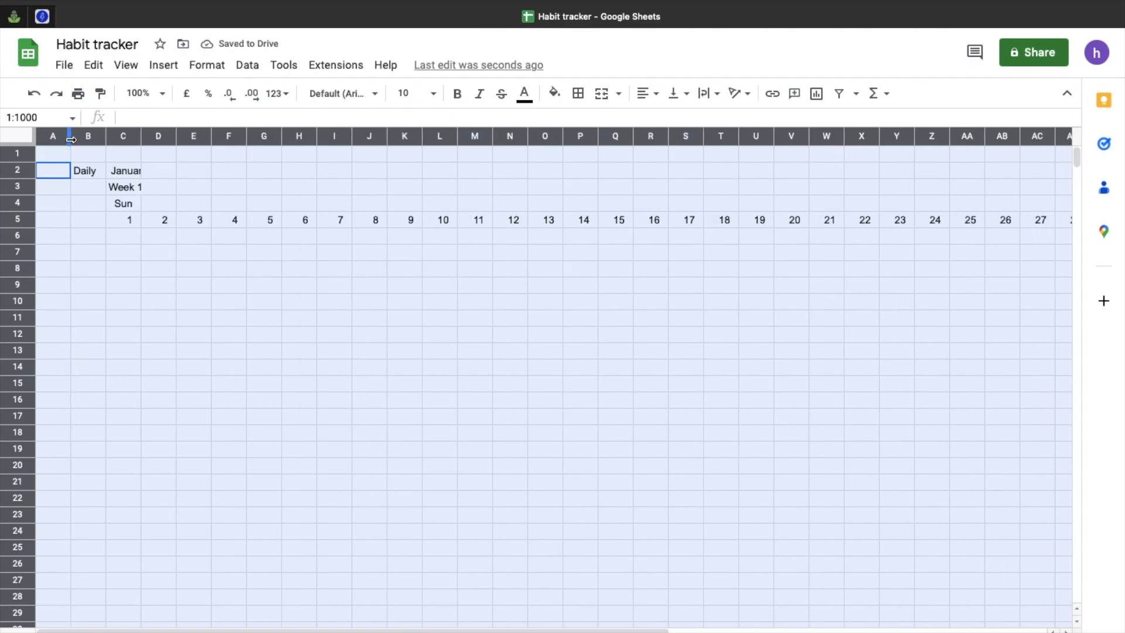
pyautogui.doubleClick(71, 139)
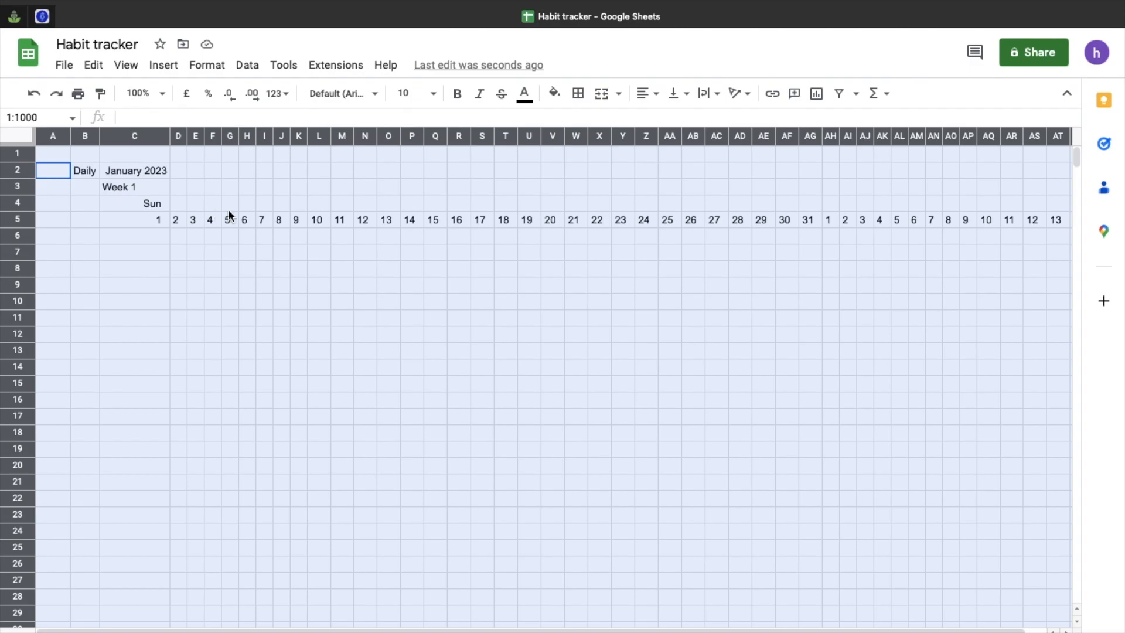
pyautogui.click(800, 267)
# Step: Change the weekday formula in cell C4 to =C5 so that it refers to the day cell below it
pyautogui.click(163, 205)
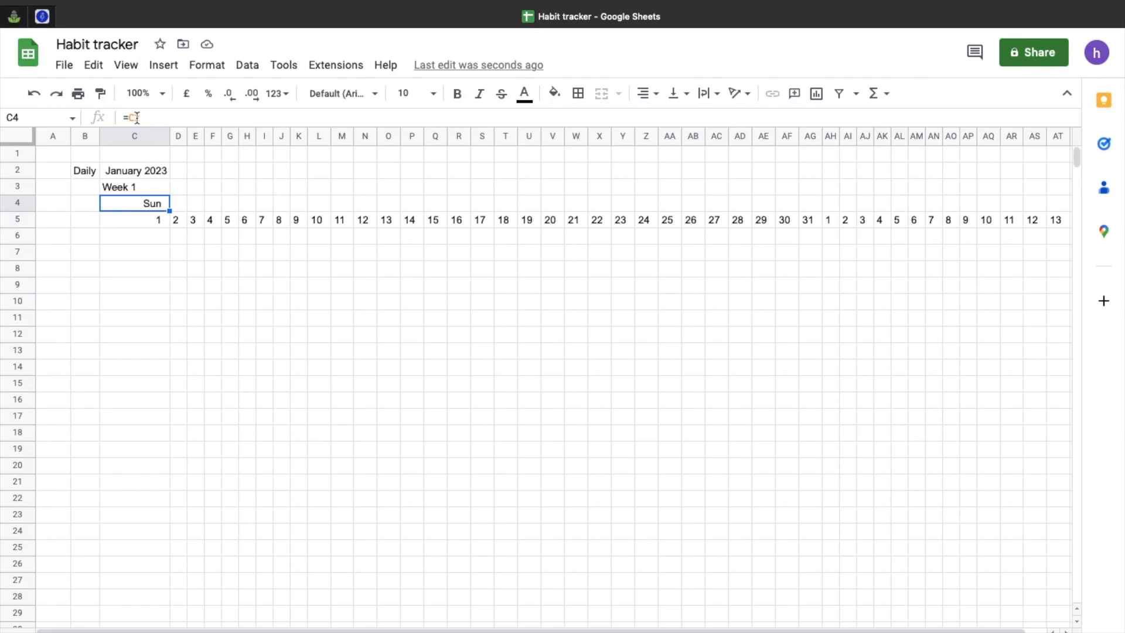
pyautogui.doubleClick(142, 202)
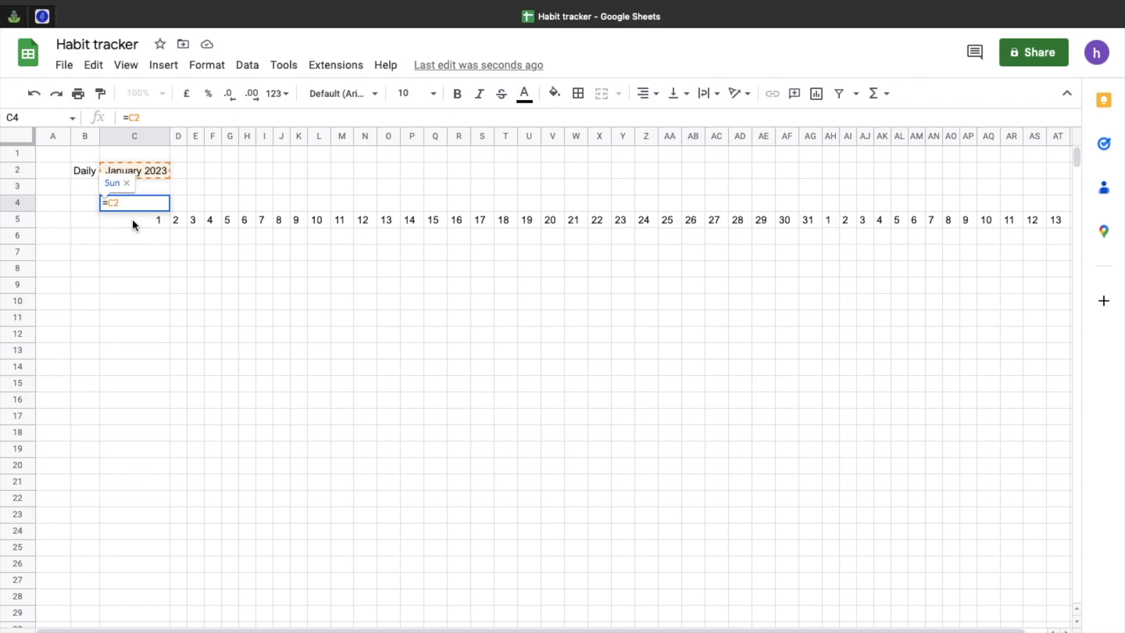
pyautogui.click(159, 117)
pyautogui.press('BackSpace')
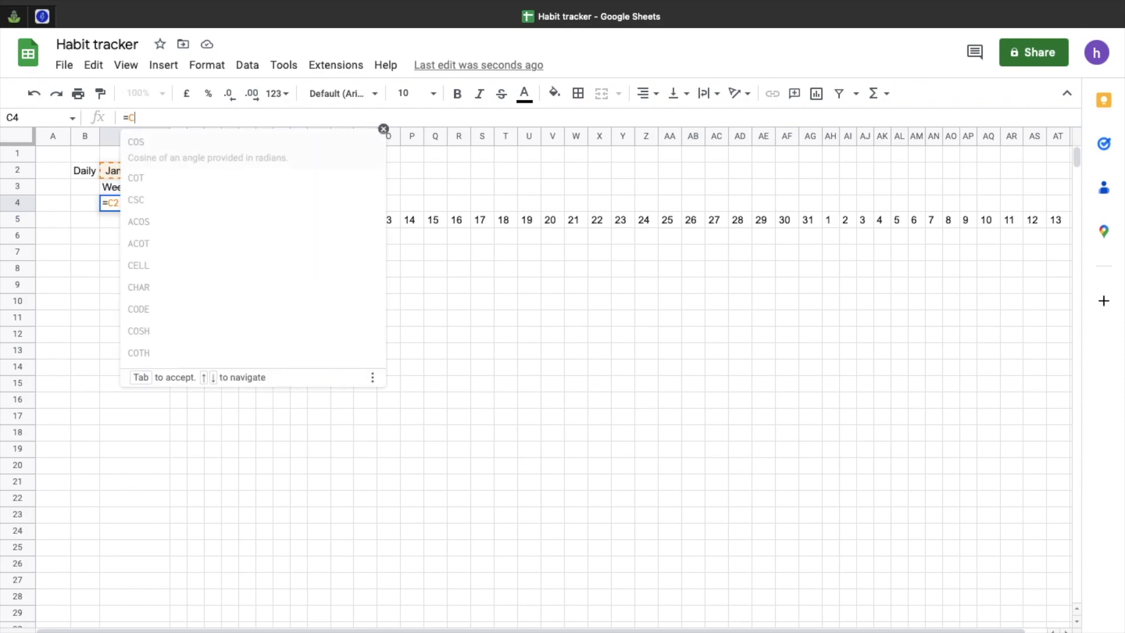
pyautogui.write('5')
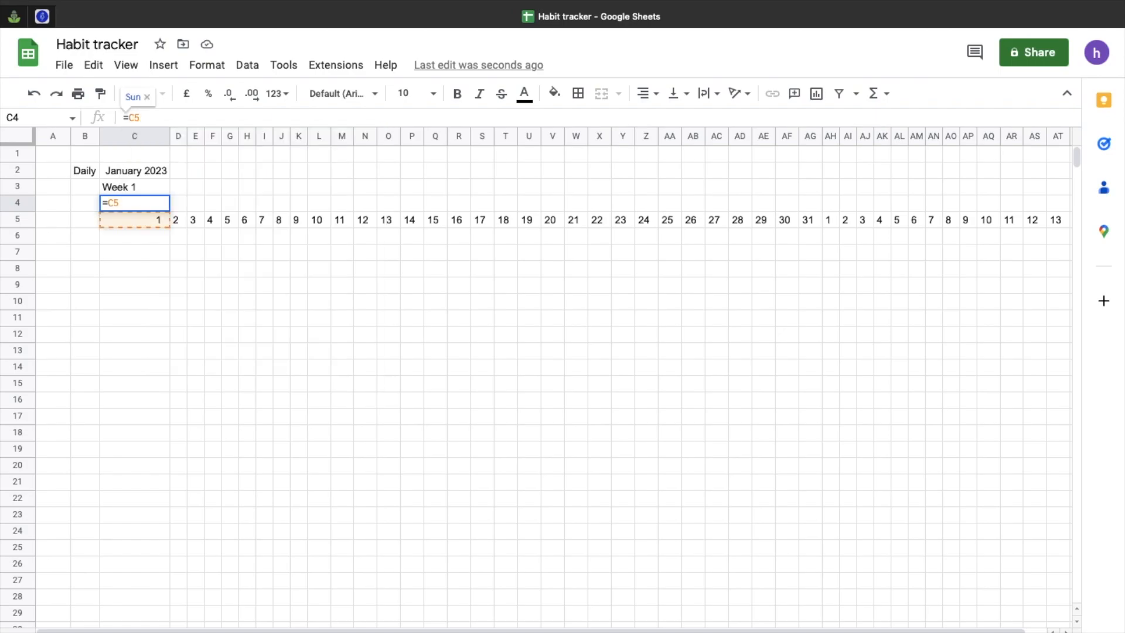
pyautogui.press('Return')
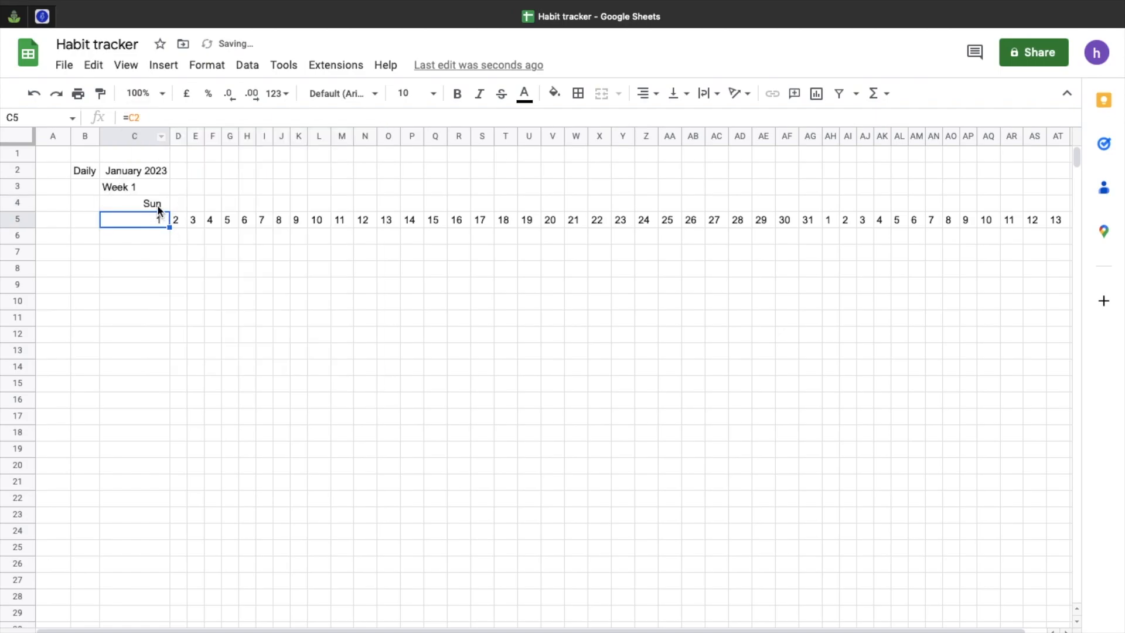
# Step: Fill the weekday formula from C4 across row 4 through AT4, and check the formulas in C5 and D4 to G4
pyautogui.click(158, 209)
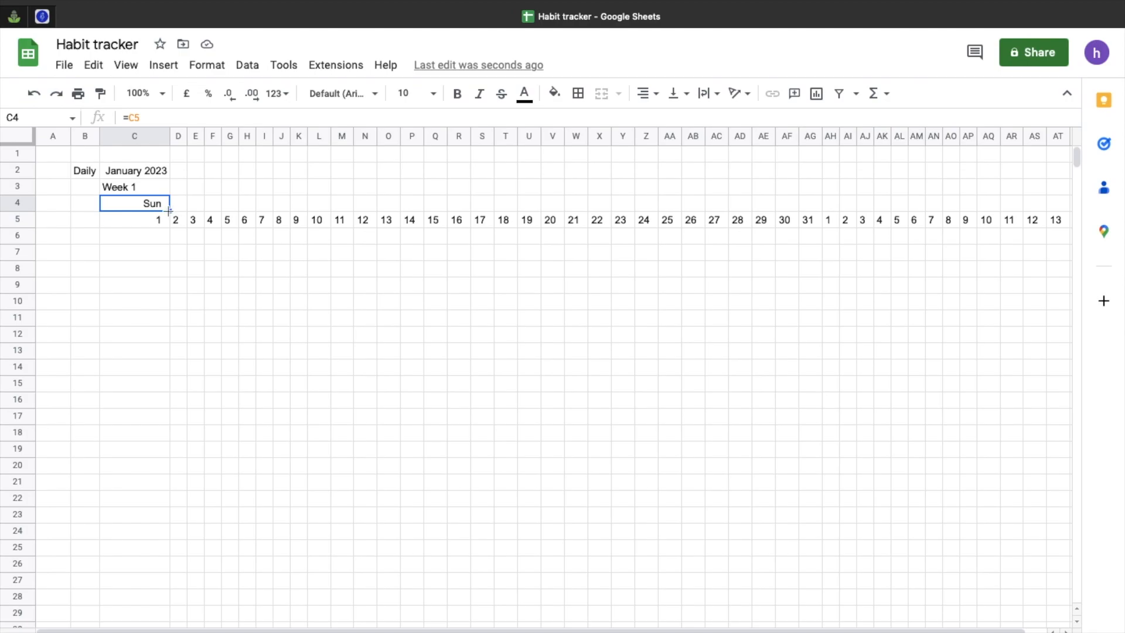
pyautogui.moveTo(205, 210); pyautogui.dragTo(1061, 218)
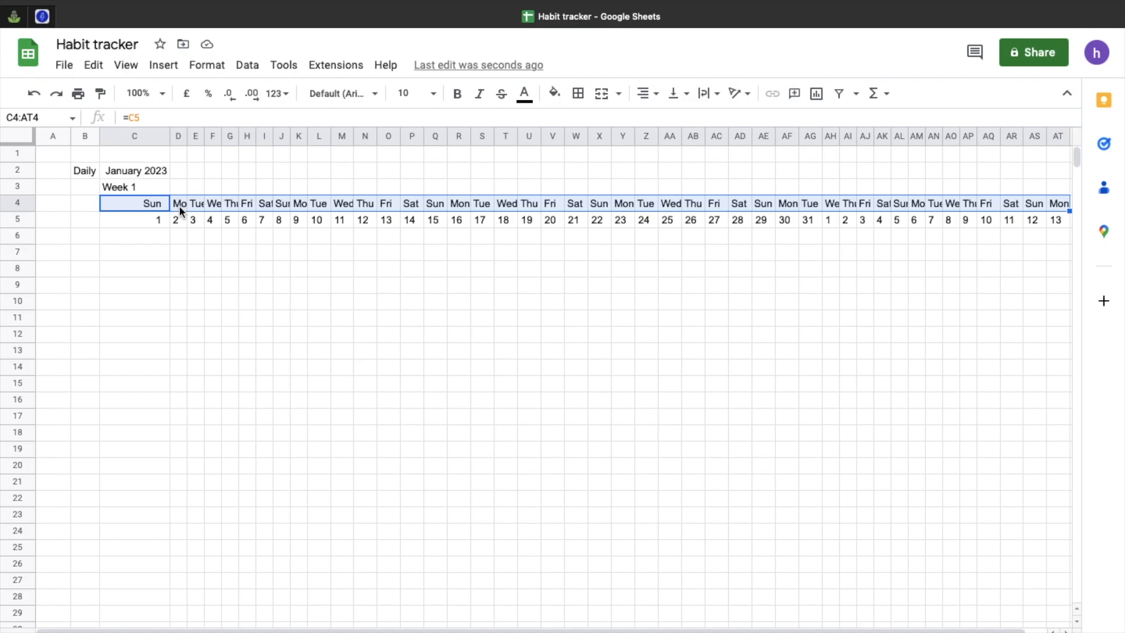
pyautogui.click(139, 225)
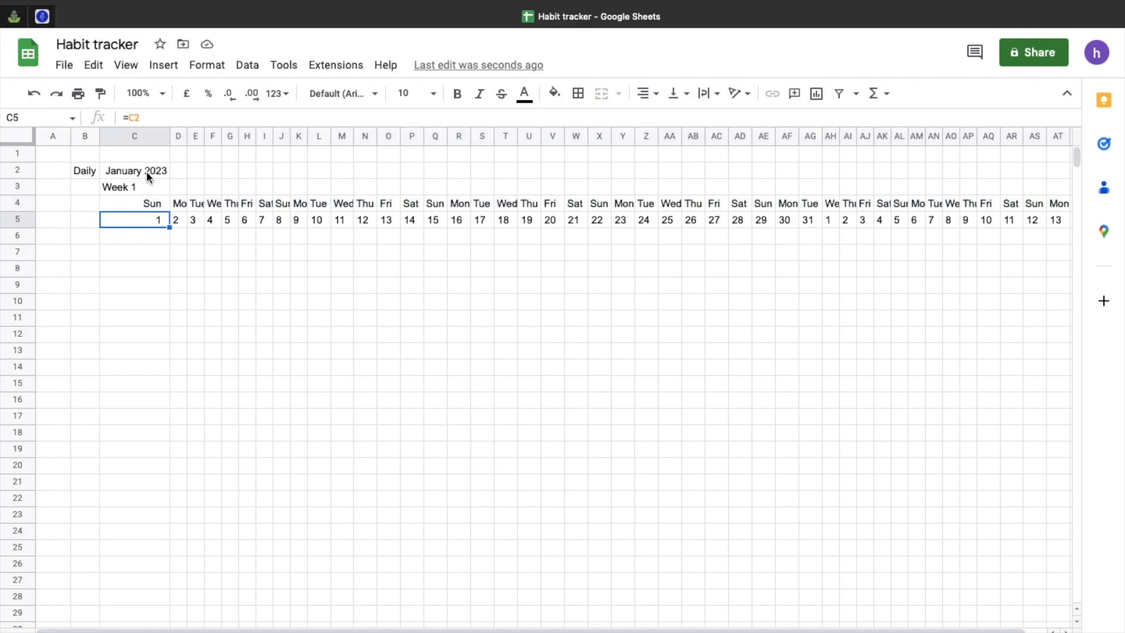
pyautogui.click(181, 206)
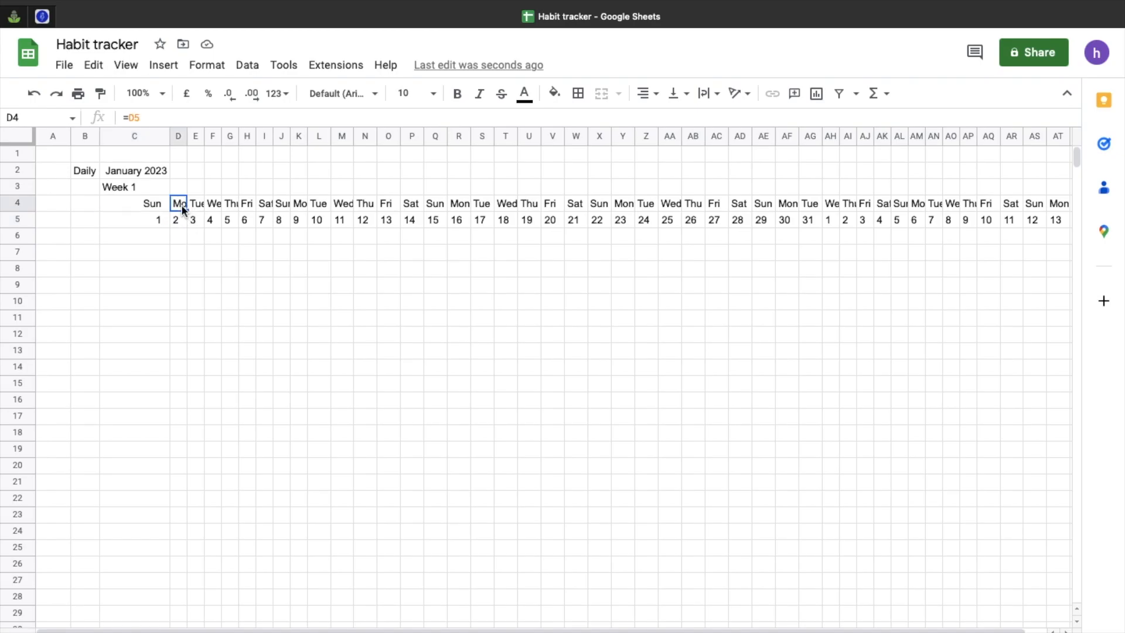
pyautogui.press('Right')
pyautogui.press('Right')
pyautogui.press('Right')
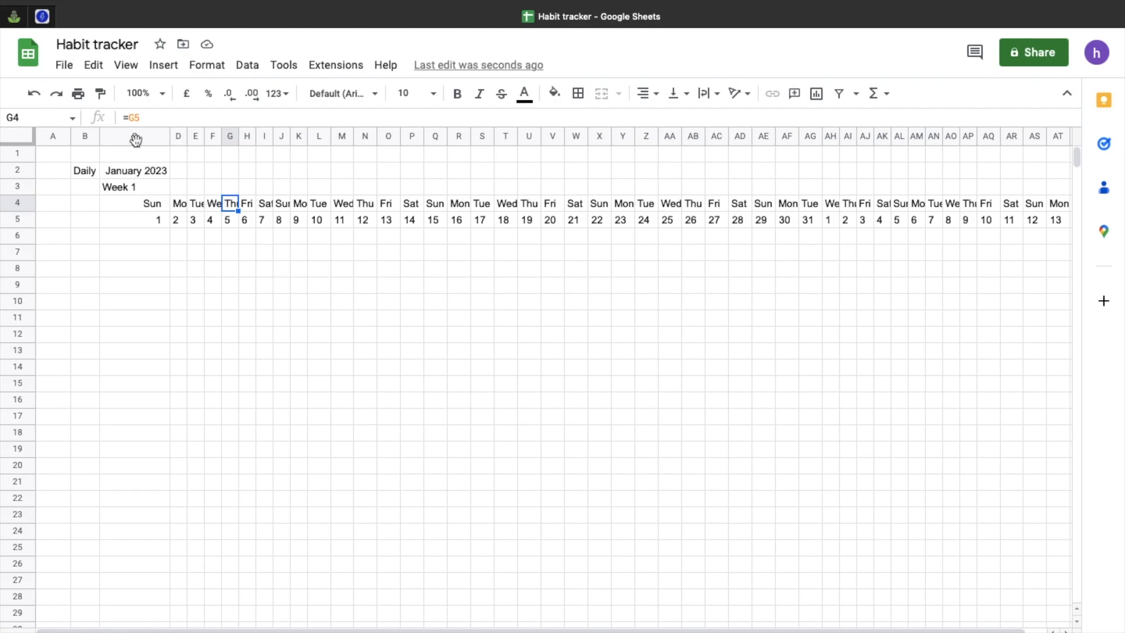
# Step: Auto-fit all columns of the sheet again so their widths match the weekday names
pyautogui.click(16, 135)
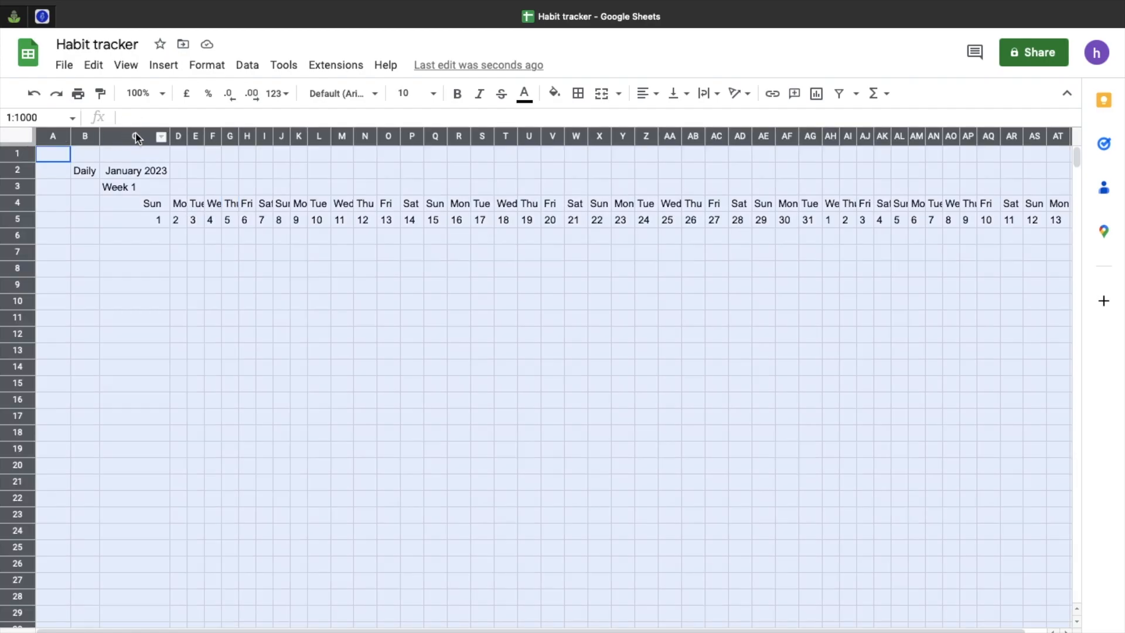
pyautogui.moveTo(169, 135); pyautogui.dragTo(183, 135)
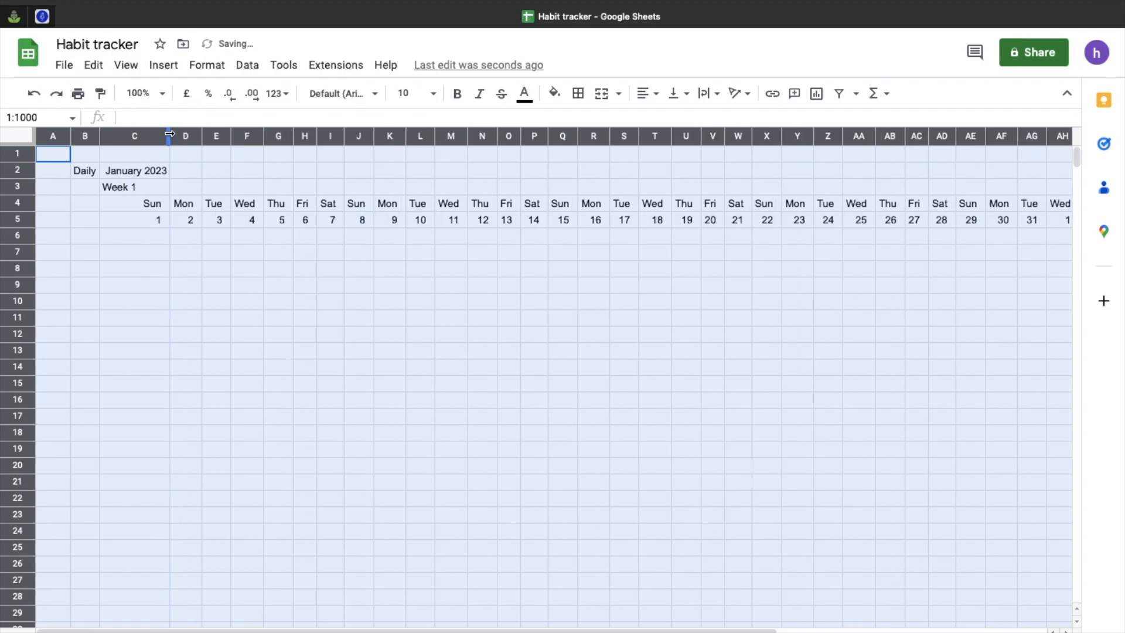
# Step: Merge C2:AG2 into one cell above the day columns and centre the January 2023 heading horizontally
pyautogui.click(516, 290)
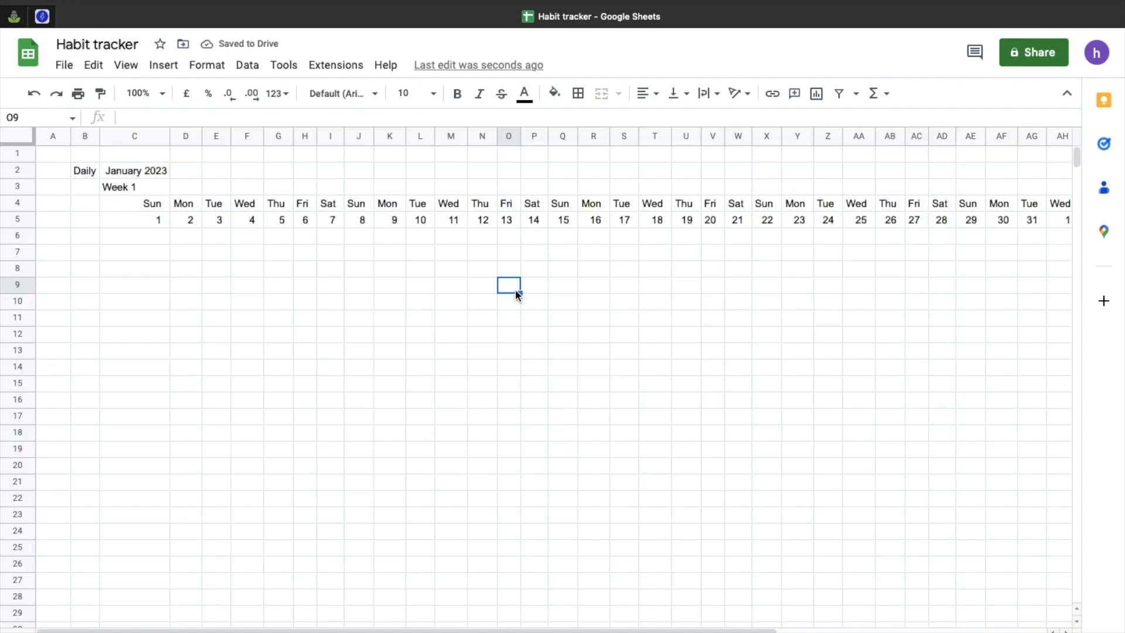
pyautogui.click(152, 174)
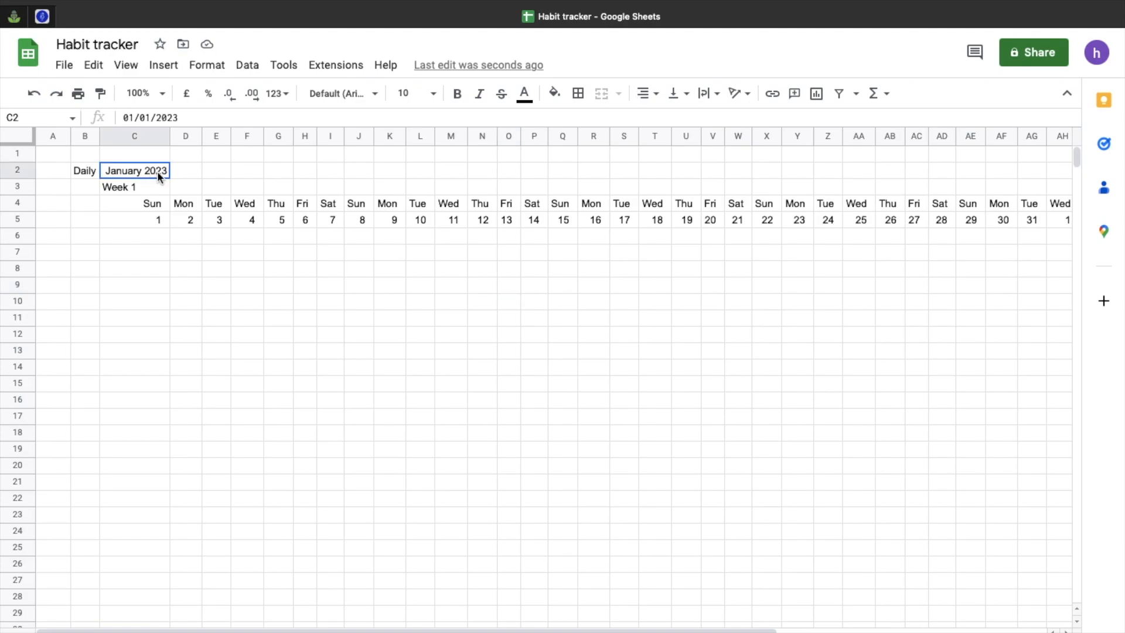
pyautogui.moveTo(158, 174); pyautogui.dragTo(1035, 171)
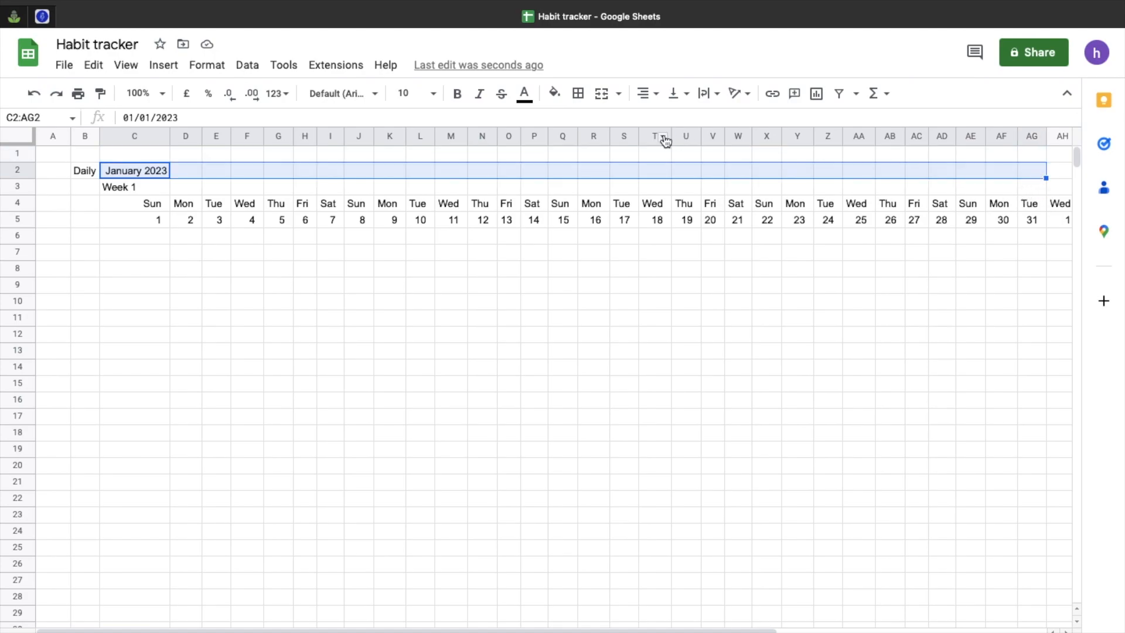
pyautogui.click(604, 102)
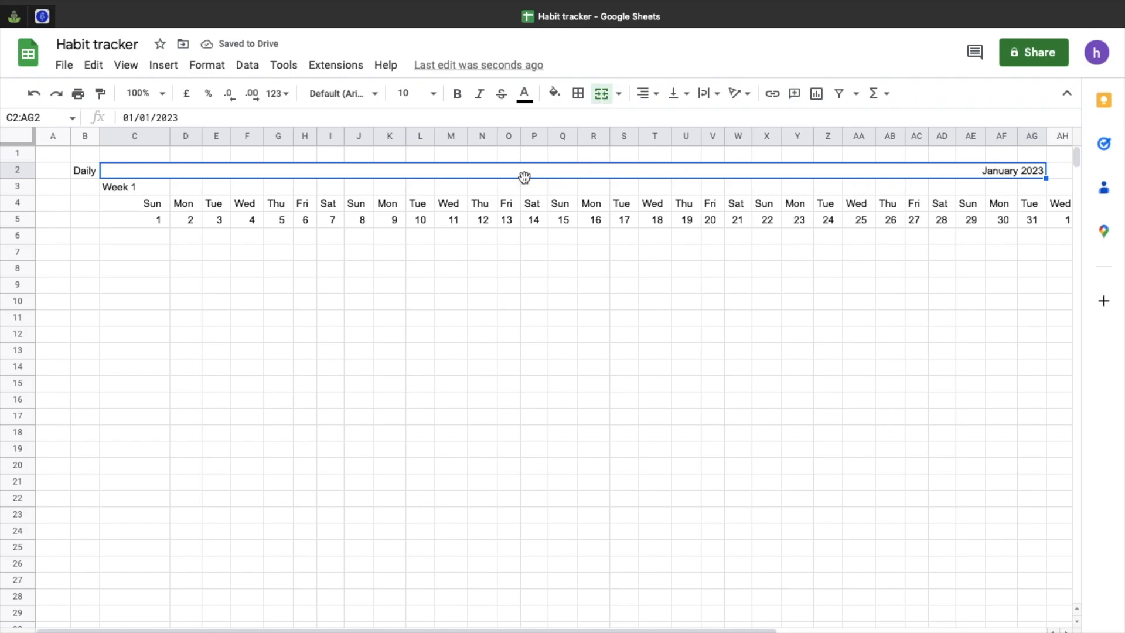
pyautogui.click(648, 94)
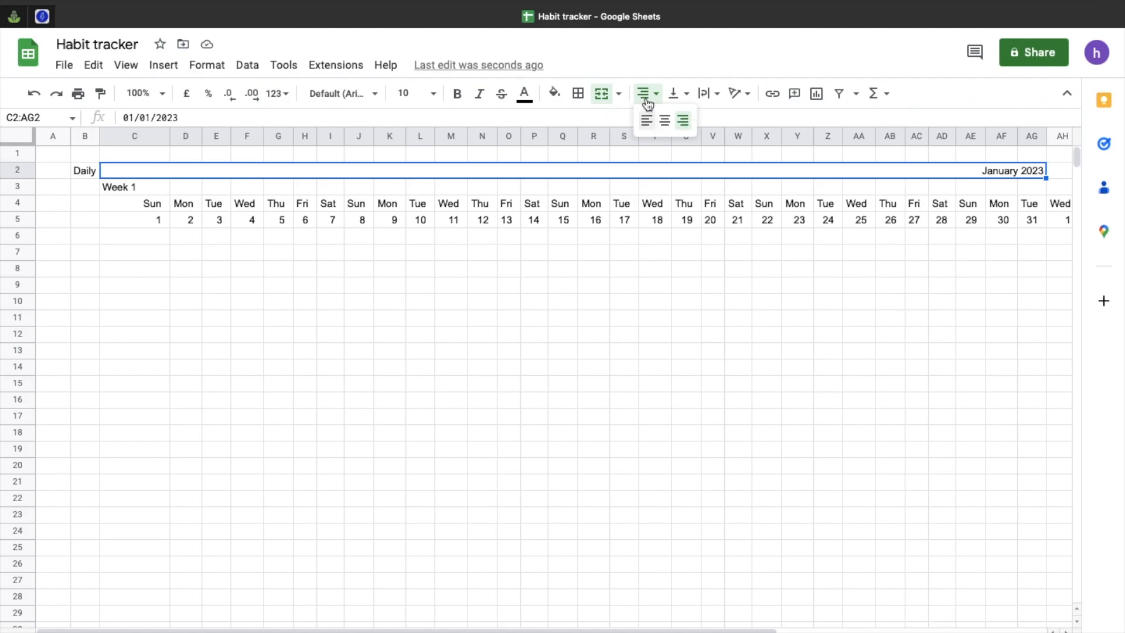
pyautogui.click(665, 123)
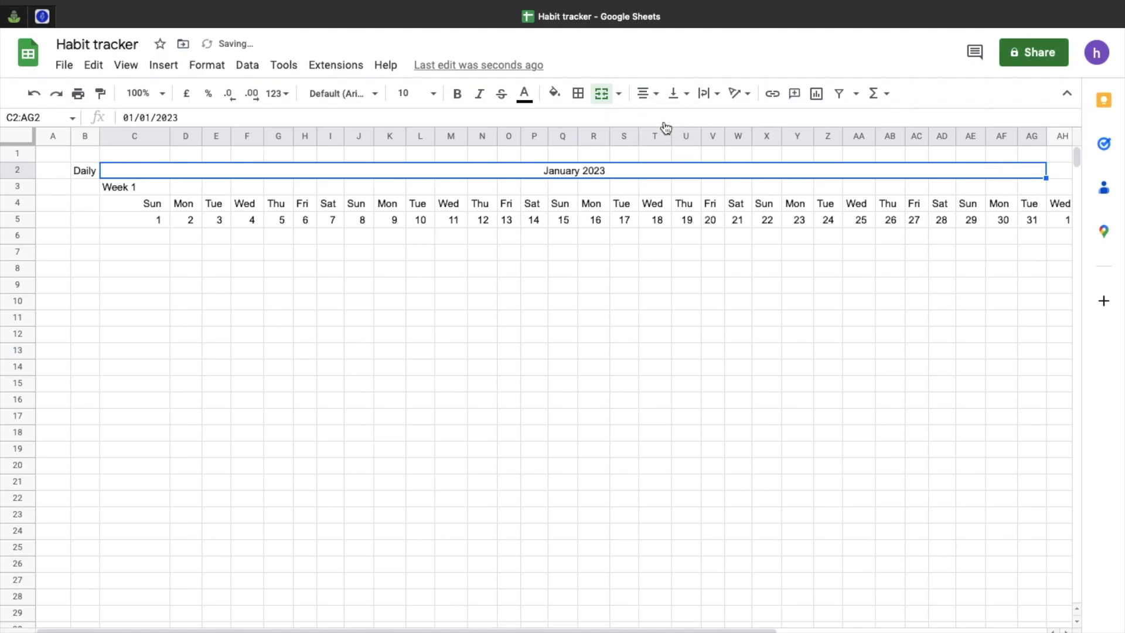
pyautogui.click(633, 265)
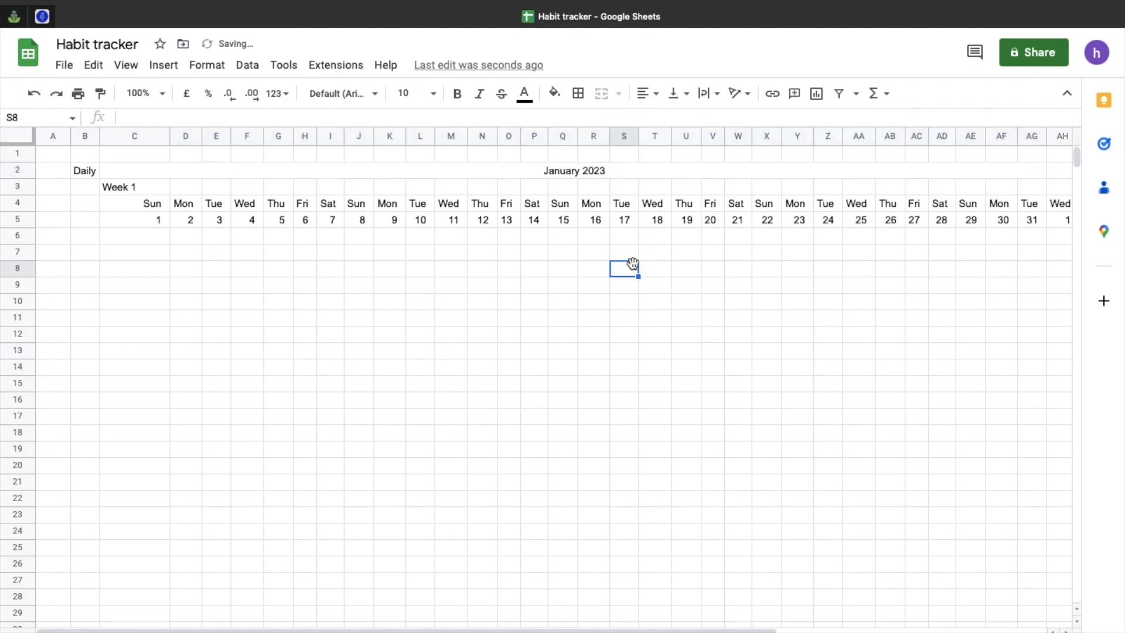
pyautogui.click(454, 171)
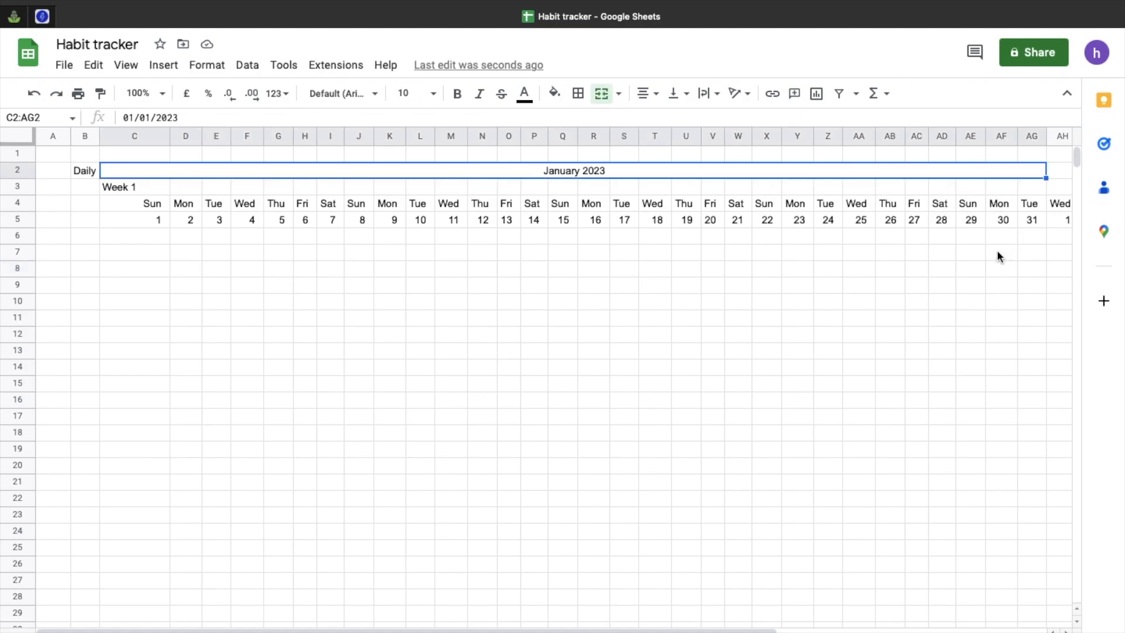
# Step: Clear the surplus weekday and day-number cells after January 31 in the range AH2:AU6
pyautogui.hscroll(8, 997, 253)
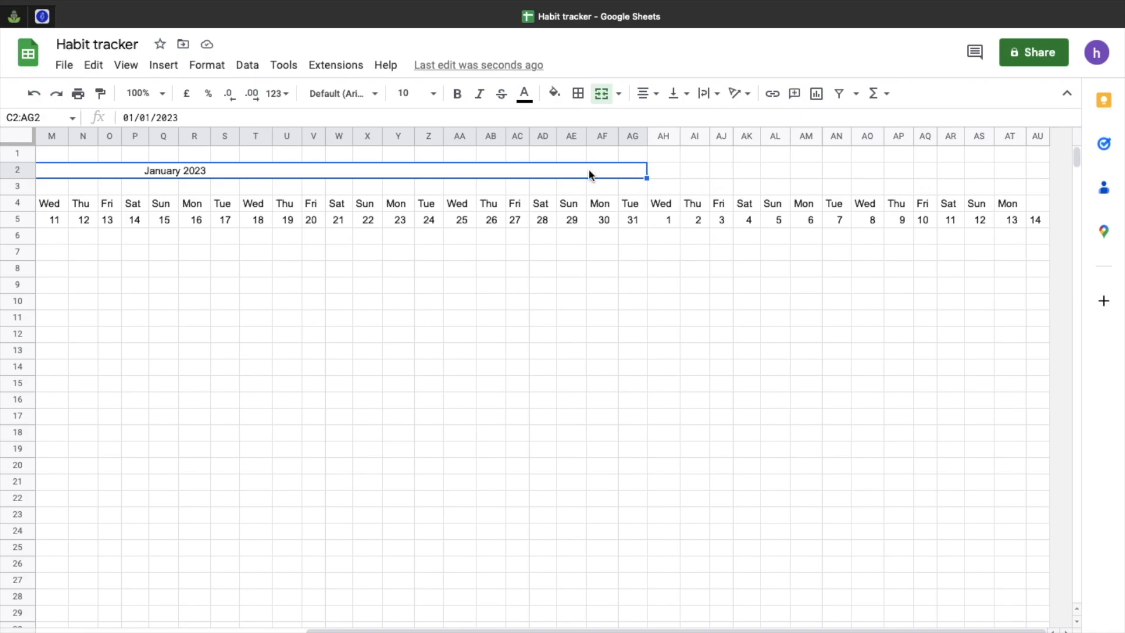
pyautogui.moveTo(666, 174); pyautogui.dragTo(1035, 244)
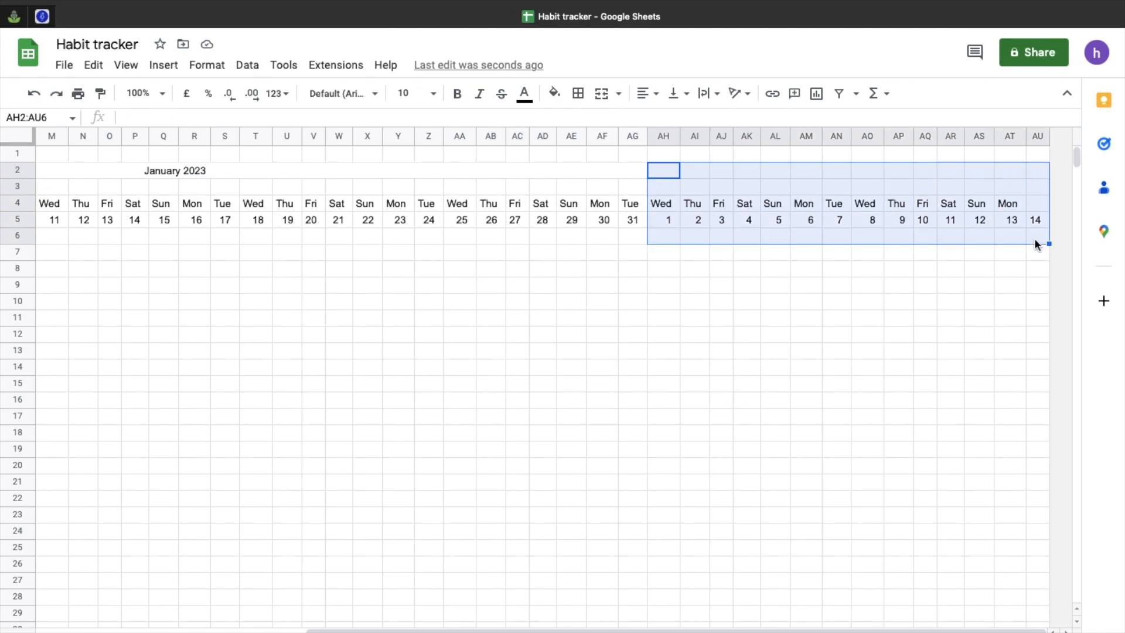
pyautogui.press('Delete')
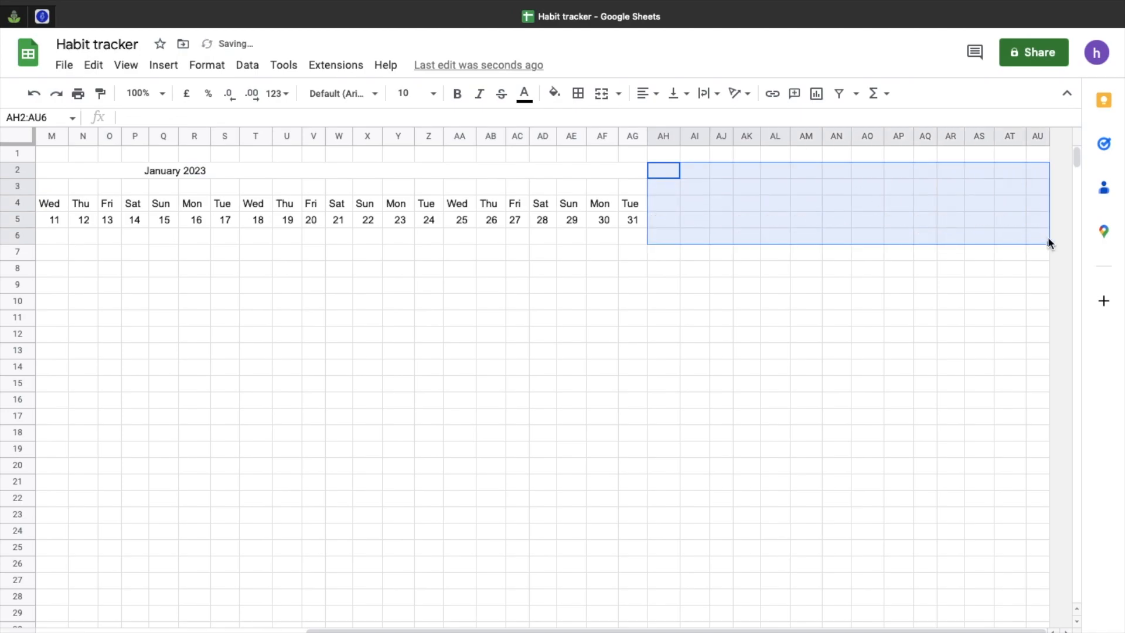
pyautogui.click(821, 285)
pyautogui.hscroll(-10, 822, 285)
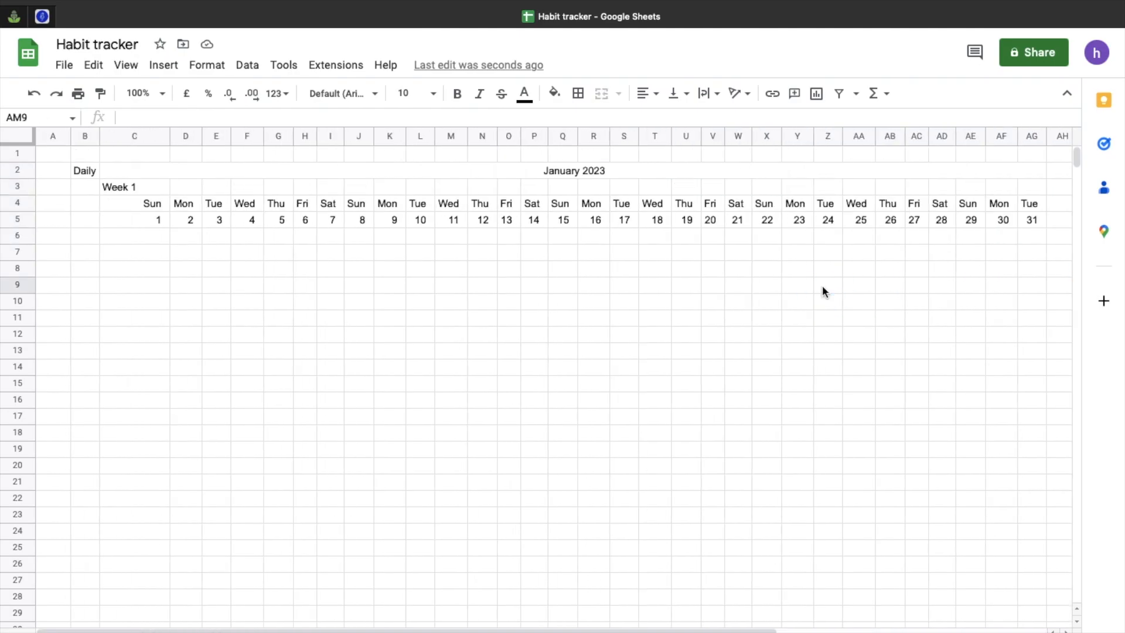
# Step: Merge C3:I3 for the Week 1 heading and fill the merged heading across row 3 through AK3
pyautogui.click(244, 172)
pyautogui.click(150, 186)
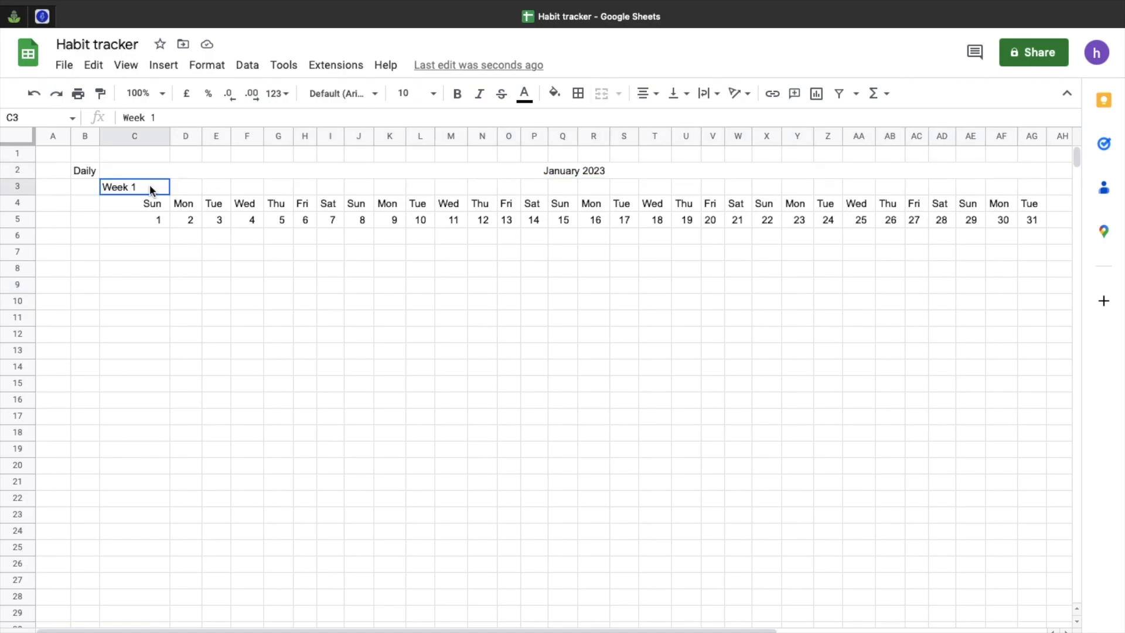
pyautogui.click(150, 203)
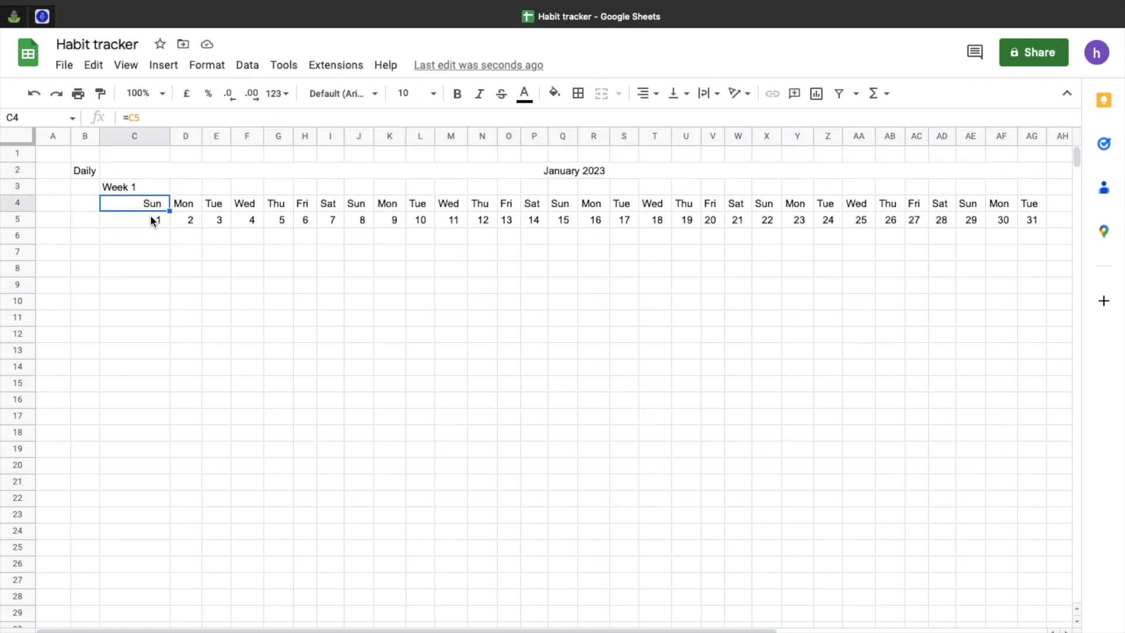
pyautogui.click(151, 219)
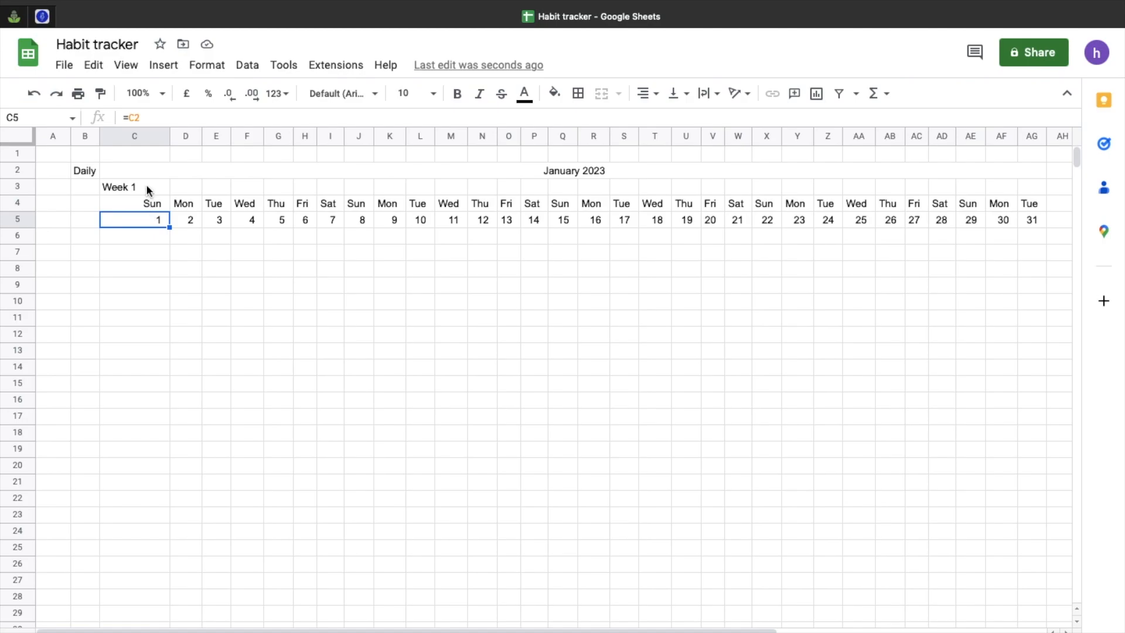
pyautogui.click(148, 188)
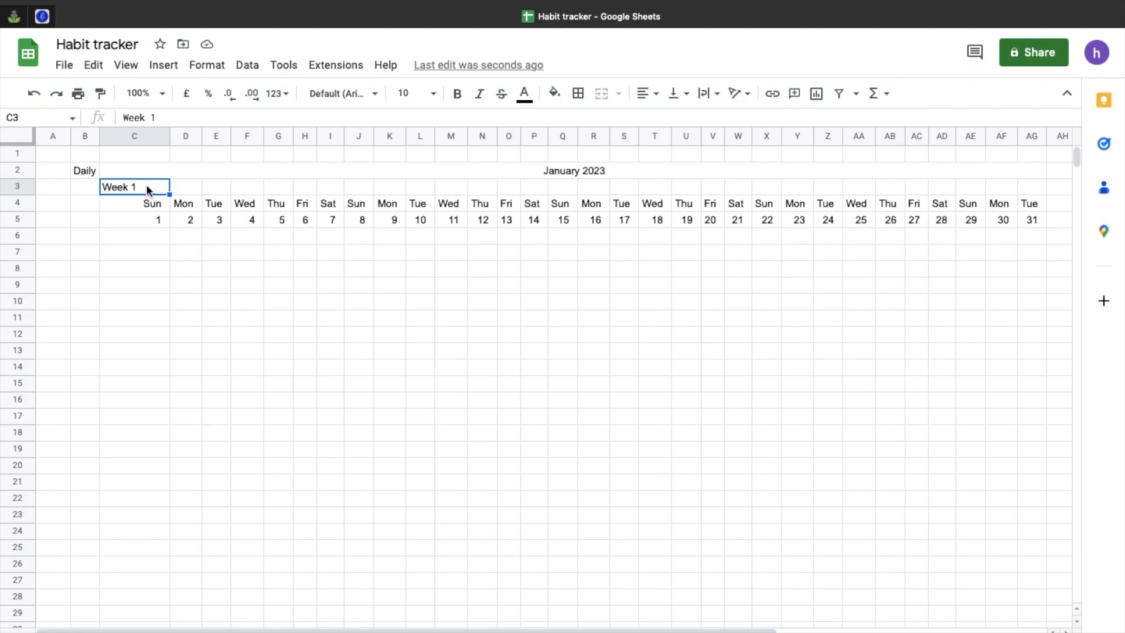
pyautogui.moveTo(147, 188); pyautogui.dragTo(326, 191)
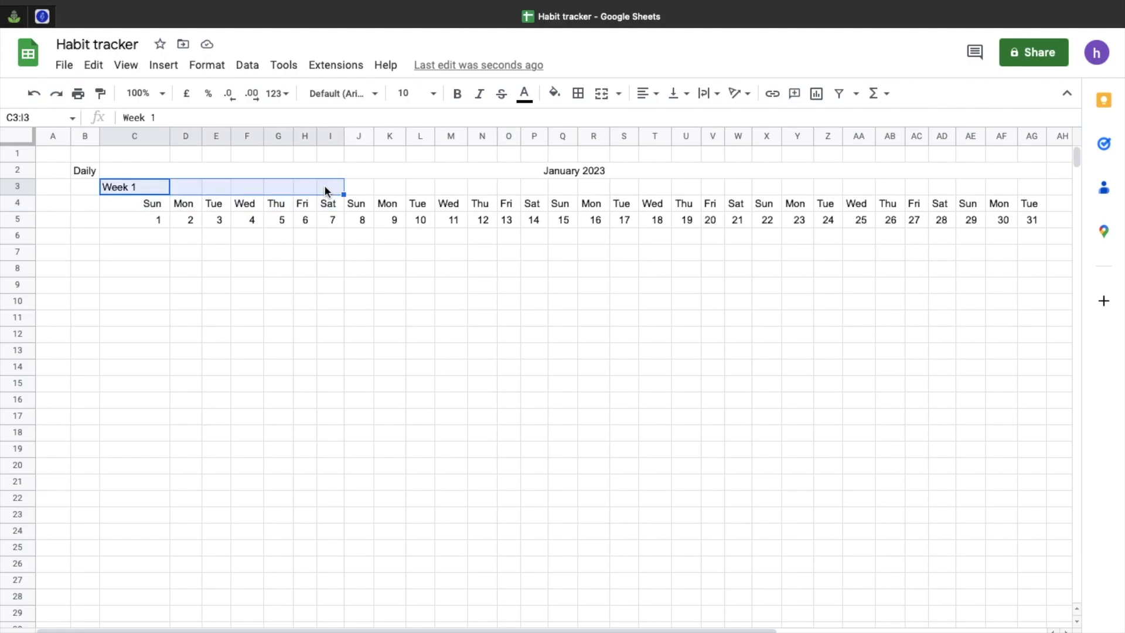
pyautogui.click(145, 185)
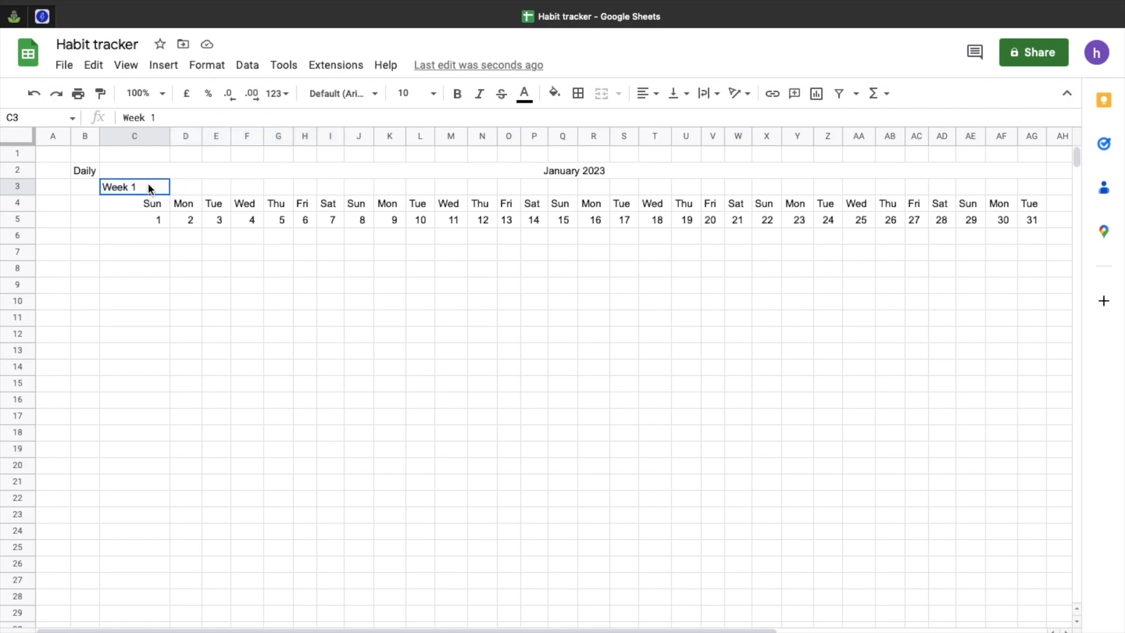
pyautogui.moveTo(157, 188); pyautogui.dragTo(332, 188)
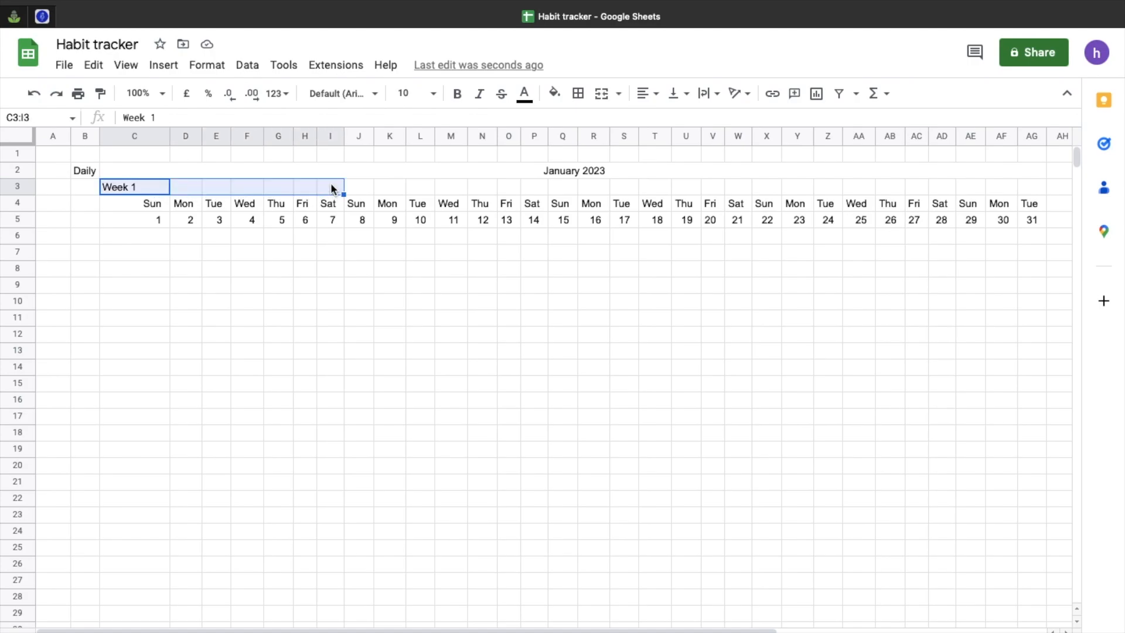
pyautogui.click(602, 94)
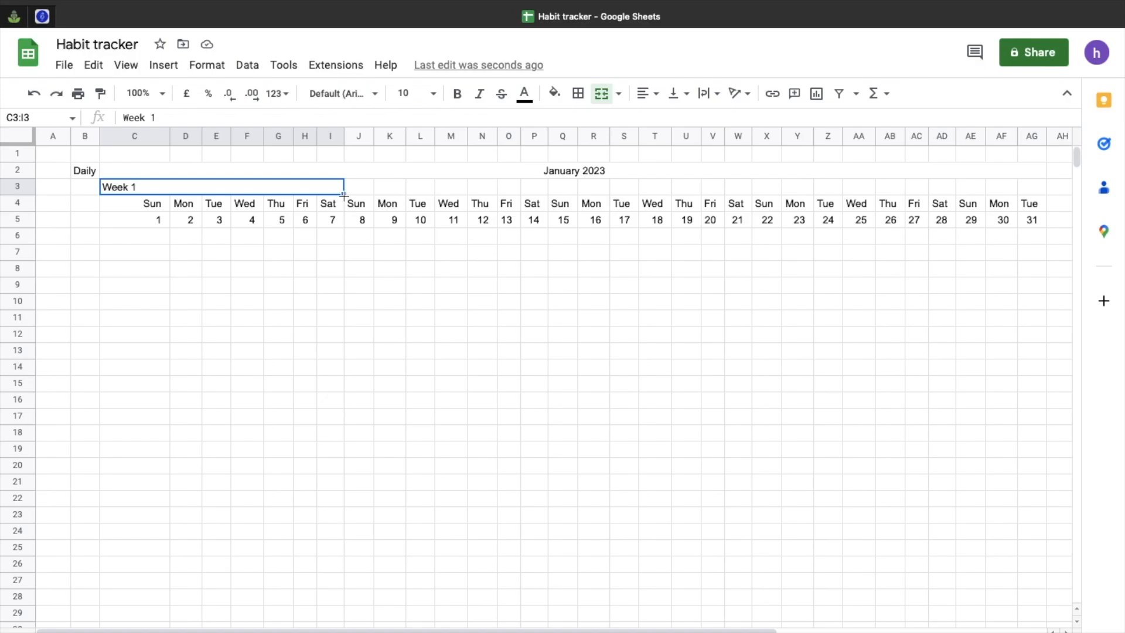
pyautogui.moveTo(343, 194); pyautogui.dragTo(1029, 192)
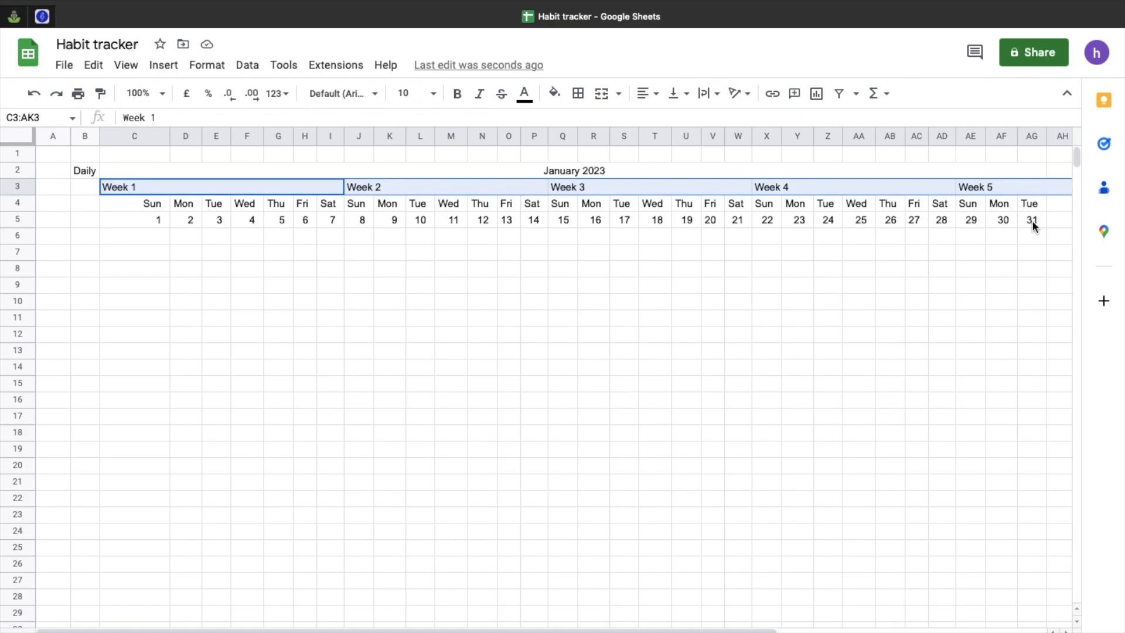
# Step: Unmerge the Week 5 block AE3:AK3 and delete its heading text
pyautogui.click(1004, 188)
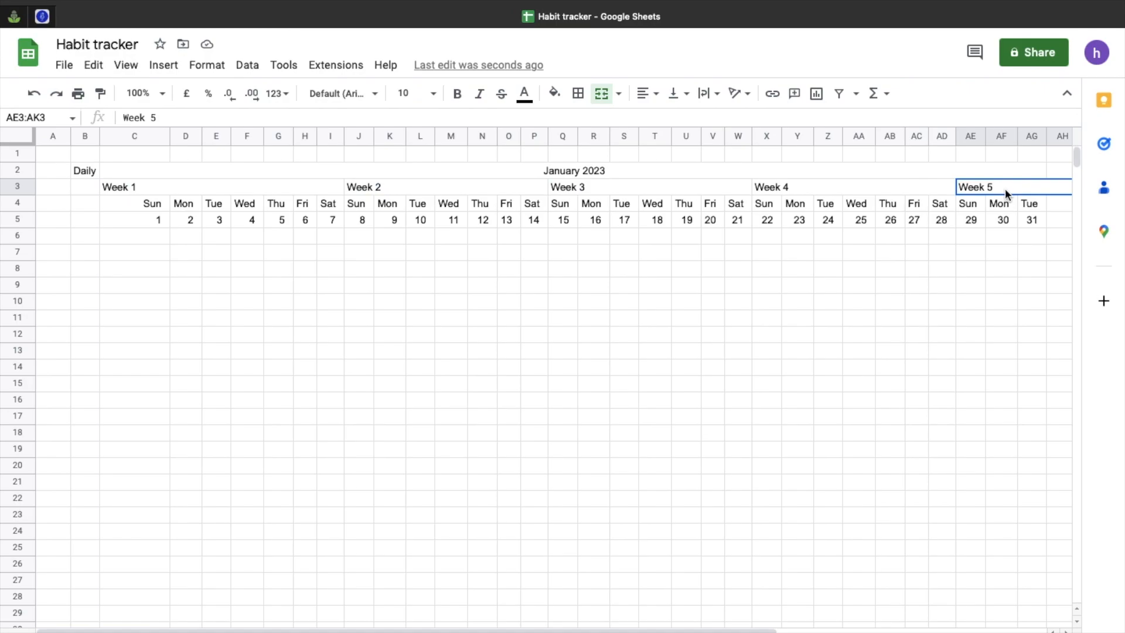
pyautogui.click(601, 94)
pyautogui.press('Delete')
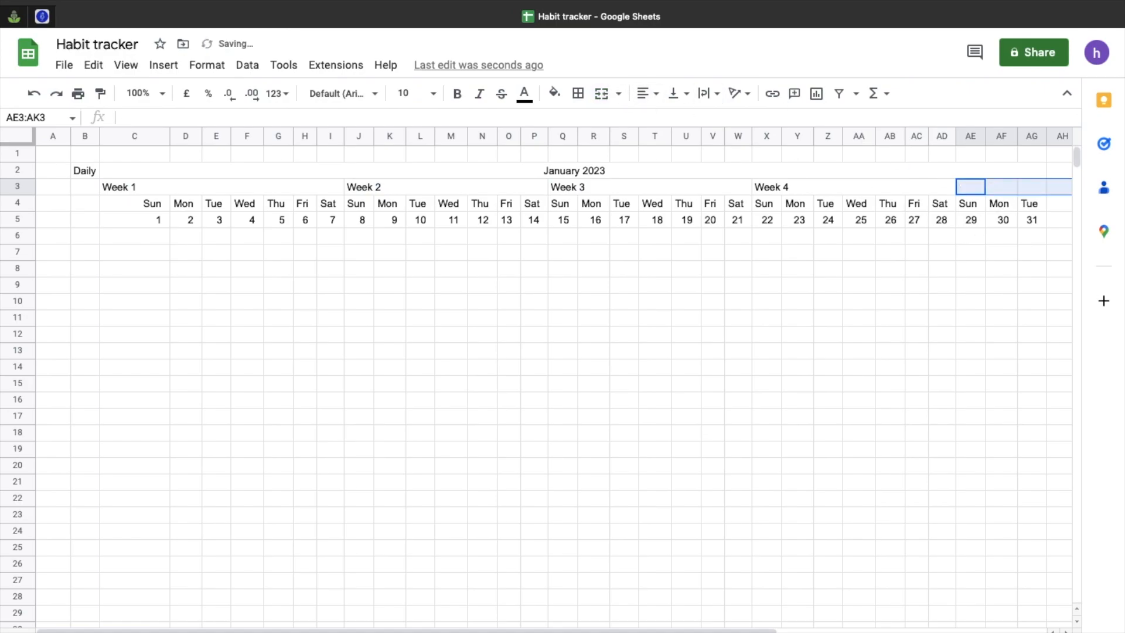
pyautogui.click(873, 273)
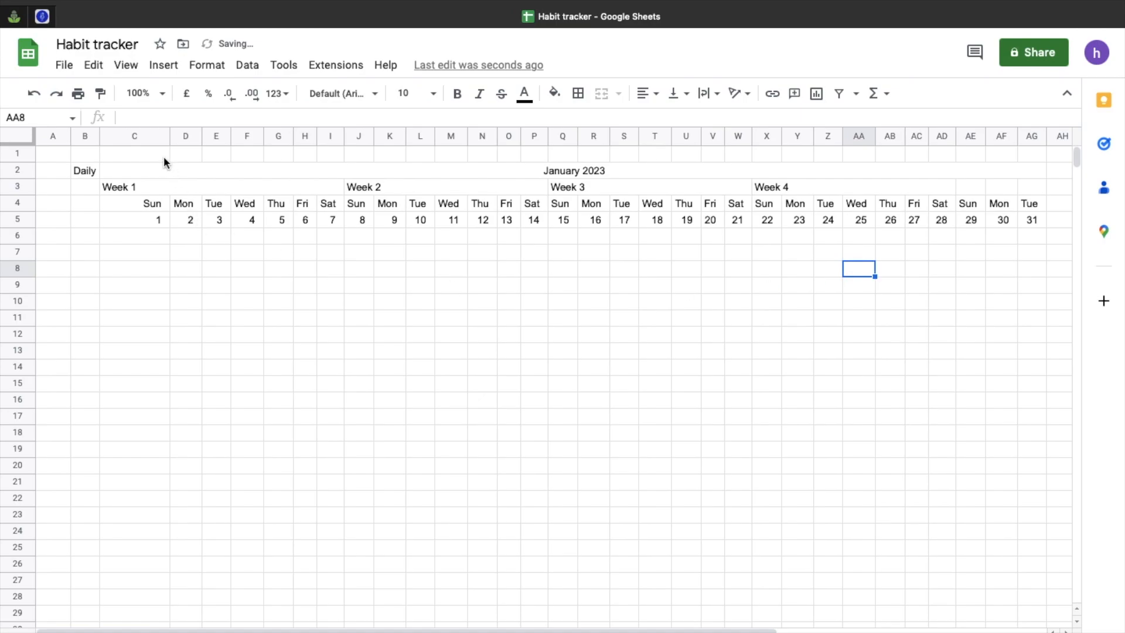
# Step: Centre the month, week, weekday and day-number cells in C2:AG5 horizontally
pyautogui.moveTo(181, 170); pyautogui.dragTo(687, 225)
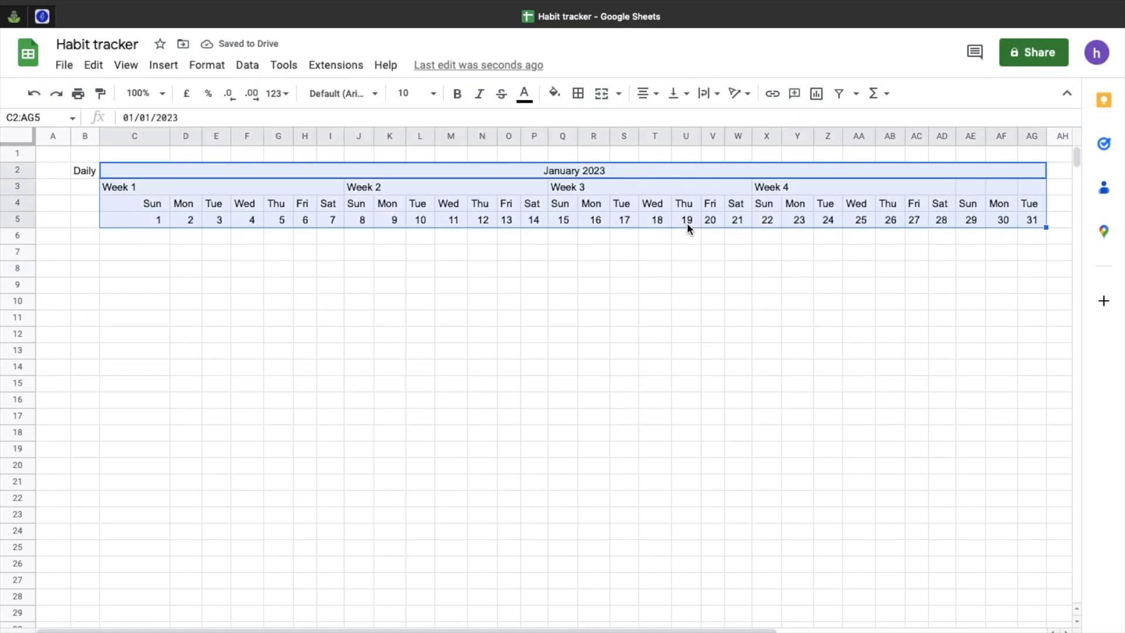
pyautogui.click(645, 93)
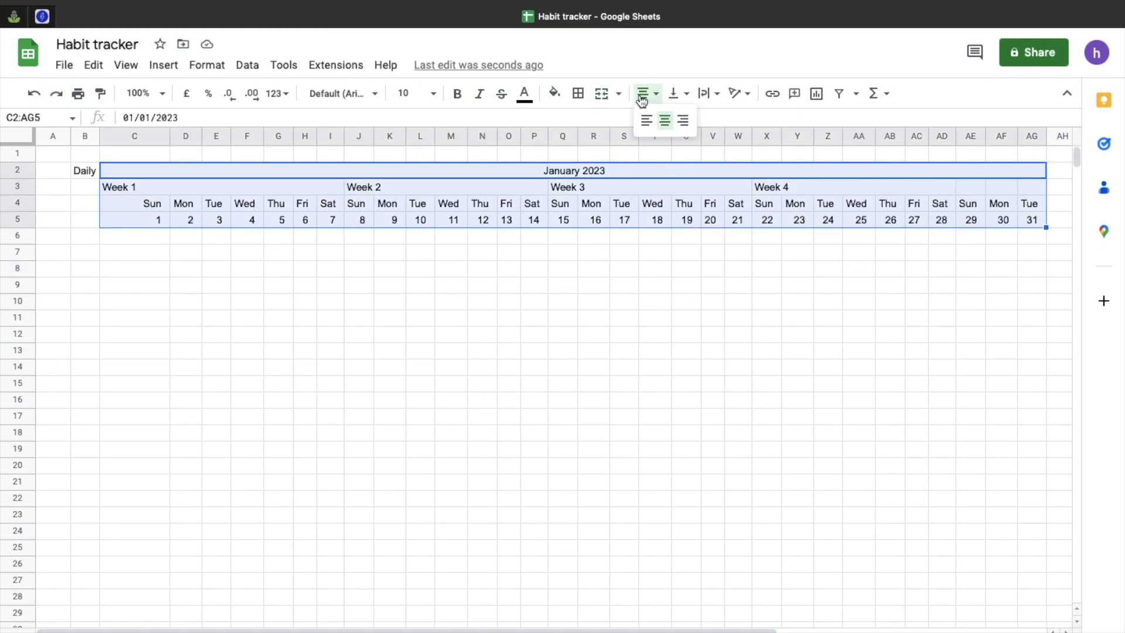
pyautogui.click(662, 122)
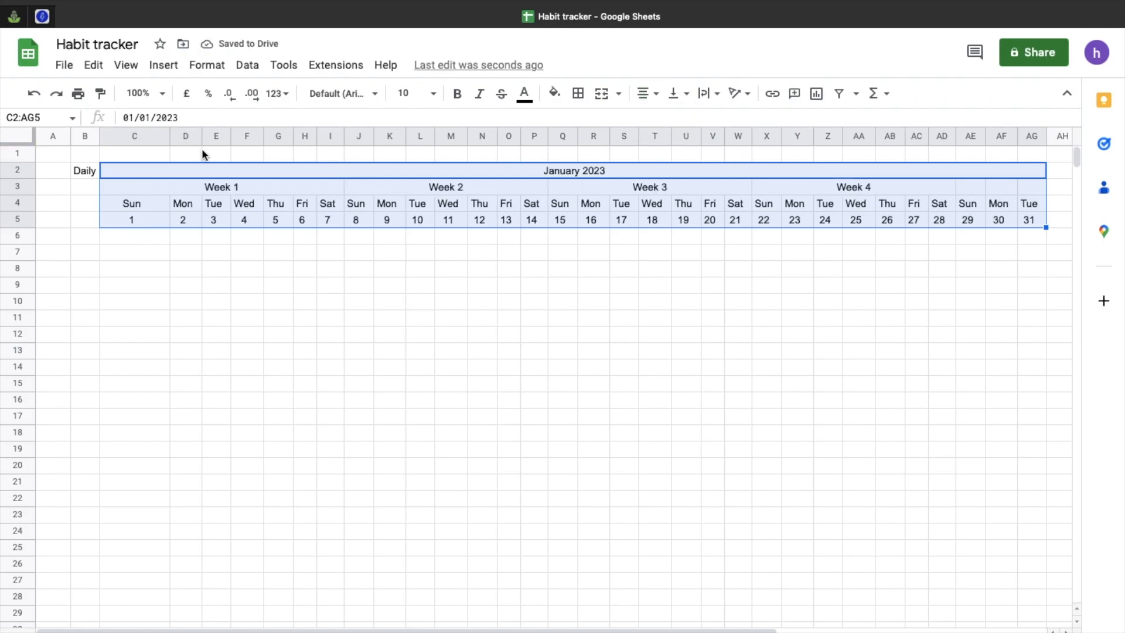
# Step: Resize all columns of the sheet to one uniform narrow width that just fits the weekday names
pyautogui.click(22, 139)
pyautogui.moveTo(169, 136); pyautogui.dragTo(171, 135)
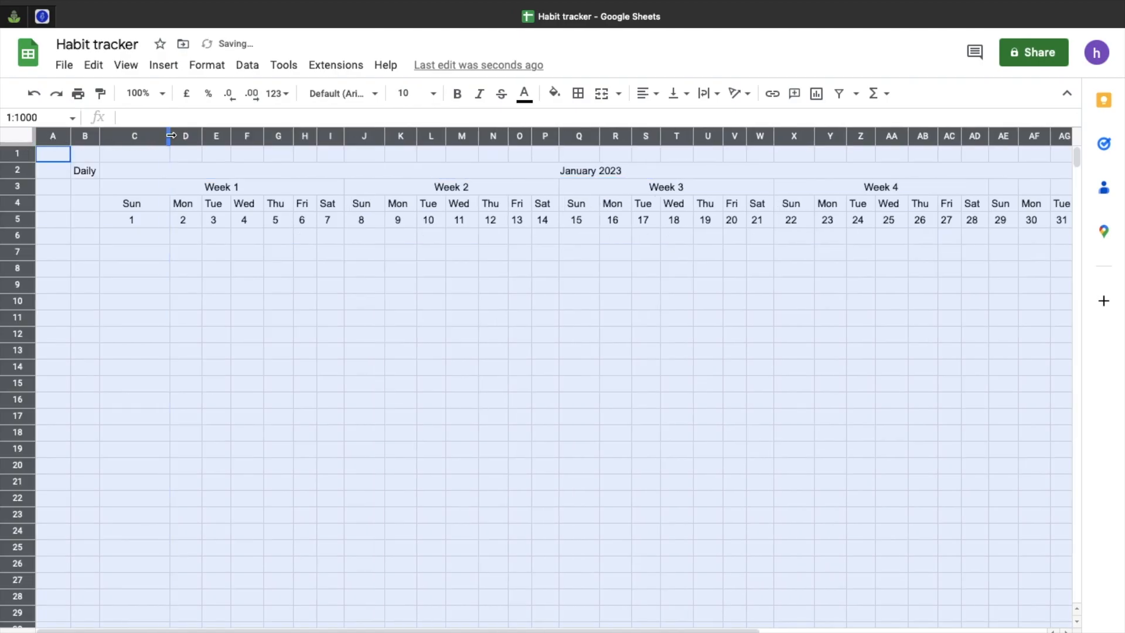
pyautogui.moveTo(171, 135); pyautogui.dragTo(170, 135)
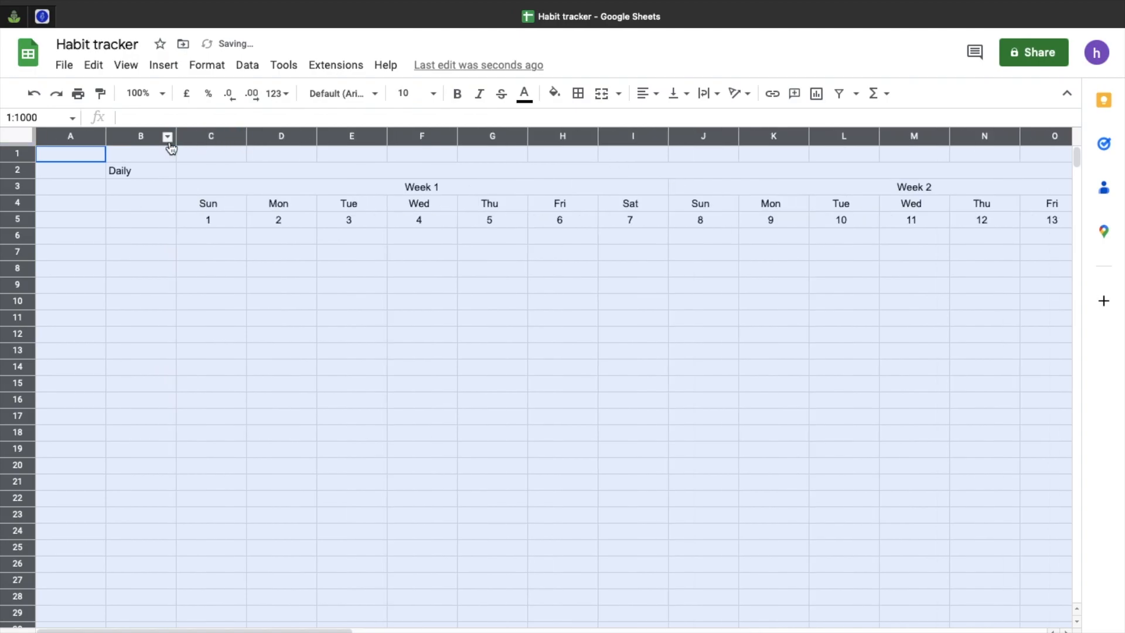
pyautogui.moveTo(247, 136); pyautogui.dragTo(247, 137)
pyautogui.doubleClick(248, 137)
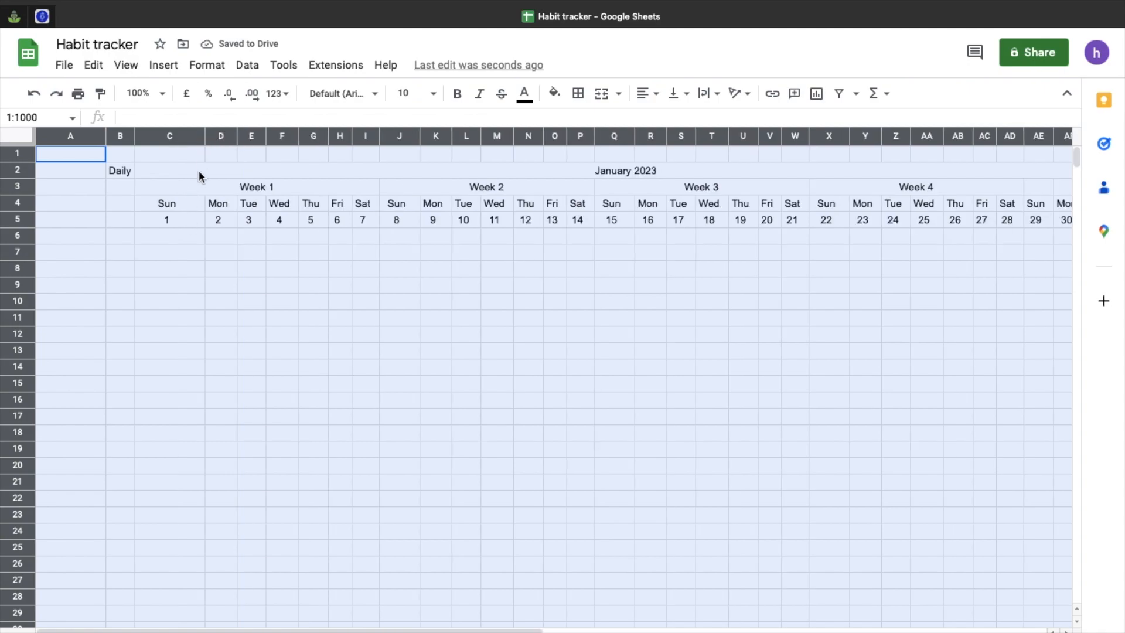
pyautogui.moveTo(205, 136); pyautogui.dragTo(171, 137)
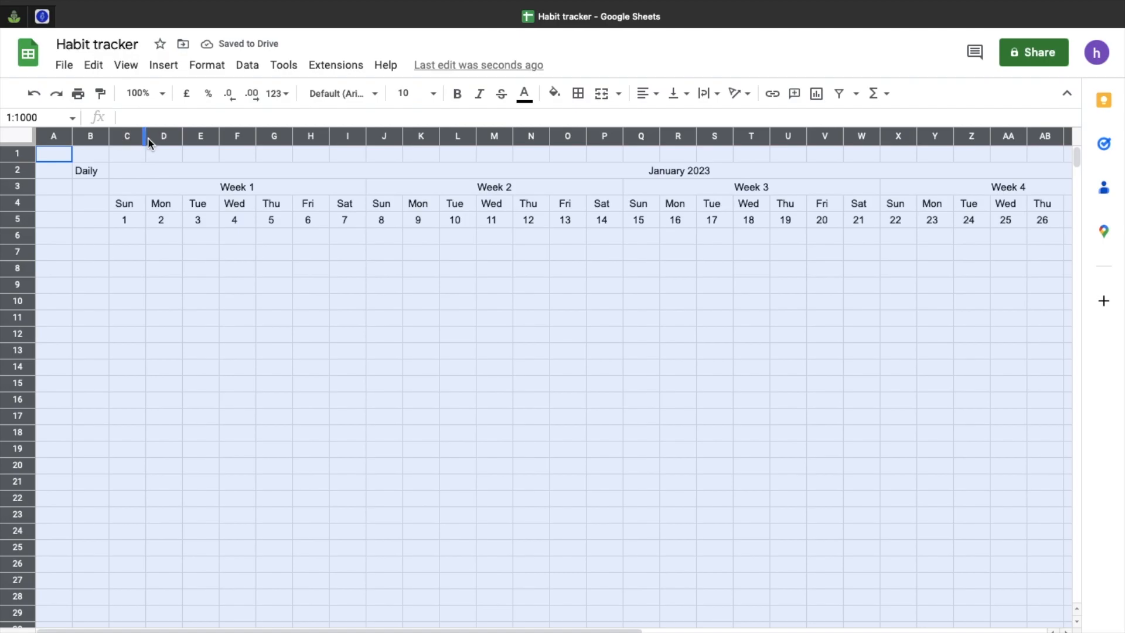
pyautogui.moveTo(146, 137); pyautogui.dragTo(139, 137)
pyautogui.click(231, 333)
pyautogui.click(268, 287)
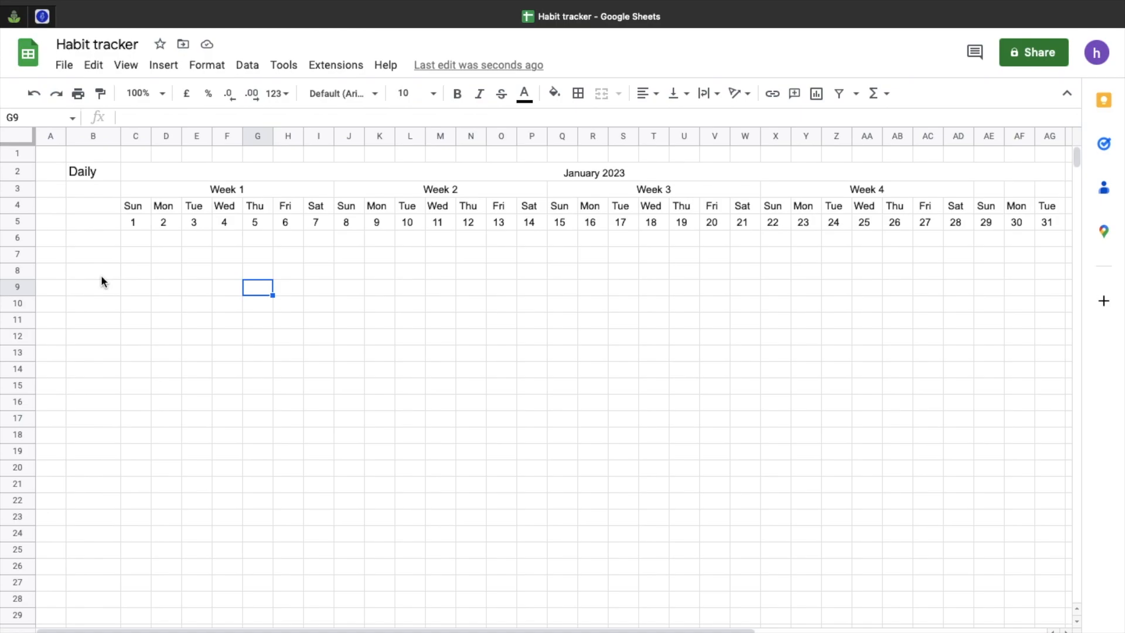
# Step: Merge B2:B4 for the Daily heading and centre its text both horizontally and vertically
pyautogui.moveTo(110, 165); pyautogui.dragTo(107, 202)
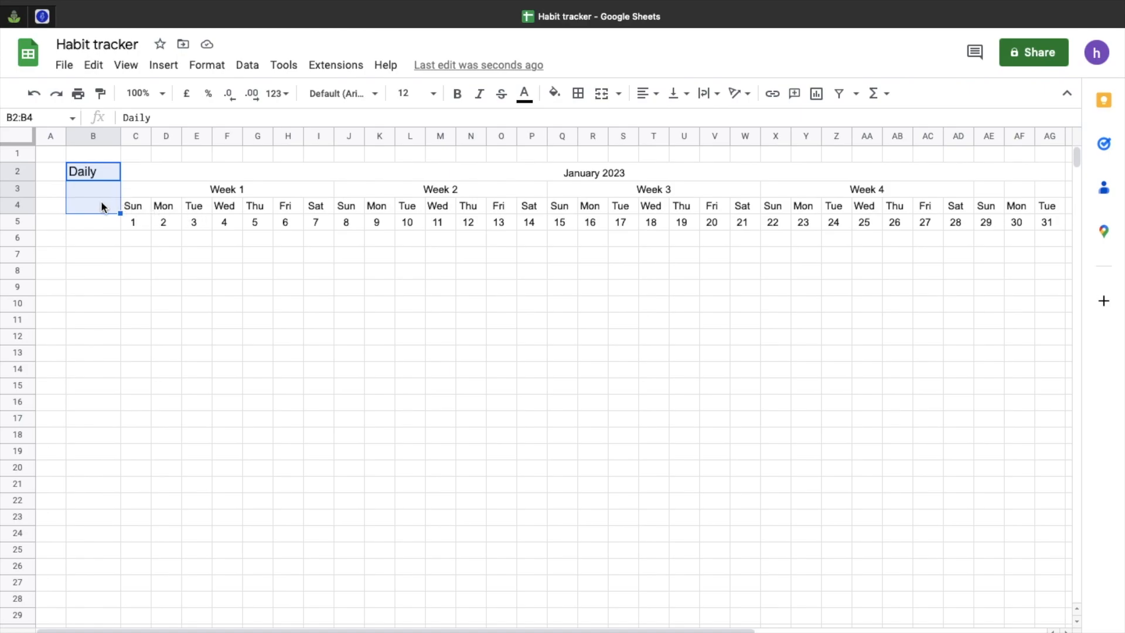
pyautogui.click(604, 96)
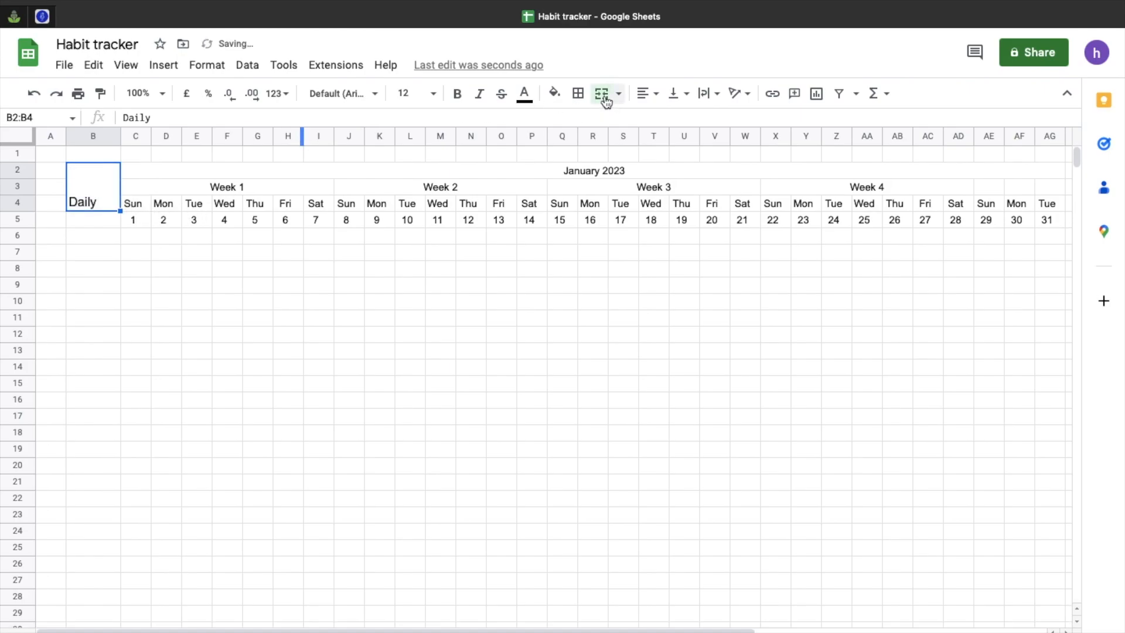
pyautogui.click(642, 95)
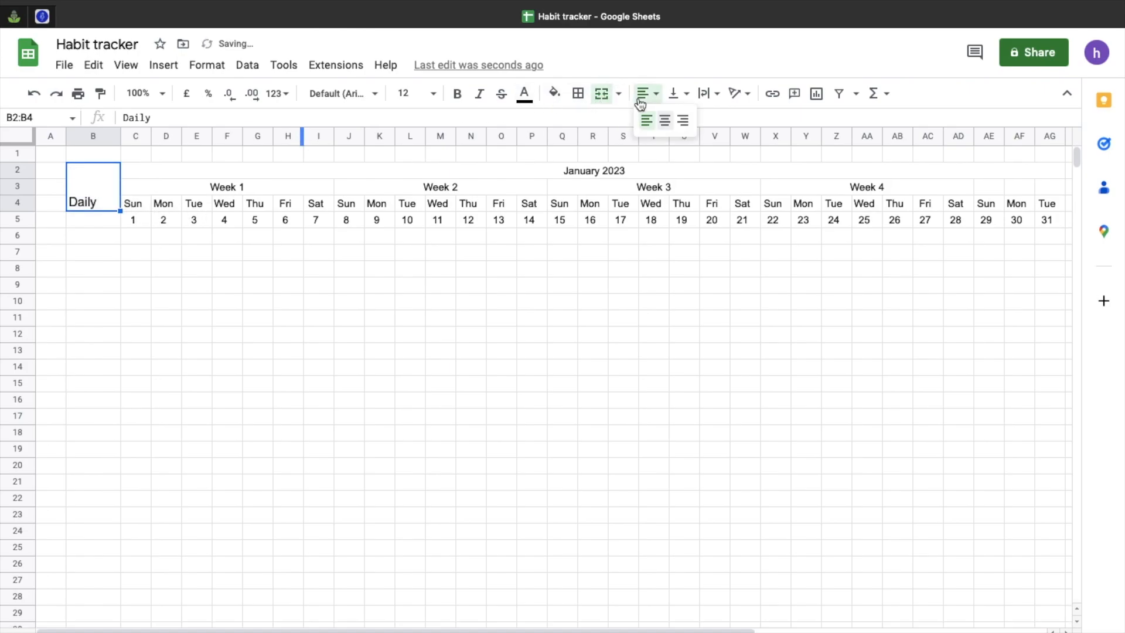
pyautogui.click(666, 121)
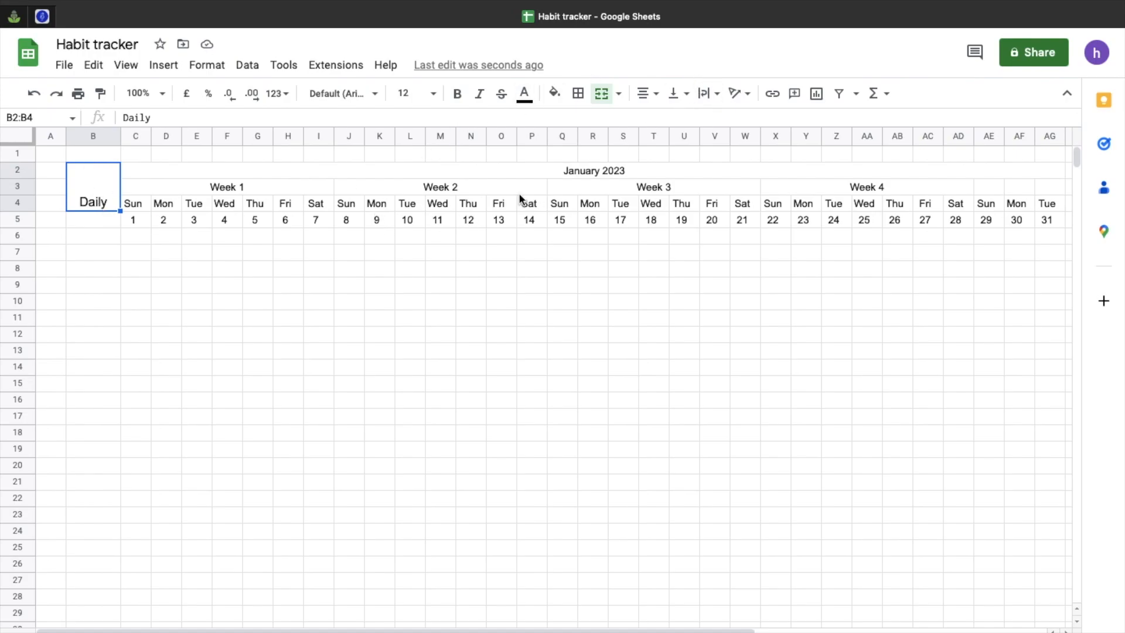
pyautogui.click(683, 104)
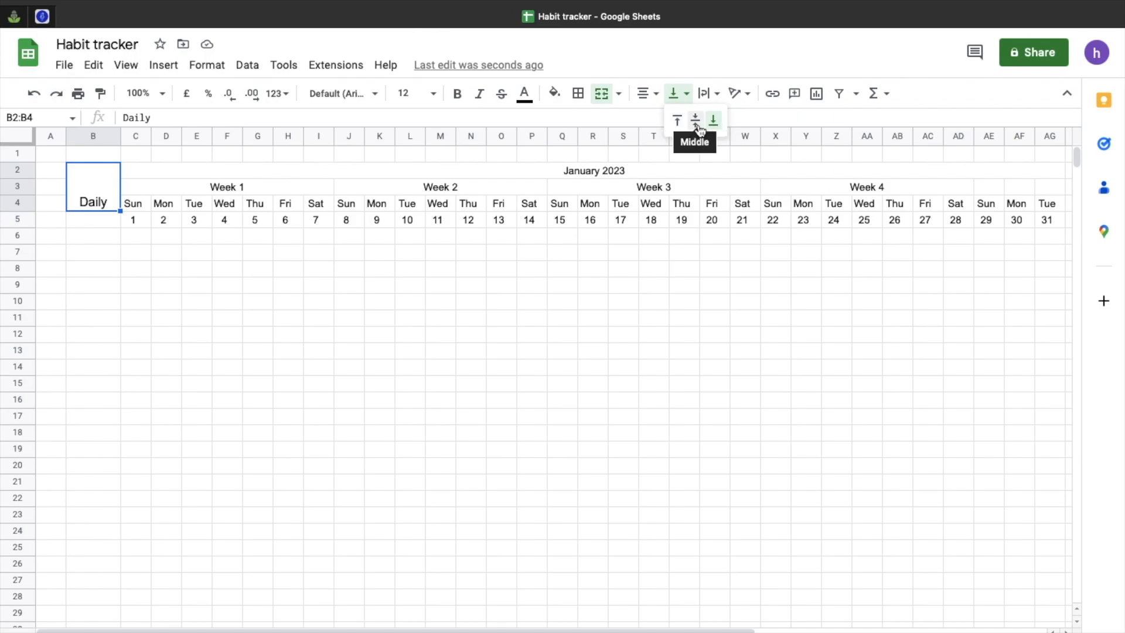
pyautogui.click(697, 123)
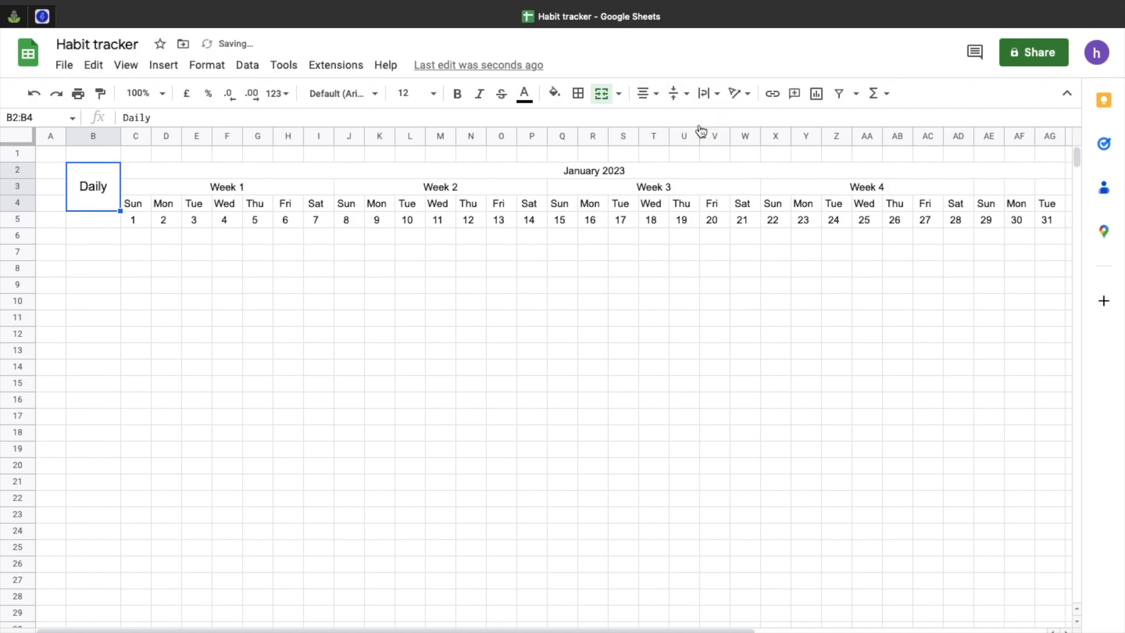
pyautogui.click(540, 290)
# Step: Enter the formula =today() in B5 and widen column B slightly to fit the date
pyautogui.click(98, 226)
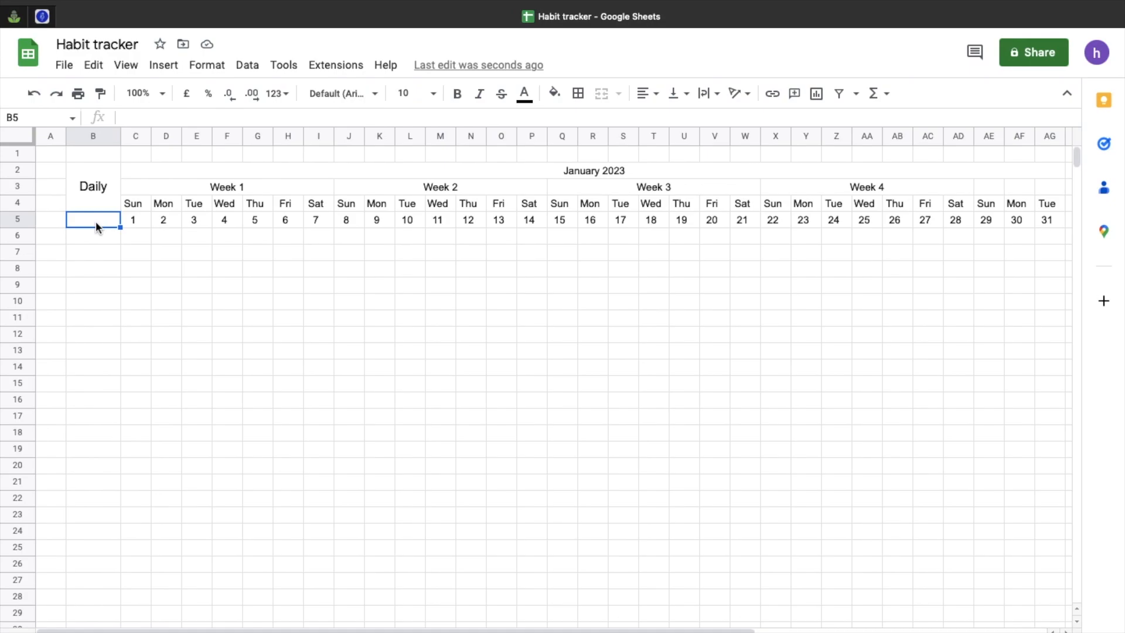
pyautogui.write('=')
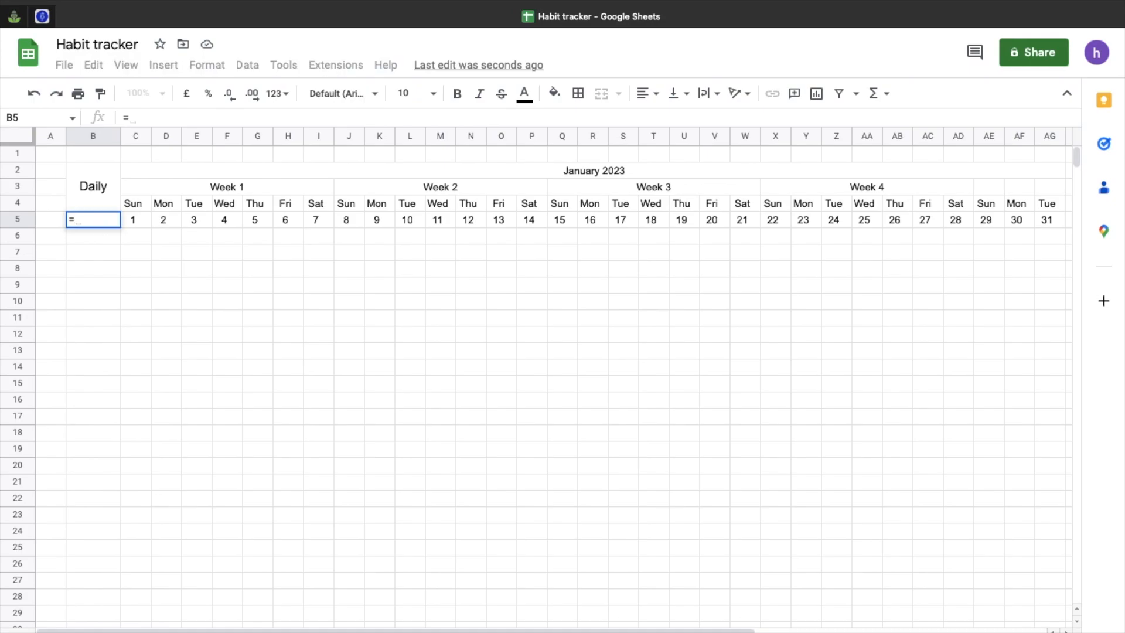
pyautogui.write('today')
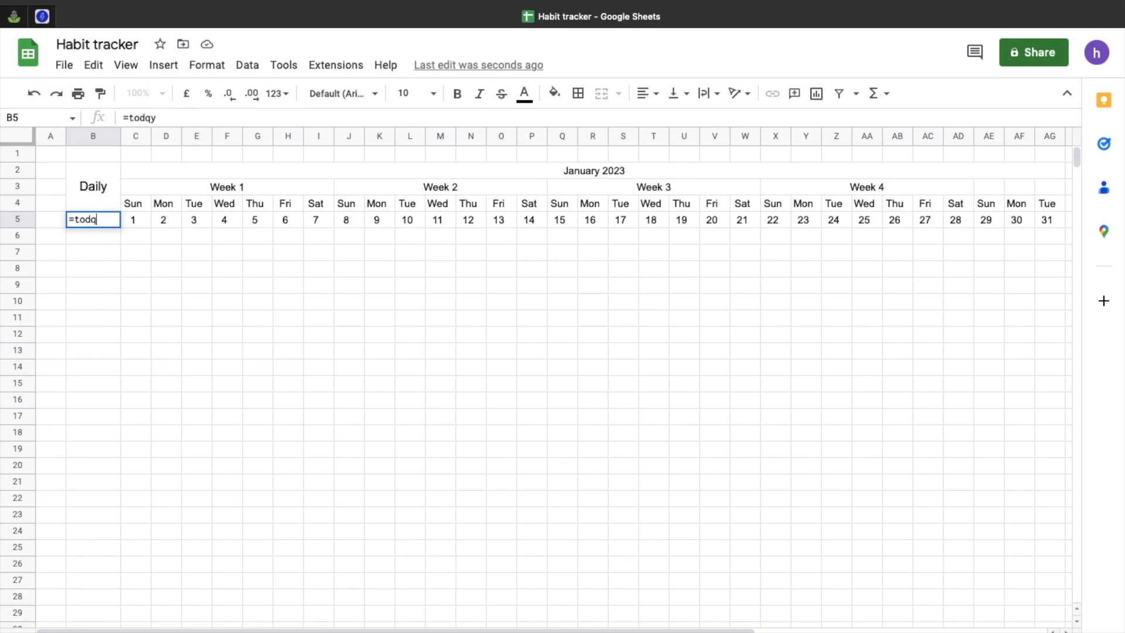
pyautogui.press('BackSpace')
pyautogui.press('BackSpace')
pyautogui.write('ay')
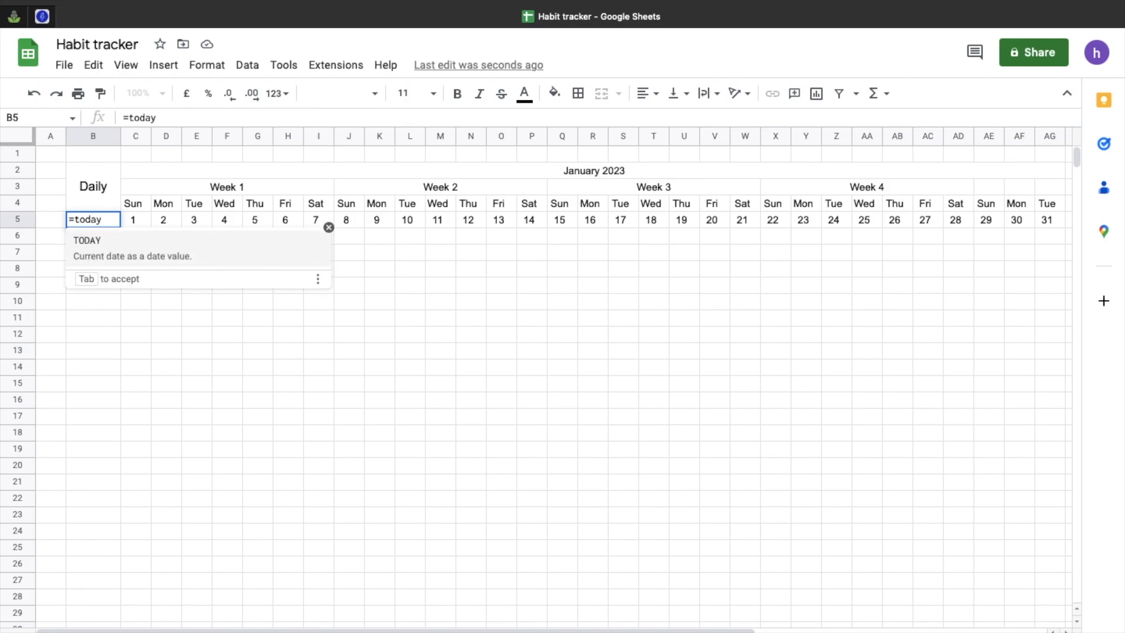
pyautogui.write('5°')
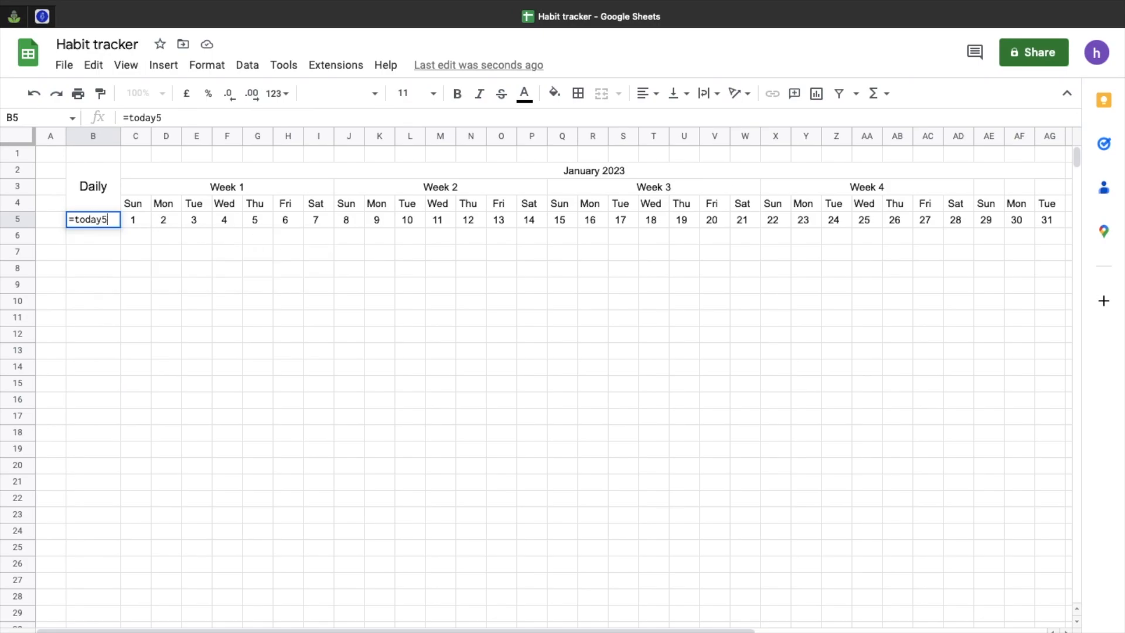
pyautogui.press('BackSpace')
pyautogui.press('BackSpace')
pyautogui.write('()')
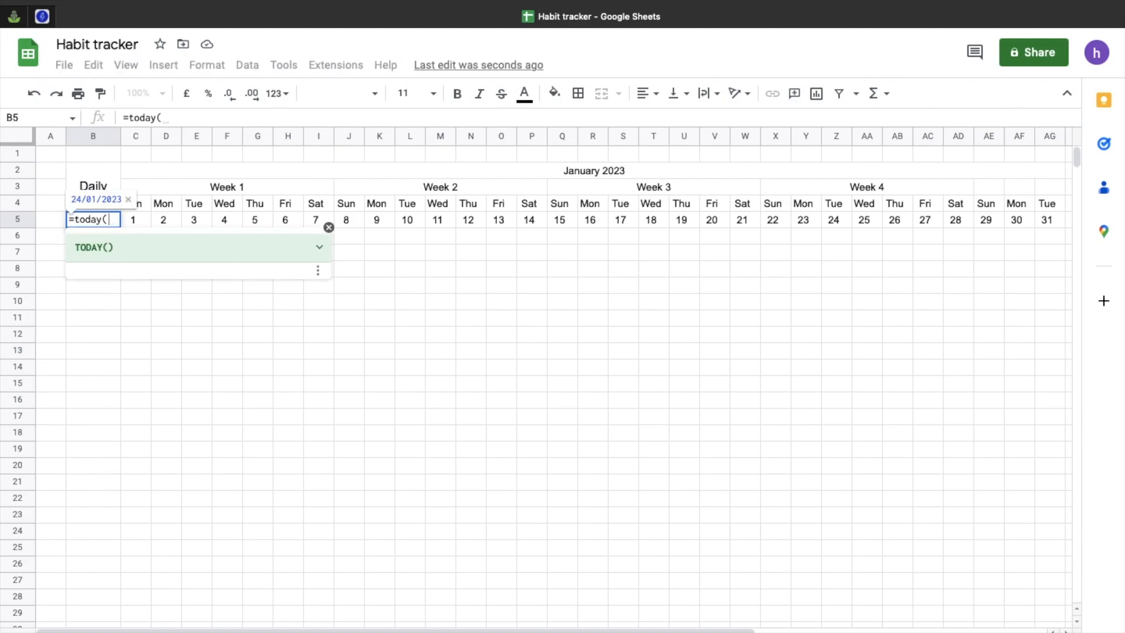
pyautogui.press('Return')
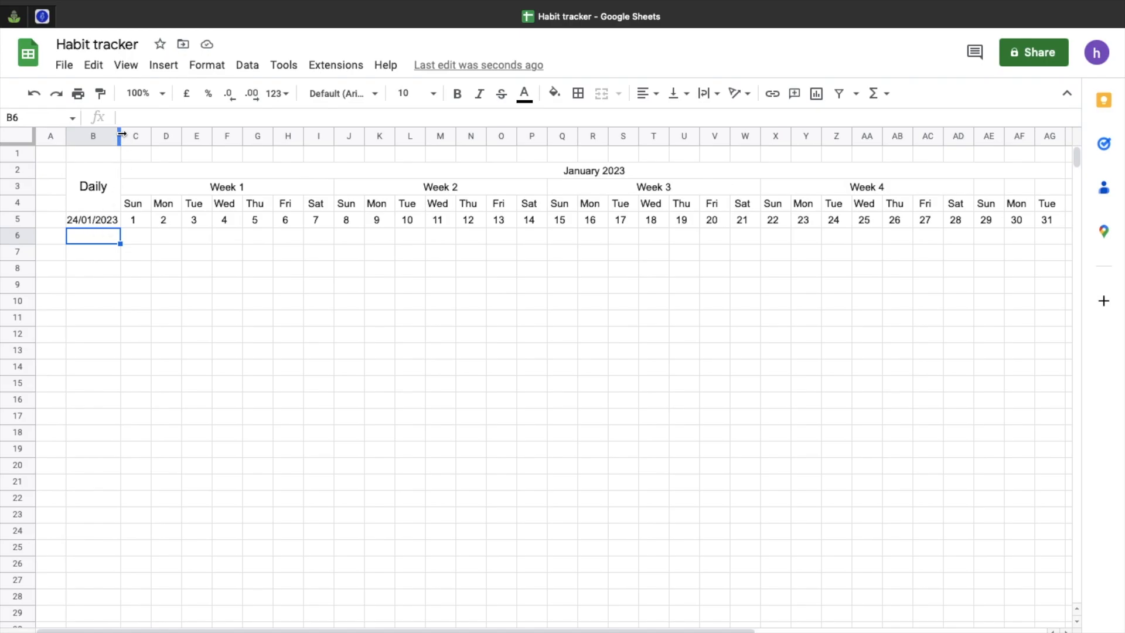
pyautogui.moveTo(120, 135); pyautogui.dragTo(122, 135)
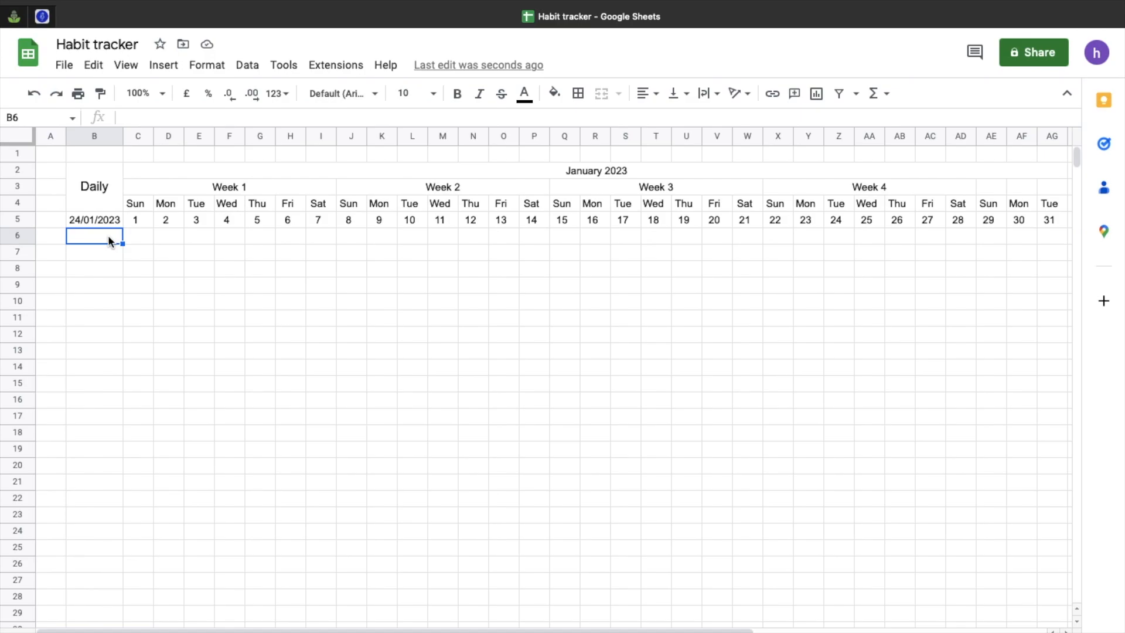
# Step: List the habits Drink 2l water, Gym and Wake up at 7am in B6:B8
pyautogui.write('Drink')
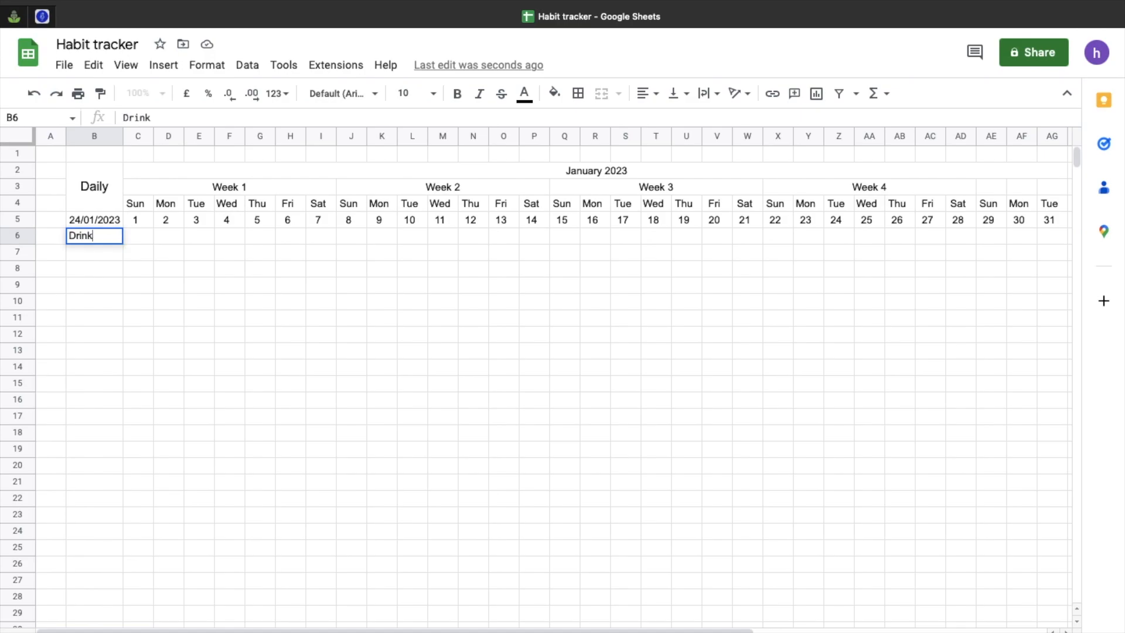
pyautogui.write(' 2l water')
pyautogui.press('Return')
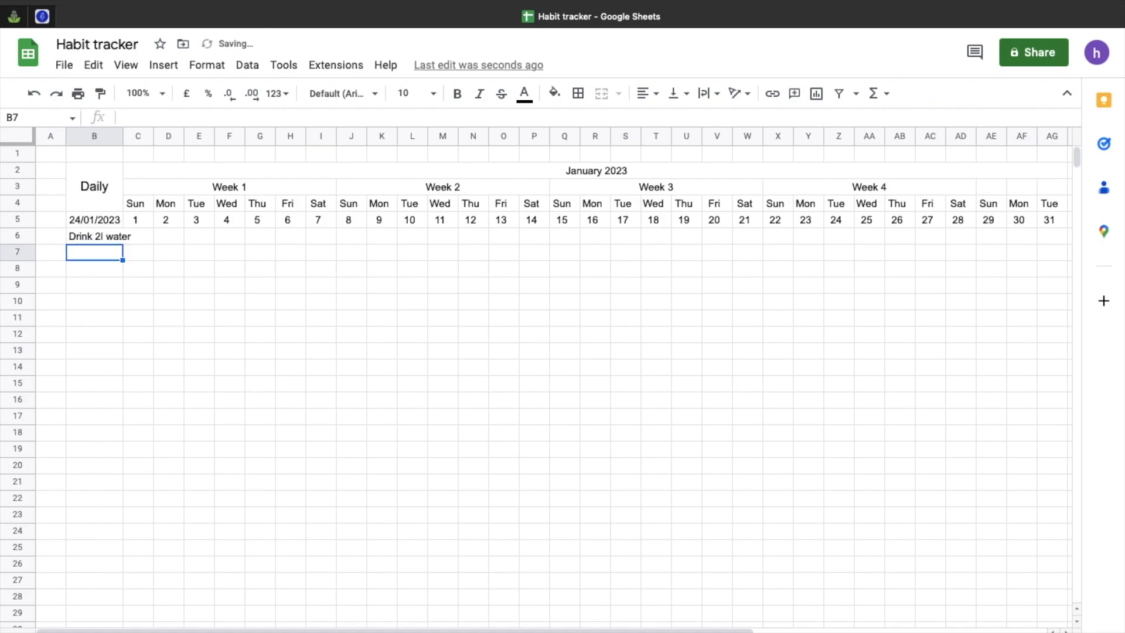
pyautogui.write('Gym')
pyautogui.press('Return')
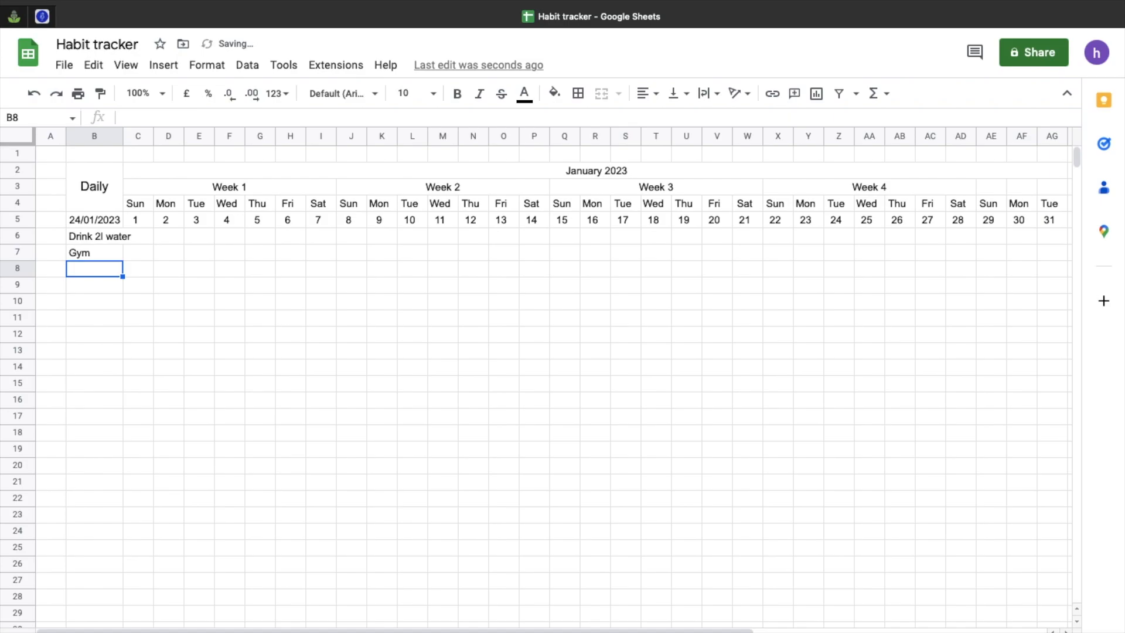
pyautogui.write('WAke up ')
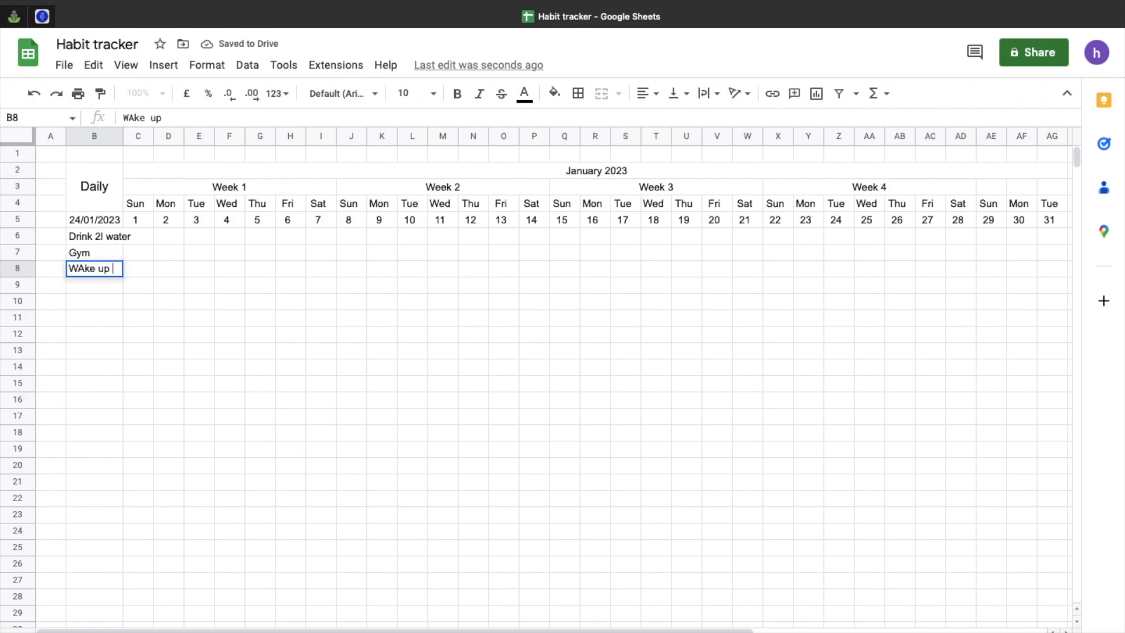
pyautogui.write('at 7am')
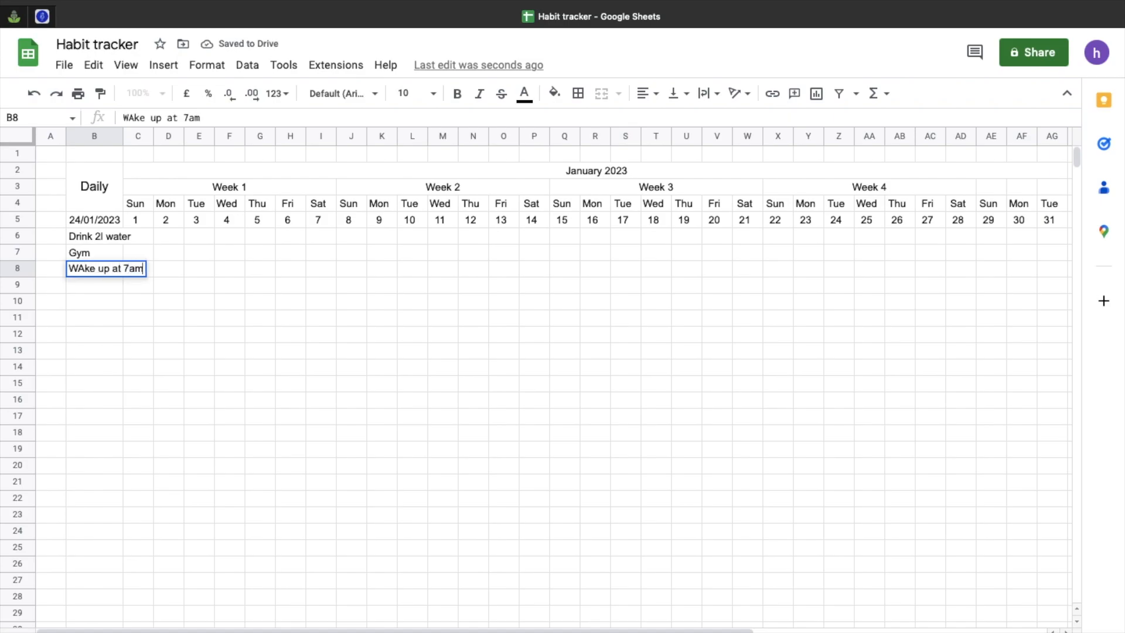
pyautogui.click(65, 270)
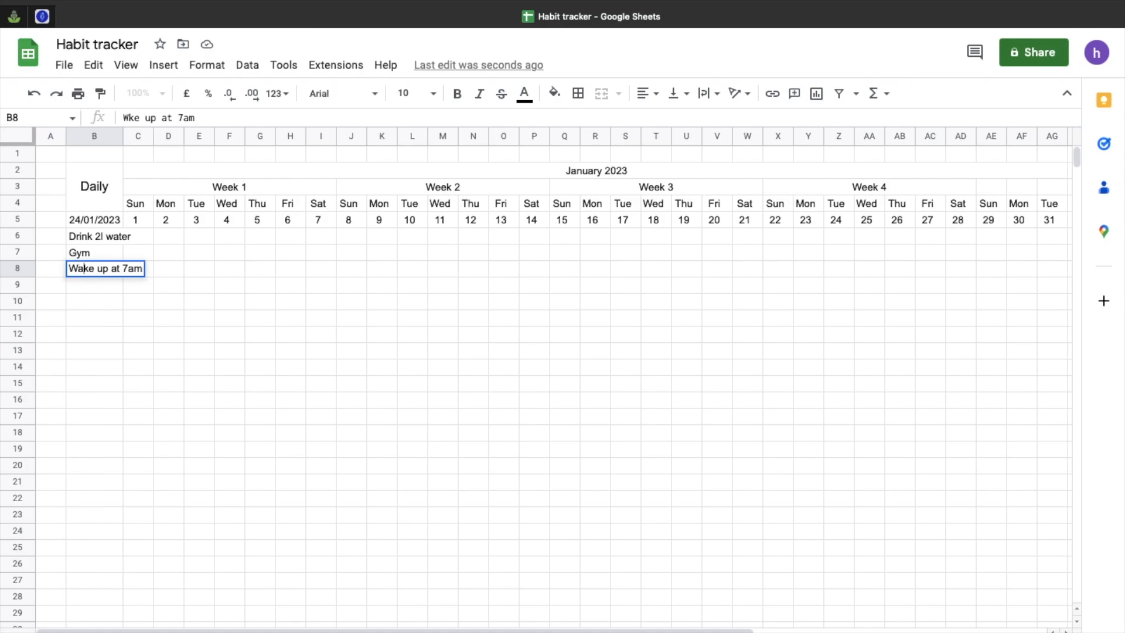
# Step: Add the habits Read, Journal, Make the bed and Meditate in B9:B12
pyautogui.click(100, 287)
pyautogui.write('Read')
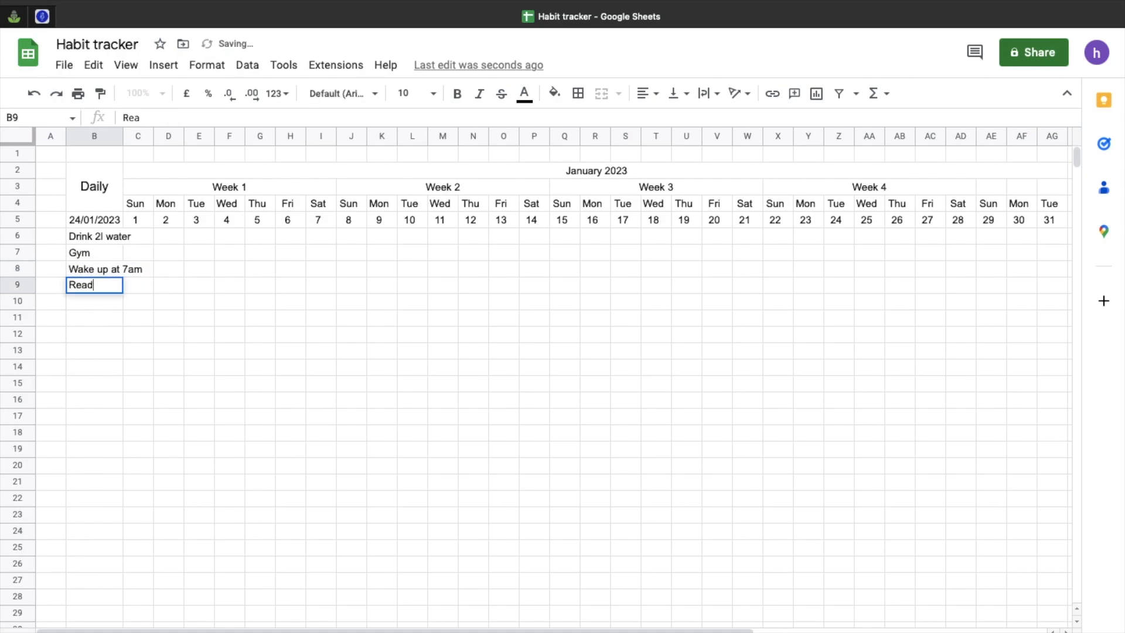
pyautogui.press('Return')
pyautogui.write('Journal')
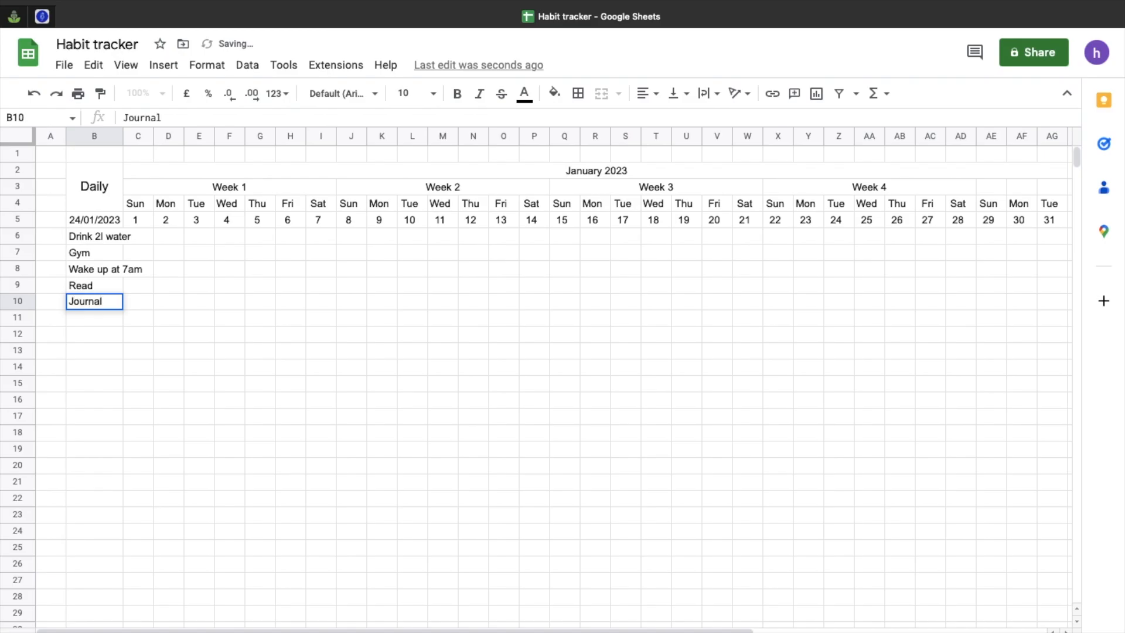
pyautogui.press('Return')
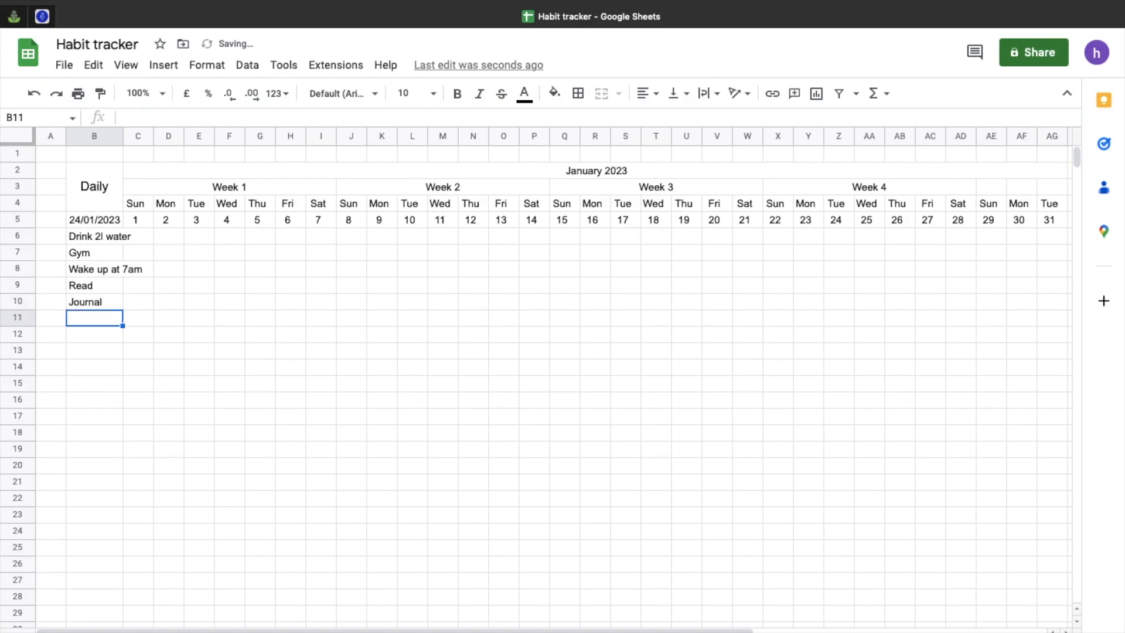
pyautogui.write('Ma')
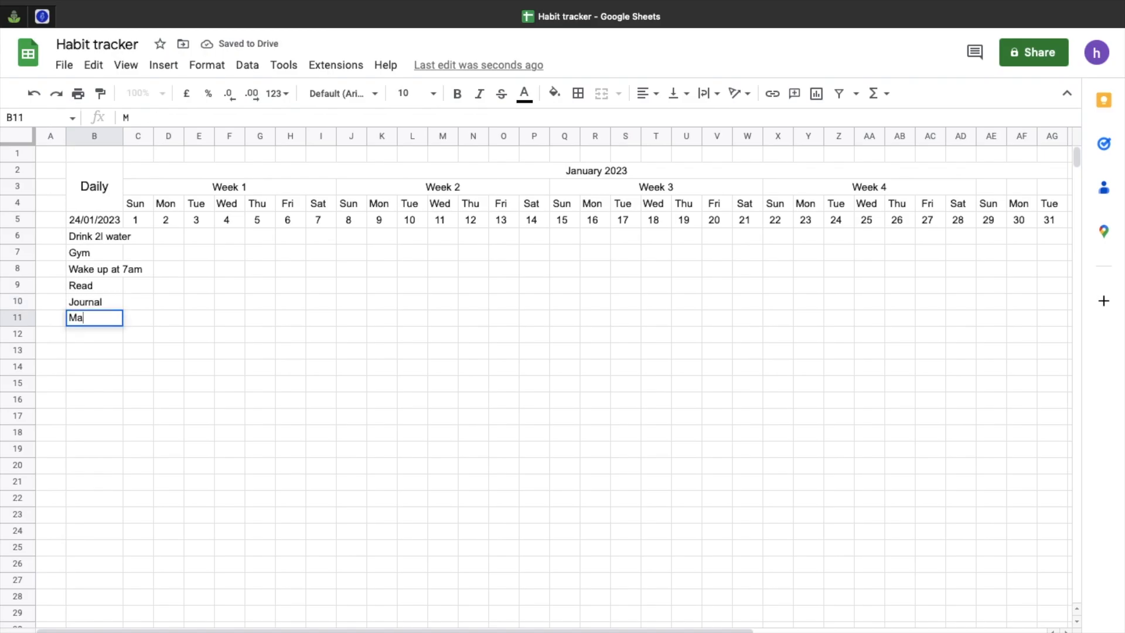
pyautogui.write('ke the bed')
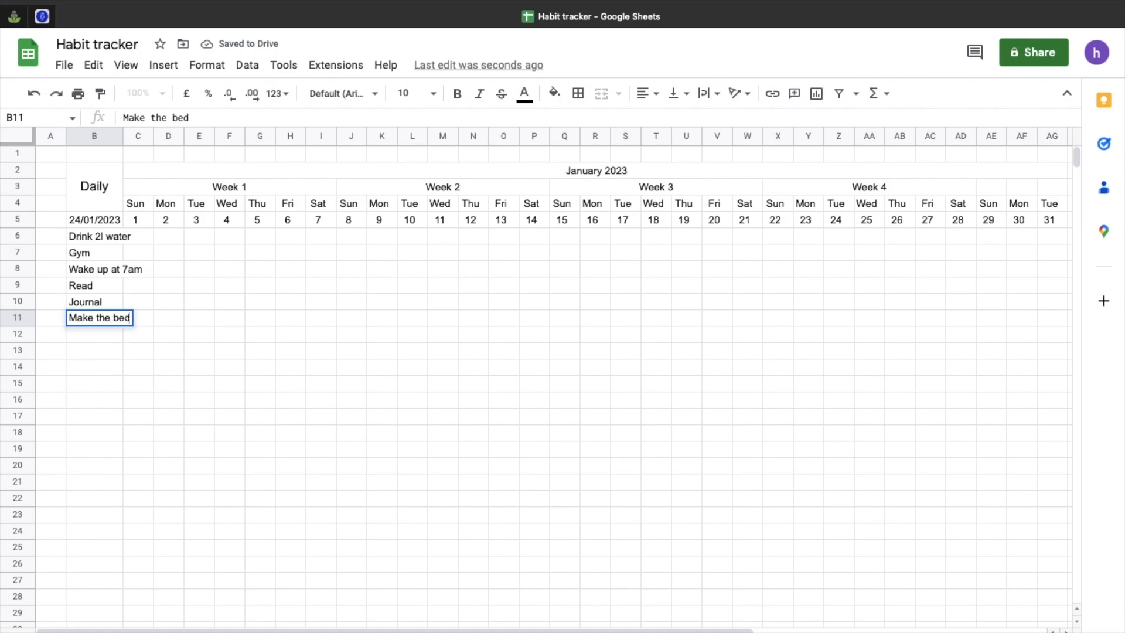
pyautogui.press('Return')
pyautogui.write('Meditate')
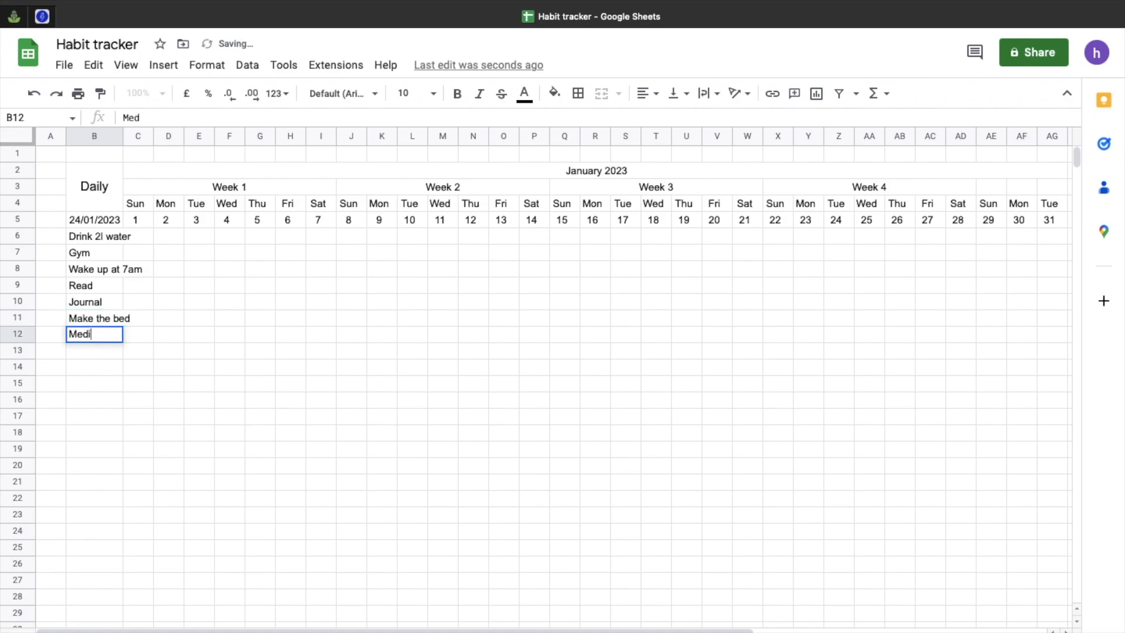
# Step: Widen column B so that the longest habit name in B6:B12 fits inside it
pyautogui.click(79, 236)
pyautogui.moveTo(79, 237); pyautogui.dragTo(86, 337)
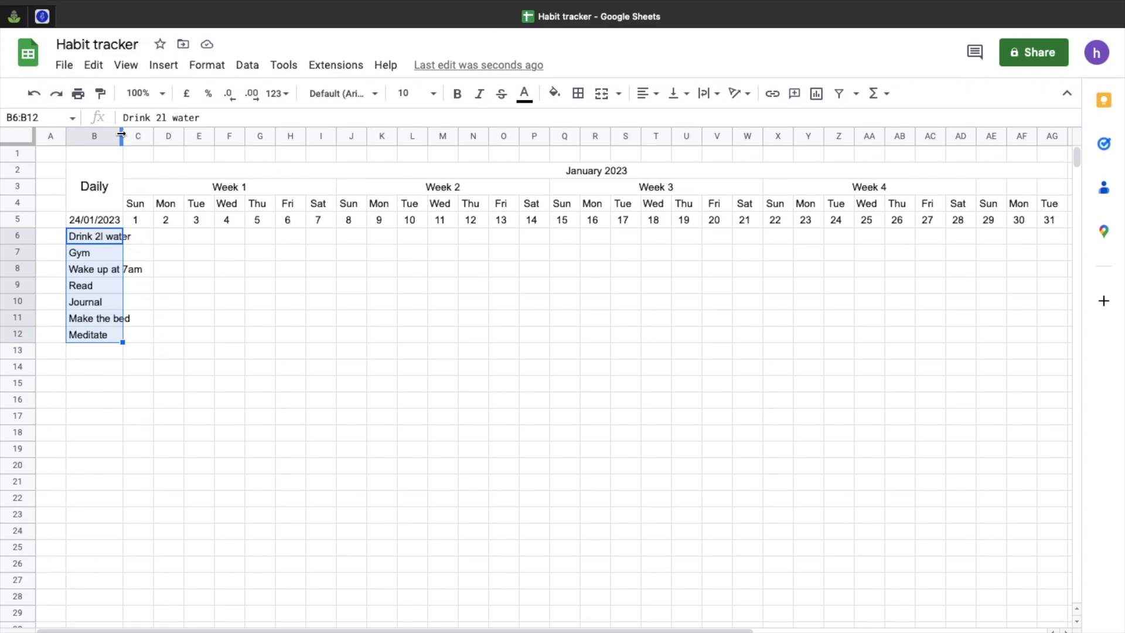
pyautogui.moveTo(122, 135); pyautogui.dragTo(153, 135)
pyautogui.click(208, 288)
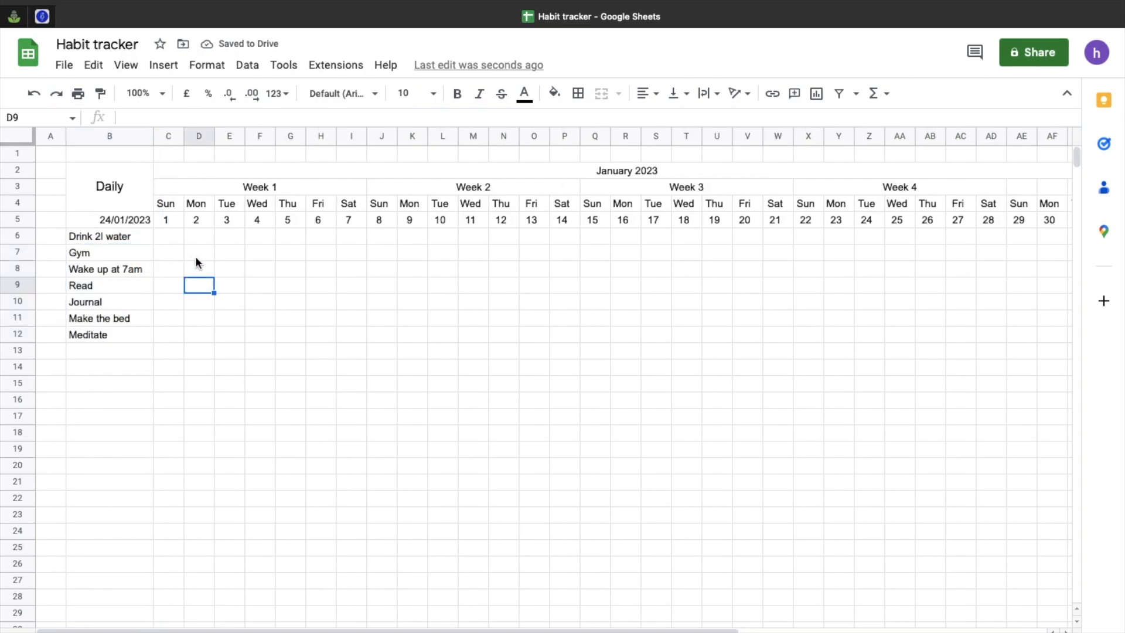
# Step: Fill the merged Daily cell B2:B4 with the darkest blue and make its text white
pyautogui.click(136, 182)
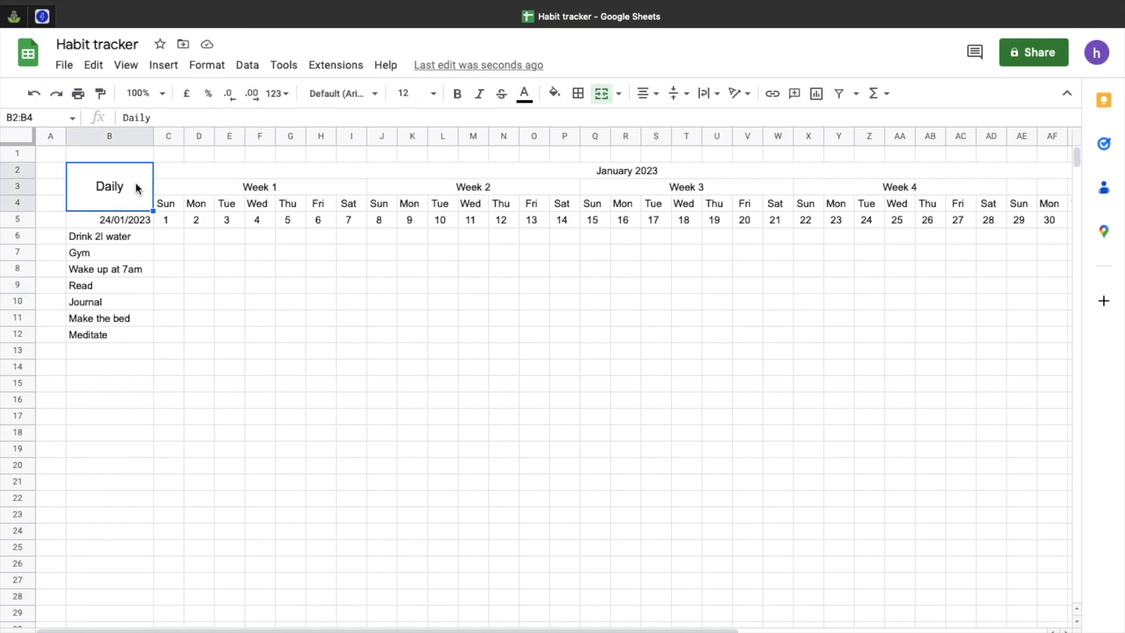
pyautogui.click(554, 93)
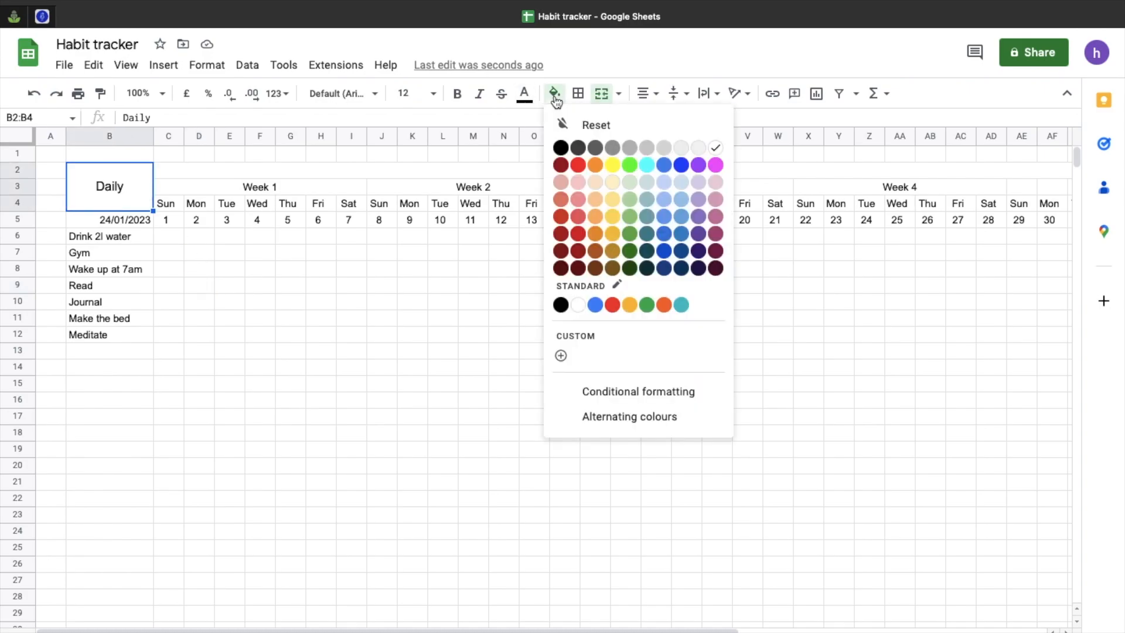
pyautogui.click(686, 171)
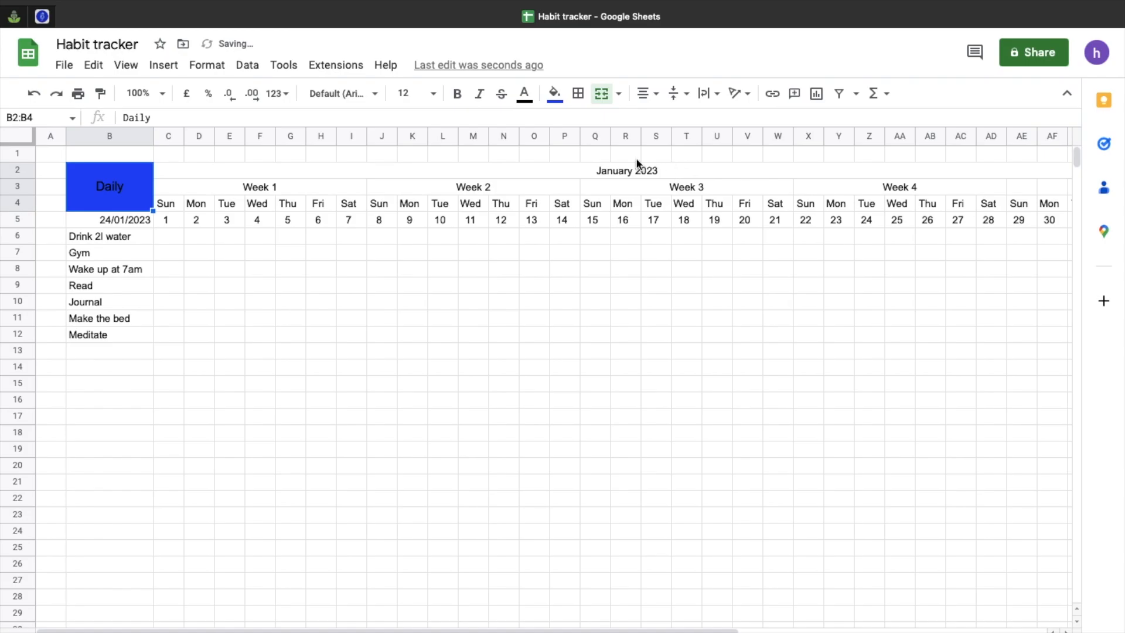
pyautogui.click(552, 98)
pyautogui.click(681, 273)
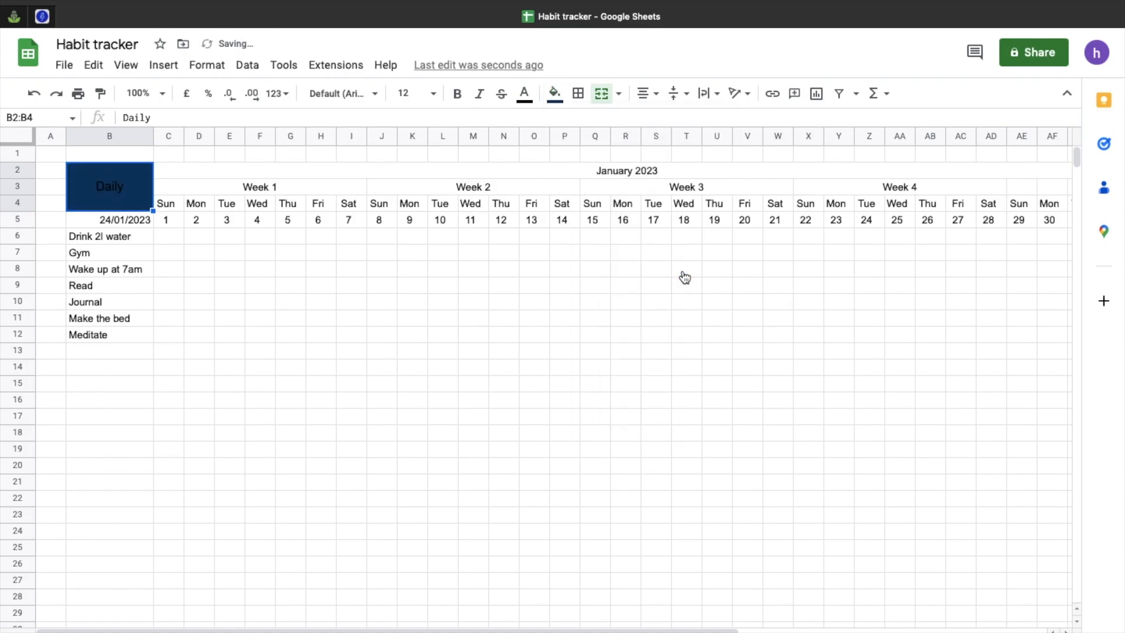
pyautogui.click(524, 95)
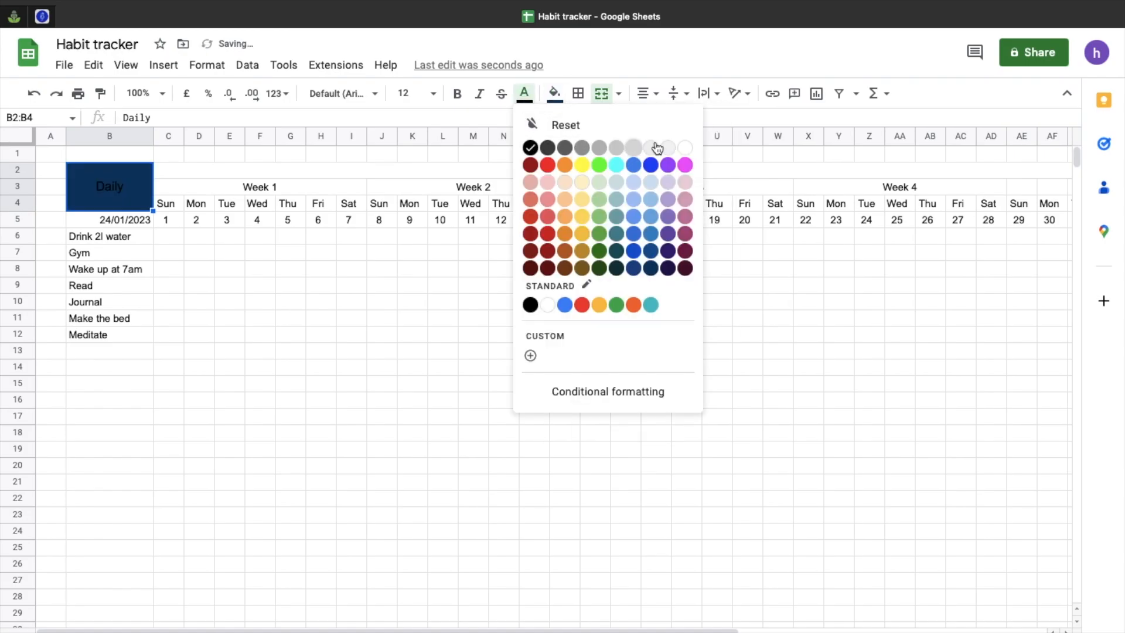
pyautogui.click(686, 147)
pyautogui.click(418, 236)
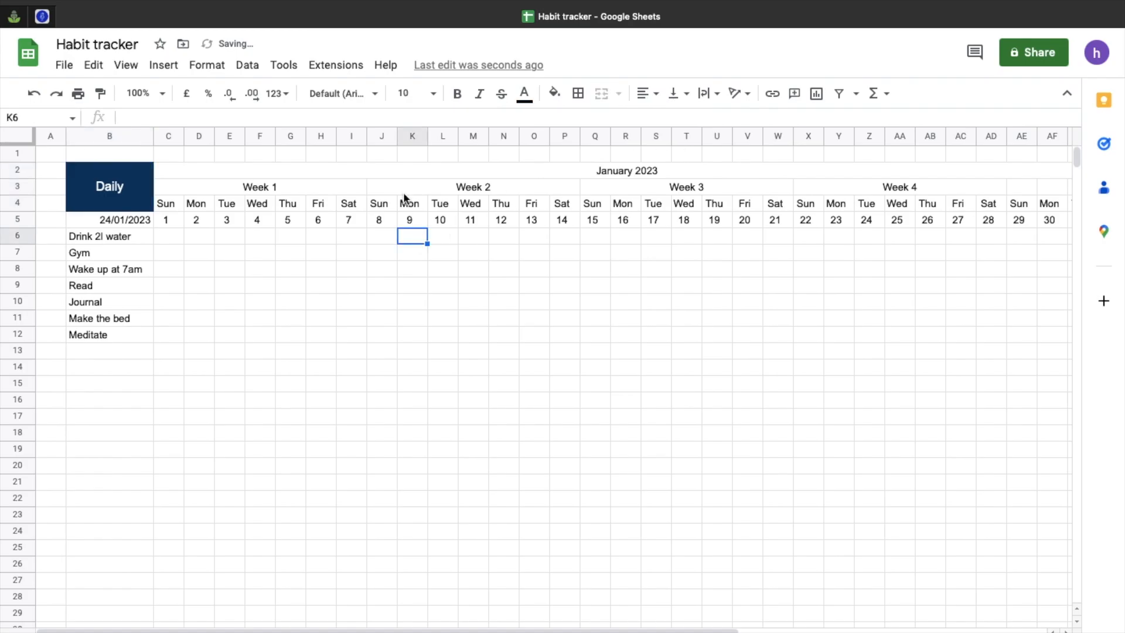
# Step: Fill the merged January 2023 heading C2:AG2 with the darkest blue and make its text white
pyautogui.click(353, 167)
pyautogui.click(554, 94)
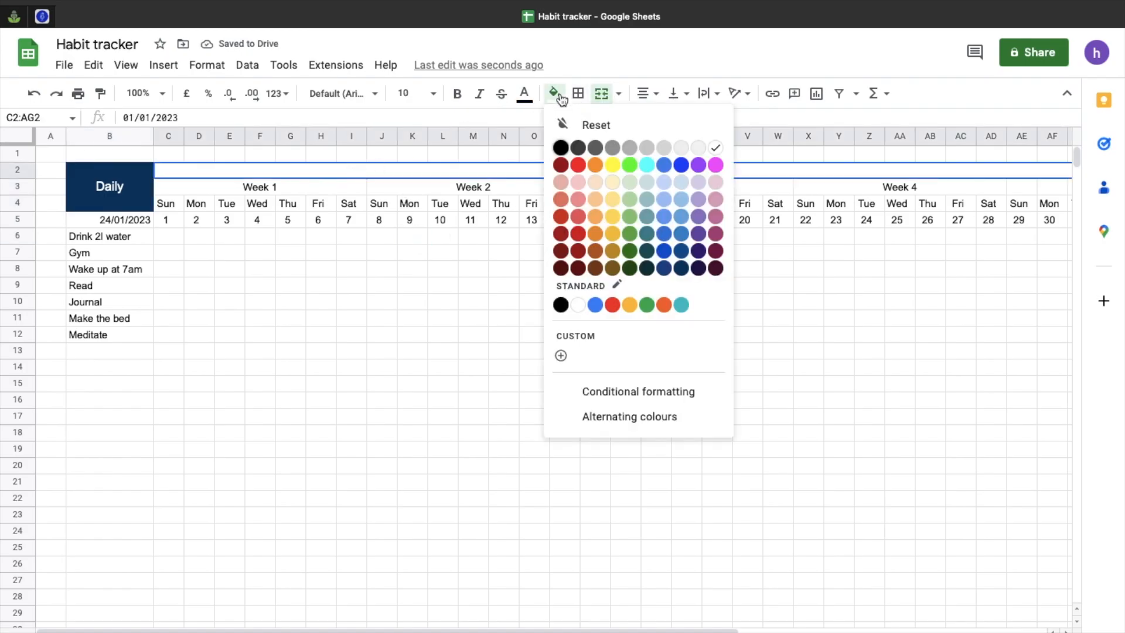
pyautogui.click(680, 268)
pyautogui.click(525, 94)
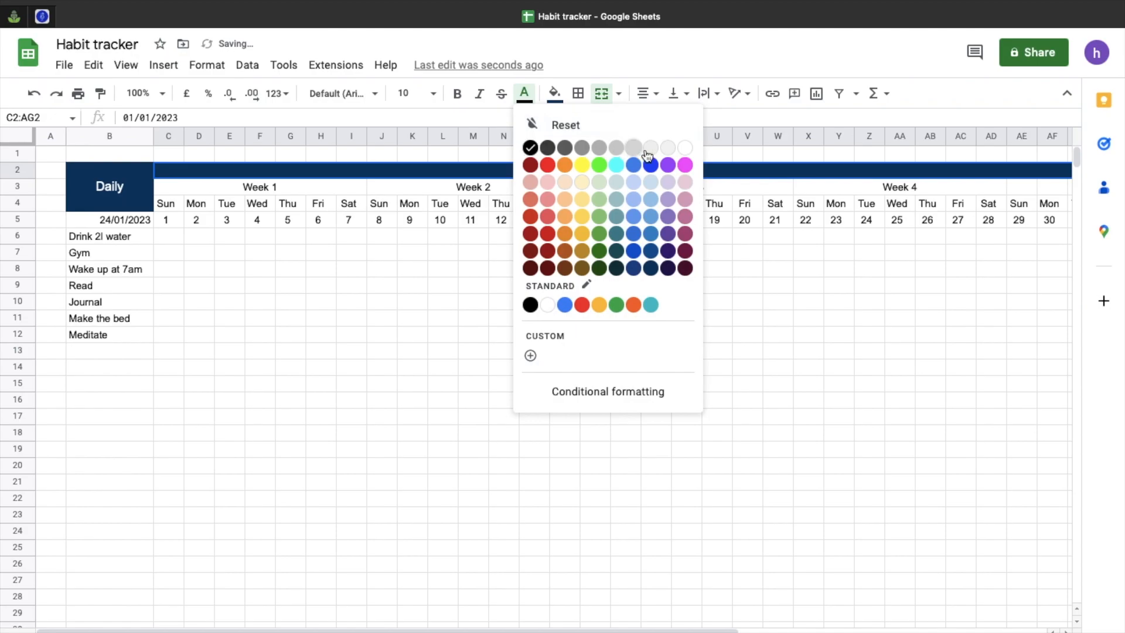
pyautogui.click(685, 148)
pyautogui.click(568, 275)
# Step: Fill the Week 1 to Week 4 headings in C3:AD3 with the second-darkest blue and make their text white
pyautogui.moveTo(334, 193); pyautogui.dragTo(887, 193)
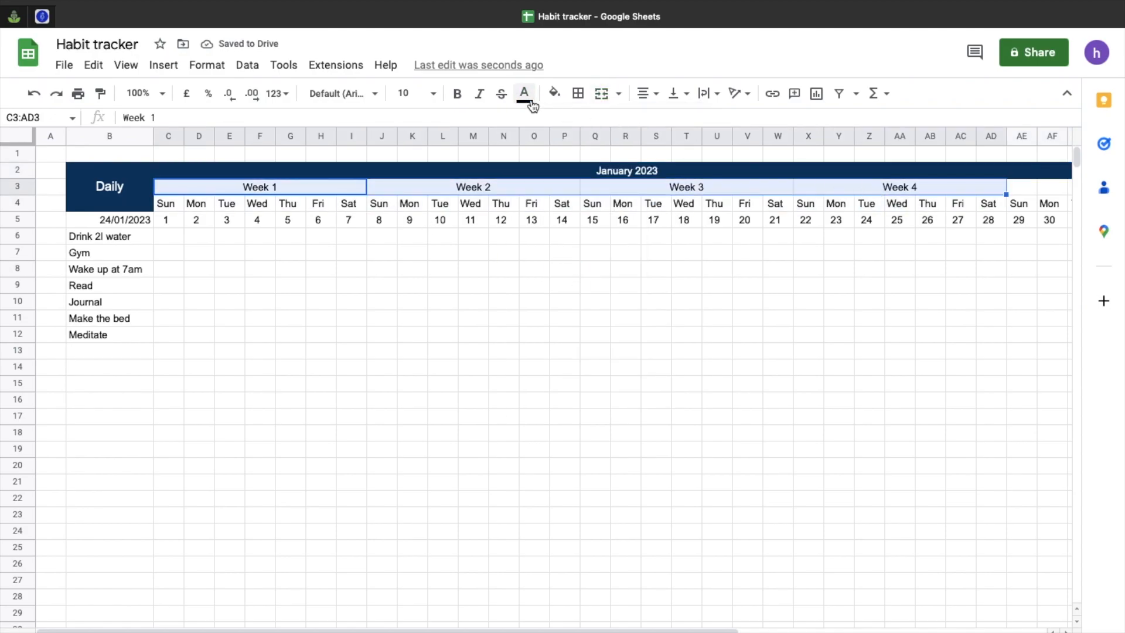
pyautogui.click(554, 93)
pyautogui.click(684, 258)
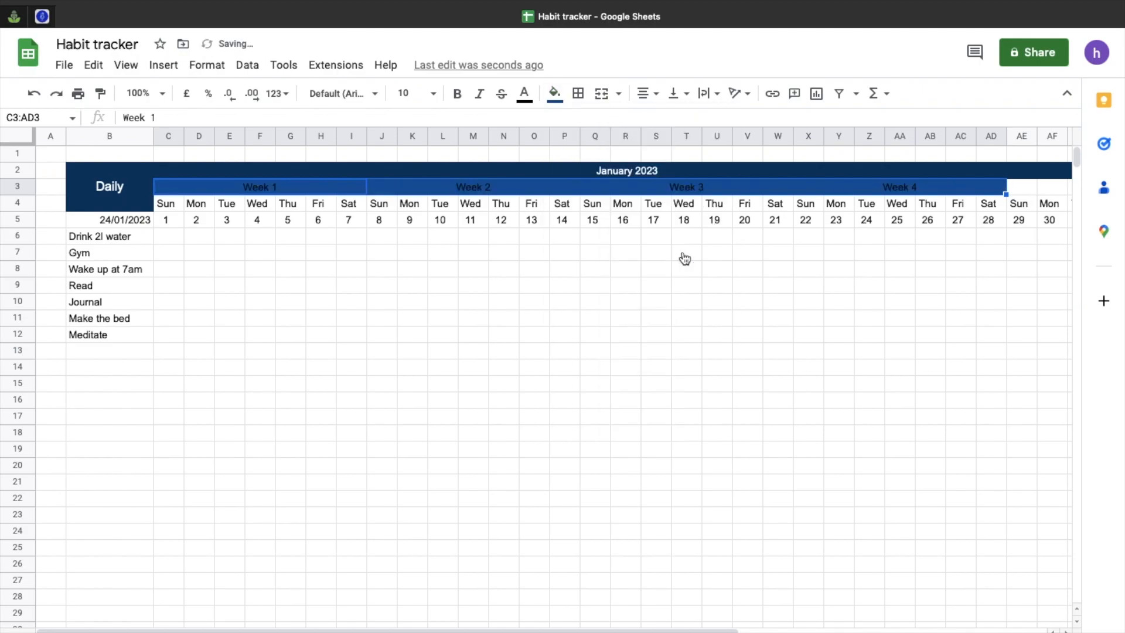
pyautogui.click(524, 93)
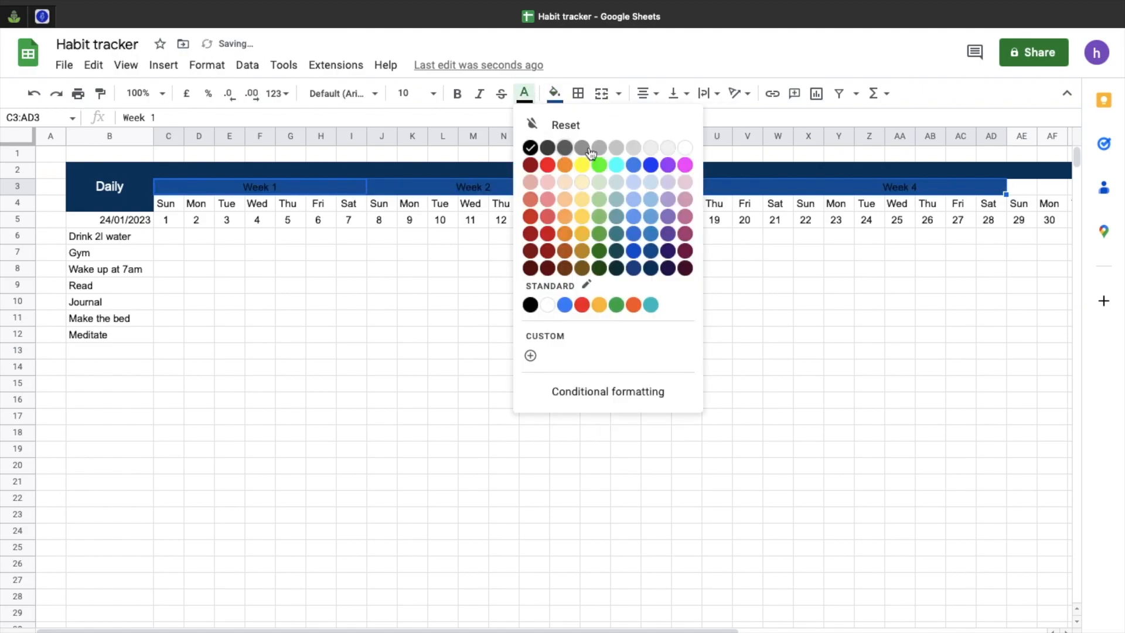
pyautogui.click(686, 150)
pyautogui.click(534, 268)
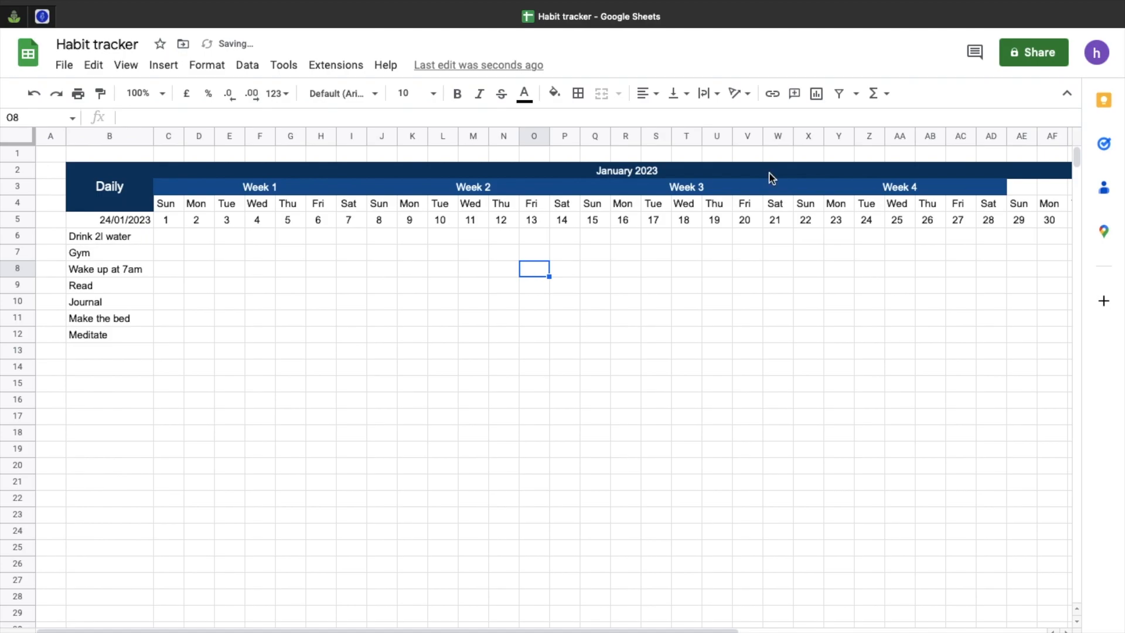
# Step: Extend the week row's second-darkest blue fill to the blank cells AE3:AF3
pyautogui.moveTo(1025, 186); pyautogui.dragTo(1041, 189)
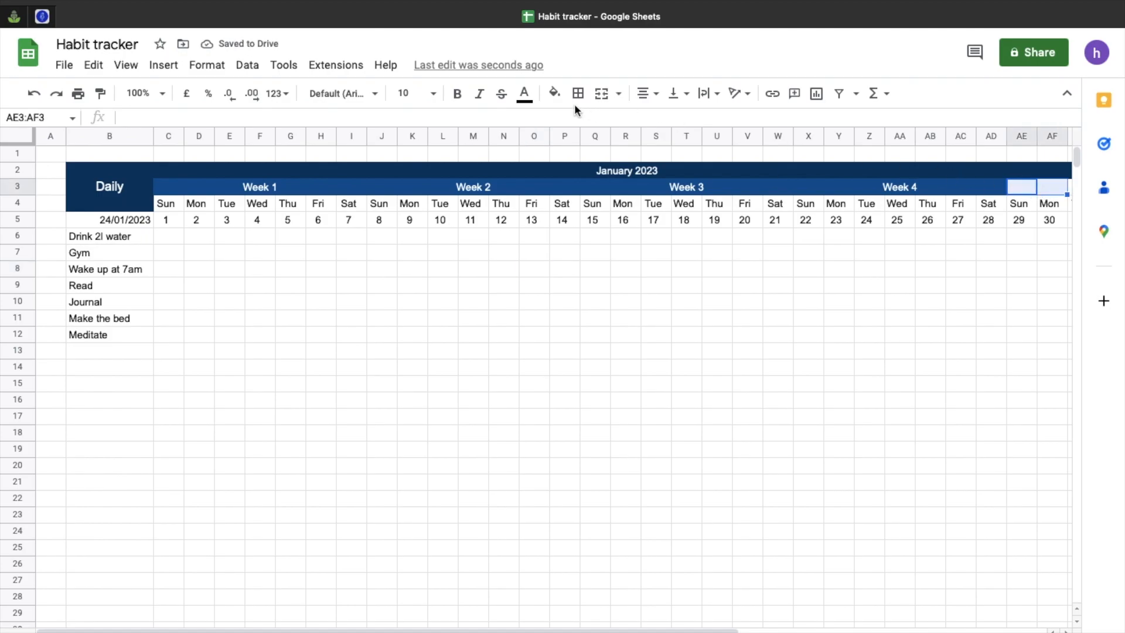
pyautogui.click(556, 100)
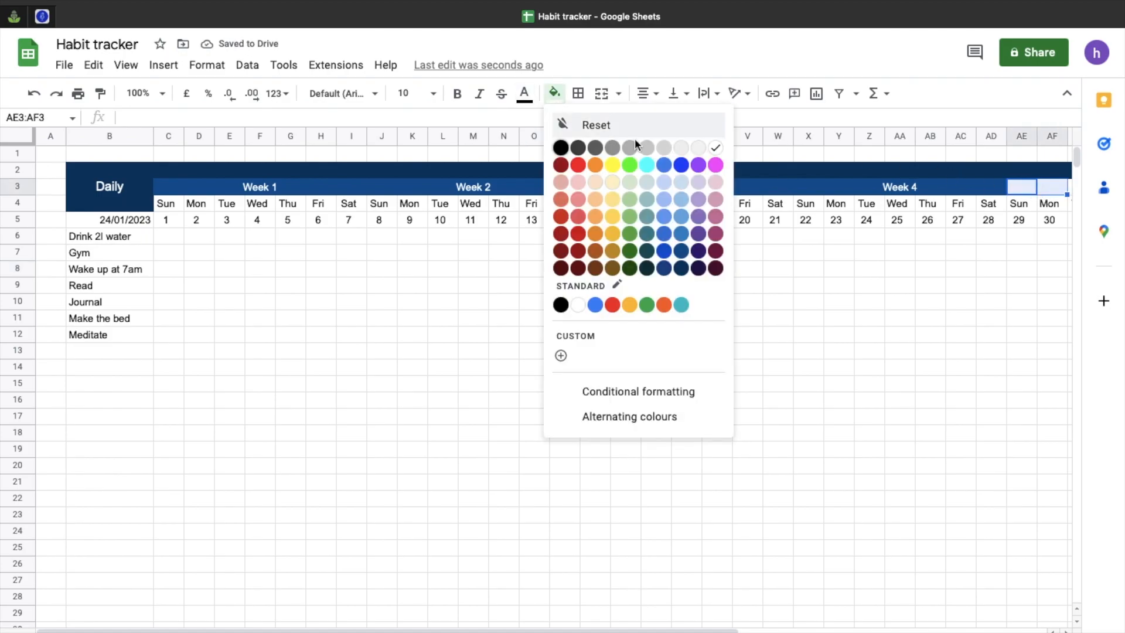
pyautogui.click(685, 260)
pyautogui.click(748, 268)
# Step: Fill the weekday names in C4:AF4 with a medium blue and make their text white
pyautogui.moveTo(167, 201); pyautogui.dragTo(1049, 208)
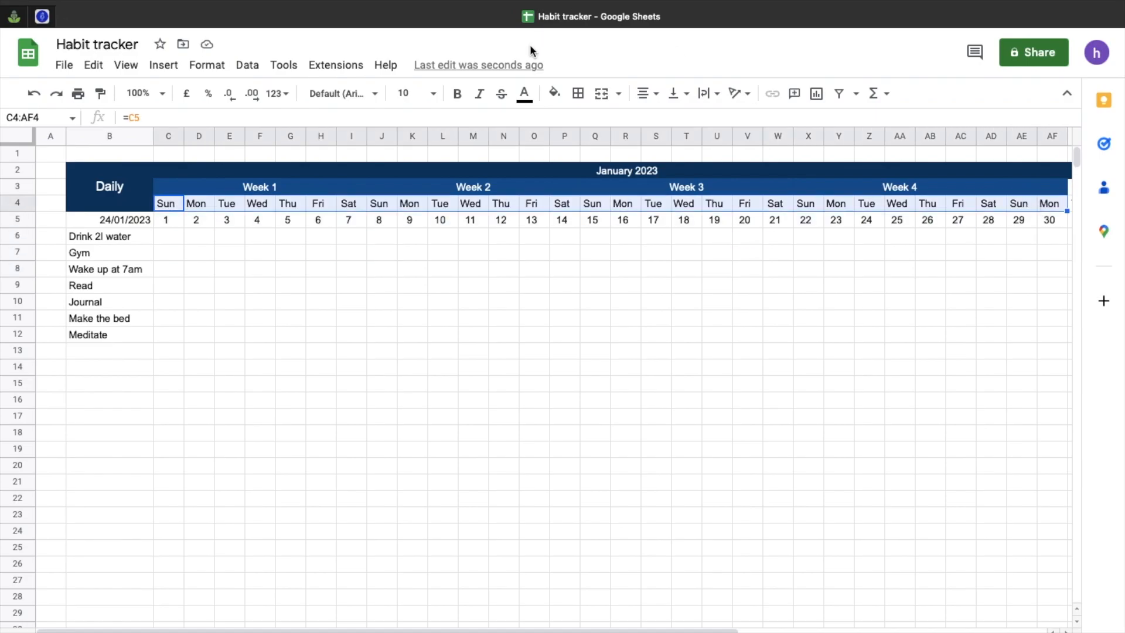
pyautogui.click(553, 94)
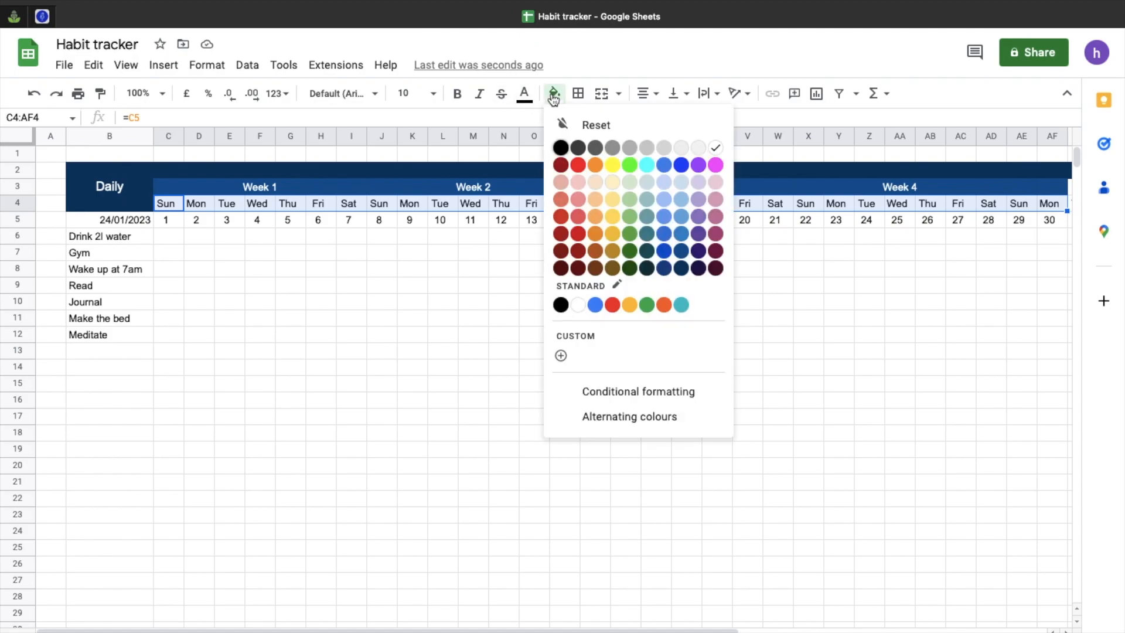
pyautogui.click(683, 233)
pyautogui.click(524, 93)
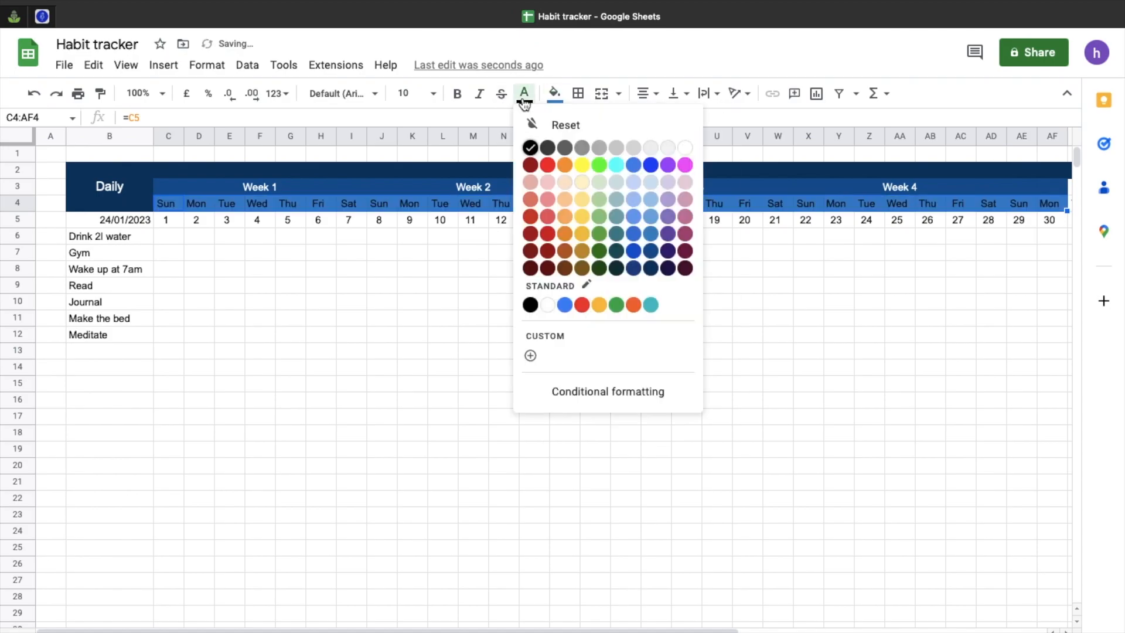
pyautogui.click(685, 148)
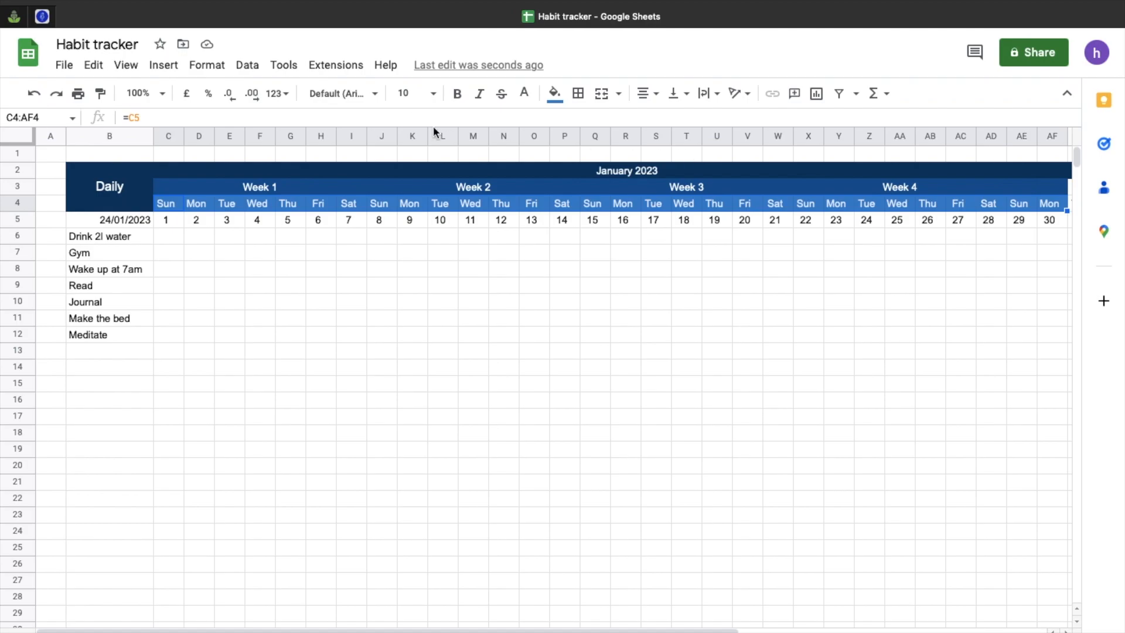
# Step: Fill the current-date cell B5 with the same second-darkest blue as the week headings and make its text white
pyautogui.click(128, 218)
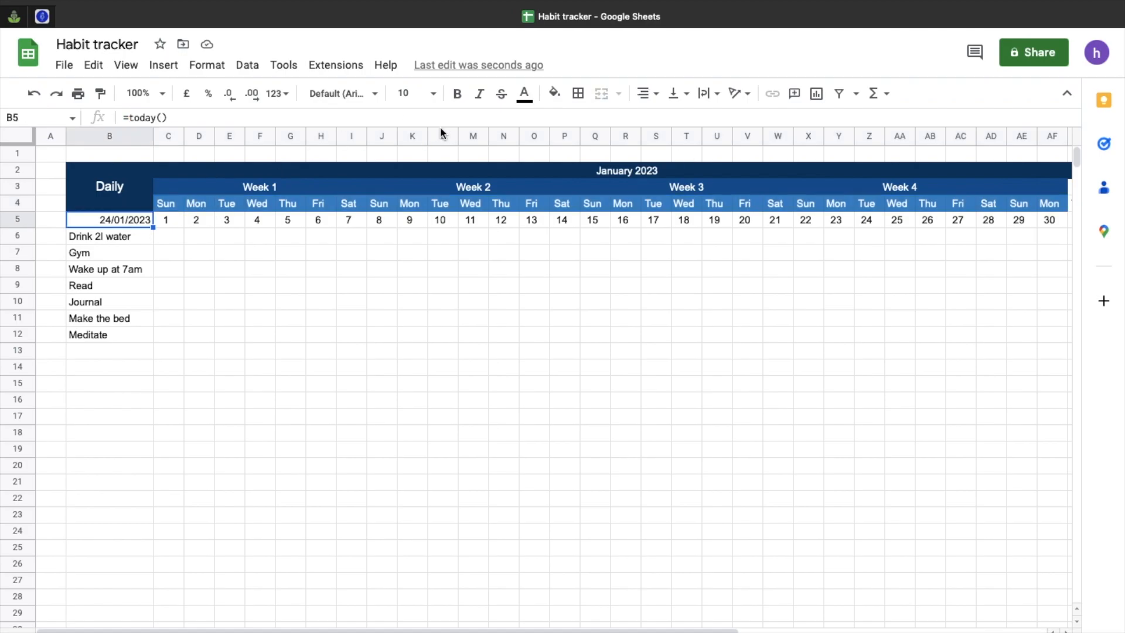
pyautogui.click(557, 95)
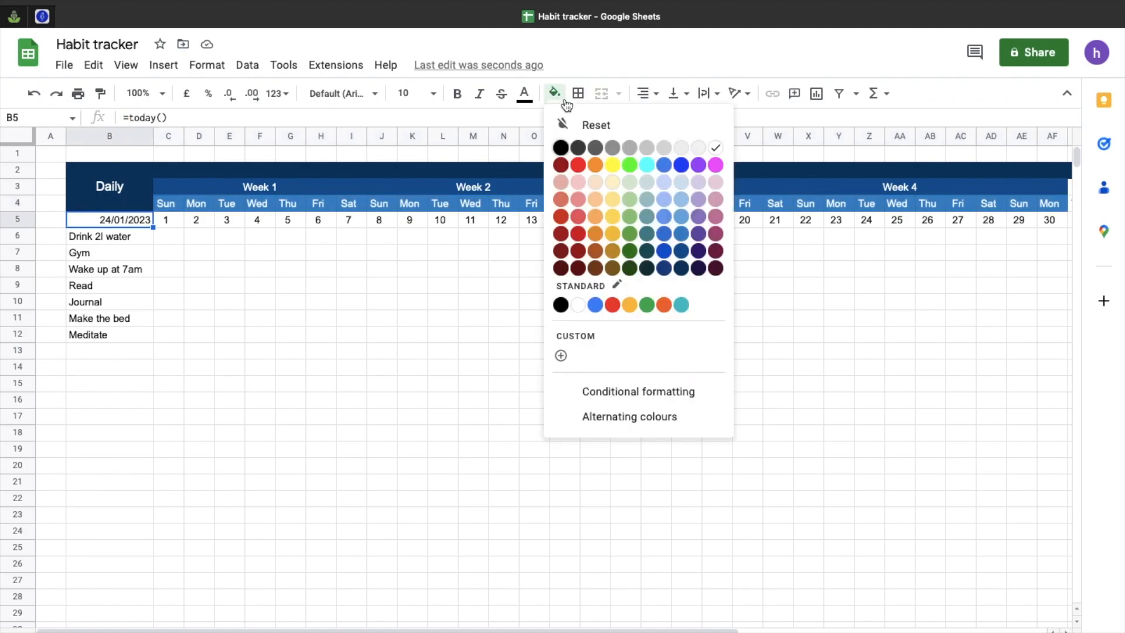
pyautogui.click(682, 253)
pyautogui.click(525, 94)
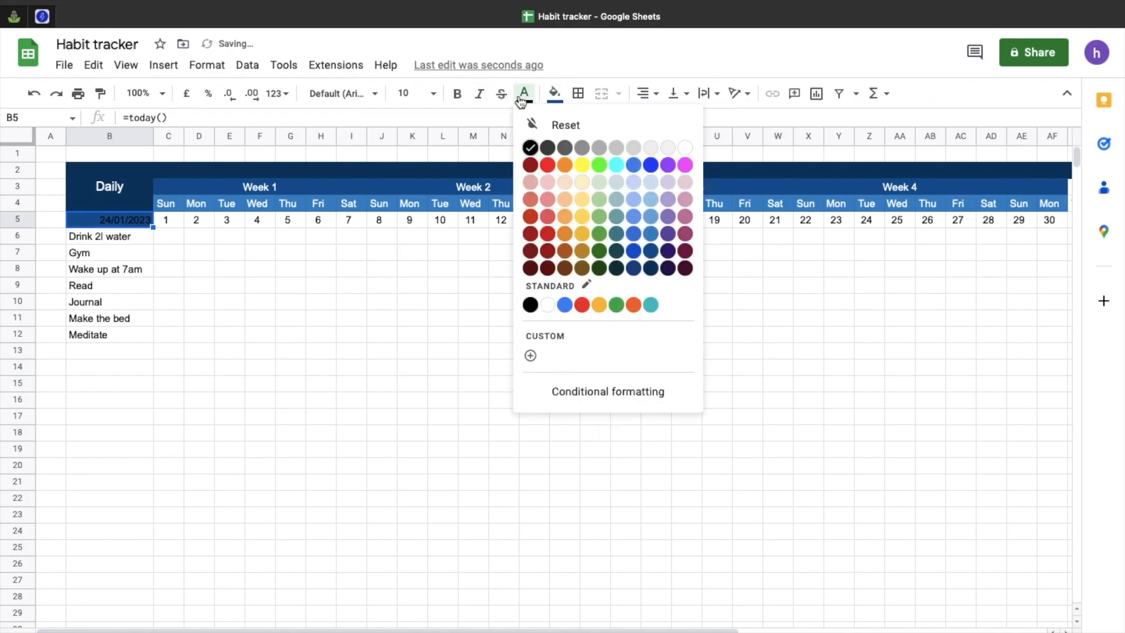
pyautogui.click(685, 148)
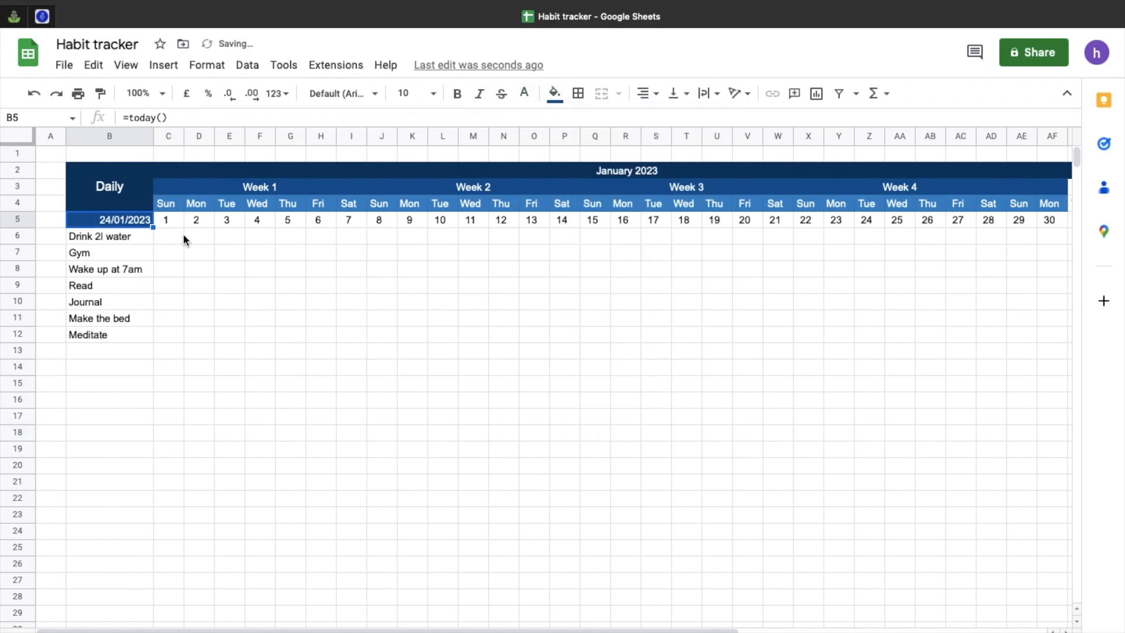
# Step: Fill the habit names in B6:B12 with the palest blue
pyautogui.moveTo(87, 234); pyautogui.dragTo(94, 337)
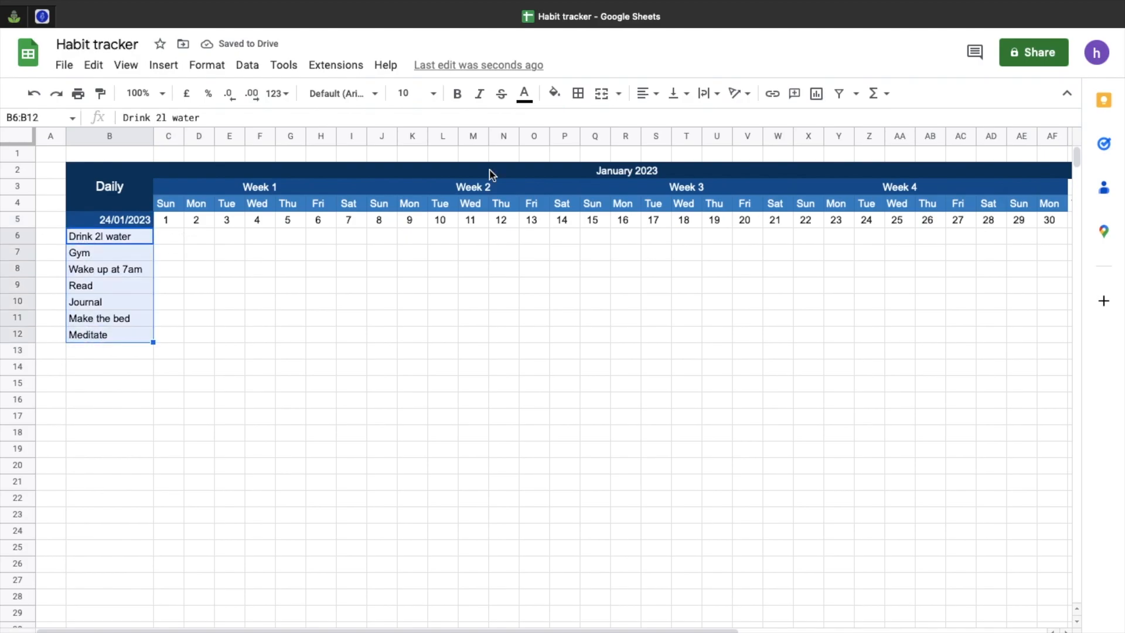
pyautogui.click(555, 97)
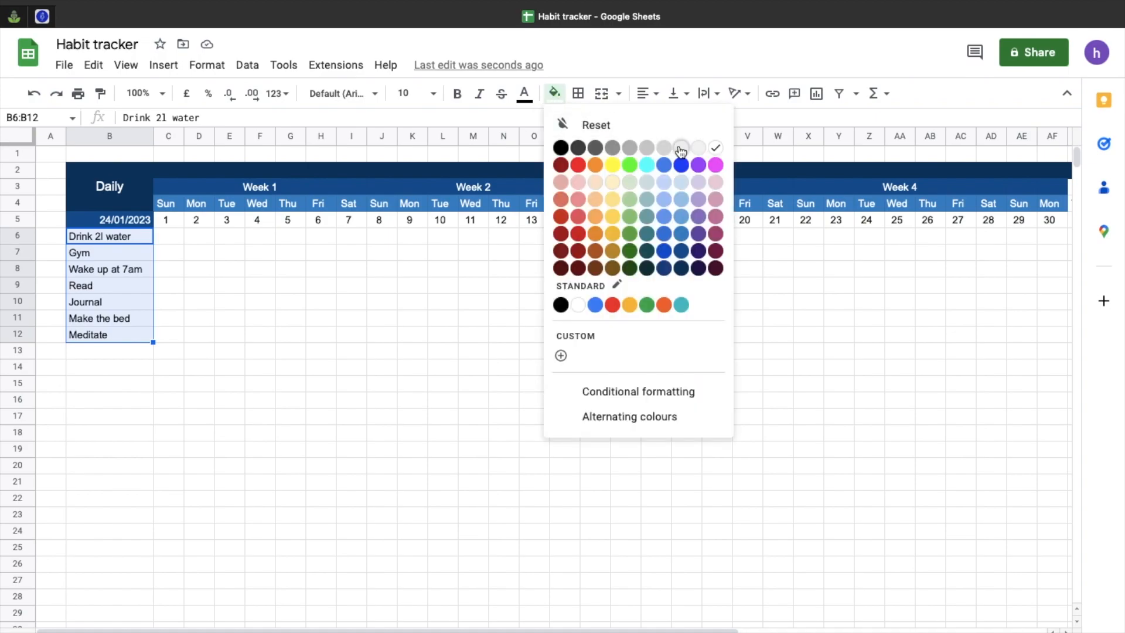
pyautogui.click(683, 185)
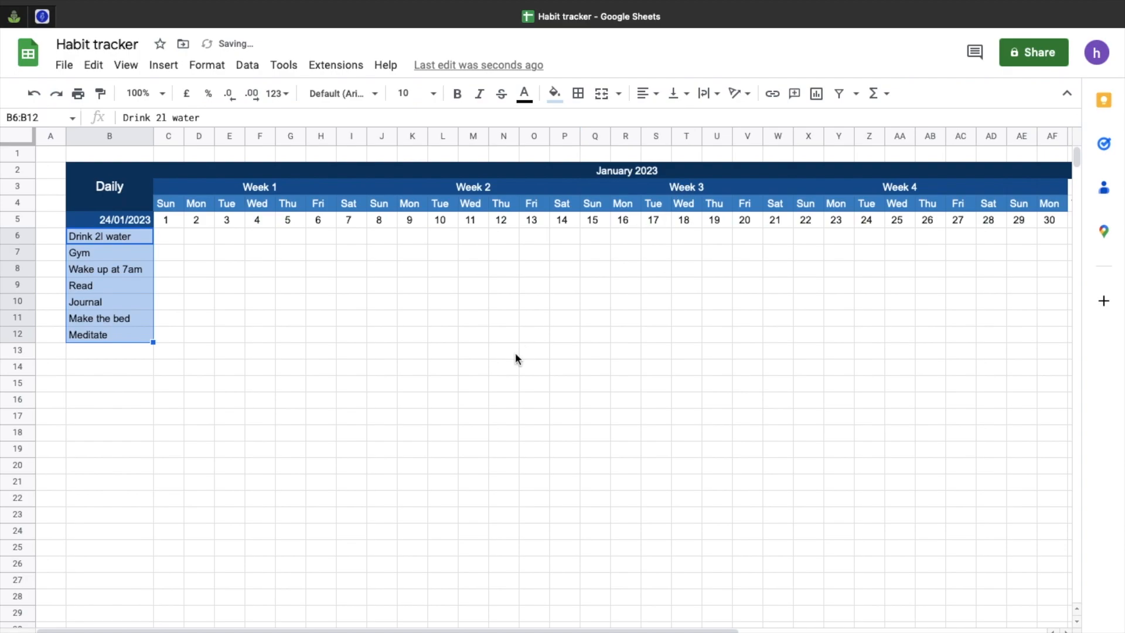
pyautogui.click(501, 368)
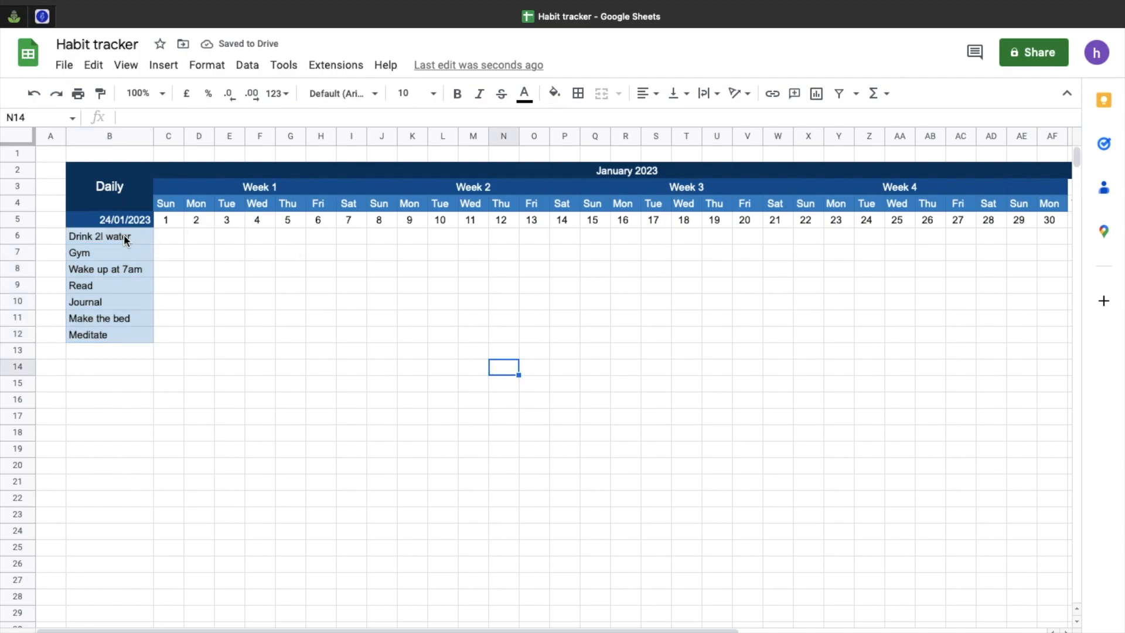
# Step: Centre the habit names in B6:B12 horizontally
pyautogui.moveTo(124, 236); pyautogui.dragTo(122, 329)
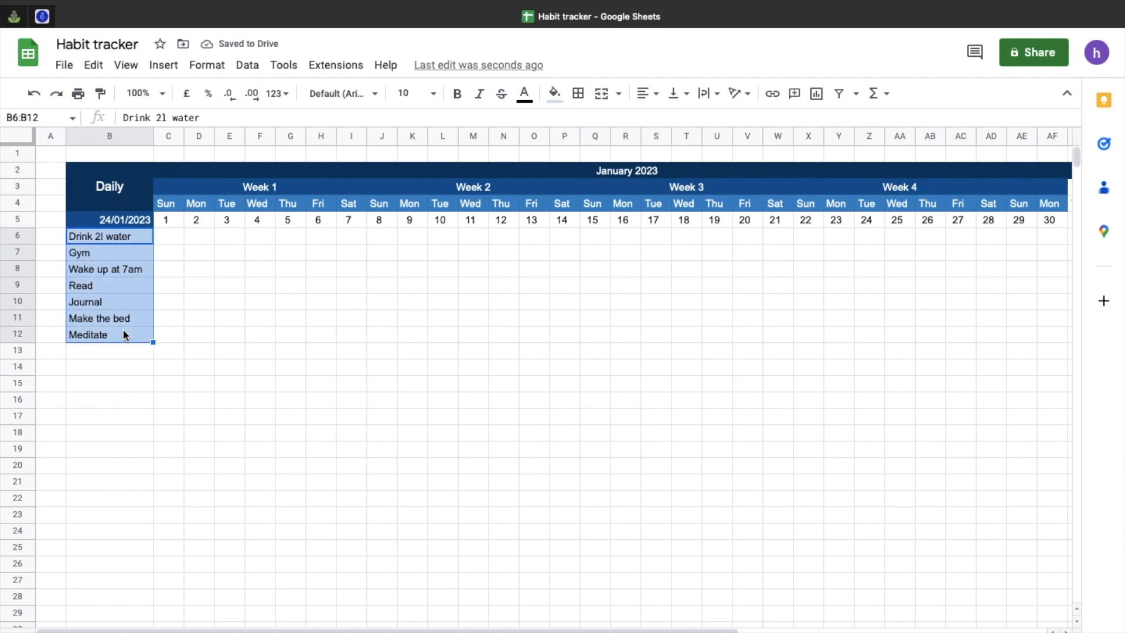
pyautogui.click(642, 105)
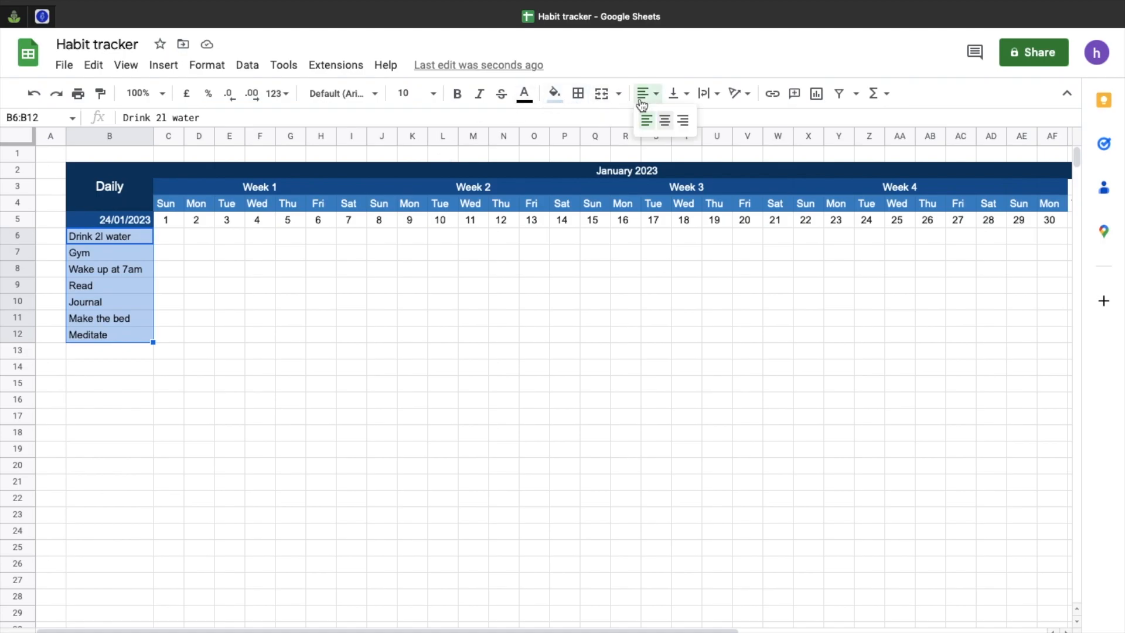
pyautogui.click(666, 120)
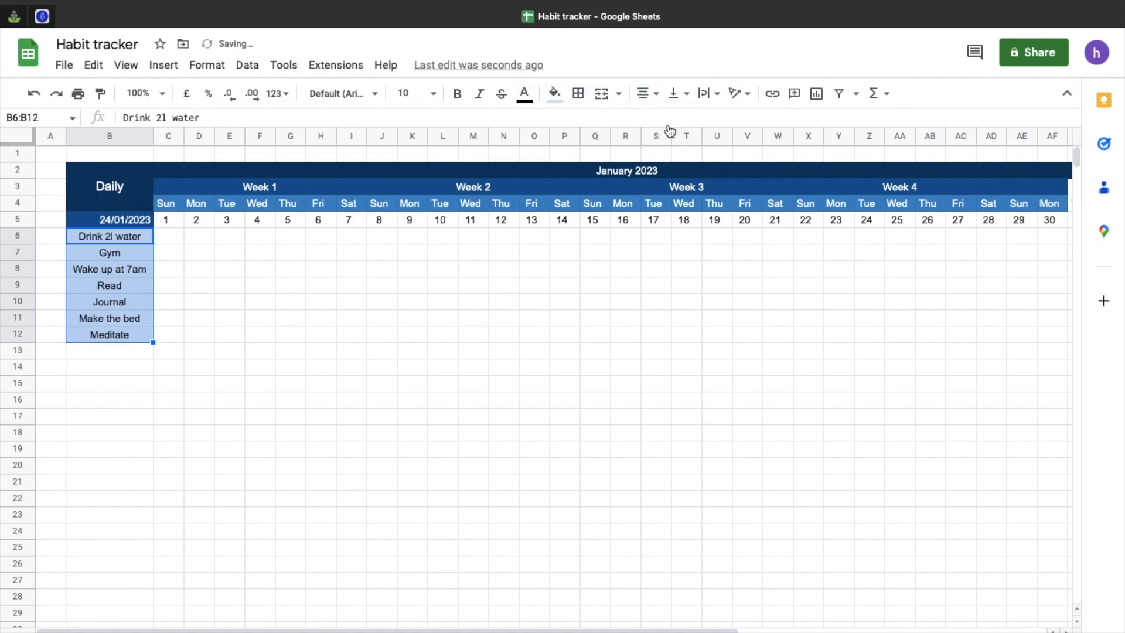
pyautogui.click(489, 303)
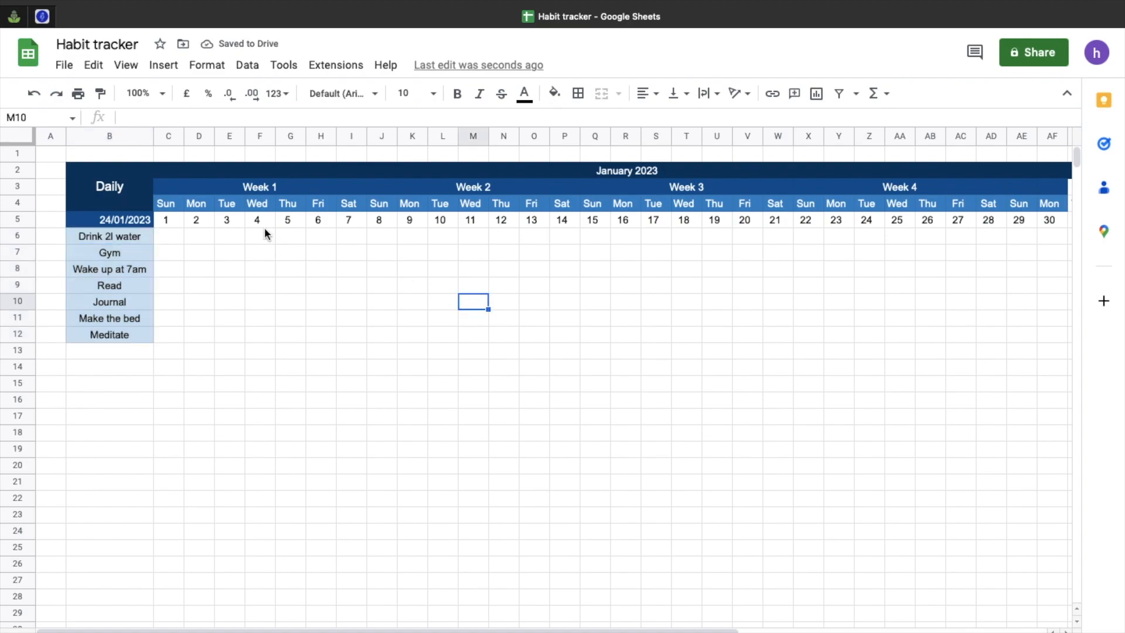
# Step: Lighten the fill of the weekday row C4:AF4 to the second-palest blue
pyautogui.moveTo(163, 201); pyautogui.dragTo(1049, 202)
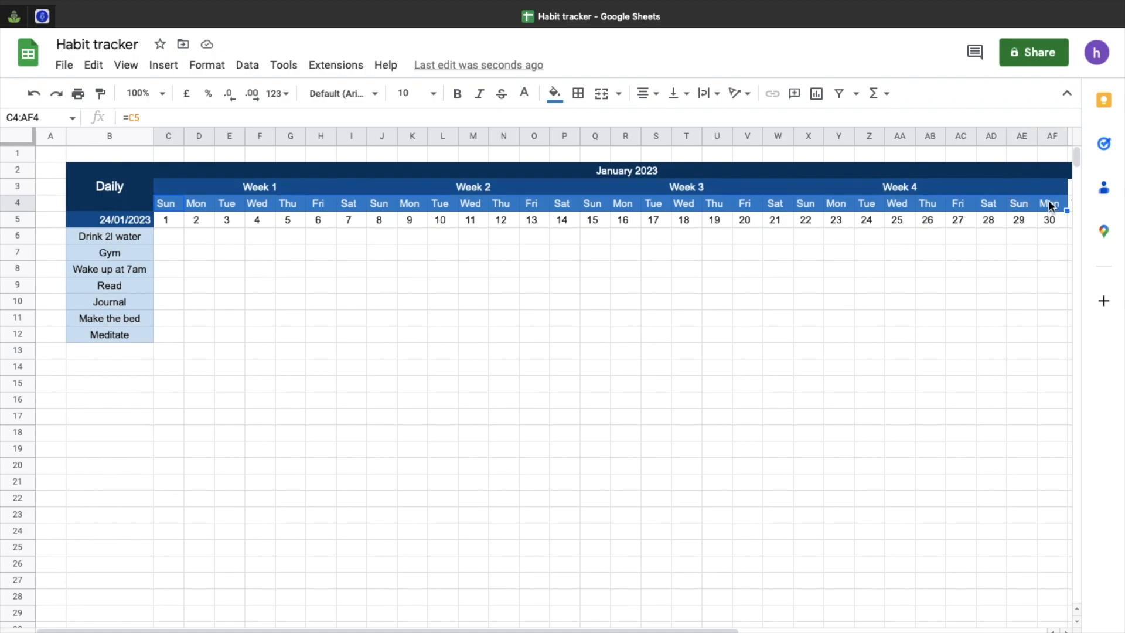
pyautogui.click(554, 93)
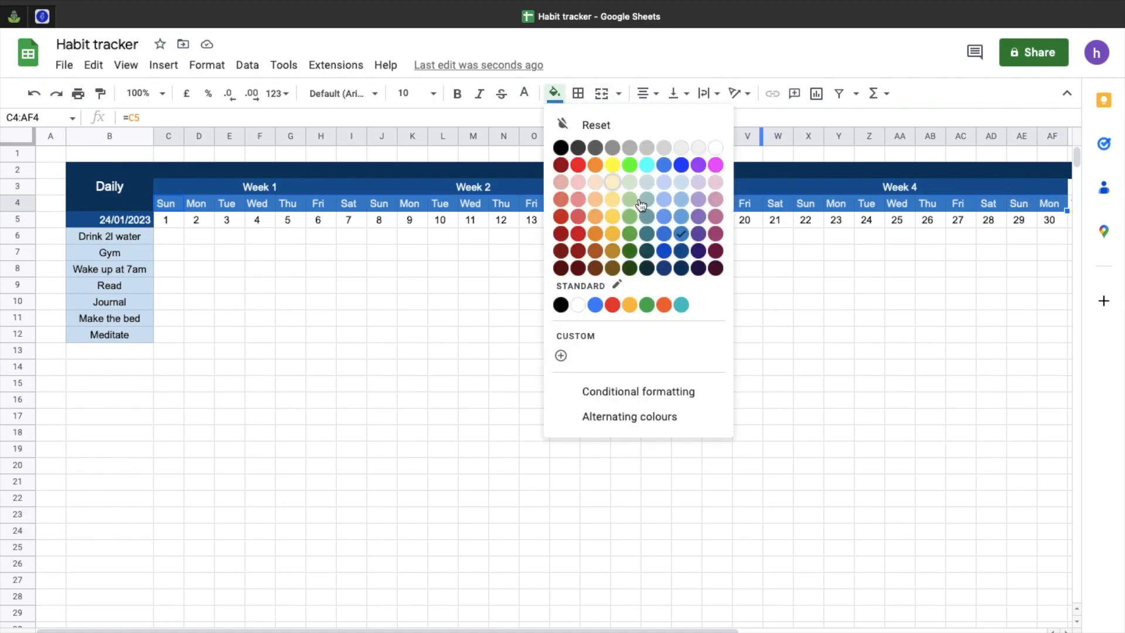
pyautogui.click(681, 216)
pyautogui.click(554, 93)
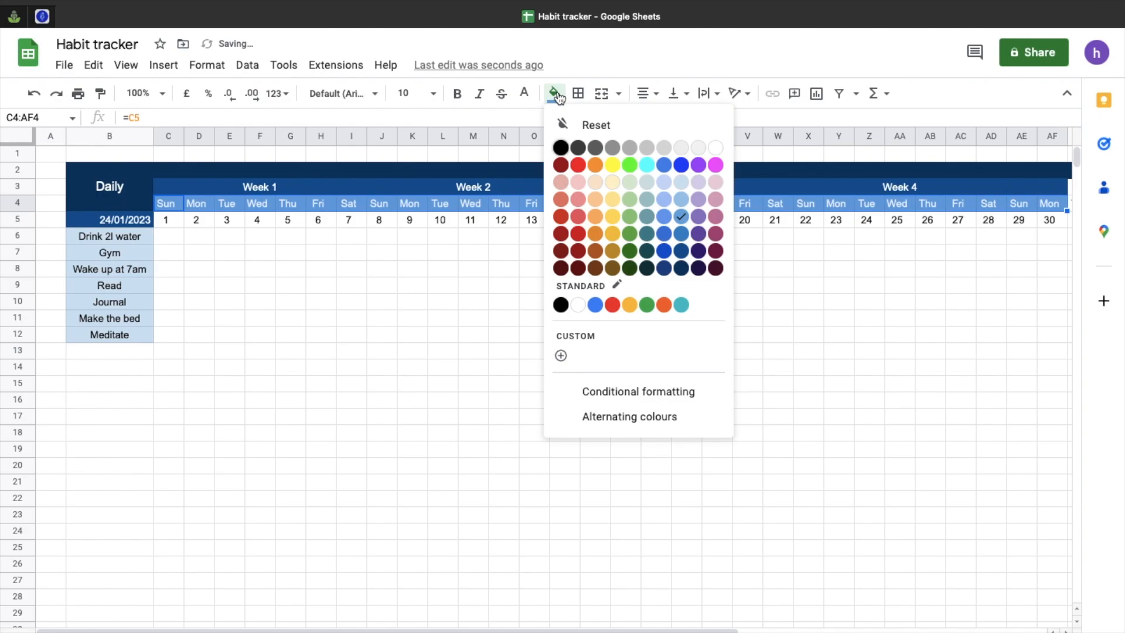
pyautogui.click(680, 202)
pyautogui.click(599, 253)
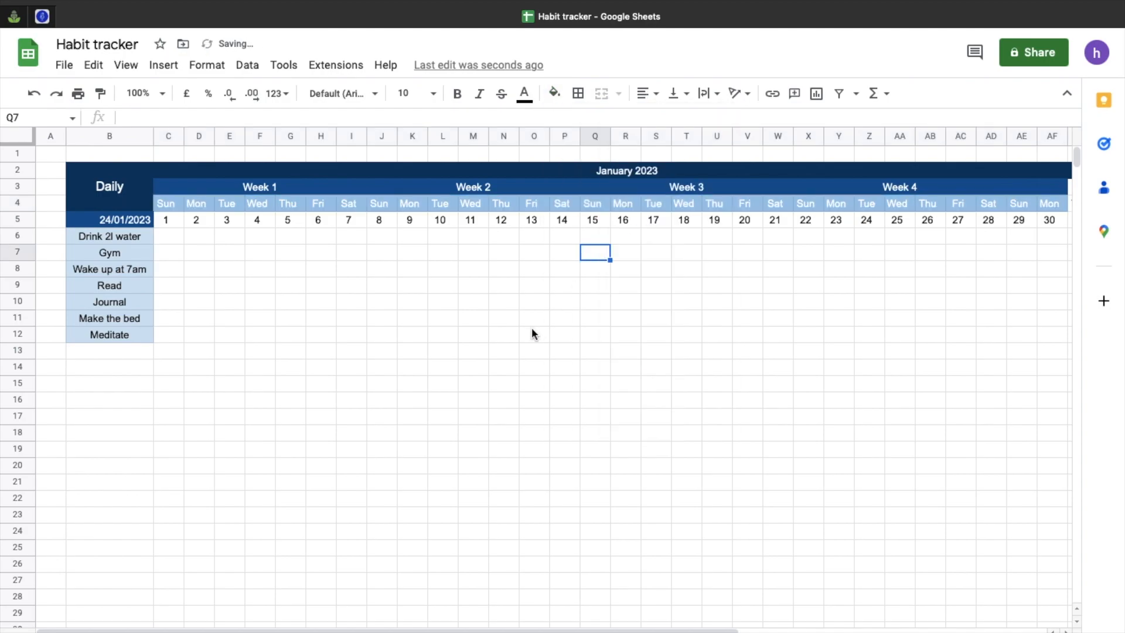
# Step: Make the text of the weekday names in C4:AF4 black
pyautogui.moveTo(171, 207); pyautogui.dragTo(1049, 205)
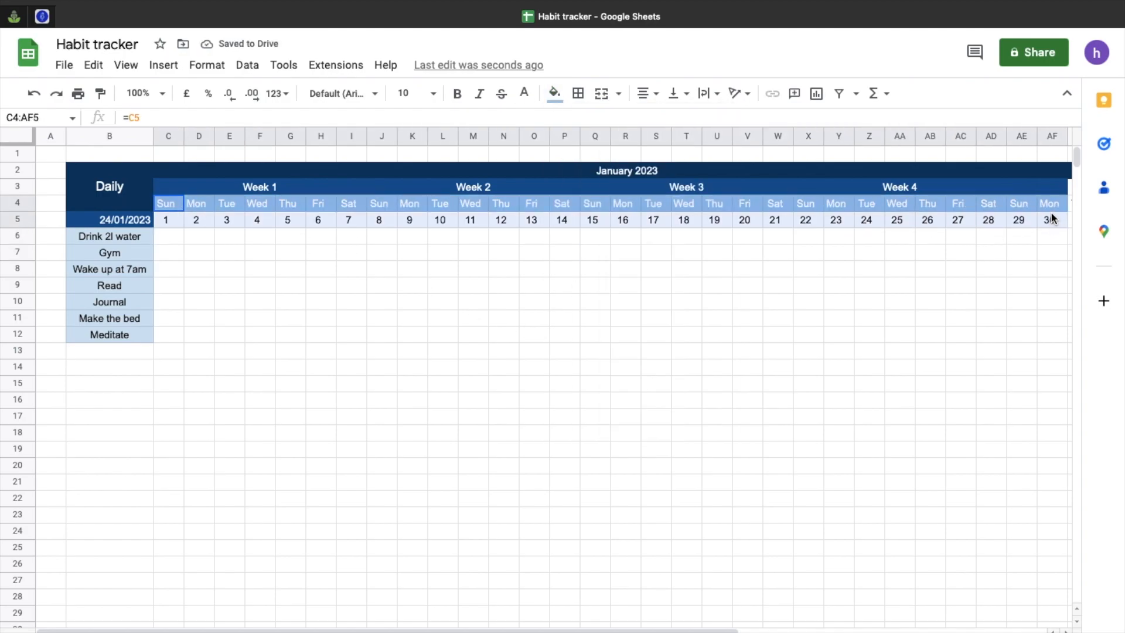
pyautogui.click(525, 93)
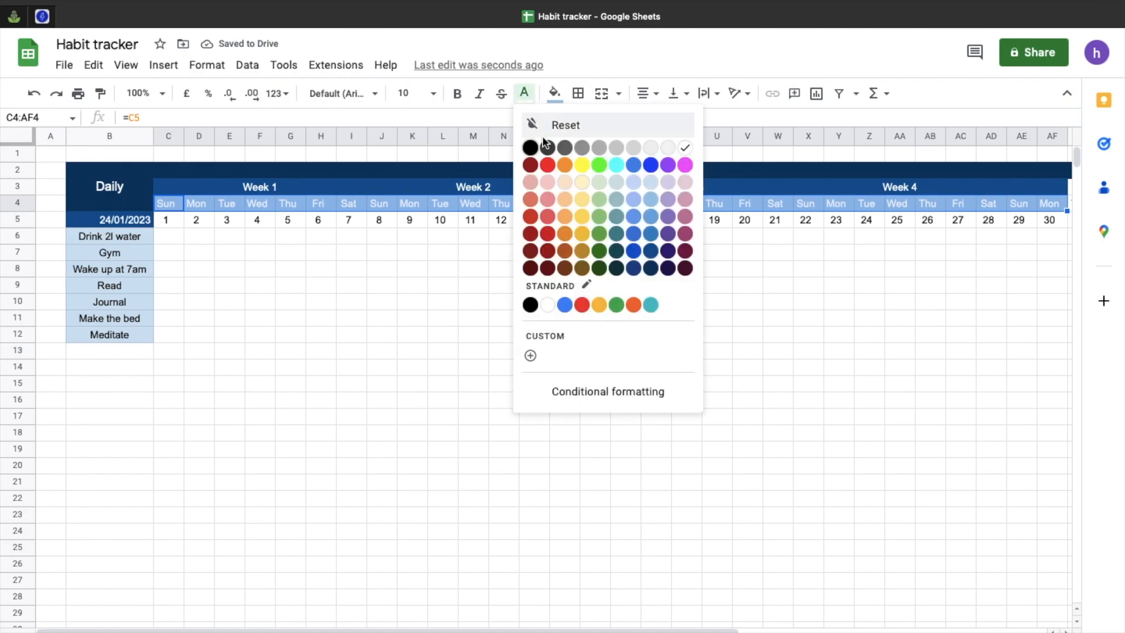
pyautogui.click(530, 145)
pyautogui.click(378, 303)
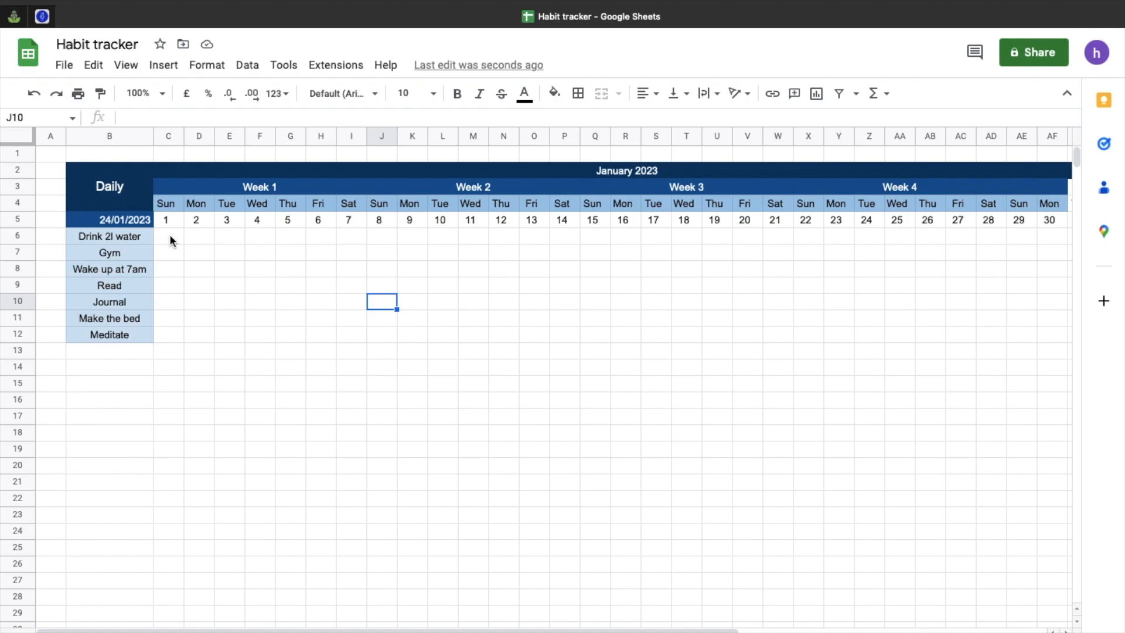
# Step: Insert a tick box in C6, test ticking and unticking it, and copy it down to C12 for all habits
pyautogui.click(170, 237)
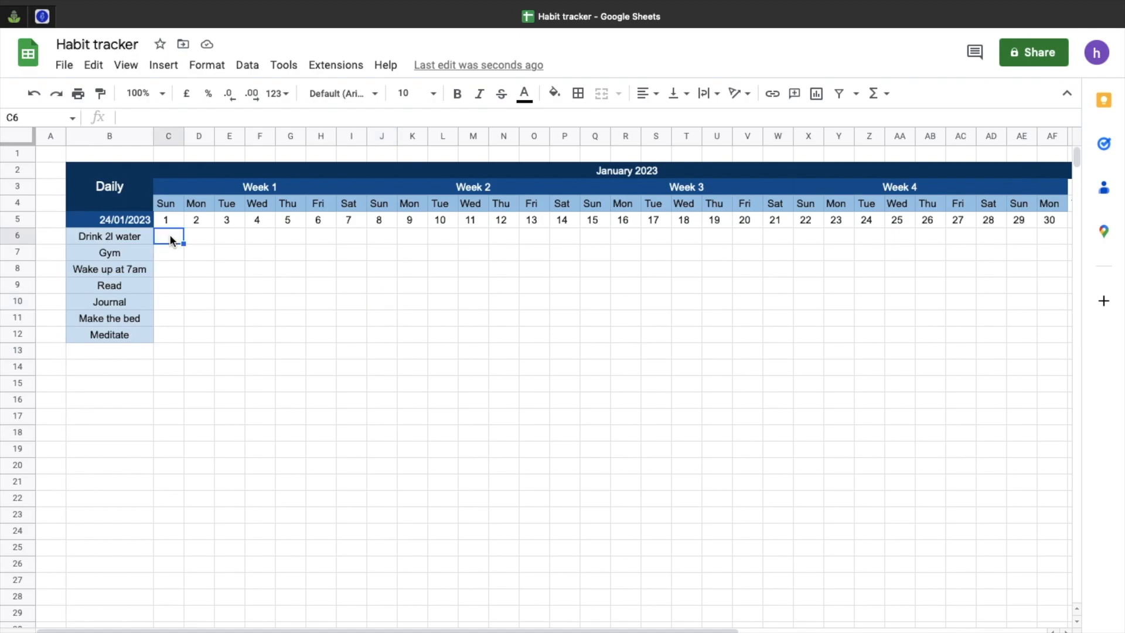
pyautogui.click(163, 65)
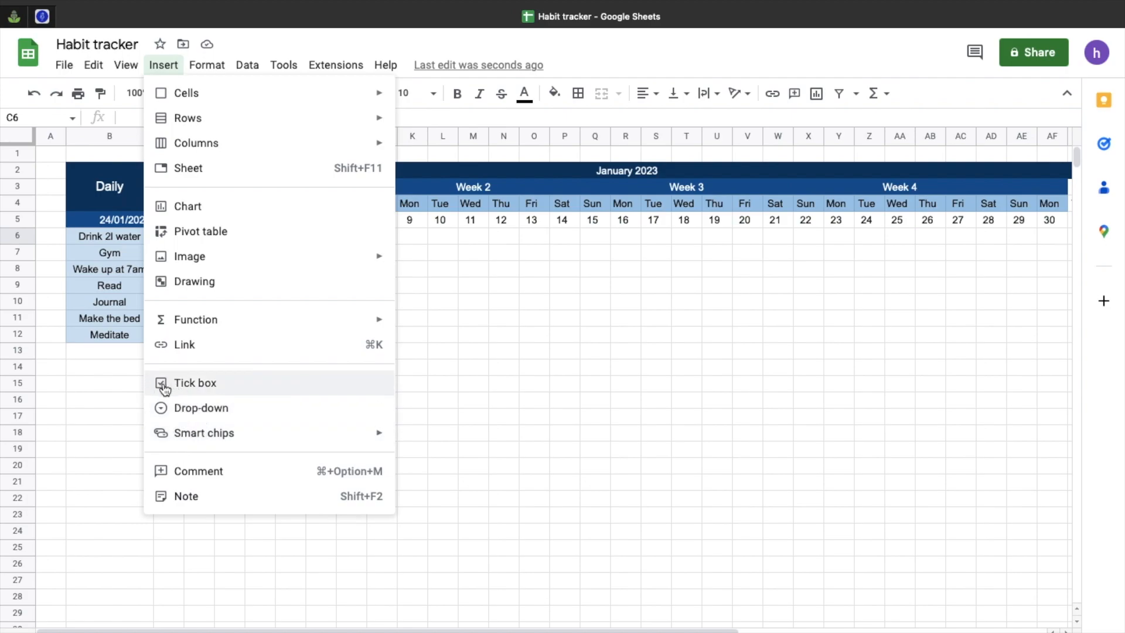
pyautogui.click(164, 384)
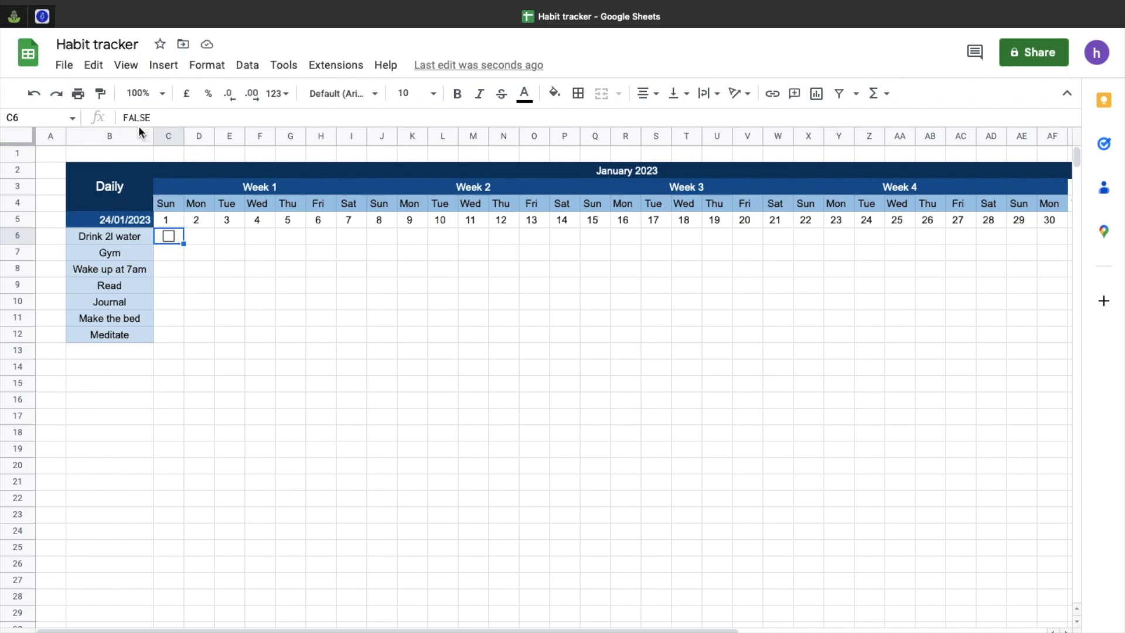
pyautogui.click(168, 234)
pyautogui.click(172, 237)
pyautogui.moveTo(184, 245); pyautogui.dragTo(177, 338)
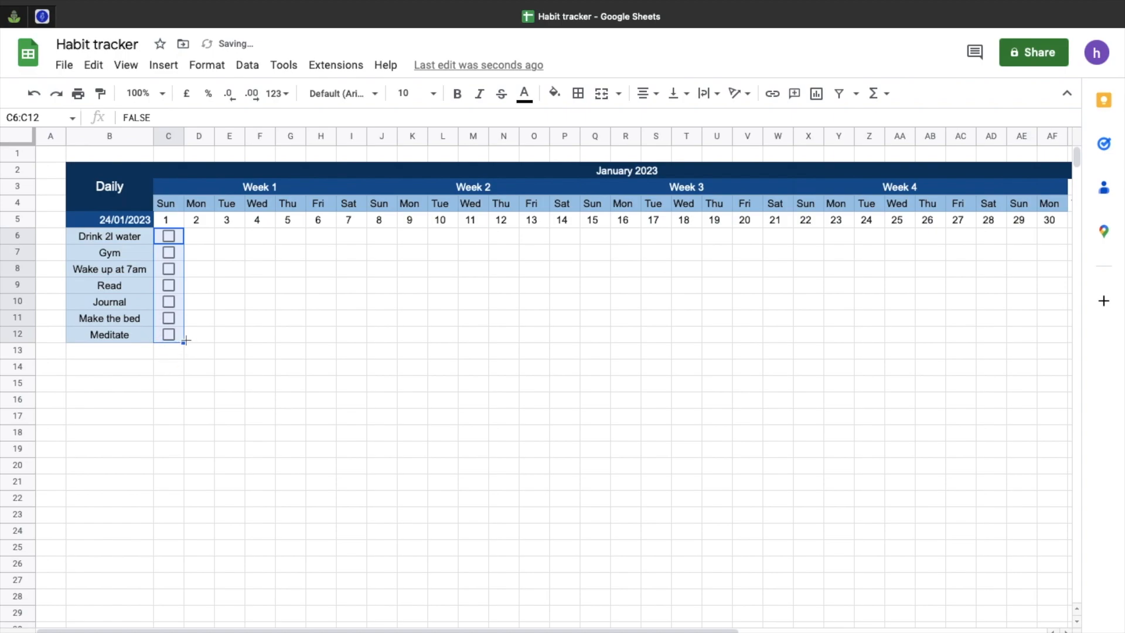
# Step: Copy the tick boxes in C6:C12 across to column AG so every day up to the 31st has them
pyautogui.moveTo(184, 342); pyautogui.dragTo(948, 335)
pyautogui.moveTo(1077, 321); pyautogui.dragTo(950, 235)
# Step: Extend the blue heading formatting of AF3 and AF4 to AG3 and AG4 above day 31
pyautogui.click(937, 189)
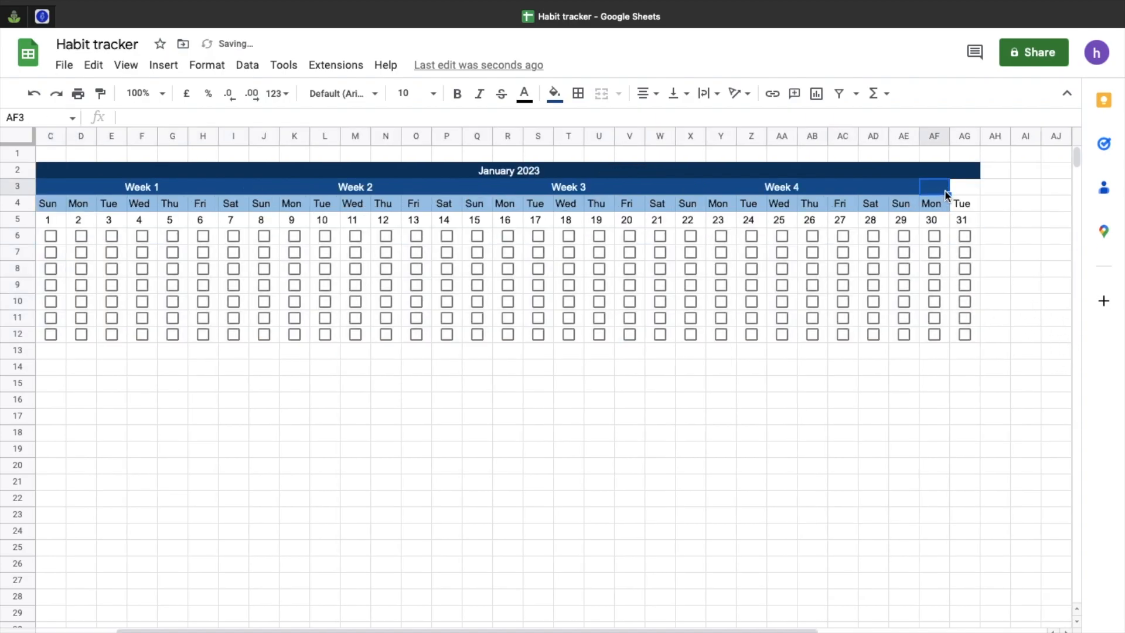
pyautogui.hotkey('shift', 'Right')
pyautogui.click(936, 202)
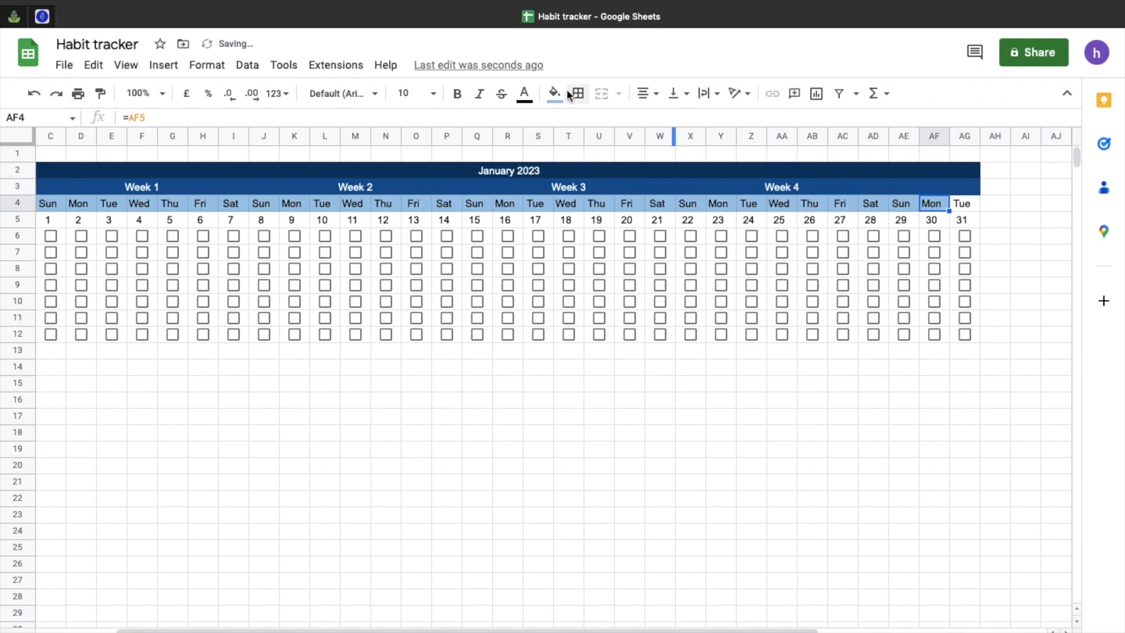
pyautogui.click(994, 208)
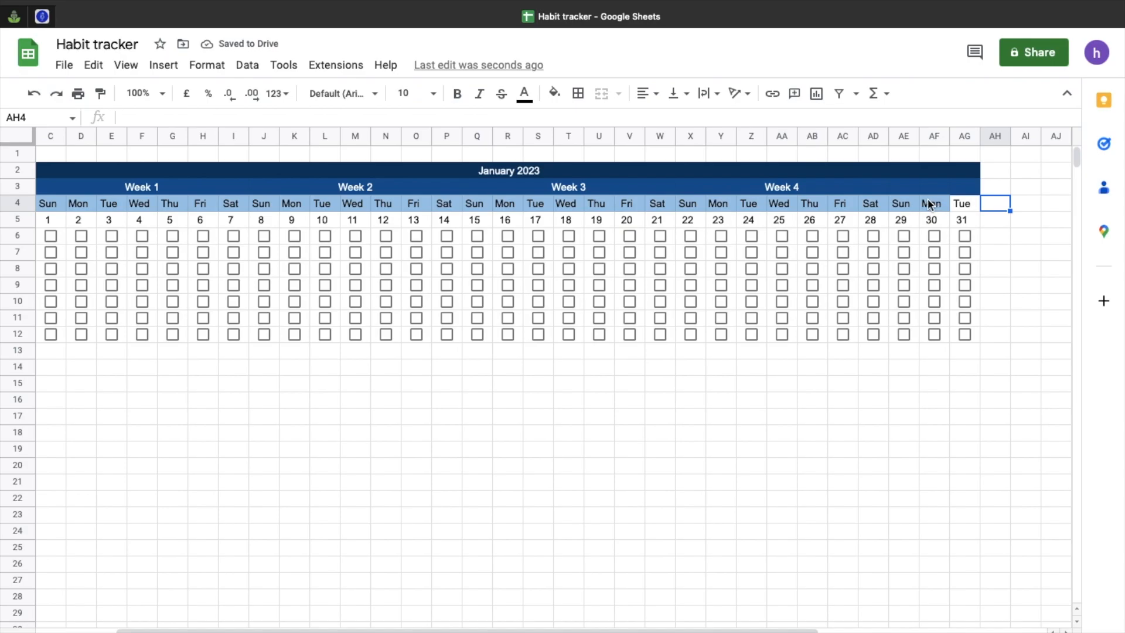
pyautogui.click(970, 203)
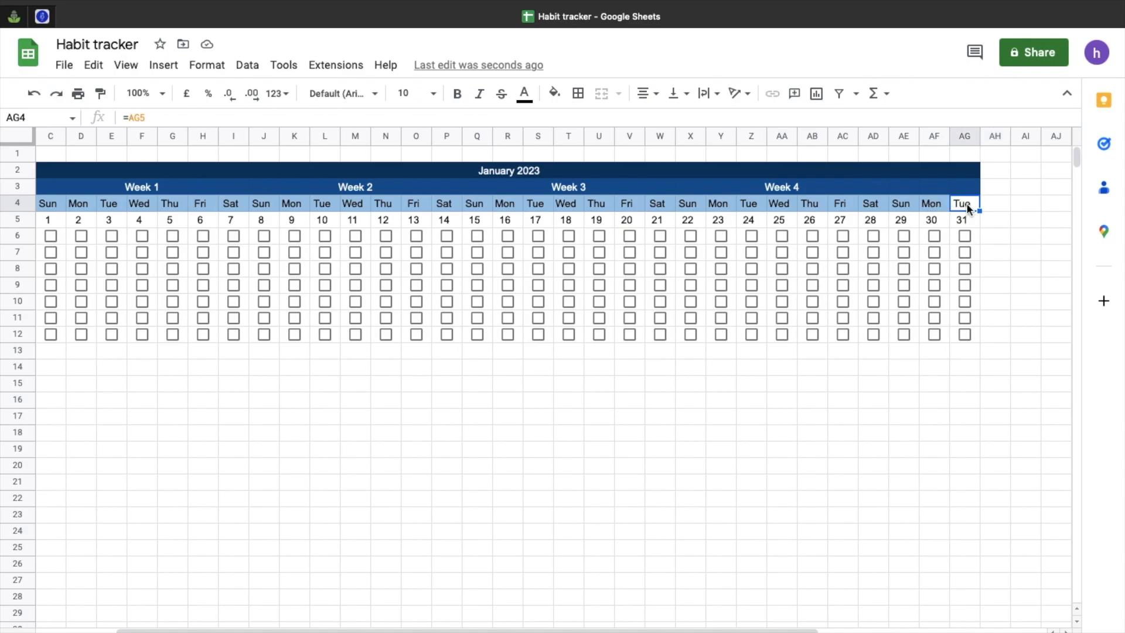
pyautogui.click(935, 204)
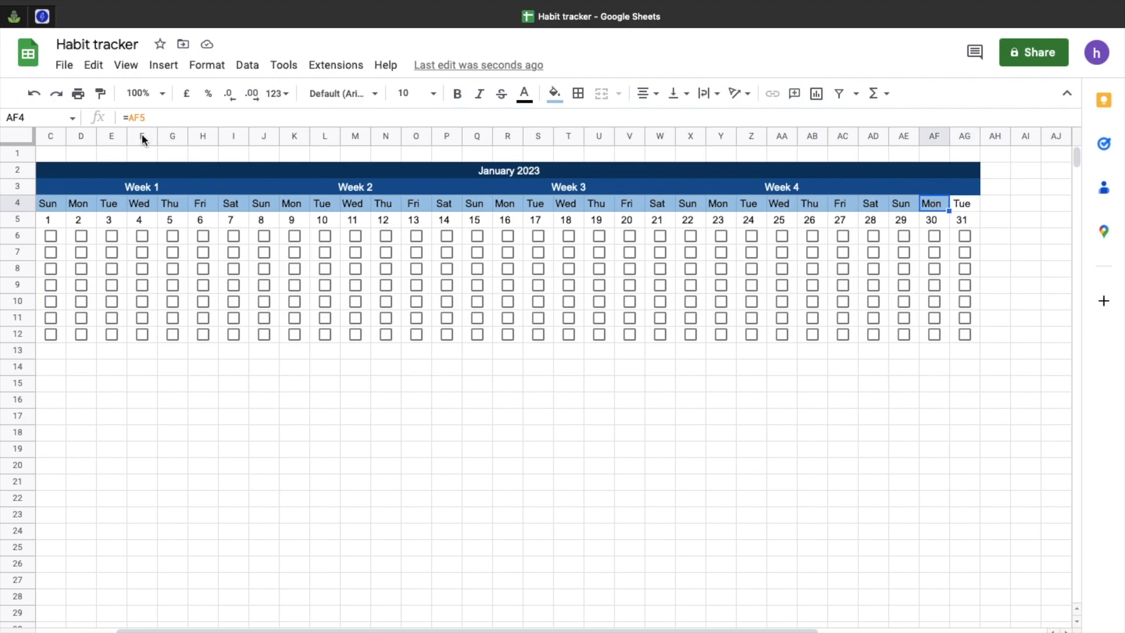
pyautogui.click(103, 101)
pyautogui.click(970, 201)
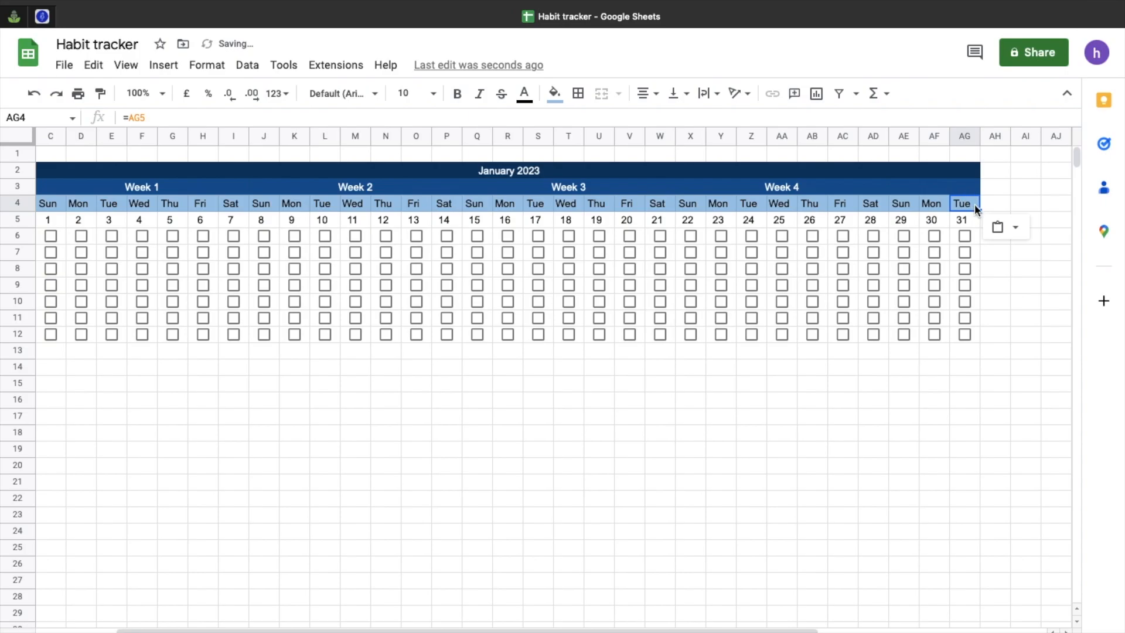
pyautogui.click(912, 368)
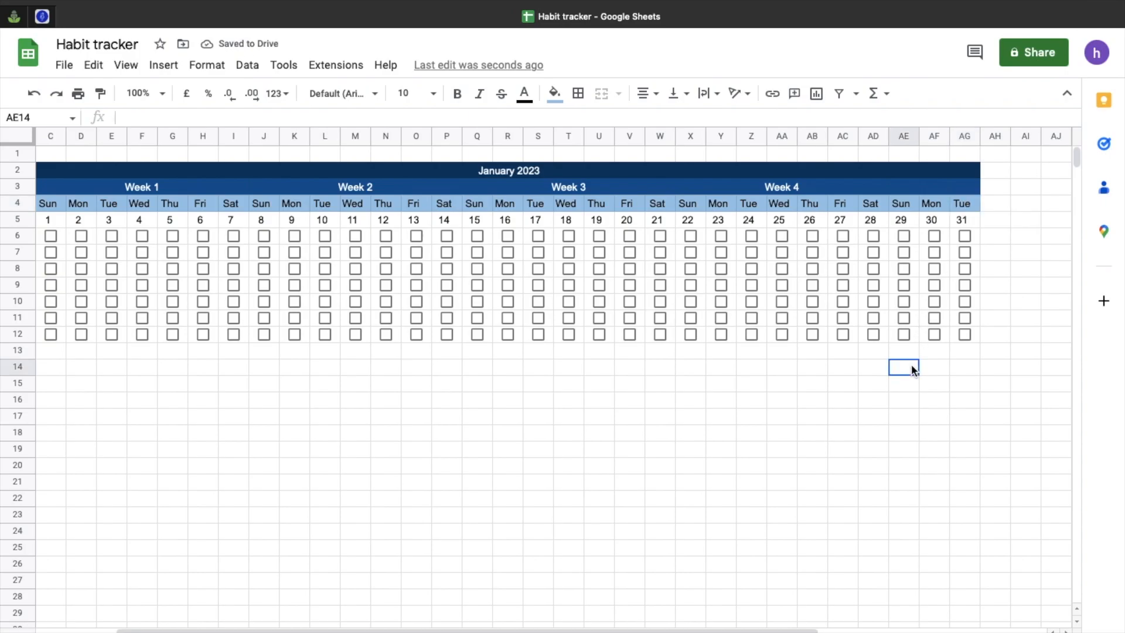
# Step: Add an outer border around the week 1 tick boxes in C6:I12
pyautogui.click(646, 371)
pyautogui.hscroll(-4, 645, 372)
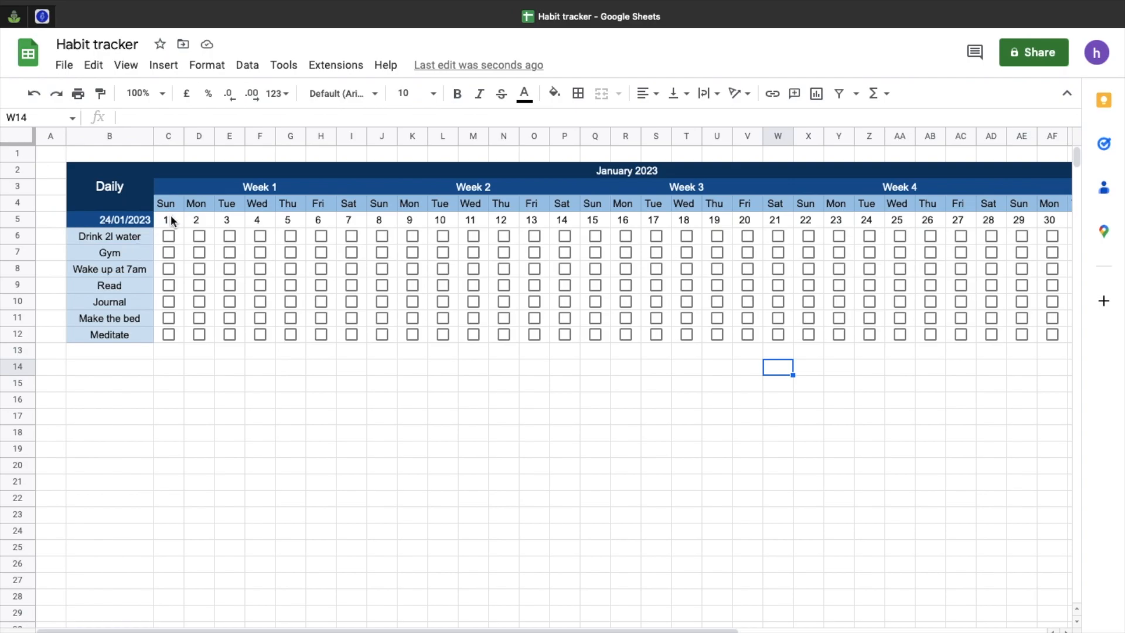
pyautogui.moveTo(167, 217); pyautogui.dragTo(359, 325)
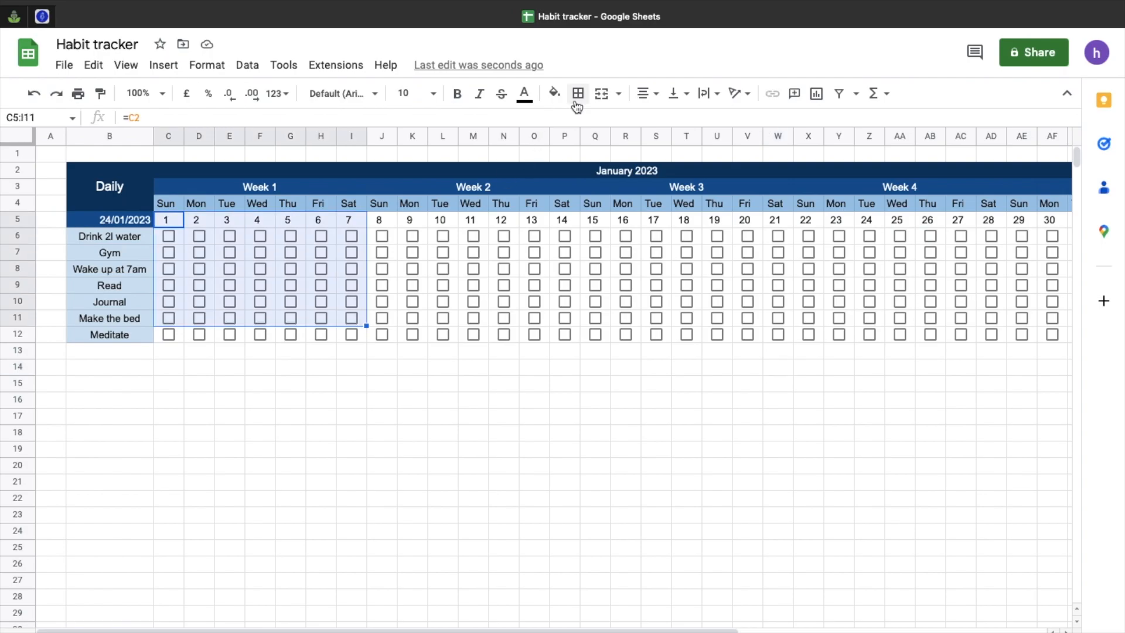
pyautogui.click(181, 273)
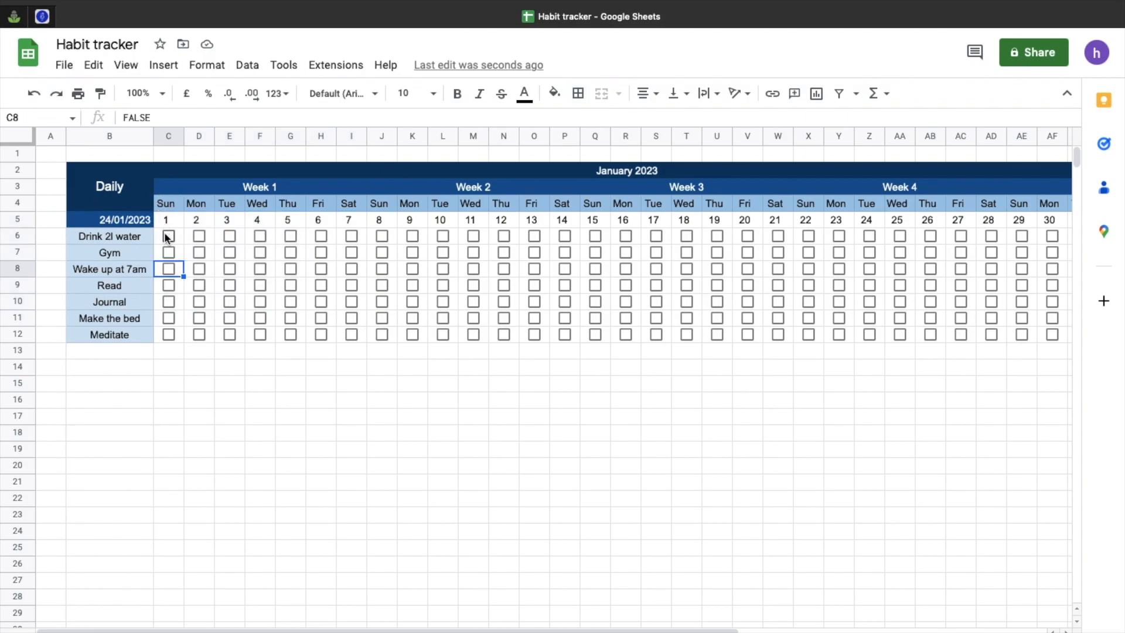
pyautogui.moveTo(167, 234); pyautogui.dragTo(358, 334)
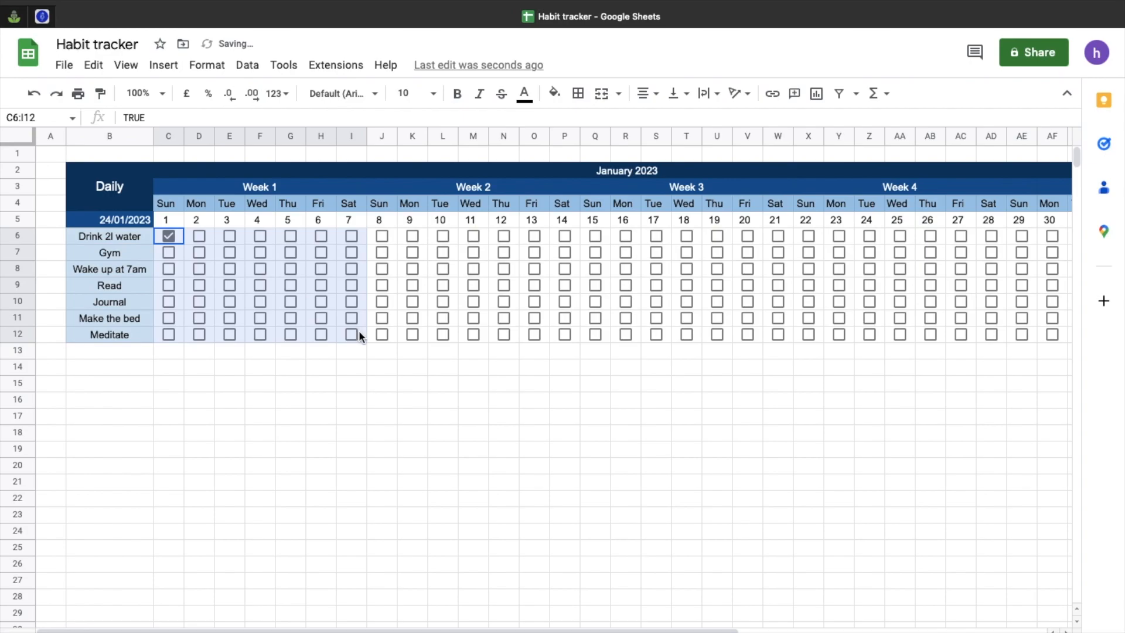
pyautogui.click(578, 93)
pyautogui.click(669, 123)
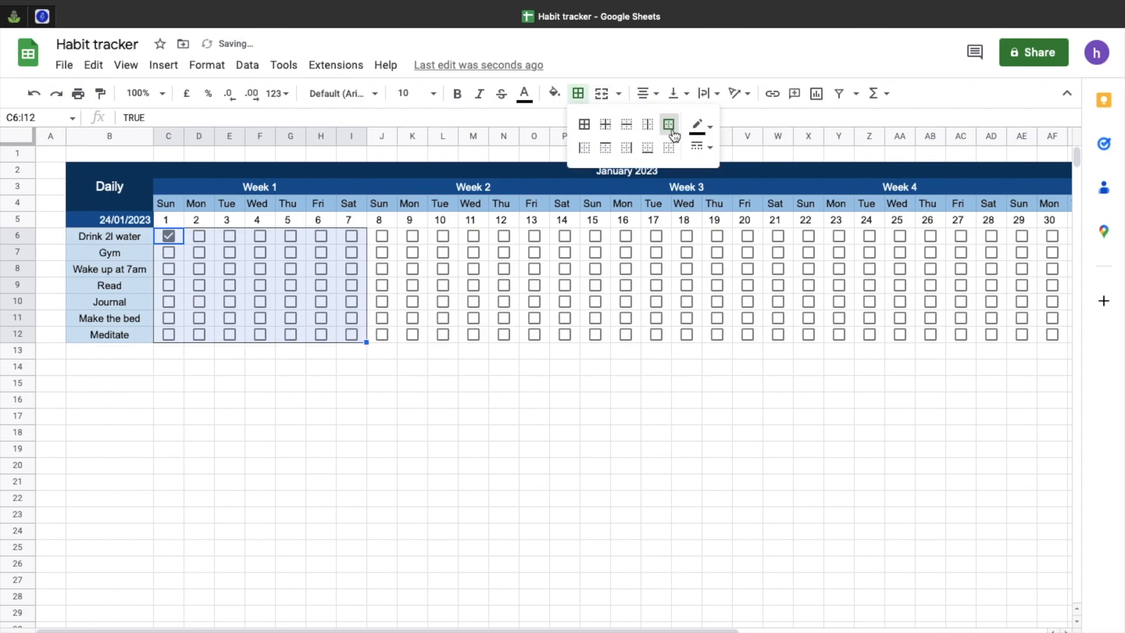
pyautogui.click(457, 387)
# Step: Add an outer border around the week 2 tick boxes in J6:P12
pyautogui.moveTo(385, 234); pyautogui.dragTo(564, 333)
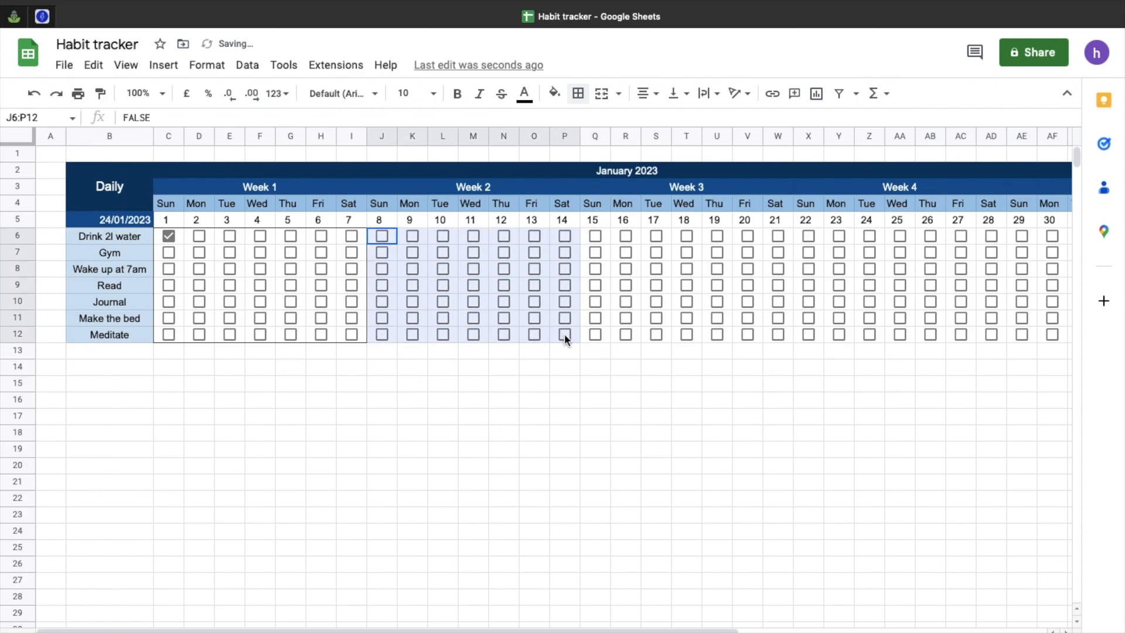
pyautogui.click(578, 94)
pyautogui.click(669, 124)
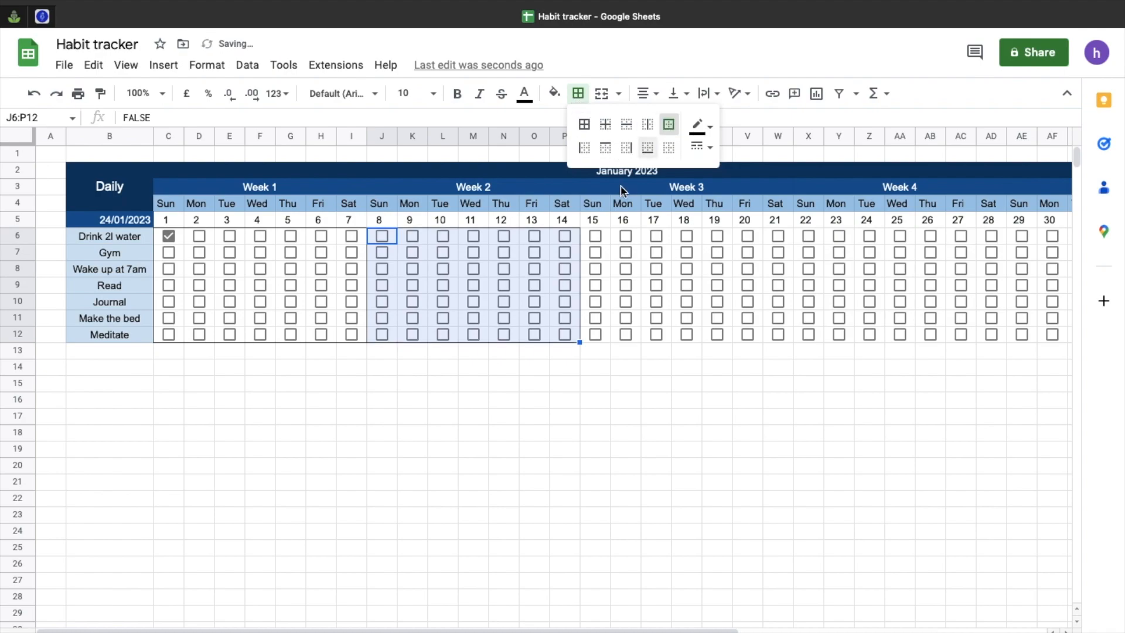
# Step: Copy the border formatting of J6:P12 onto the week 3 and 4 tick boxes in Q6:AD12
pyautogui.click(100, 94)
pyautogui.moveTo(589, 233)
pyautogui.mouseDown()
pyautogui.moveTo(739, 303)
pyautogui.moveTo(1024, 349)
pyautogui.moveTo(1046, 333)
pyautogui.moveTo(997, 337)
pyautogui.mouseUp()
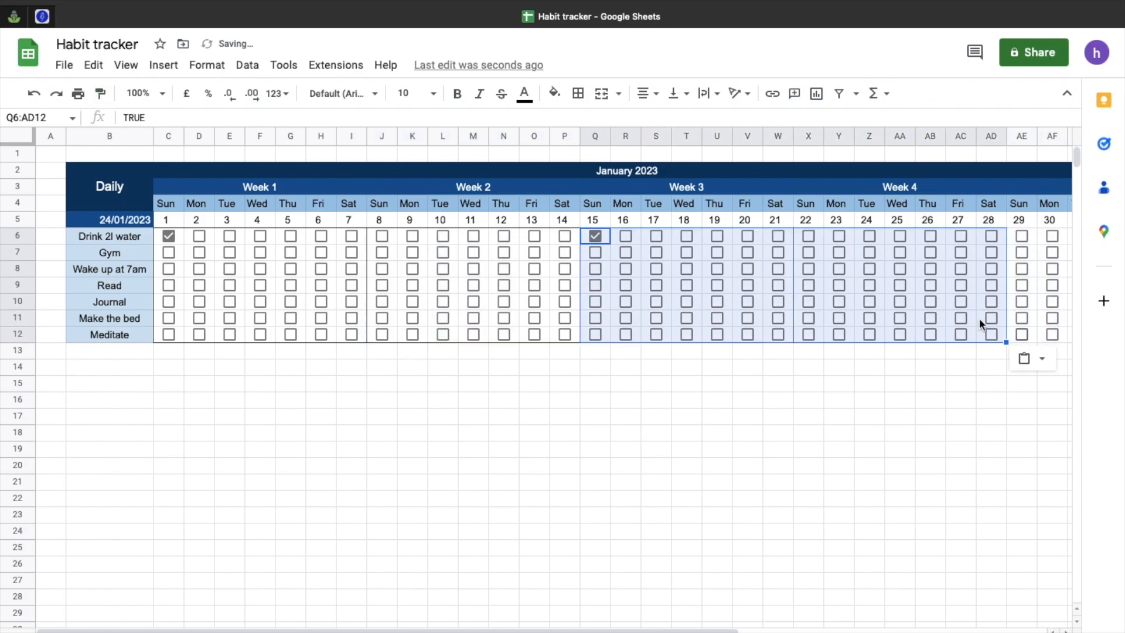
pyautogui.click(972, 368)
# Step: Add an outer border around the tick boxes for days 29 to 31 in AE6:AG12
pyautogui.hscroll(8, 973, 368)
pyautogui.moveTo(572, 232); pyautogui.dragTo(631, 332)
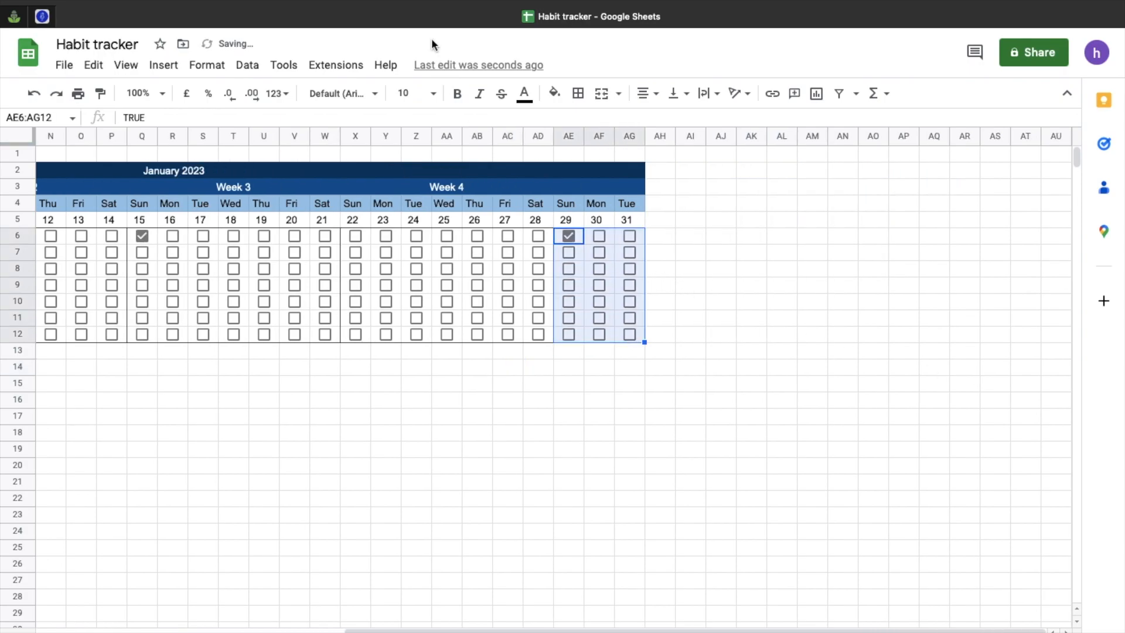
pyautogui.click(577, 96)
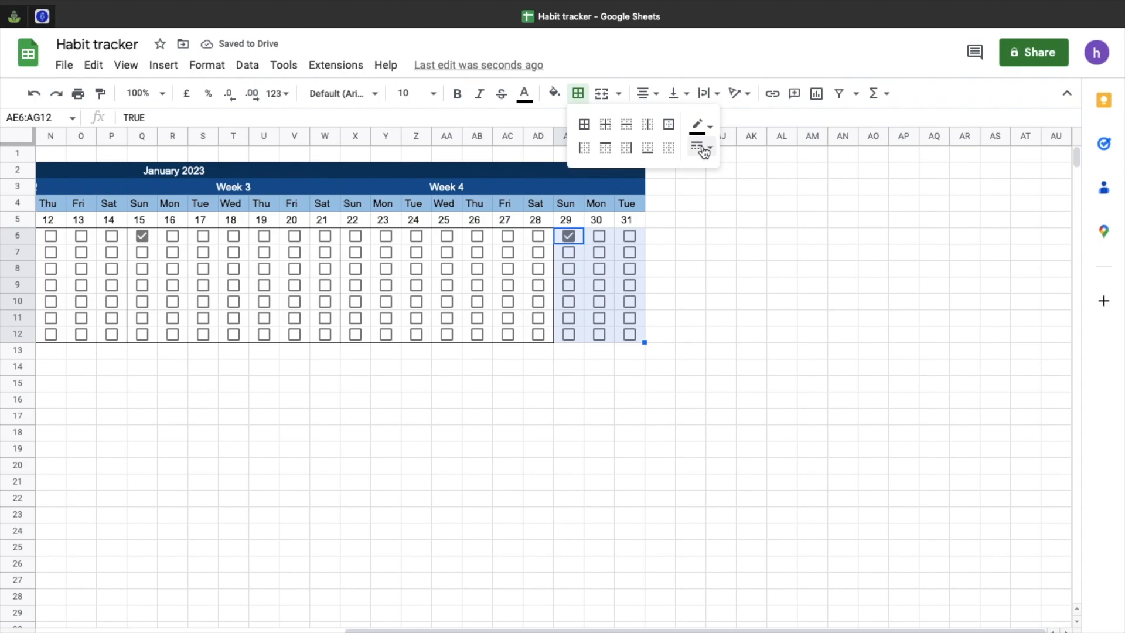
pyautogui.click(669, 124)
pyautogui.click(722, 303)
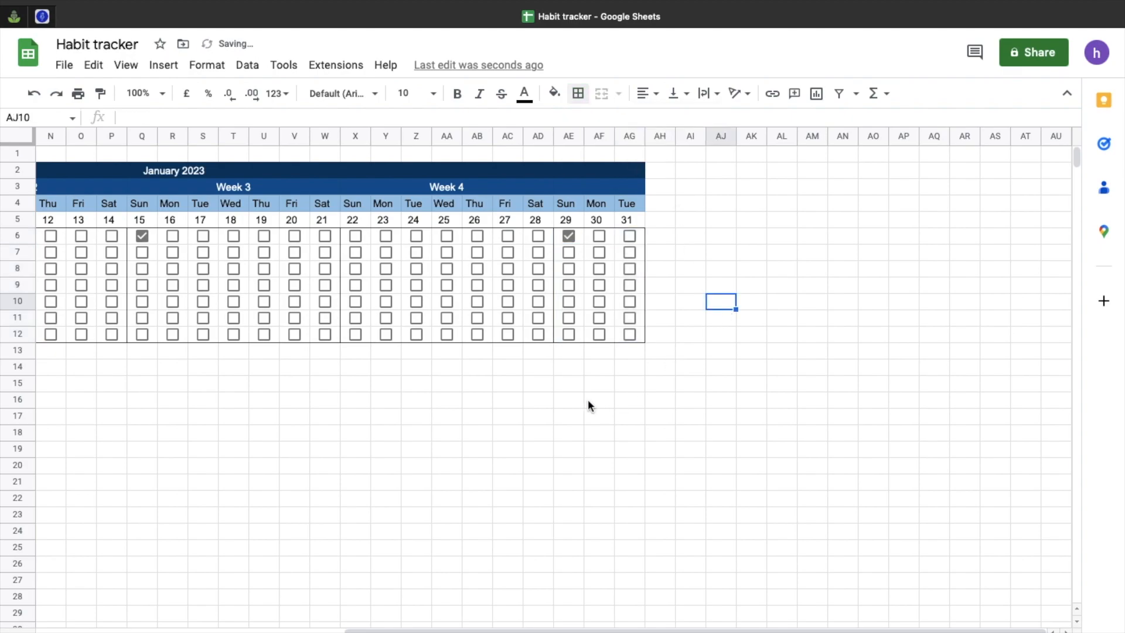
# Step: Untick the accidentally ticked boxes in AE6, Q6 and C6
pyautogui.hscroll(-5, 590, 401)
pyautogui.click(812, 236)
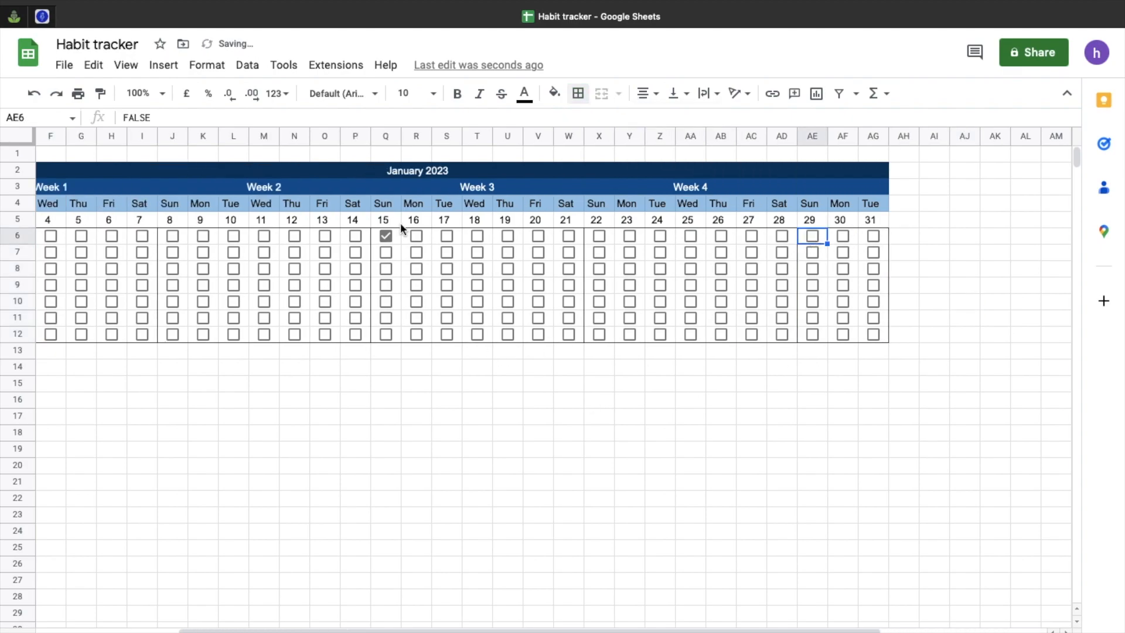
pyautogui.click(385, 236)
pyautogui.hscroll(-5, 413, 363)
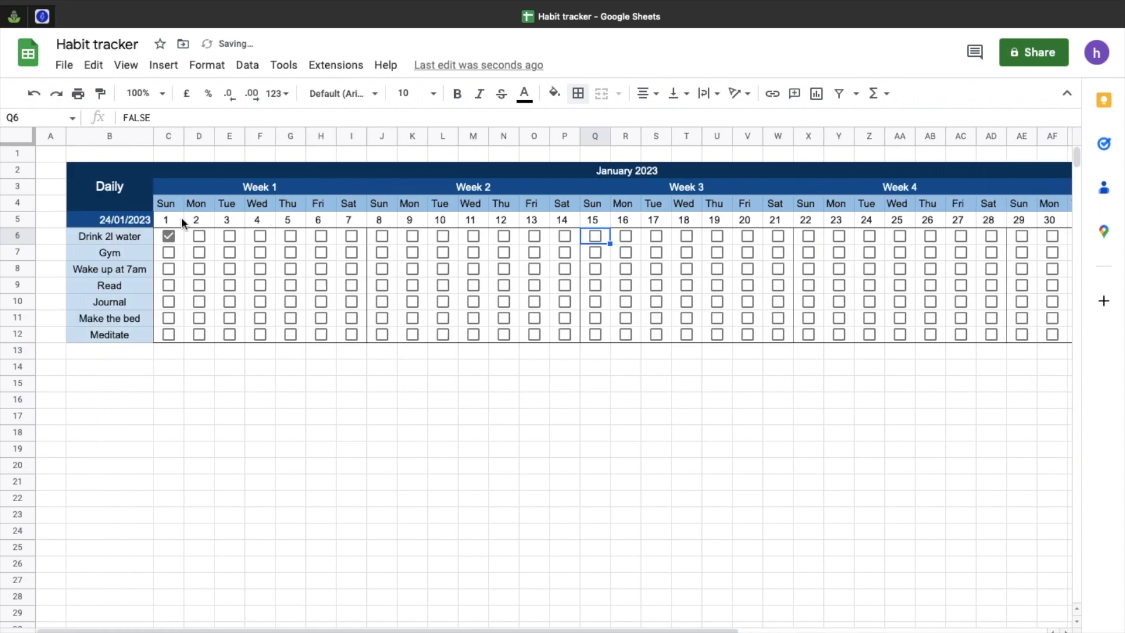
pyautogui.click(168, 234)
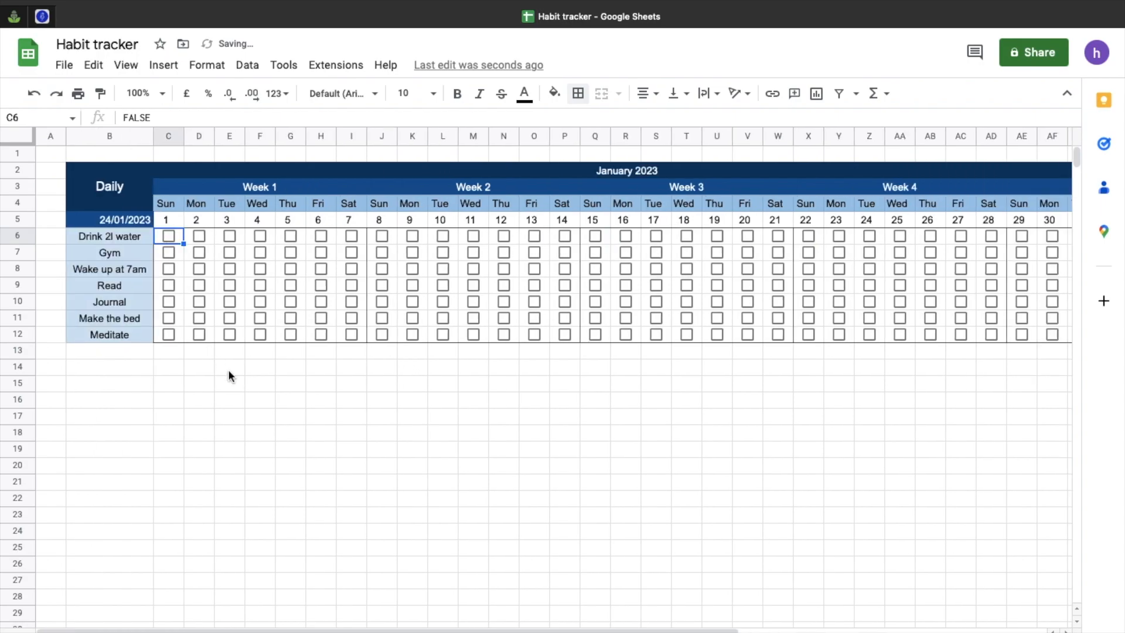
# Step: Add an outer border around the habit names in B6:B12
pyautogui.moveTo(129, 239); pyautogui.dragTo(131, 333)
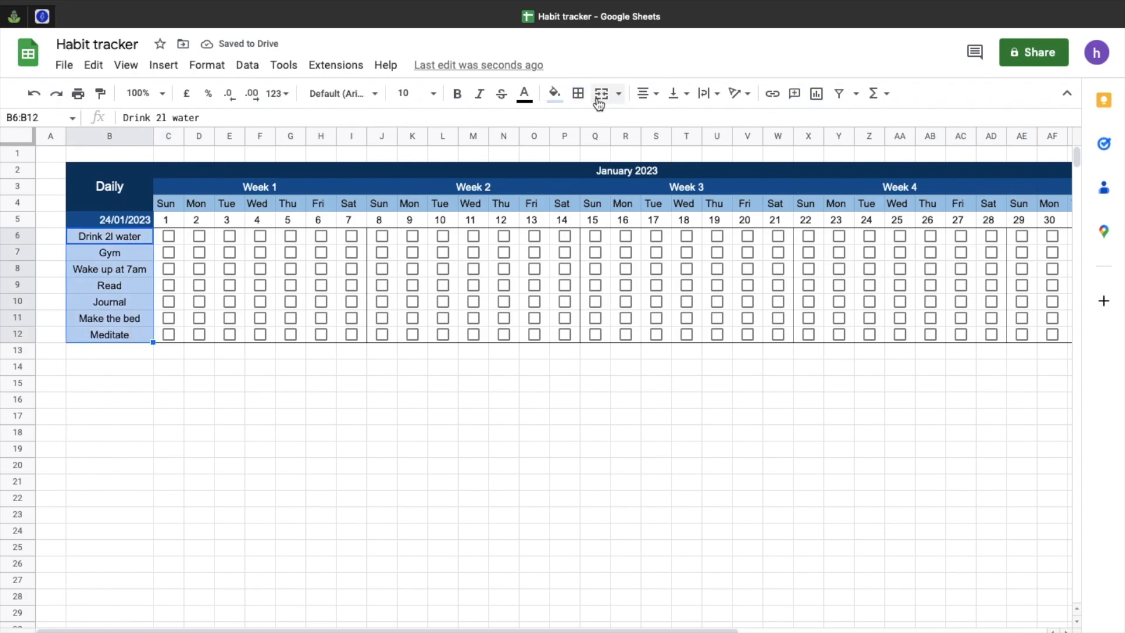
pyautogui.click(577, 93)
pyautogui.click(668, 123)
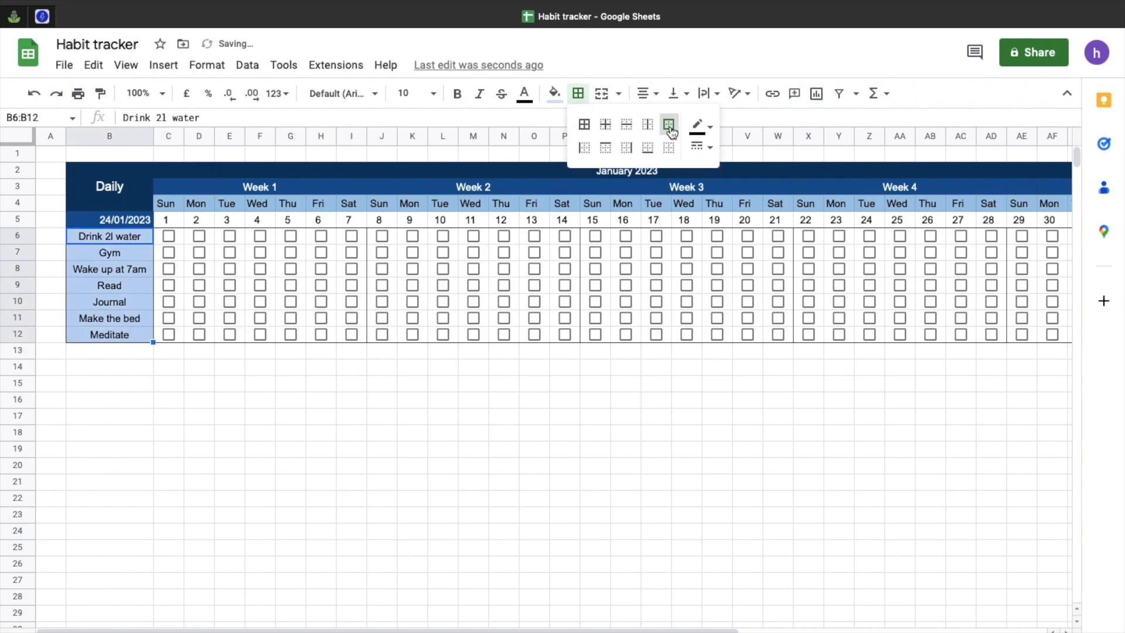
pyautogui.click(512, 382)
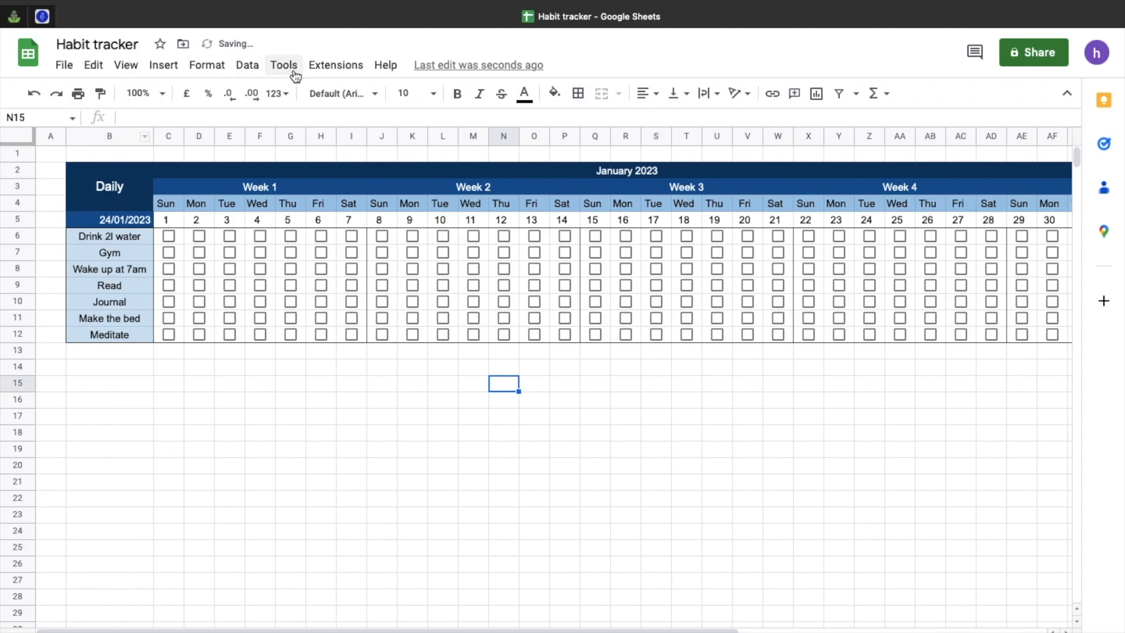
# Step: Hide the sheet's gridlines
pyautogui.click(126, 66)
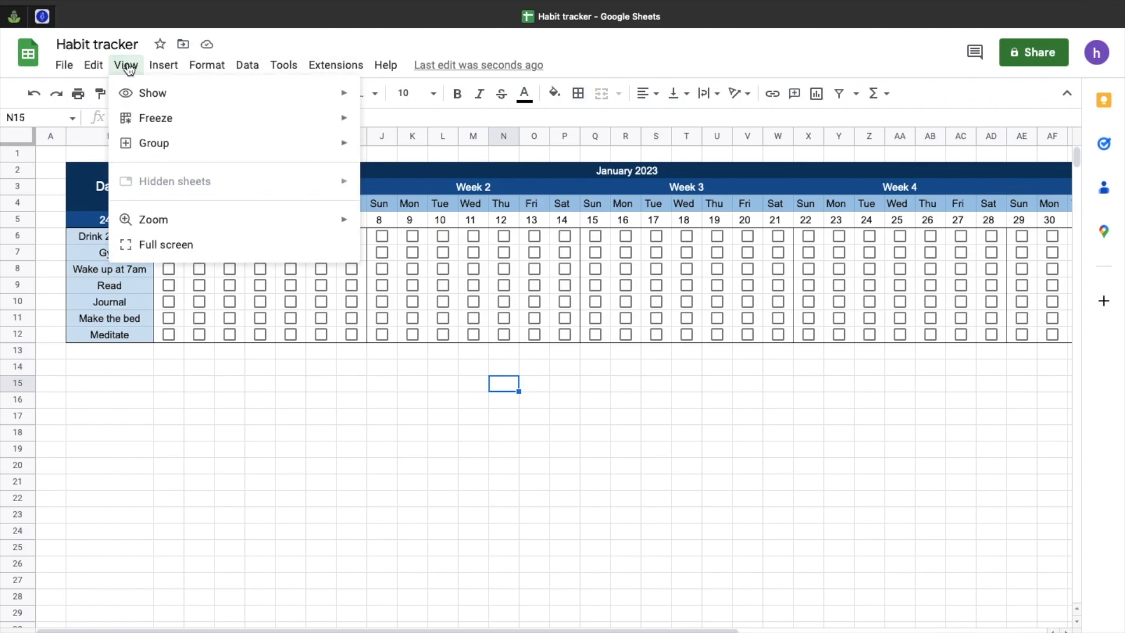
pyautogui.moveTo(161, 98)
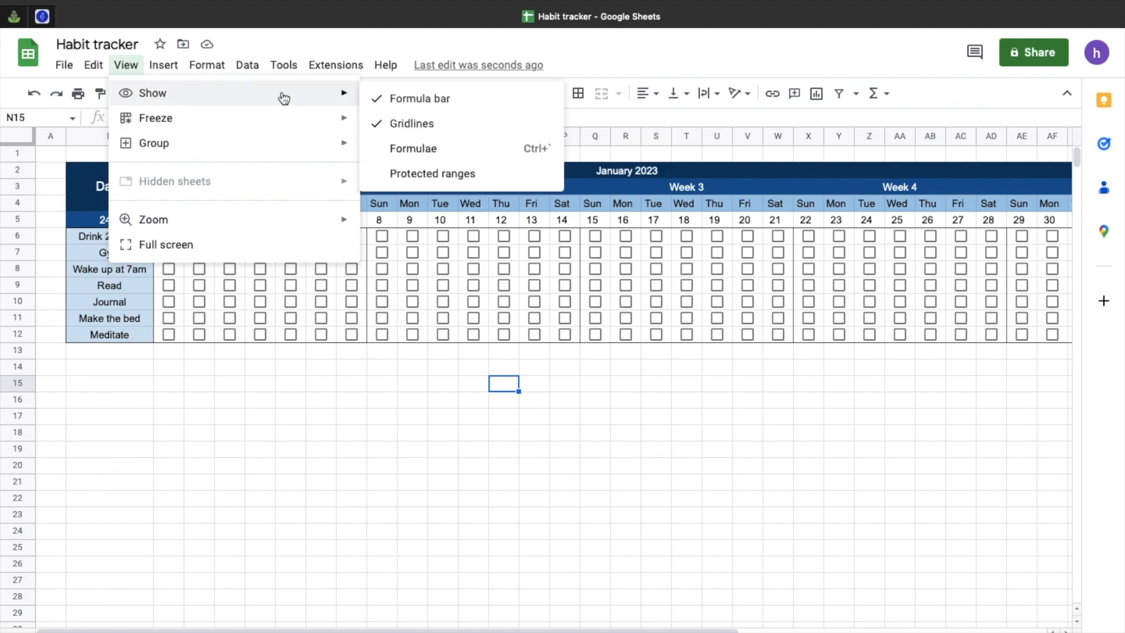
pyautogui.click(414, 125)
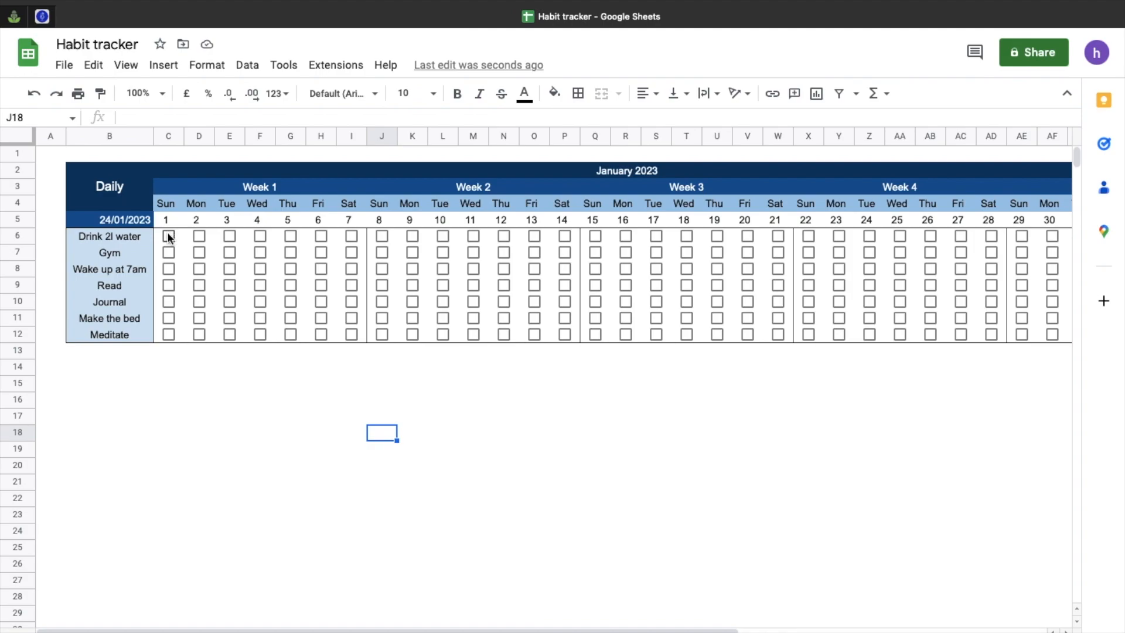
# Step: Add grey dotted inner borders to the week 1 tick boxes in C6:I12, and leave C6 unticked
pyautogui.moveTo(167, 231); pyautogui.dragTo(356, 333)
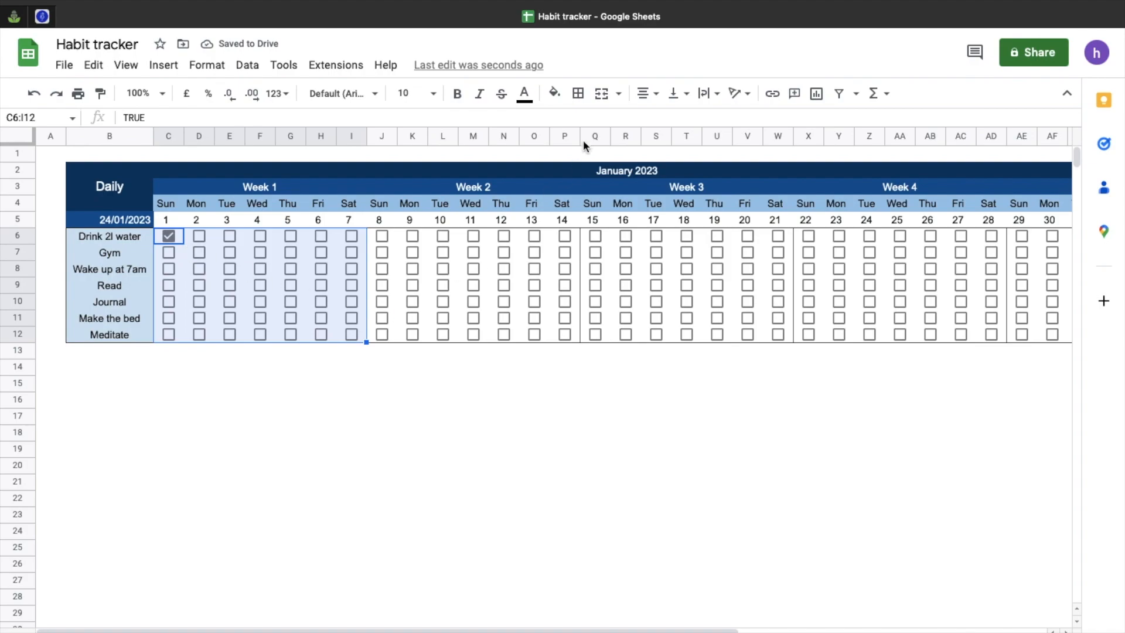
pyautogui.click(580, 95)
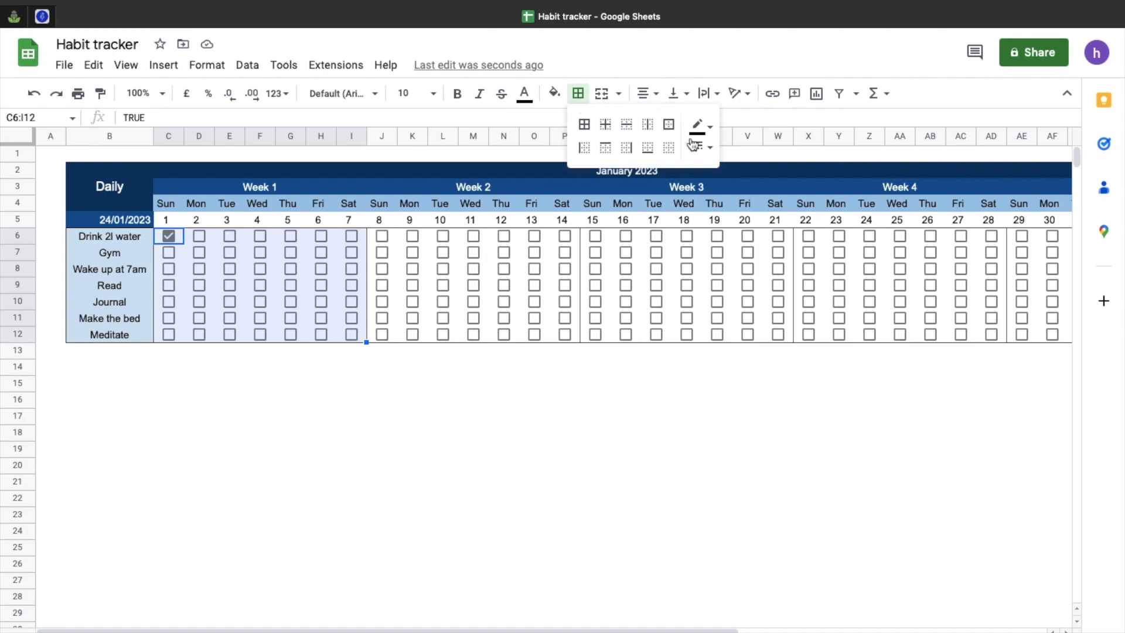
pyautogui.click(707, 151)
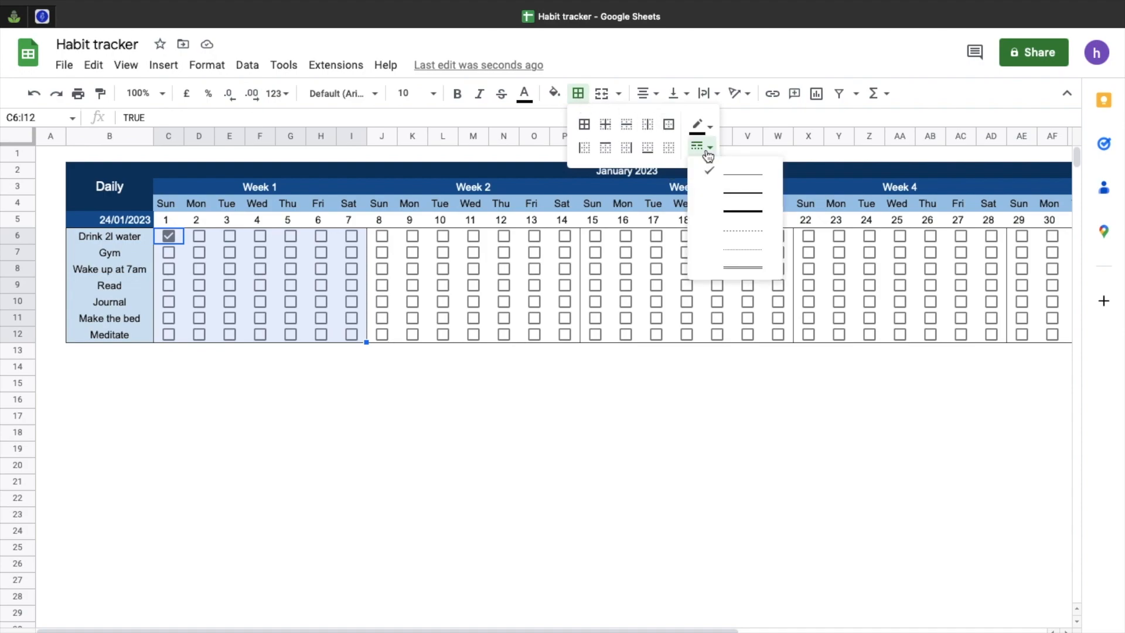
pyautogui.click(735, 237)
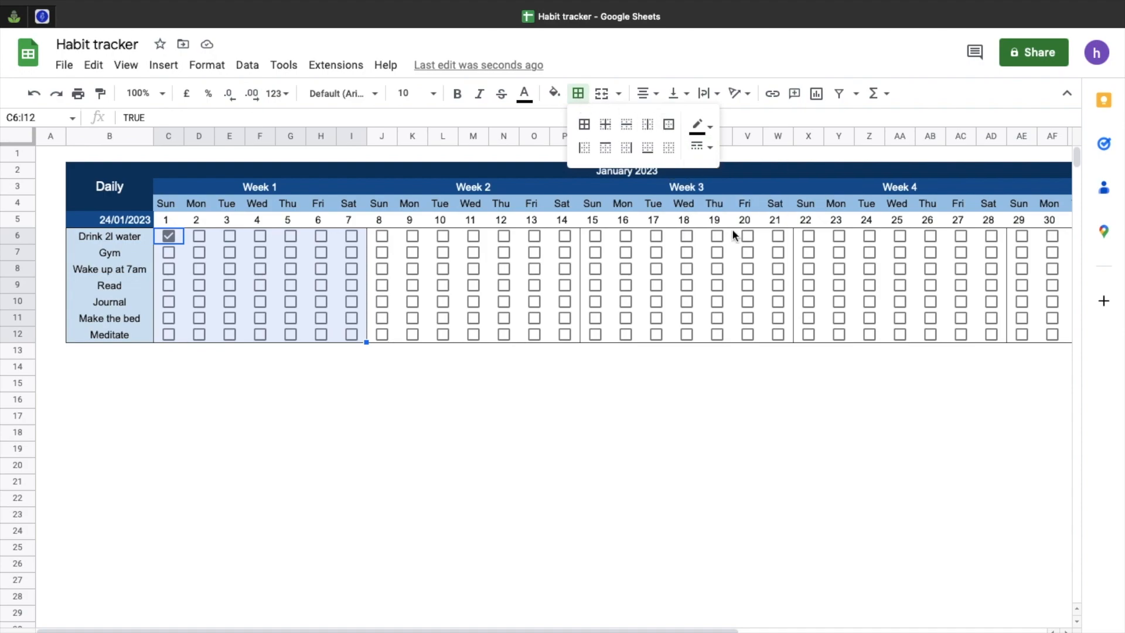
pyautogui.click(710, 127)
pyautogui.click(740, 182)
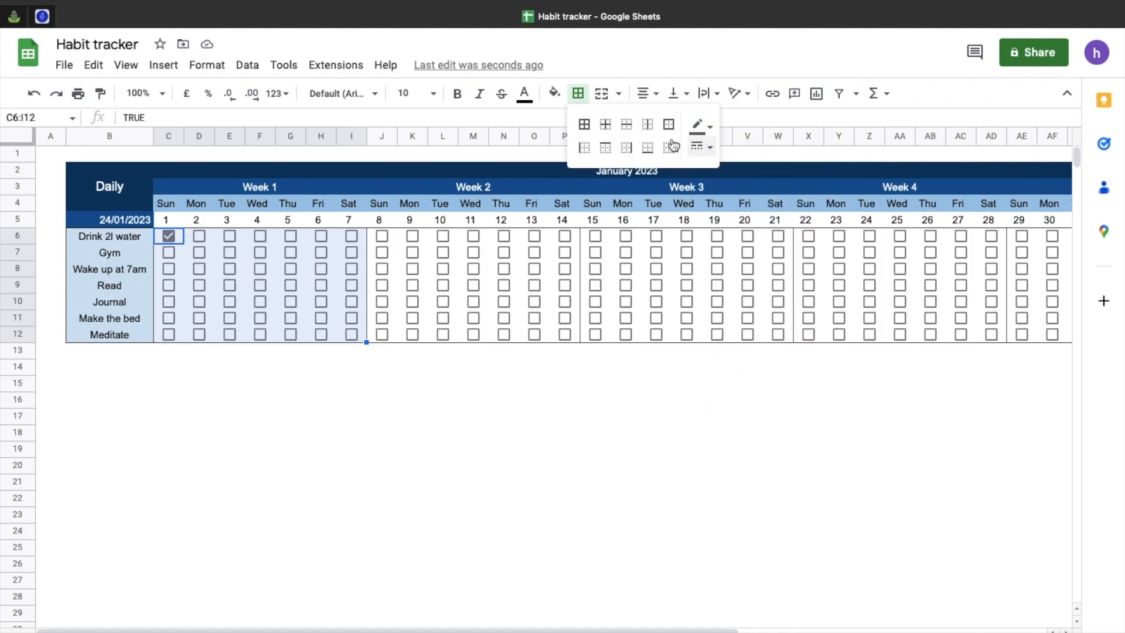
pyautogui.click(606, 126)
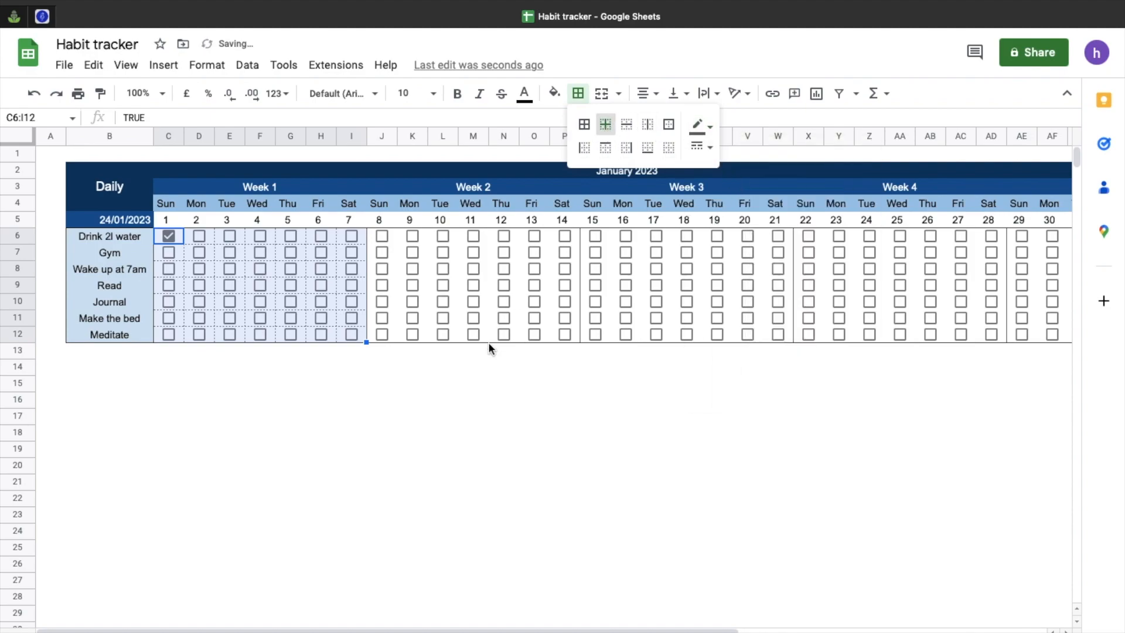
pyautogui.click(474, 386)
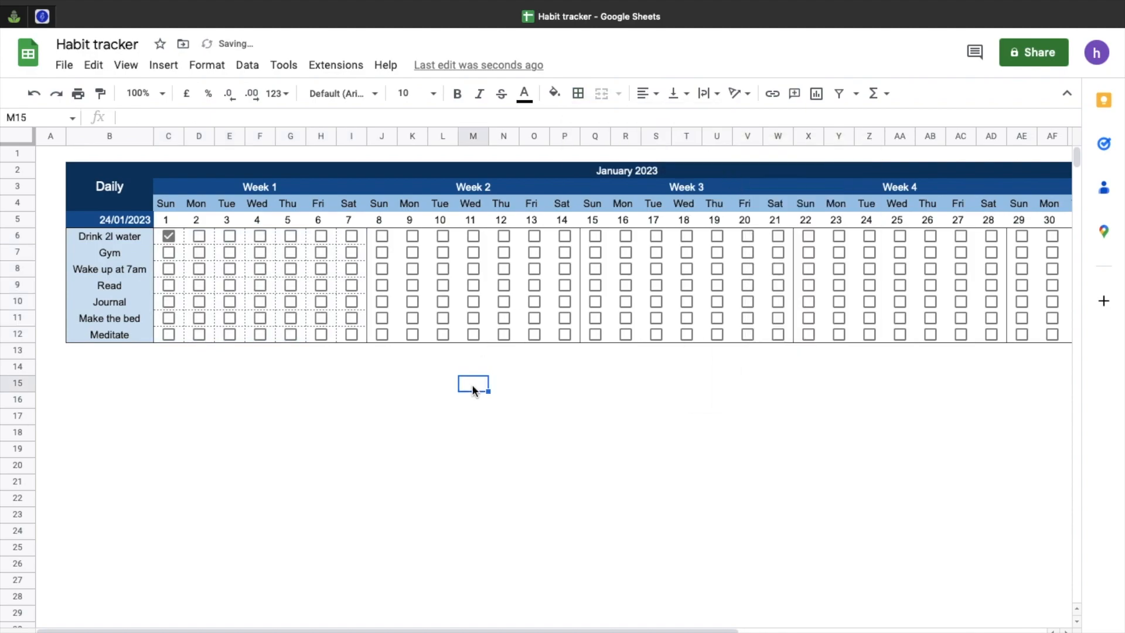
pyautogui.click(169, 235)
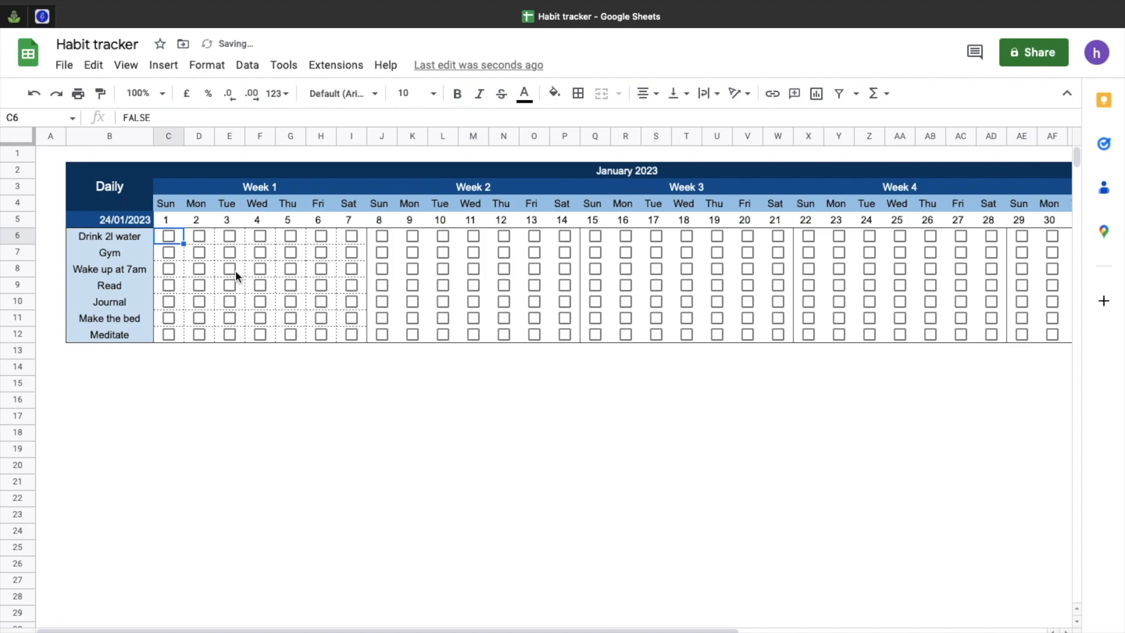
# Step: Copy the formatting of the week 1 tick boxes in C6:I12 onto the tick boxes of weeks 2 to 4 in J6:AD12
pyautogui.moveTo(168, 235); pyautogui.dragTo(359, 331)
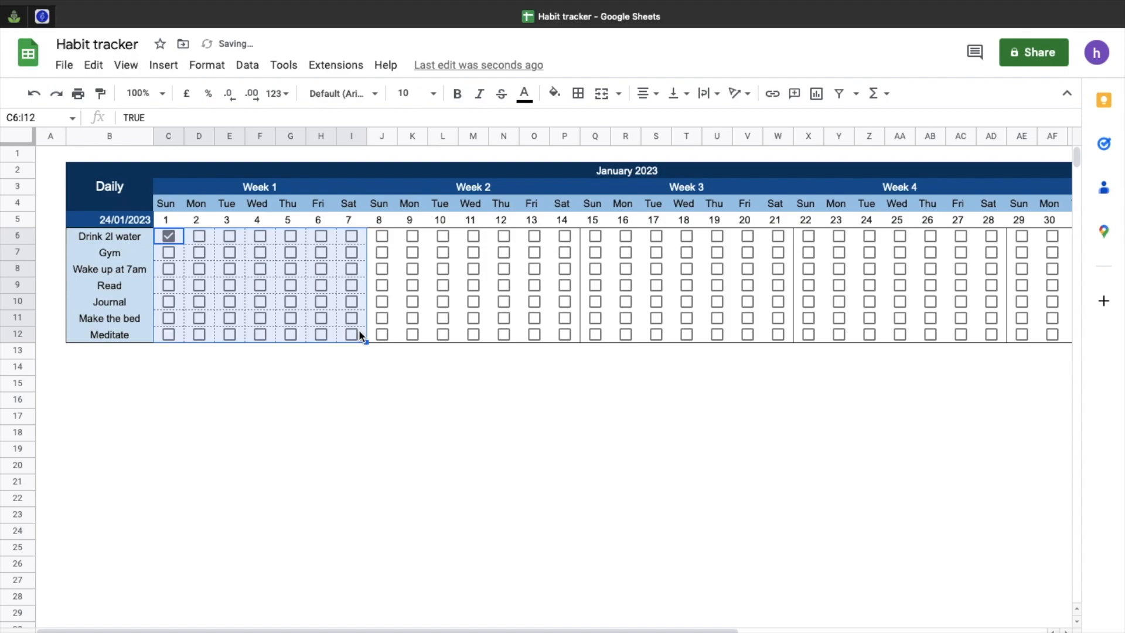
pyautogui.click(100, 93)
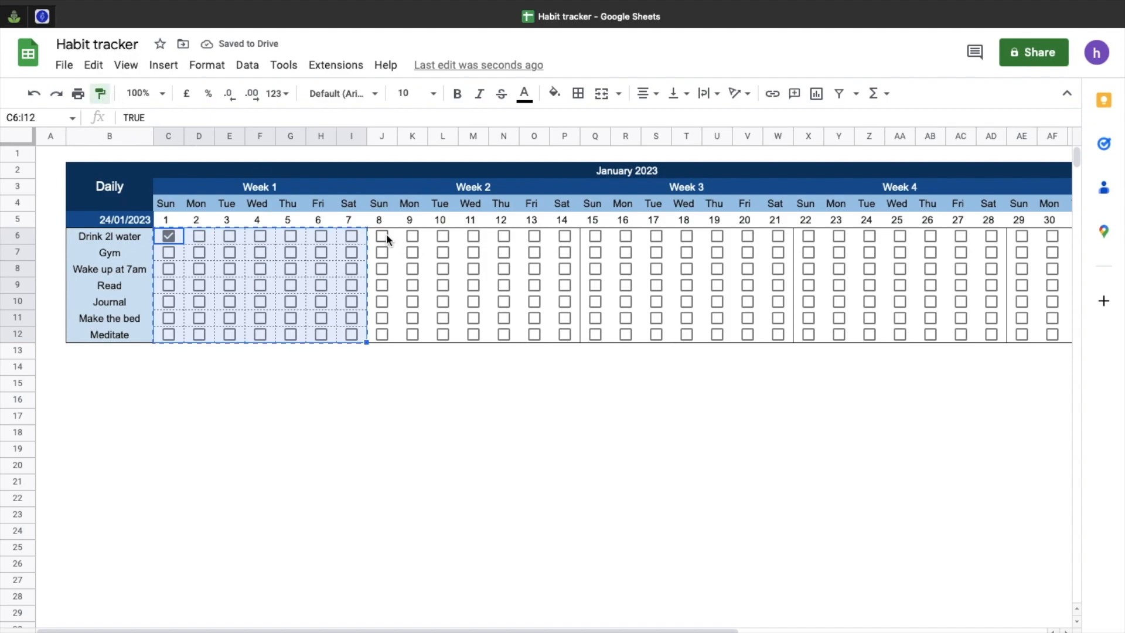
pyautogui.moveTo(387, 237); pyautogui.dragTo(1057, 332)
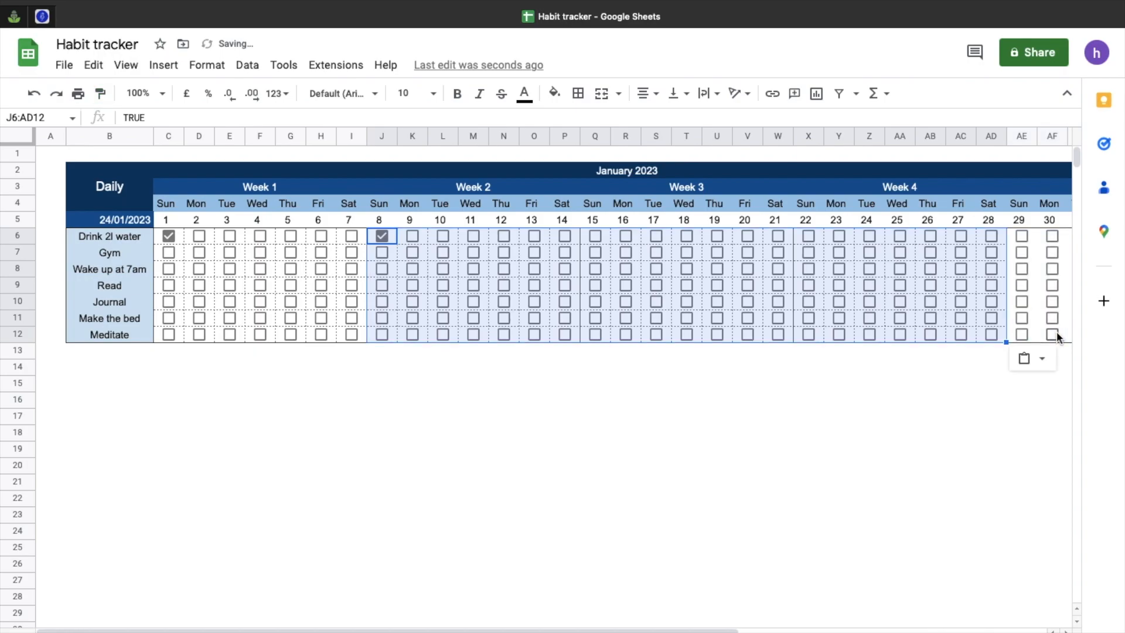
pyautogui.click(924, 357)
pyautogui.click(713, 432)
# Step: Add dotted inner borders to the tick boxes for days 29 to 31 in AE6:AG12
pyautogui.hscroll(6, 706, 434)
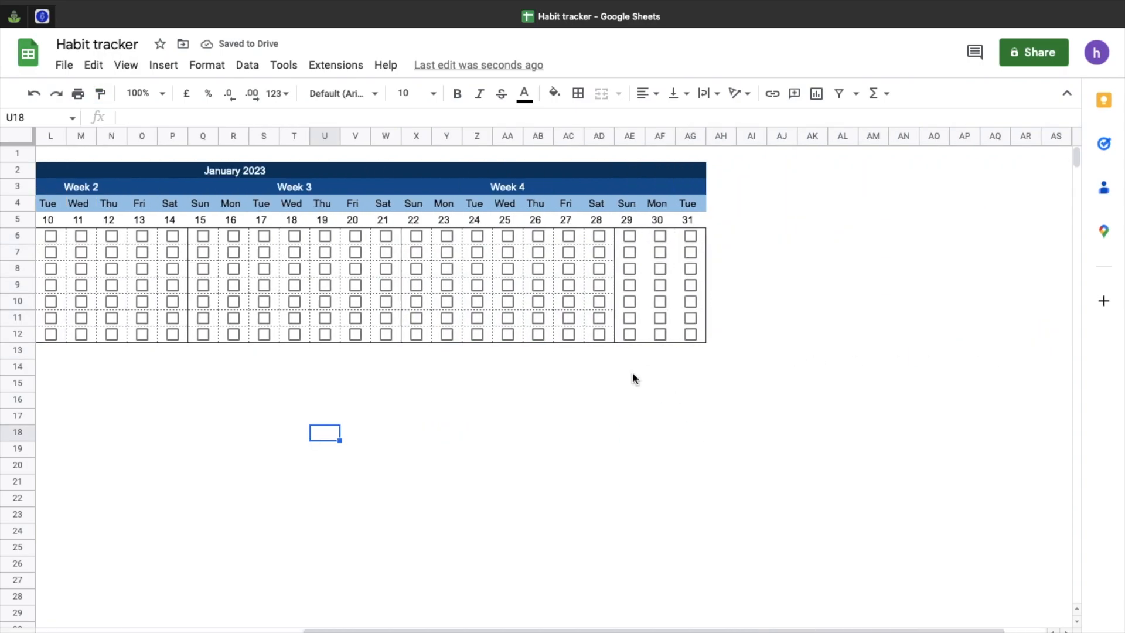
pyautogui.click(629, 235)
pyautogui.moveTo(662, 266); pyautogui.dragTo(698, 331)
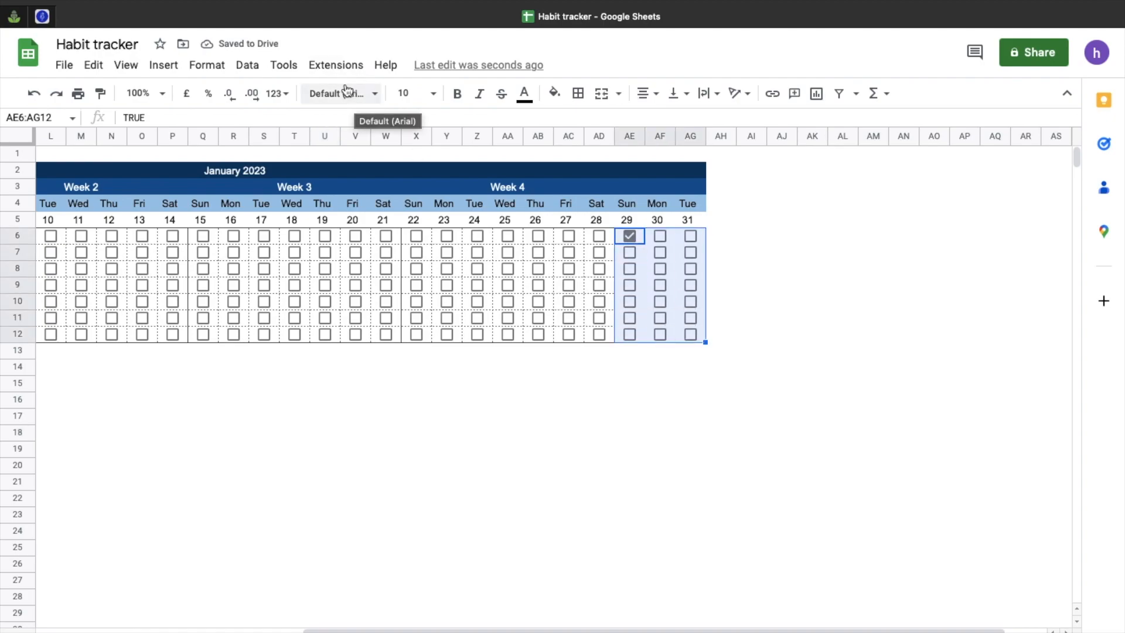
pyautogui.click(577, 93)
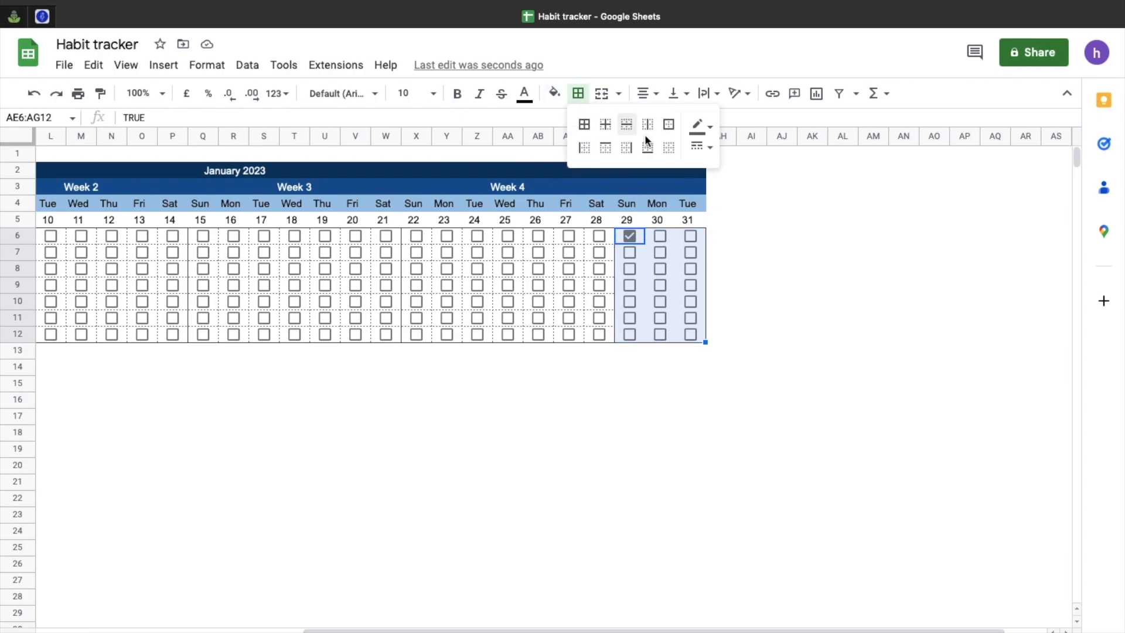
pyautogui.click(605, 125)
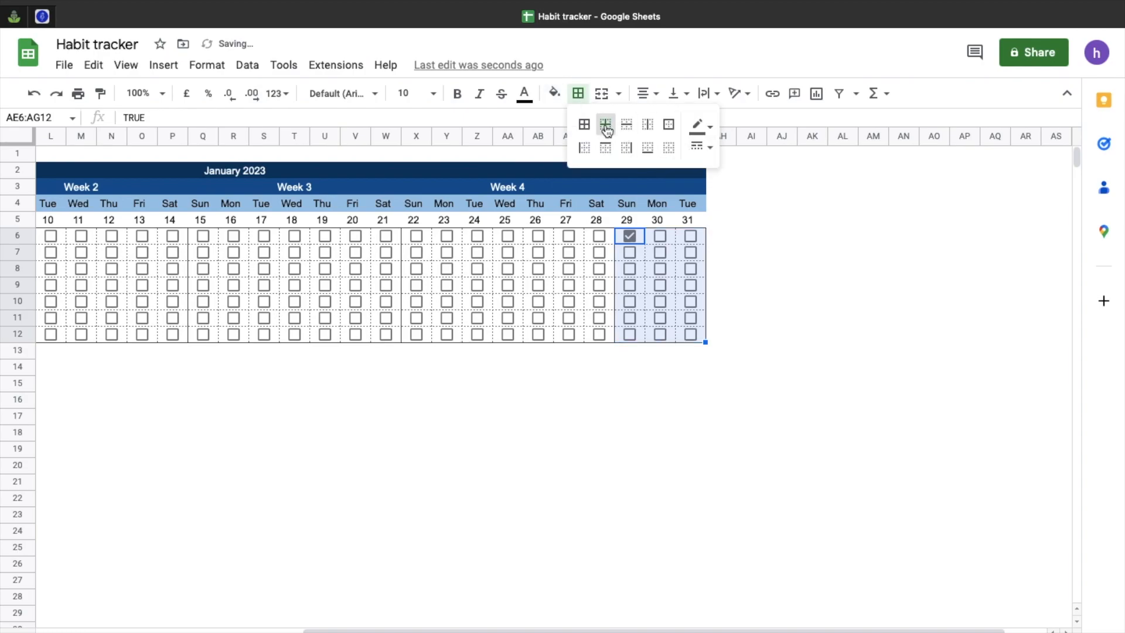
pyautogui.click(772, 305)
# Step: Untick the accidentally ticked boxes in AE6, J6 and C6
pyautogui.hscroll(-10, 521, 416)
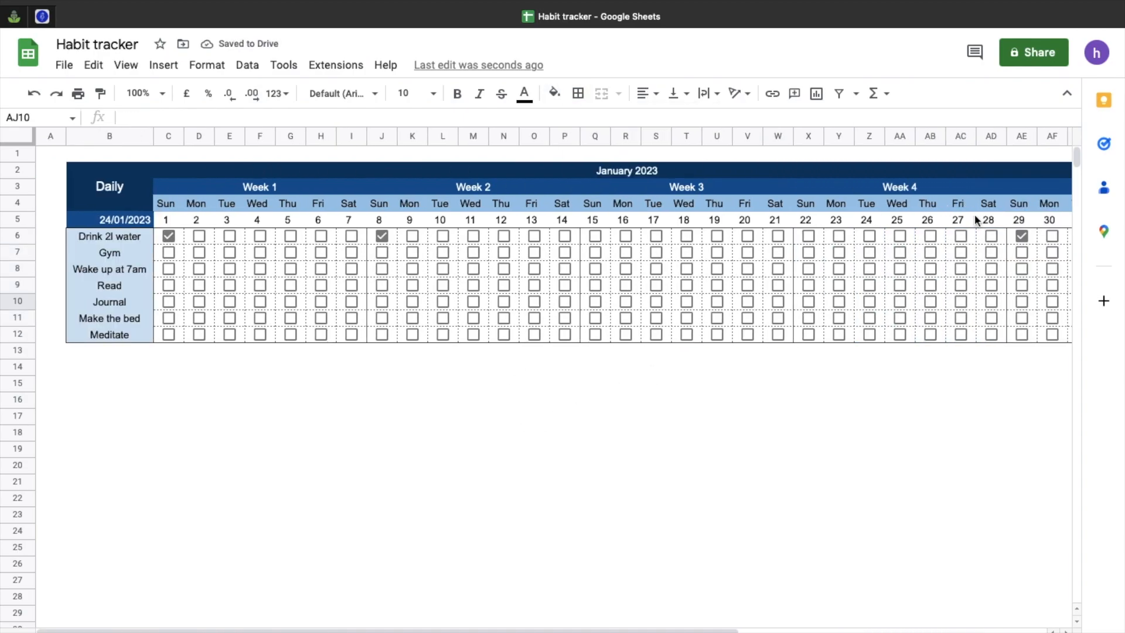
pyautogui.click(1025, 237)
pyautogui.click(381, 235)
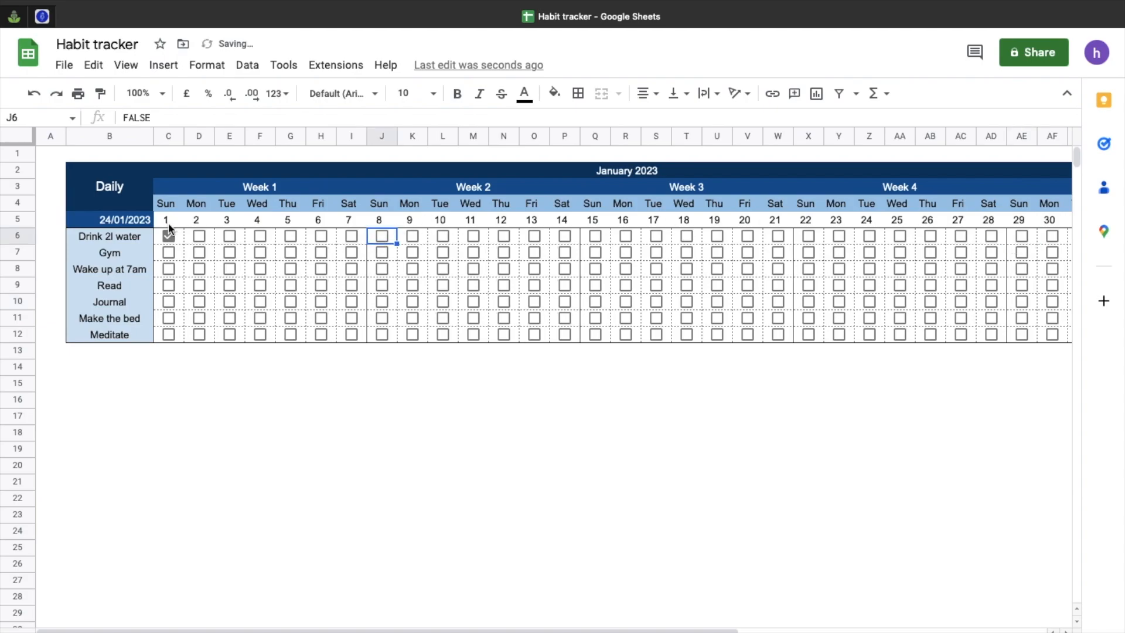
pyautogui.click(169, 236)
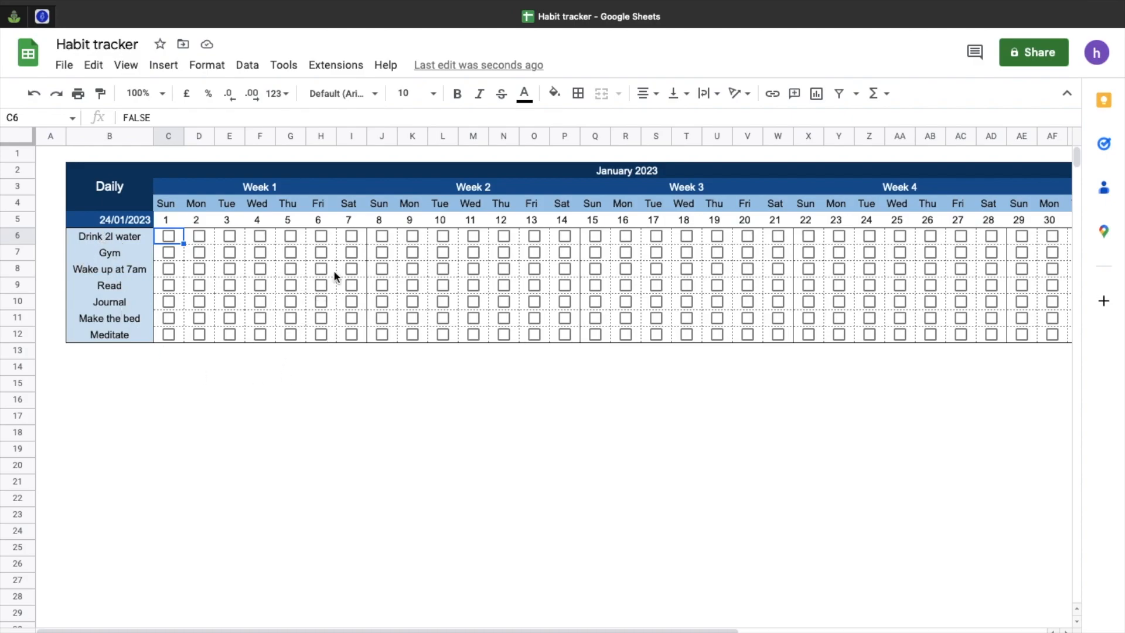
# Step: Add an outer border around the week 1 headings in C3:I5 with the current dotted grey line
pyautogui.moveTo(346, 189); pyautogui.dragTo(344, 221)
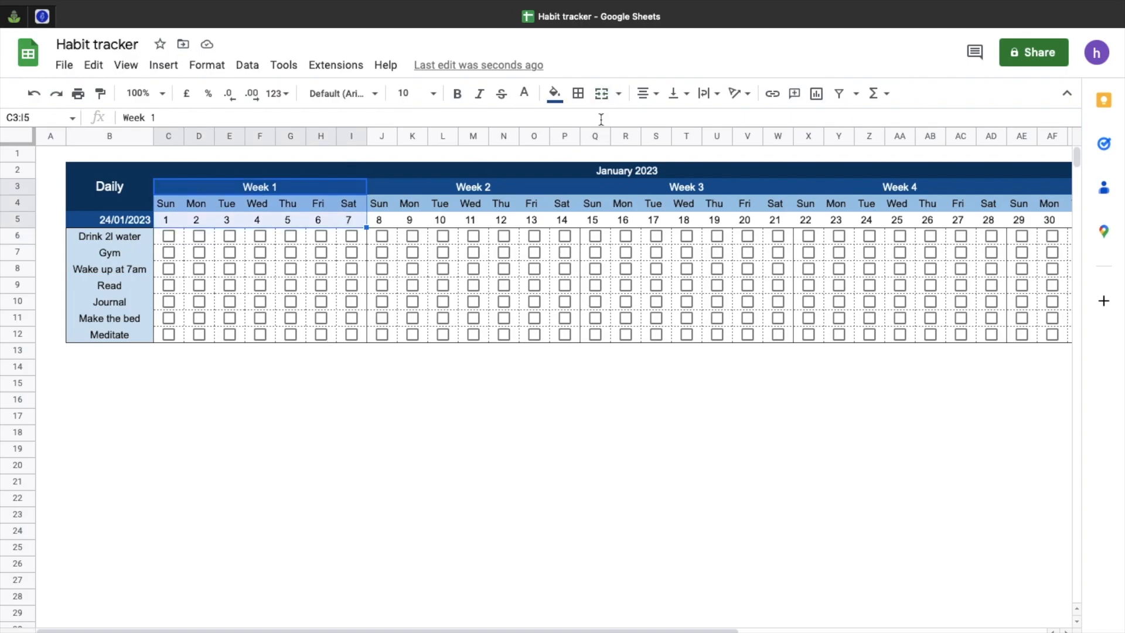
pyautogui.click(578, 94)
pyautogui.click(668, 124)
pyautogui.click(573, 270)
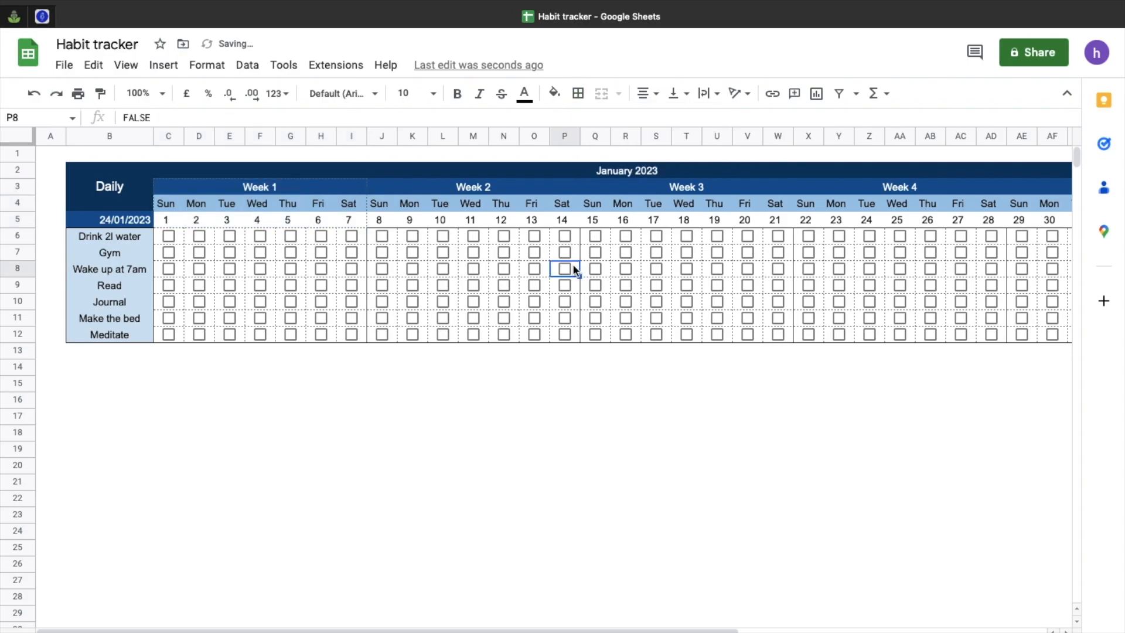
# Step: Add a thin solid black outer border around the week 1 headings in C3:I5
pyautogui.moveTo(344, 183); pyautogui.dragTo(353, 212)
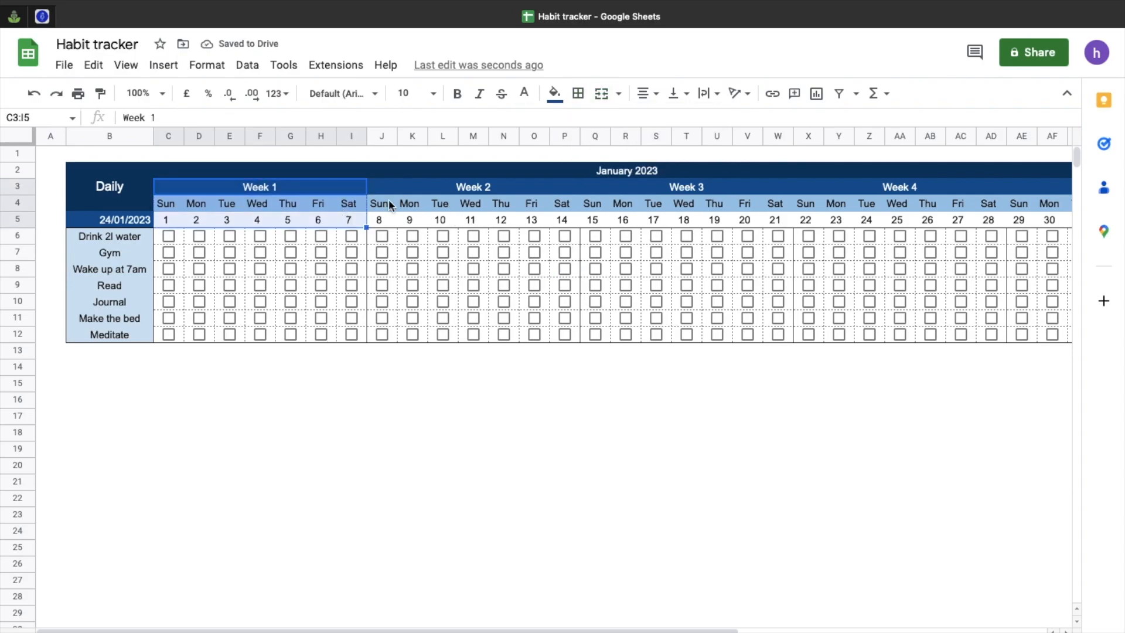
pyautogui.click(578, 95)
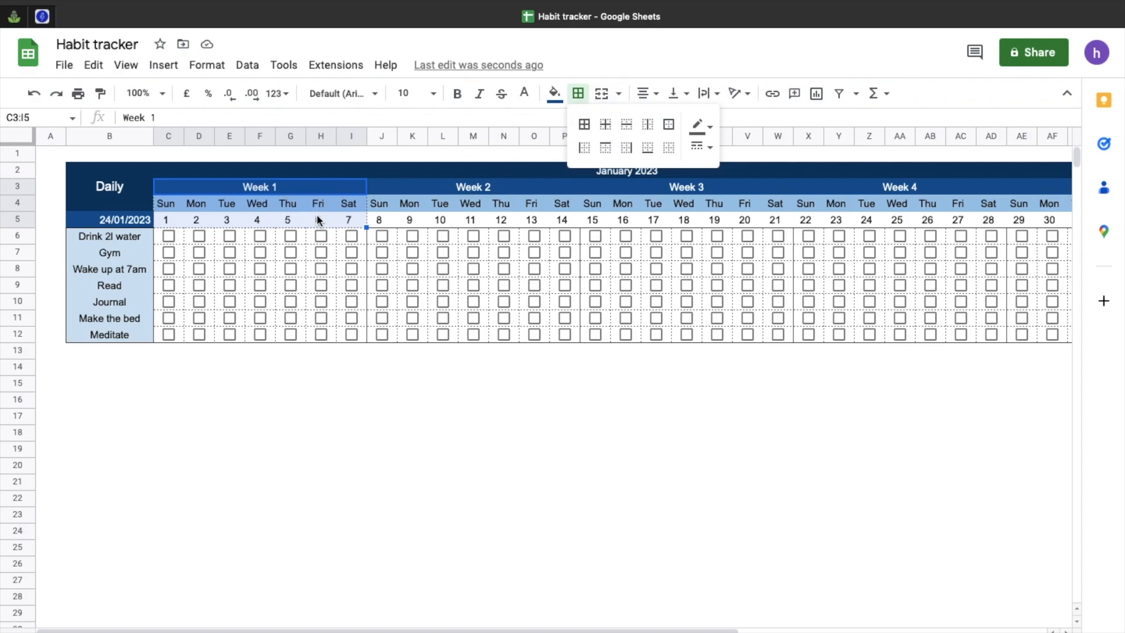
pyautogui.click(709, 129)
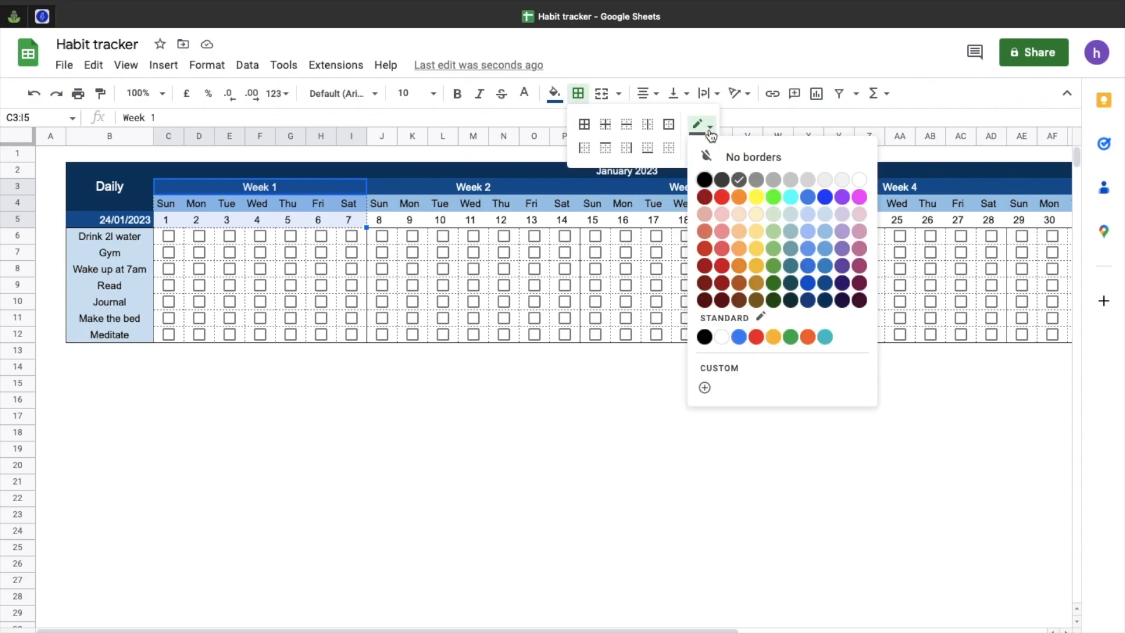
pyautogui.click(707, 183)
pyautogui.click(706, 147)
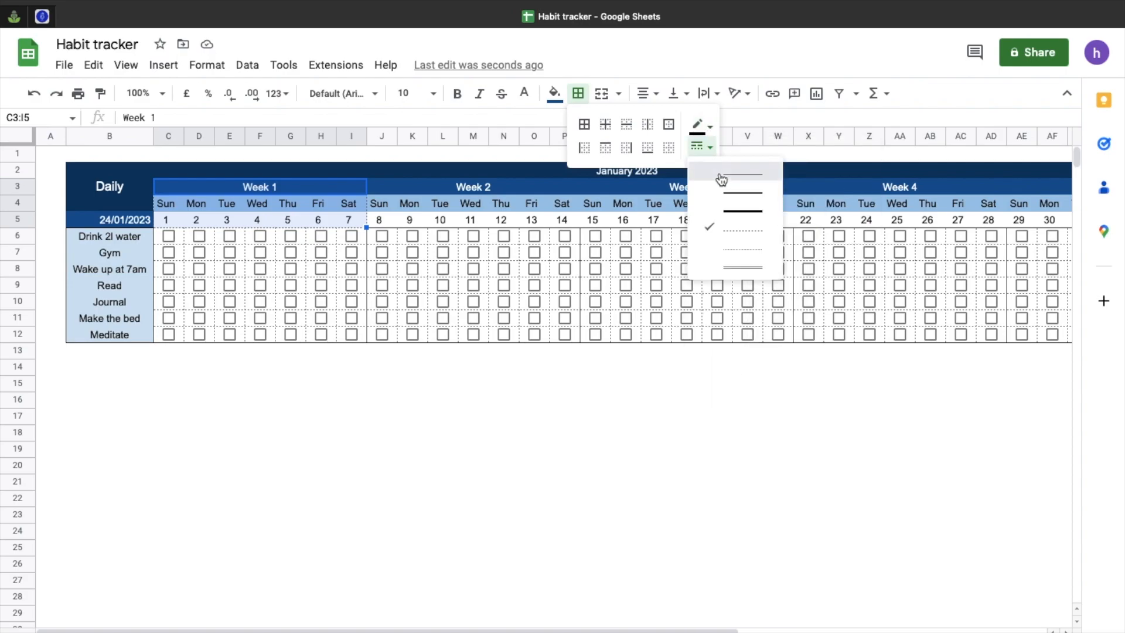
pyautogui.click(721, 179)
pyautogui.click(668, 131)
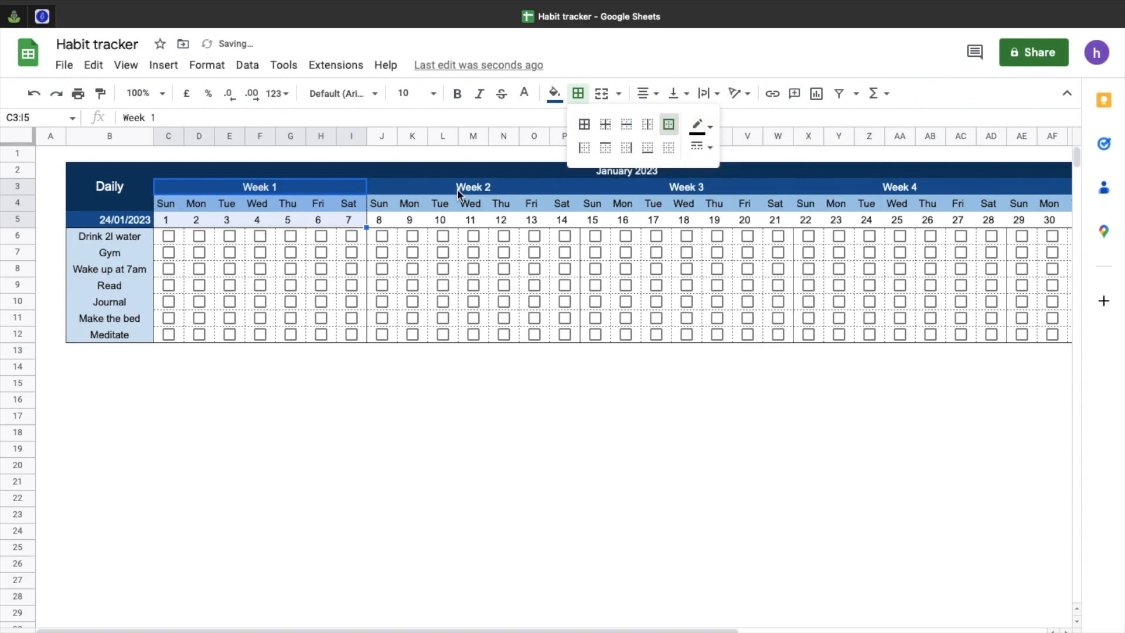
# Step: Add solid black outer borders around the week 2 headings in J3:P5 and the week 3 headings in Q3:W5
pyautogui.click(437, 193)
pyautogui.moveTo(395, 186); pyautogui.dragTo(395, 216)
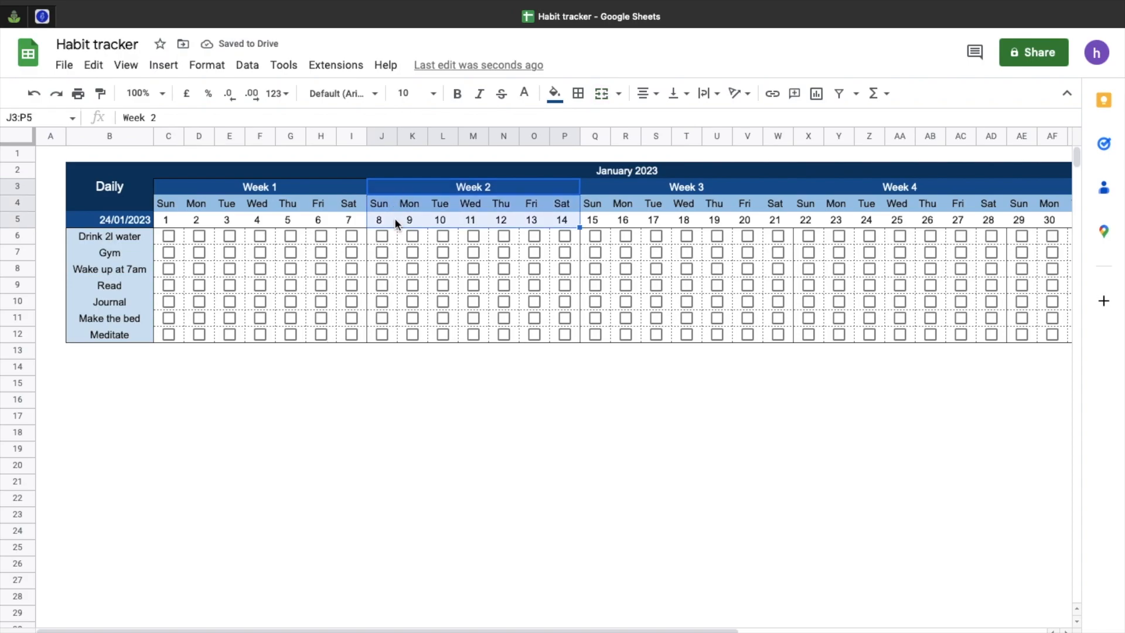
pyautogui.click(578, 93)
pyautogui.click(669, 125)
pyautogui.click(655, 185)
pyautogui.moveTo(655, 185); pyautogui.dragTo(656, 219)
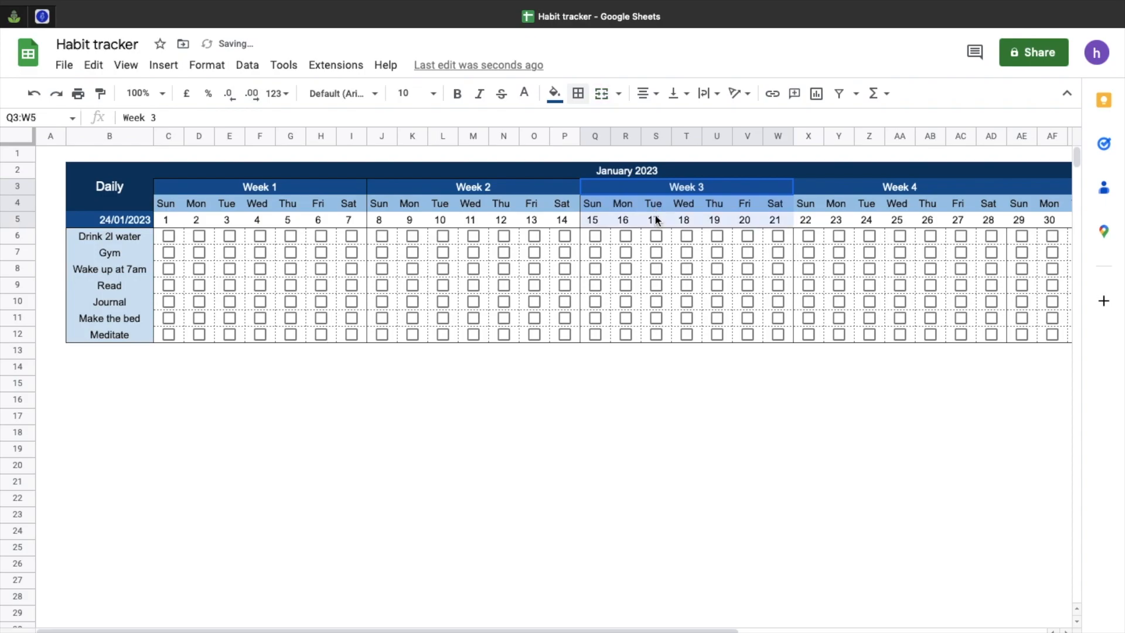
pyautogui.click(578, 93)
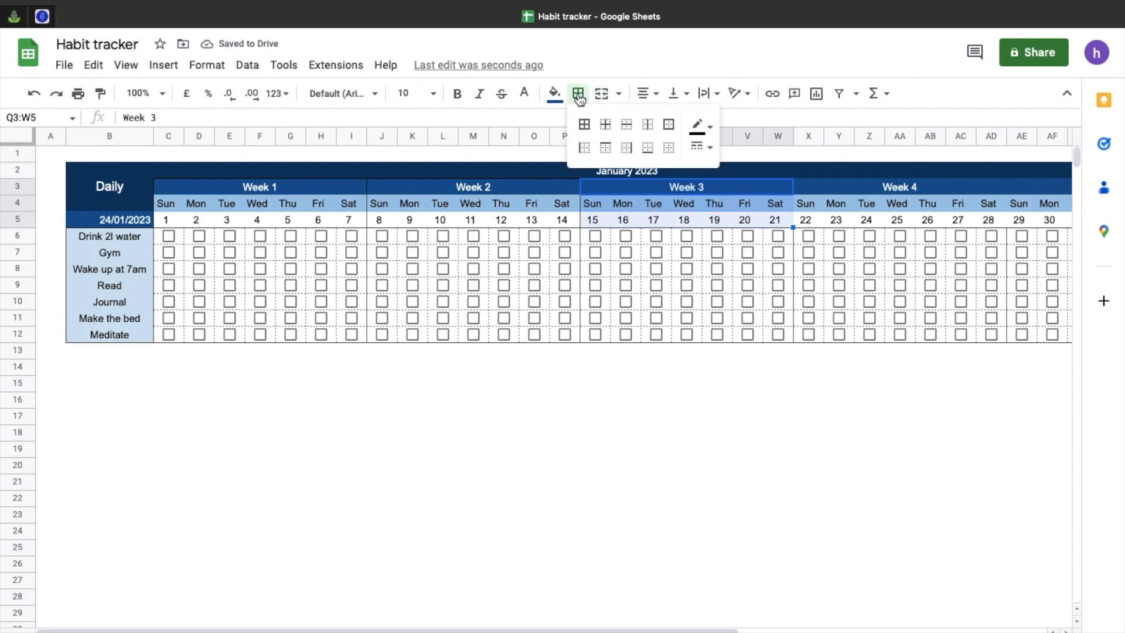
pyautogui.click(669, 124)
# Step: Add solid black outer borders around the week 4 headings in X3:AD5 and the headings for days 29 to 31 in AE3:AG5
pyautogui.moveTo(853, 186); pyautogui.dragTo(853, 214)
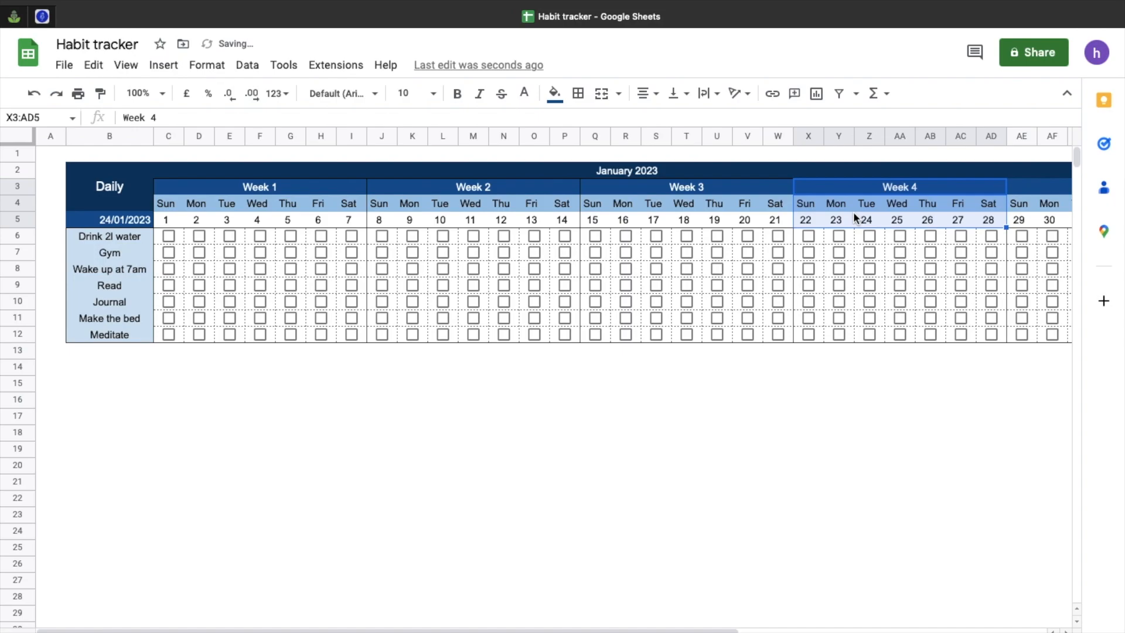
pyautogui.click(577, 94)
pyautogui.click(669, 125)
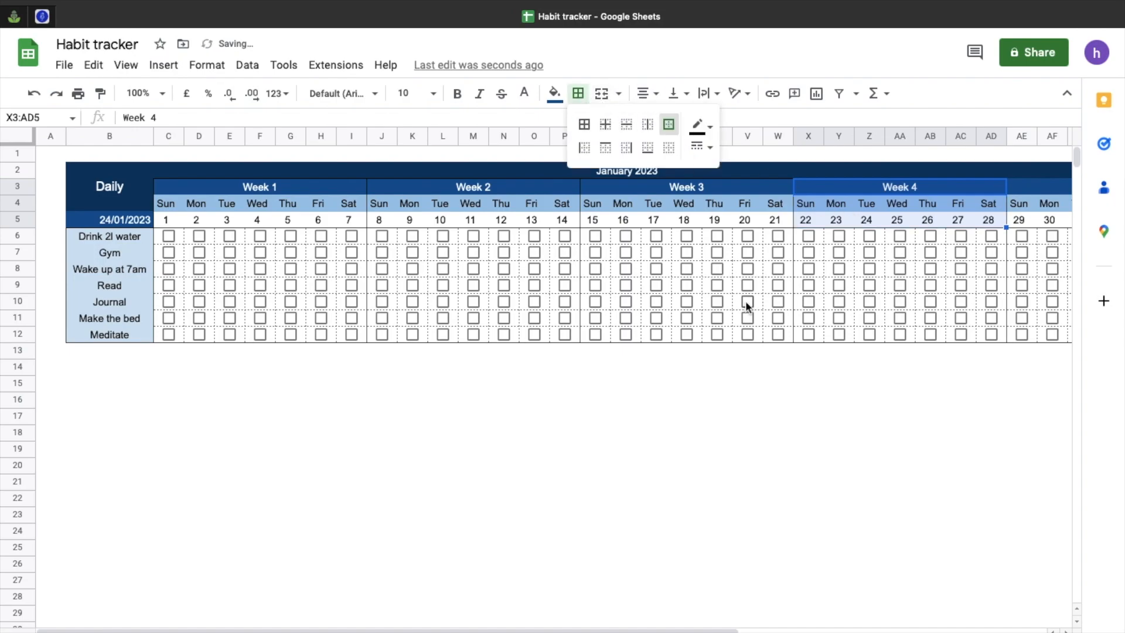
pyautogui.click(765, 449)
pyautogui.hscroll(7, 765, 445)
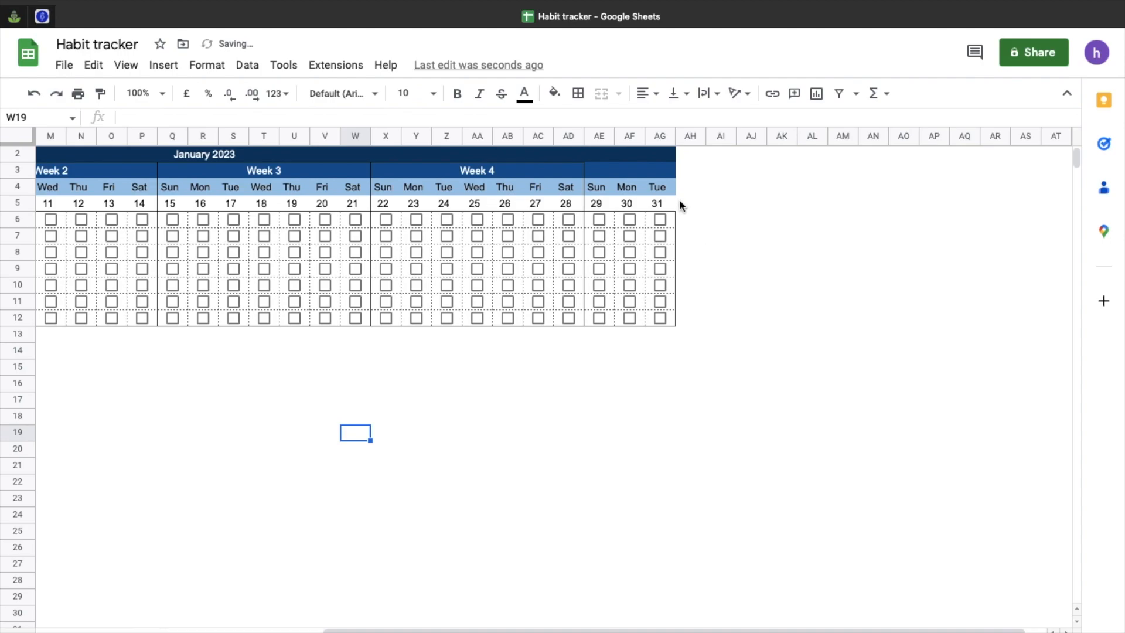
pyautogui.moveTo(603, 170); pyautogui.dragTo(663, 209)
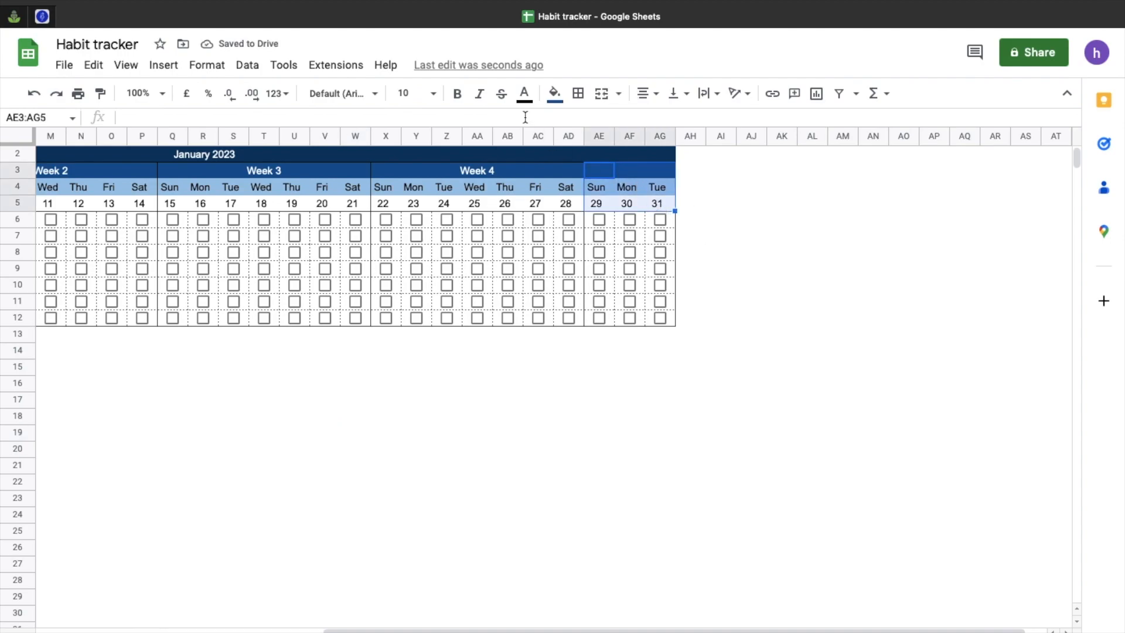
pyautogui.click(578, 94)
pyautogui.click(668, 125)
pyautogui.click(727, 368)
pyautogui.hscroll(-7, 486, 375)
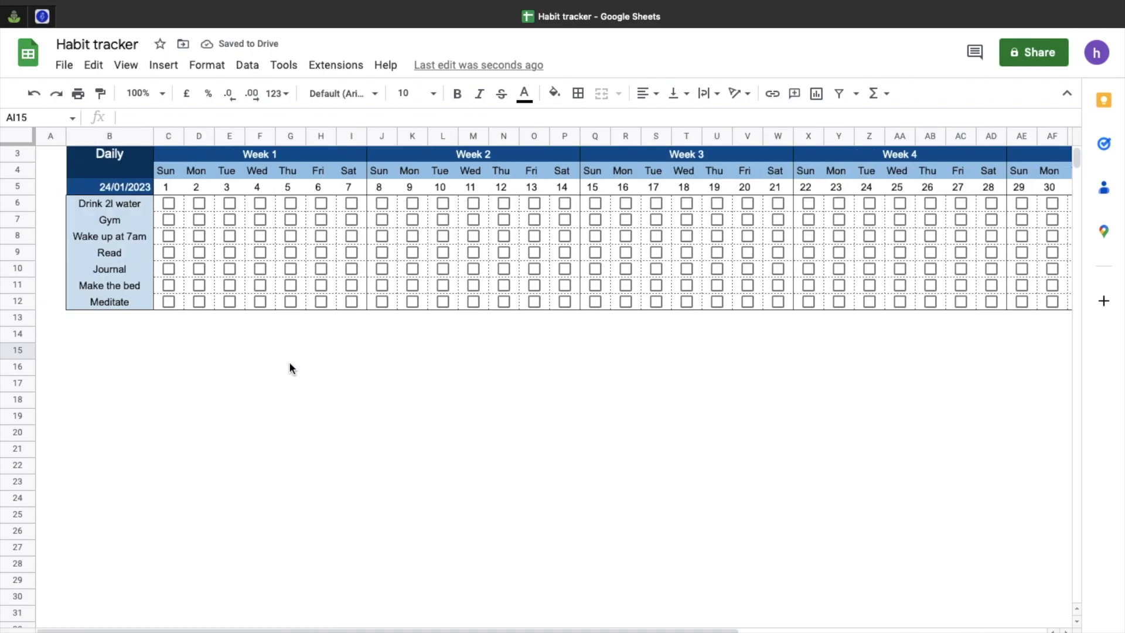
# Step: Tick sample habits for days 1 and 2 in cells C6, C7 and D7:D11
pyautogui.click(125, 329)
pyautogui.click(171, 202)
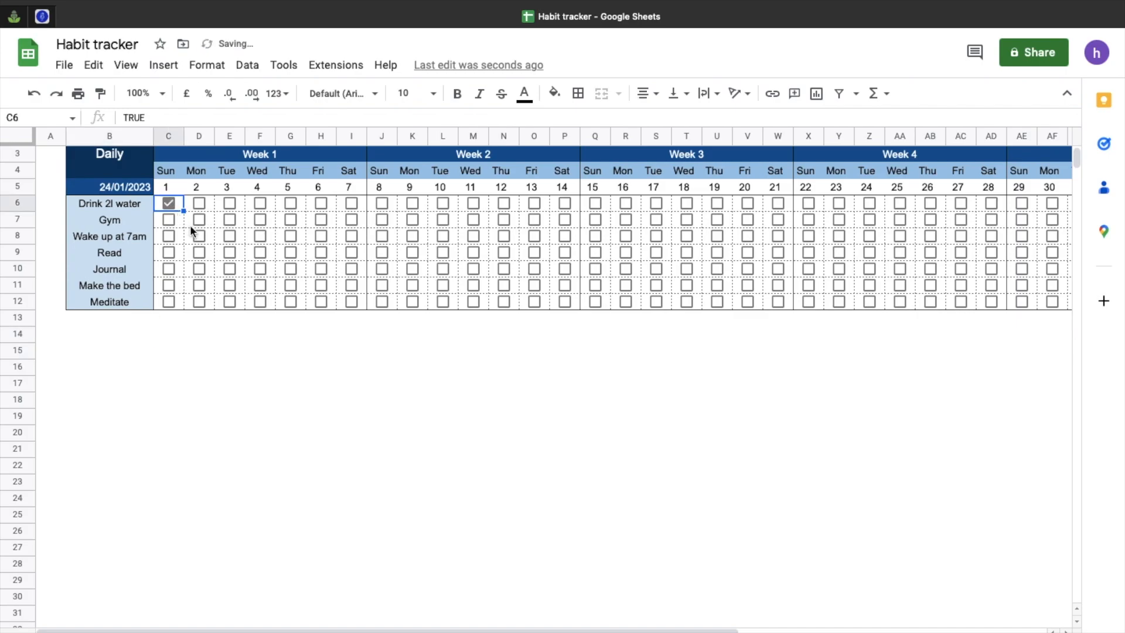
pyautogui.click(160, 224)
pyautogui.click(169, 220)
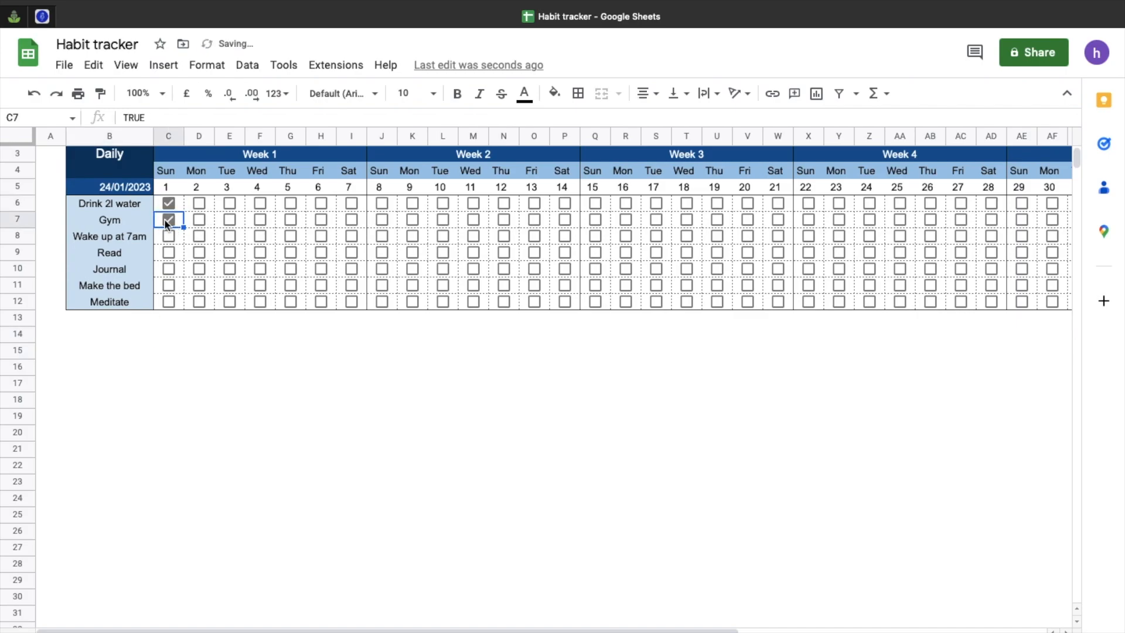
pyautogui.click(199, 221)
pyautogui.click(200, 236)
pyautogui.click(201, 252)
pyautogui.click(202, 269)
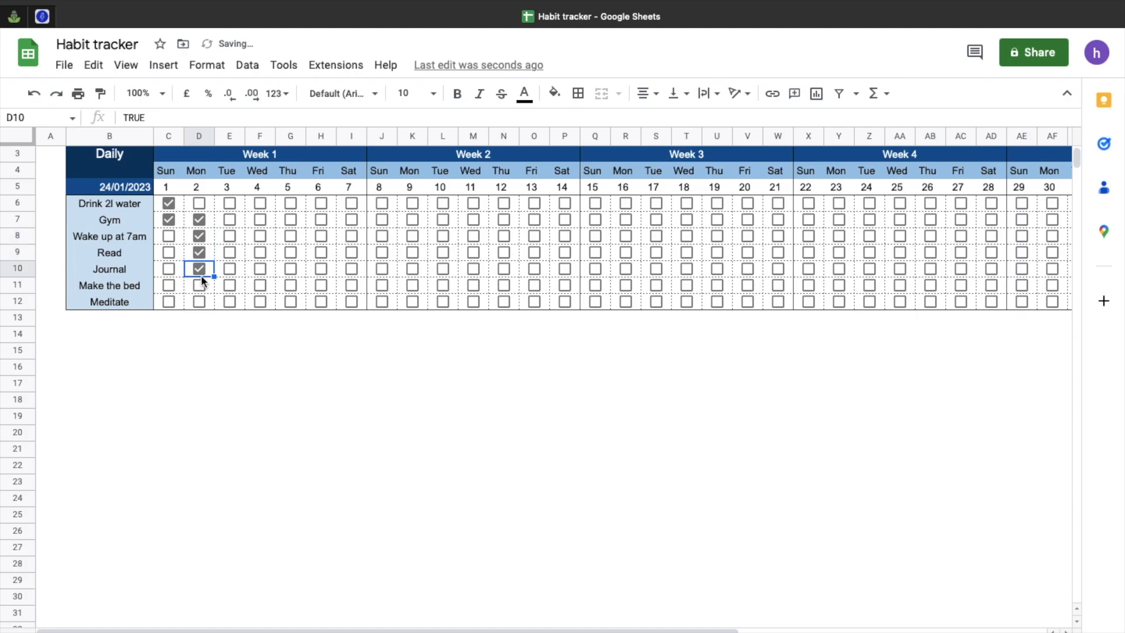
pyautogui.click(200, 285)
# Step: Tick Make the bed and Read for day 3, and Gym, Wake up at 7am, Read and Journal for day 4
pyautogui.click(230, 285)
pyautogui.click(230, 253)
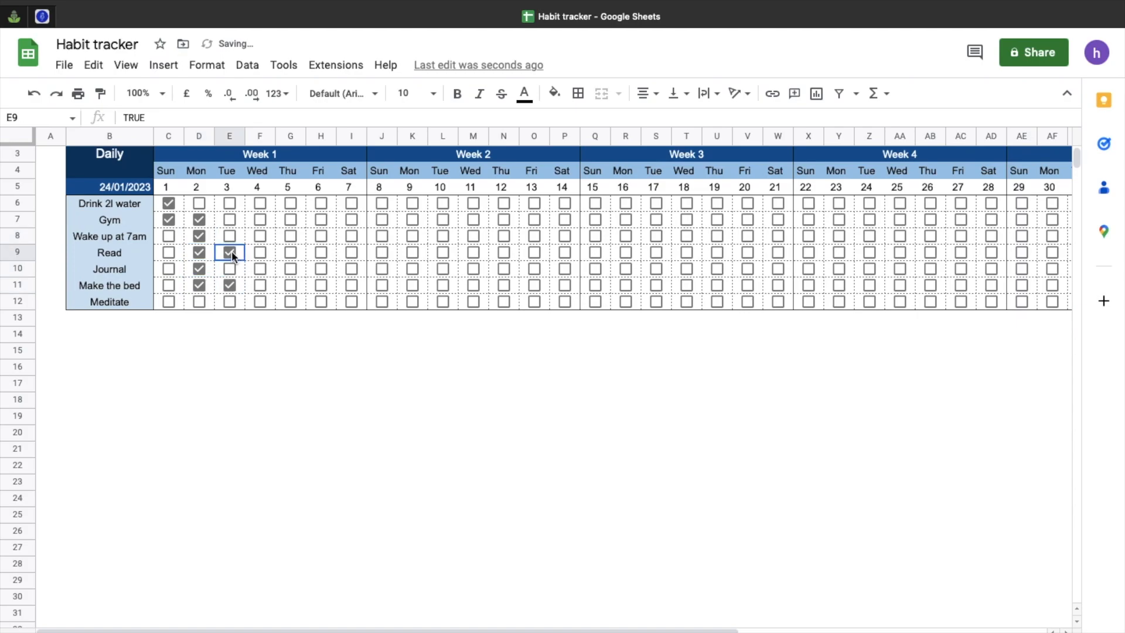
pyautogui.click(263, 221)
pyautogui.click(262, 236)
pyautogui.moveTo(261, 236); pyautogui.dragTo(262, 286)
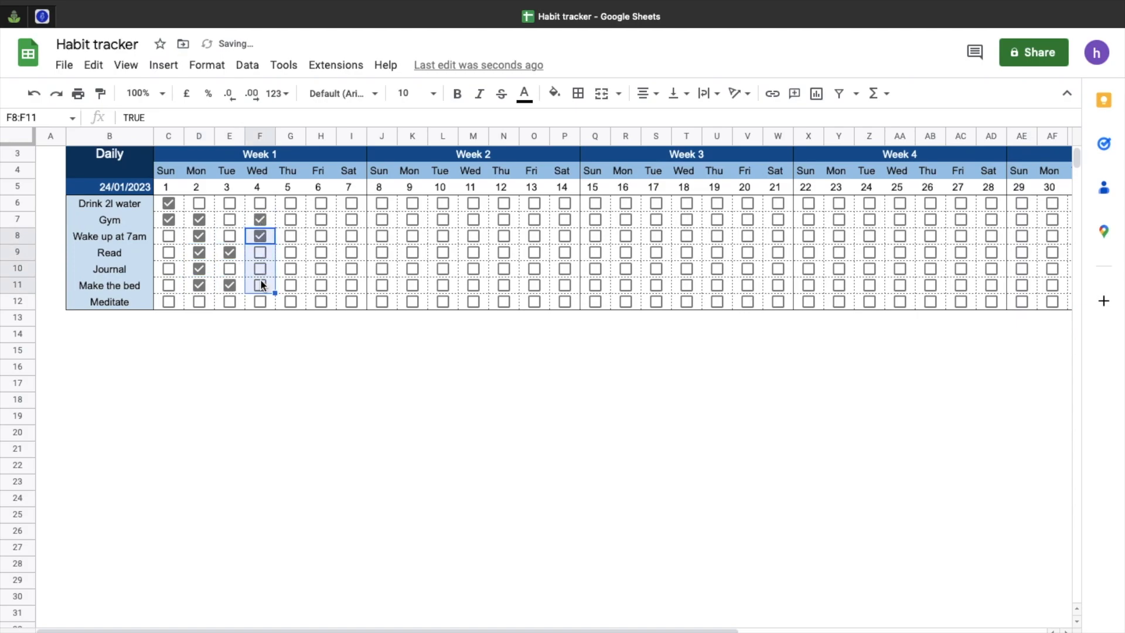
pyautogui.click(262, 252)
pyautogui.click(262, 268)
# Step: Tick all seven habits for day 5 in G6:G12
pyautogui.click(291, 253)
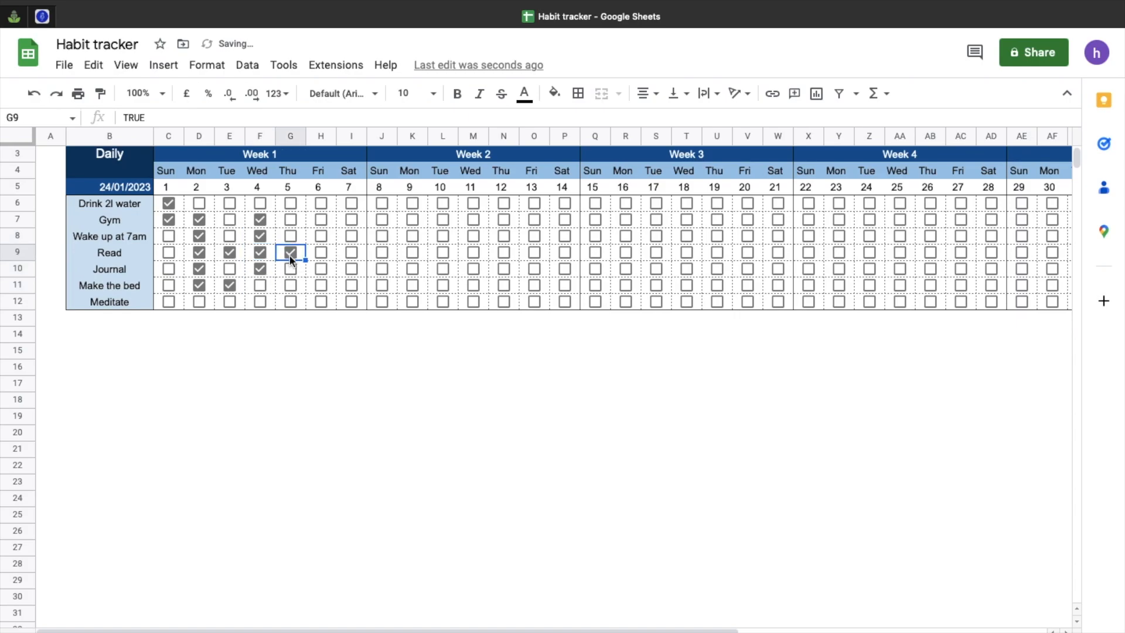
pyautogui.click(290, 274)
pyautogui.click(290, 288)
pyautogui.click(290, 300)
pyautogui.click(291, 204)
pyautogui.click(291, 219)
pyautogui.click(291, 236)
# Step: Tick Wake up at 7am and Read for day 7, and Journal for day 6
pyautogui.click(352, 236)
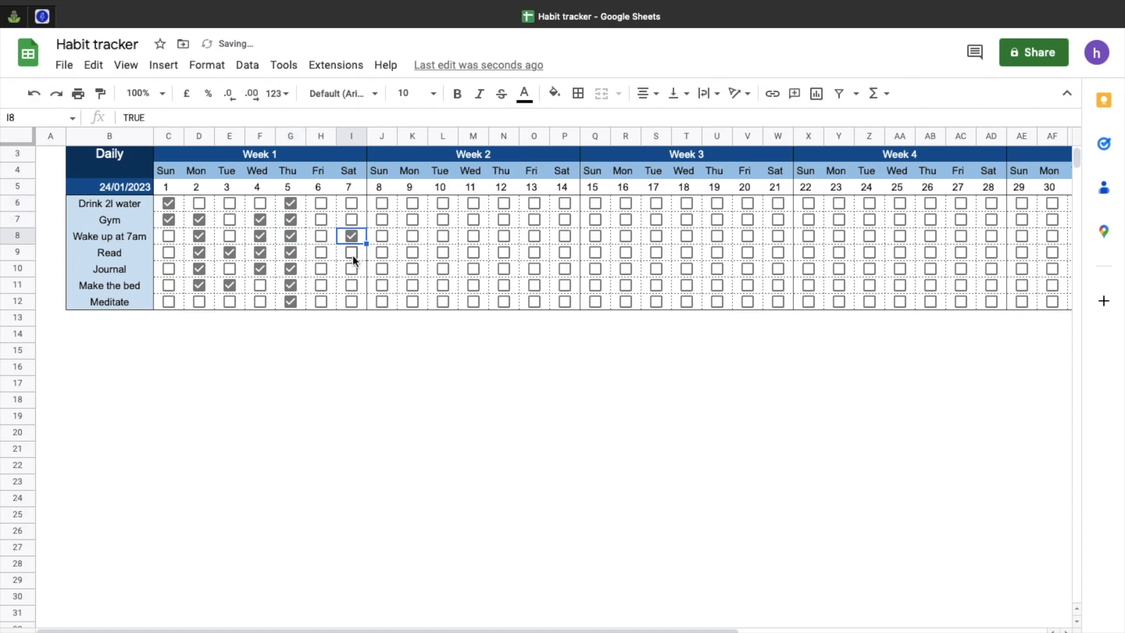
pyautogui.click(352, 253)
pyautogui.click(321, 269)
# Step: Add the summary labels Complete, Incomplete and % Completion in cells B14:B16 below the habit list
pyautogui.click(110, 334)
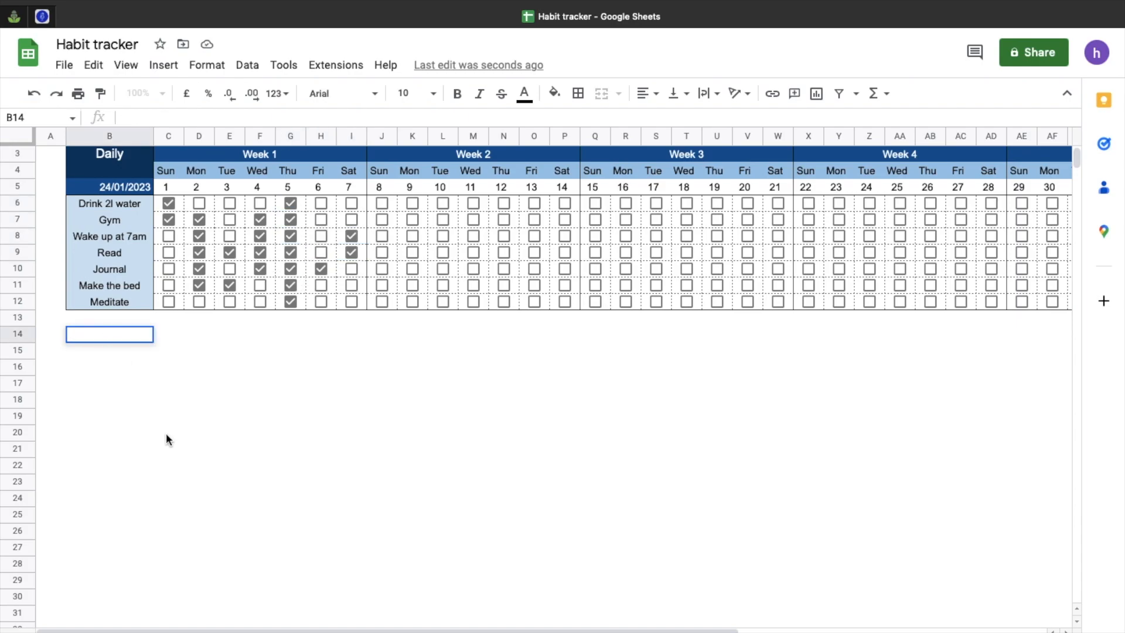
pyautogui.click(238, 355)
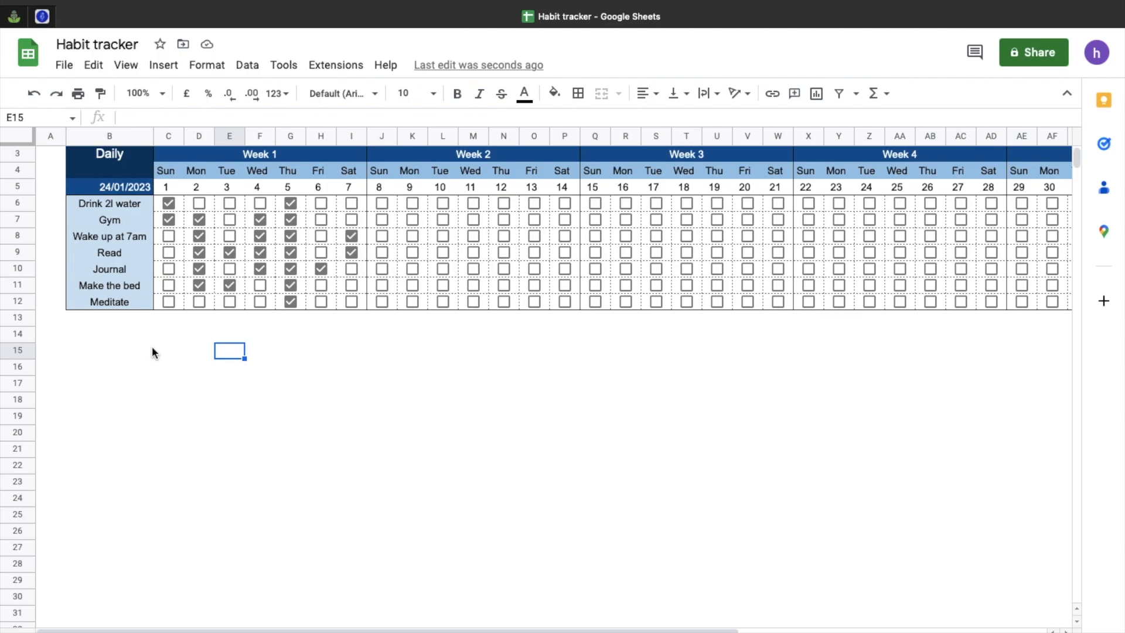
pyautogui.click(123, 337)
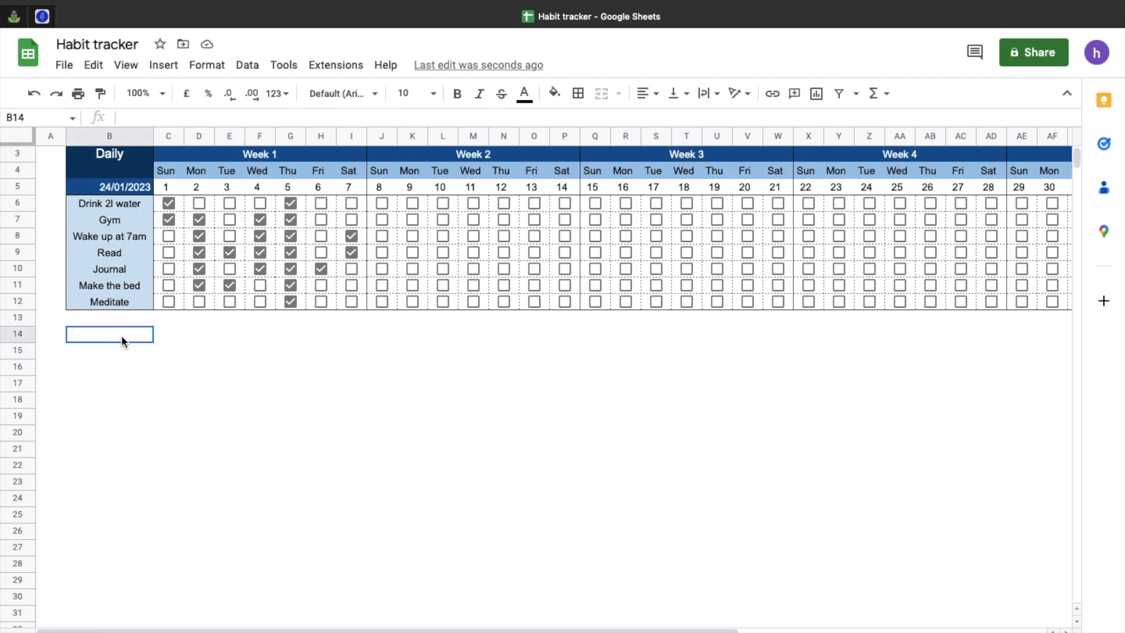
pyautogui.write('Complete')
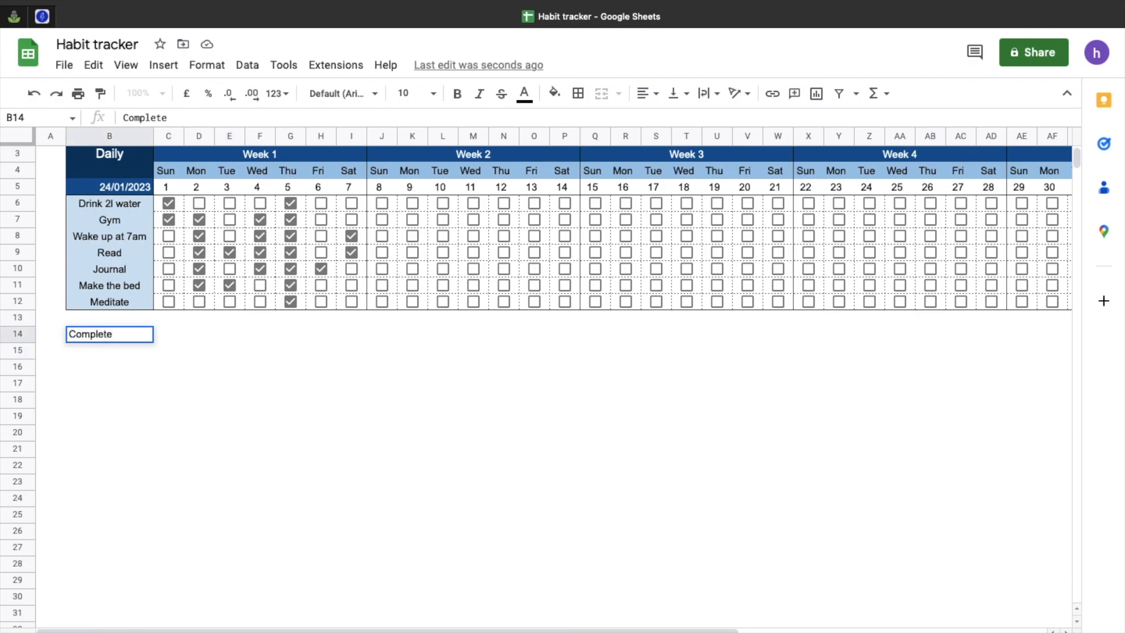
pyautogui.press('Return')
pyautogui.write('Incomplete')
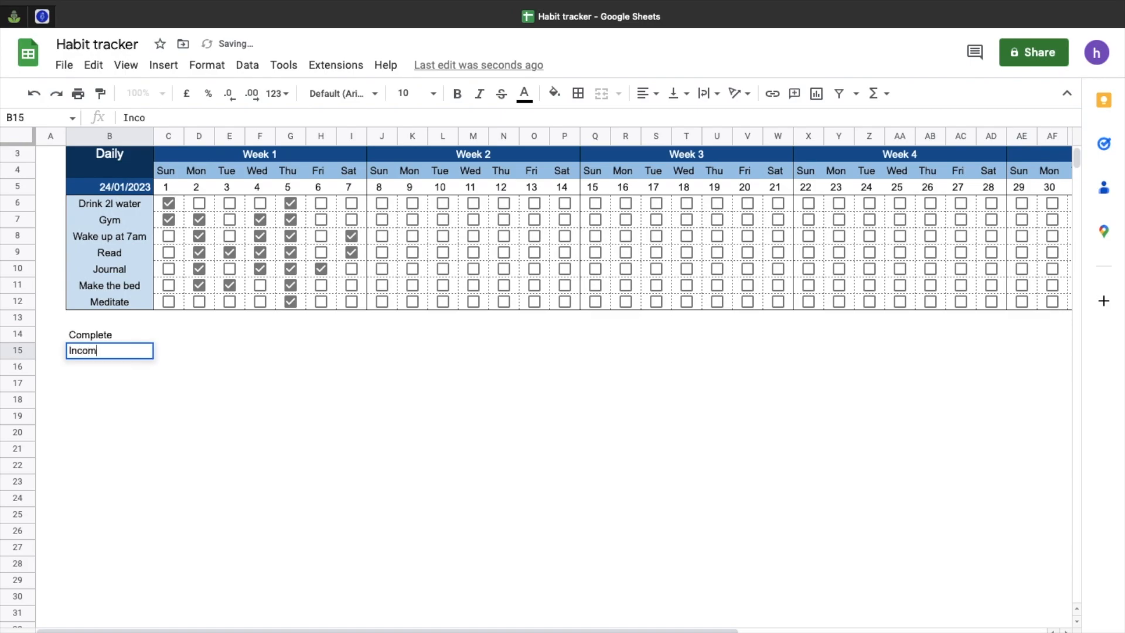
pyautogui.press('Return')
pyautogui.write('%C')
pyautogui.press('BackSpace')
pyautogui.write('Completion')
# Step: Toggle the day 1 Drink 2l water checkbox in C6 off and on to examine its underlying value
pyautogui.click(170, 336)
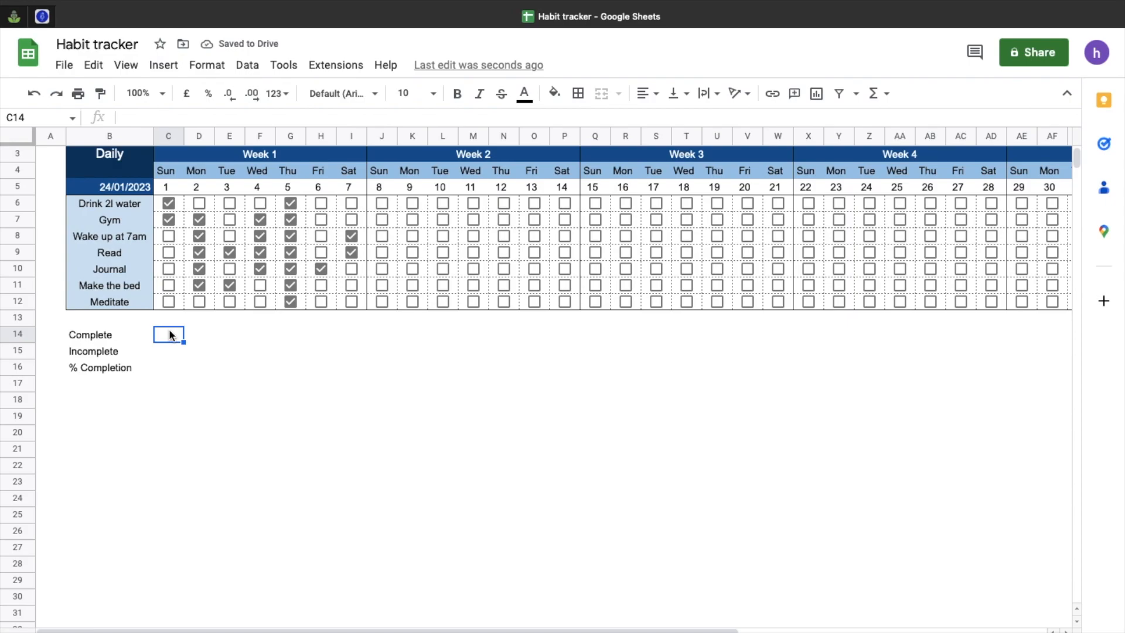
pyautogui.click(170, 207)
pyautogui.click(171, 208)
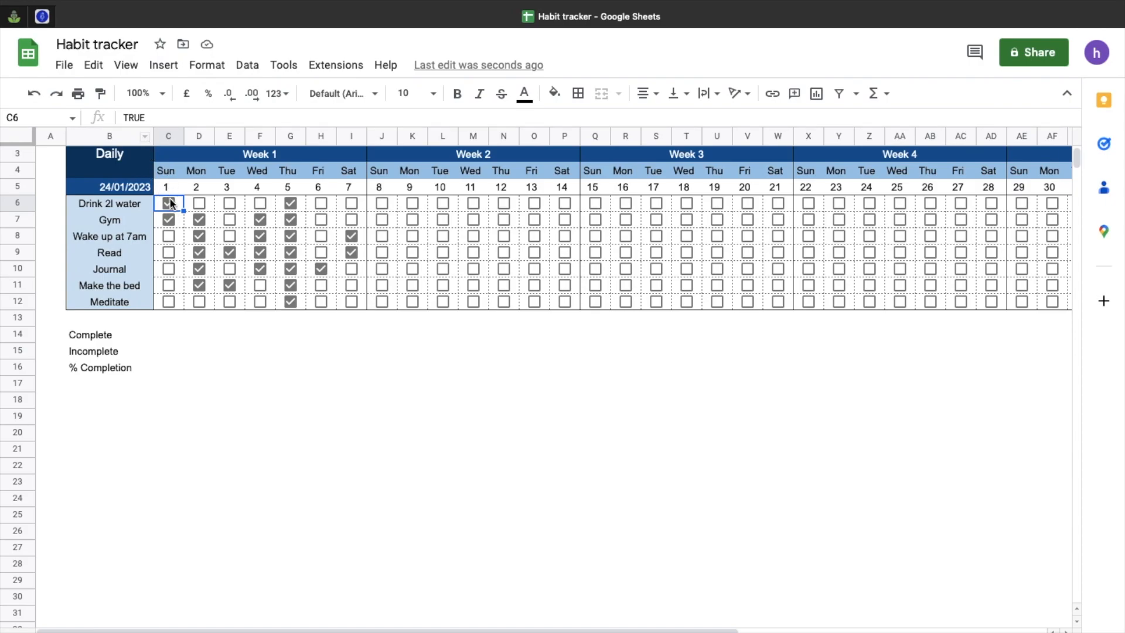
pyautogui.click(174, 209)
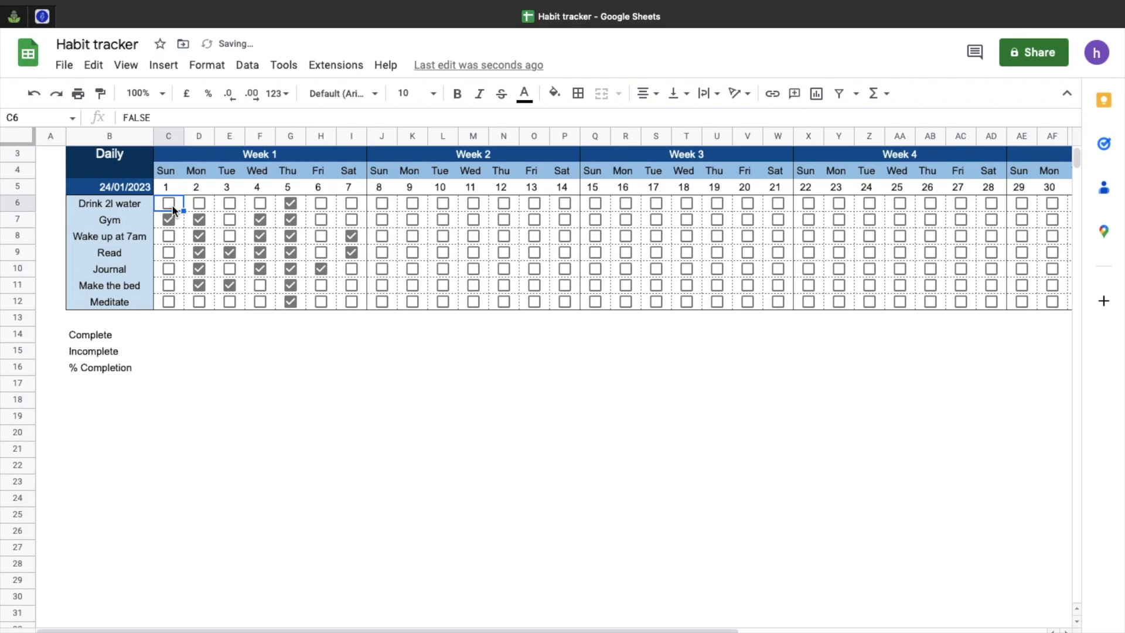
pyautogui.click(173, 208)
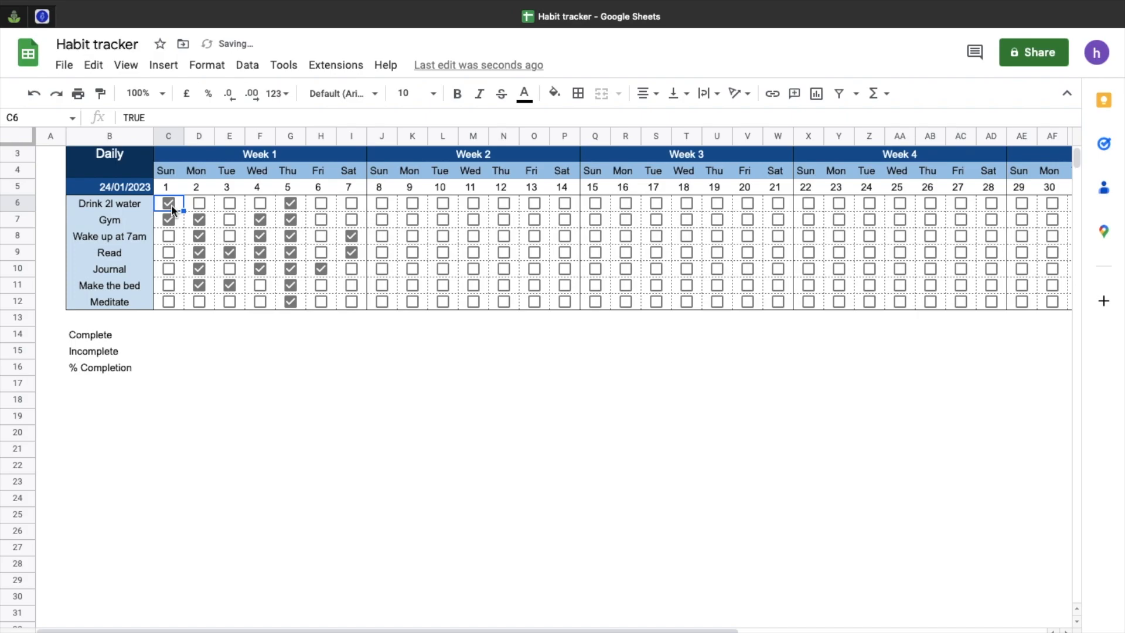
# Step: Try to count day 1's ticked habits by entering =COUNTIF(C6:C12,=TRUE) in C14
pyautogui.click(164, 338)
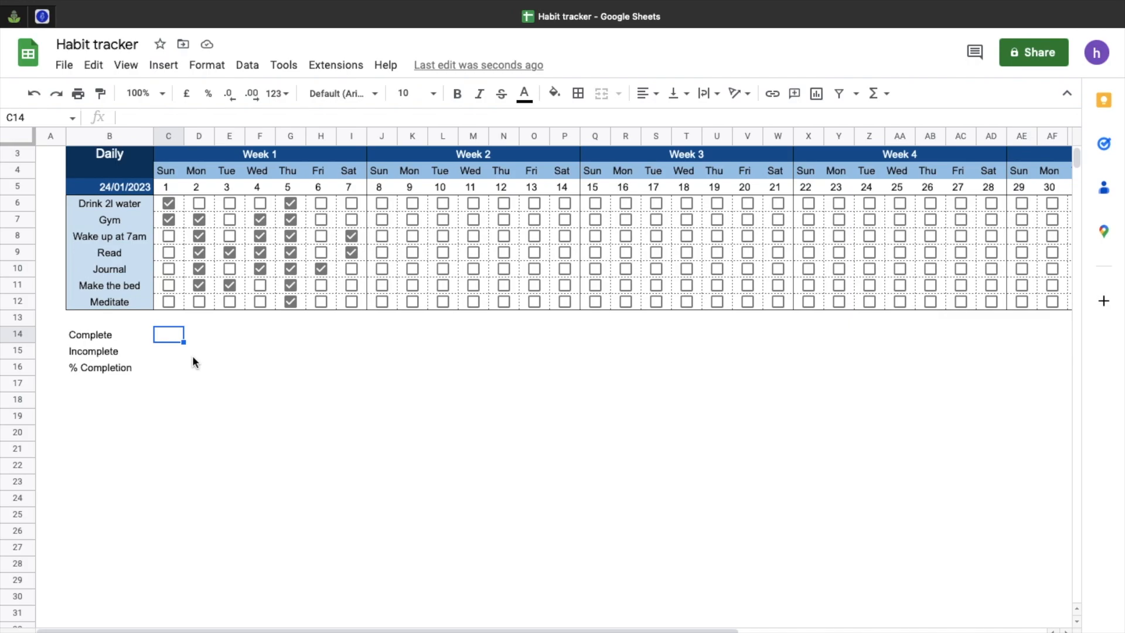
pyautogui.write('=')
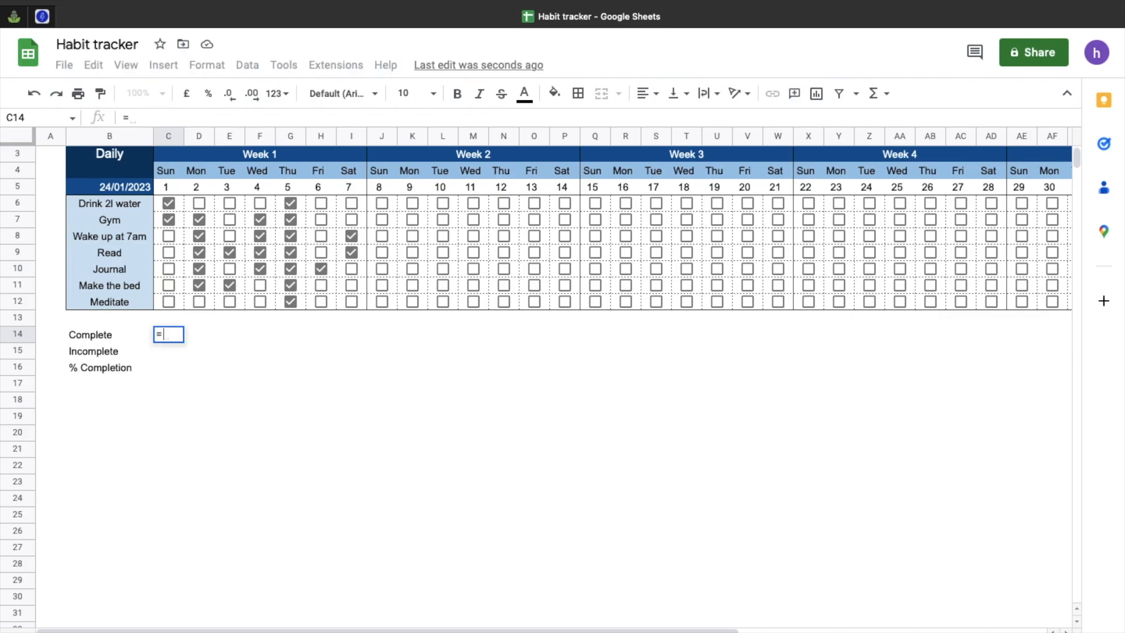
pyautogui.write('cou')
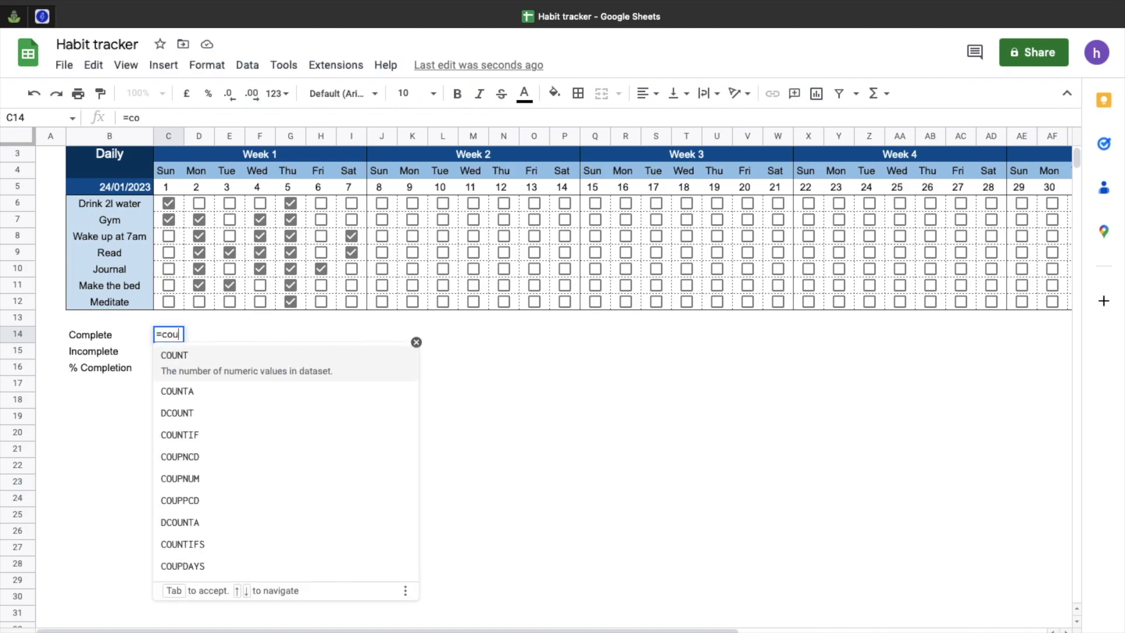
pyautogui.write('nt')
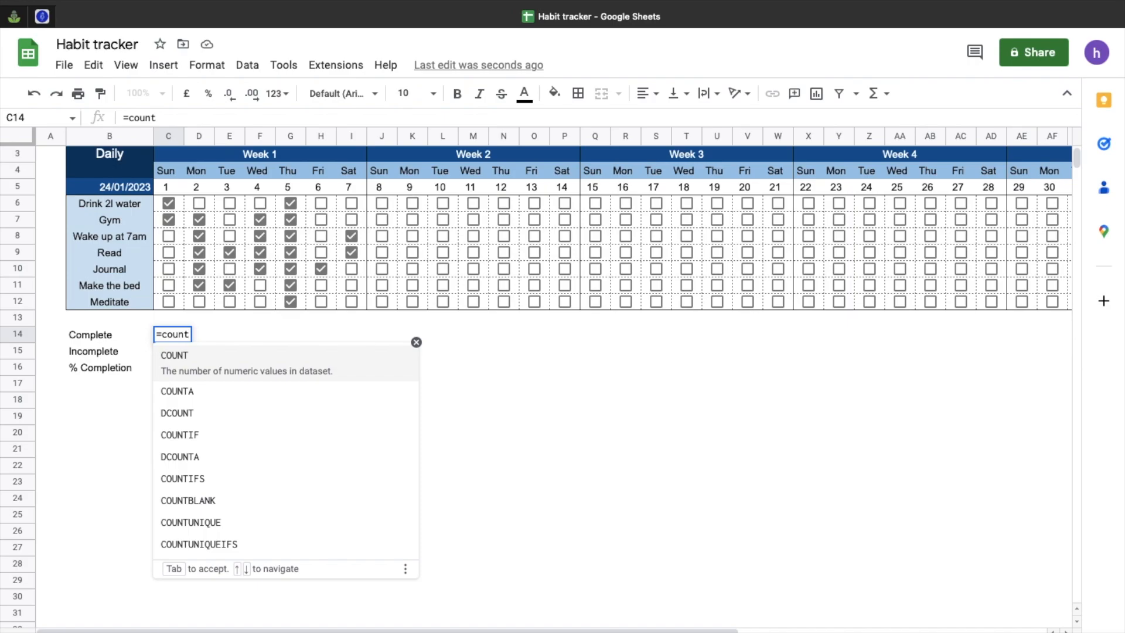
pyautogui.write('if')
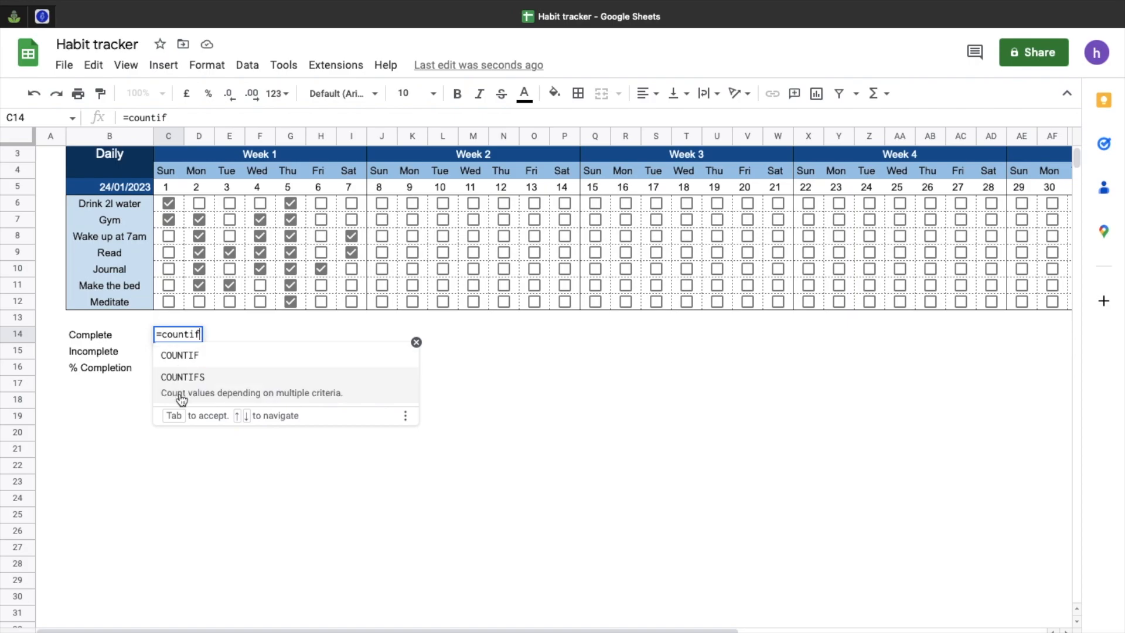
pyautogui.click(198, 362)
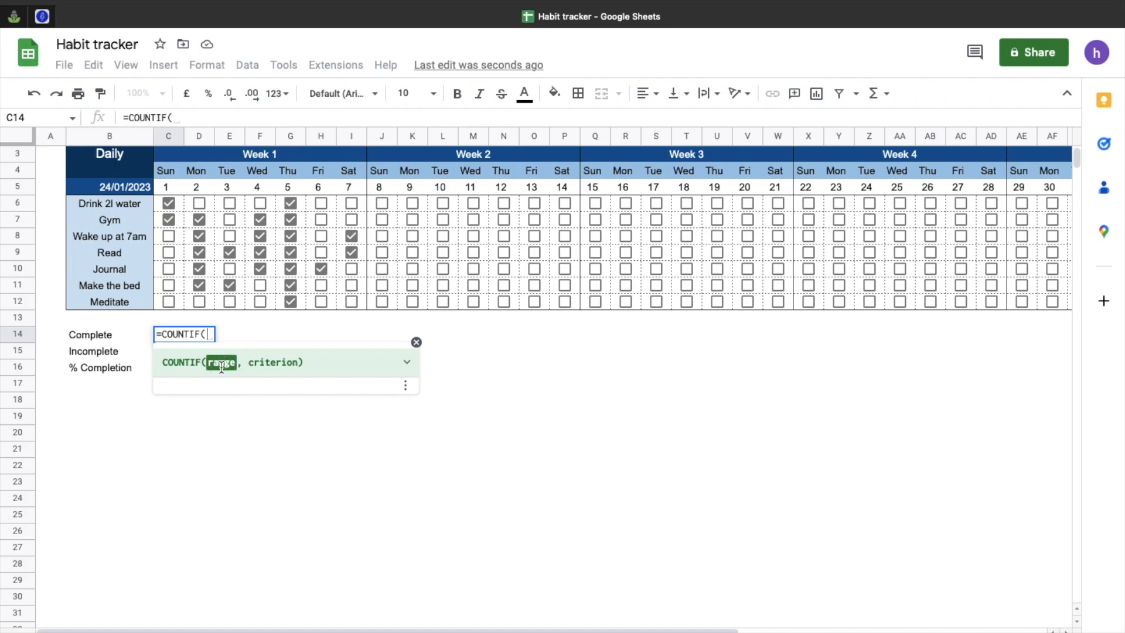
pyautogui.moveTo(177, 202); pyautogui.dragTo(176, 304)
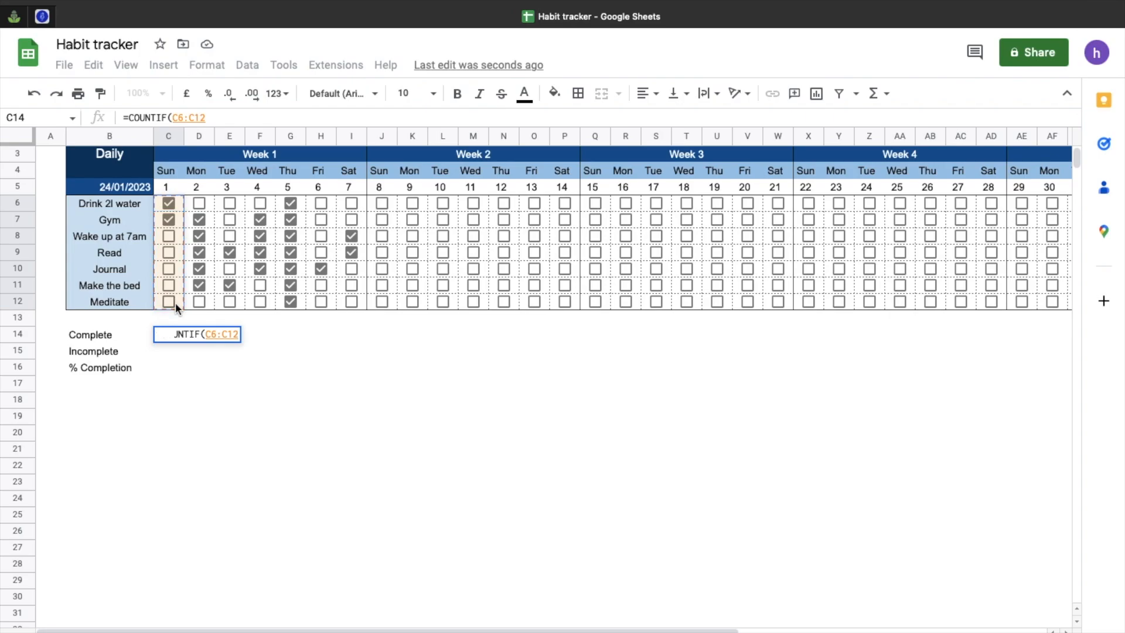
pyautogui.write(',')
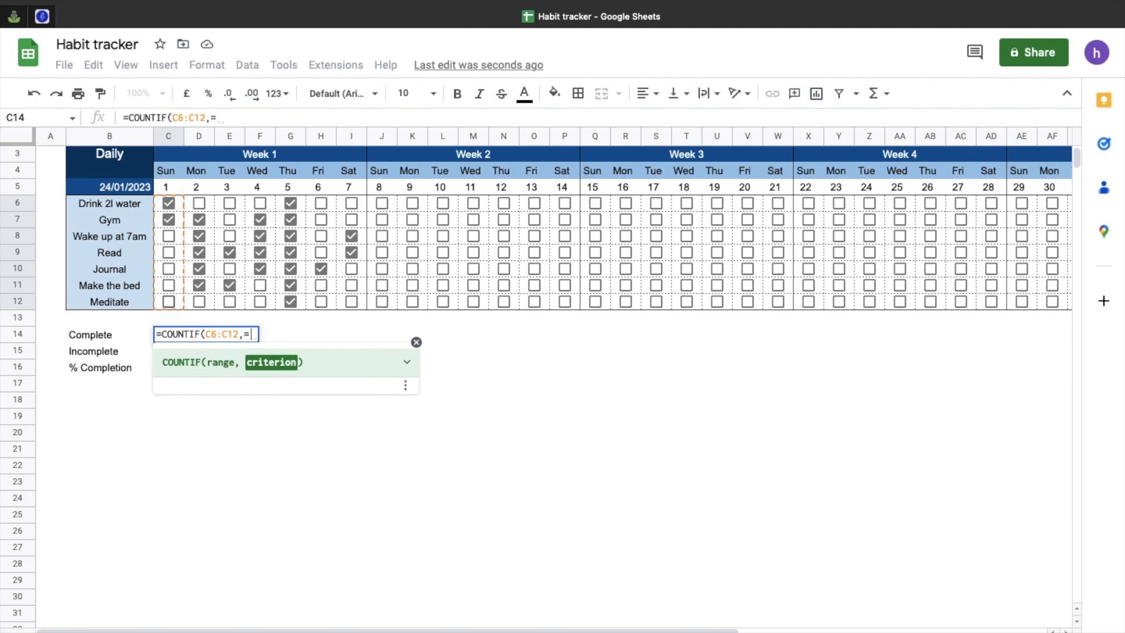
pyautogui.write('=TRU')
pyautogui.press('Tab')
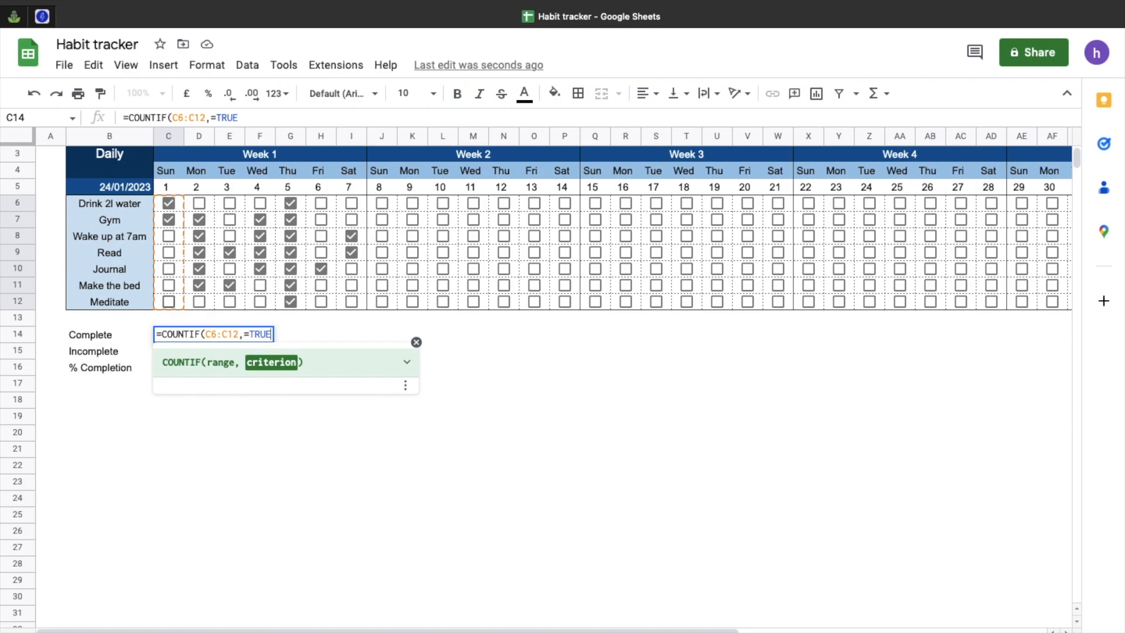
pyautogui.write(')')
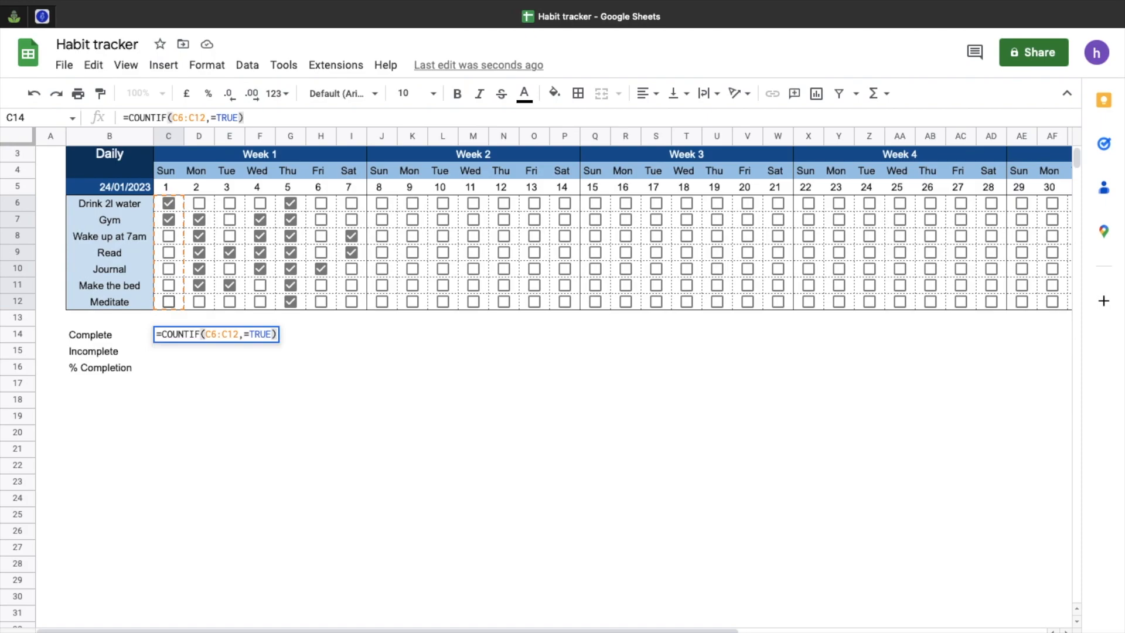
pyautogui.press('Return')
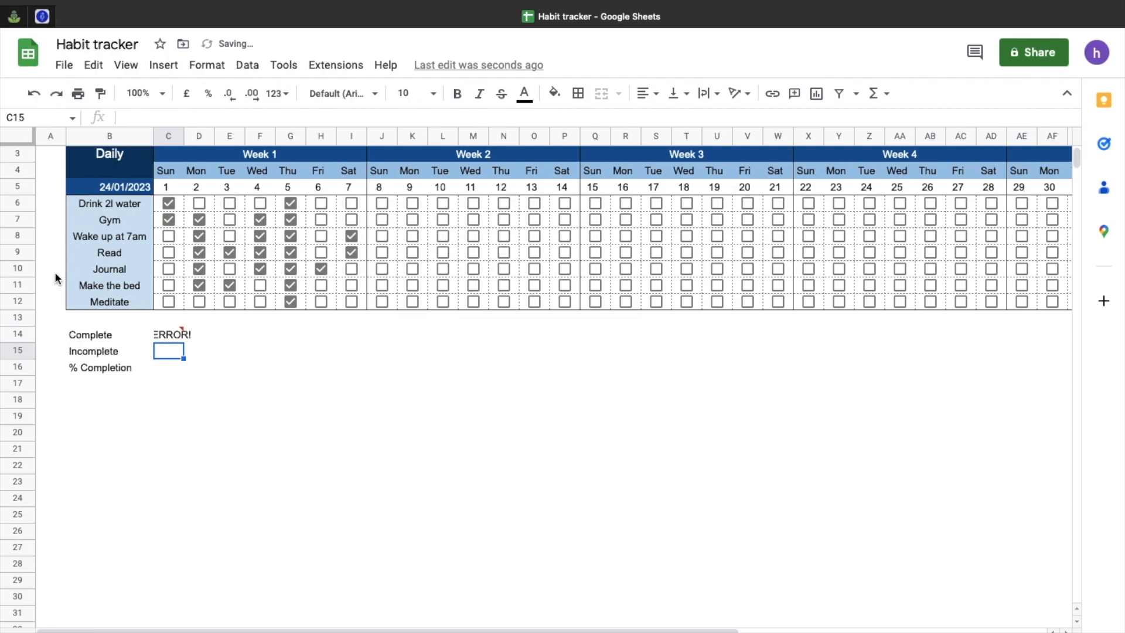
# Step: Correct the Complete formula in C14 to =COUNTIF(C6:C12,TRUE) and fill it across to I14
pyautogui.click(169, 334)
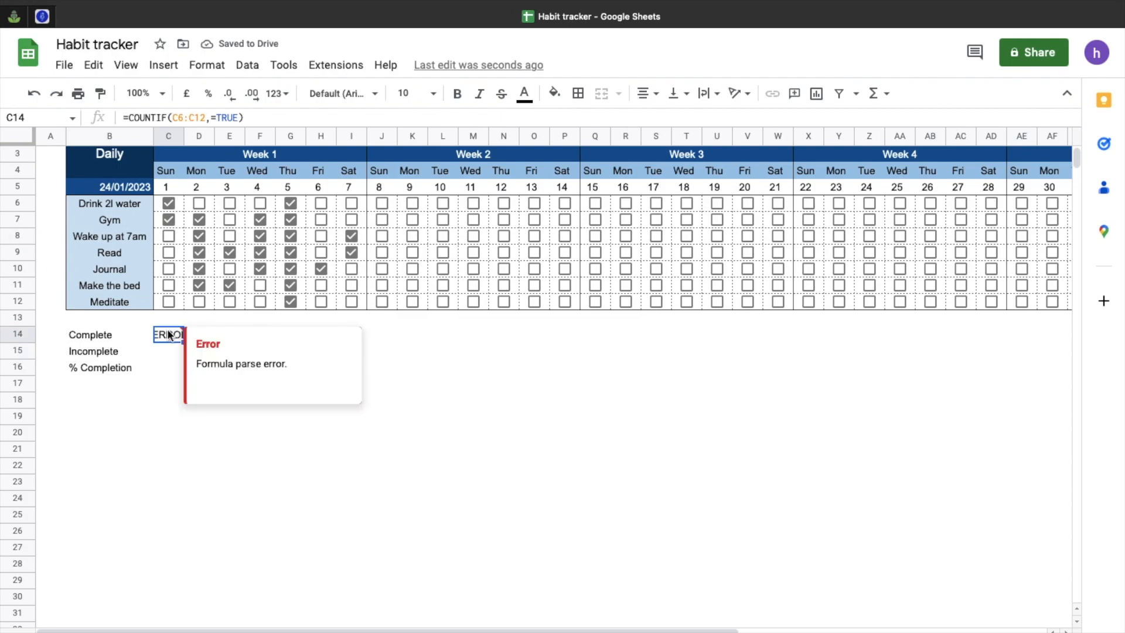
pyautogui.click(212, 118)
pyautogui.write('=')
pyautogui.press('BackSpace')
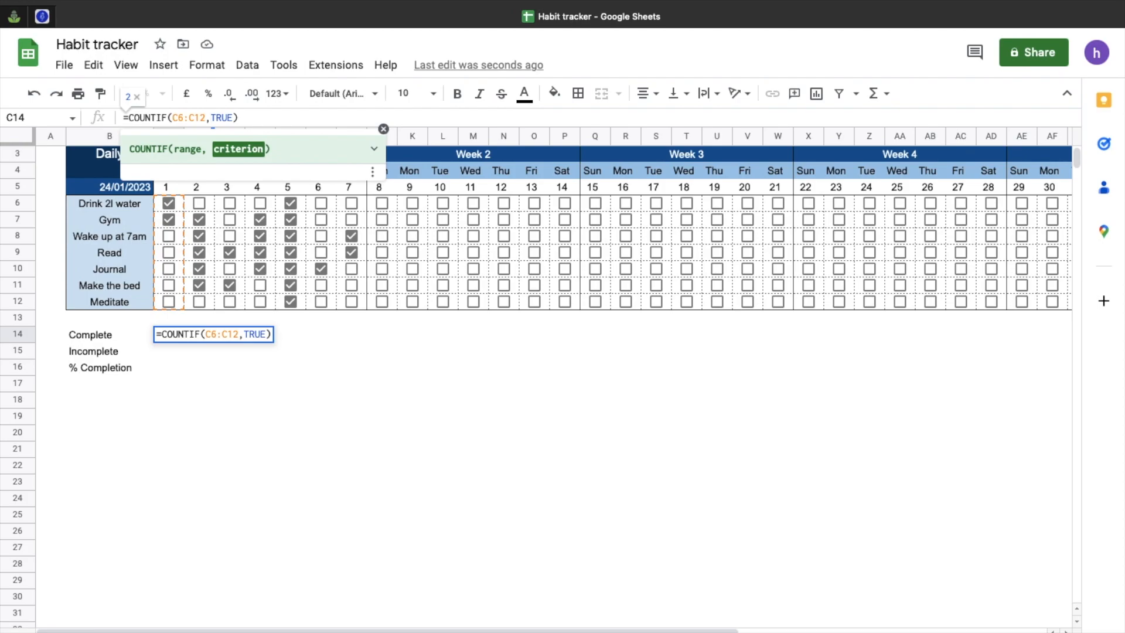
pyautogui.press('Return')
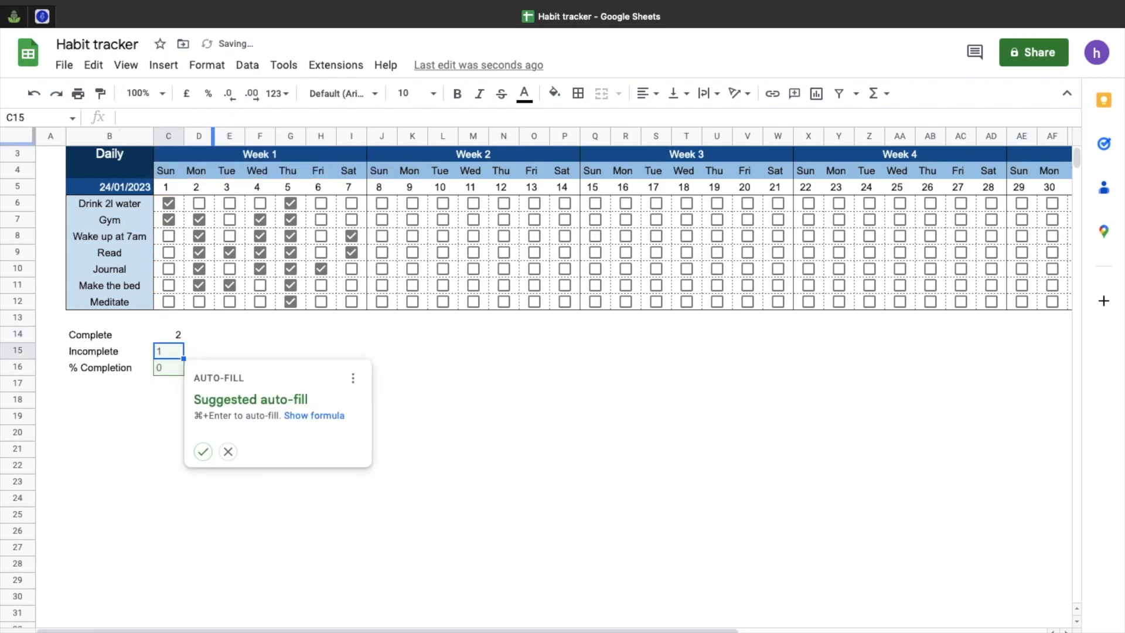
pyautogui.click(195, 322)
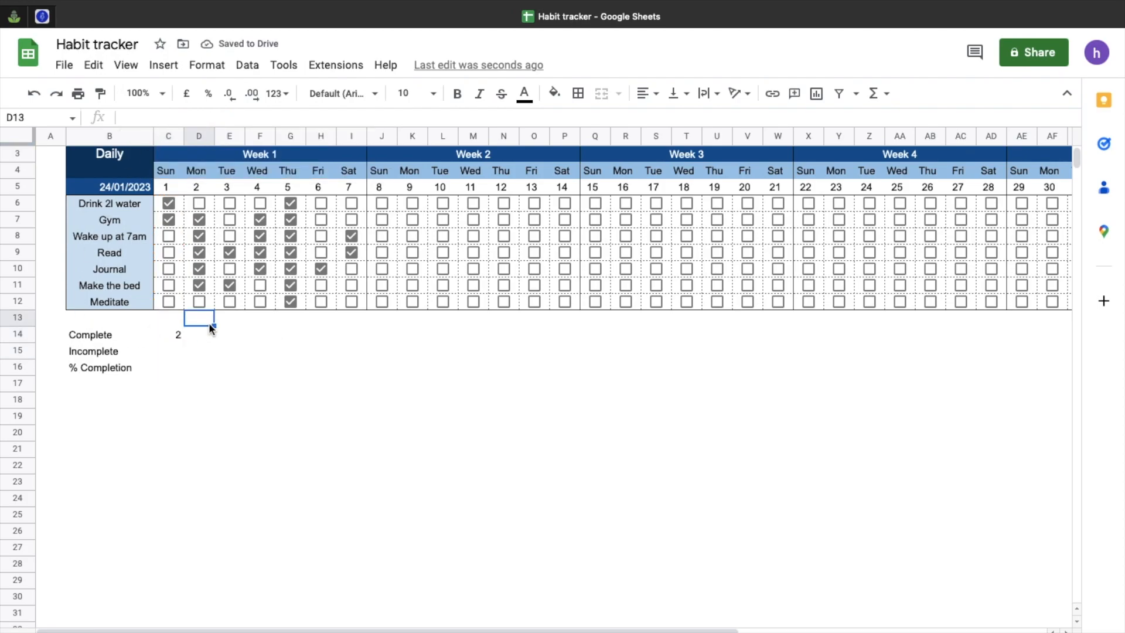
pyautogui.click(167, 336)
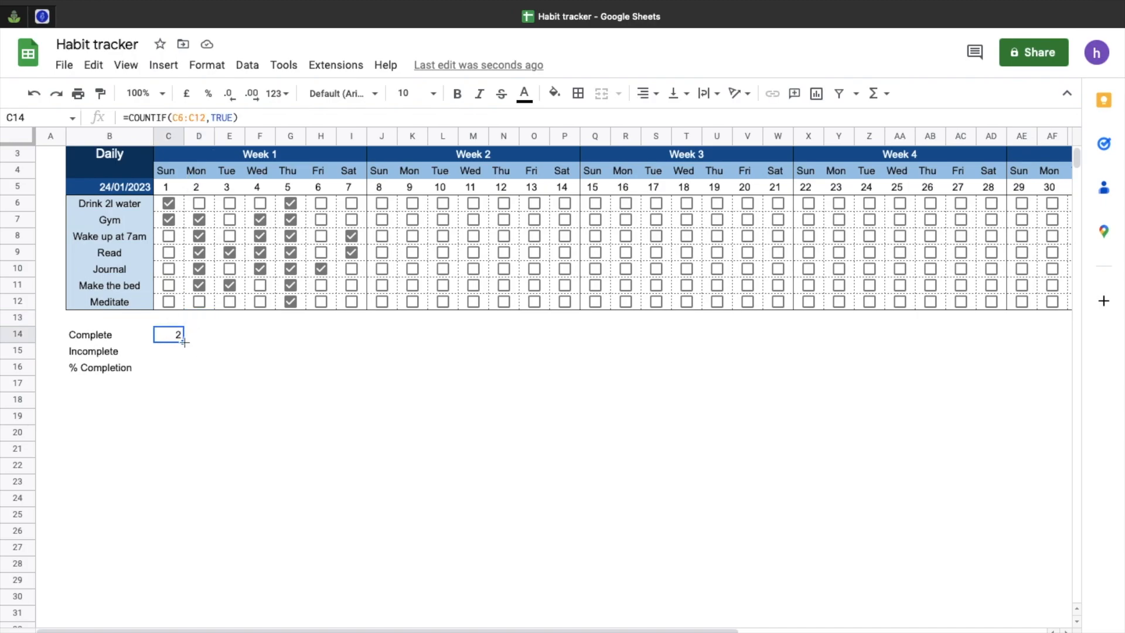
pyautogui.moveTo(184, 342); pyautogui.dragTo(354, 336)
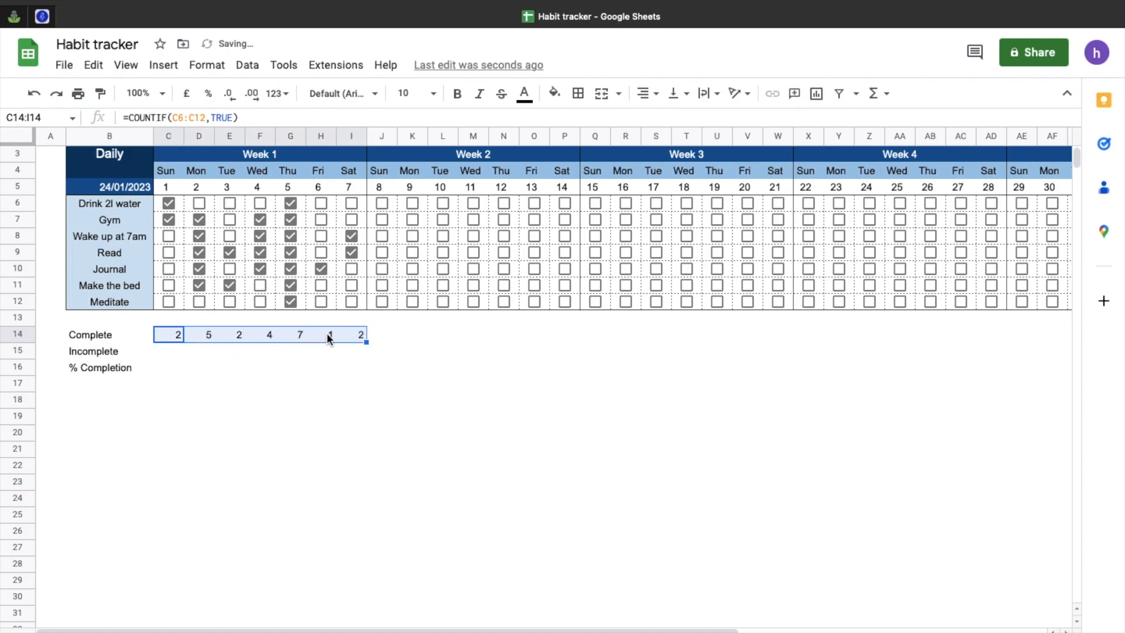
# Step: Count day 1's unticked habits by entering =COUNTIF(C6:C12,false) in the Incomplete row at C15
pyautogui.click(170, 353)
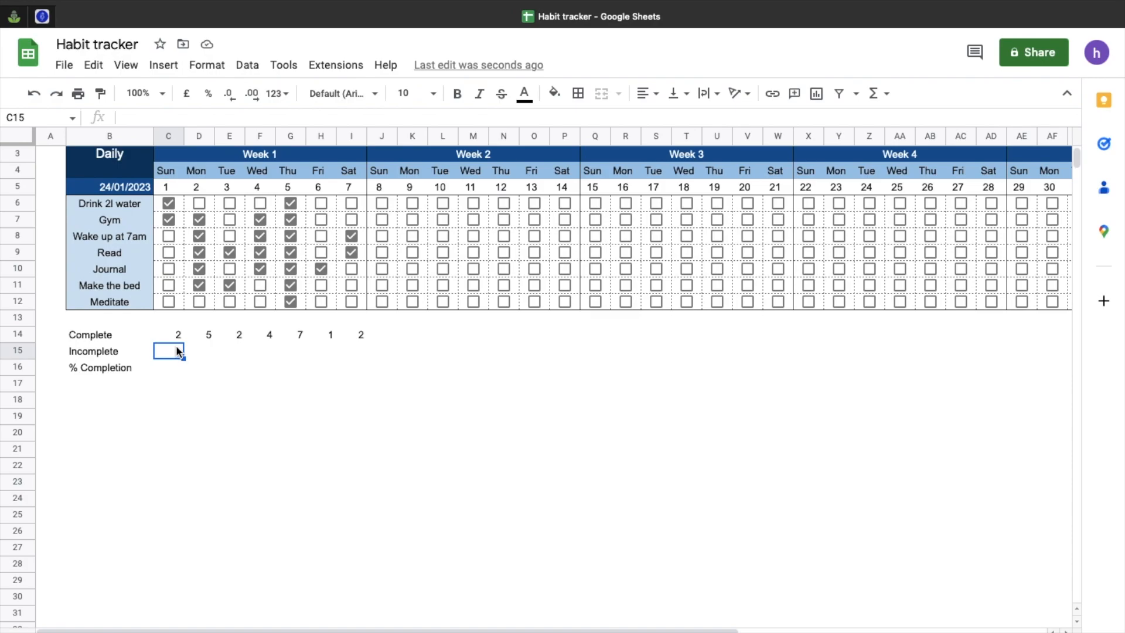
pyautogui.write('=')
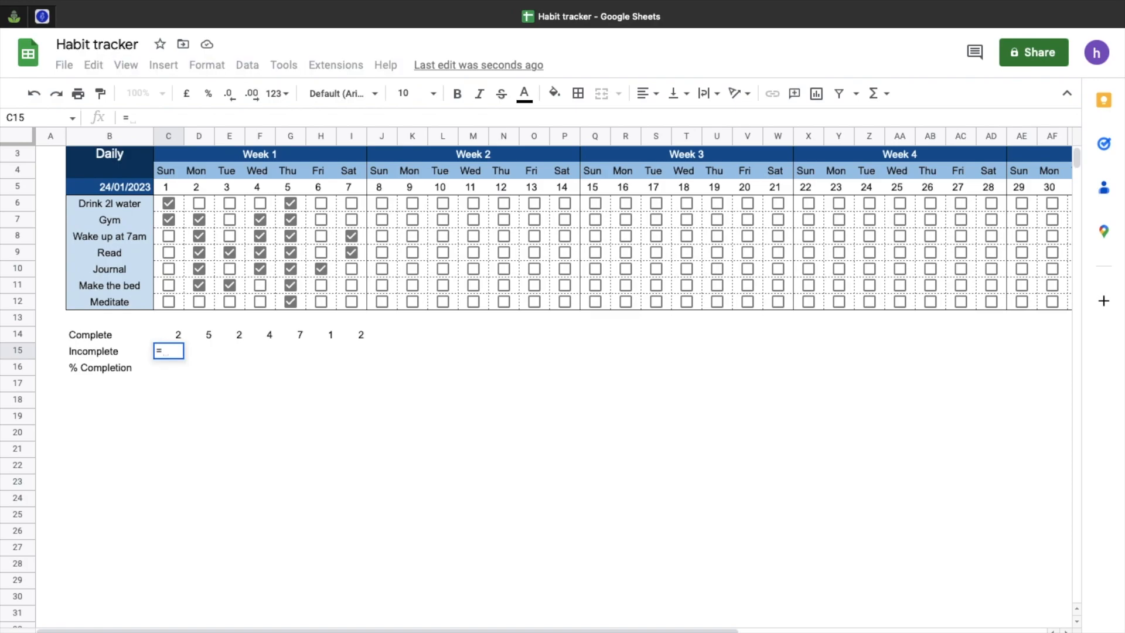
pyautogui.write('c')
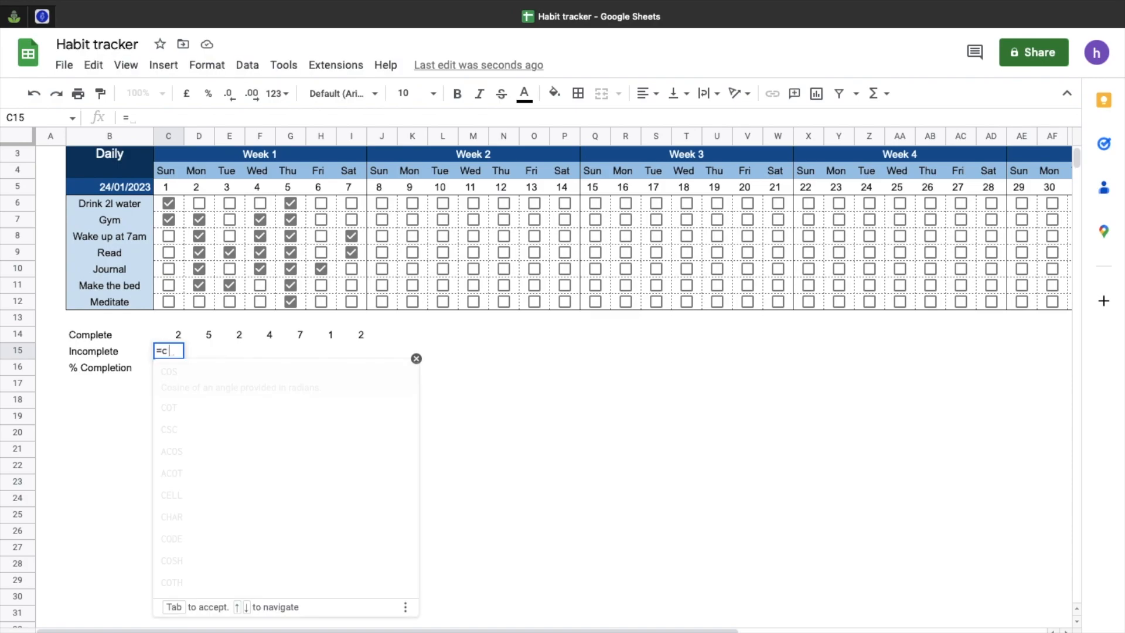
pyautogui.write('ountif')
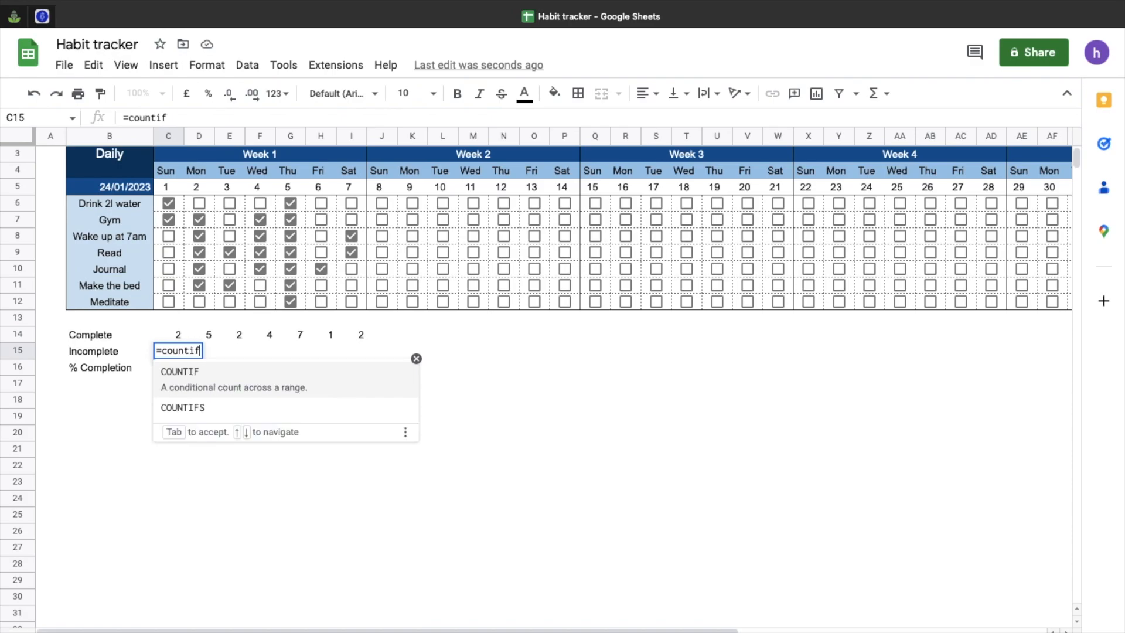
pyautogui.click(179, 389)
pyautogui.moveTo(168, 204); pyautogui.dragTo(166, 302)
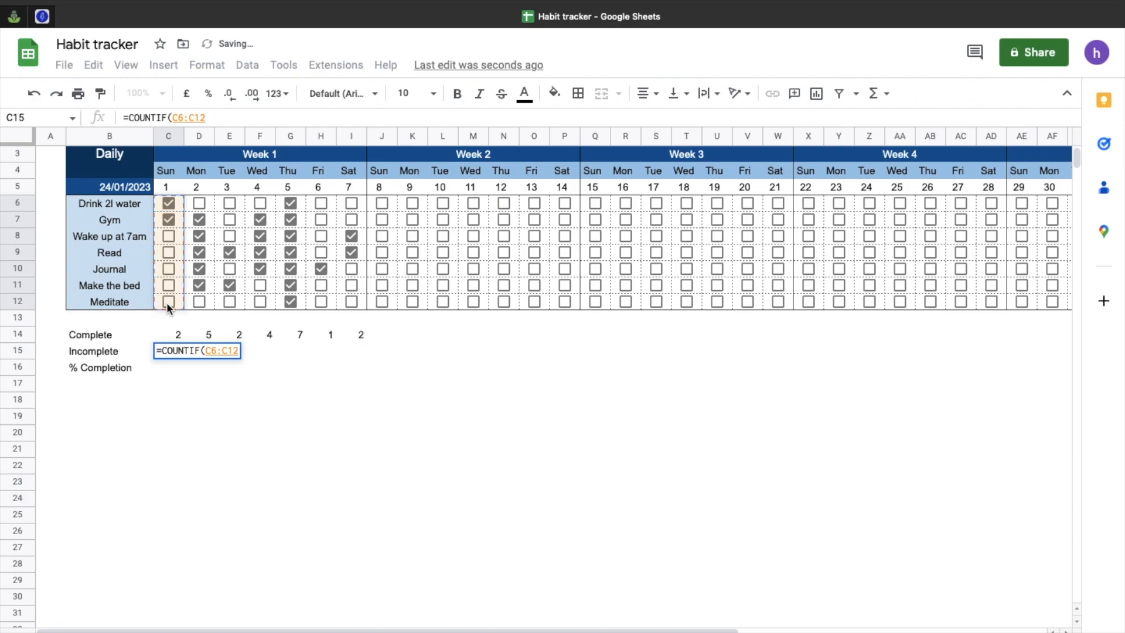
pyautogui.write(',false')
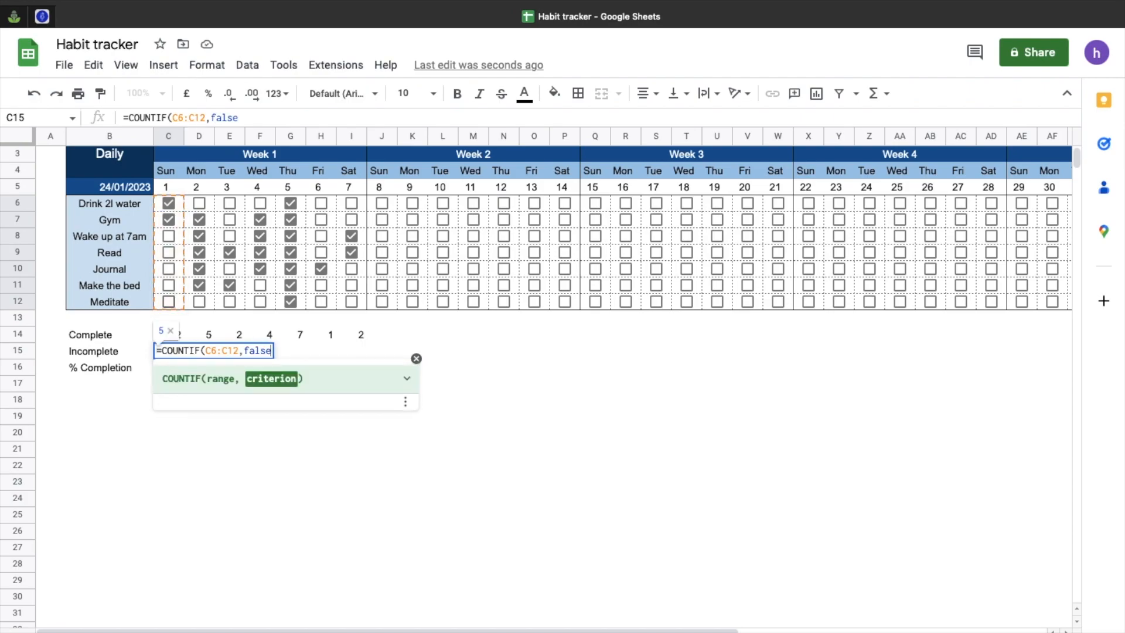
pyautogui.write(')')
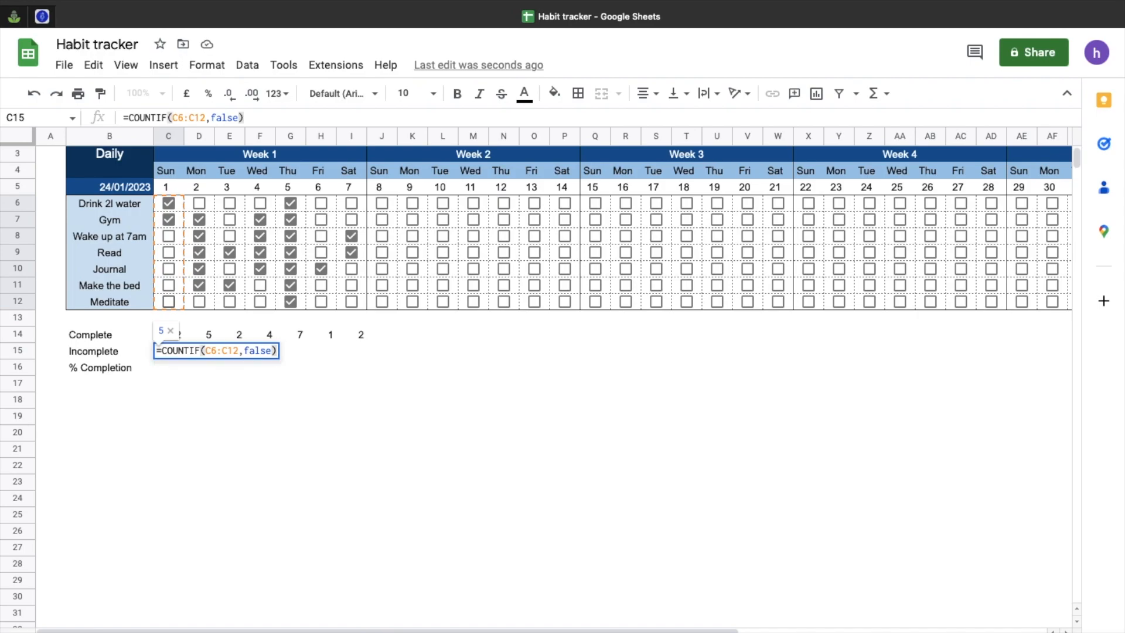
pyautogui.press('Return')
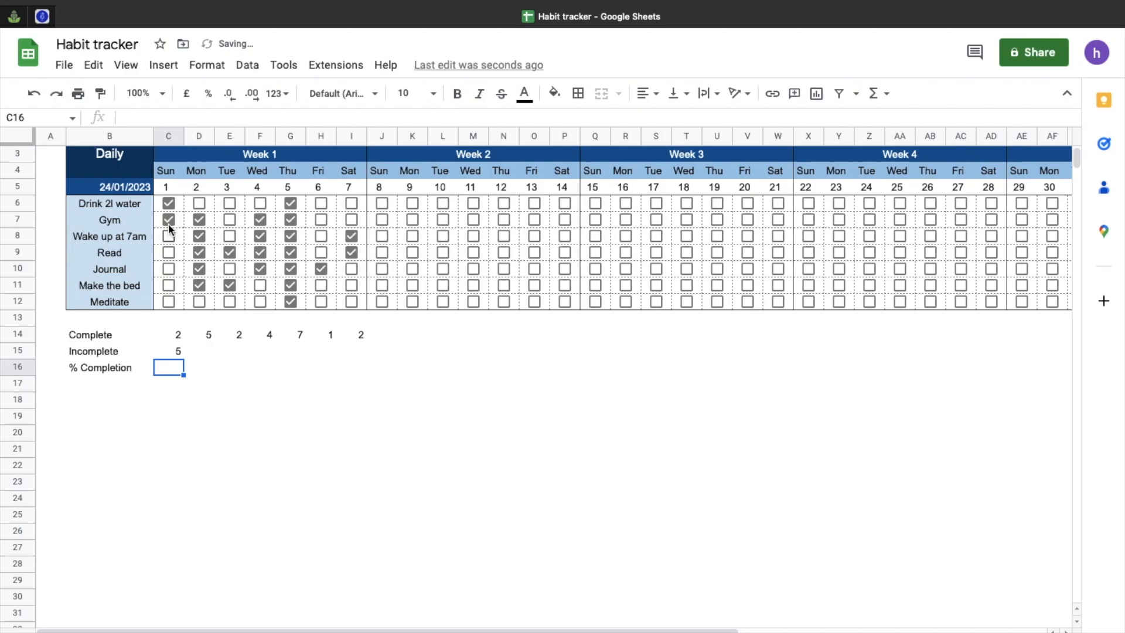
pyautogui.click(179, 347)
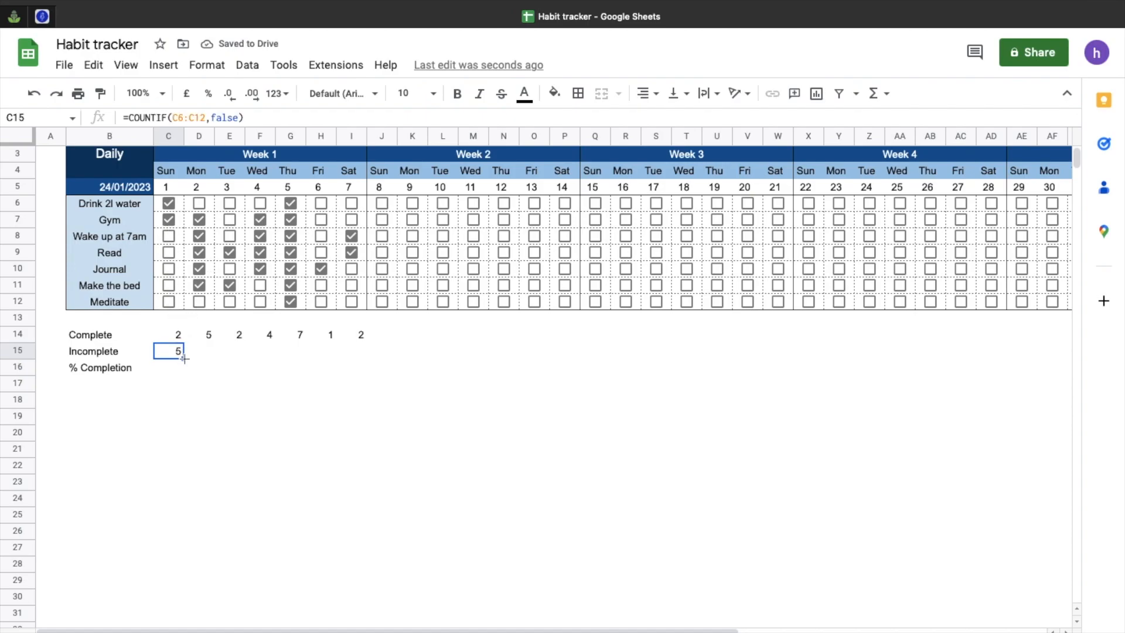
# Step: Fill the Incomplete formula across to I15 and calculate % Completion in C16:I16, starting with =C14/(C15+C14) in C16
pyautogui.moveTo(183, 358); pyautogui.dragTo(366, 359)
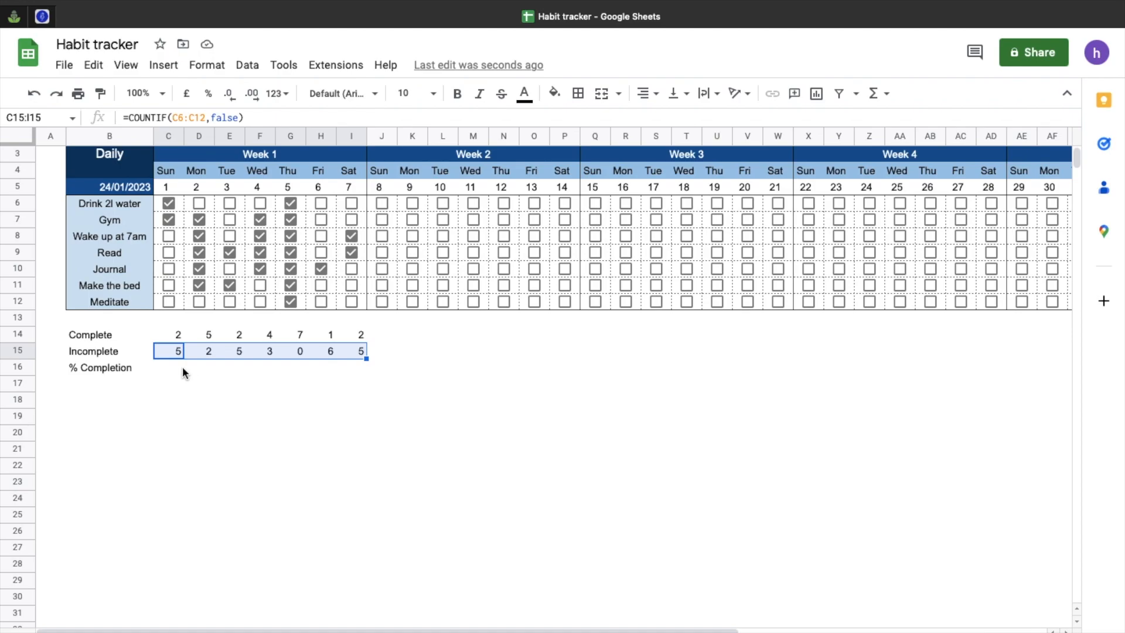
pyautogui.click(174, 369)
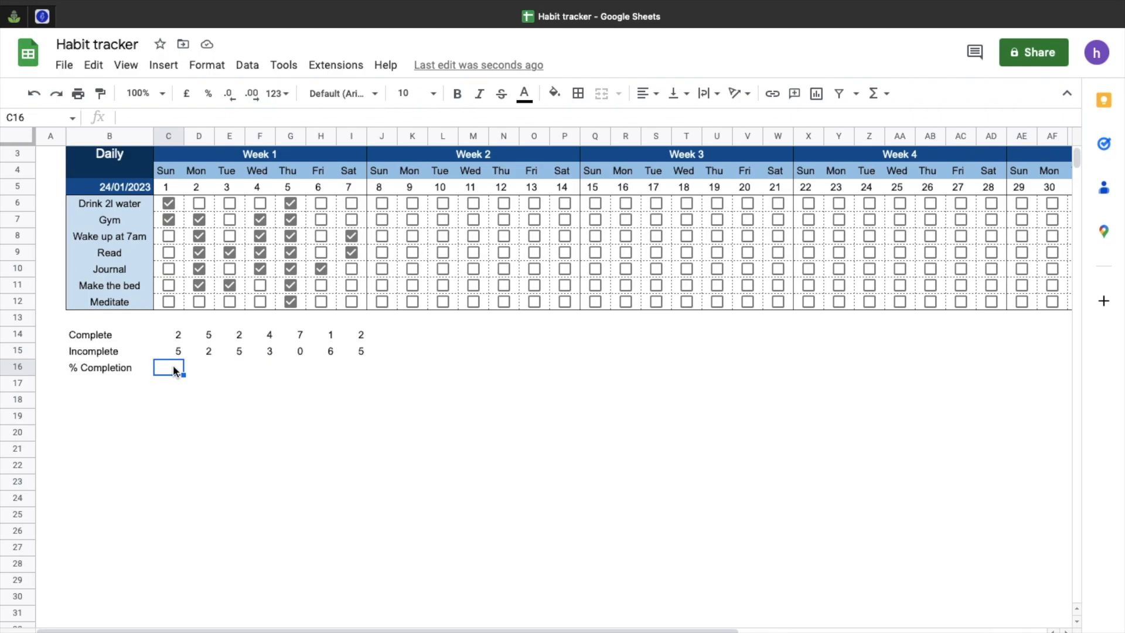
pyautogui.write('=')
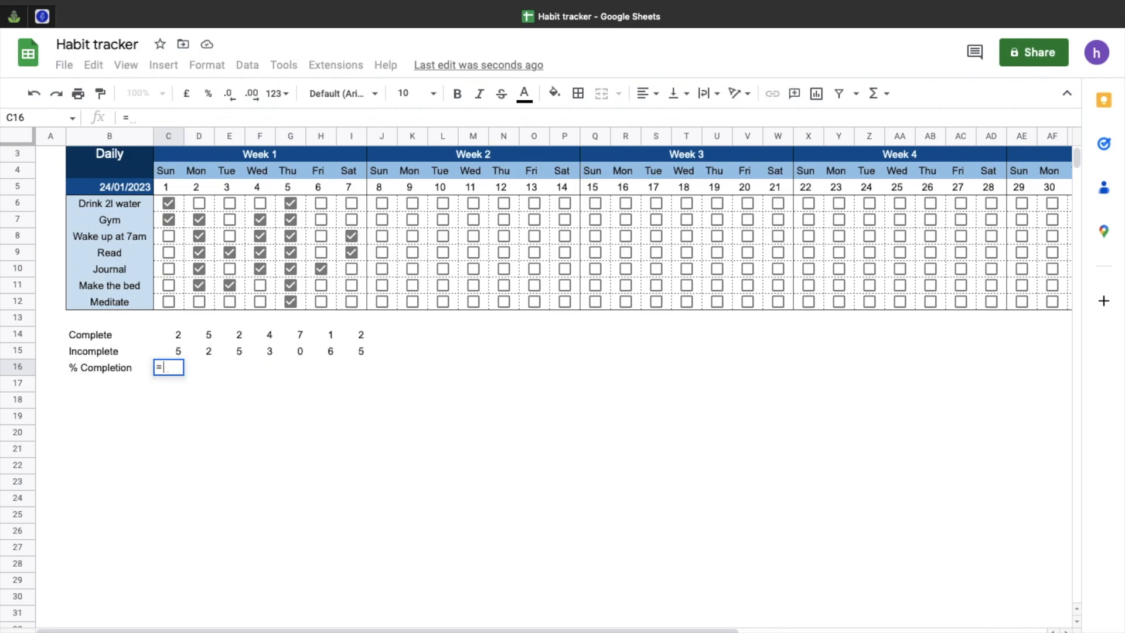
pyautogui.click(170, 334)
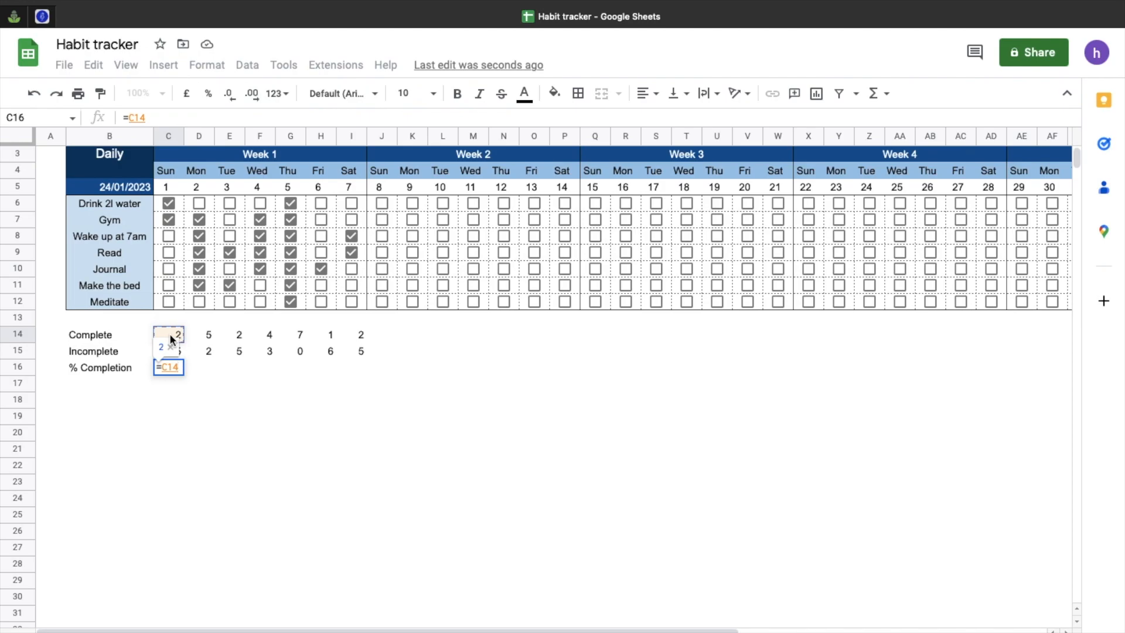
pyautogui.write('/(')
pyautogui.click(163, 348)
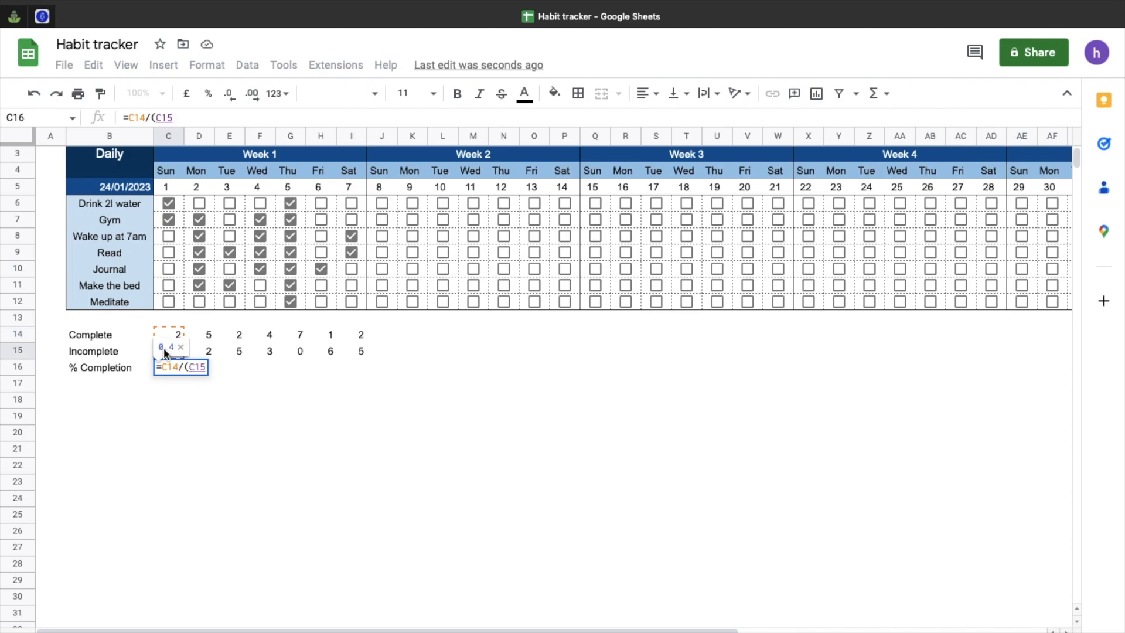
pyautogui.write('+')
pyautogui.click(170, 332)
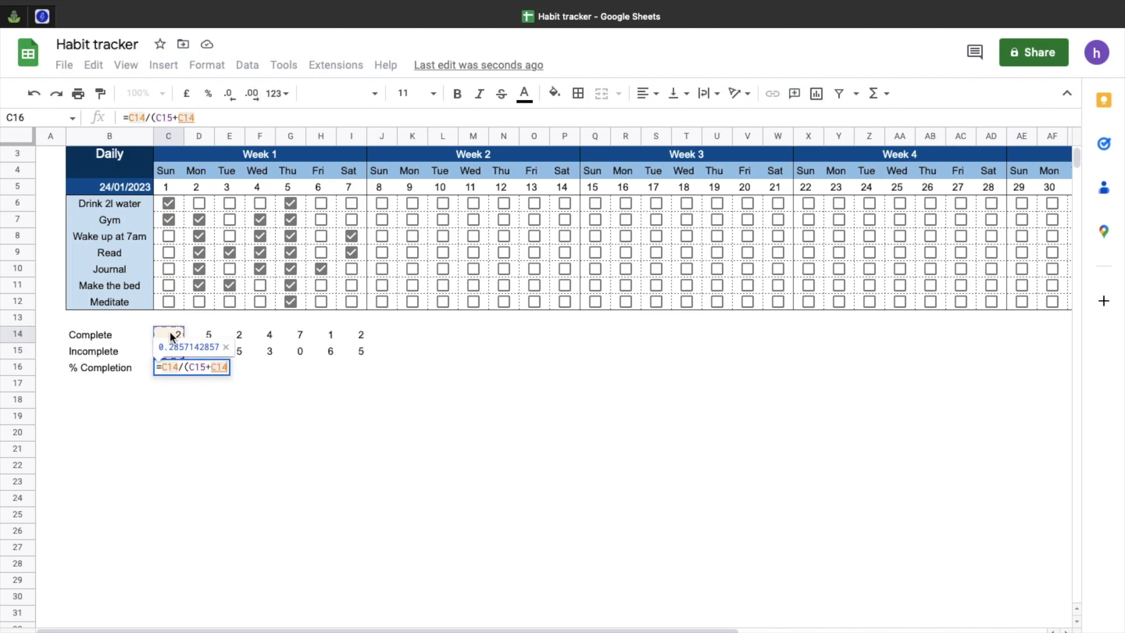
pyautogui.write(')')
pyautogui.press('Return')
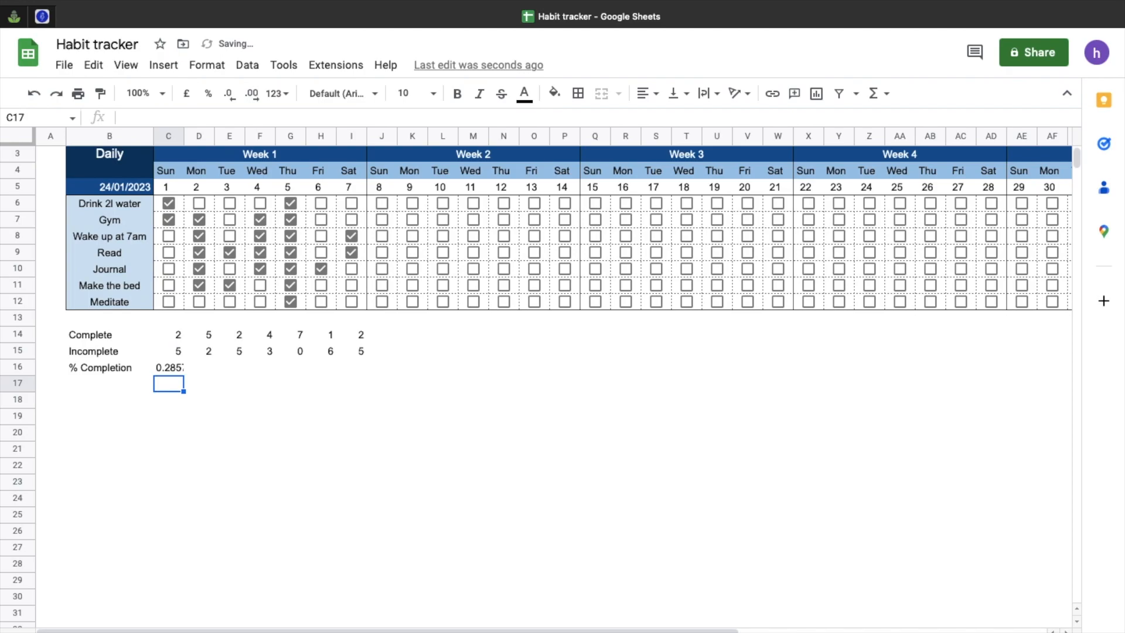
pyautogui.click(177, 367)
pyautogui.moveTo(184, 375); pyautogui.dragTo(360, 374)
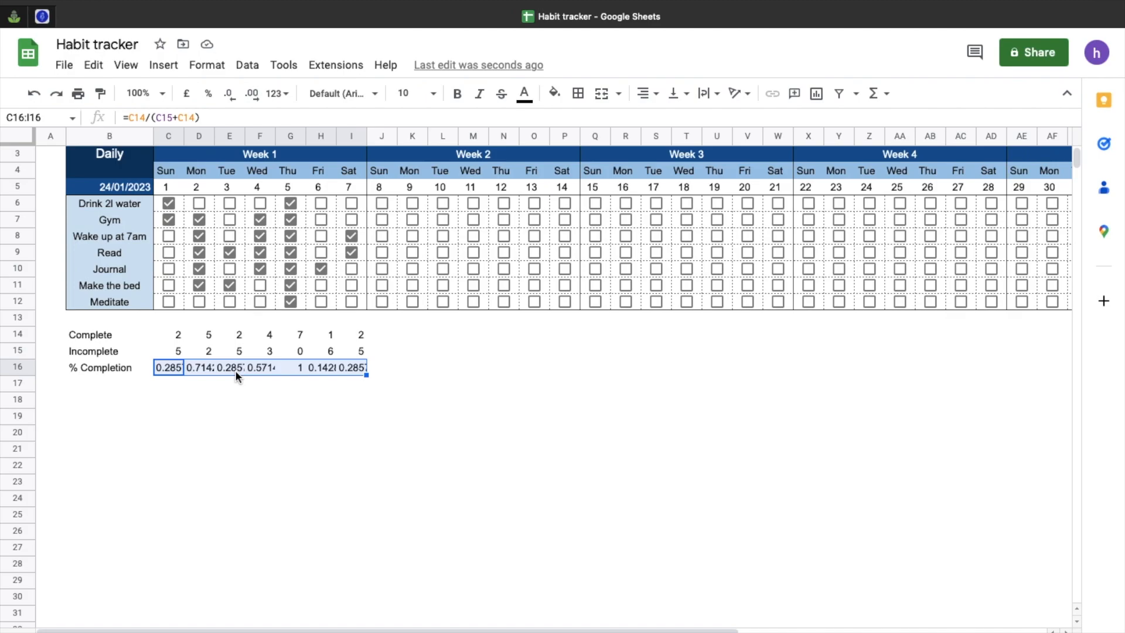
pyautogui.click(207, 66)
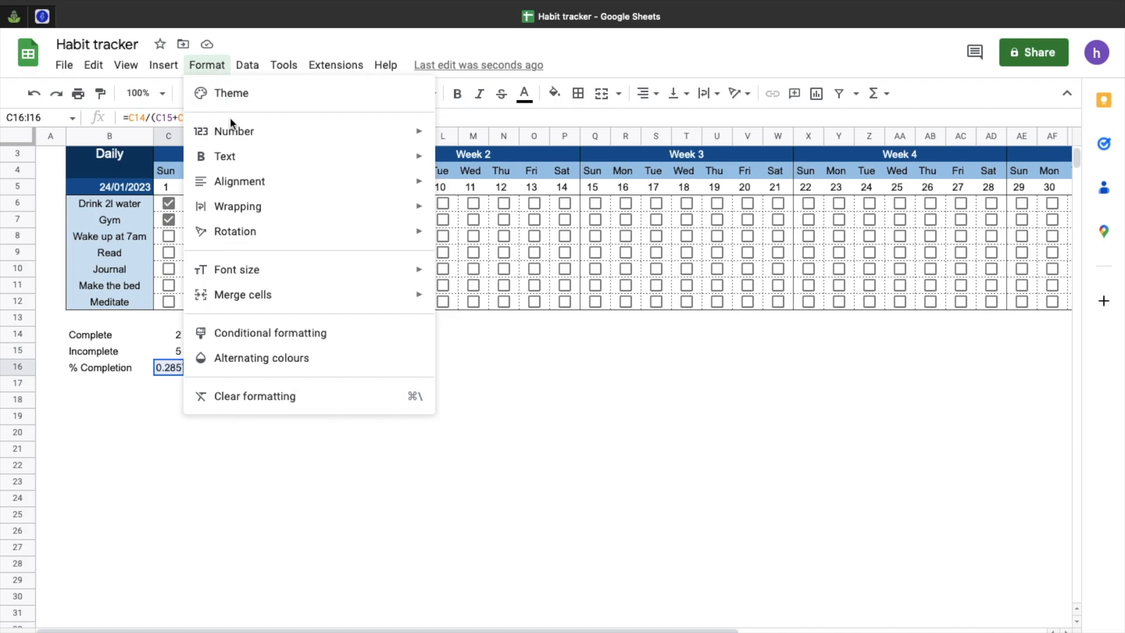
pyautogui.moveTo(235, 133)
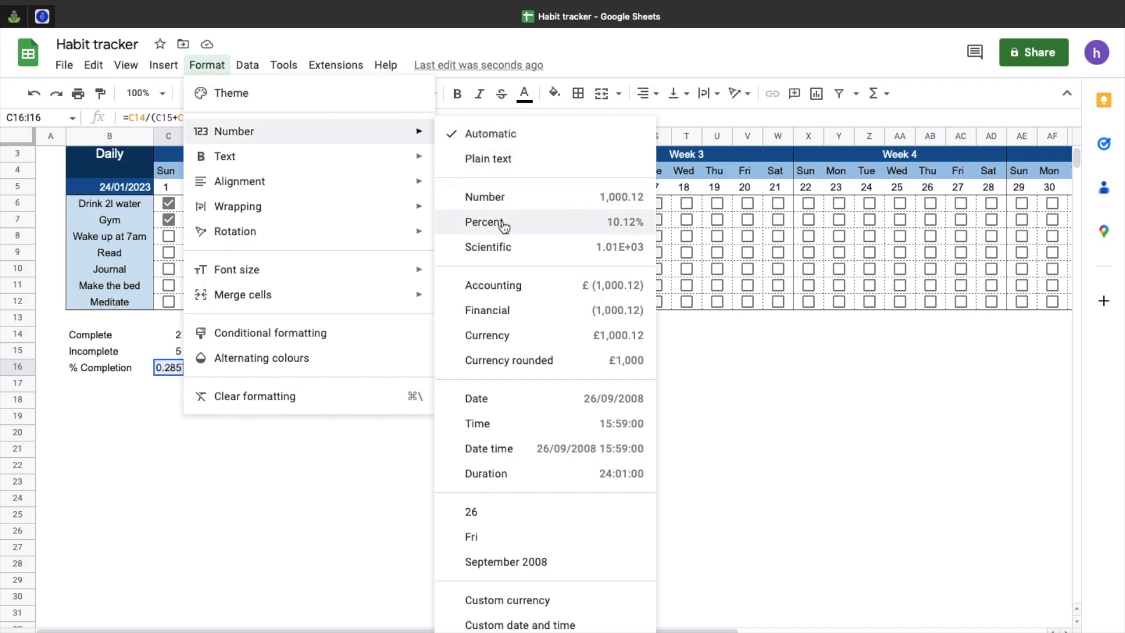
pyautogui.click(92, 447)
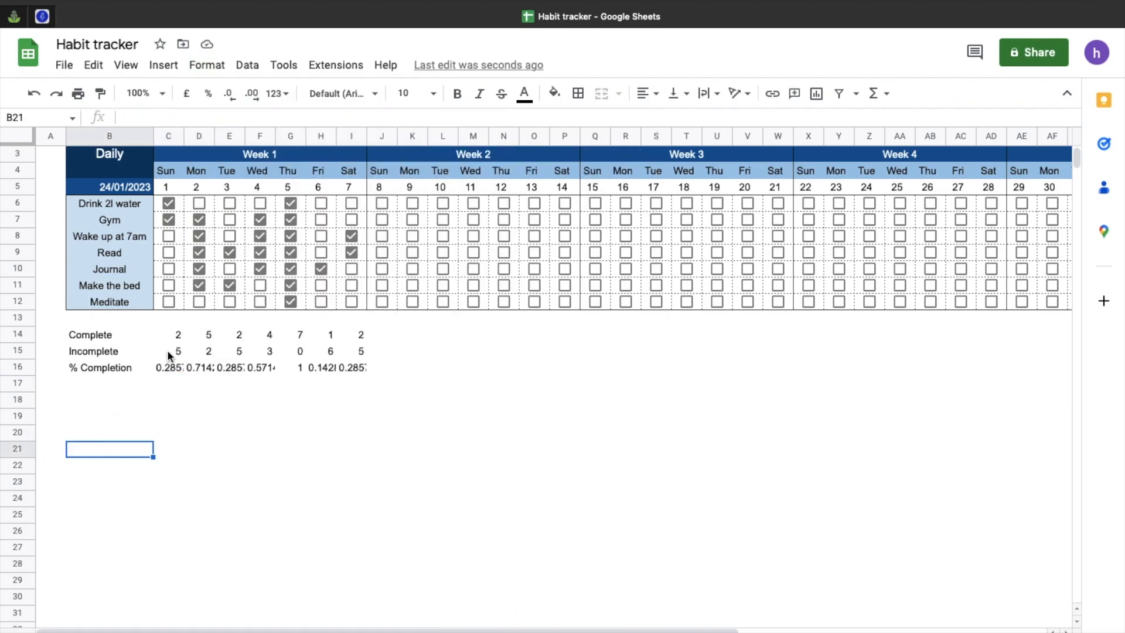
# Step: Format the % Completion values in C16:I16 as percentages without decimal places
pyautogui.moveTo(164, 365); pyautogui.dragTo(354, 371)
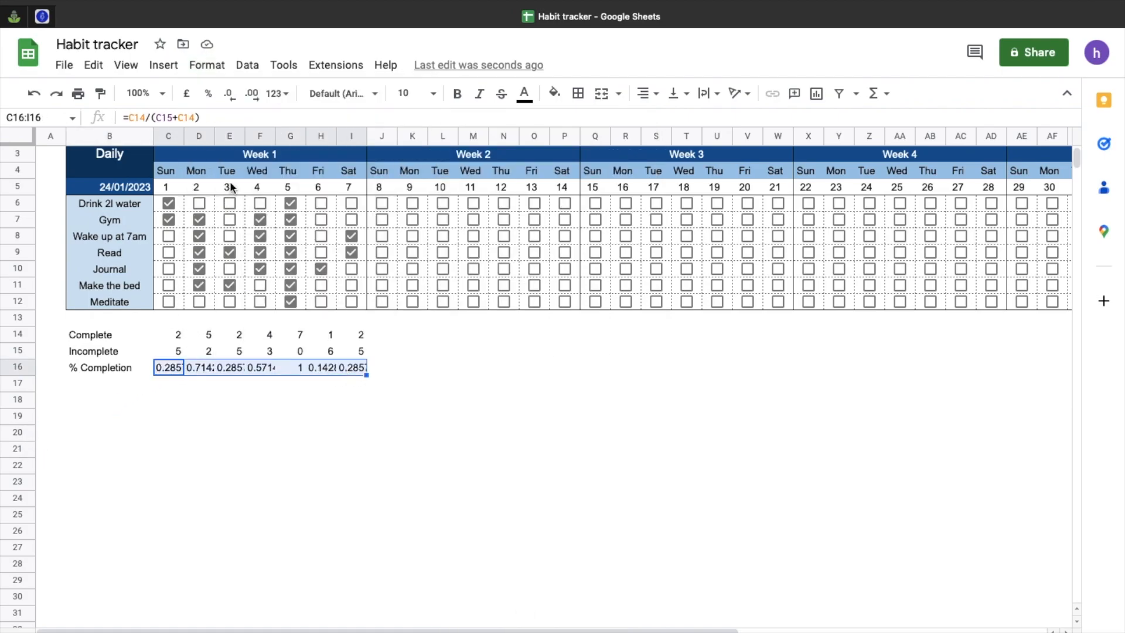
pyautogui.click(209, 97)
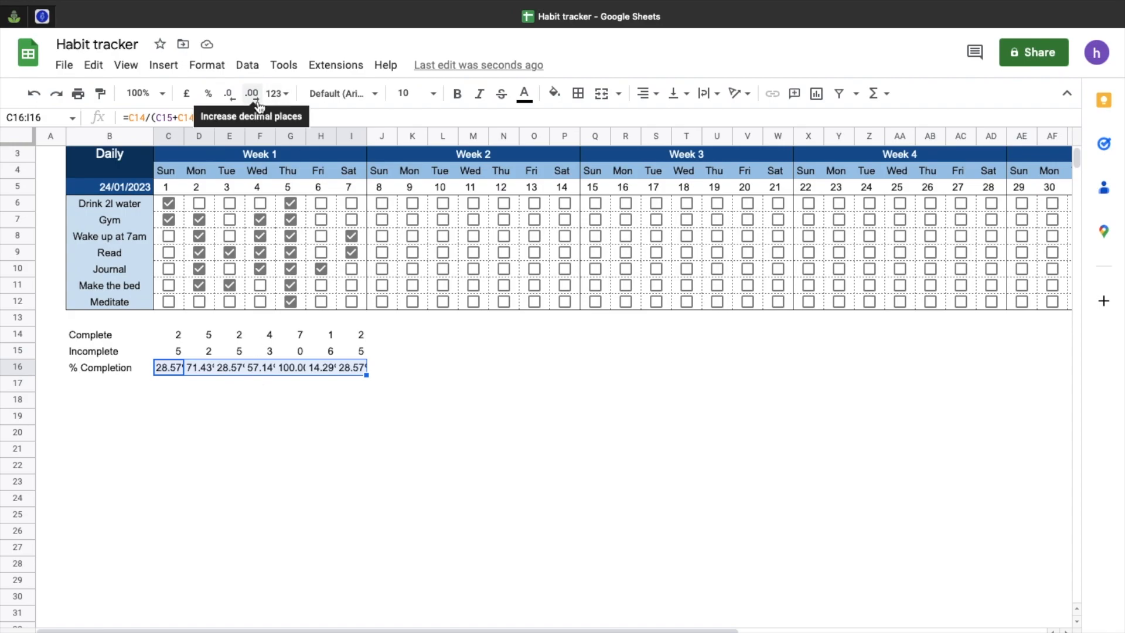
pyautogui.click(234, 99)
pyautogui.click(234, 98)
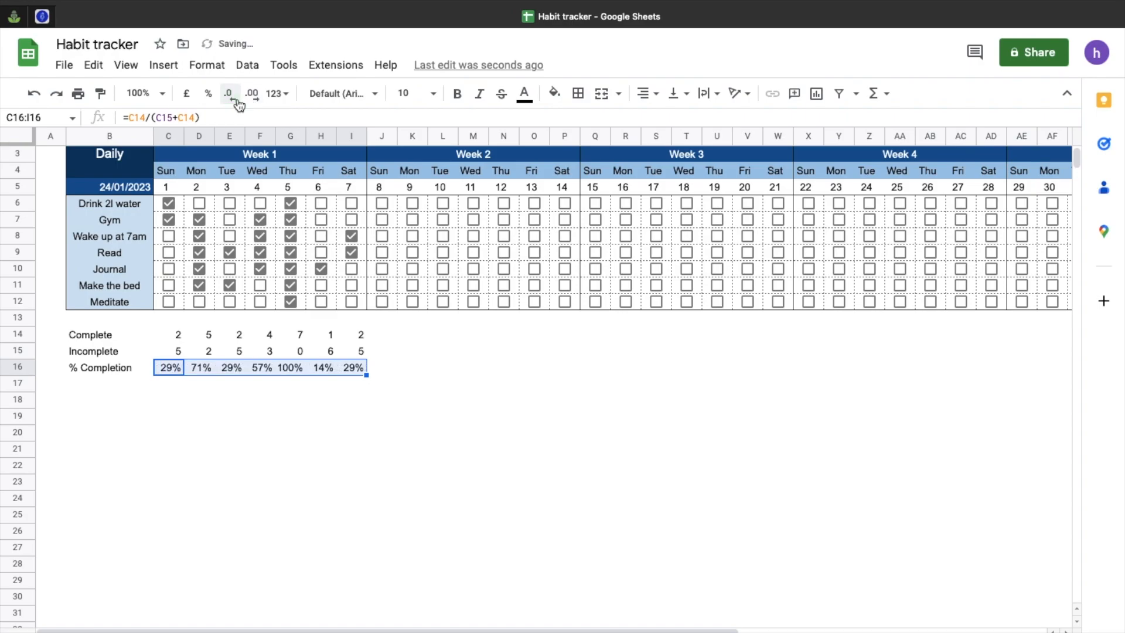
pyautogui.click(227, 392)
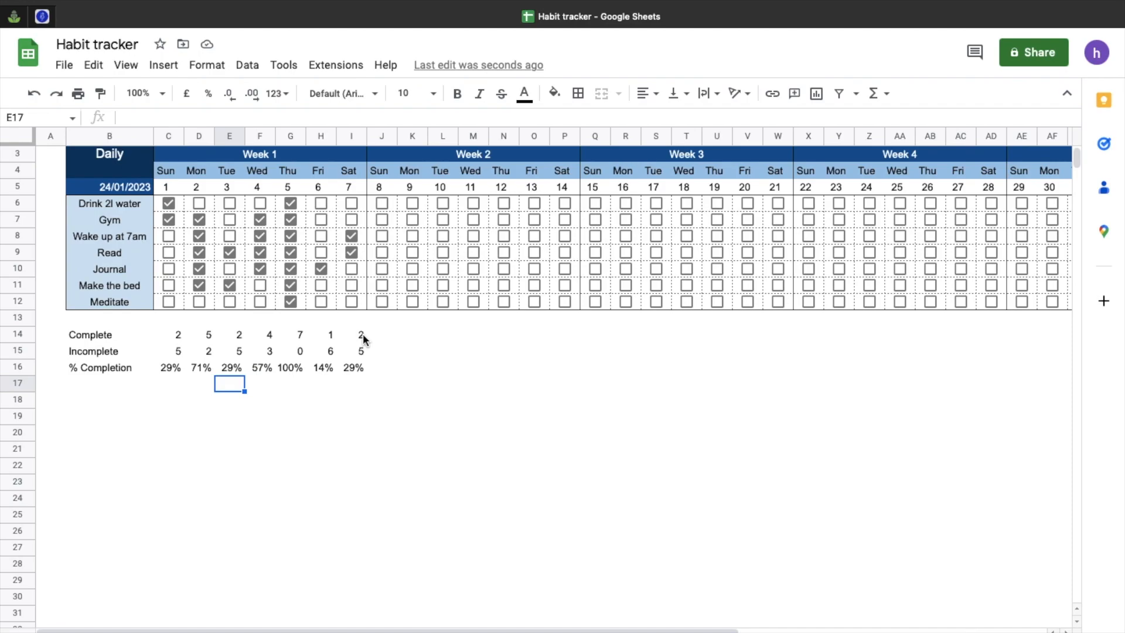
# Step: Extend the Complete, Incomplete and % Completion formulas from I14:I16 across to day 31 in column AG
pyautogui.moveTo(364, 333); pyautogui.dragTo(855, 396)
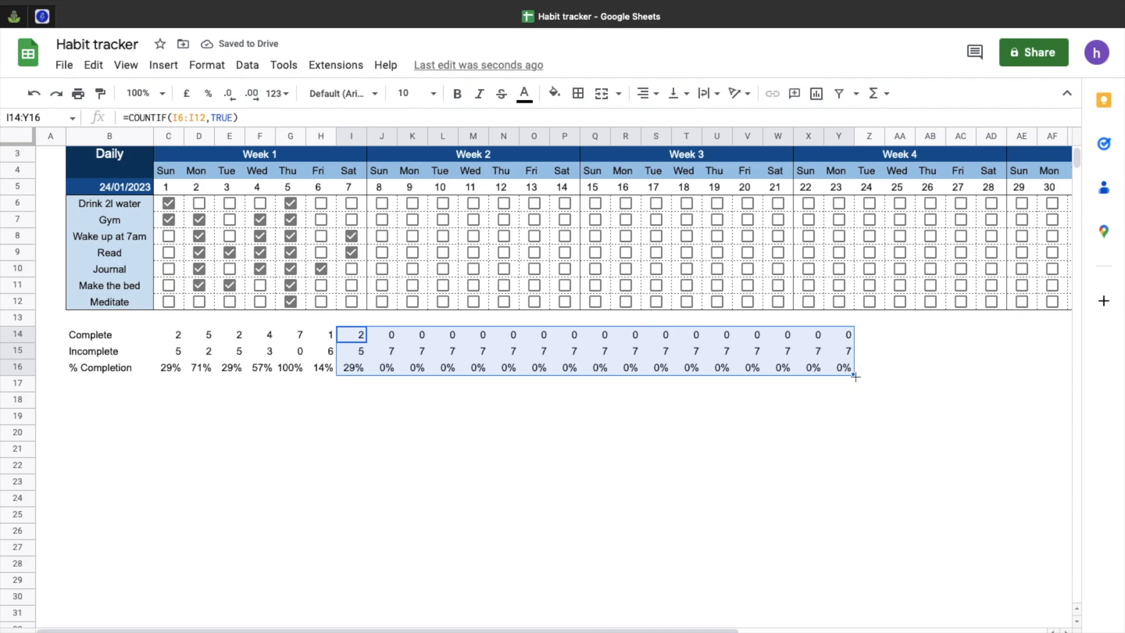
pyautogui.moveTo(856, 377); pyautogui.dragTo(887, 367)
pyautogui.hscroll(-5, 726, 365)
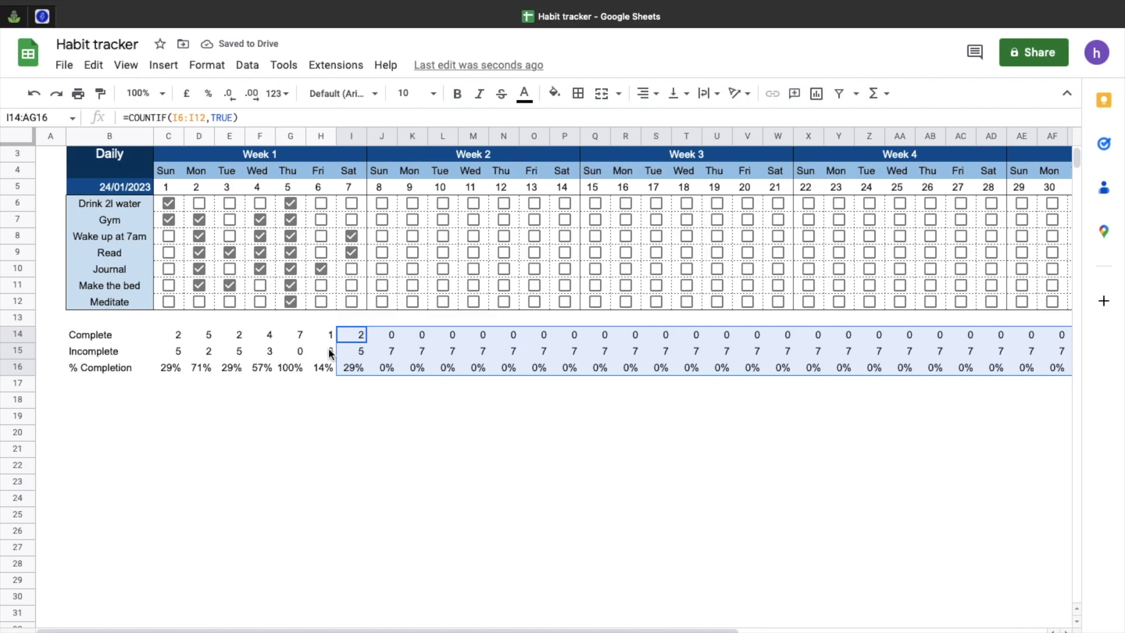
# Step: Copy the light blue formatting of the Journal and Make the bed labels onto the Complete and Incomplete labels in B14:B15
pyautogui.moveTo(110, 271); pyautogui.dragTo(110, 283)
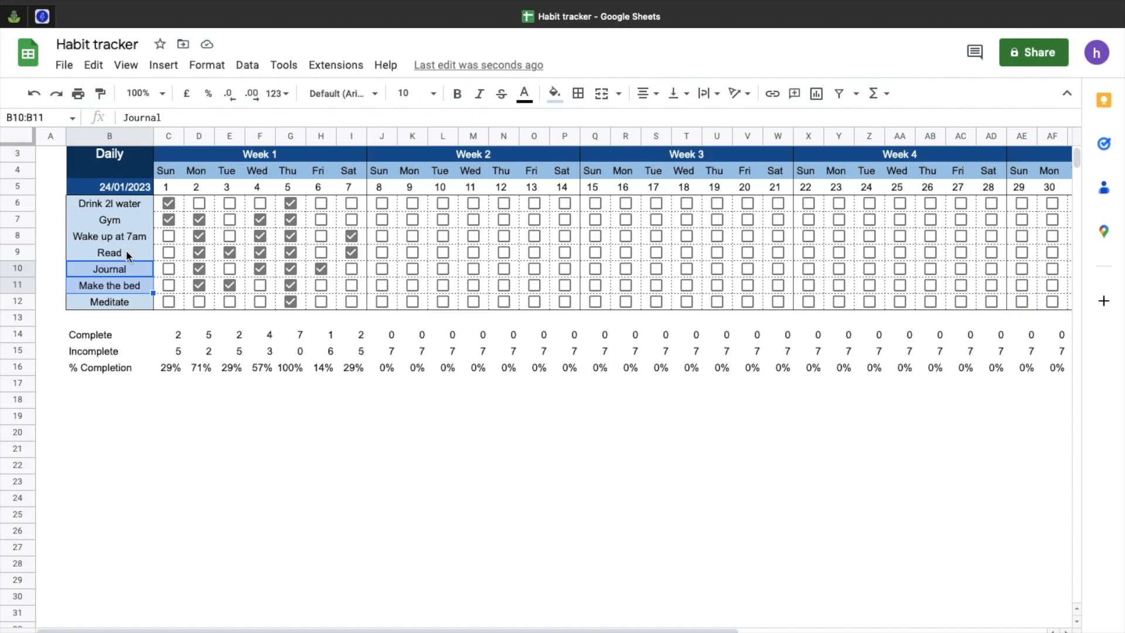
pyautogui.click(100, 93)
pyautogui.moveTo(91, 334); pyautogui.dragTo(92, 364)
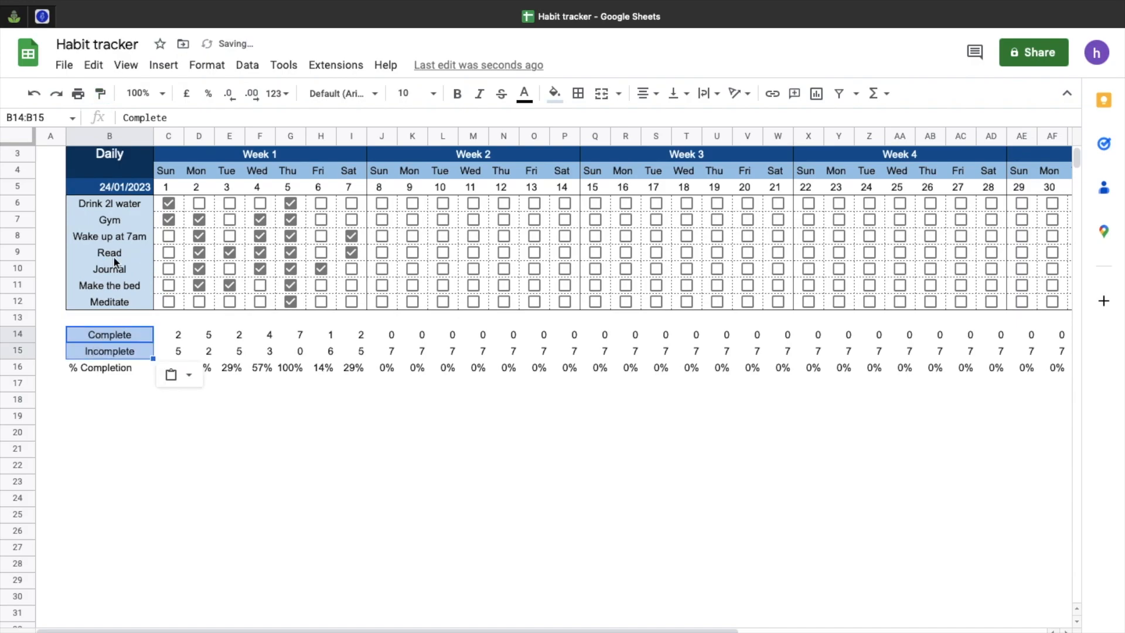
# Step: Copy the dark blue formatting of the date cell B5 onto the % Completion label in B16
pyautogui.click(129, 188)
pyautogui.click(100, 93)
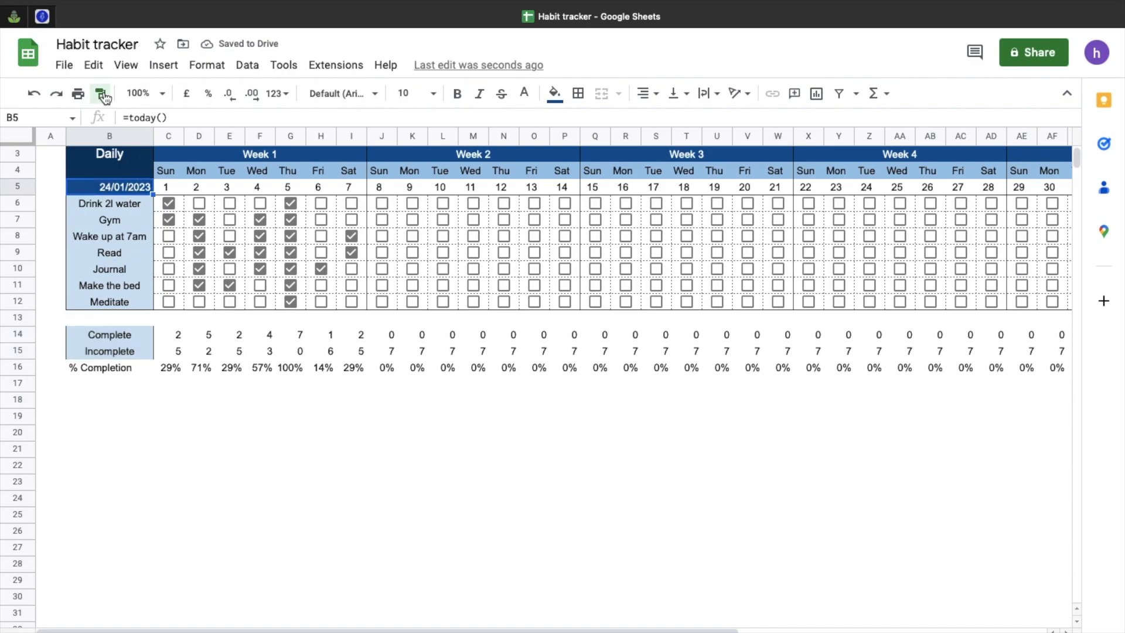
pyautogui.click(120, 366)
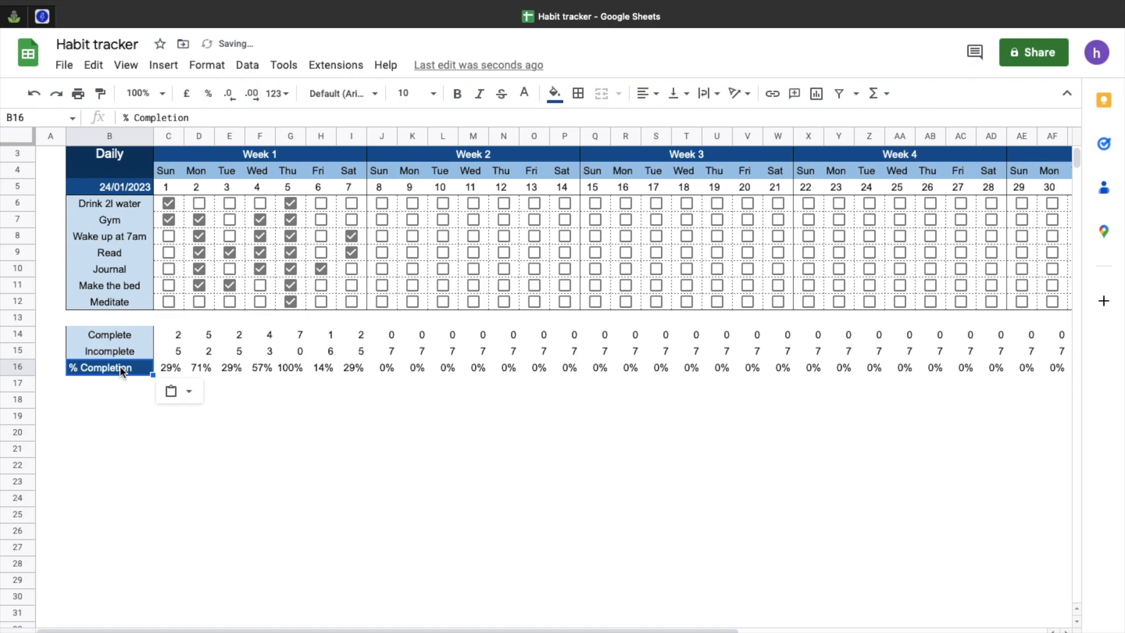
pyautogui.click(128, 421)
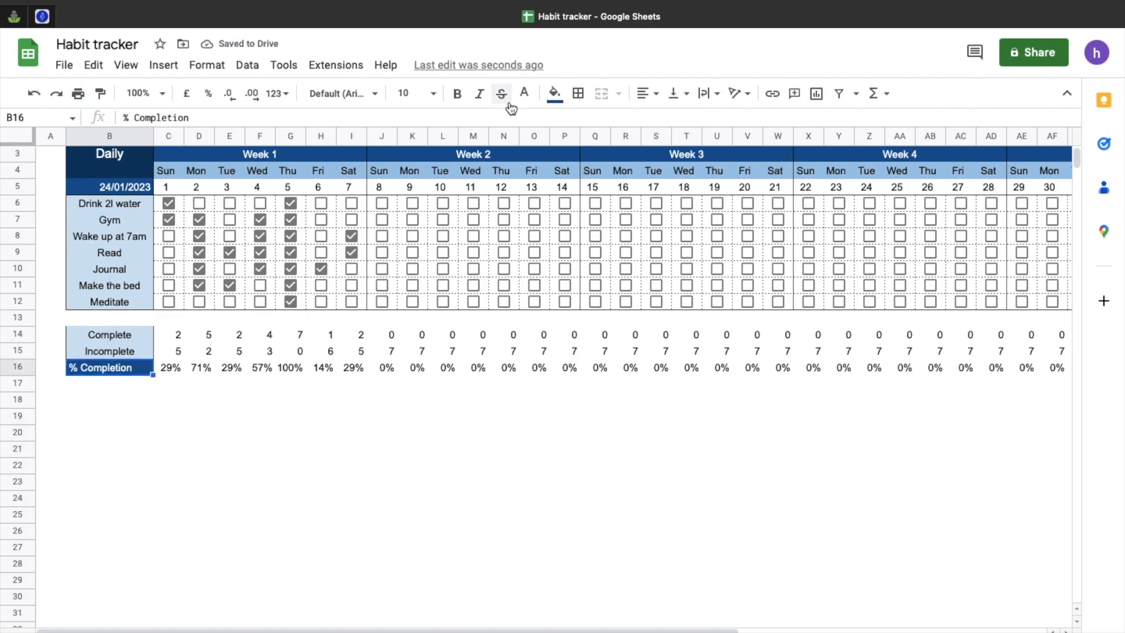
# Step: Add outer borders around the % Completion label in B16 and around the Complete and Incomplete labels in B14:B15
pyautogui.click(578, 93)
pyautogui.click(669, 124)
pyautogui.click(141, 339)
pyautogui.moveTo(140, 339); pyautogui.dragTo(143, 355)
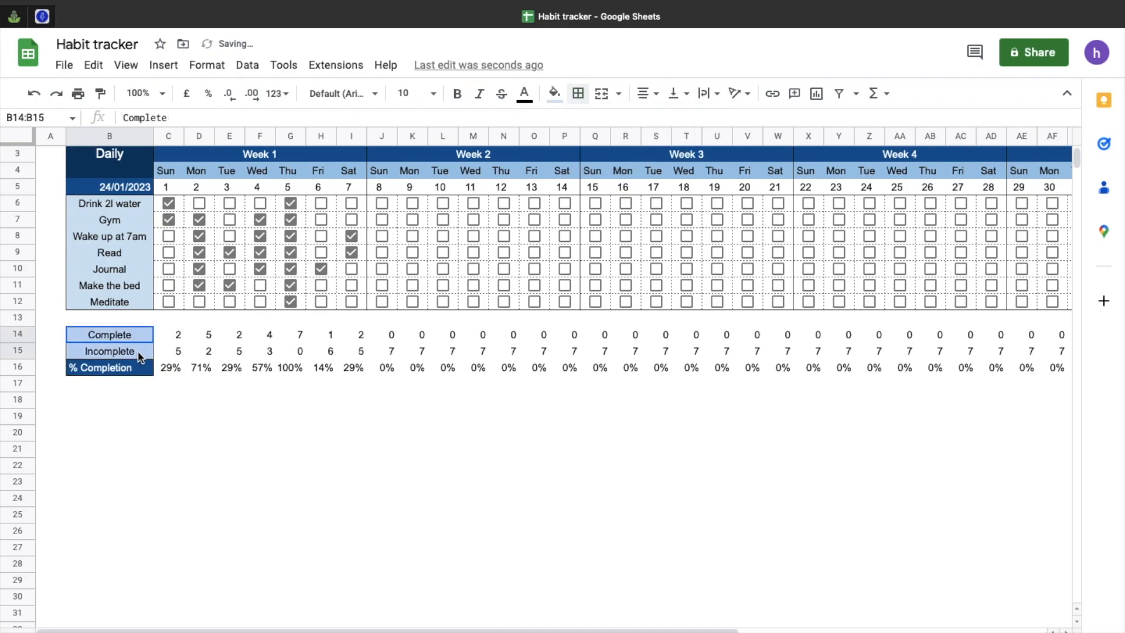
pyautogui.click(579, 95)
pyautogui.click(669, 124)
pyautogui.click(268, 421)
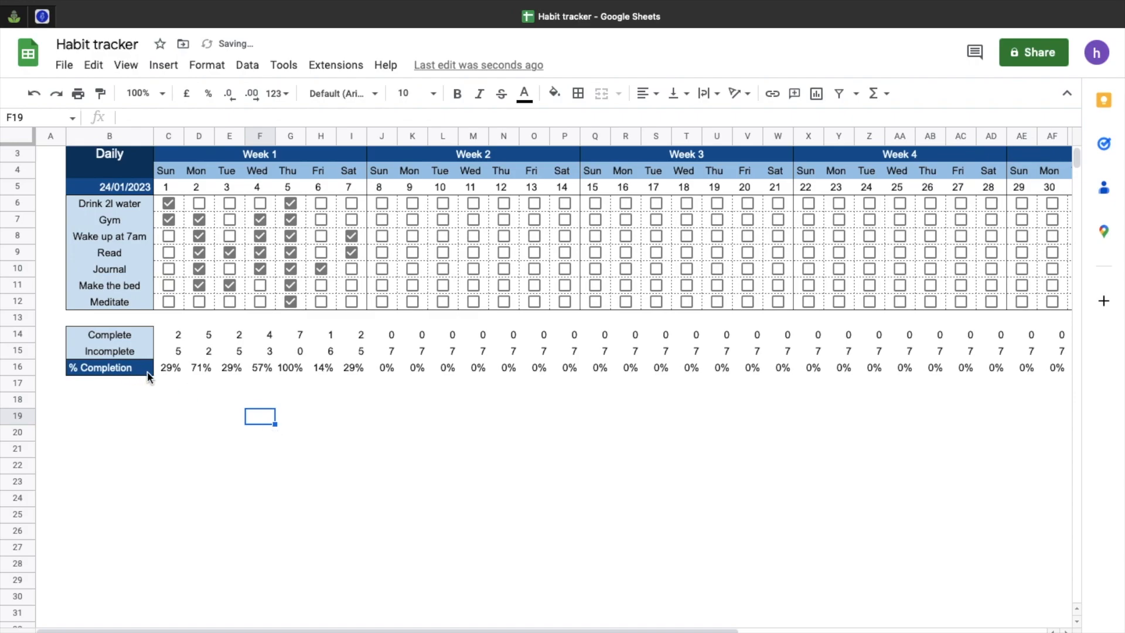
# Step: Add separate outer borders around the week 1 counts in C14:I15 and the week 1 percentages in C16:I16
pyautogui.moveTo(167, 337); pyautogui.dragTo(365, 362)
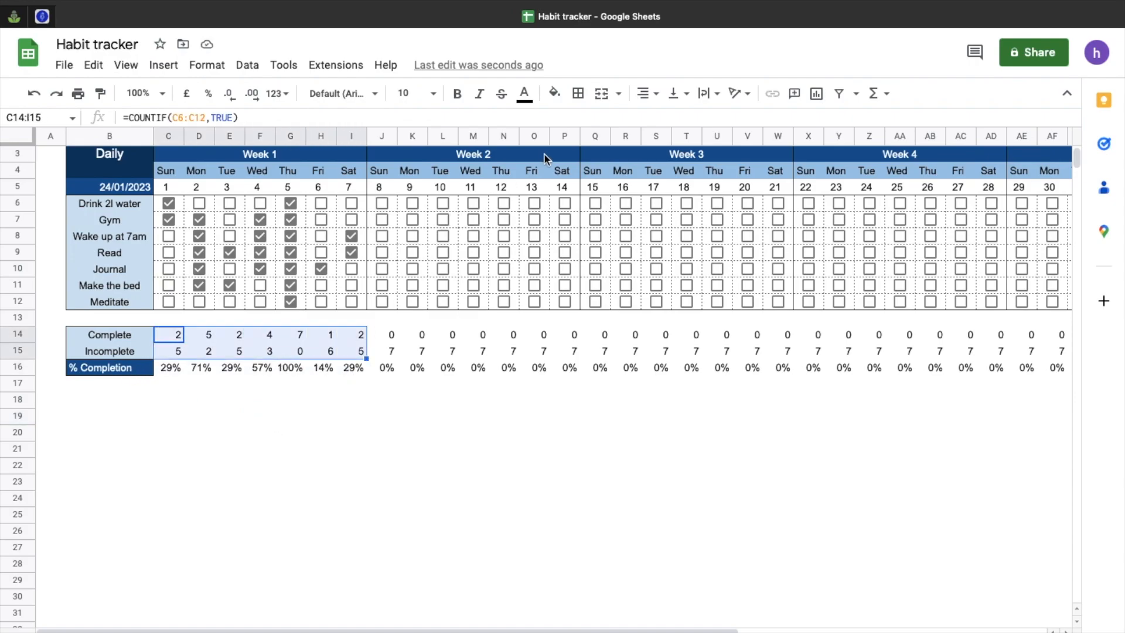
pyautogui.click(581, 99)
pyautogui.click(668, 124)
pyautogui.click(165, 371)
pyautogui.moveTo(166, 368); pyautogui.dragTo(361, 369)
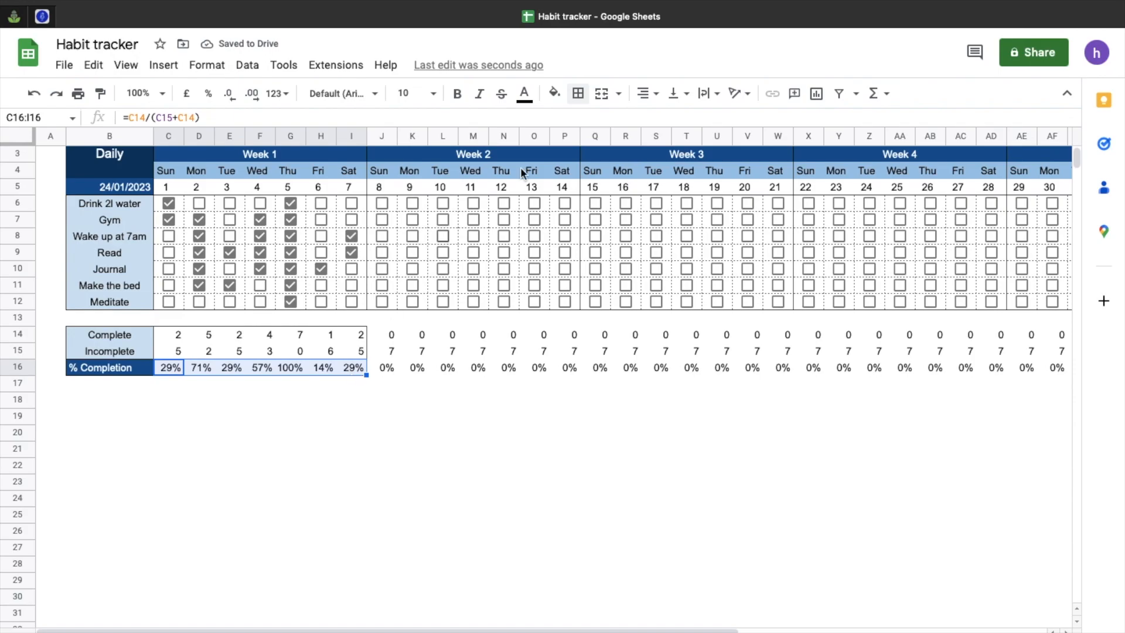
pyautogui.click(578, 95)
pyautogui.click(667, 125)
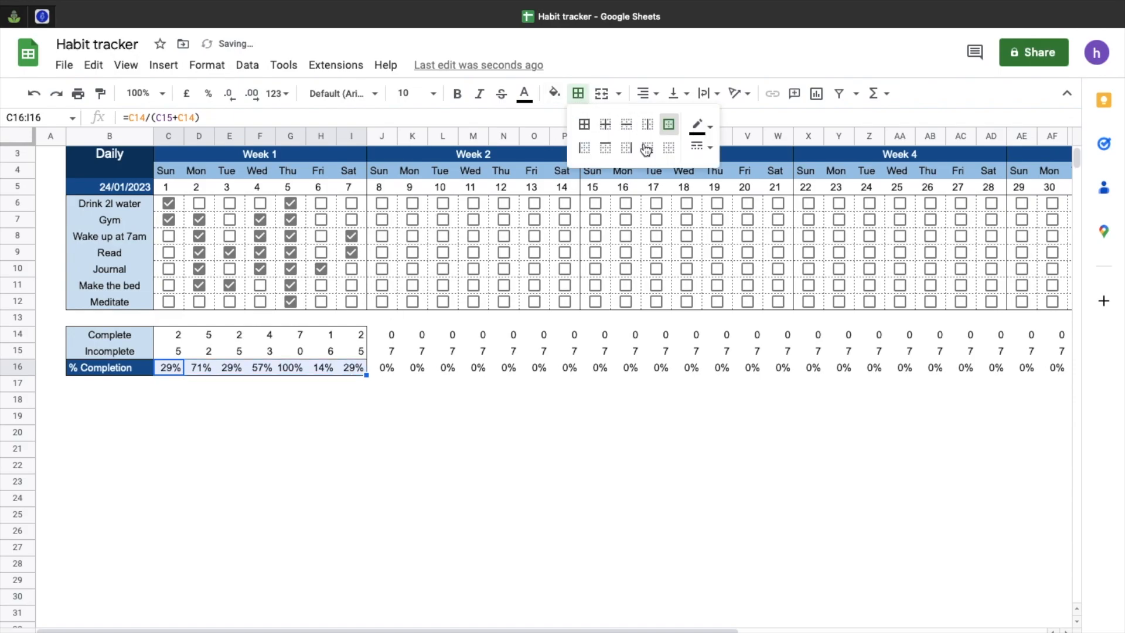
pyautogui.click(425, 469)
# Step: Copy the bordered week 1 summary formatting from C14:I16 onto the summary cells of weeks 2 to 4
pyautogui.moveTo(176, 337); pyautogui.dragTo(347, 369)
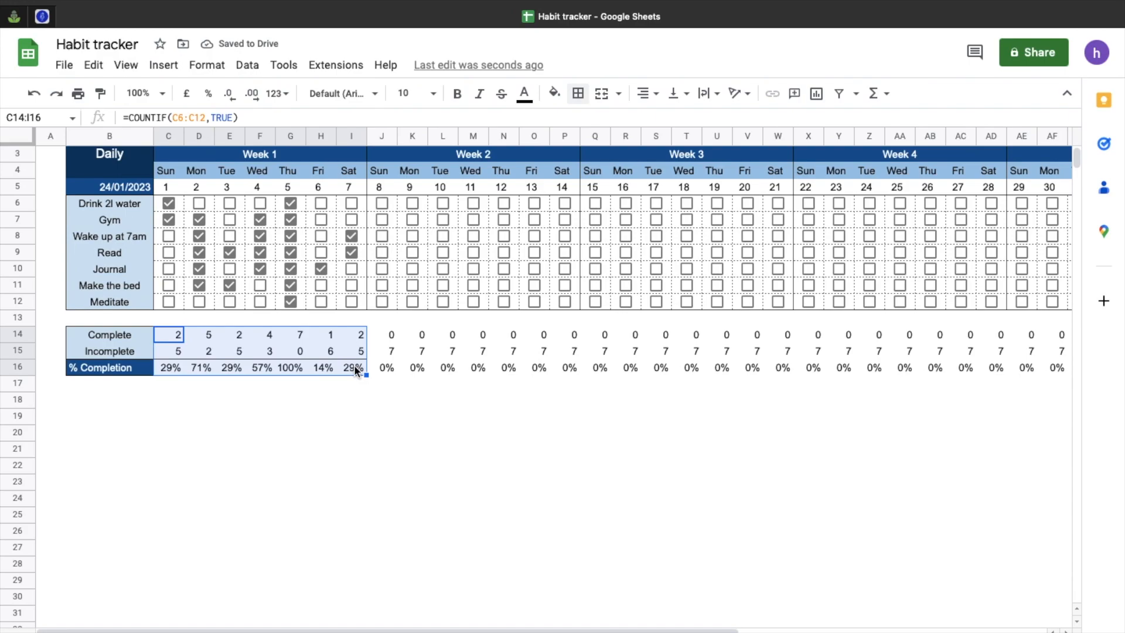
pyautogui.click(103, 99)
pyautogui.moveTo(391, 337)
pyautogui.mouseDown()
pyautogui.moveTo(543, 394)
pyautogui.moveTo(884, 321)
pyautogui.moveTo(1088, 332)
pyautogui.moveTo(1074, 360)
pyautogui.mouseUp()
# Step: Add outer borders around the counts for days 29 to 31 in AE14:AG15 and their percentages in AE16:AG16
pyautogui.click(910, 368)
pyautogui.moveTo(913, 337); pyautogui.dragTo(964, 355)
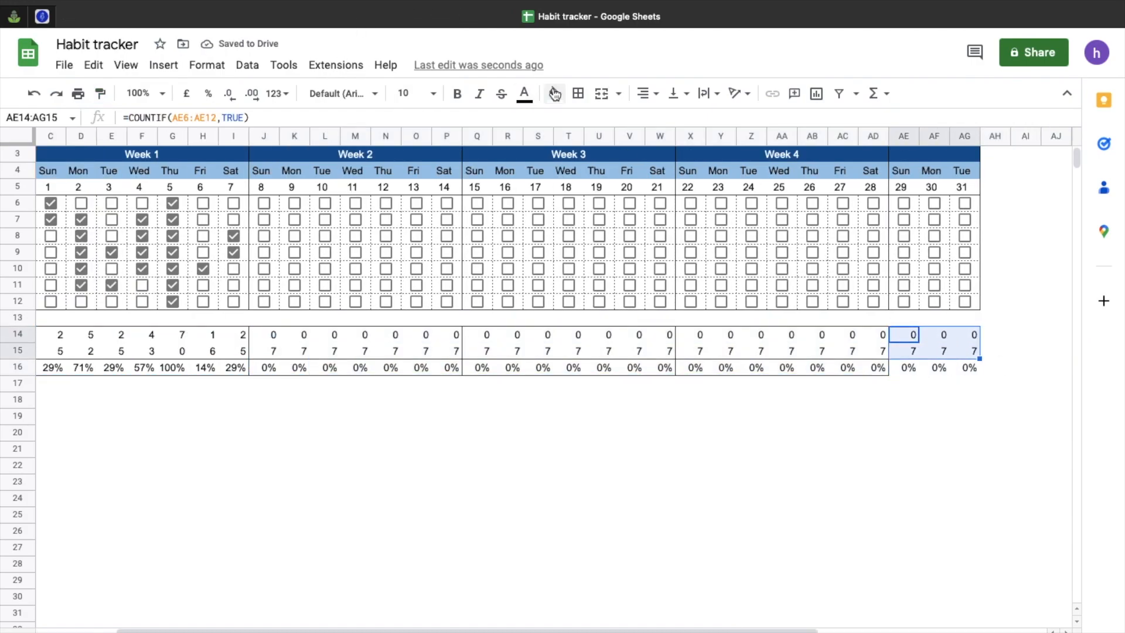
pyautogui.click(579, 95)
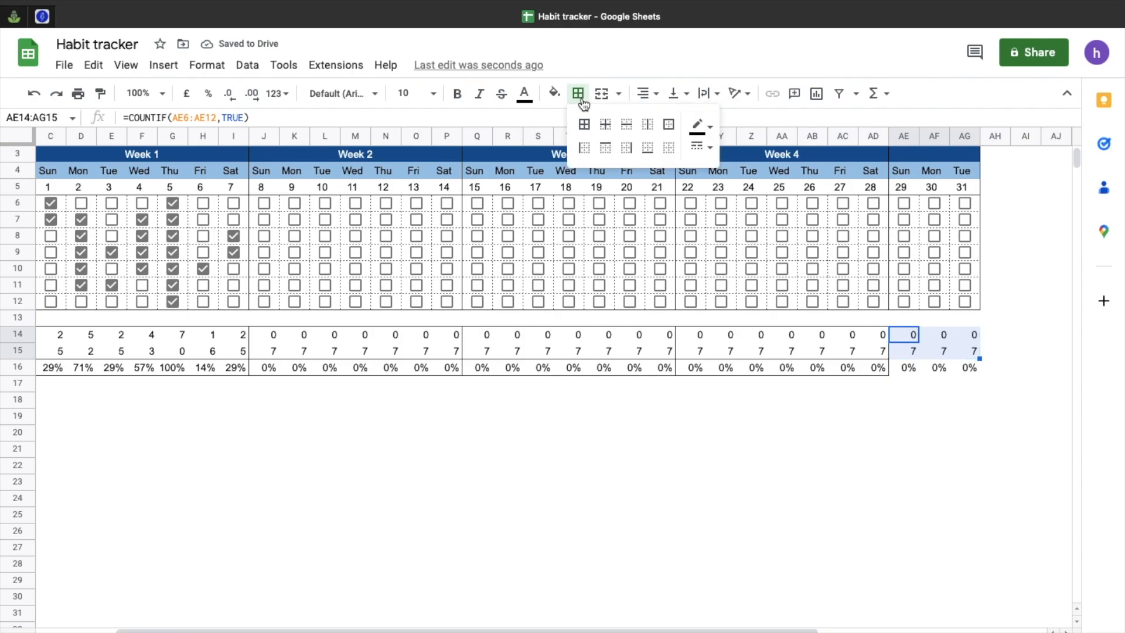
pyautogui.click(666, 128)
pyautogui.click(882, 353)
pyautogui.moveTo(908, 368); pyautogui.dragTo(968, 371)
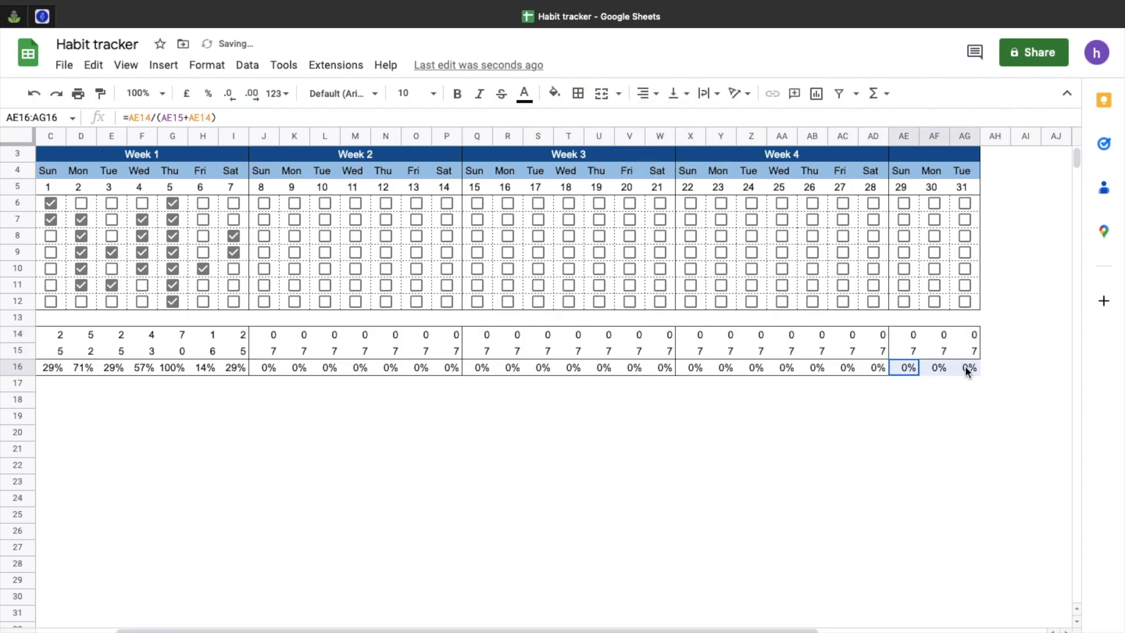
pyautogui.click(583, 95)
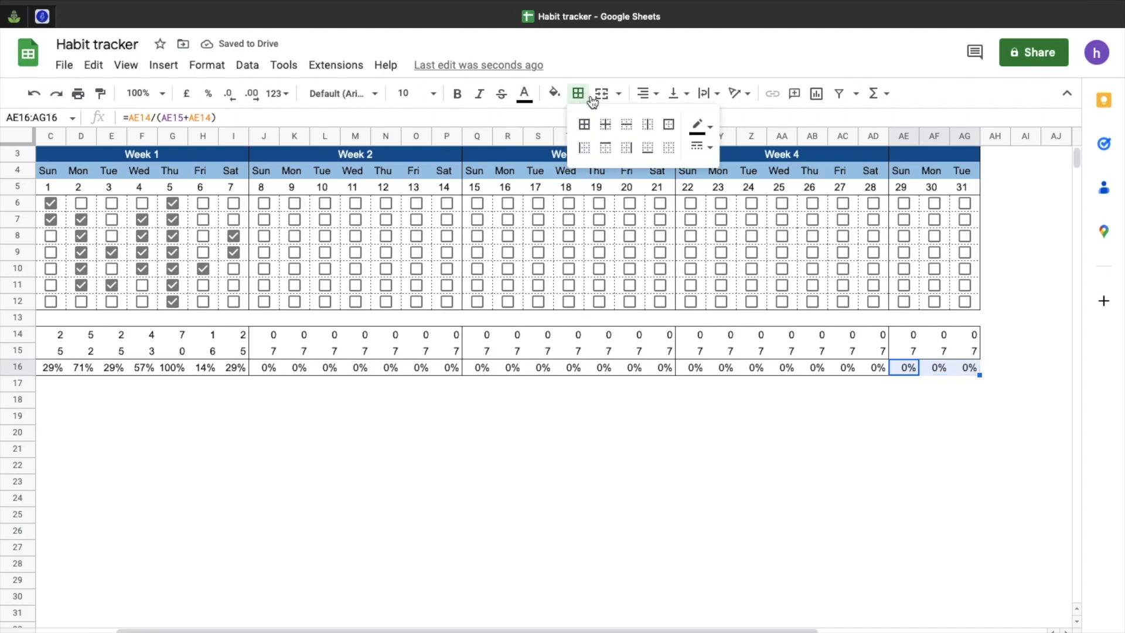
pyautogui.click(668, 124)
pyautogui.click(729, 384)
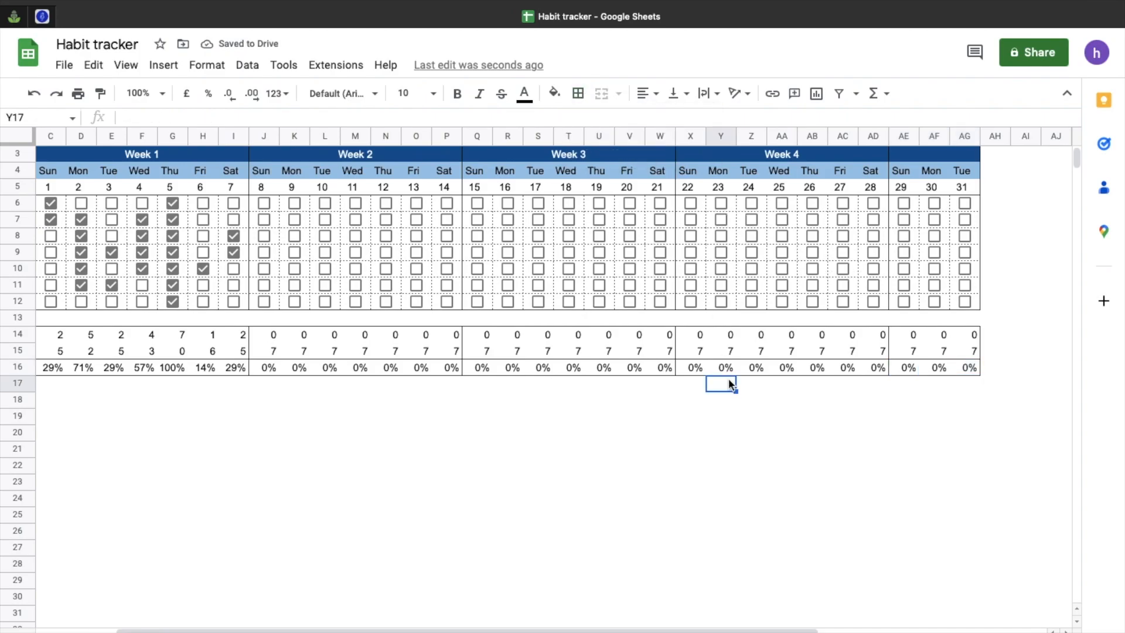
# Step: Enter the label Mood rating in B18 below the daily summary rows
pyautogui.hscroll(-2, 731, 384)
pyautogui.scroll(1, 731, 384)
pyautogui.click(126, 417)
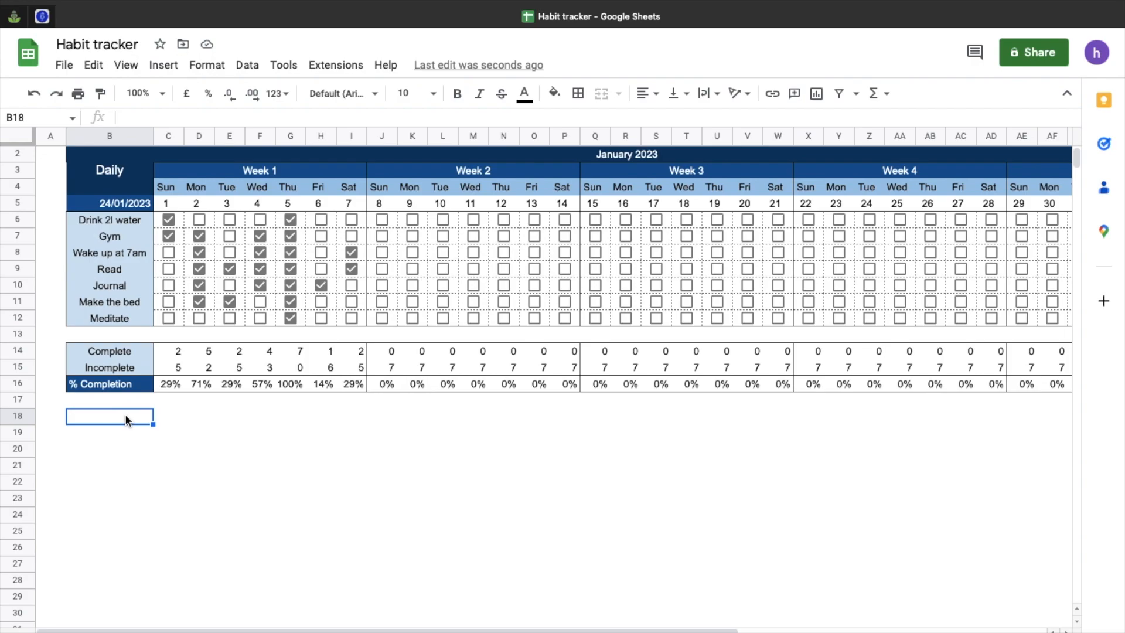
pyautogui.write('Mood rating')
pyautogui.press('Tab')
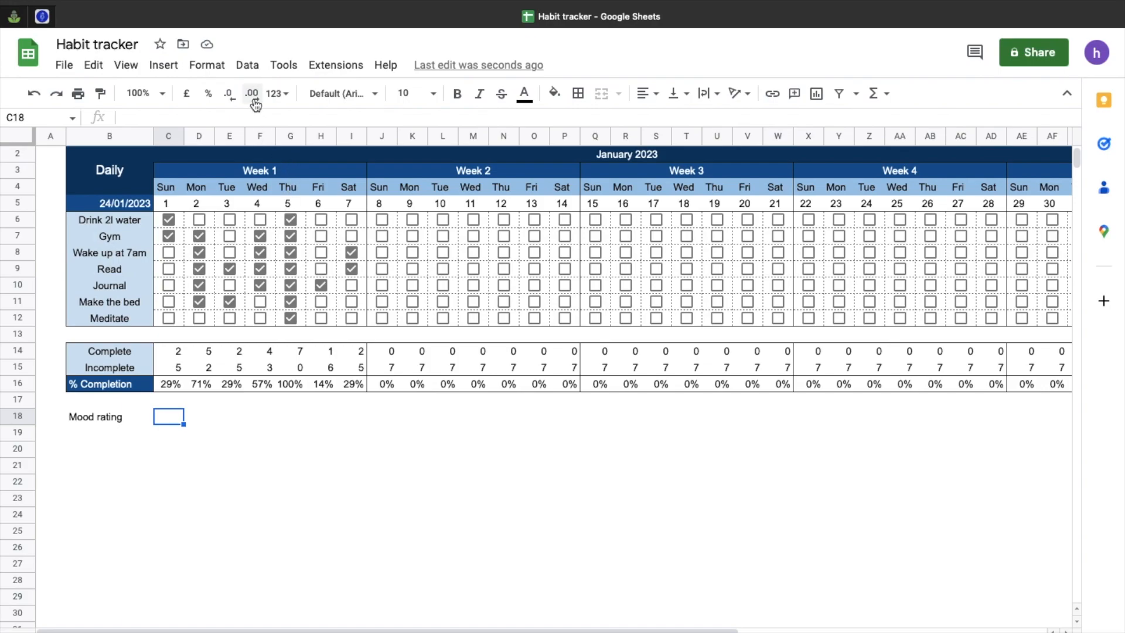
# Step: Add a drop-down data validation rule to C18 with 1 and 2 as its first two options
pyautogui.click(248, 66)
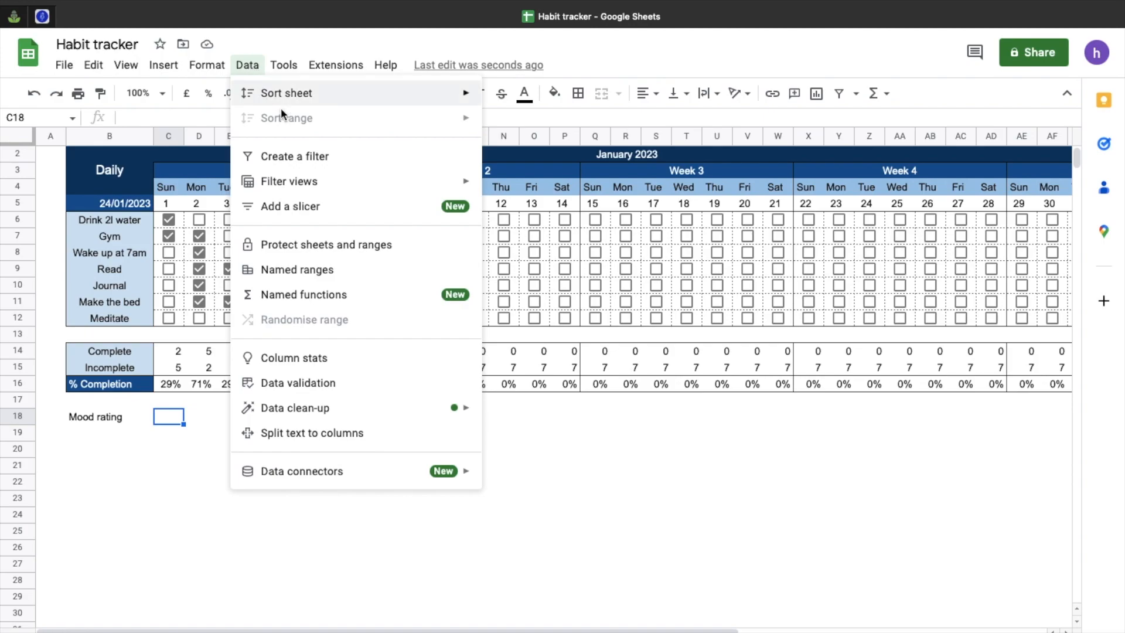
pyautogui.click(317, 384)
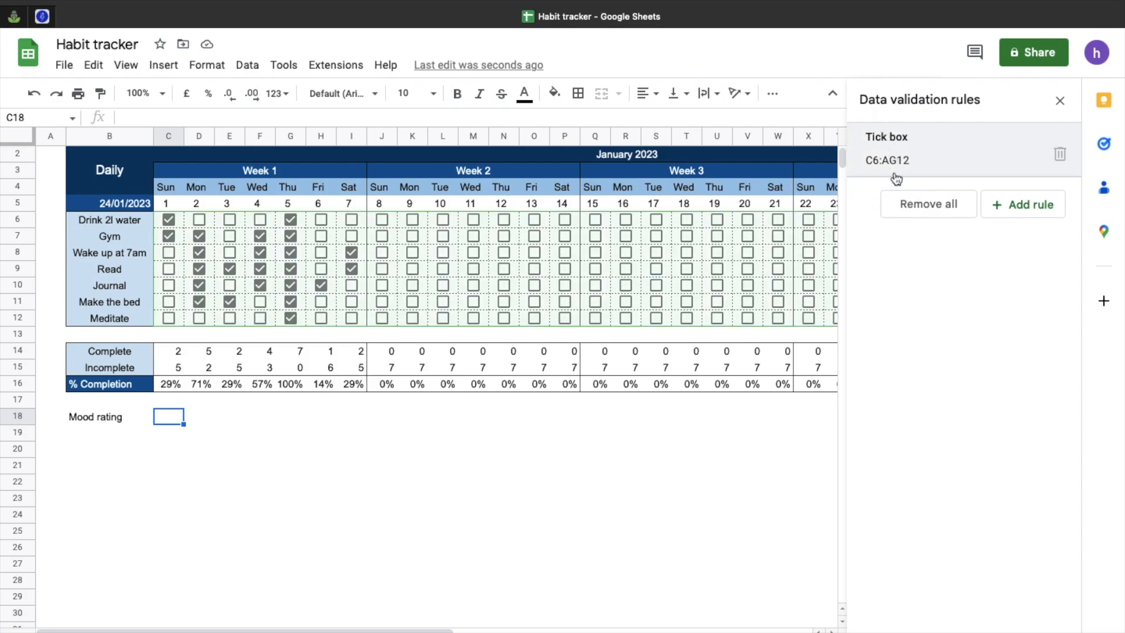
pyautogui.click(1031, 204)
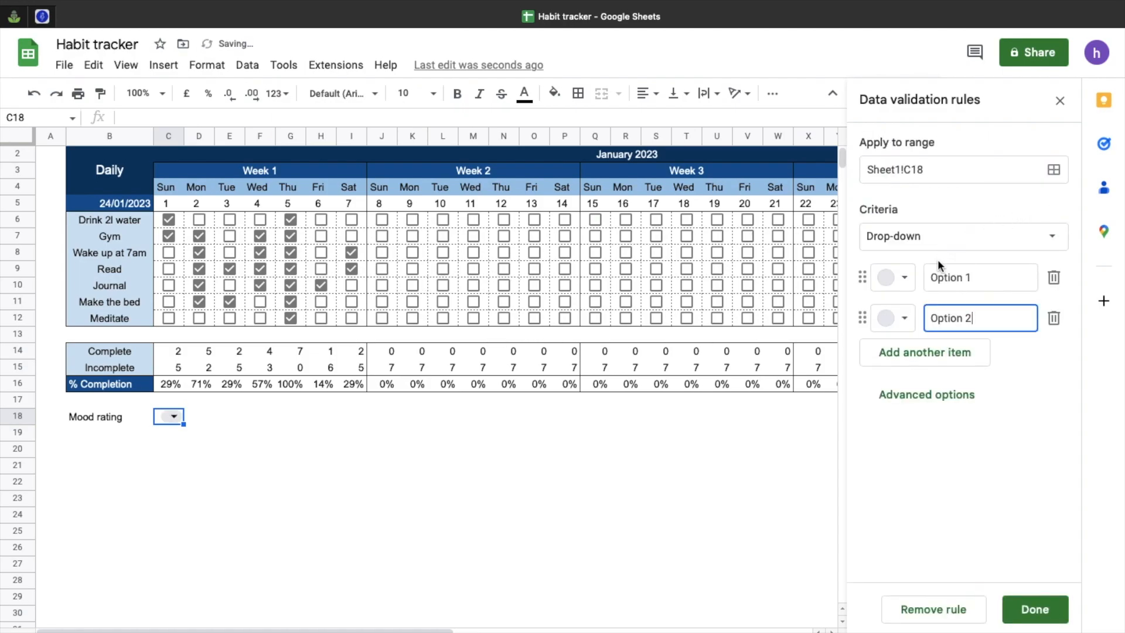
pyautogui.click(986, 277)
pyautogui.moveTo(987, 278); pyautogui.dragTo(922, 275)
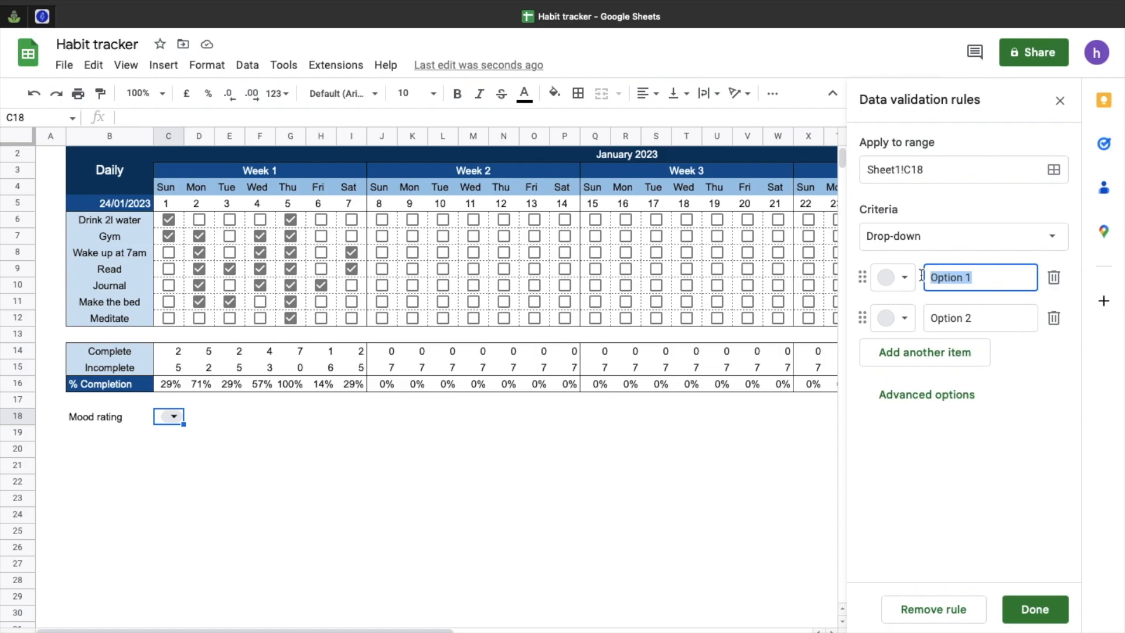
pyautogui.write('1')
pyautogui.click(970, 318)
pyautogui.moveTo(969, 317); pyautogui.dragTo(923, 317)
pyautogui.write('2')
# Step: Add the items 3, 4, 5 and 6 to the mood rating drop-down rule
pyautogui.click(914, 358)
pyautogui.write('3')
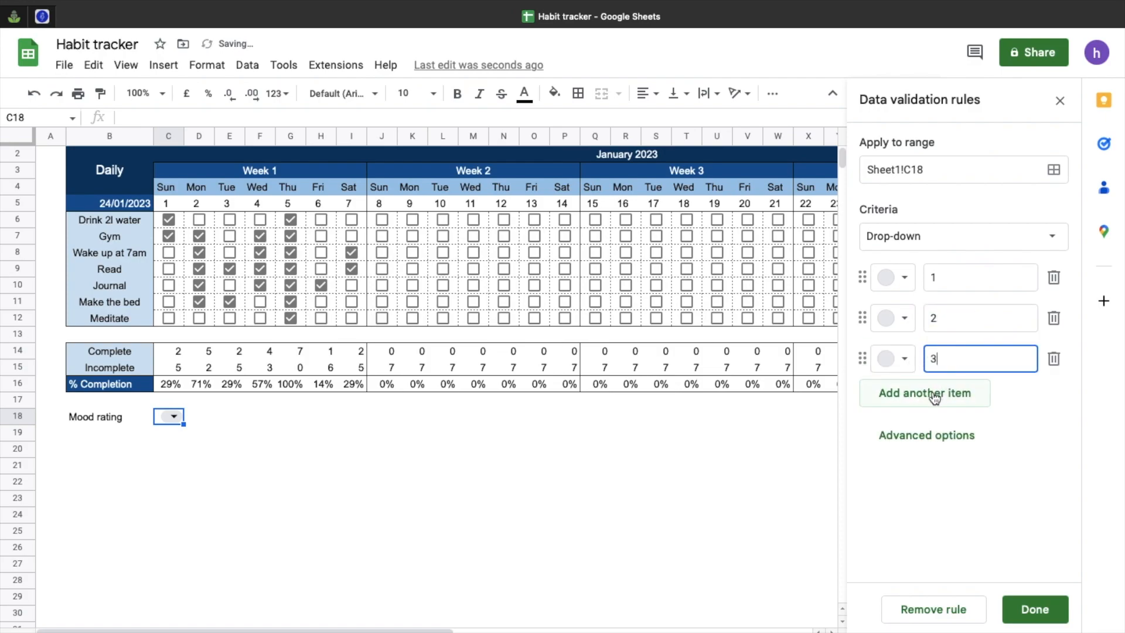
pyautogui.click(937, 393)
pyautogui.write('4')
pyautogui.click(938, 434)
pyautogui.write('5')
pyautogui.click(938, 473)
pyautogui.write('6')
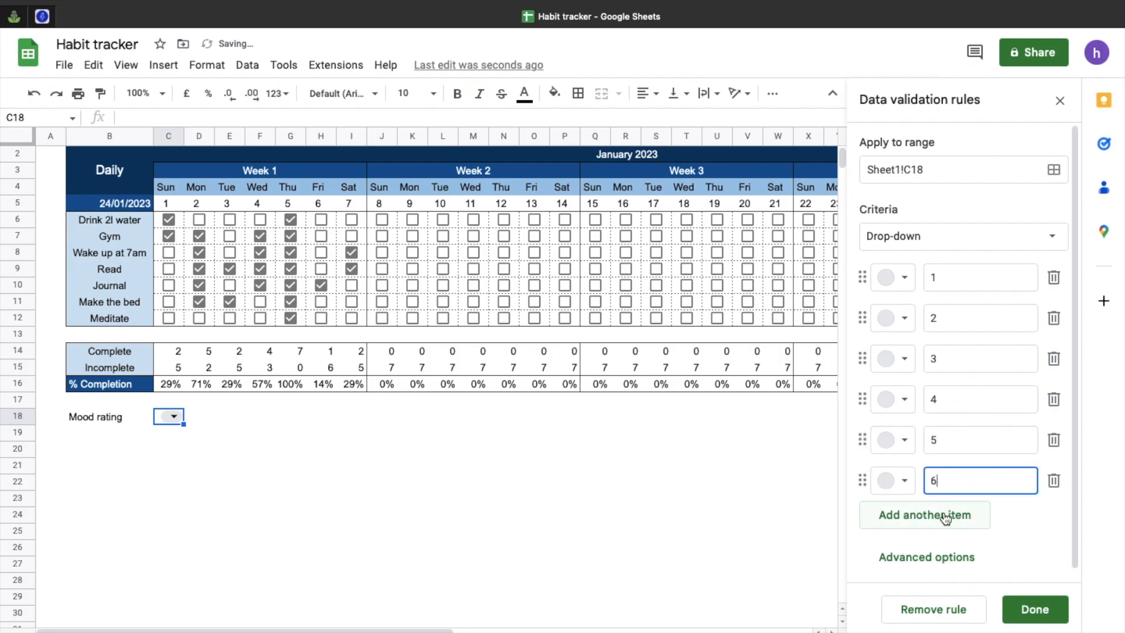
# Step: Add the items 7, 8, 9 and 10 to the mood rating drop-down and save the rule
pyautogui.click(943, 514)
pyautogui.write('7')
pyautogui.click(937, 555)
pyautogui.write('8')
pyautogui.scroll(-2, 919, 520)
pyautogui.click(919, 519)
pyautogui.write('9')
pyautogui.click(922, 550)
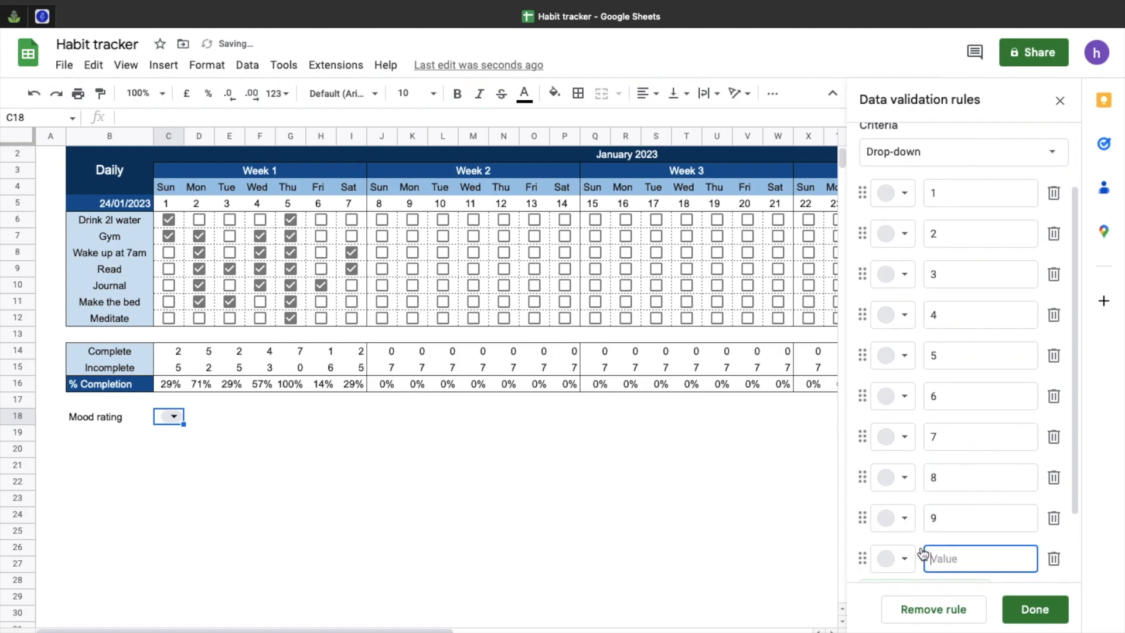
pyautogui.write('10')
pyautogui.click(1025, 613)
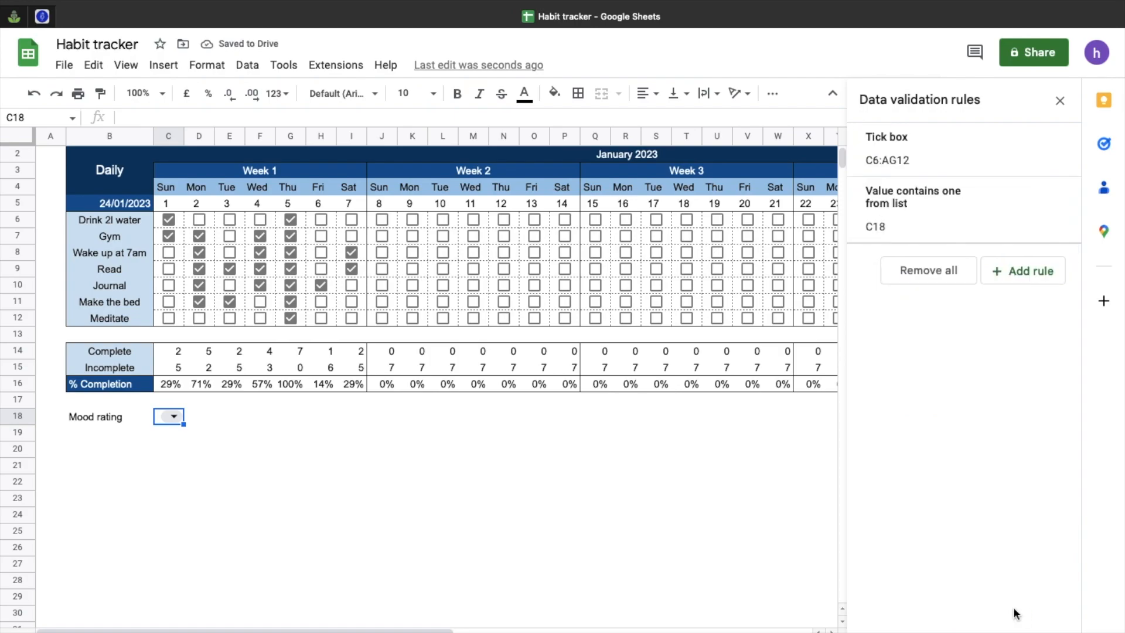
# Step: Choose 3 as the mood rating in C18 and widen column C slightly
pyautogui.click(174, 417)
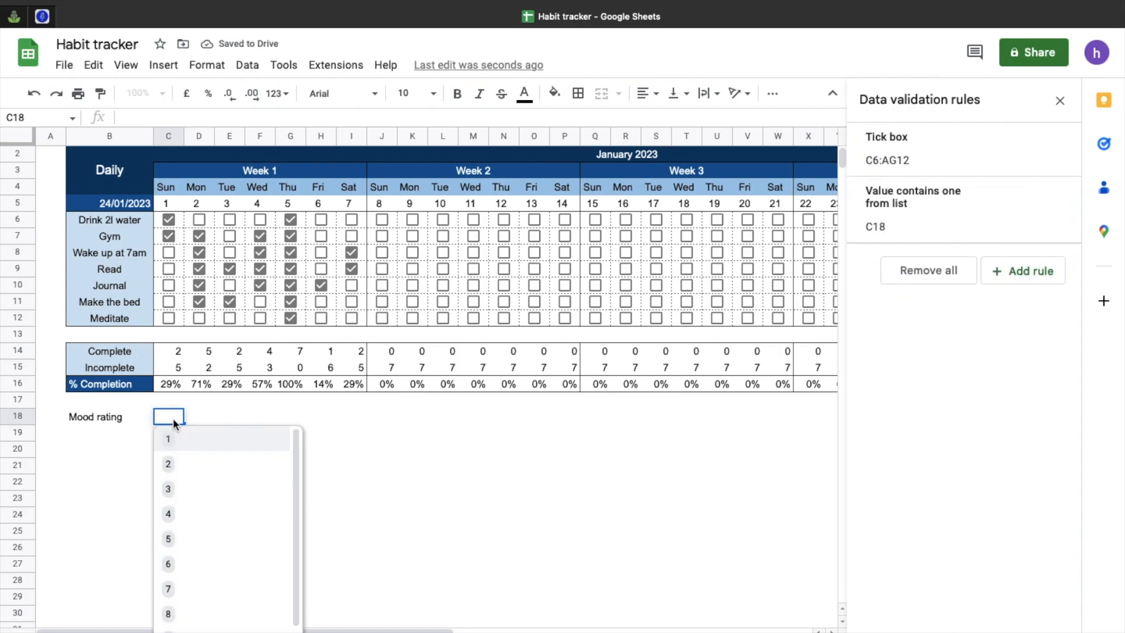
pyautogui.click(185, 494)
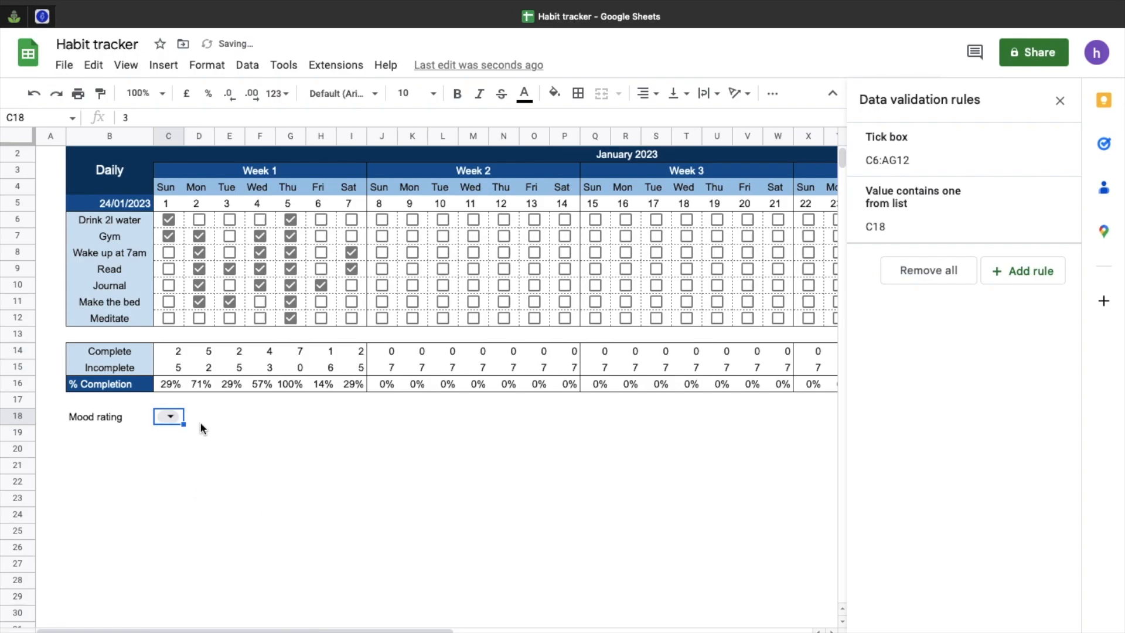
pyautogui.moveTo(184, 137); pyautogui.dragTo(190, 138)
pyautogui.click(176, 416)
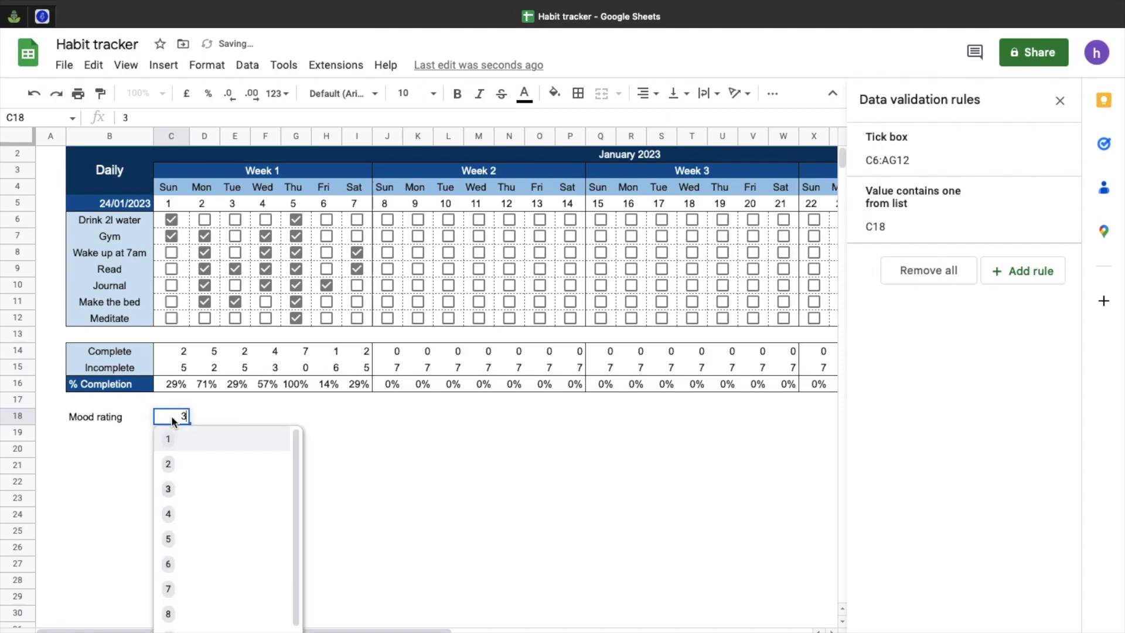
# Step: Choose 3 from the dropdown as the mood rating for Sunday 1 January in C18
pyautogui.click(185, 489)
pyautogui.click(204, 432)
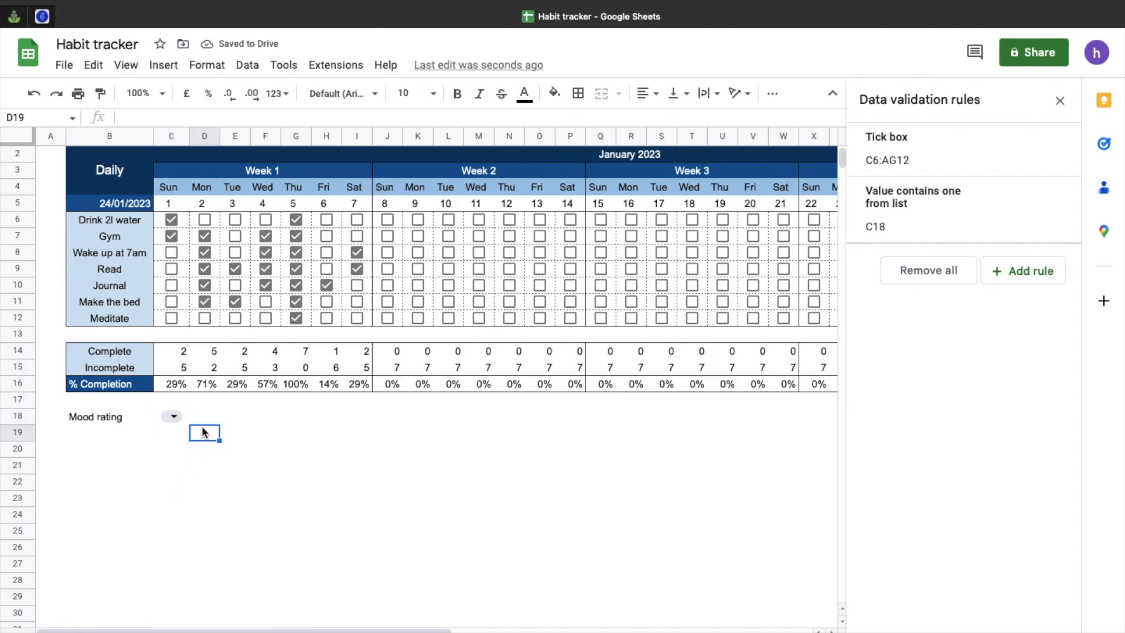
pyautogui.click(164, 415)
pyautogui.click(232, 417)
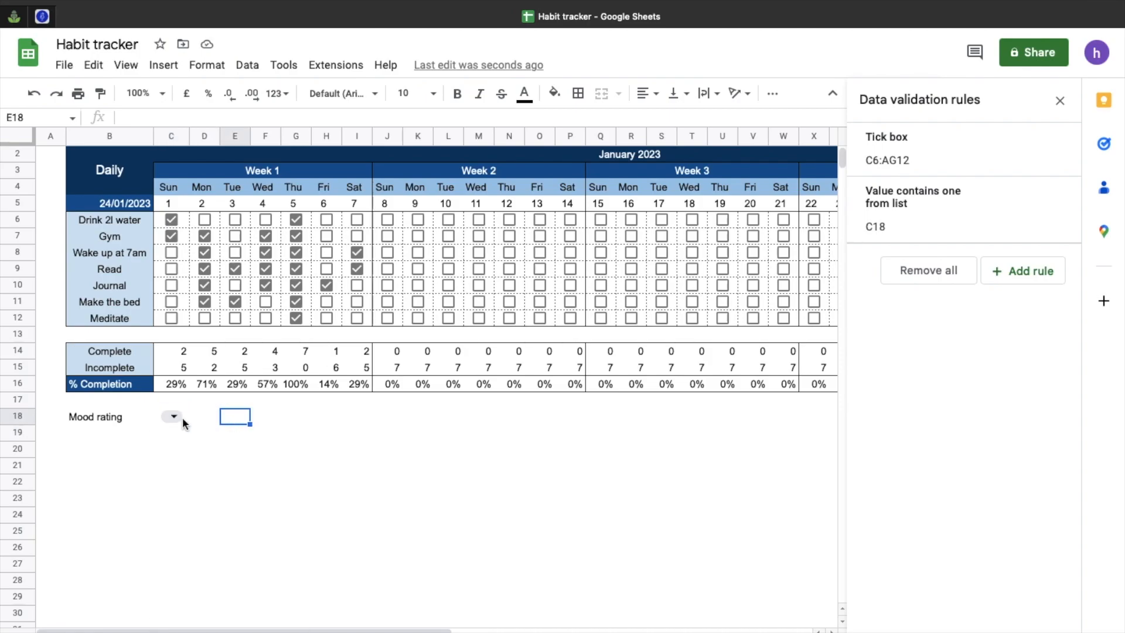
# Step: Widen column C enough for the mood rating number to show beside its dropdown arrow
pyautogui.moveTo(189, 136); pyautogui.dragTo(219, 136)
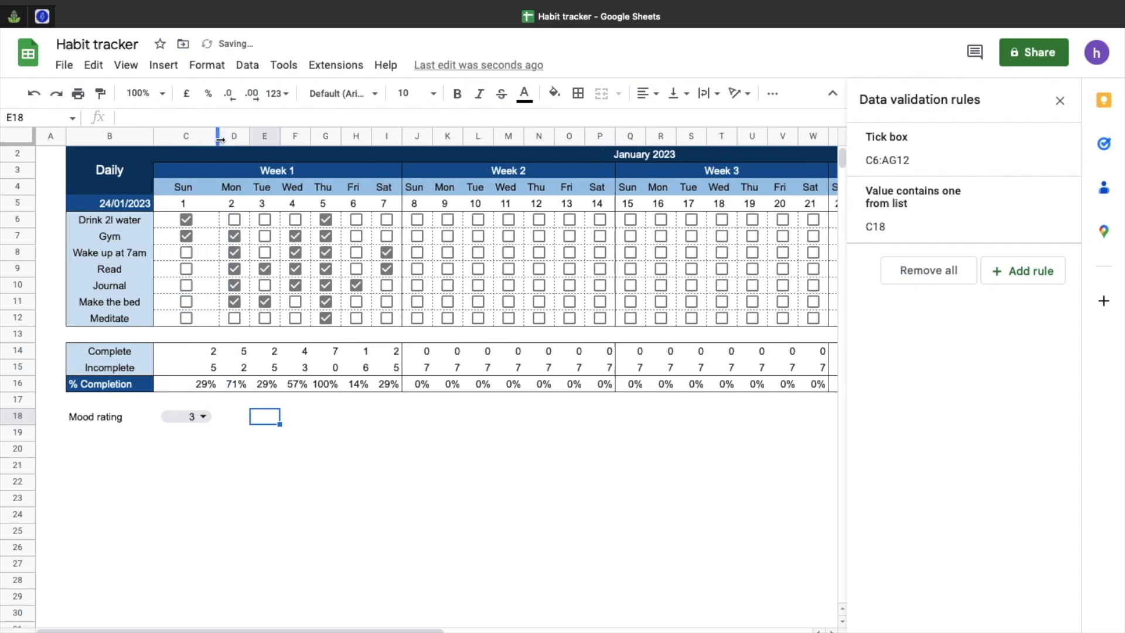
pyautogui.click(216, 137)
pyautogui.rightClick(218, 138)
pyautogui.click(234, 136)
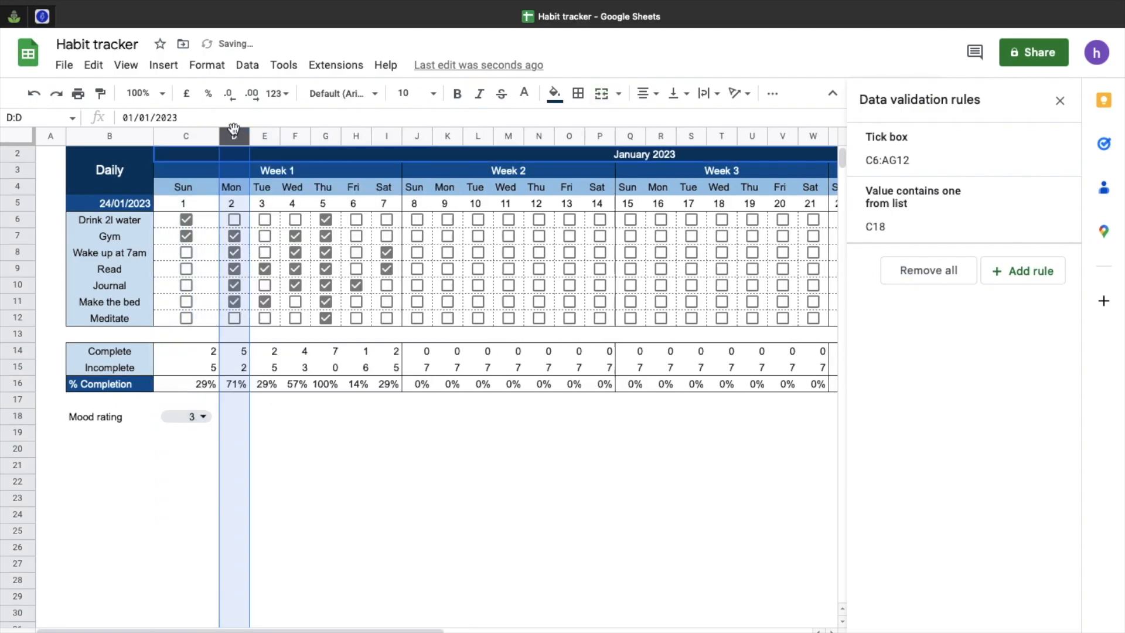
pyautogui.moveTo(219, 136); pyautogui.dragTo(210, 136)
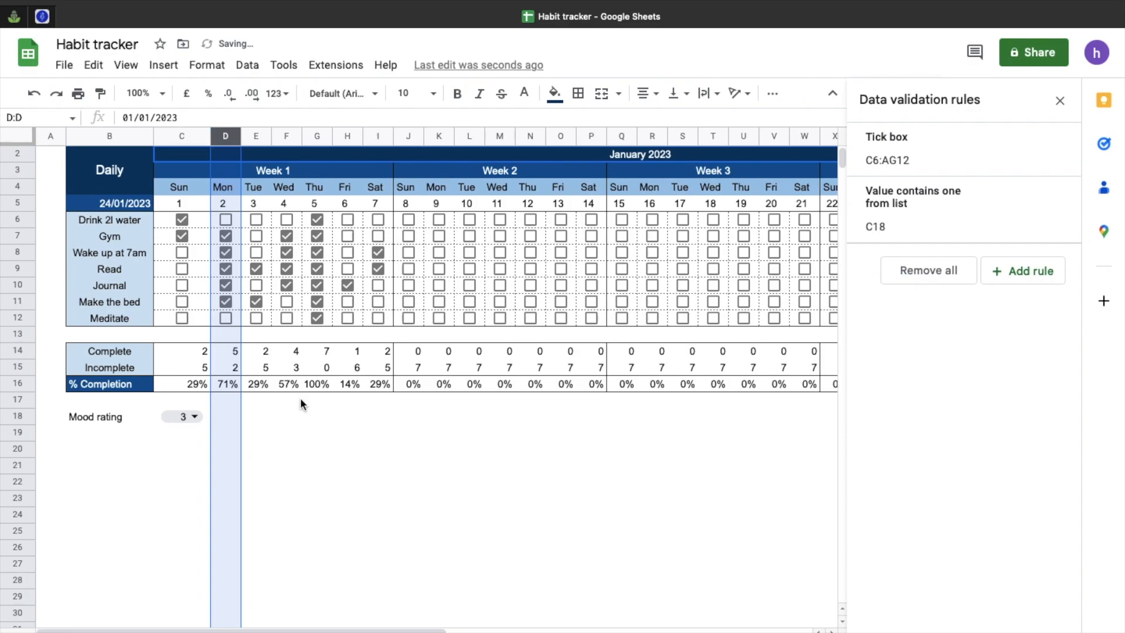
pyautogui.click(322, 469)
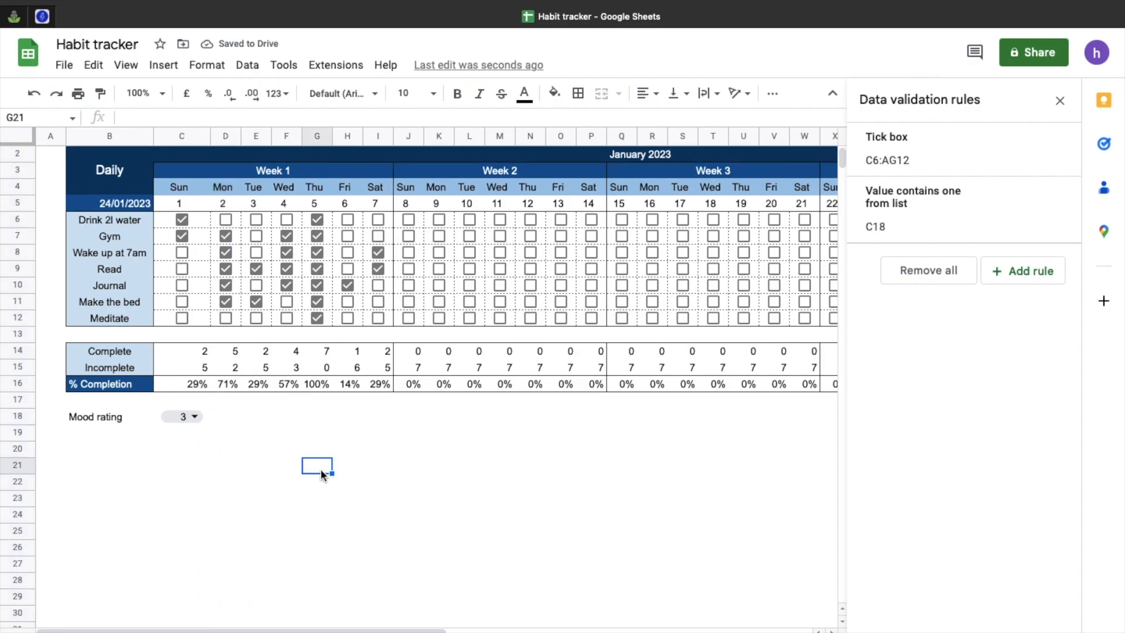
# Step: Enter plain mood ratings of 4 in D18 and 5 in E18
pyautogui.click(216, 419)
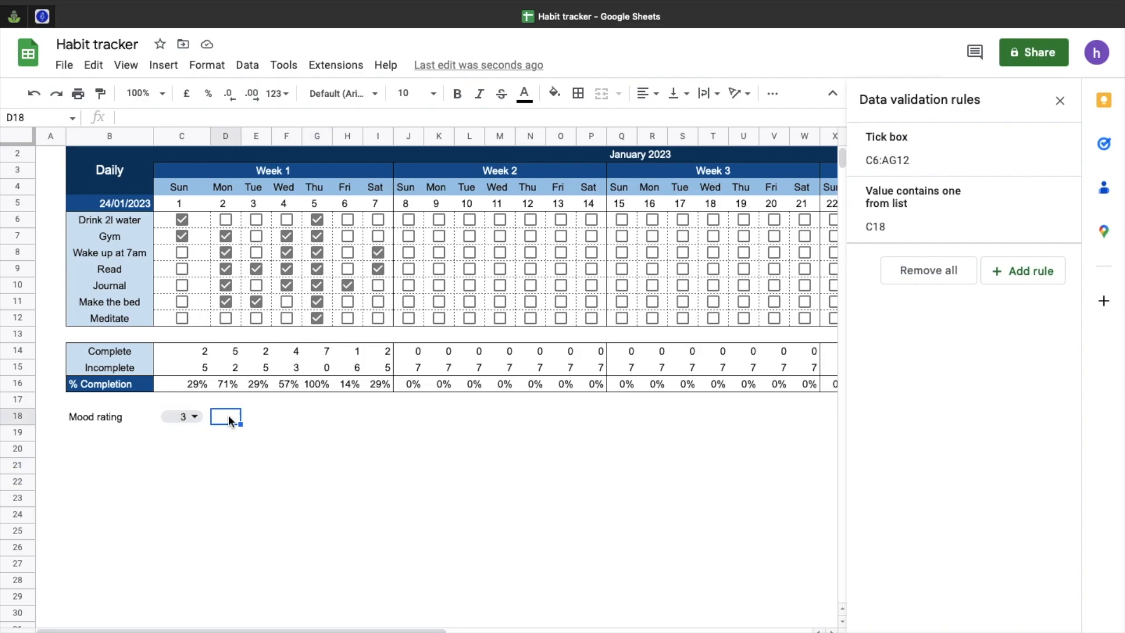
pyautogui.write('4')
pyautogui.press('Tab')
pyautogui.write('5')
pyautogui.click(291, 439)
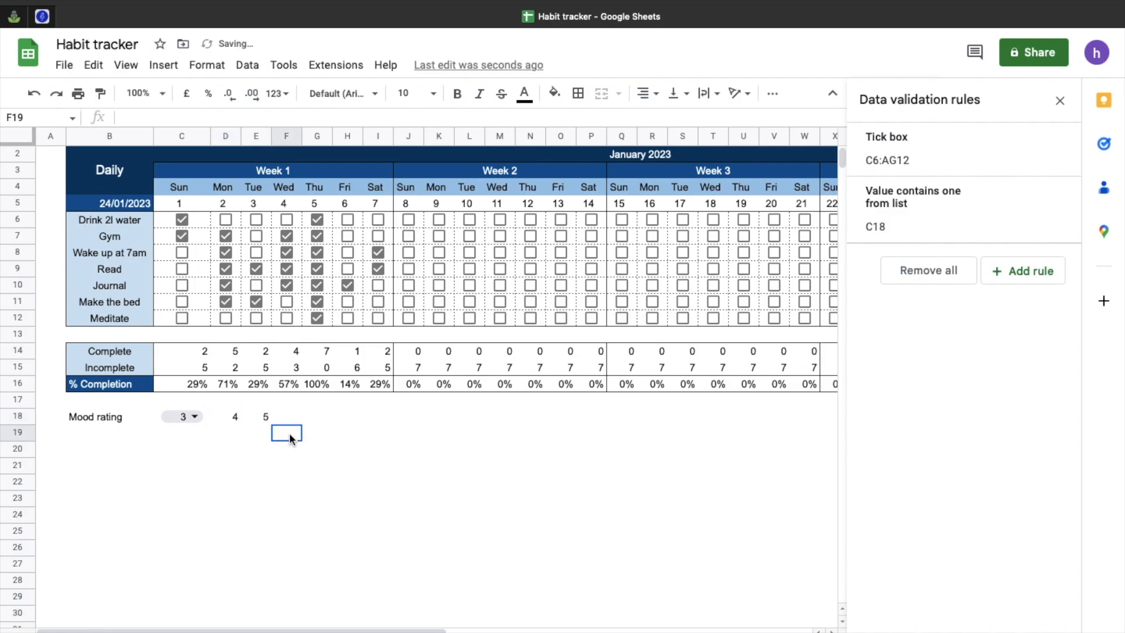
# Step: Fill the mood rating dropdown from C18 across to F18 and choose 2 for Monday in D18
pyautogui.click(178, 415)
pyautogui.click(220, 421)
pyautogui.click(203, 422)
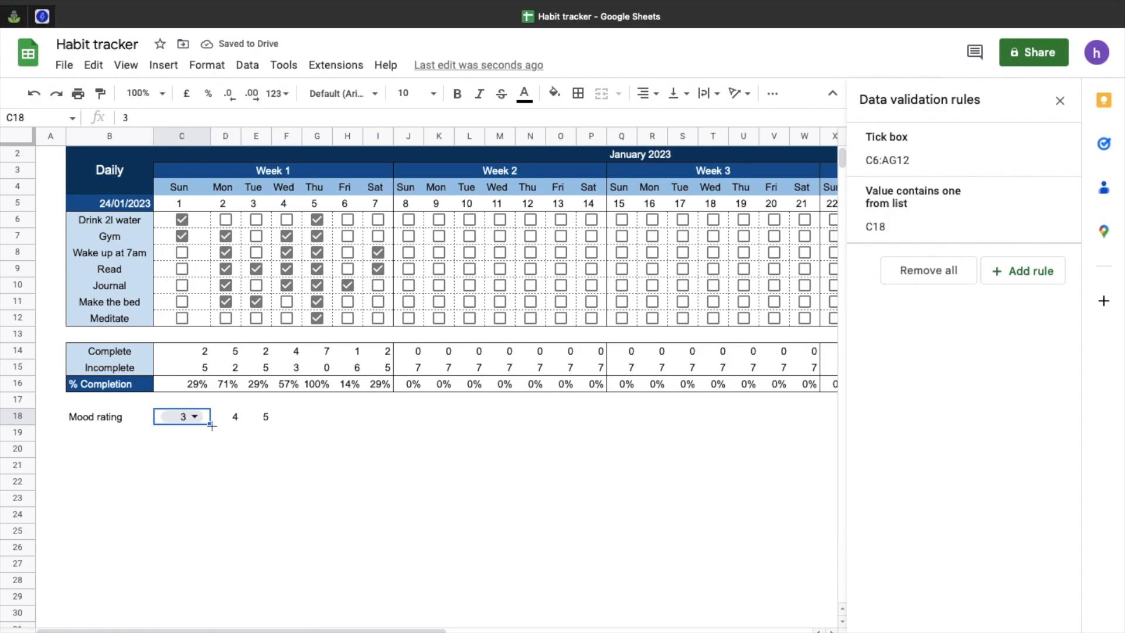
pyautogui.keyDown('shift'); pyautogui.click(276, 425); pyautogui.keyUp('shift')
pyautogui.hotkey('ctrl', 'v')
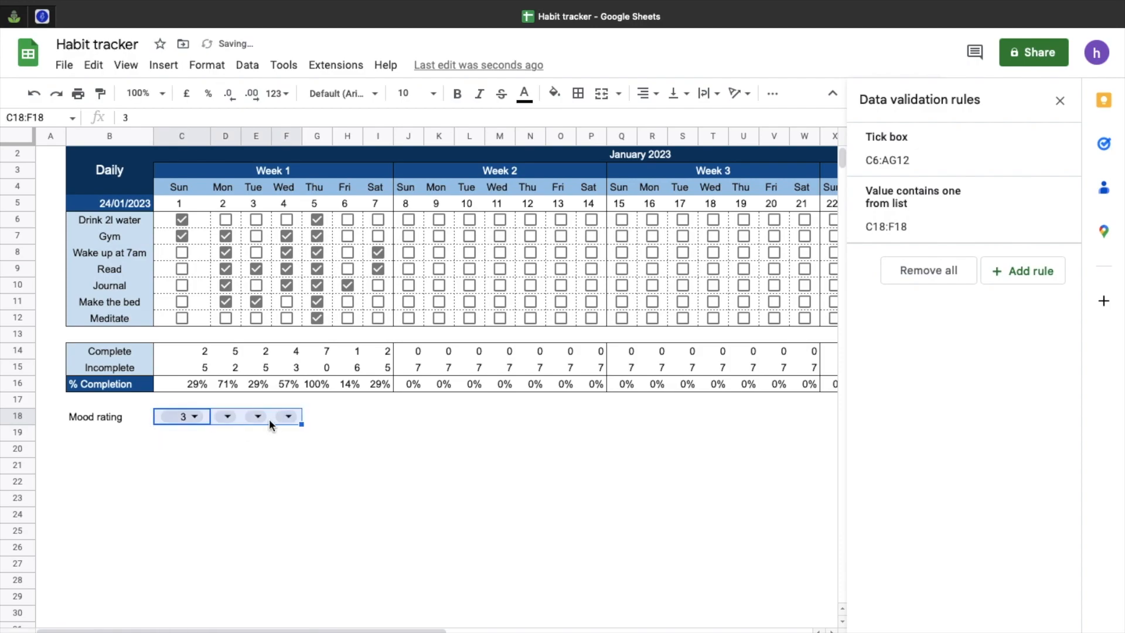
pyautogui.click(232, 420)
pyautogui.click(244, 473)
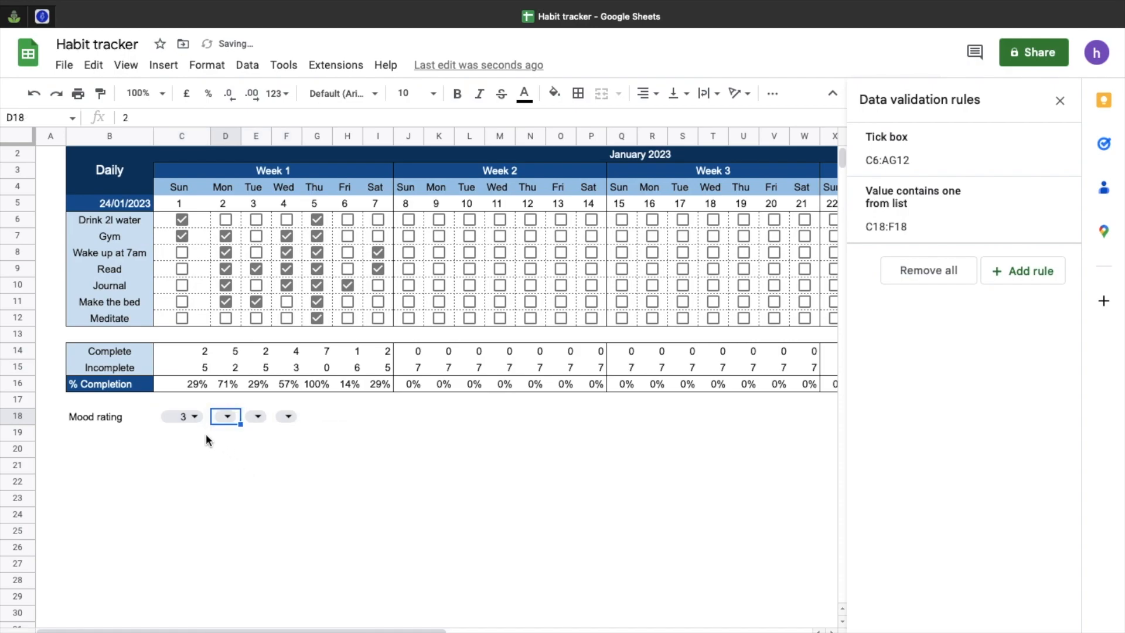
# Step: Enter a plain mood rating of 4 for Thursday in G18 and narrow column C
pyautogui.click(317, 418)
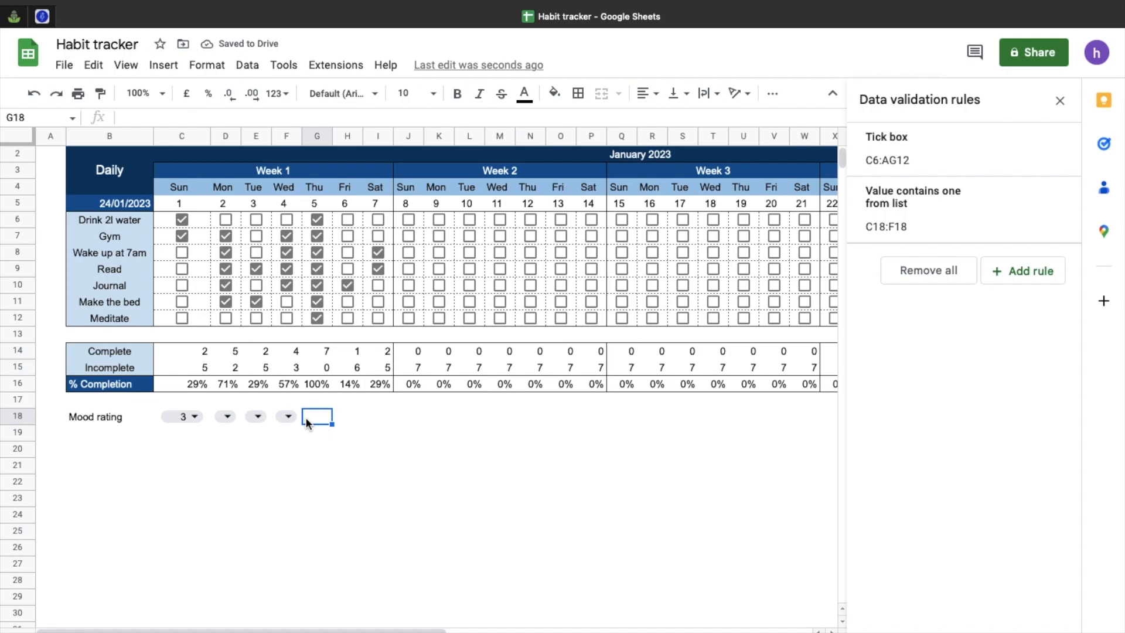
pyautogui.write('4')
pyautogui.press('Return')
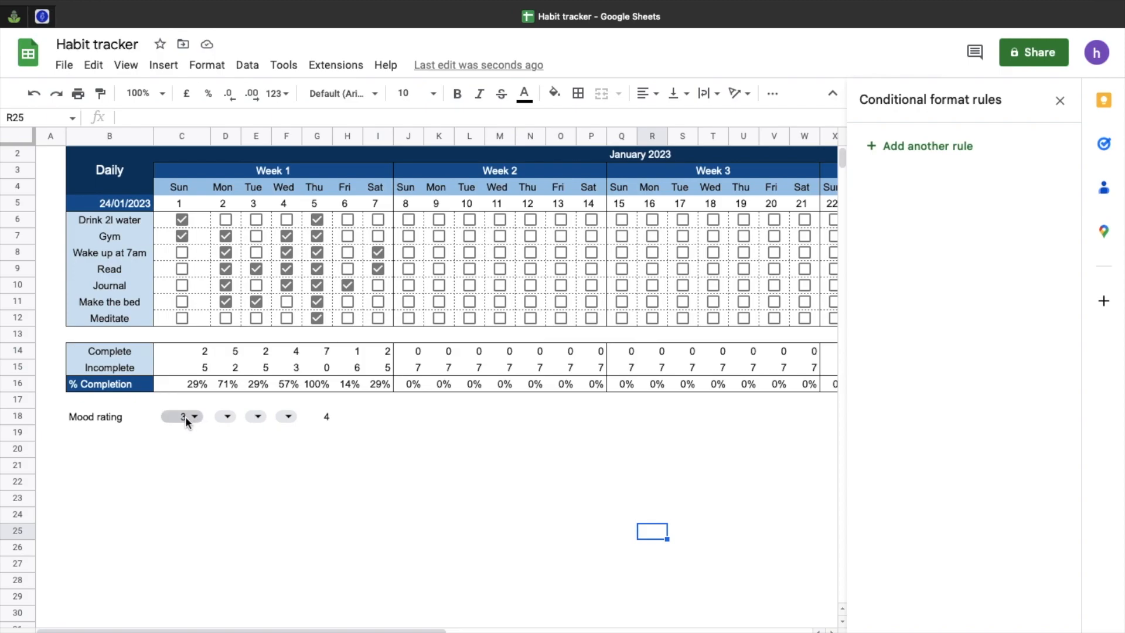
pyautogui.moveTo(210, 141); pyautogui.dragTo(193, 141)
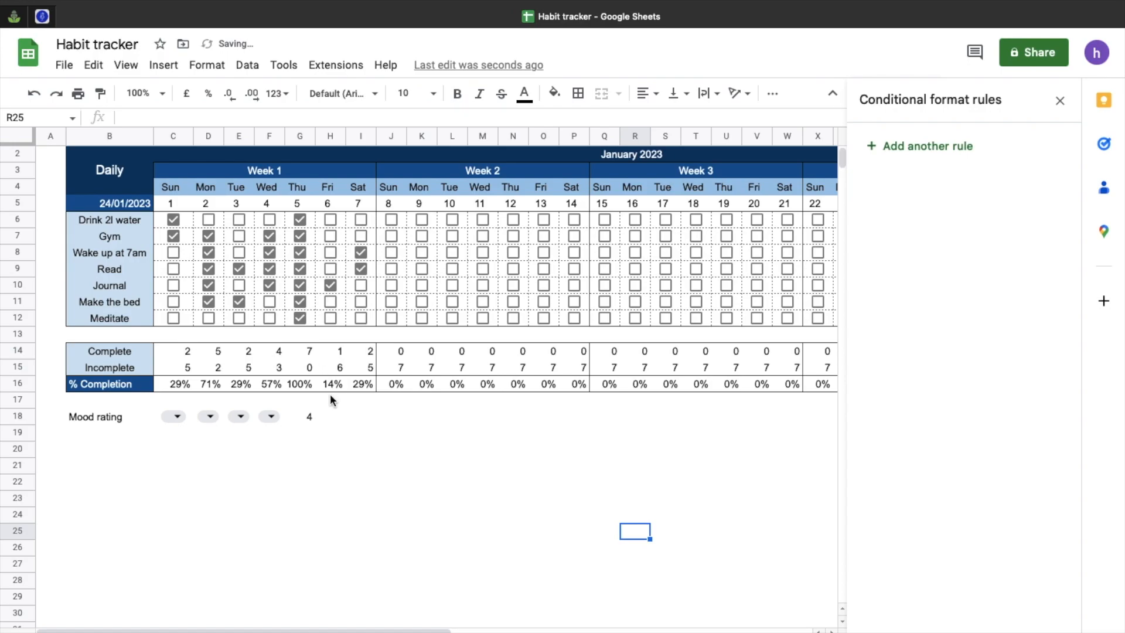
# Step: Enter plain mood ratings of 5 in H18, 6 in I18 and 7 in J18
pyautogui.click(332, 417)
pyautogui.write('5')
pyautogui.press('Tab')
pyautogui.write('6')
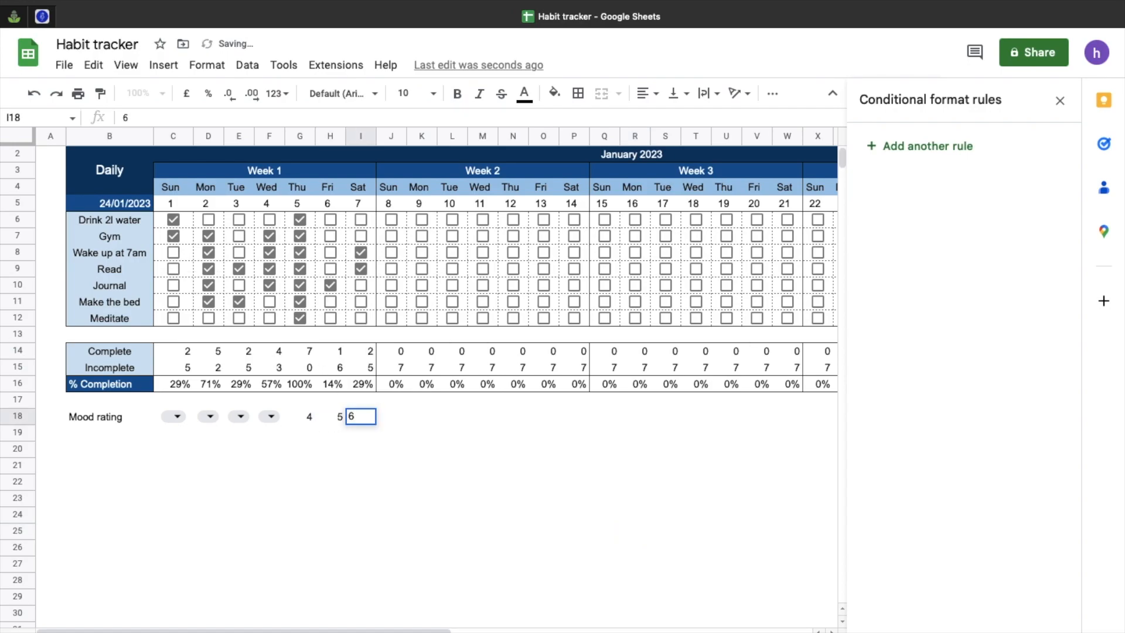
pyautogui.press('Tab')
pyautogui.write('7')
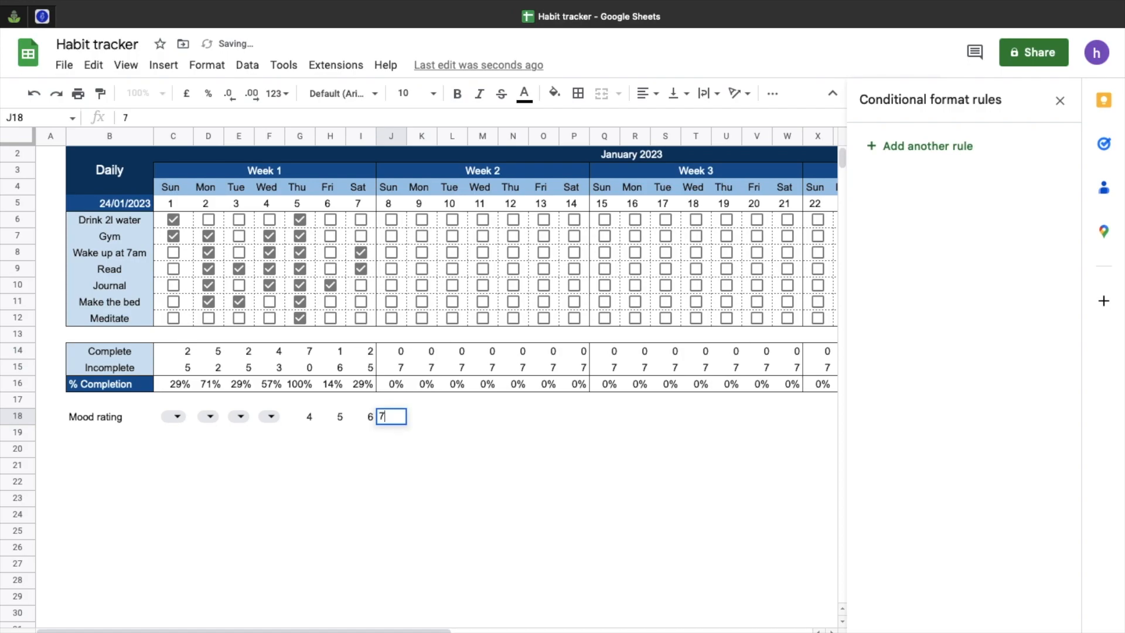
pyautogui.click(395, 481)
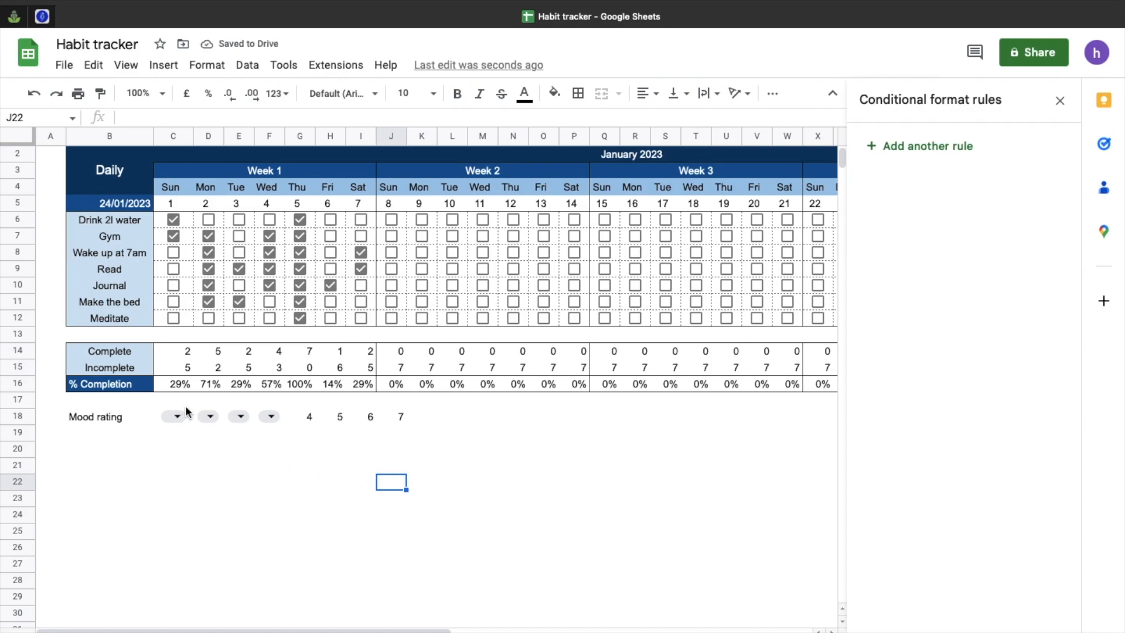
# Step: Create a conditional formatting rule for C18:J18 using the red-to-white-to-green colour scale preset
pyautogui.moveTo(162, 419); pyautogui.dragTo(402, 427)
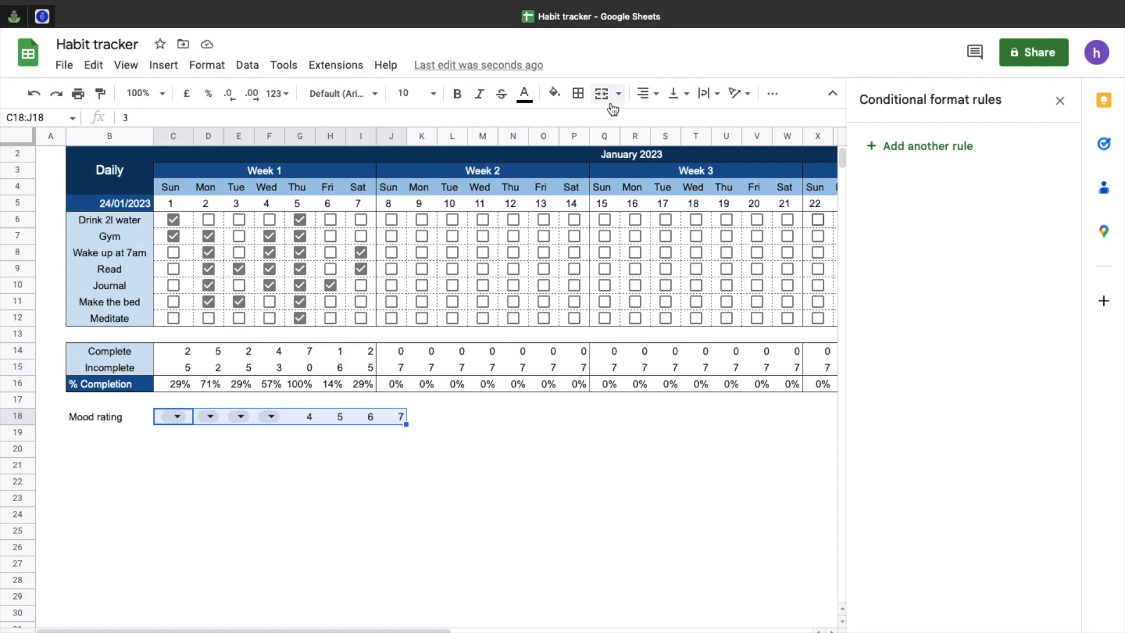
pyautogui.click(221, 68)
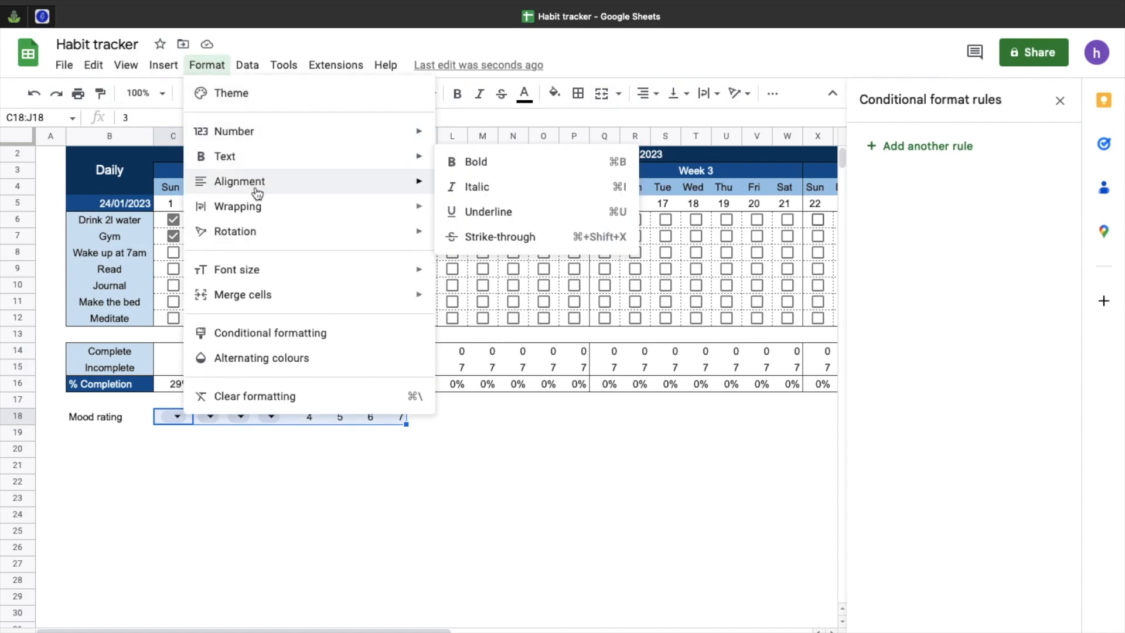
pyautogui.click(281, 342)
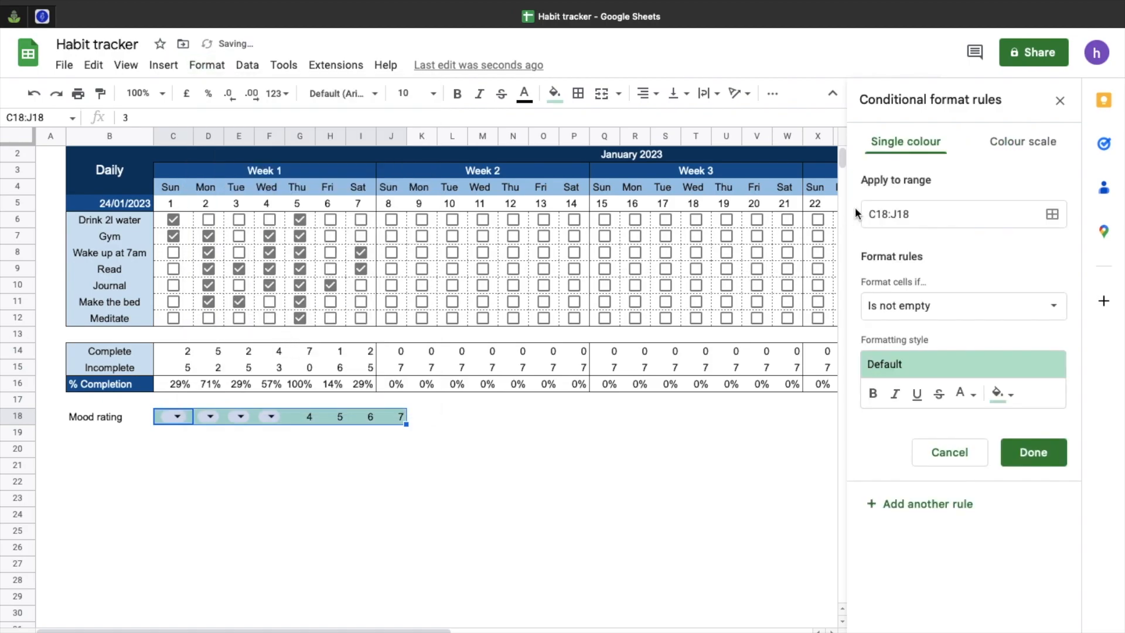
pyautogui.click(1022, 148)
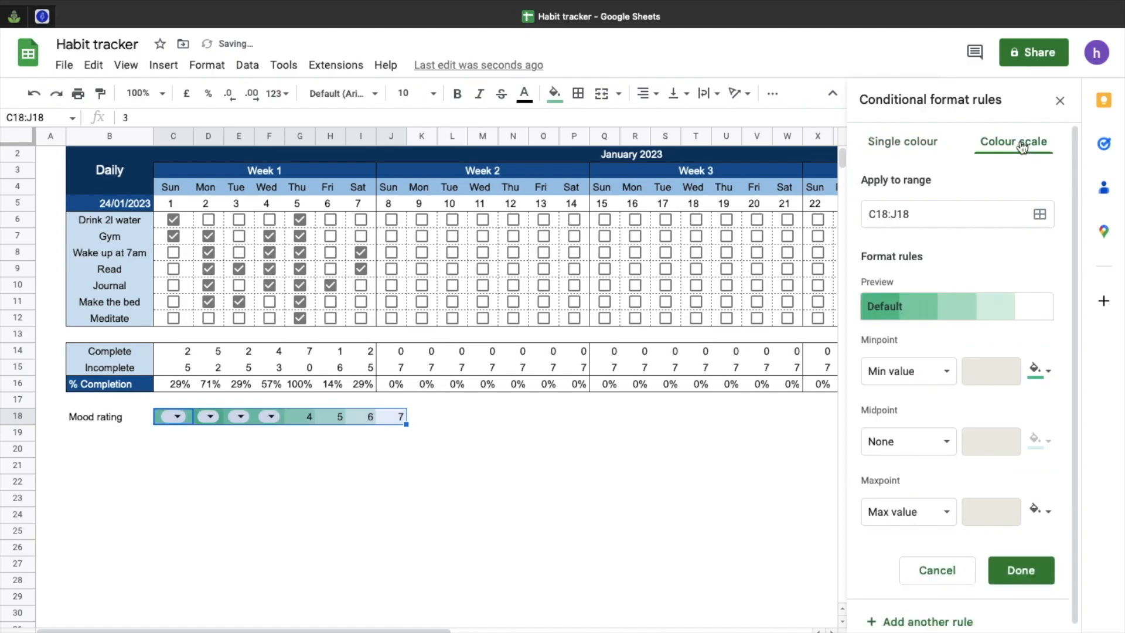
pyautogui.click(907, 307)
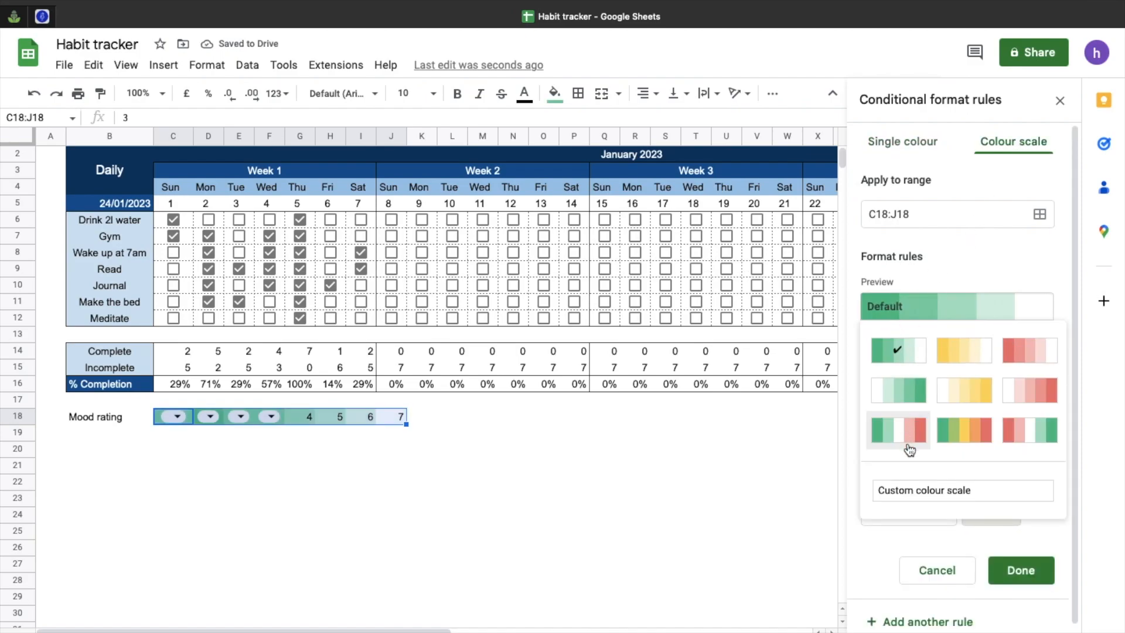
pyautogui.click(1031, 433)
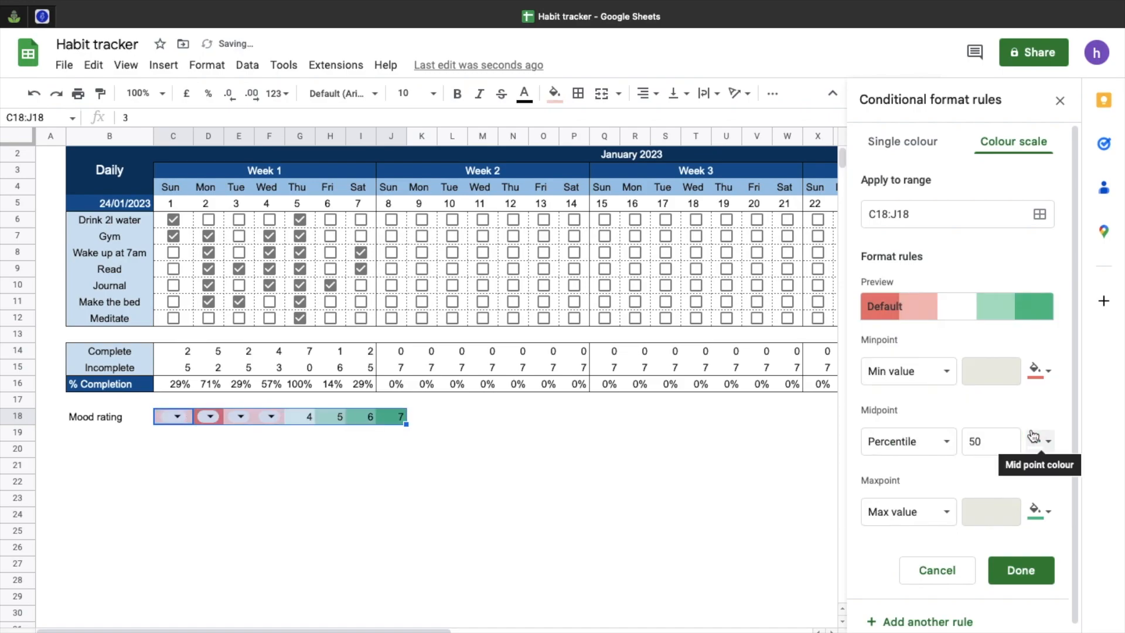
# Step: Set the colour scale's minpoint to the number 1 and its maxpoint to the number 10, and save the rule
pyautogui.click(925, 378)
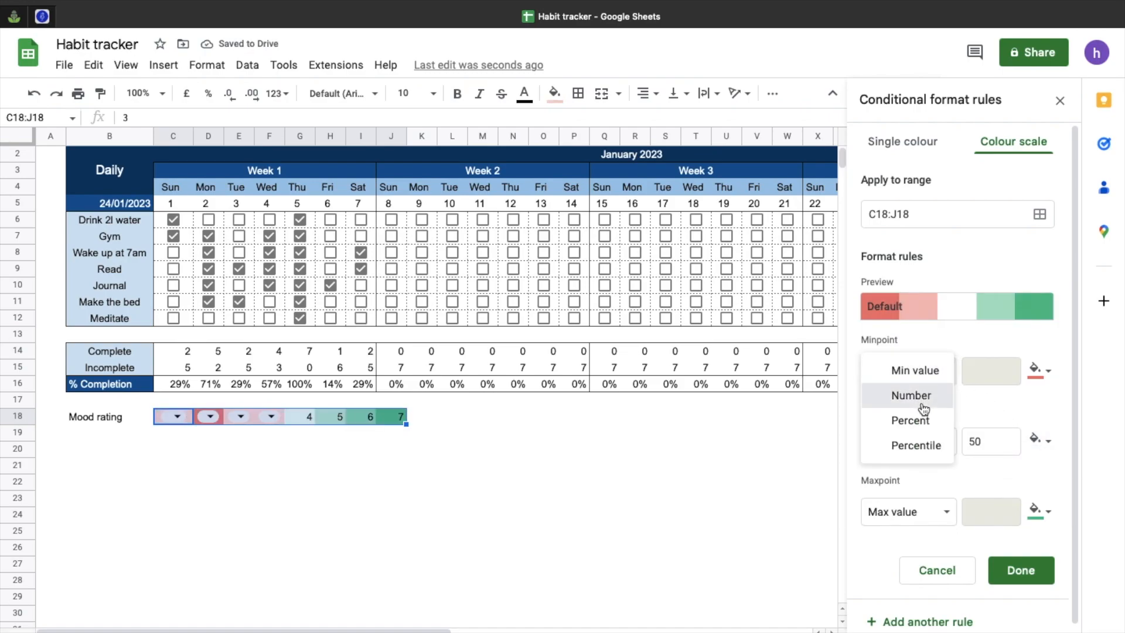
pyautogui.click(917, 396)
pyautogui.write('1')
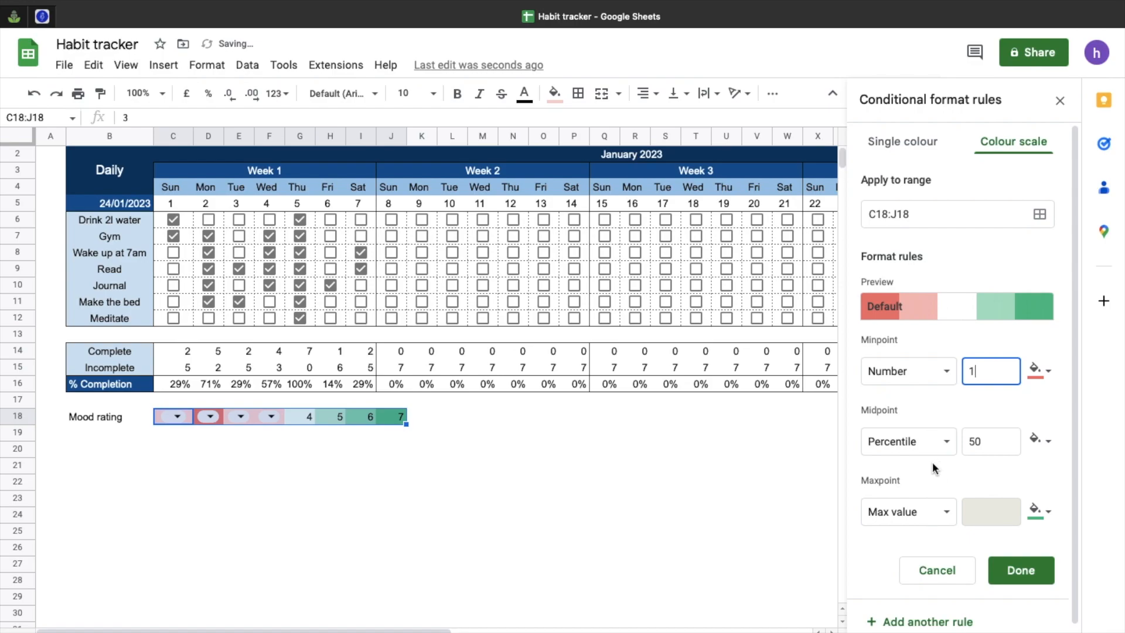
pyautogui.click(908, 511)
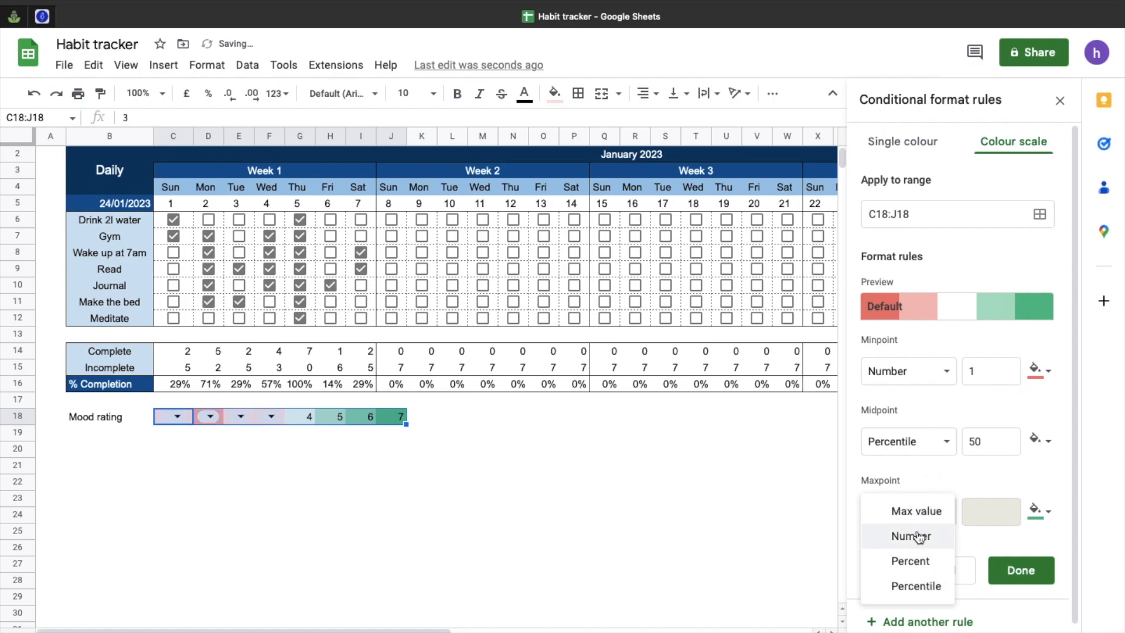
pyautogui.click(918, 536)
pyautogui.write('10')
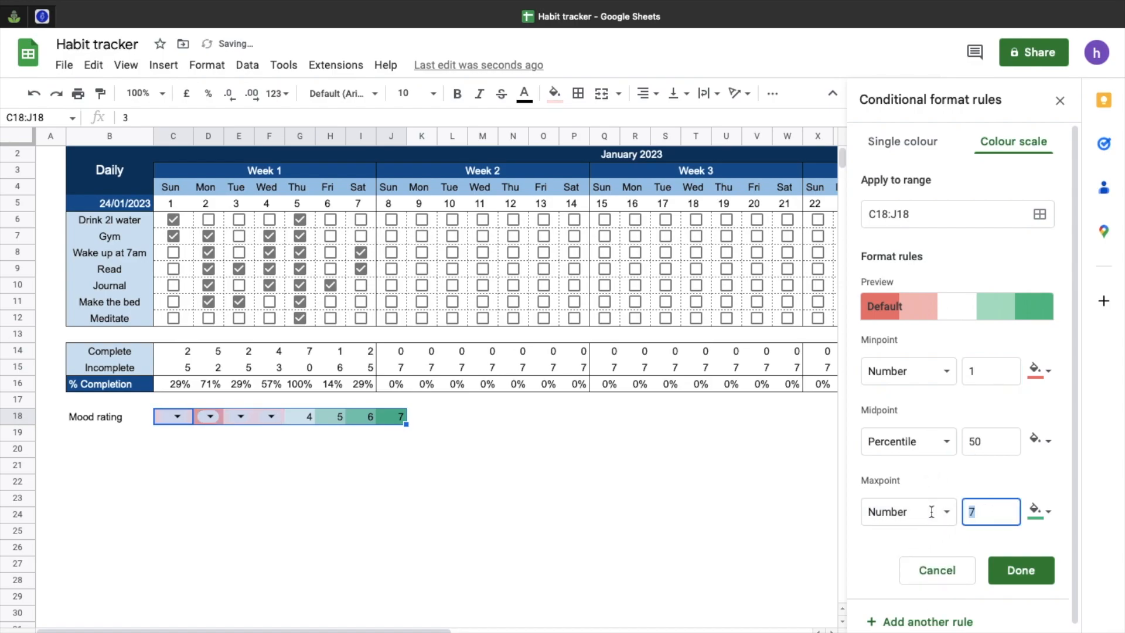
pyautogui.click(1001, 481)
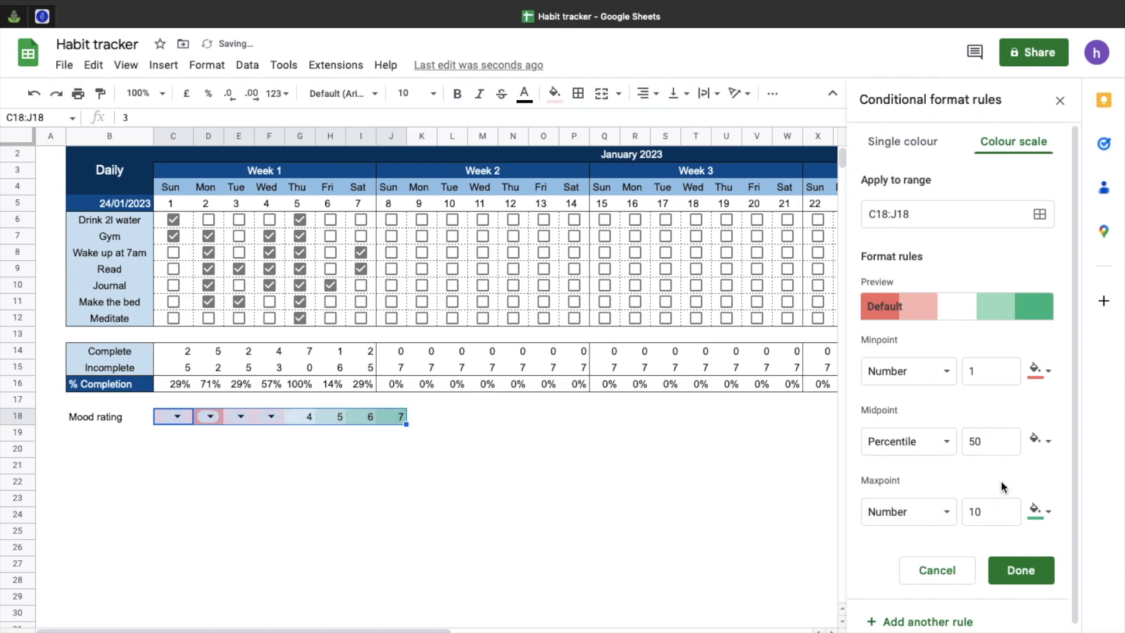
pyautogui.click(1022, 582)
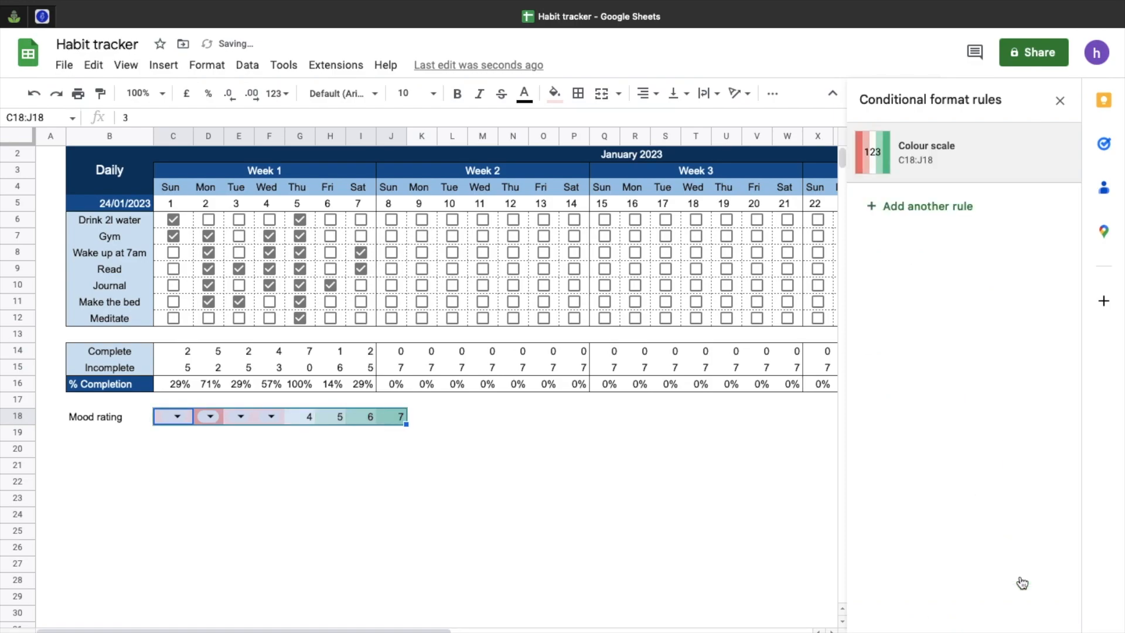
pyautogui.click(508, 534)
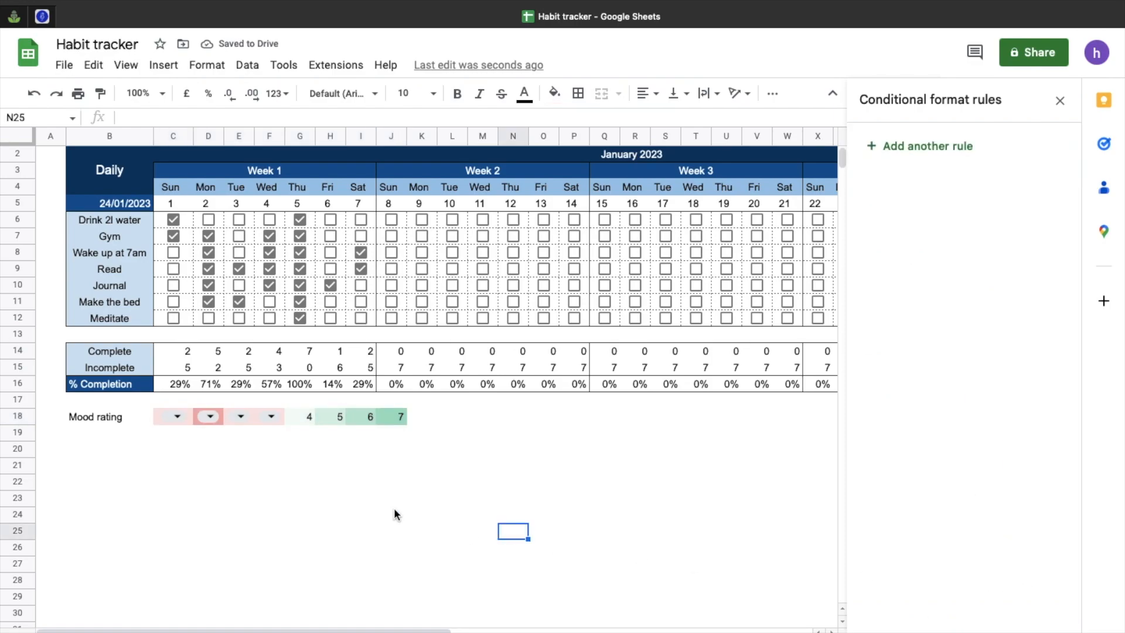
pyautogui.click(221, 421)
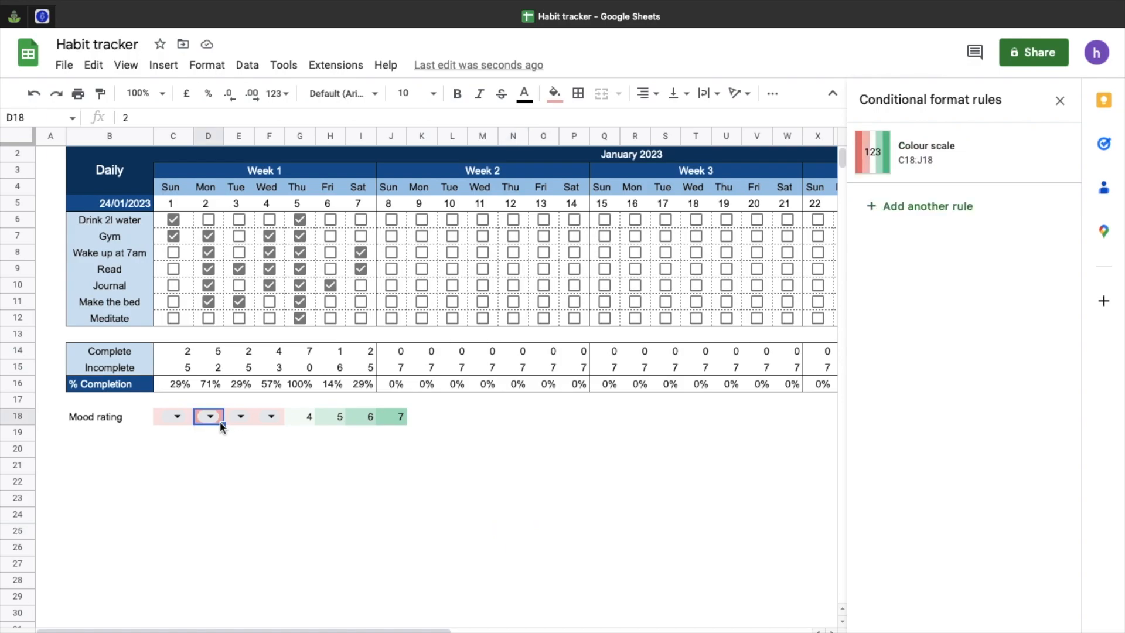
pyautogui.click(216, 420)
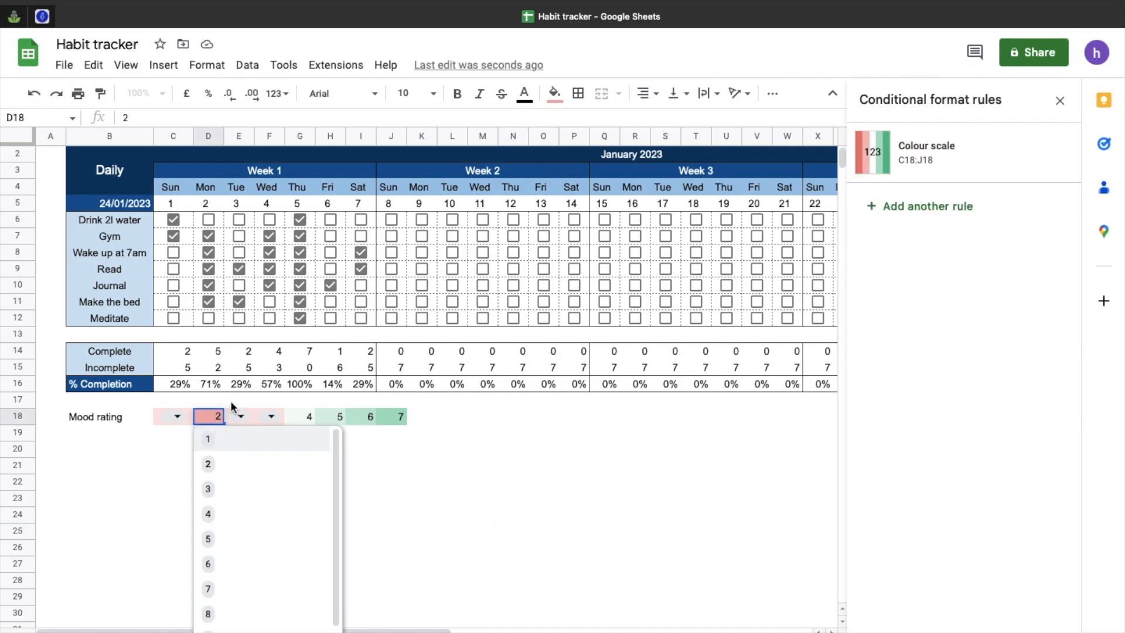
pyautogui.click(462, 502)
# Step: Change the mood rating for Saturday 7 January in I18 to 1
pyautogui.click(367, 419)
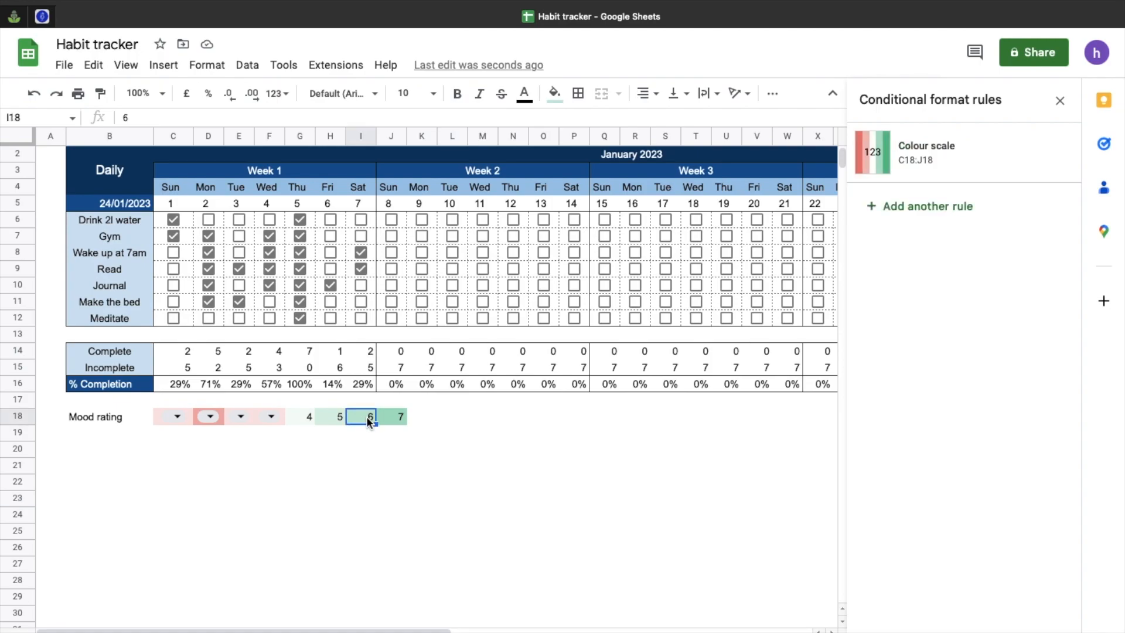
pyautogui.write('1')
pyautogui.click(409, 456)
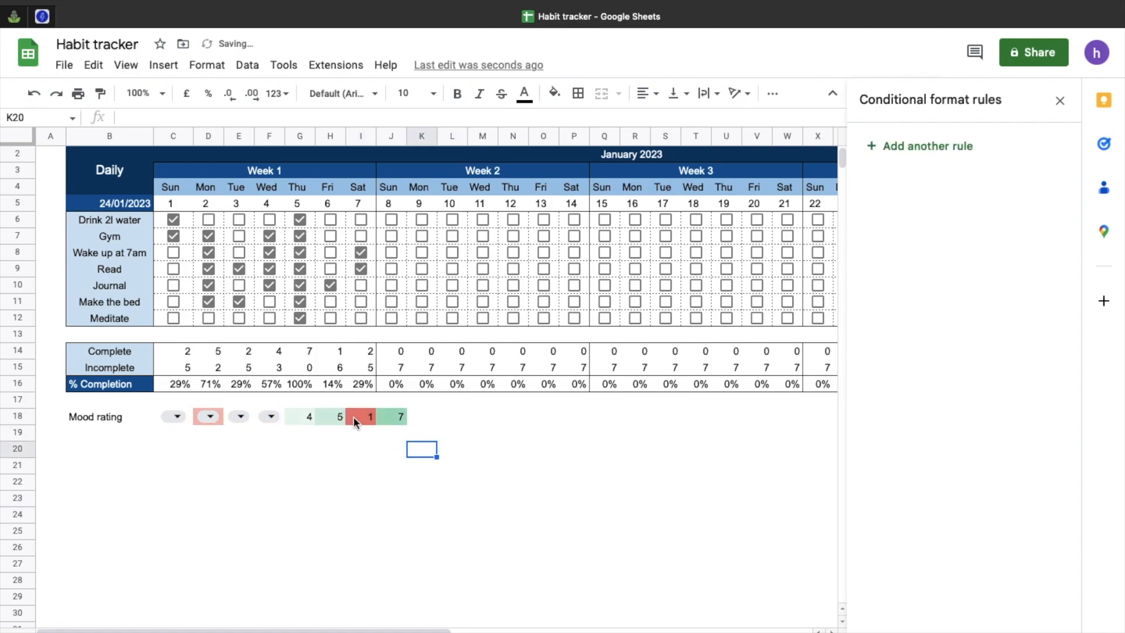
pyautogui.click(415, 418)
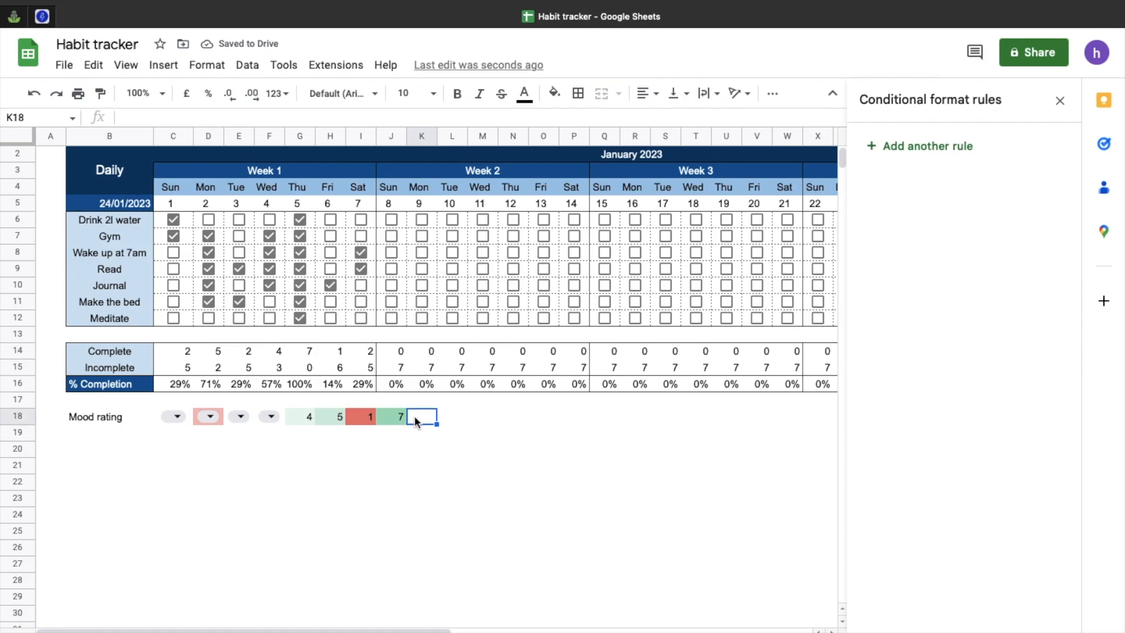
# Step: Change the mood rating for Thursday 5 January in G18 to 10
pyautogui.click(294, 418)
pyautogui.write('10')
pyautogui.press('Return')
pyautogui.click(313, 500)
# Step: Choose 4 as the mood rating for Tuesday 3 January in E18
pyautogui.click(235, 419)
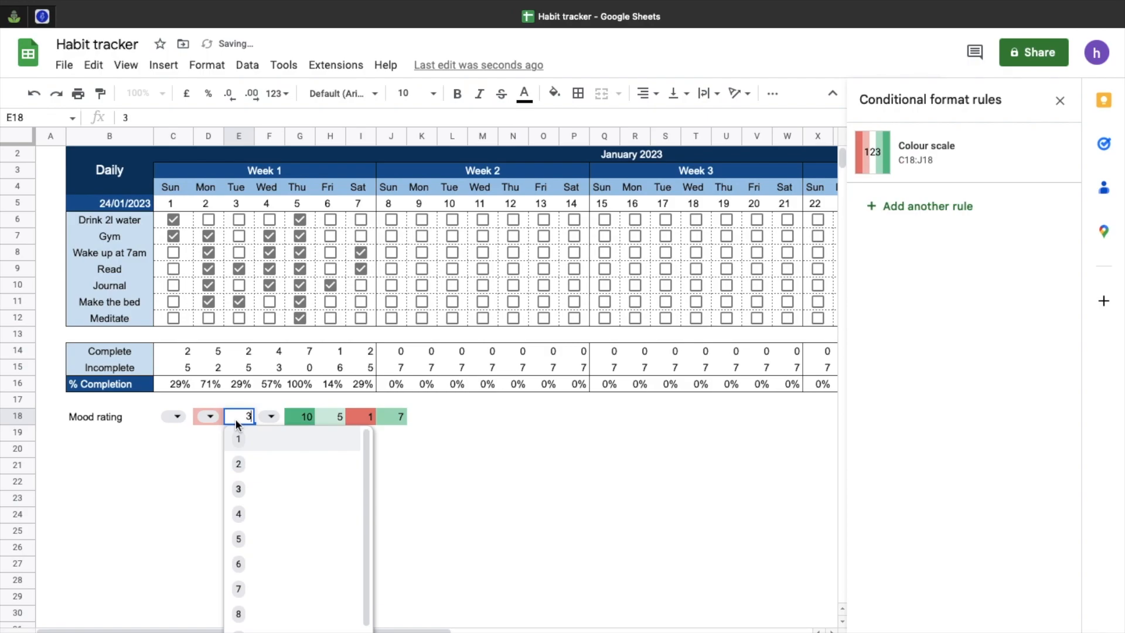
pyautogui.click(256, 519)
pyautogui.click(262, 450)
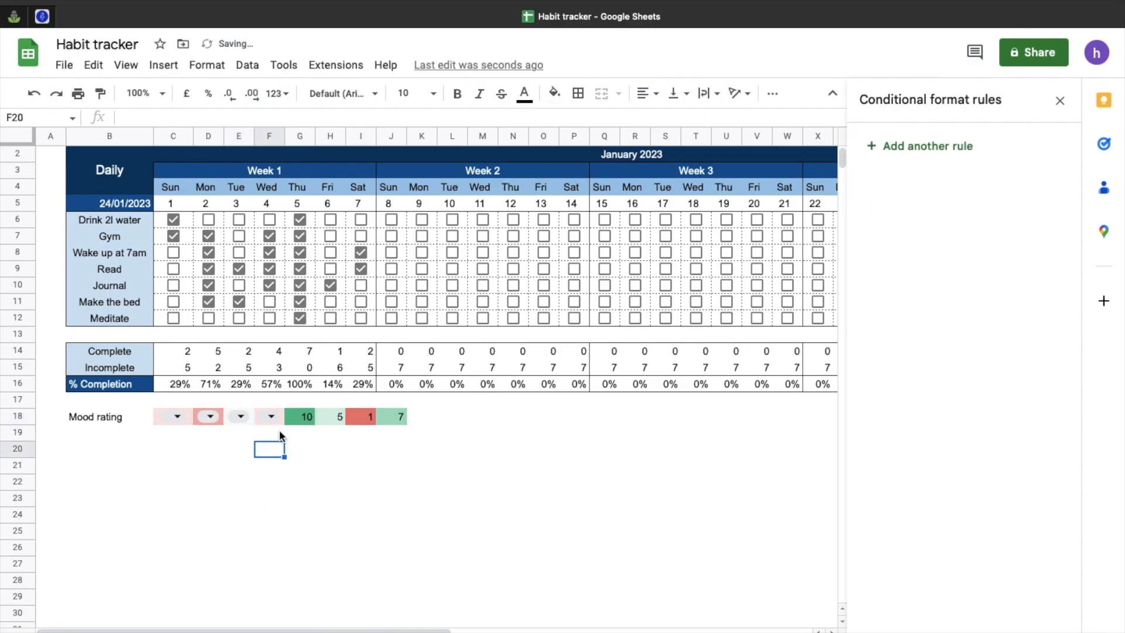
pyautogui.click(462, 434)
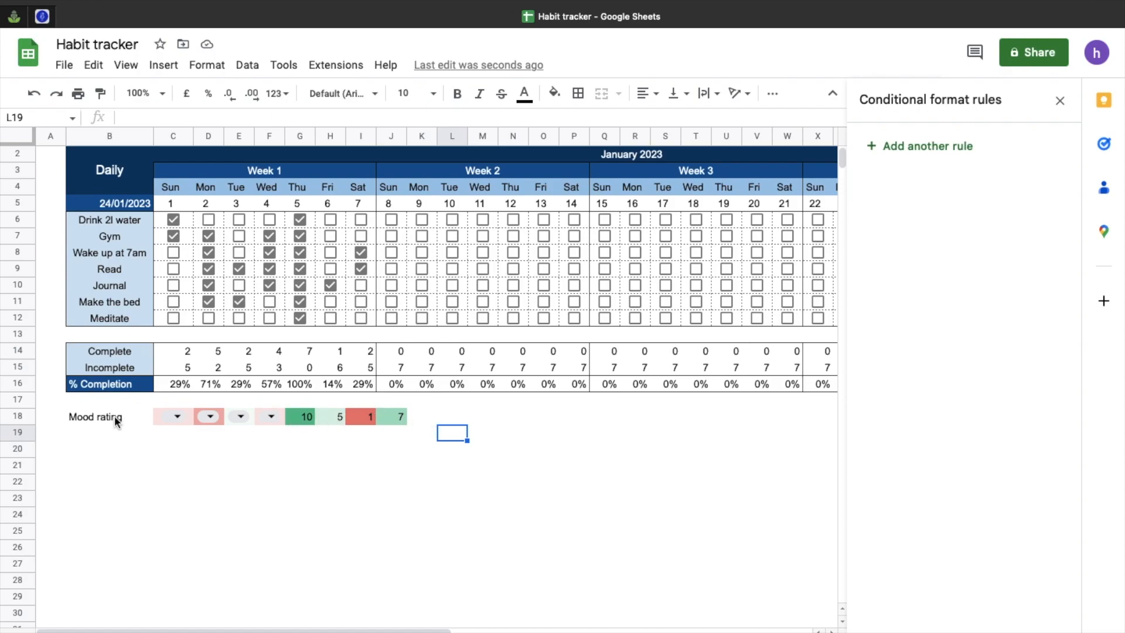
# Step: Copy the formatting of the % Completion label in B16 onto the Mood rating label in B18
pyautogui.click(115, 385)
pyautogui.click(101, 95)
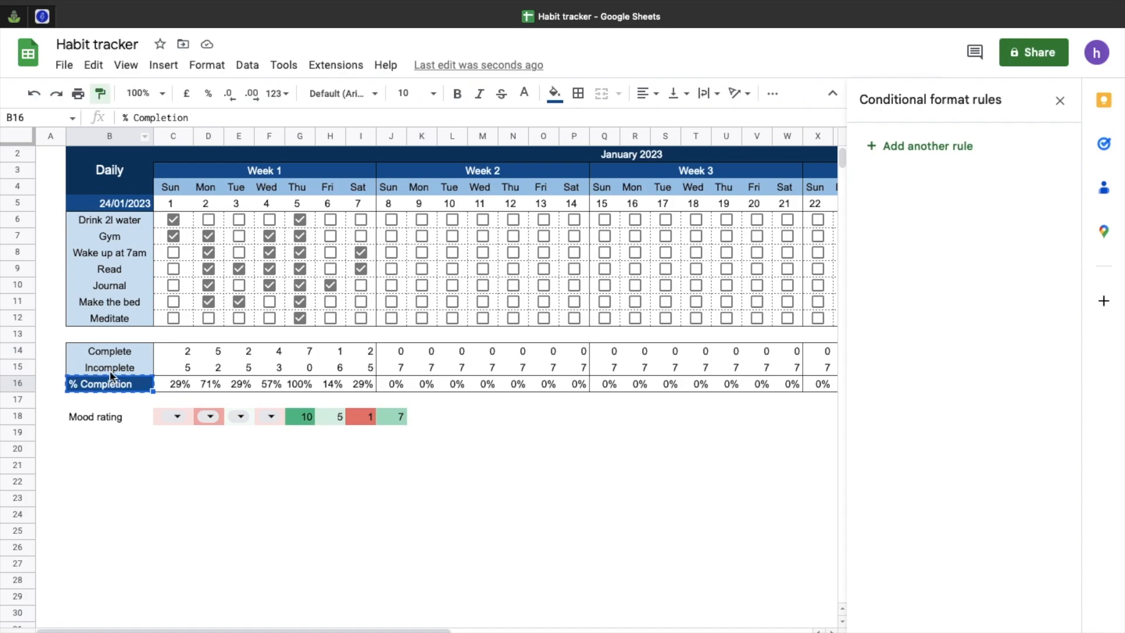
pyautogui.click(119, 423)
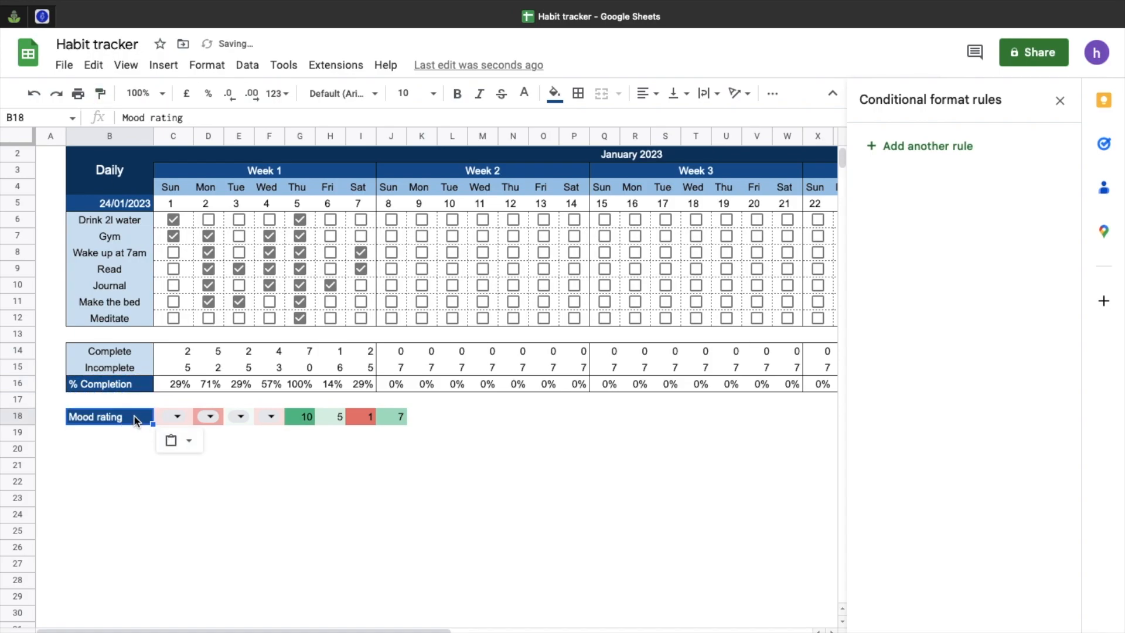
# Step: Add an outer border around the mood rating label and its first week, B18:I18
pyautogui.moveTo(135, 420); pyautogui.dragTo(356, 417)
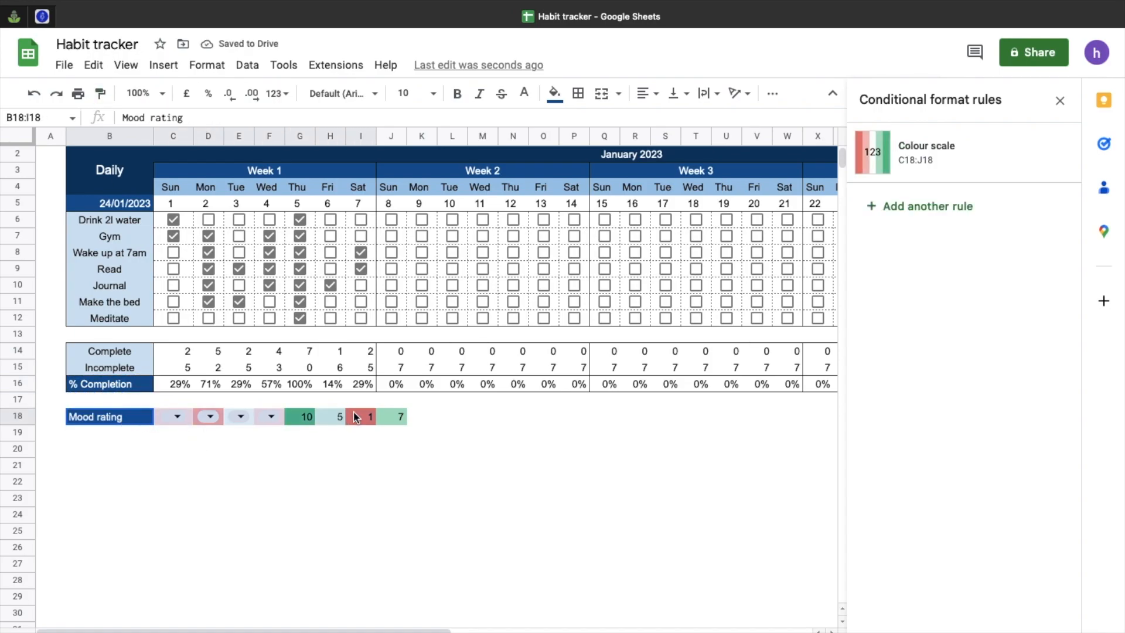
pyautogui.click(578, 93)
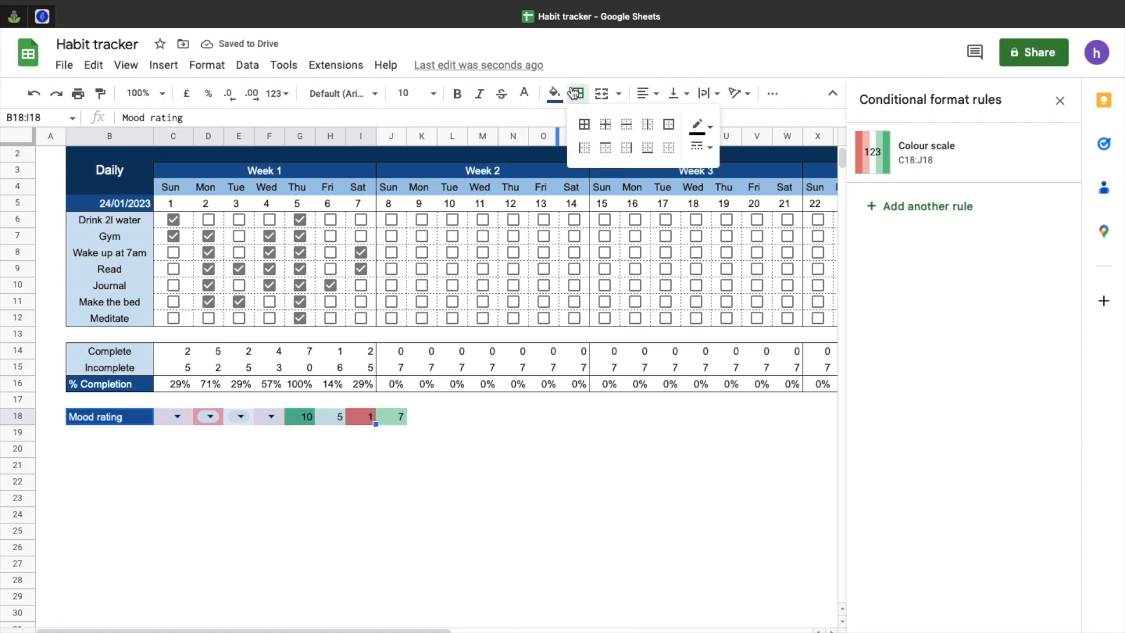
pyautogui.click(669, 124)
pyautogui.click(227, 537)
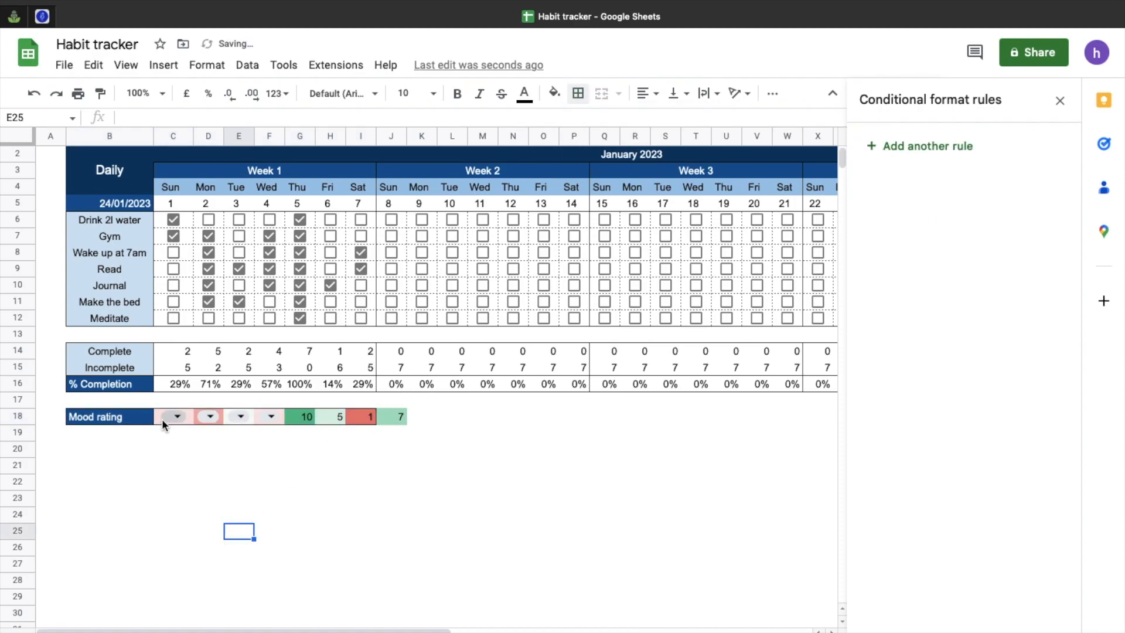
# Step: Add an outer border around the Mood rating label cell B18 alone
pyautogui.click(126, 417)
pyautogui.click(578, 93)
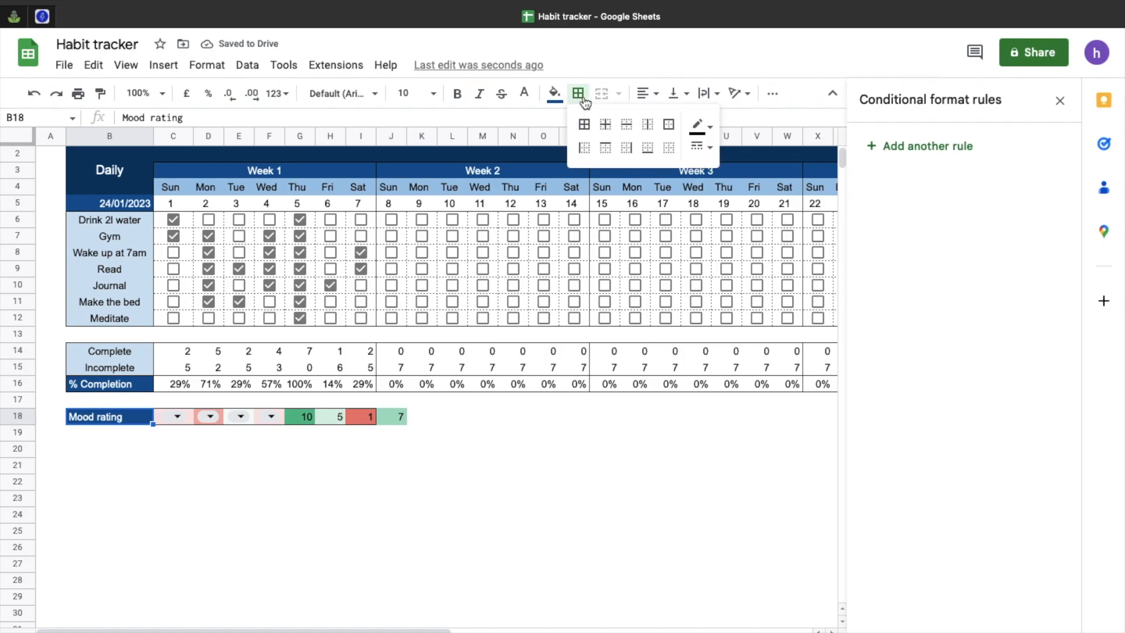
pyautogui.click(669, 124)
pyautogui.click(574, 482)
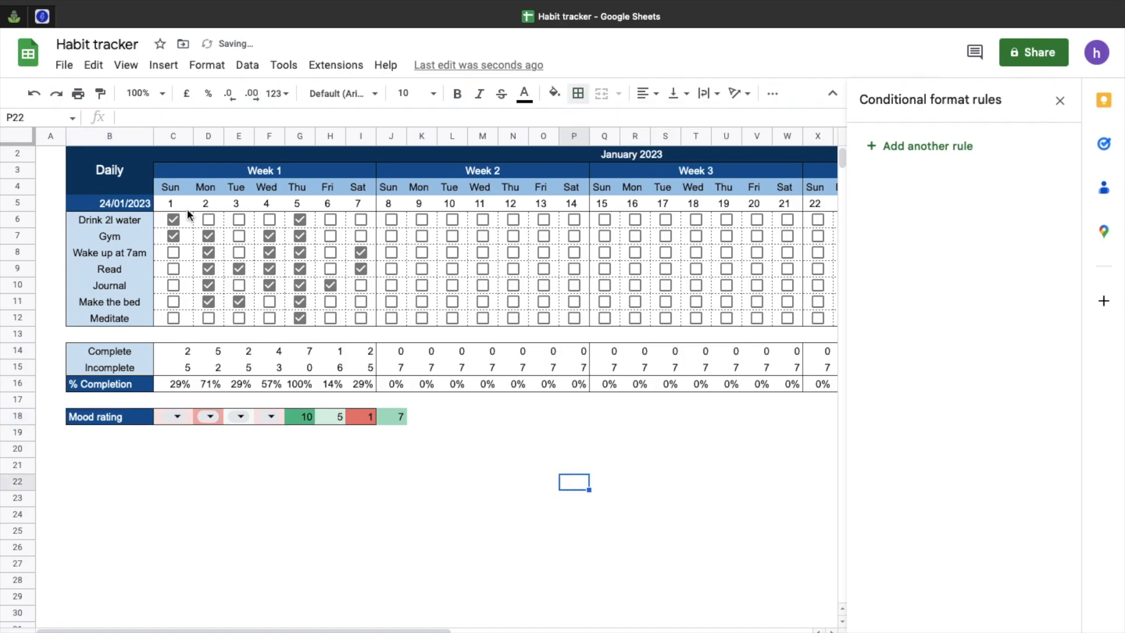
# Step: Centre-align the contents of every cell in the sheet horizontally
pyautogui.click(16, 131)
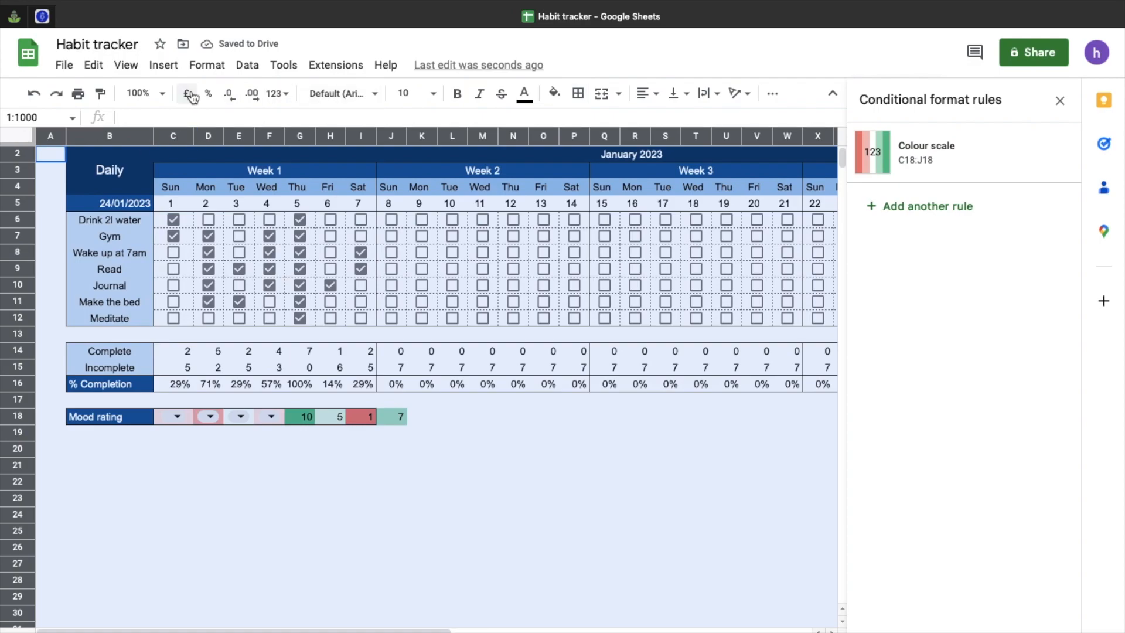
pyautogui.click(646, 96)
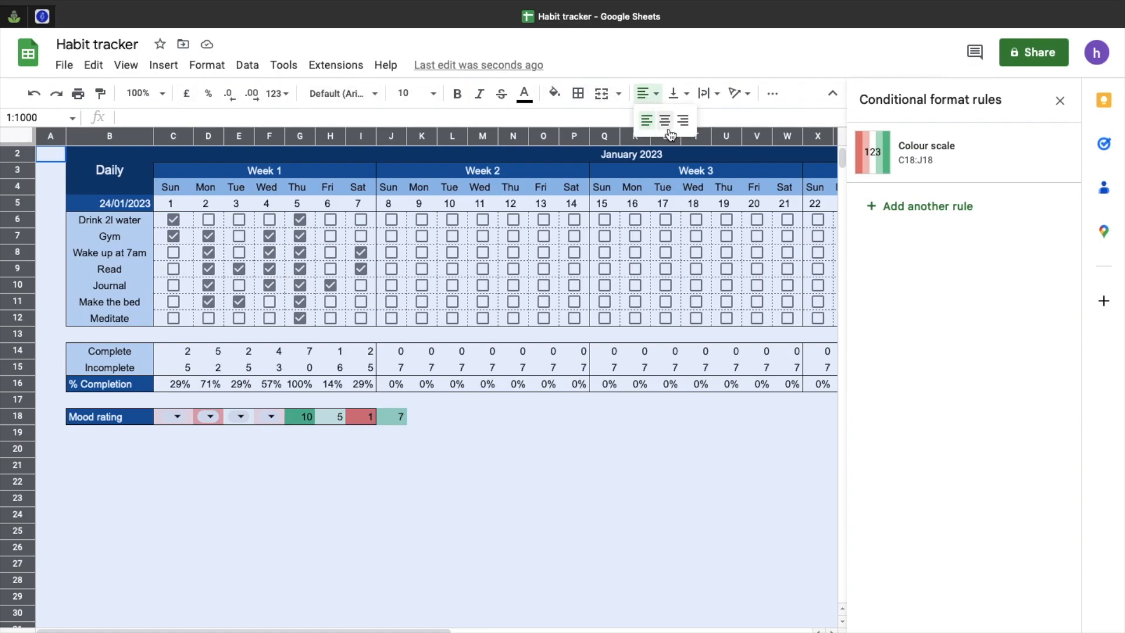
pyautogui.click(665, 120)
pyautogui.click(604, 450)
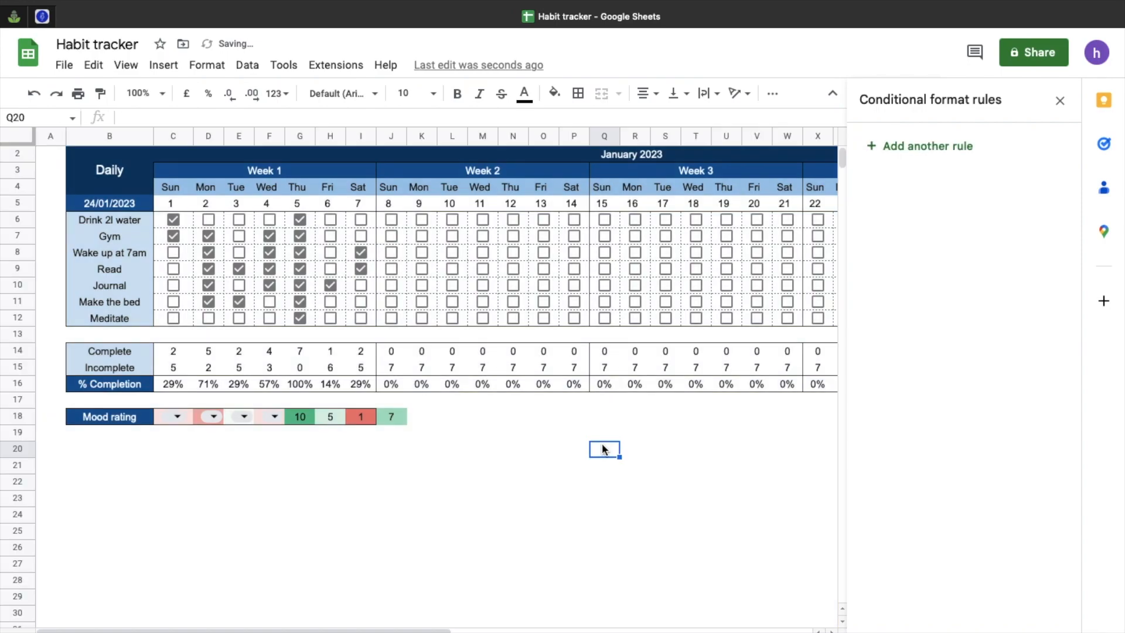
pyautogui.click(392, 416)
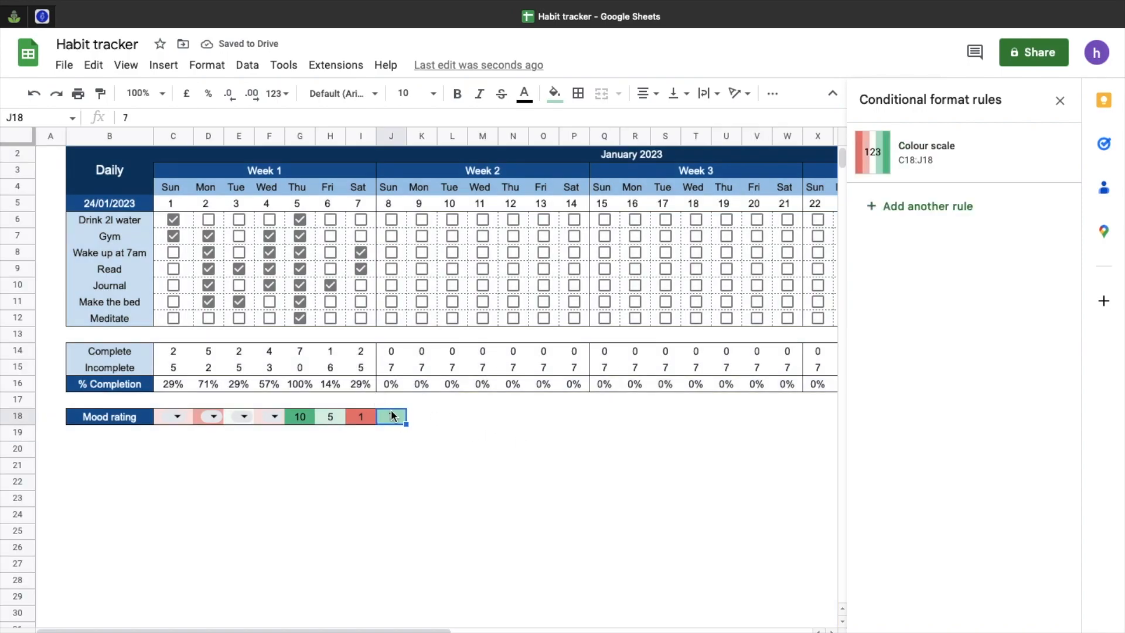
pyautogui.moveTo(164, 417); pyautogui.dragTo(371, 423)
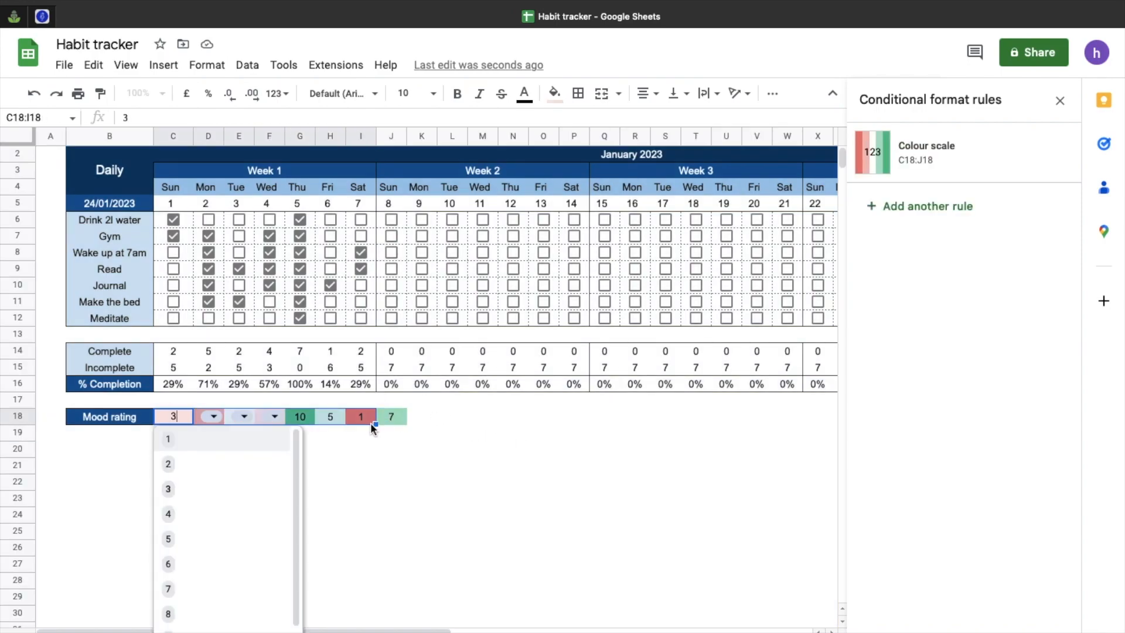
pyautogui.click(439, 423)
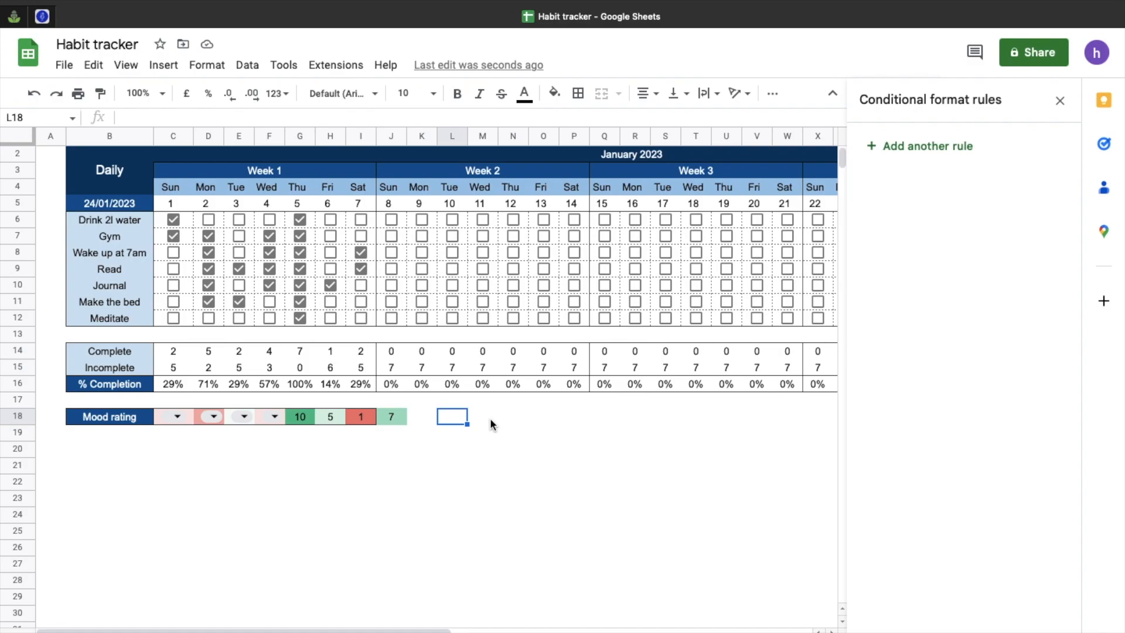
# Step: Fill the mood rating of 7 in J18 across the row to 31 January in AG18
pyautogui.click(391, 417)
pyautogui.moveTo(406, 424); pyautogui.dragTo(790, 416)
pyautogui.click(628, 432)
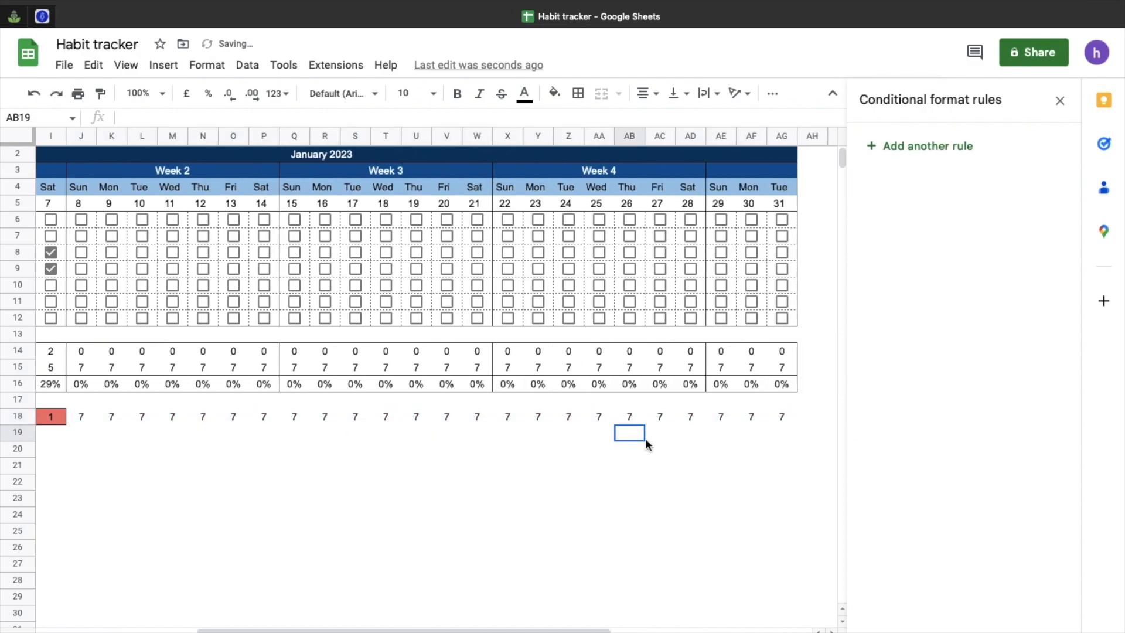
# Step: Copy the formatting of the Incomplete row, J15:AG15, onto the mood ratings in J18:AG18
pyautogui.hscroll(-5, 647, 444)
pyautogui.moveTo(392, 351); pyautogui.dragTo(783, 359)
pyautogui.click(100, 93)
pyautogui.click(88, 403)
pyautogui.moveTo(103, 404); pyautogui.dragTo(772, 400)
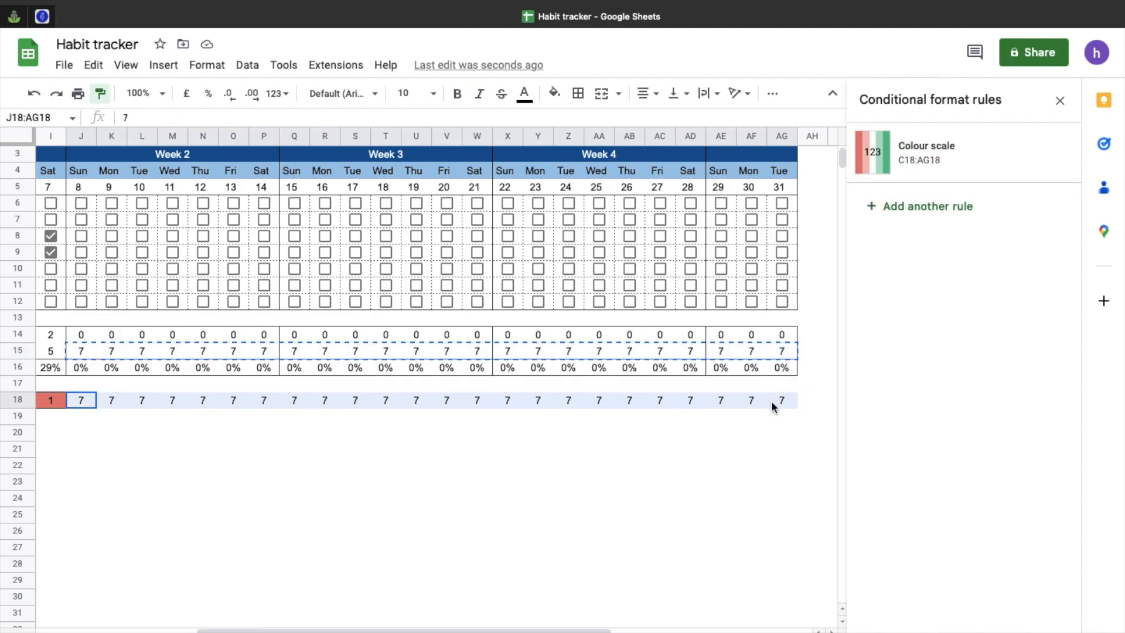
pyautogui.click(657, 450)
pyautogui.scroll(1, 656, 447)
pyautogui.hscroll(-4, 656, 447)
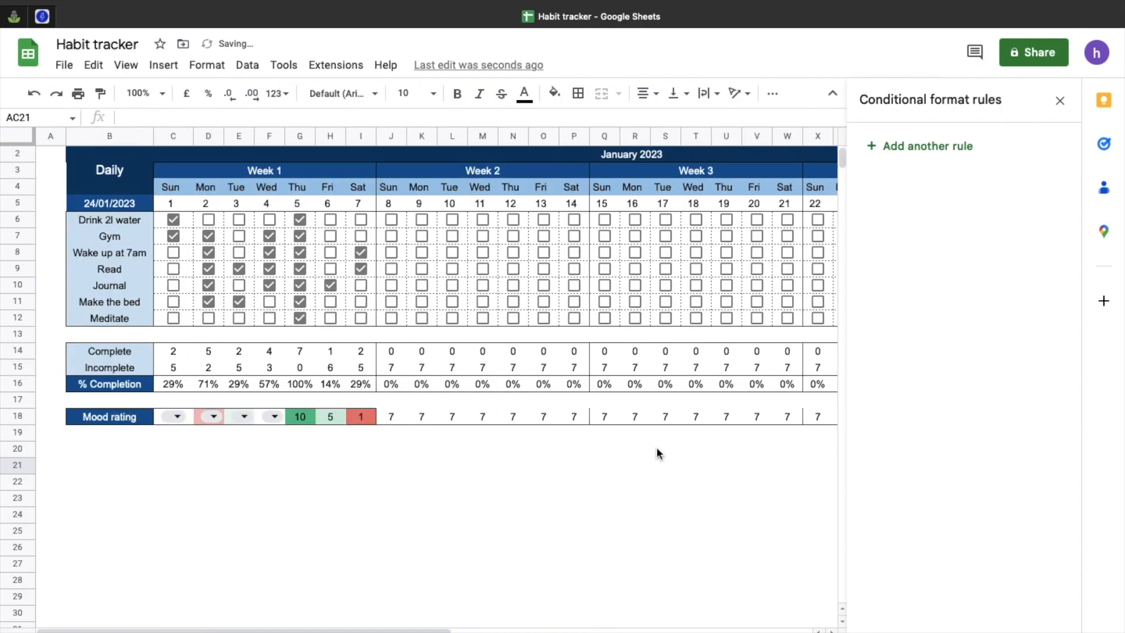
# Step: Add a top border to the mood ratings from 8 to 31 January, J18:AG18
pyautogui.hscroll(2, 657, 447)
pyautogui.moveTo(266, 416); pyautogui.dragTo(743, 417)
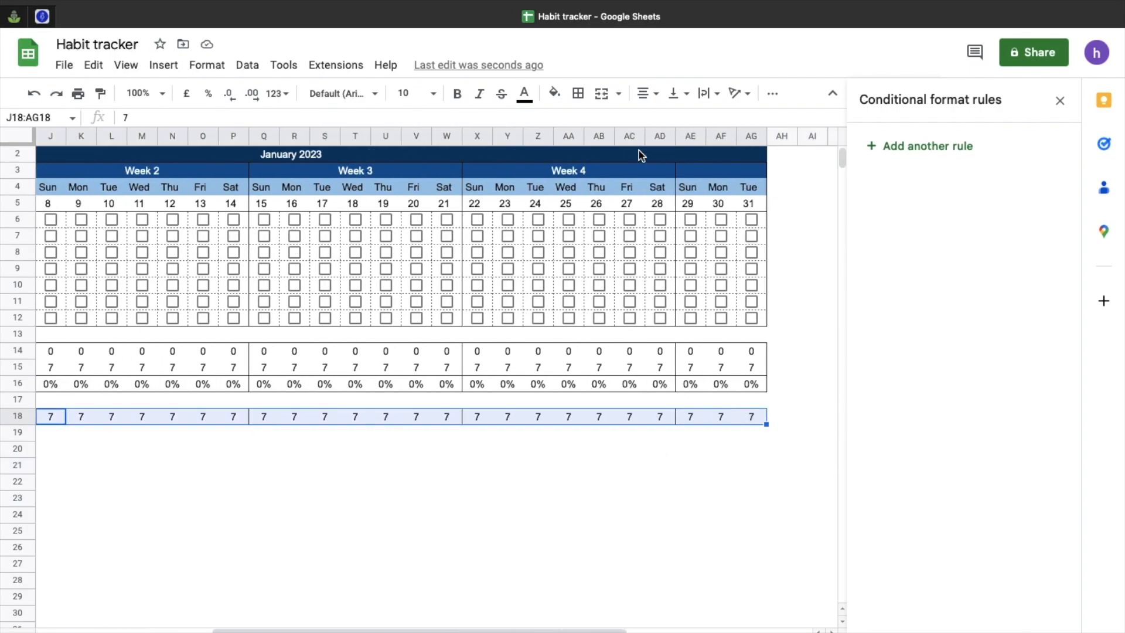
pyautogui.click(578, 93)
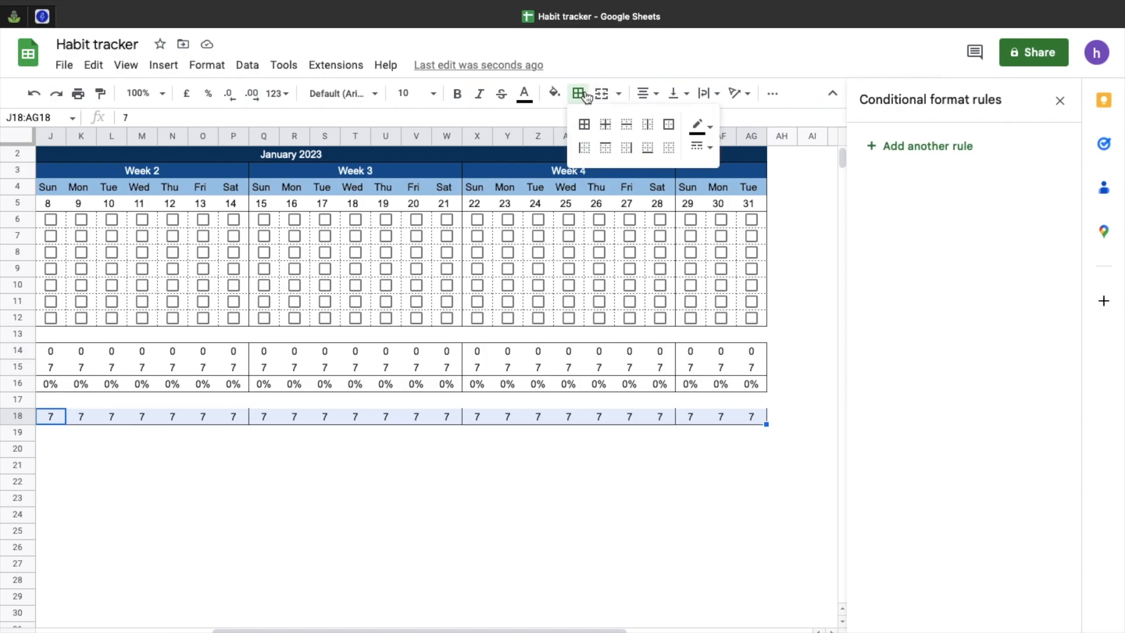
pyautogui.click(605, 147)
pyautogui.click(558, 469)
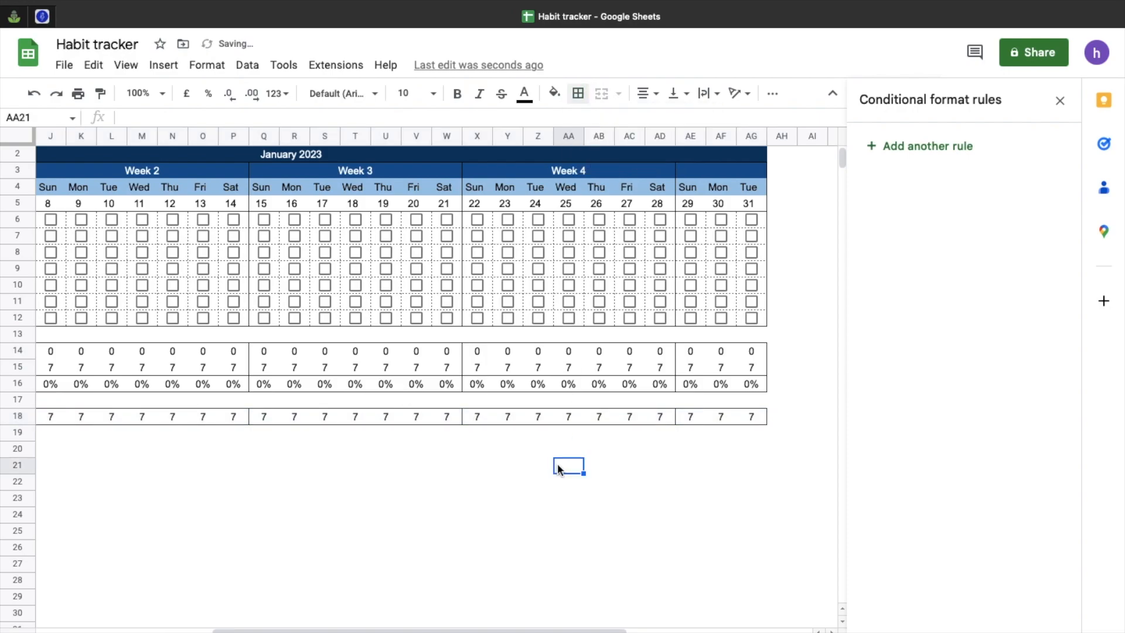
pyautogui.hscroll(-5, 558, 469)
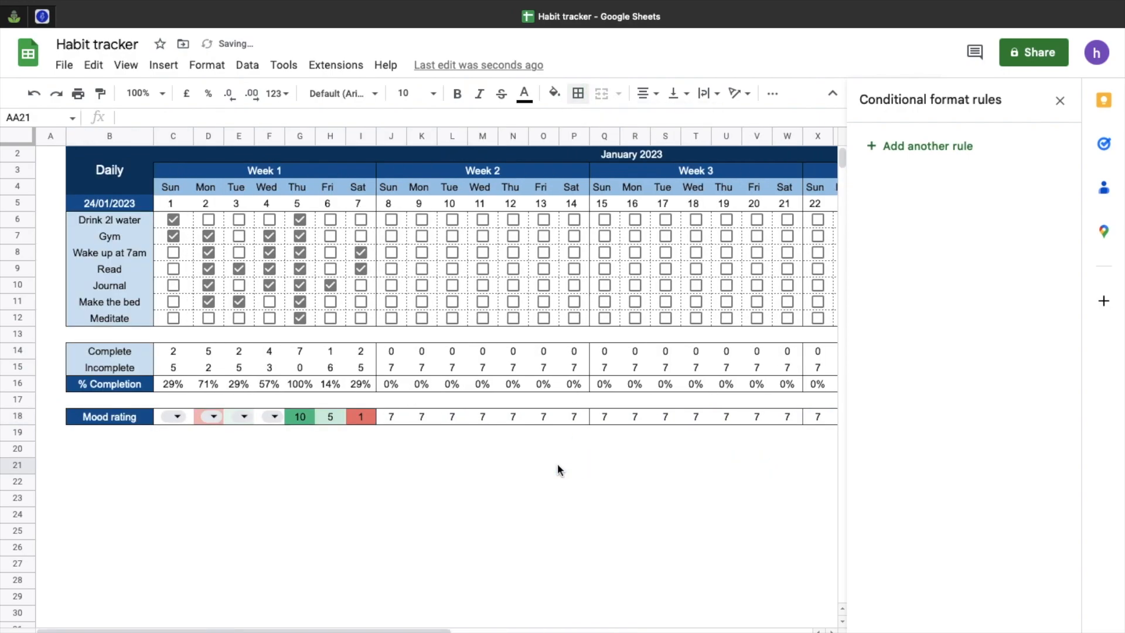
# Step: Close the conditional formatting and data validation rules to give the tracker the full window width
pyautogui.click(1060, 103)
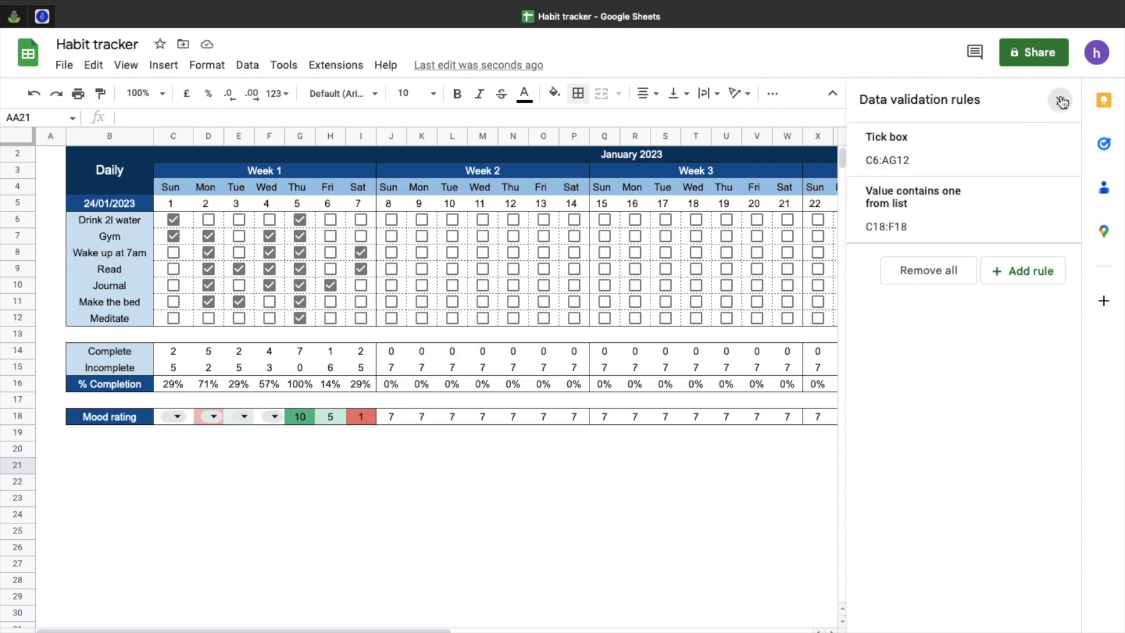
pyautogui.click(1062, 103)
pyautogui.click(796, 515)
pyautogui.scroll(1, 797, 515)
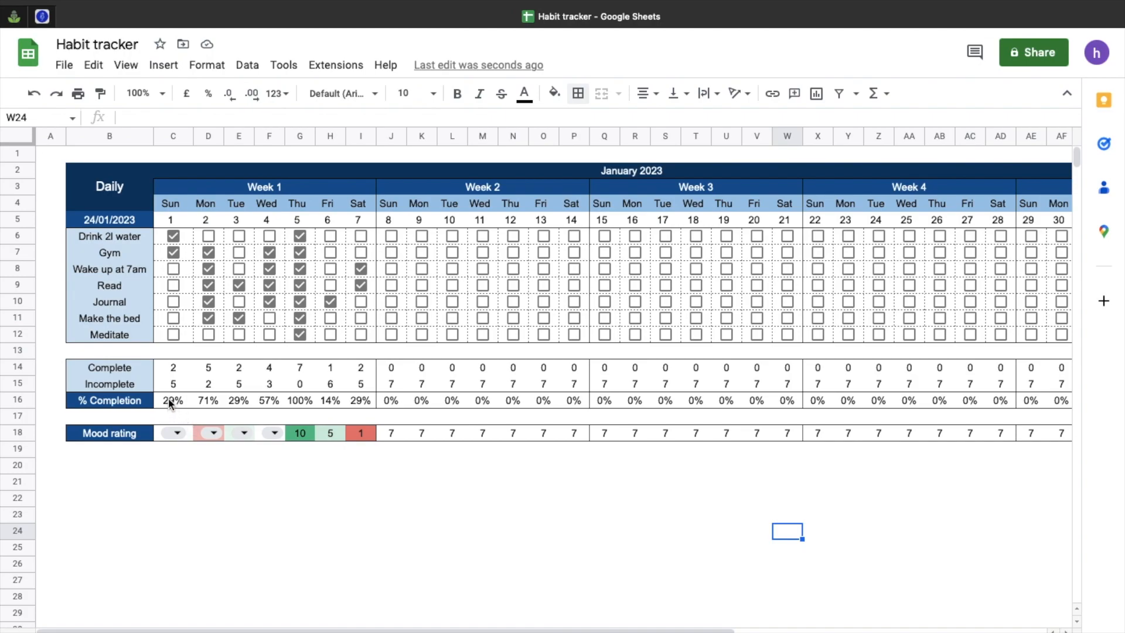
# Step: Start a single-colour conditional formatting rule for the week 1 % Completion cells, C16:I16
pyautogui.moveTo(168, 399); pyautogui.dragTo(364, 401)
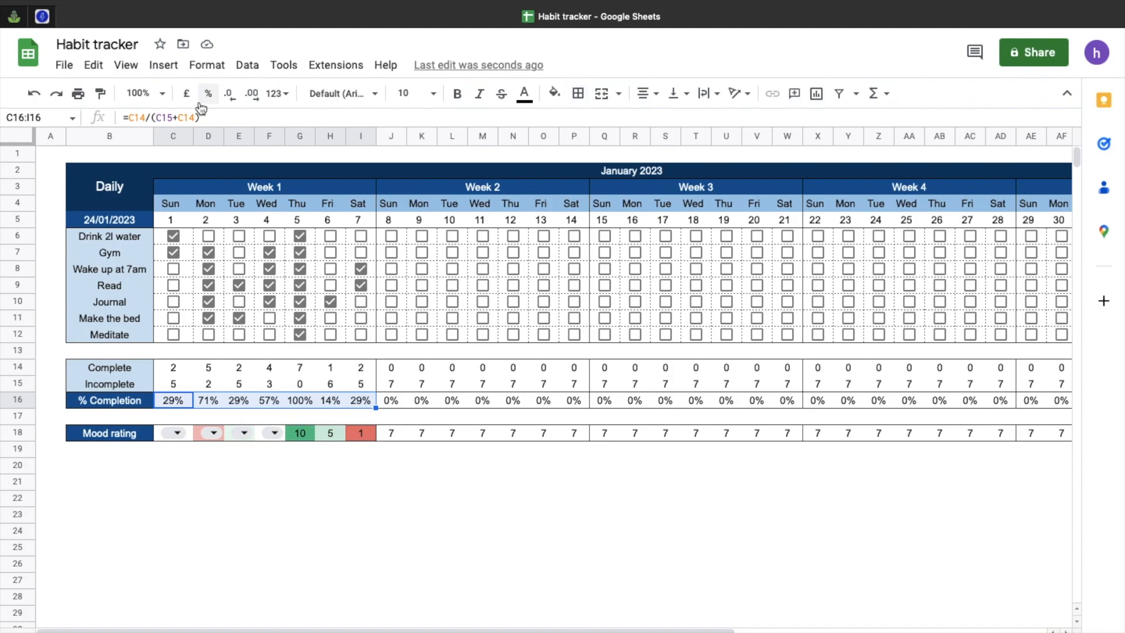
pyautogui.click(204, 67)
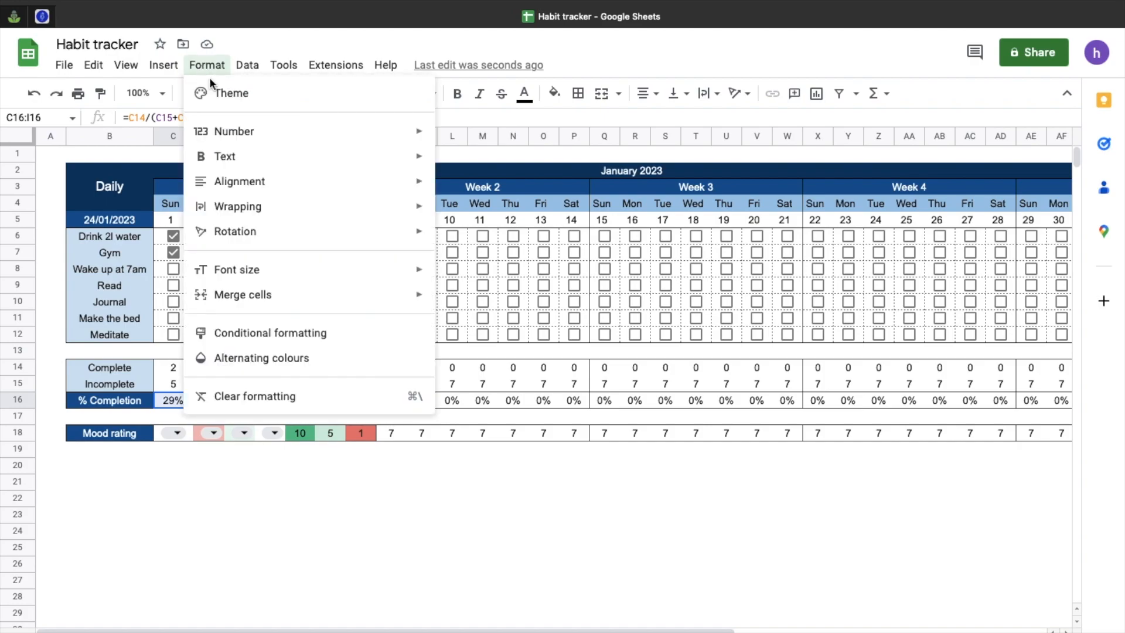
pyautogui.moveTo(253, 136)
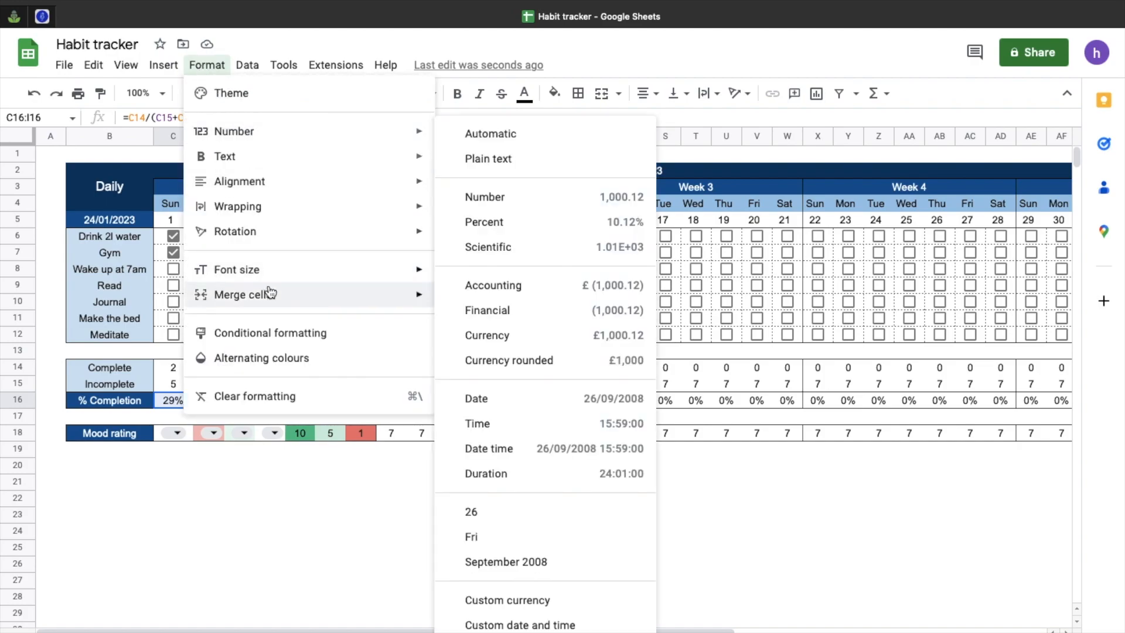
pyautogui.click(271, 332)
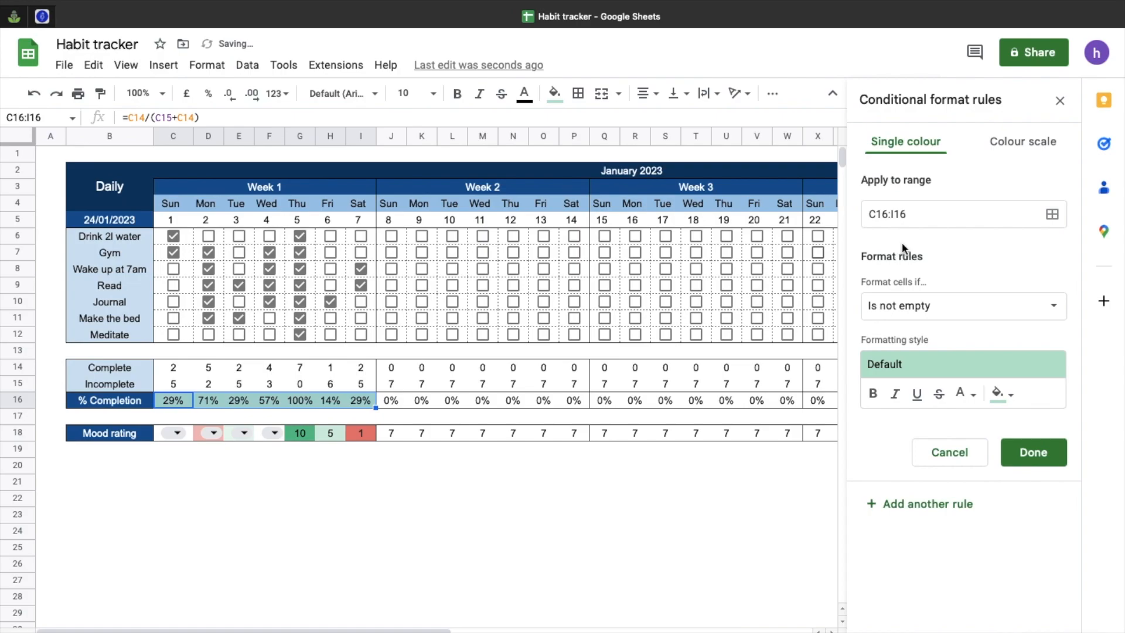
pyautogui.click(1007, 146)
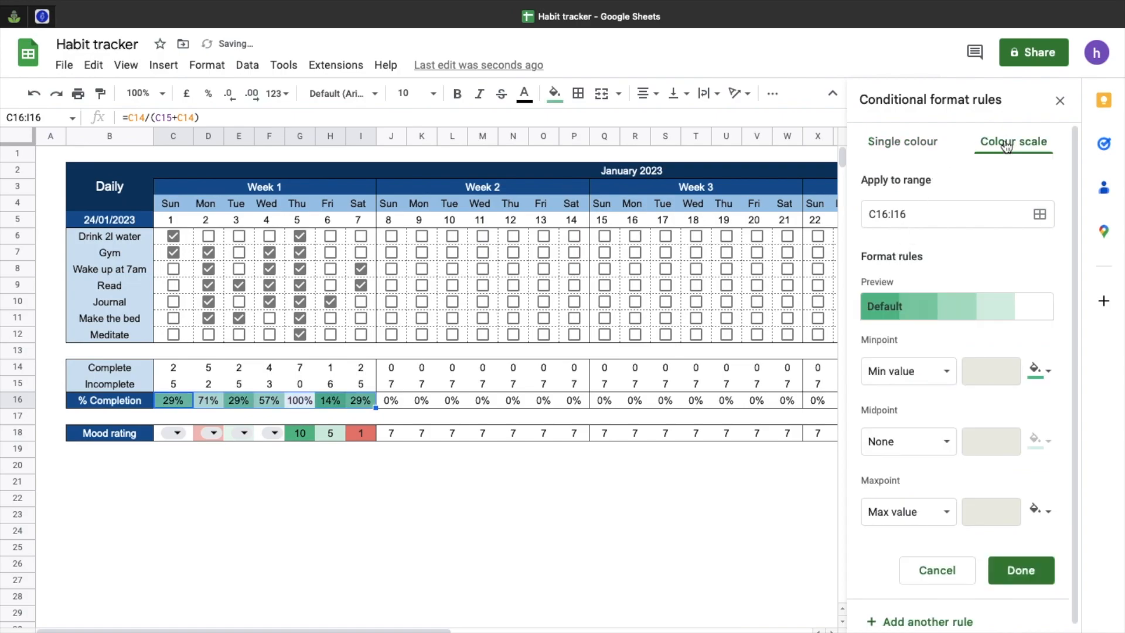
pyautogui.click(926, 146)
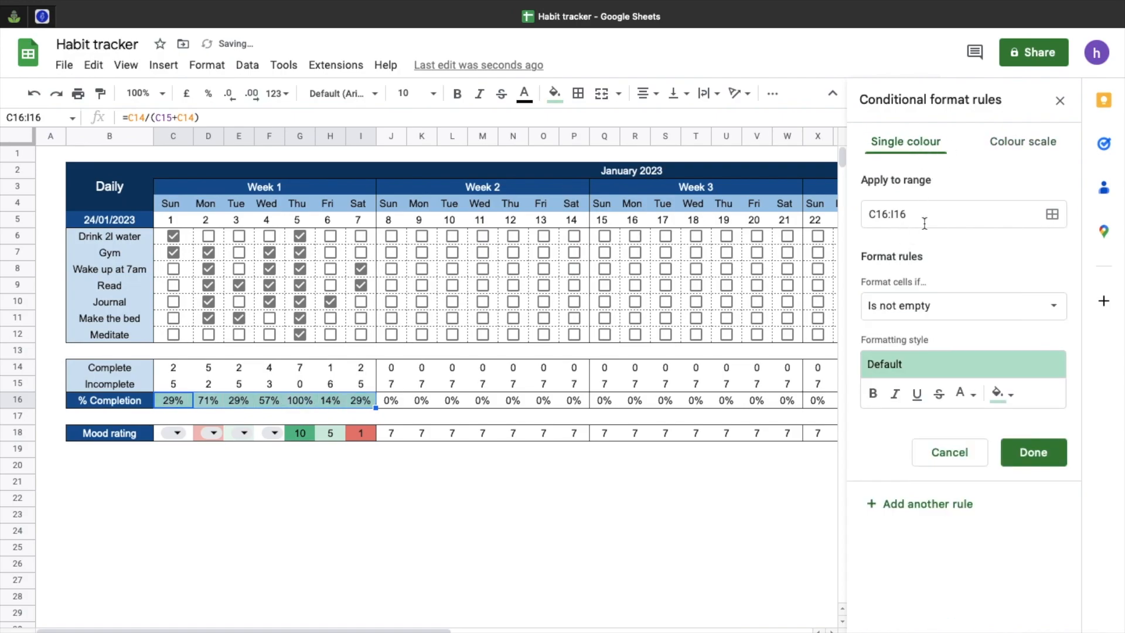
# Step: Make the rule apply the default green style to values greater than 50%, and save it
pyautogui.click(922, 315)
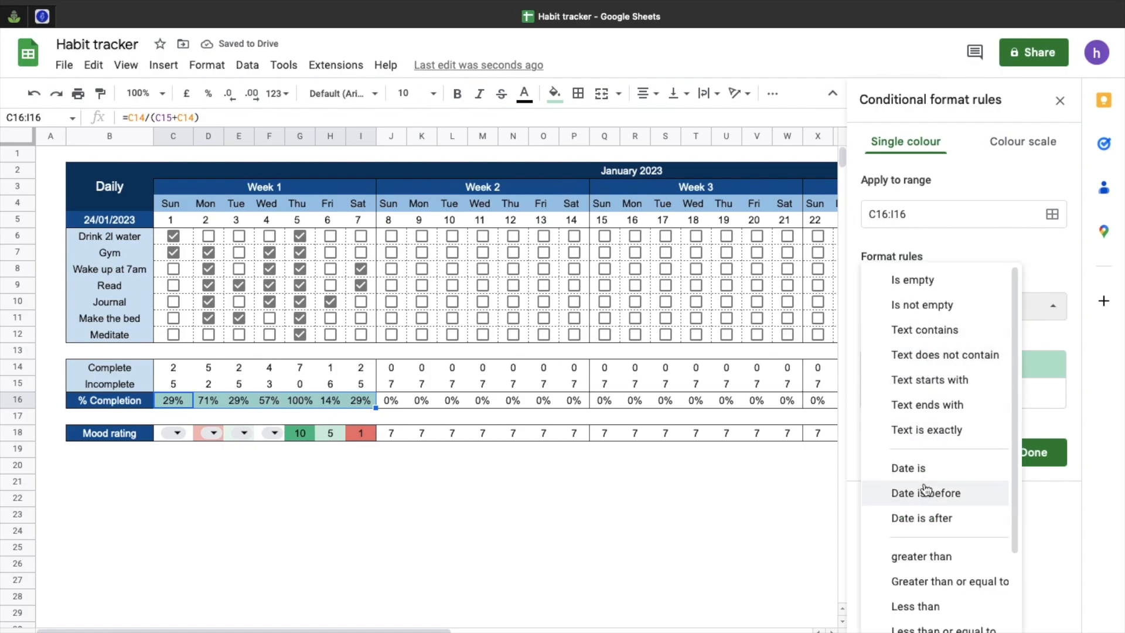
pyautogui.scroll(-1, 923, 531)
pyautogui.click(925, 530)
pyautogui.click(916, 341)
pyautogui.write('50')
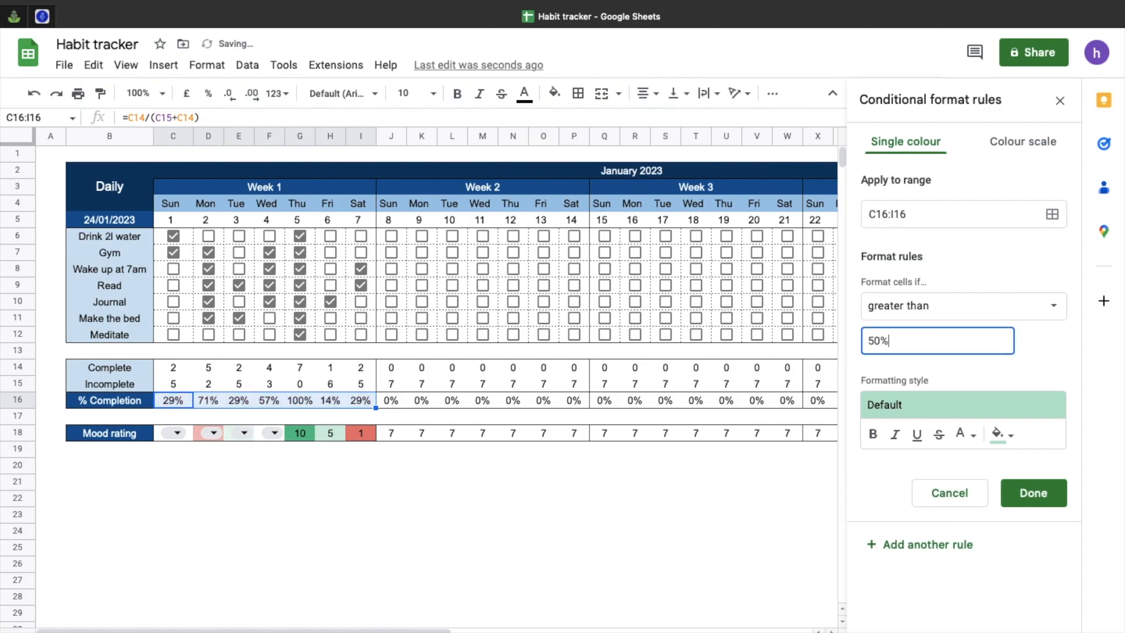
pyautogui.click(1026, 494)
pyautogui.click(499, 550)
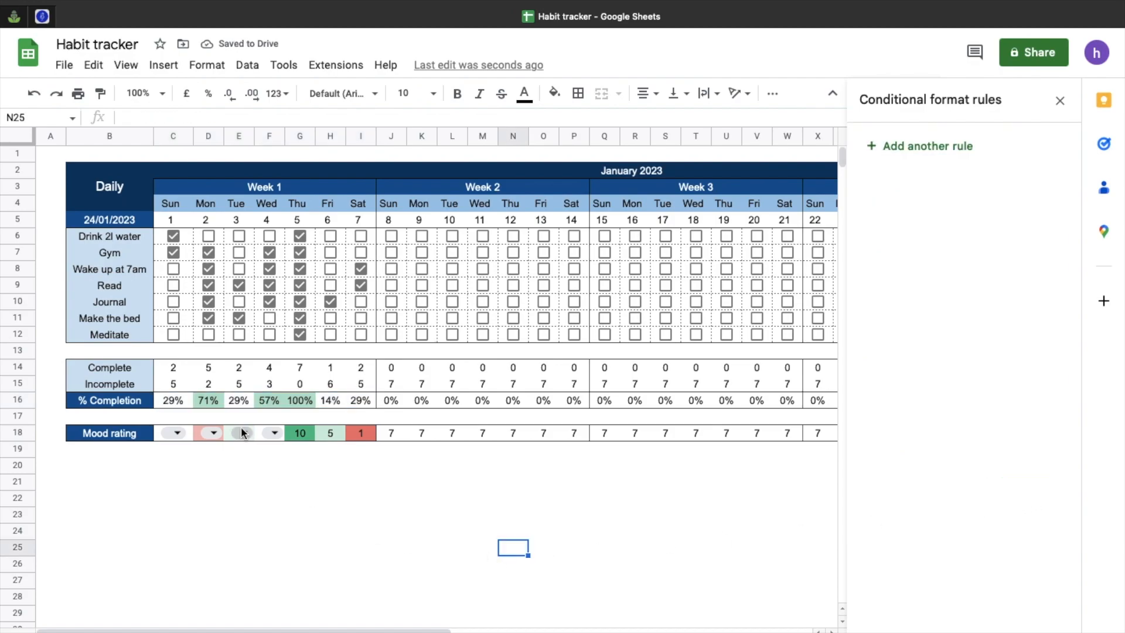
# Step: Untick the Journal habit for Wednesday 4 January in F10
pyautogui.click(270, 301)
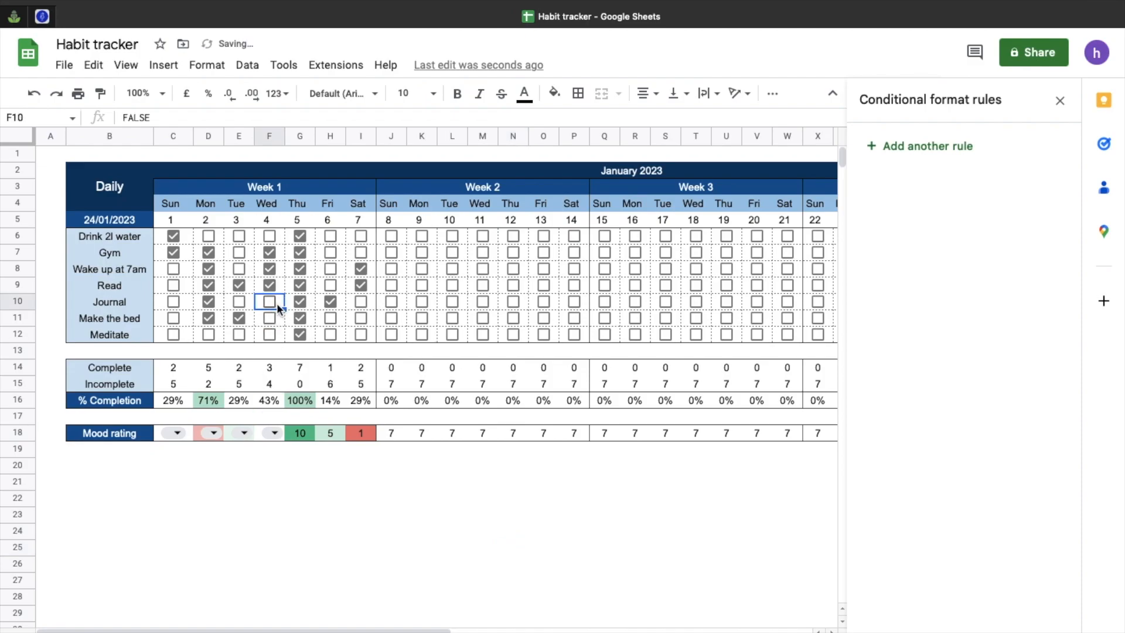
# Step: Tick the Journal habit for Wednesday 4 January in F10 and close the conditional format rules
pyautogui.click(270, 301)
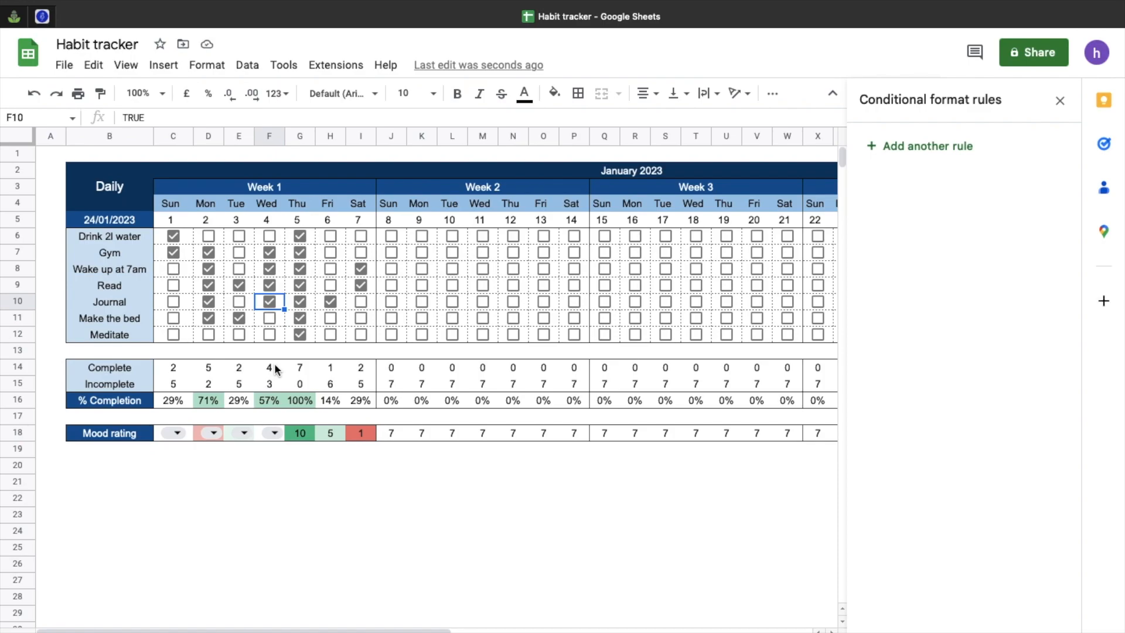
pyautogui.click(231, 517)
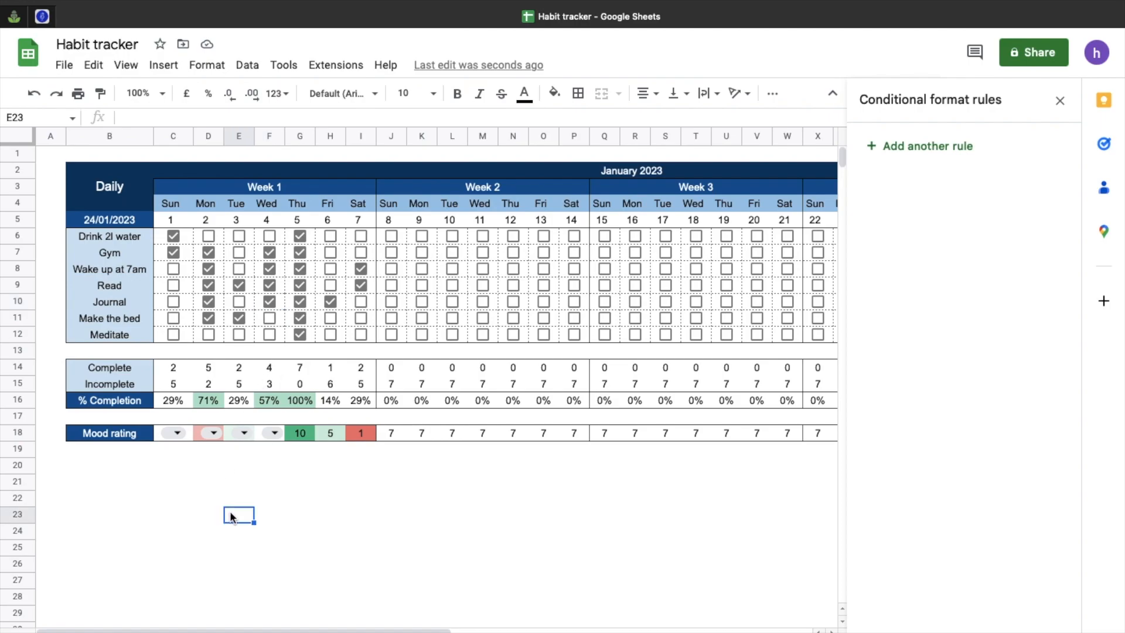
pyautogui.click(1059, 101)
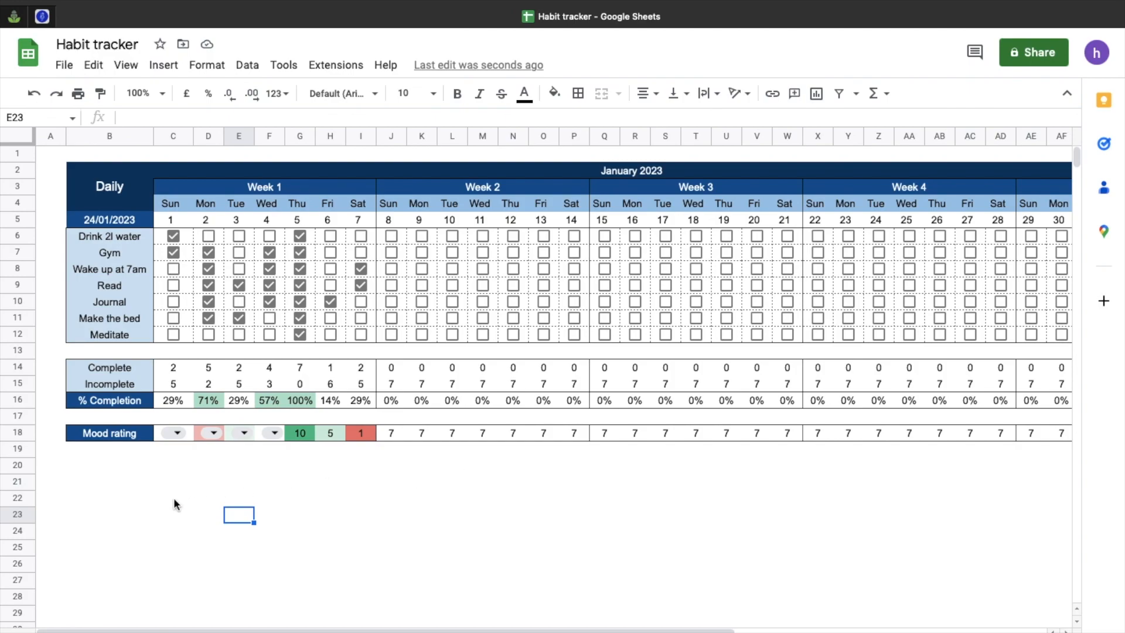
# Step: Enter the section title Weekly in B20, below the Mood rating row
pyautogui.click(99, 472)
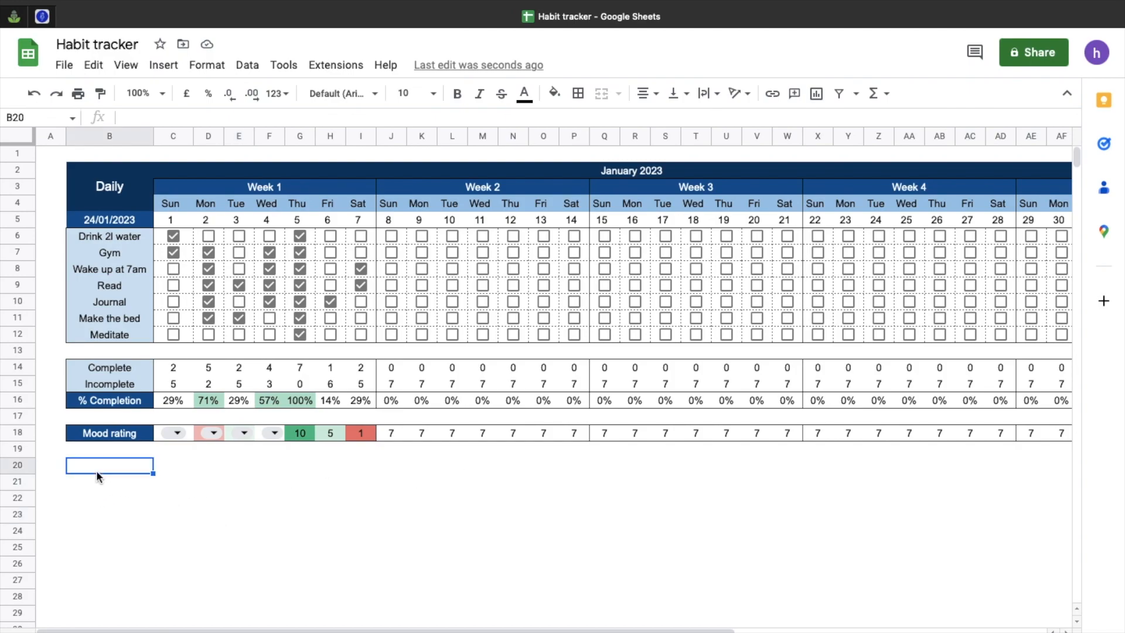
pyautogui.write('Weekly')
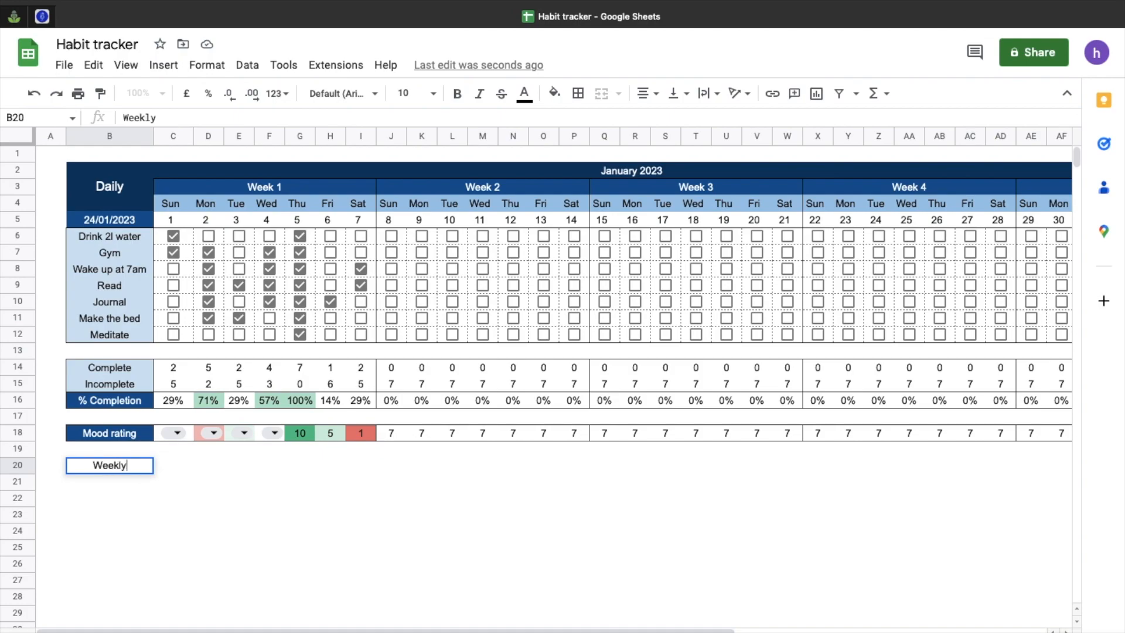
pyautogui.press('Tab')
# Step: Copy the week header cells C3:AF3 into row 20, starting at C20 beside the Weekly title
pyautogui.moveTo(199, 193)
pyautogui.mouseDown()
pyautogui.moveTo(801, 211)
pyautogui.moveTo(920, 176)
pyautogui.moveTo(1081, 159)
pyautogui.moveTo(1067, 170)
pyautogui.moveTo(1082, 194)
pyautogui.moveTo(916, 191)
pyautogui.mouseUp()
pyautogui.hotkey('ctrl', 'c')
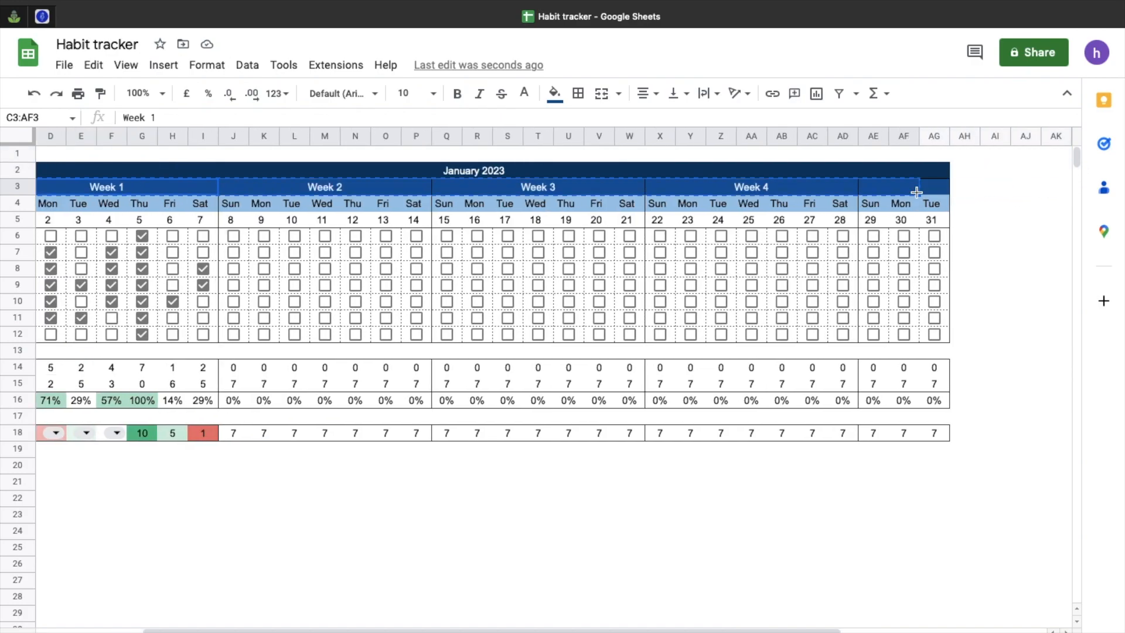
pyautogui.hscroll(-3, 798, 356)
pyautogui.click(174, 468)
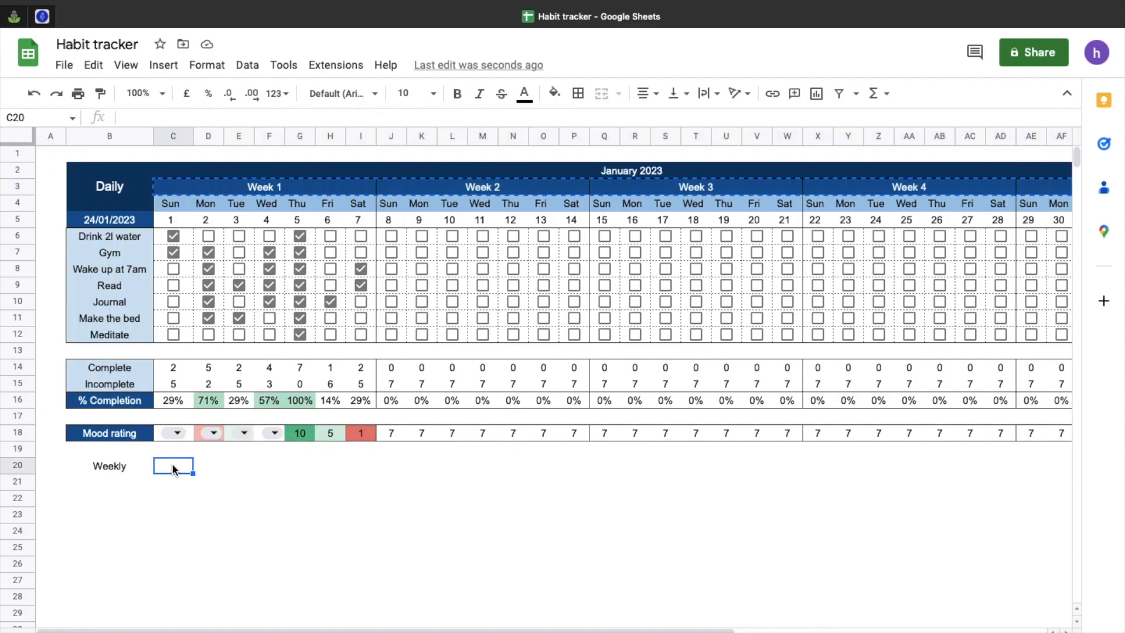
pyautogui.hotkey('ctrl', 'v')
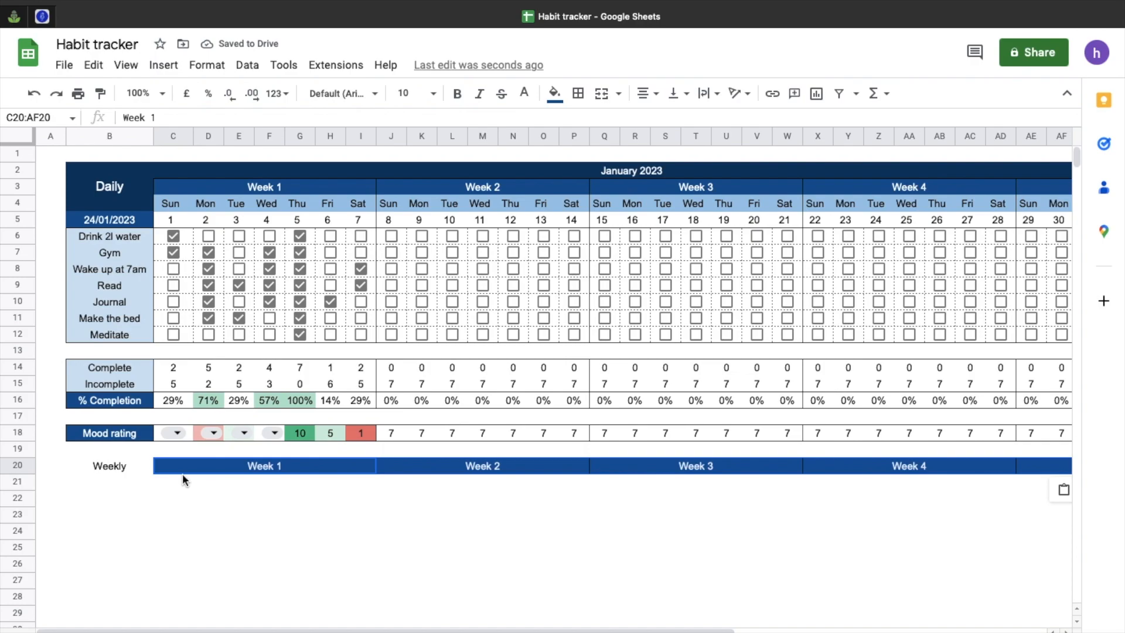
# Step: Show the sheet's gridlines to make the individual cells below the weekly header distinguishable
pyautogui.click(213, 485)
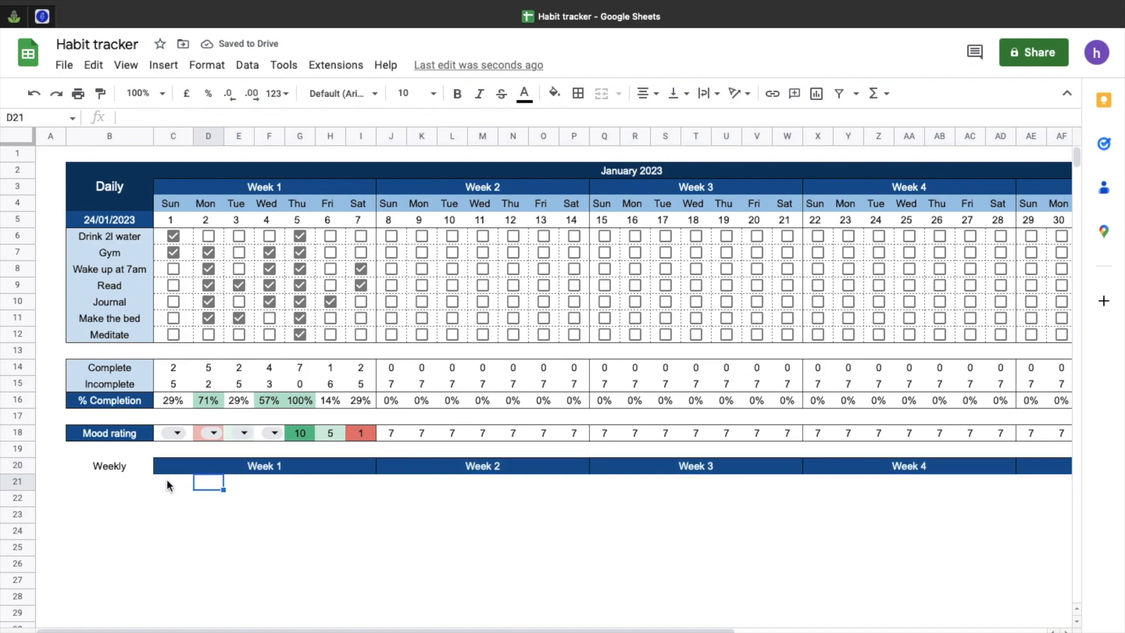
pyautogui.click(264, 484)
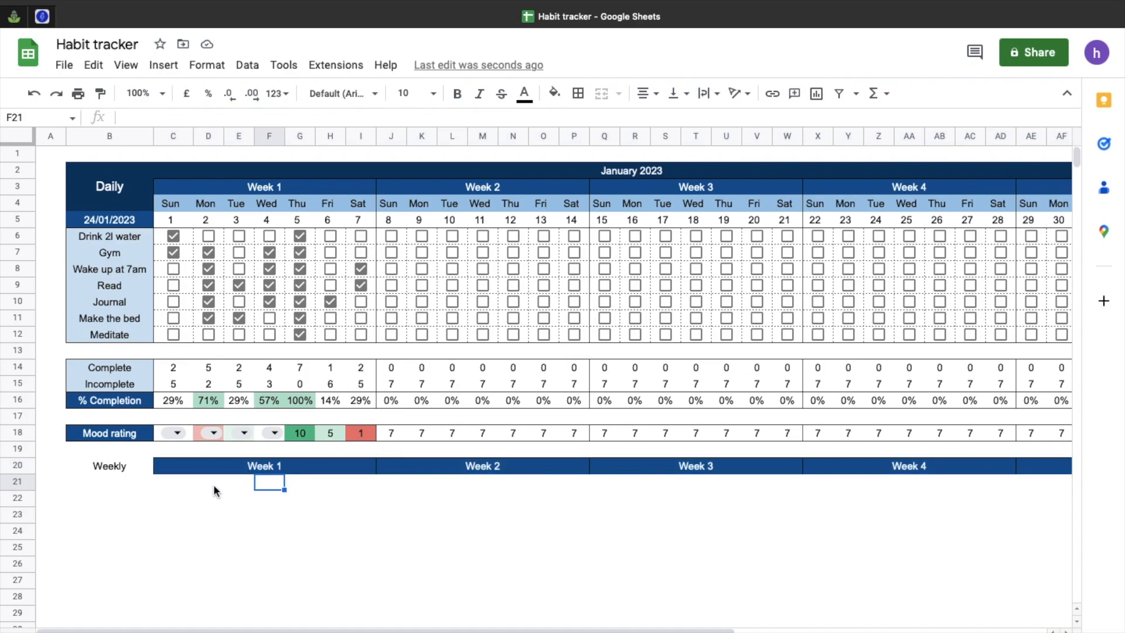
pyautogui.click(166, 479)
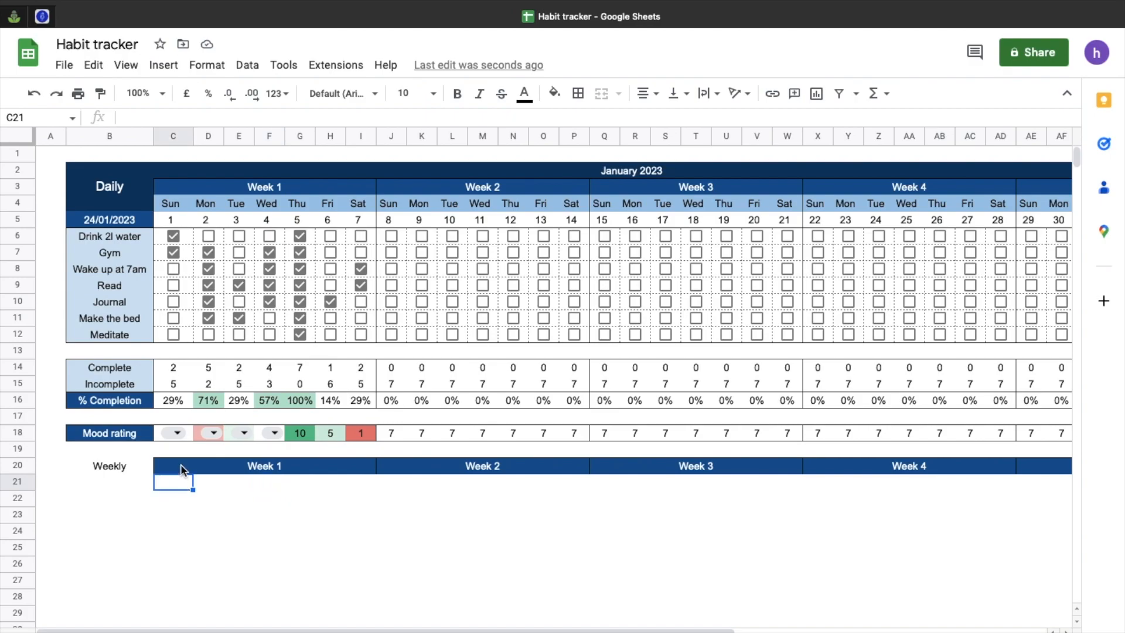
pyautogui.click(126, 65)
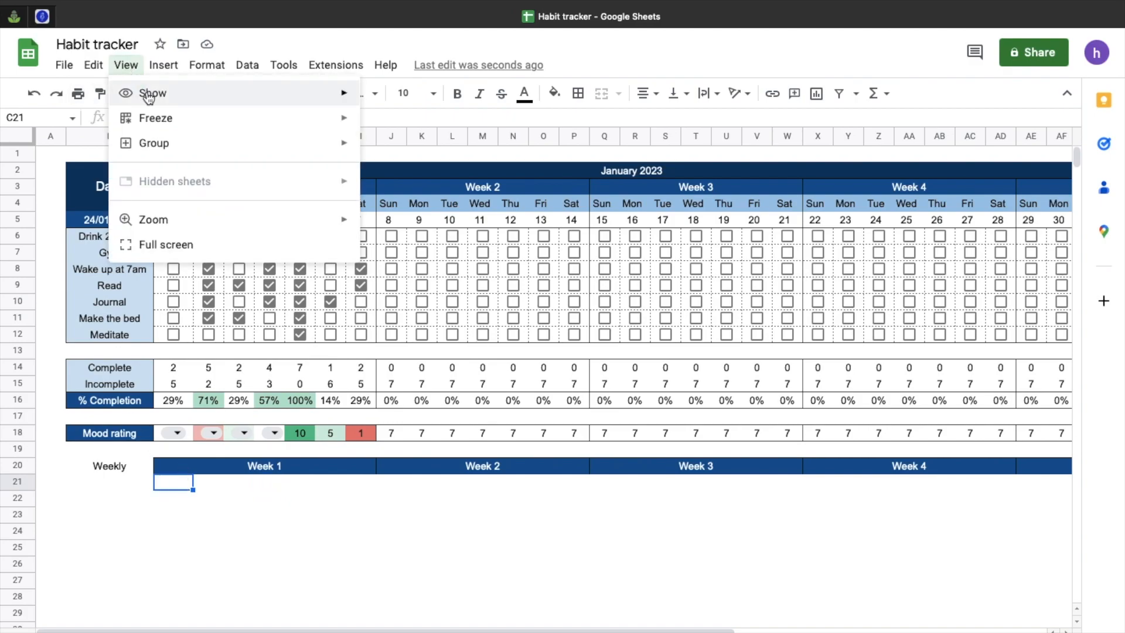
pyautogui.moveTo(149, 96)
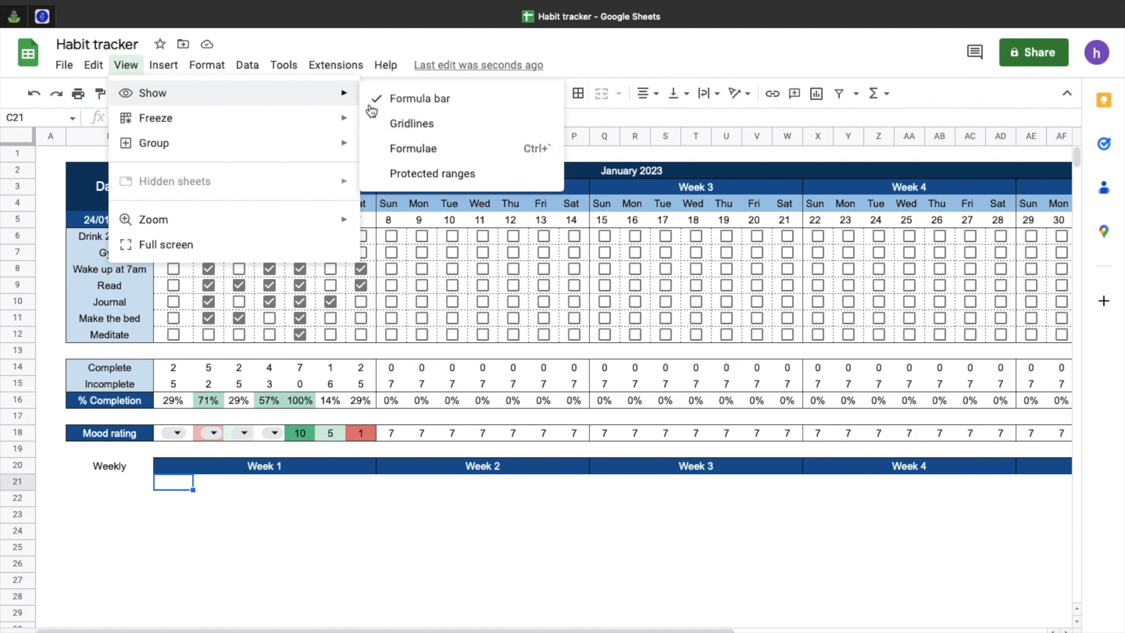
pyautogui.click(425, 125)
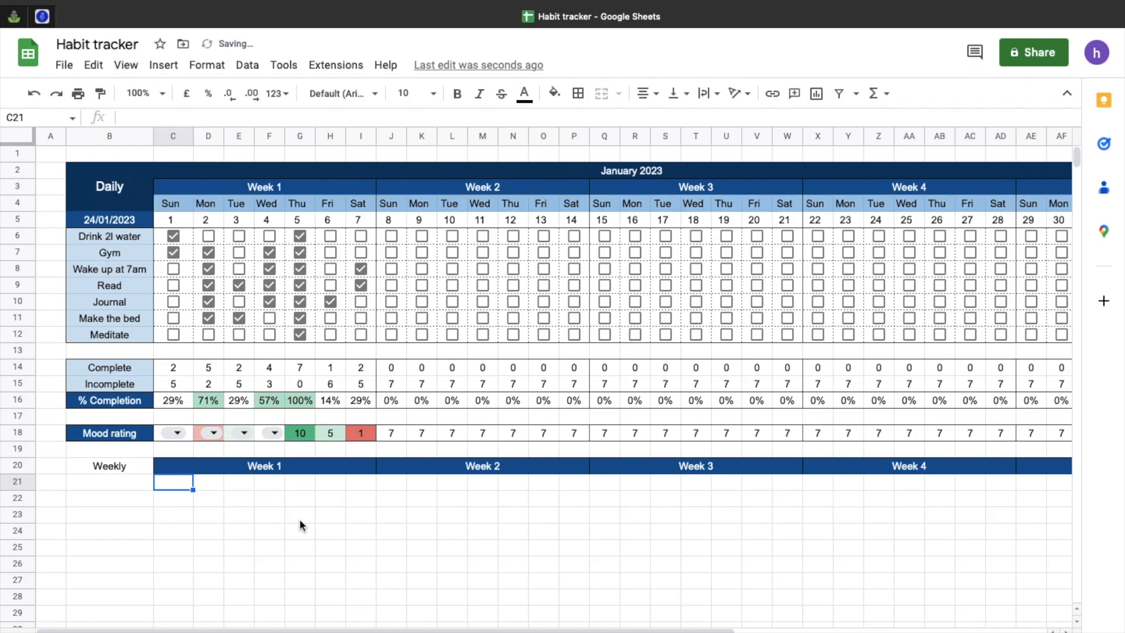
pyautogui.click(260, 515)
pyautogui.scroll(-2, 212, 494)
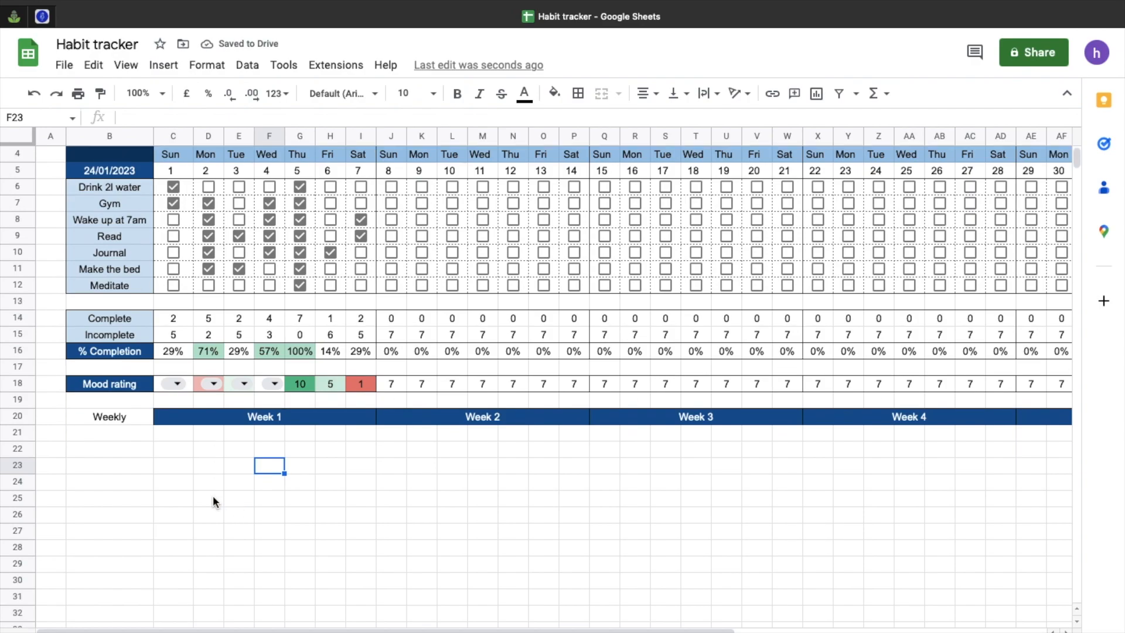
# Step: Insert a tick box in C21, the first cell under the weekly section's Week 1 header
pyautogui.click(100, 398)
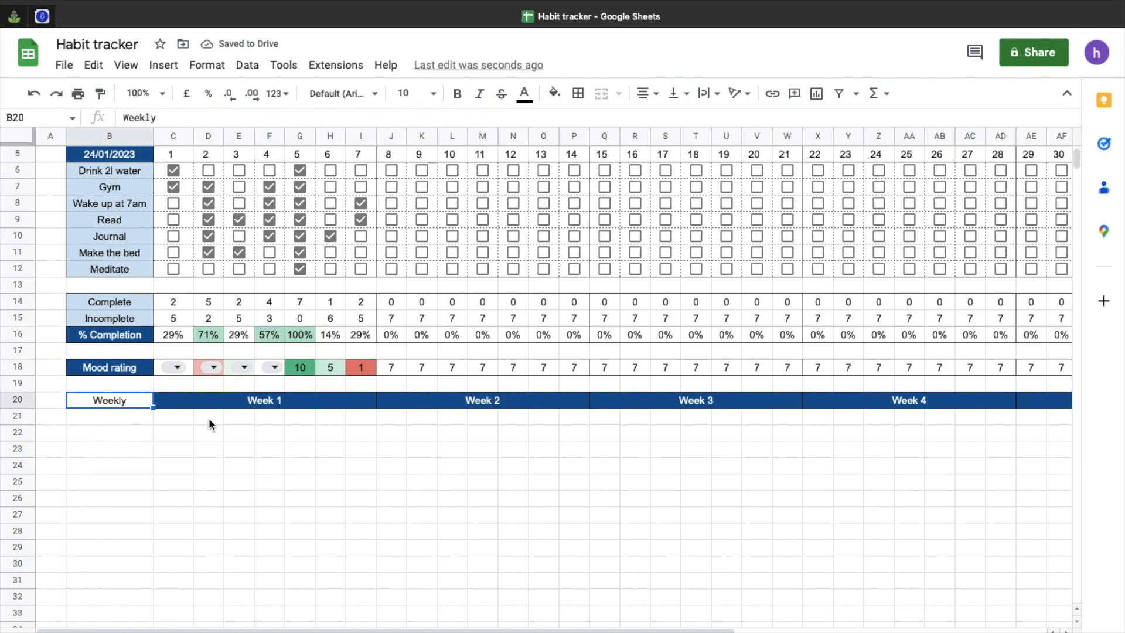
pyautogui.click(175, 417)
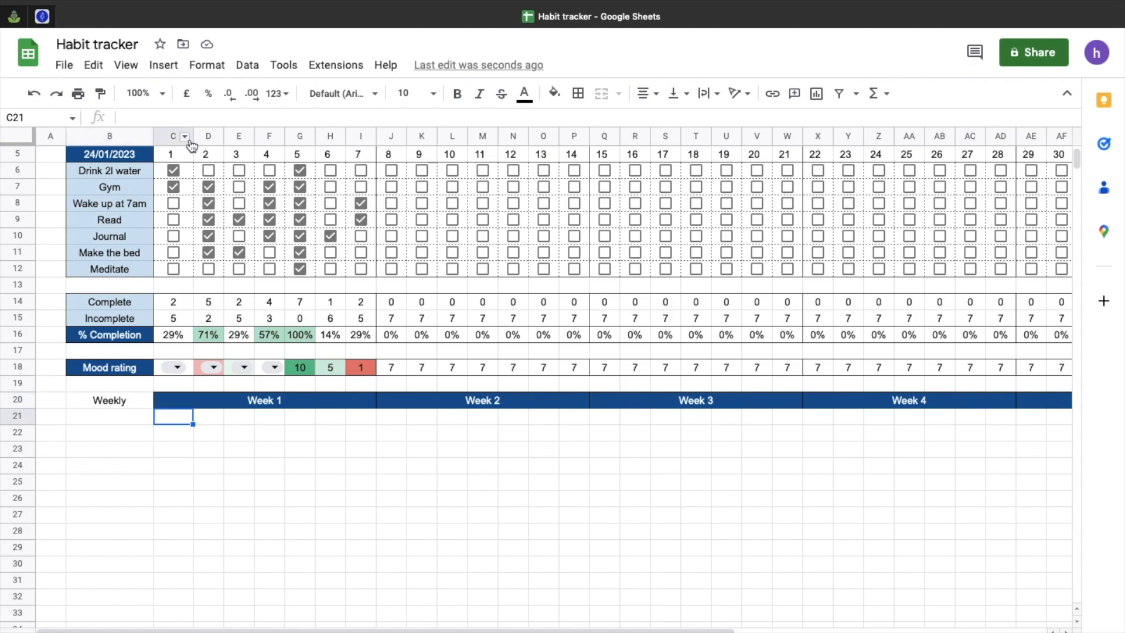
pyautogui.click(162, 66)
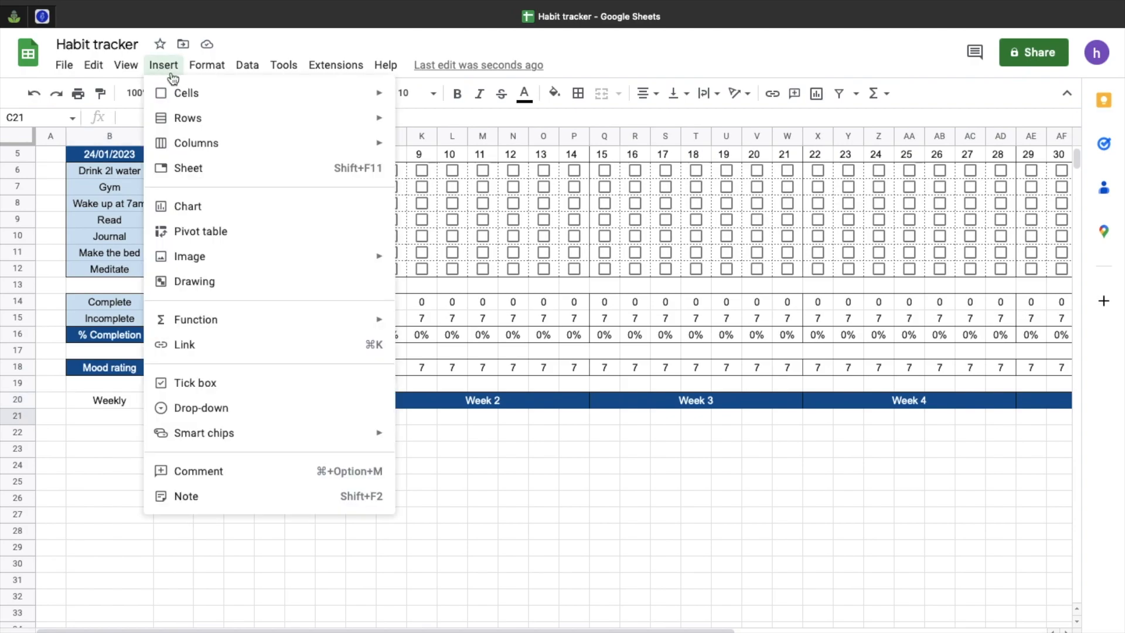
pyautogui.click(209, 387)
pyautogui.click(228, 453)
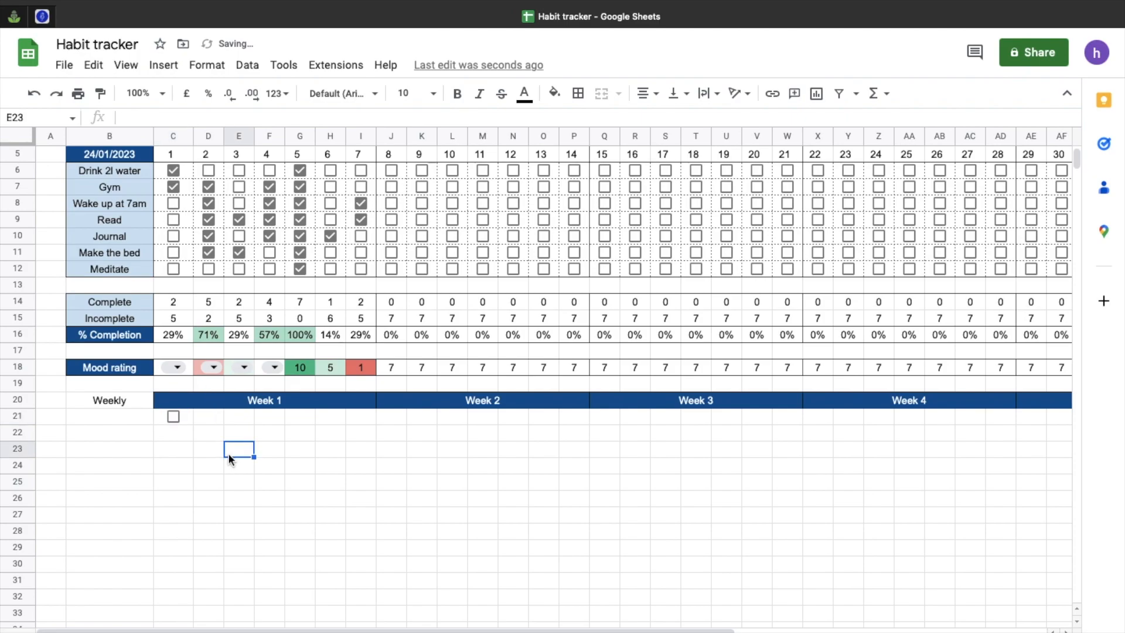
# Step: Merge cells D21:I21 and enter Laundry as the first weekly habit
pyautogui.moveTo(210, 417); pyautogui.dragTo(360, 417)
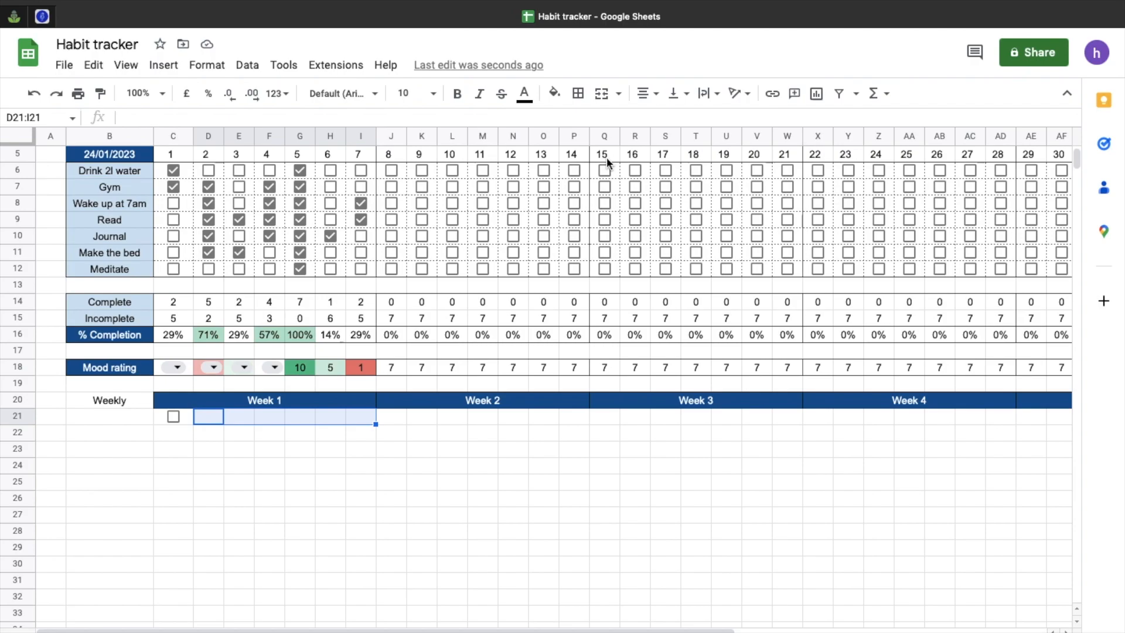
pyautogui.click(605, 101)
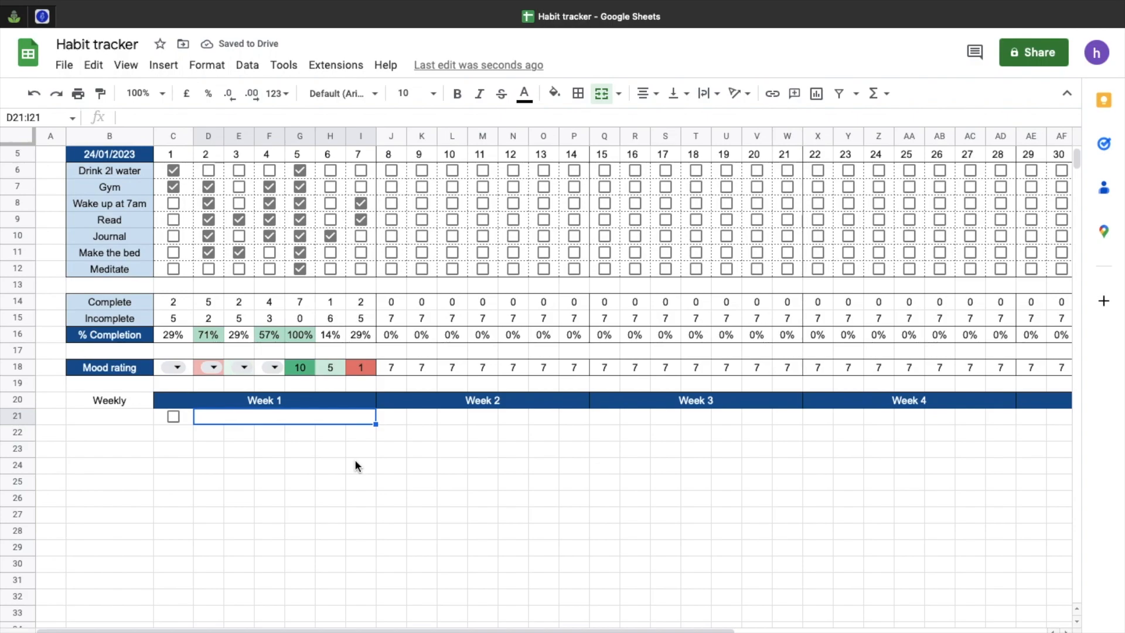
pyautogui.write('Laundry')
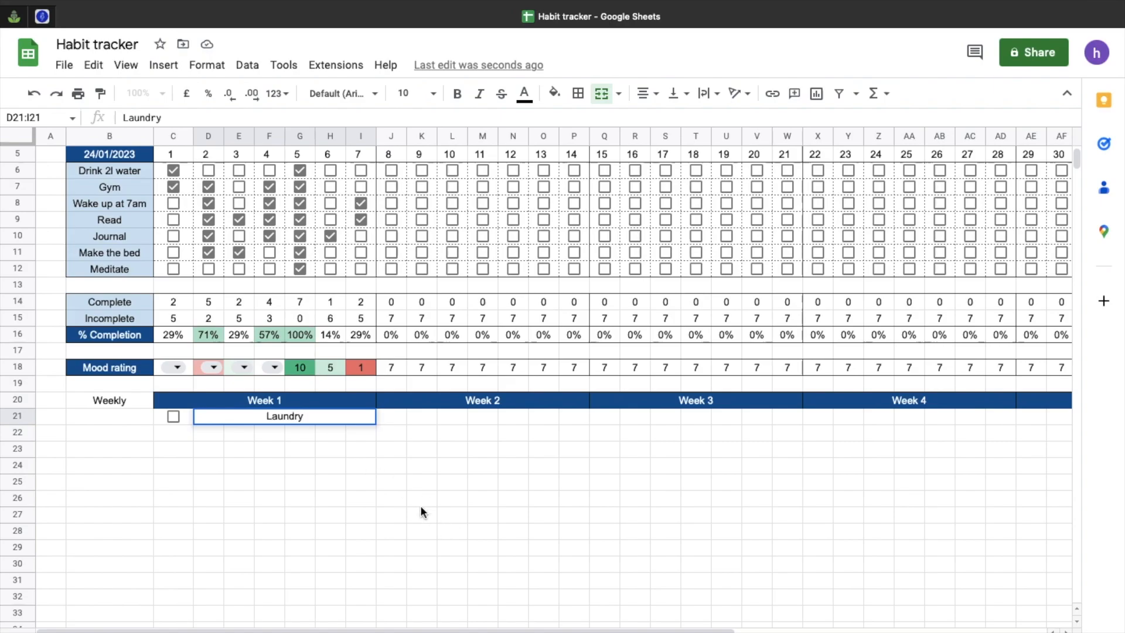
pyautogui.click(392, 498)
# Step: Fill the merged Laundry cell down to row 25 and replace the four copies with X, Y, Z and AA
pyautogui.click(365, 420)
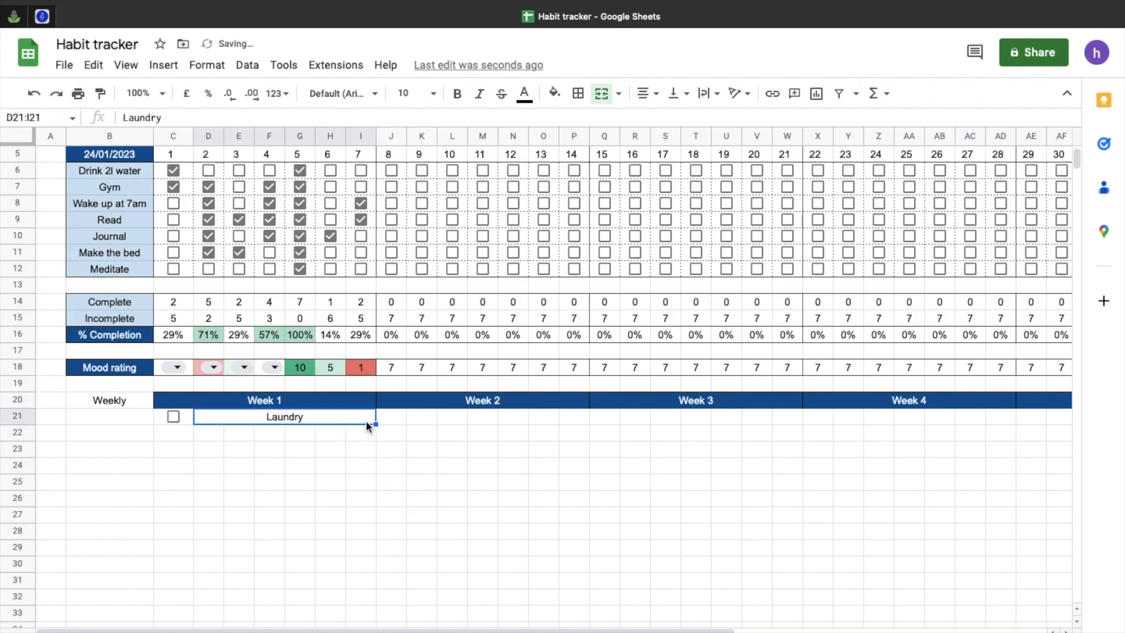
pyautogui.moveTo(376, 424); pyautogui.dragTo(376, 484)
pyautogui.click(328, 431)
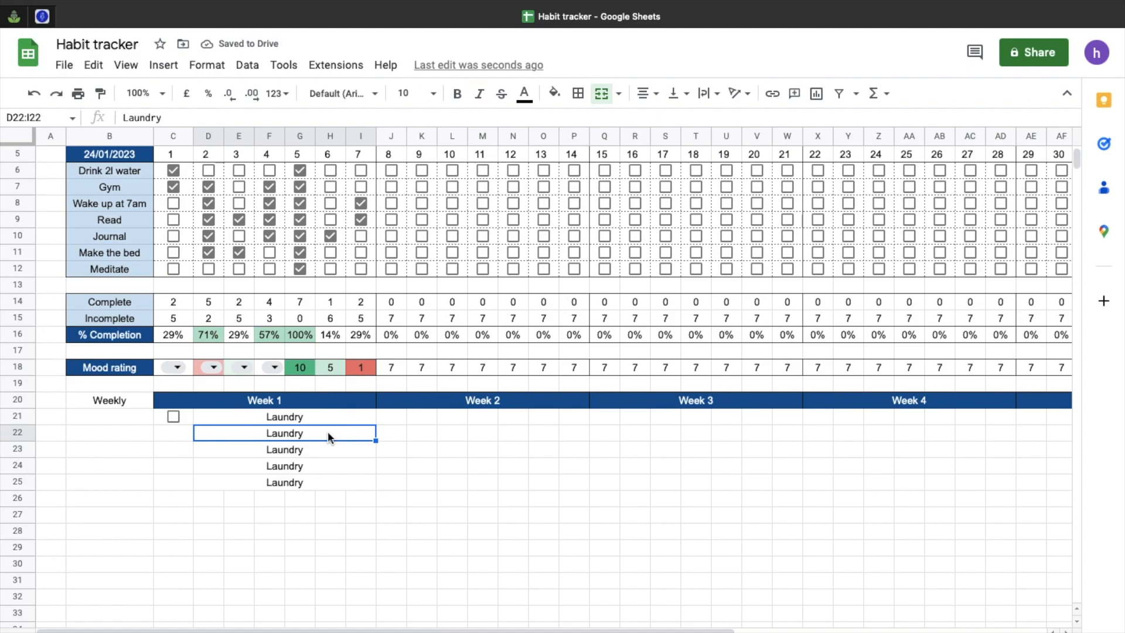
pyautogui.write('X')
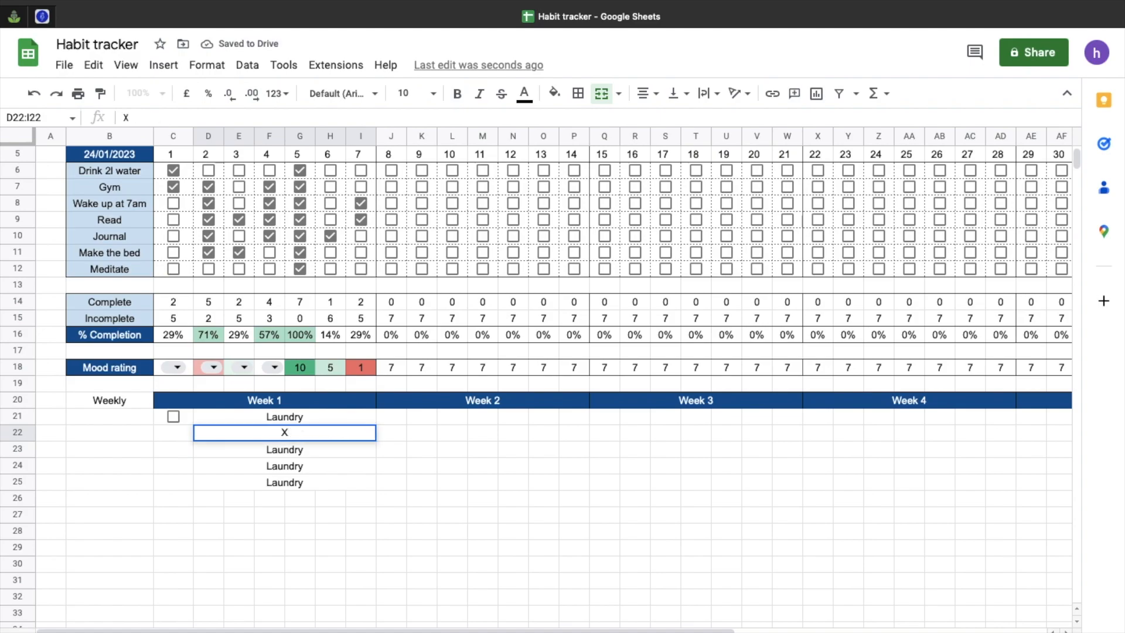
pyautogui.press('Return')
pyautogui.write('Y')
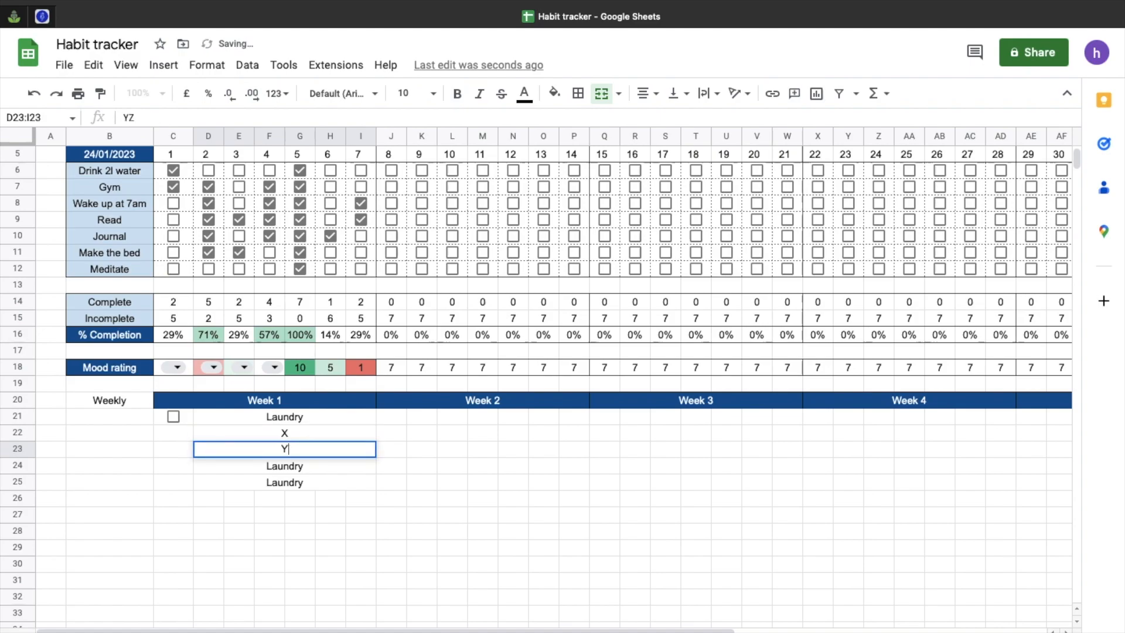
pyautogui.press('Return')
pyautogui.write('Z')
pyautogui.press('Return')
pyautogui.write('AA')
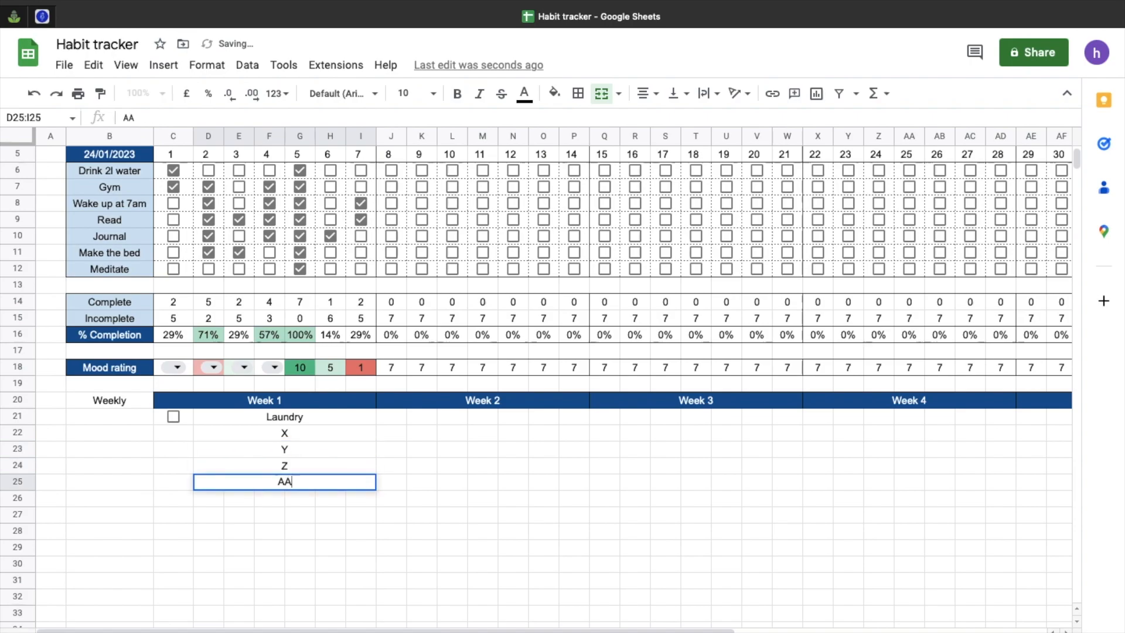
pyautogui.click(464, 482)
# Step: Copy the Week 1 habit list D21:I25 to Weeks 2, 3 and 4, starting at K21, R21 and Y21
pyautogui.moveTo(295, 420); pyautogui.dragTo(290, 482)
pyautogui.hotkey('ctrl', 'c')
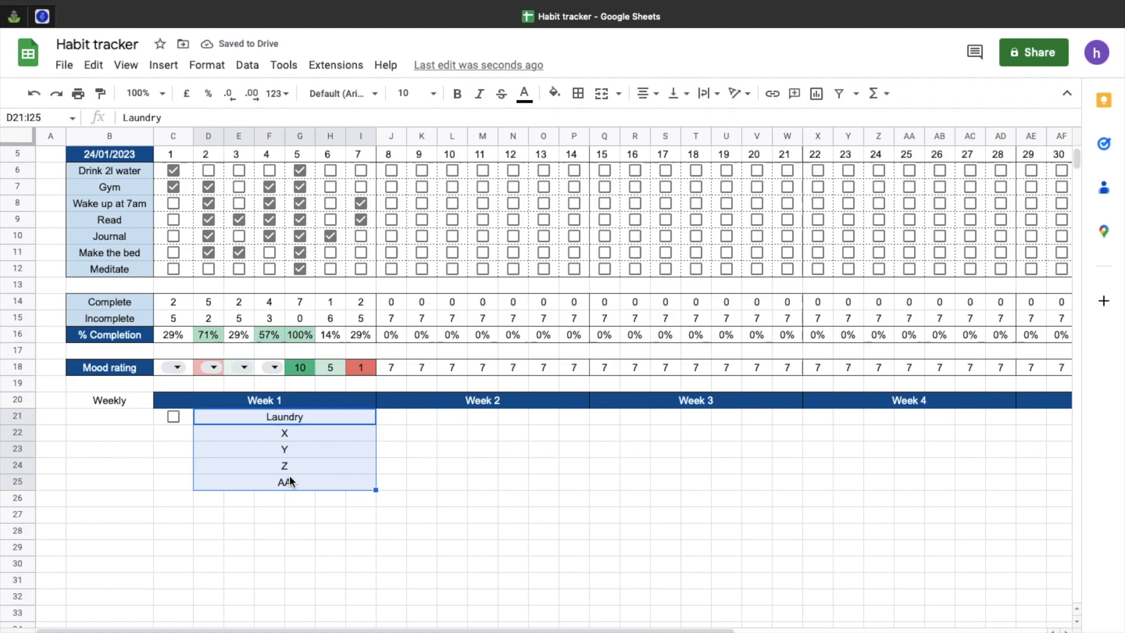
pyautogui.click(424, 413)
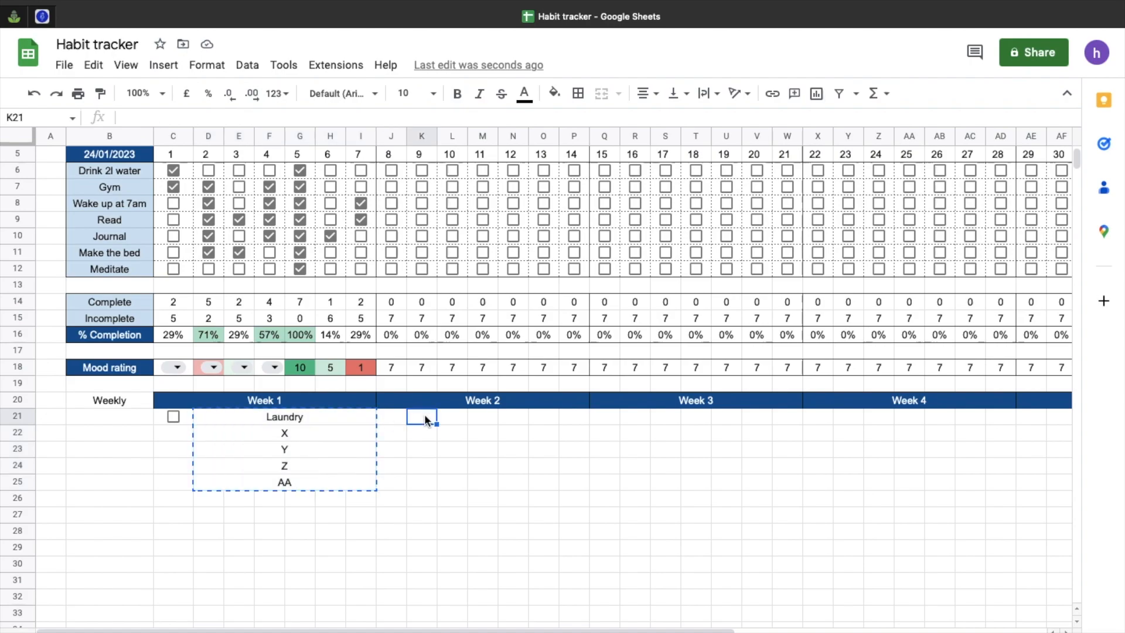
pyautogui.hotkey('ctrl', 'v')
pyautogui.click(645, 416)
pyautogui.hotkey('ctrl', 'v')
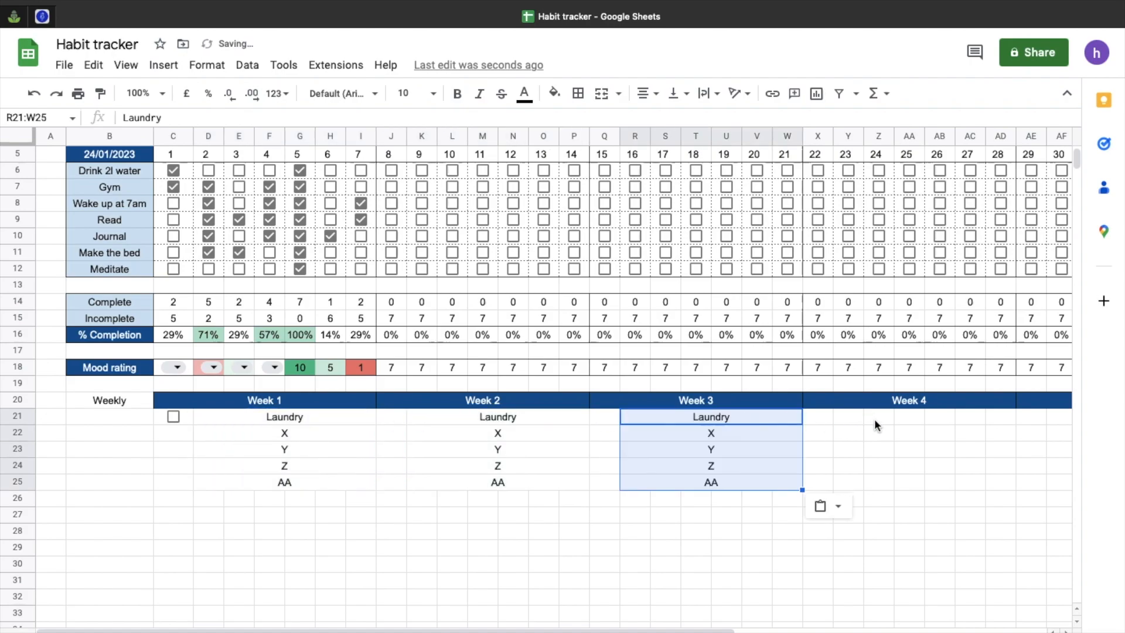
pyautogui.click(875, 419)
pyautogui.hotkey('ctrl', 'v')
pyautogui.click(849, 416)
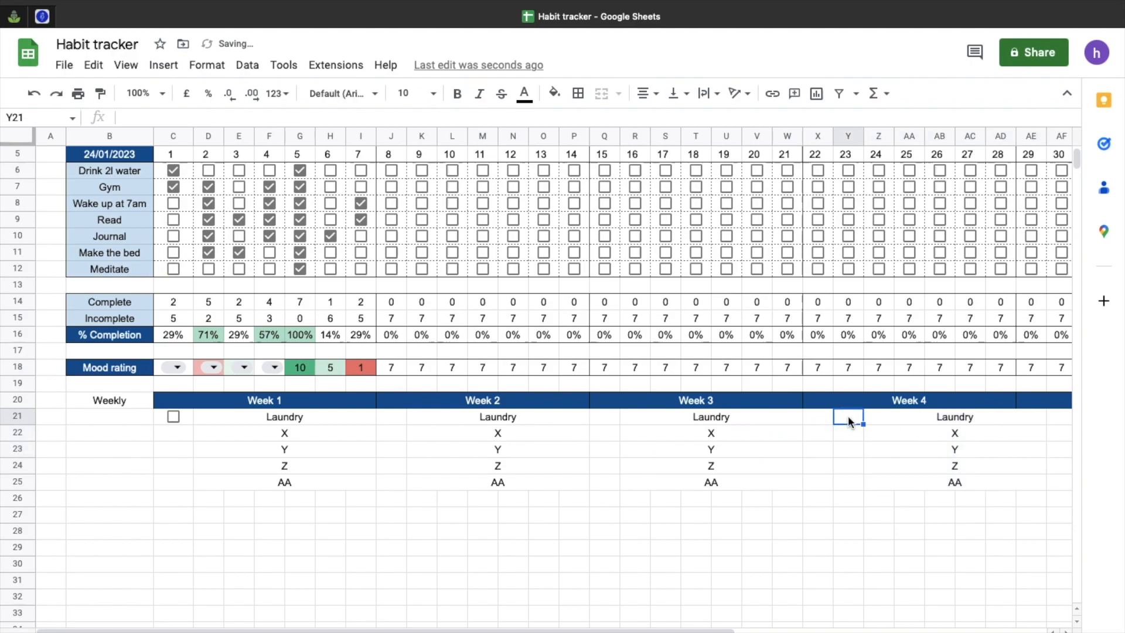
pyautogui.hotkey('ctrl', 'v')
pyautogui.click(876, 501)
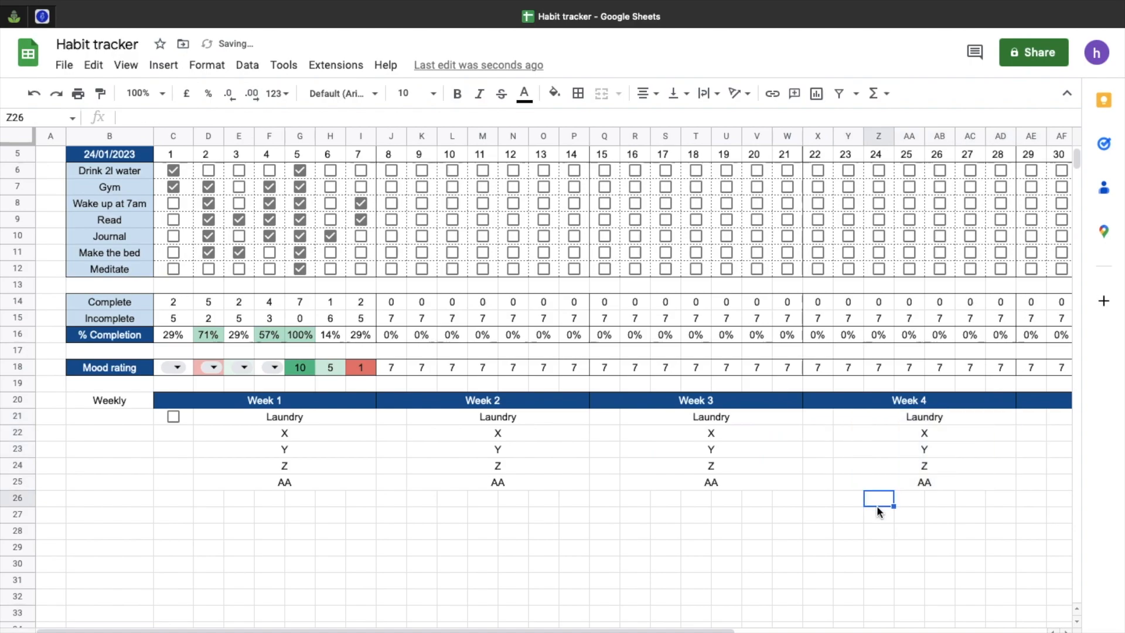
# Step: Fill a ticked tick box down C21:C25 and copy that column to Weeks 2, 3 and 4, starting at J21, Q21 and X21
pyautogui.click(174, 416)
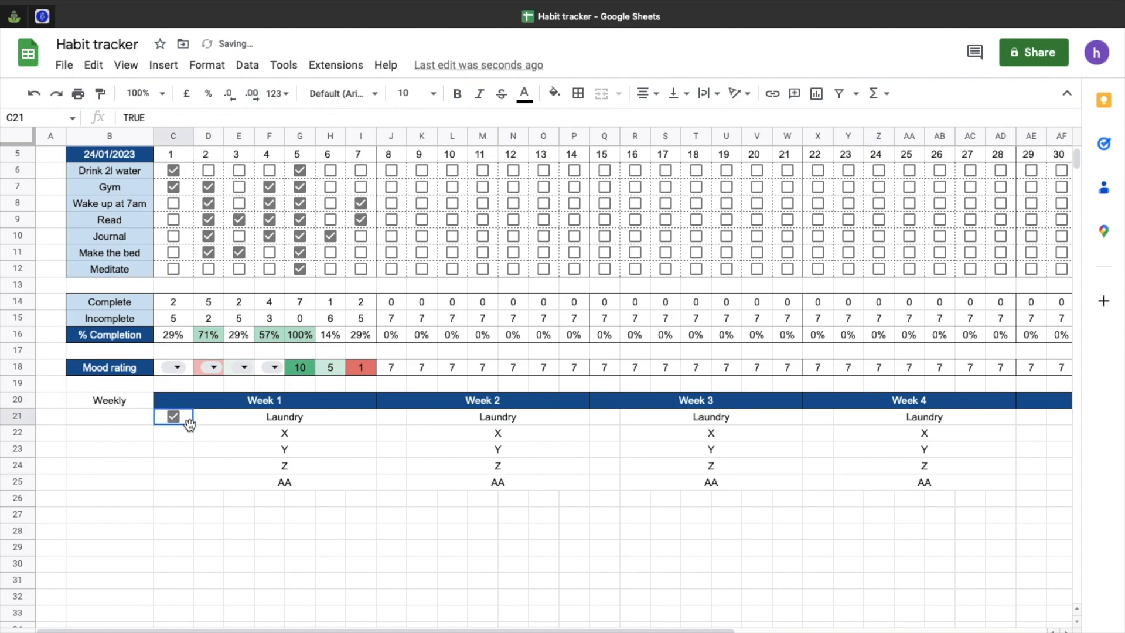
pyautogui.moveTo(194, 426); pyautogui.dragTo(190, 485)
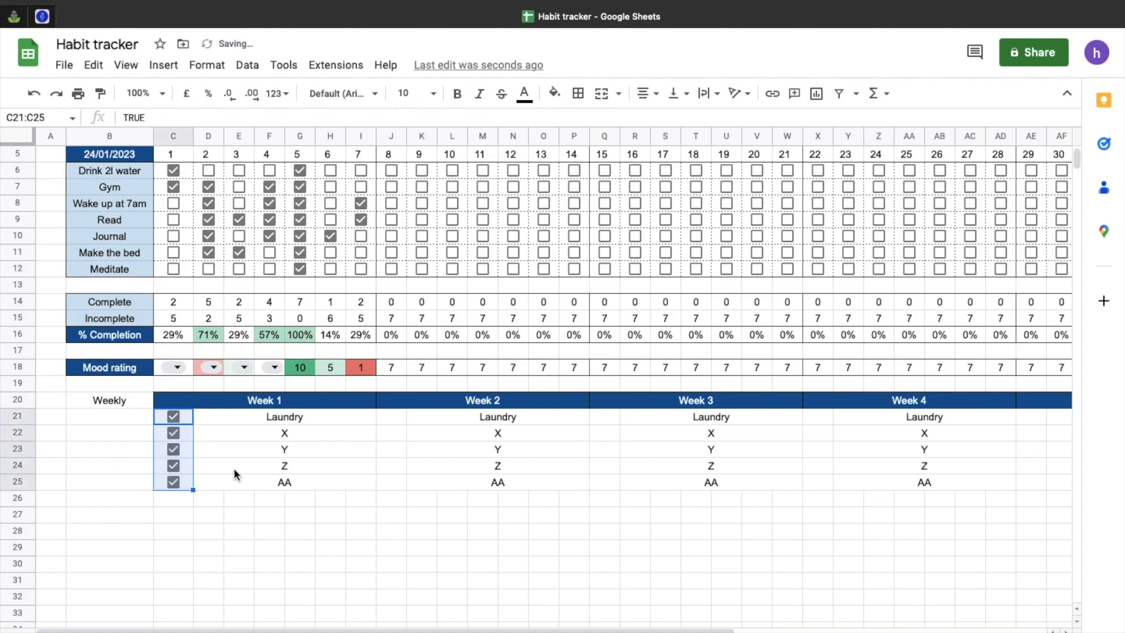
pyautogui.hotkey('ctrl', 'c')
pyautogui.click(384, 417)
pyautogui.hotkey('ctrl', 'v')
pyautogui.click(601, 417)
pyautogui.hotkey('ctrl', 'v')
pyautogui.click(819, 416)
pyautogui.hotkey('ctrl', 'v')
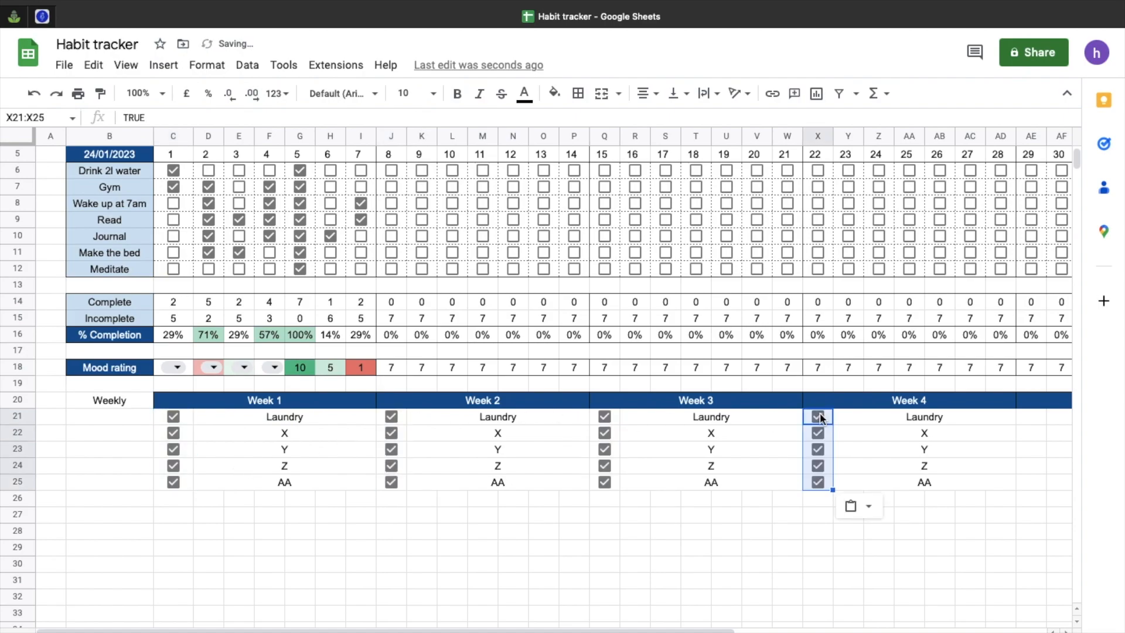
# Step: Copy the dark blue header formatting of AG3 to AG20 to complete the weekly header row
pyautogui.hscroll(4, 821, 412)
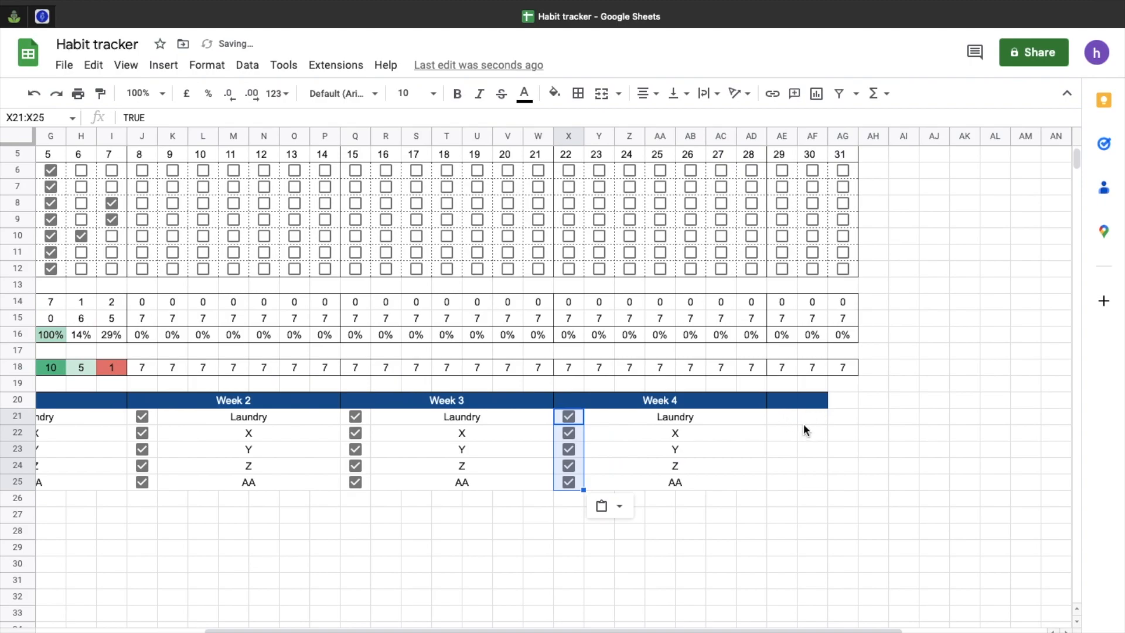
pyautogui.scroll(2, 831, 402)
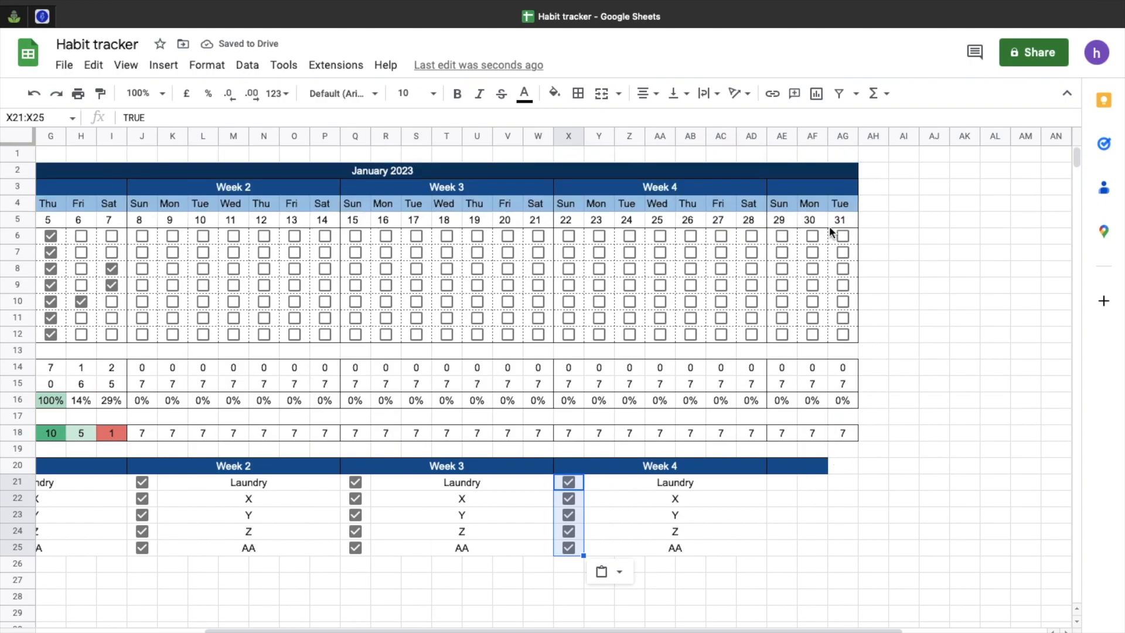
pyautogui.click(843, 187)
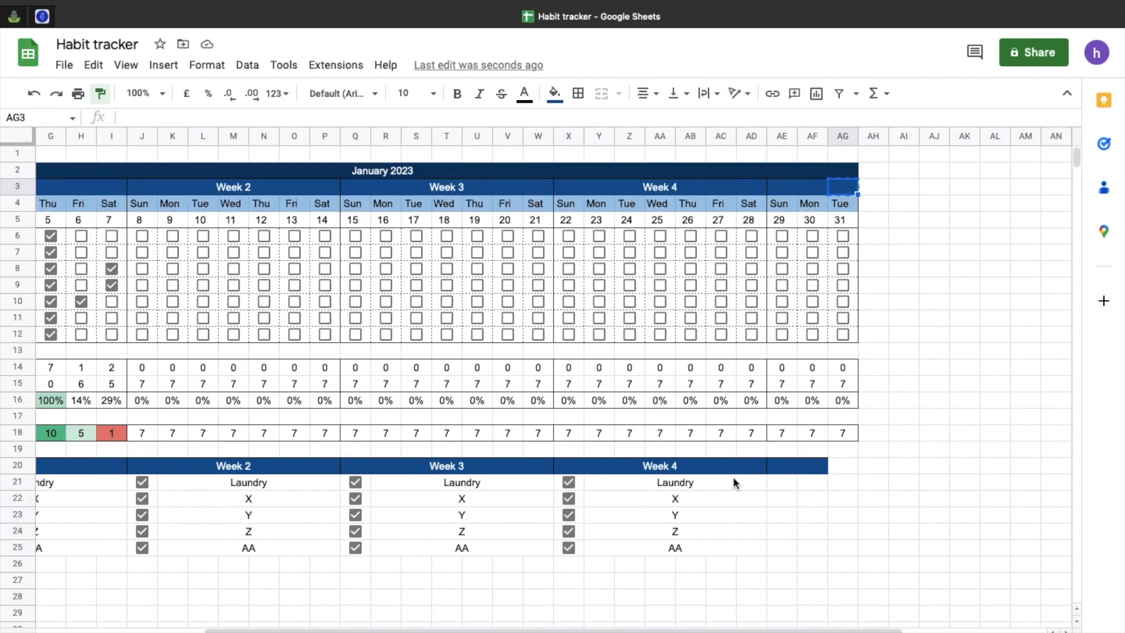
pyautogui.click(844, 467)
pyautogui.hotkey('ctrl', 'v')
pyautogui.click(796, 519)
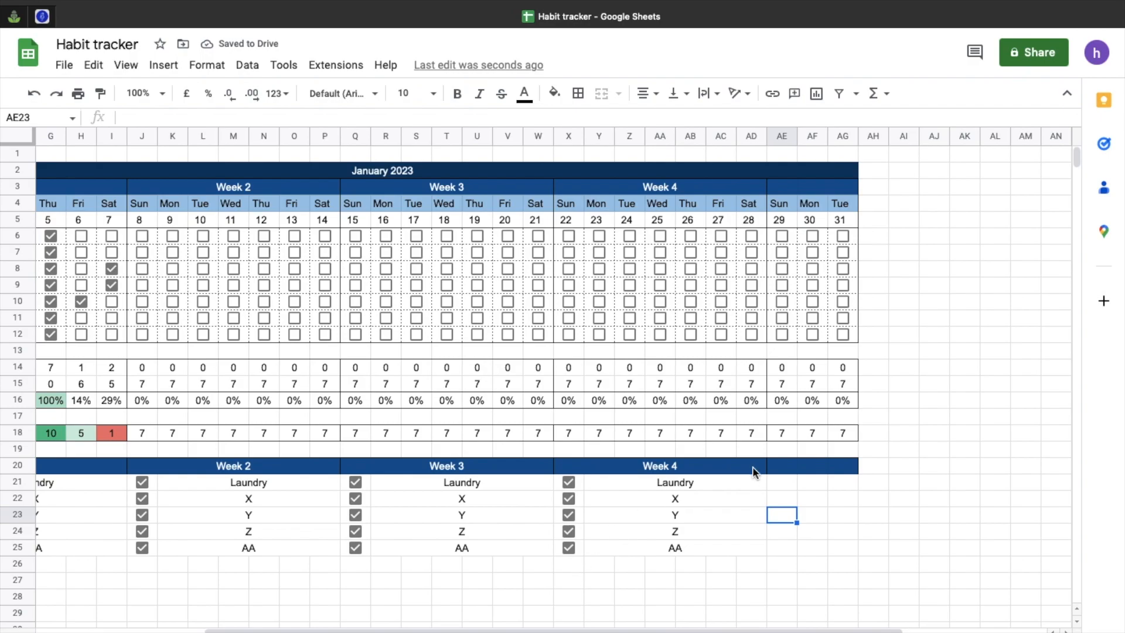
pyautogui.moveTo(818, 481); pyautogui.dragTo(834, 481)
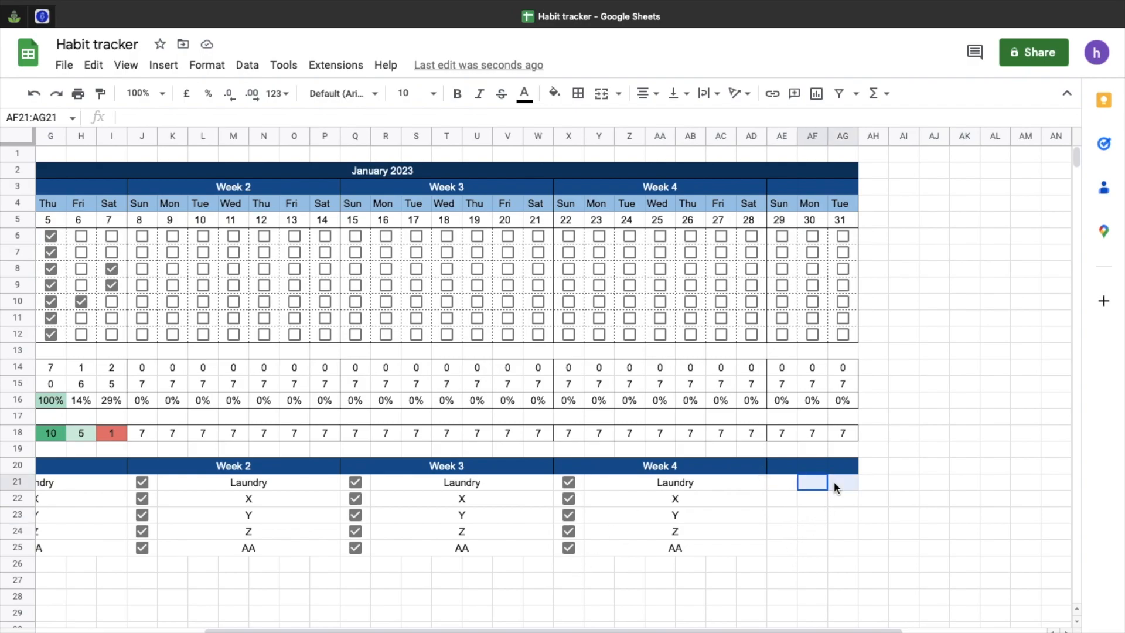
pyautogui.click(819, 549)
# Step: Copy the formatting of date cell B5 to the Weekly label in B20 and merge B20:B25
pyautogui.hscroll(-5, 818, 549)
pyautogui.click(129, 467)
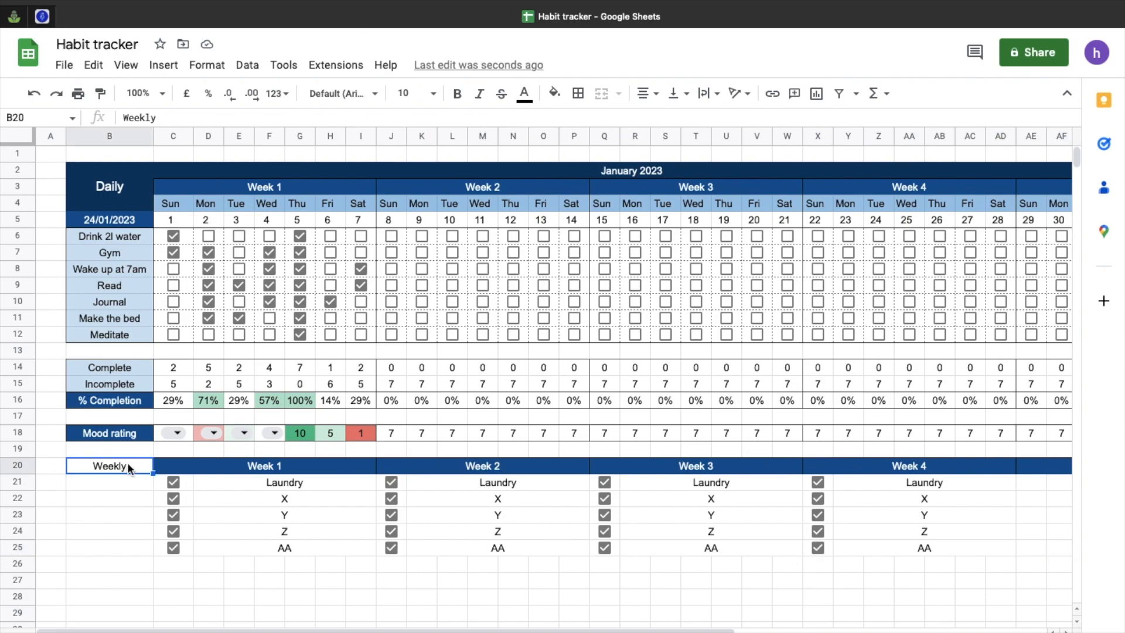
pyautogui.click(147, 219)
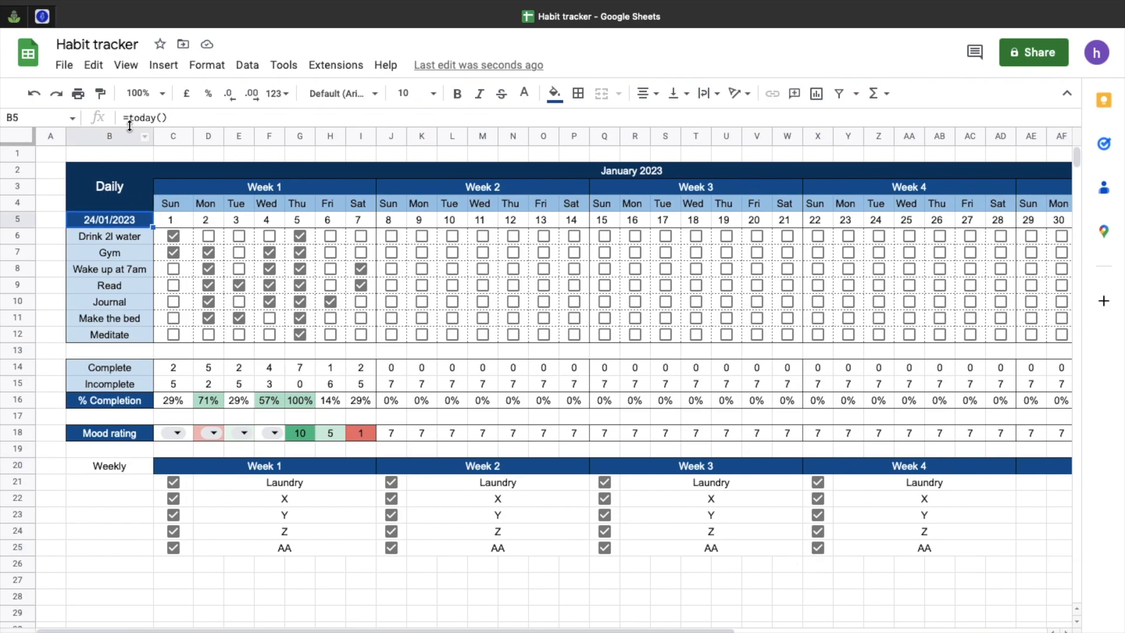
pyautogui.click(100, 95)
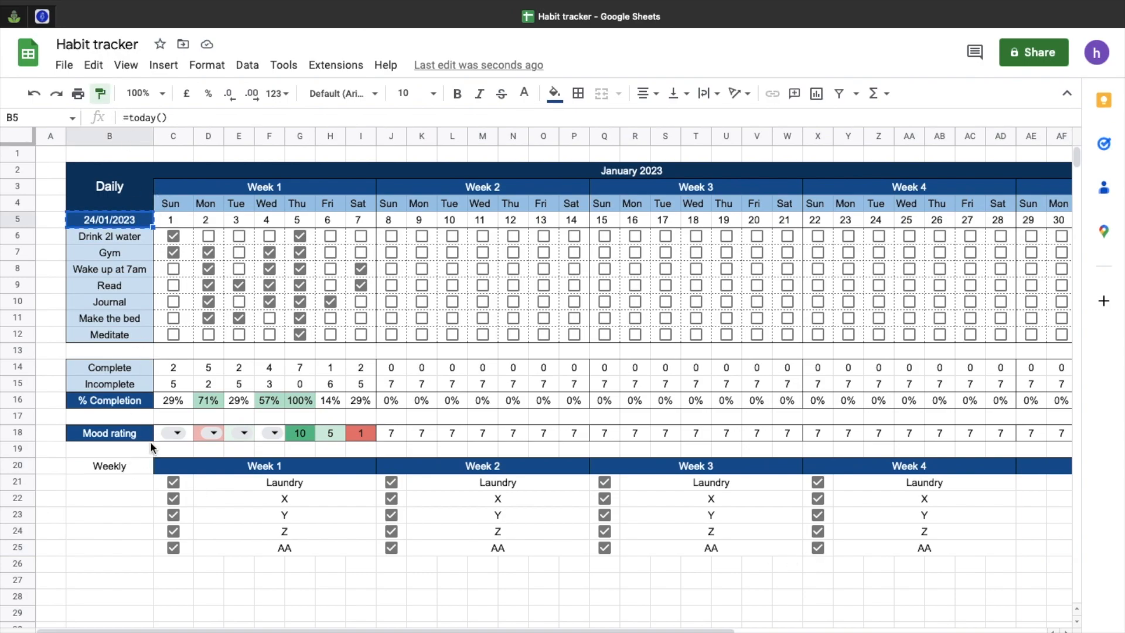
pyautogui.click(122, 470)
pyautogui.click(126, 489)
pyautogui.moveTo(125, 466); pyautogui.dragTo(127, 548)
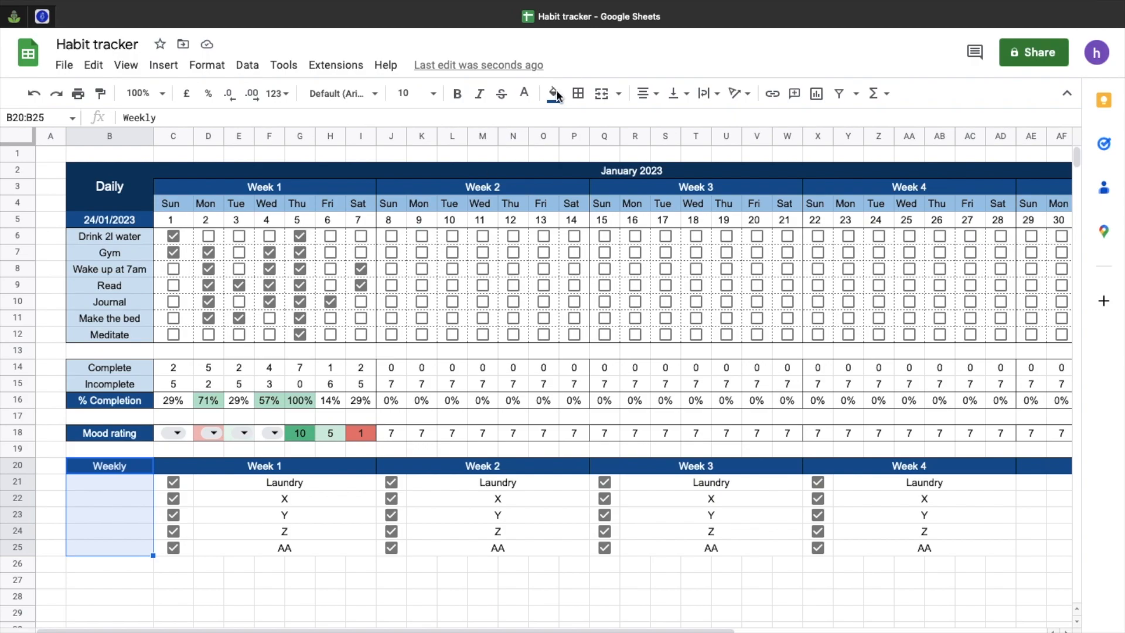
pyautogui.click(612, 95)
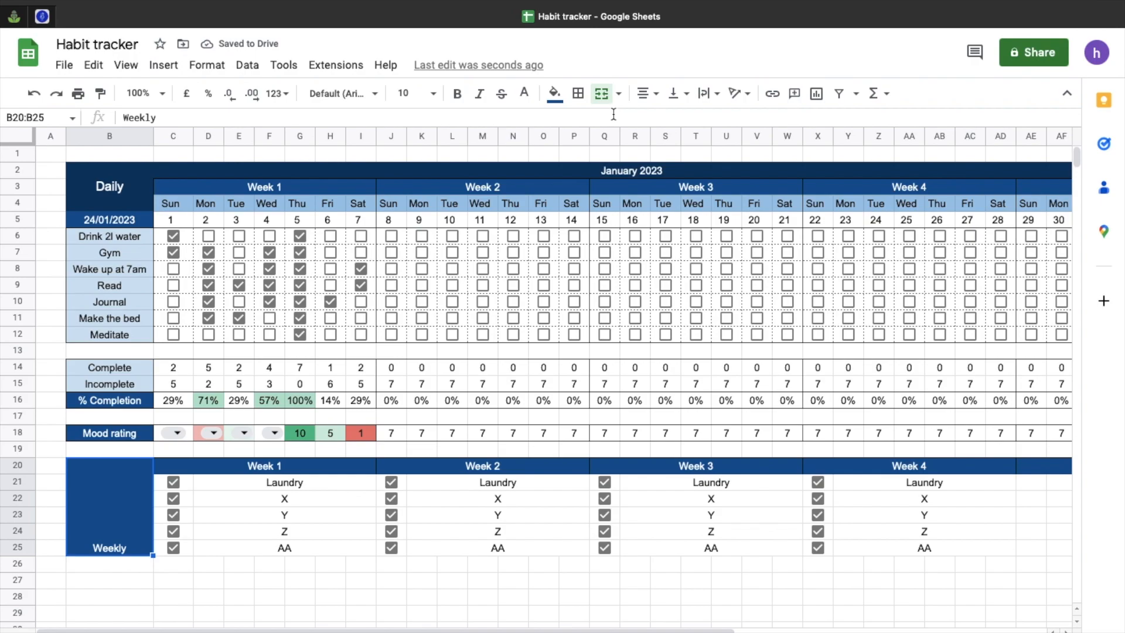
# Step: Give the merged Weekly cell a darker navy fill and white text, matching the Daily heading
pyautogui.click(553, 100)
pyautogui.click(680, 268)
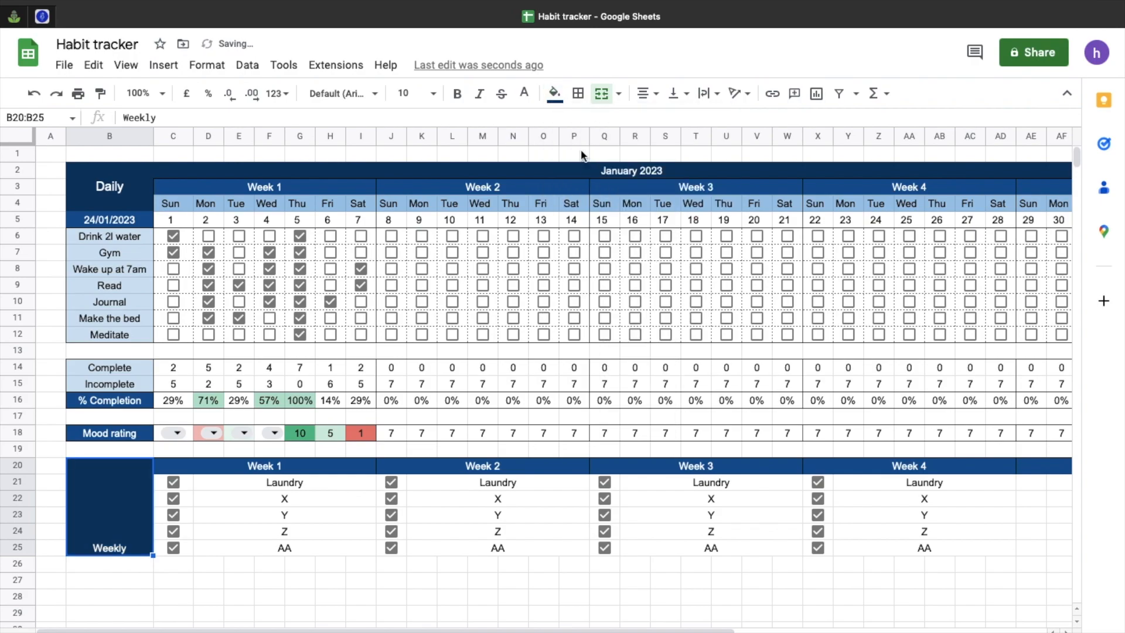
pyautogui.click(525, 93)
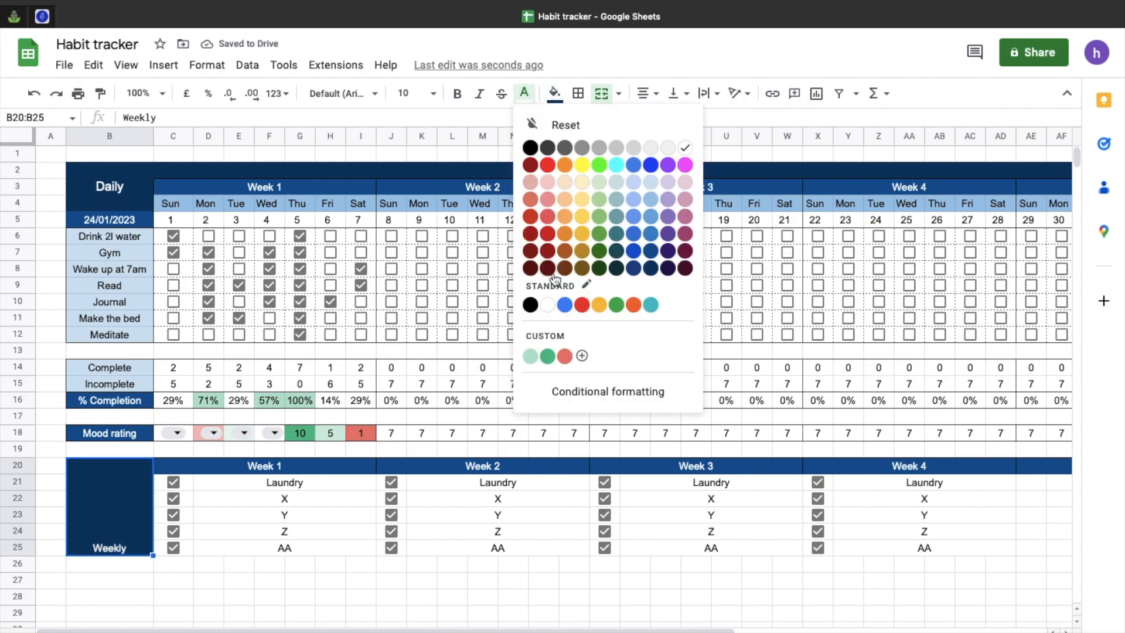
pyautogui.click(548, 306)
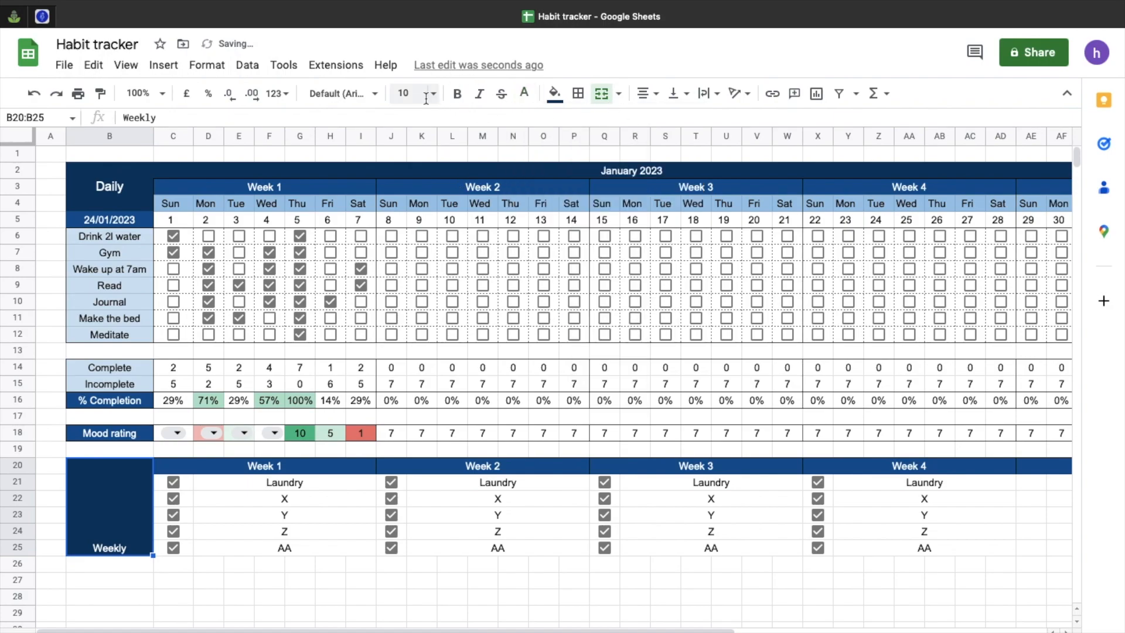
# Step: Set the Weekly label to font size 12 like the Daily heading and centre it horizontally and vertically
pyautogui.click(118, 173)
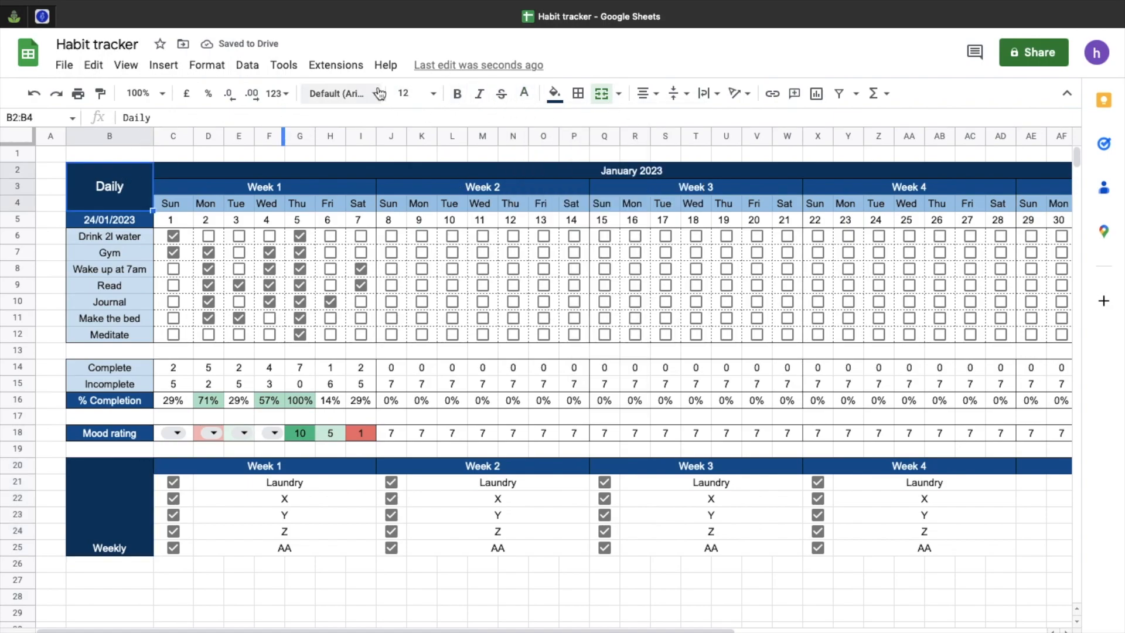
pyautogui.click(121, 484)
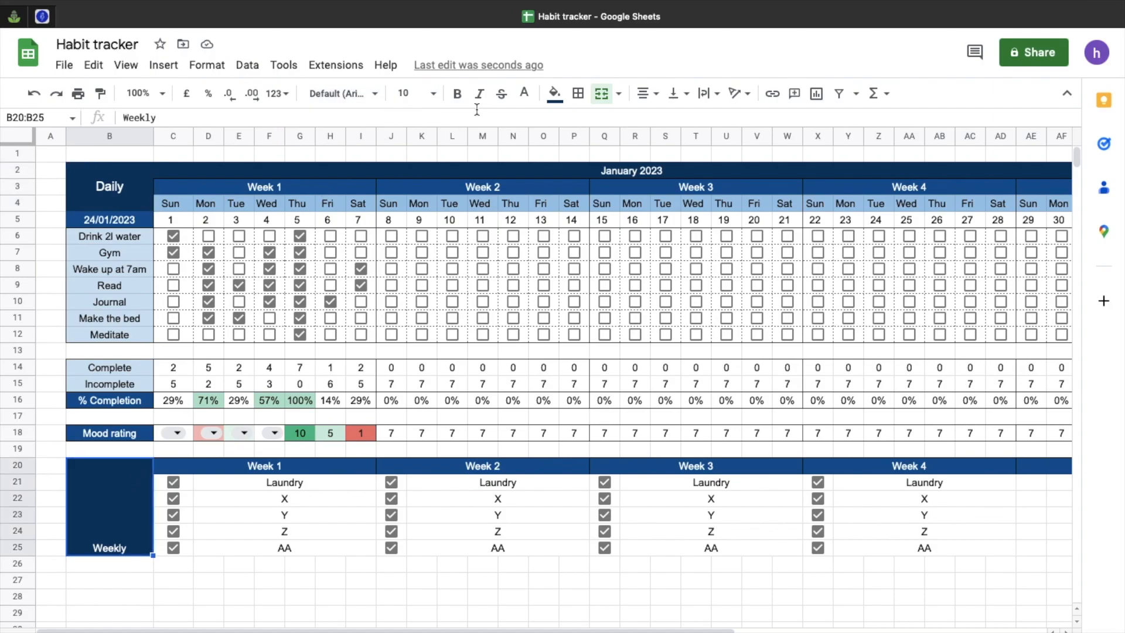
pyautogui.click(410, 93)
pyautogui.click(406, 273)
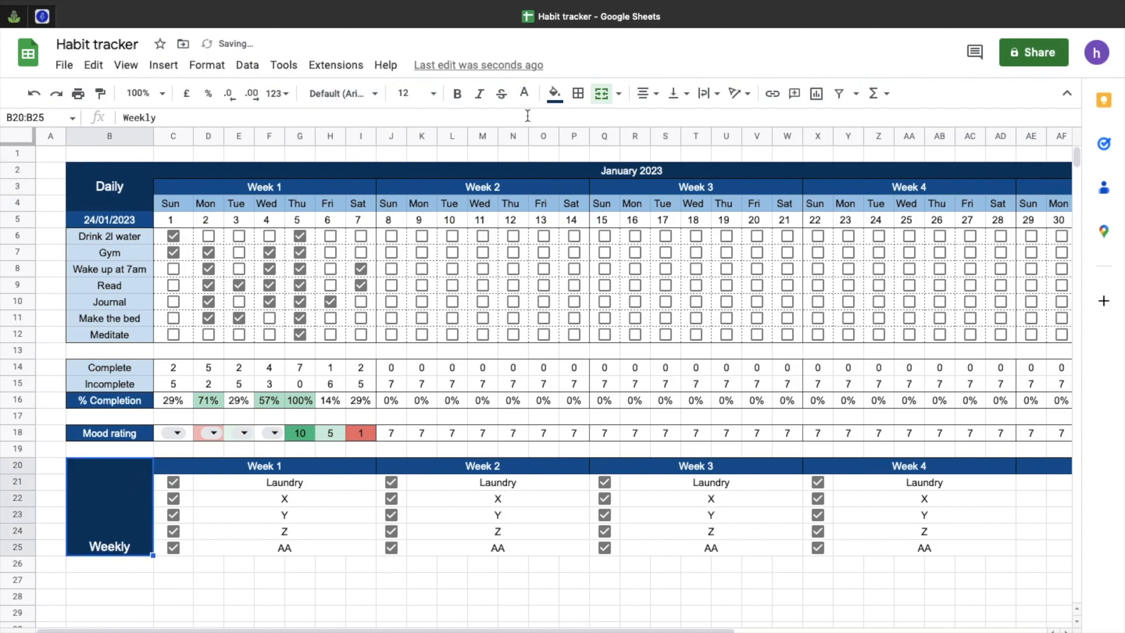
pyautogui.click(645, 96)
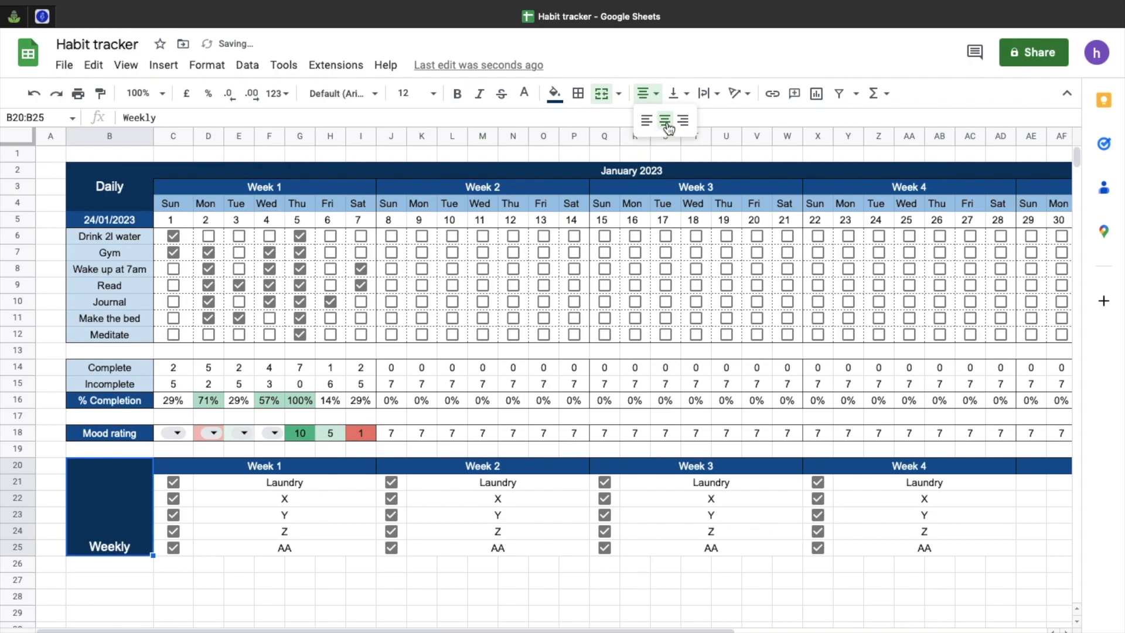
pyautogui.click(666, 122)
pyautogui.click(678, 93)
pyautogui.click(697, 130)
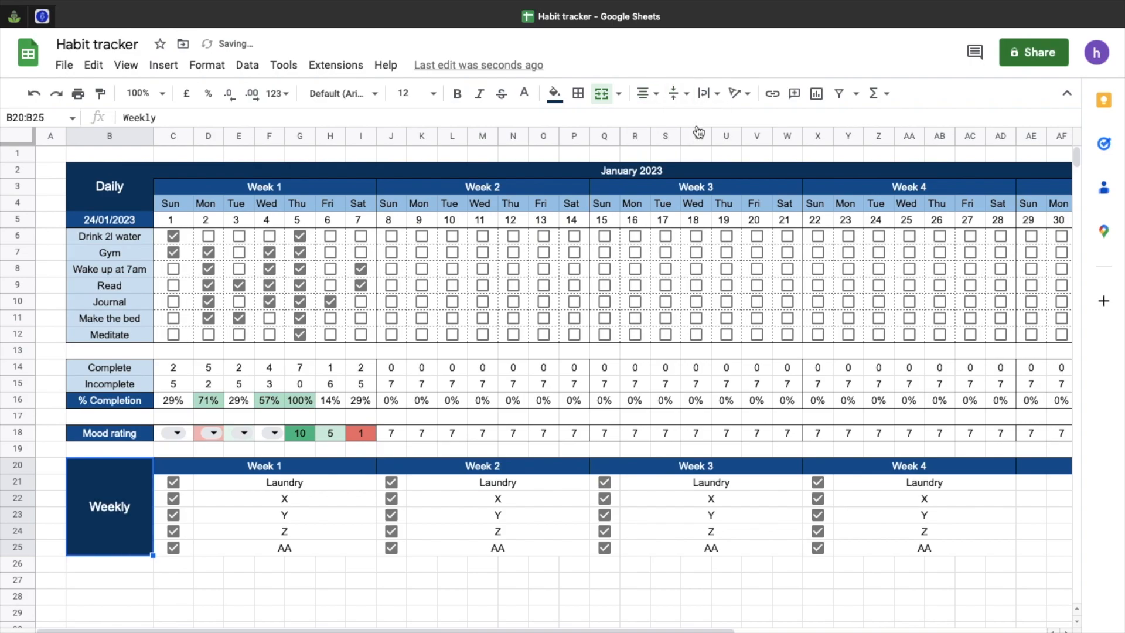
pyautogui.click(350, 539)
pyautogui.click(359, 604)
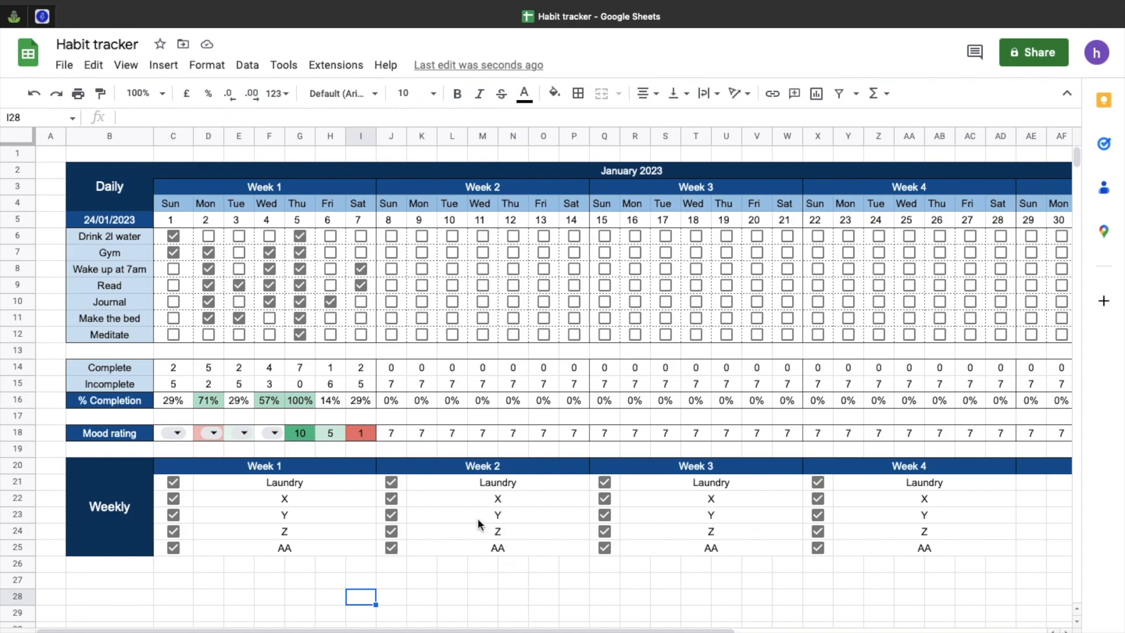
# Step: Link the Week 2 habits to Week 1 by entering =D21 in K21 and filling it down to row 25
pyautogui.click(469, 483)
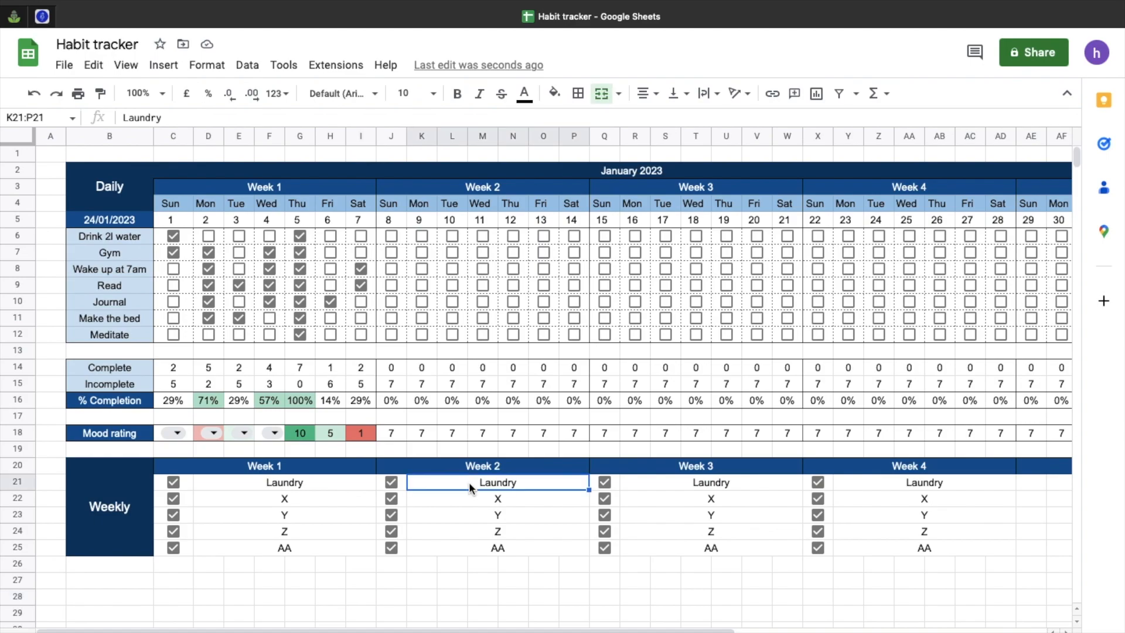
pyautogui.write('=')
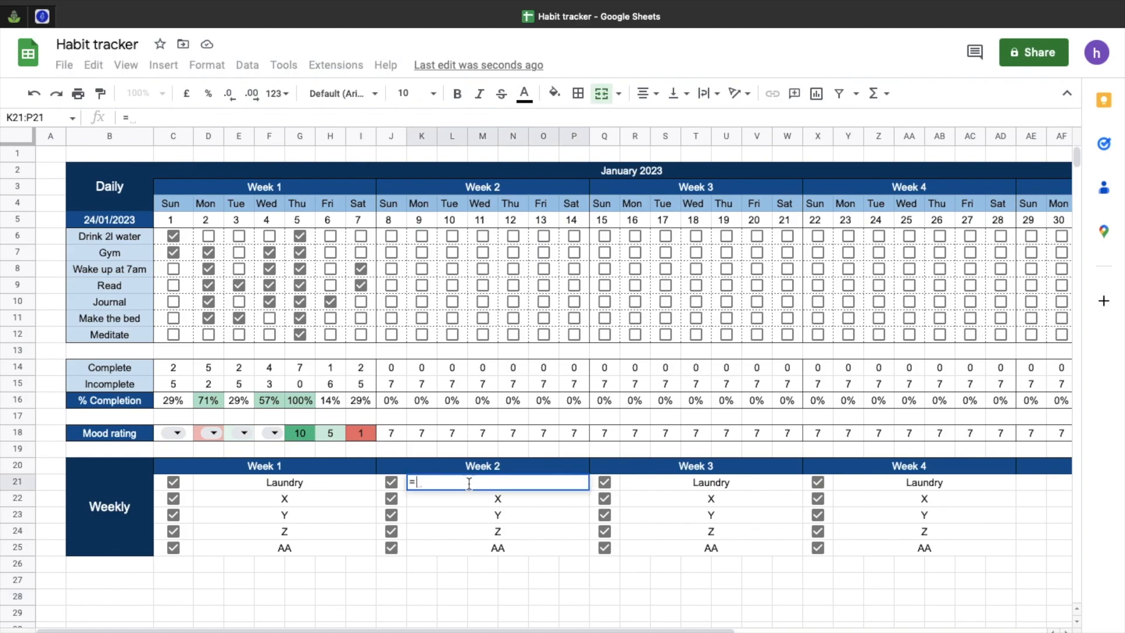
pyautogui.click(323, 481)
pyautogui.press('Return')
pyautogui.click(568, 485)
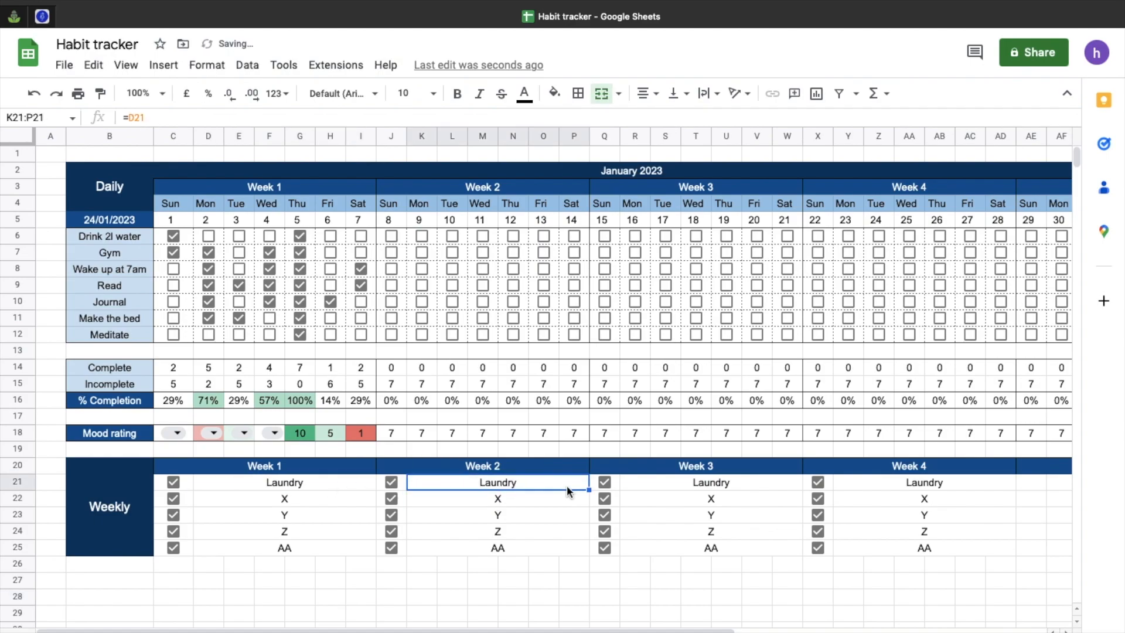
pyautogui.moveTo(589, 537); pyautogui.dragTo(589, 545)
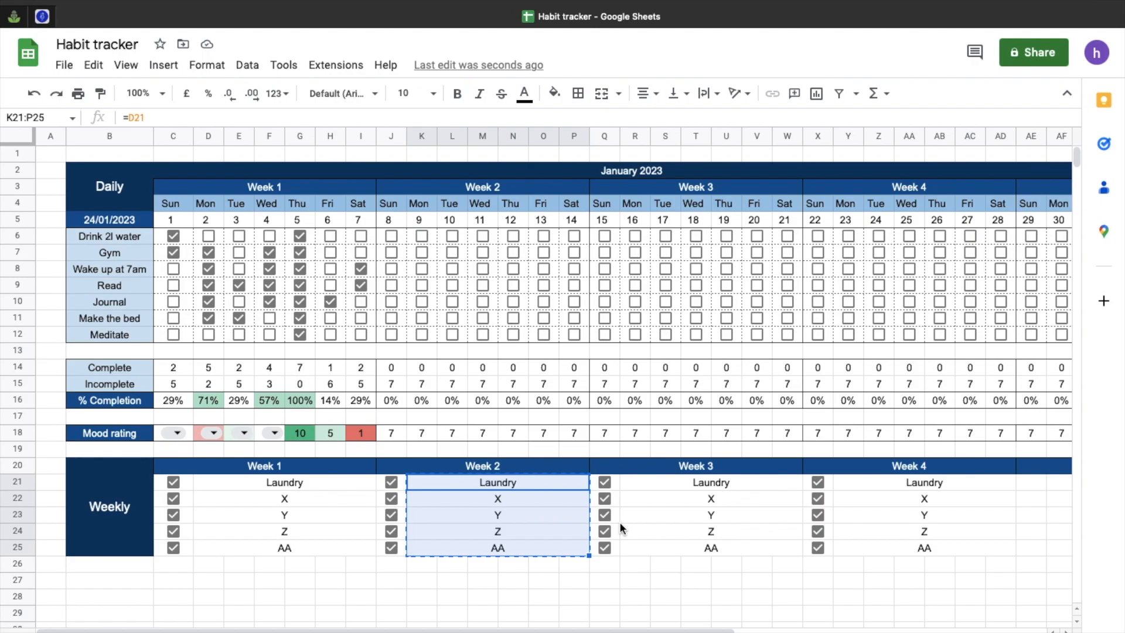
# Step: Copy the linked habit list K21:P25 to Weeks 3 and 4, starting at R21 and Y21
pyautogui.click(716, 479)
pyautogui.hotkey('ctrl', 'v')
pyautogui.click(904, 483)
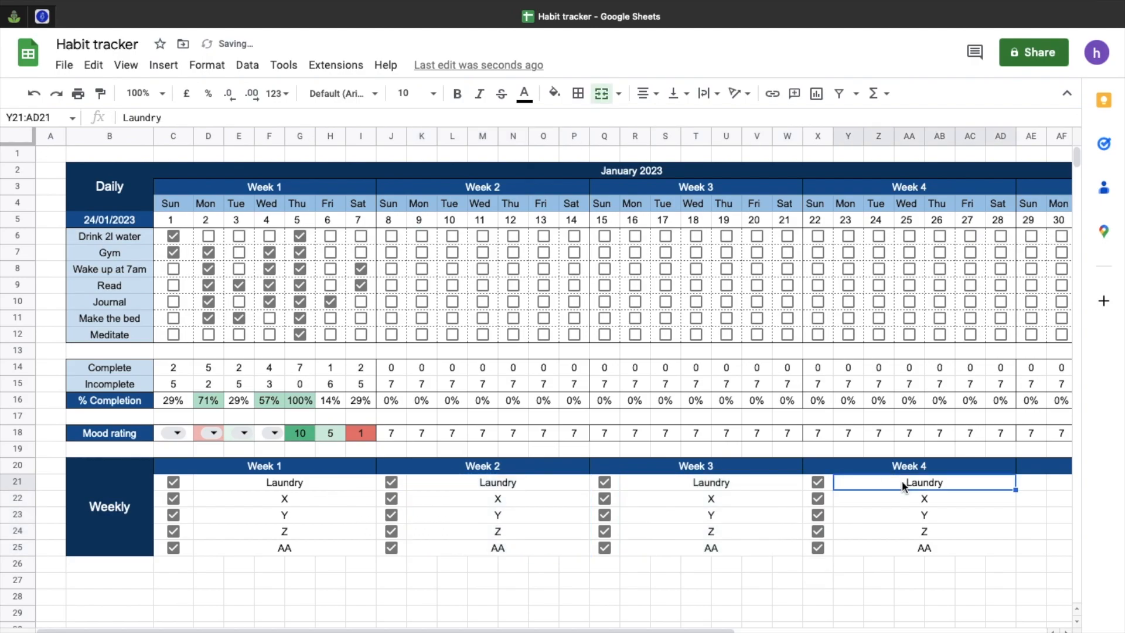
pyautogui.hotkey('ctrl', 'v')
pyautogui.click(236, 575)
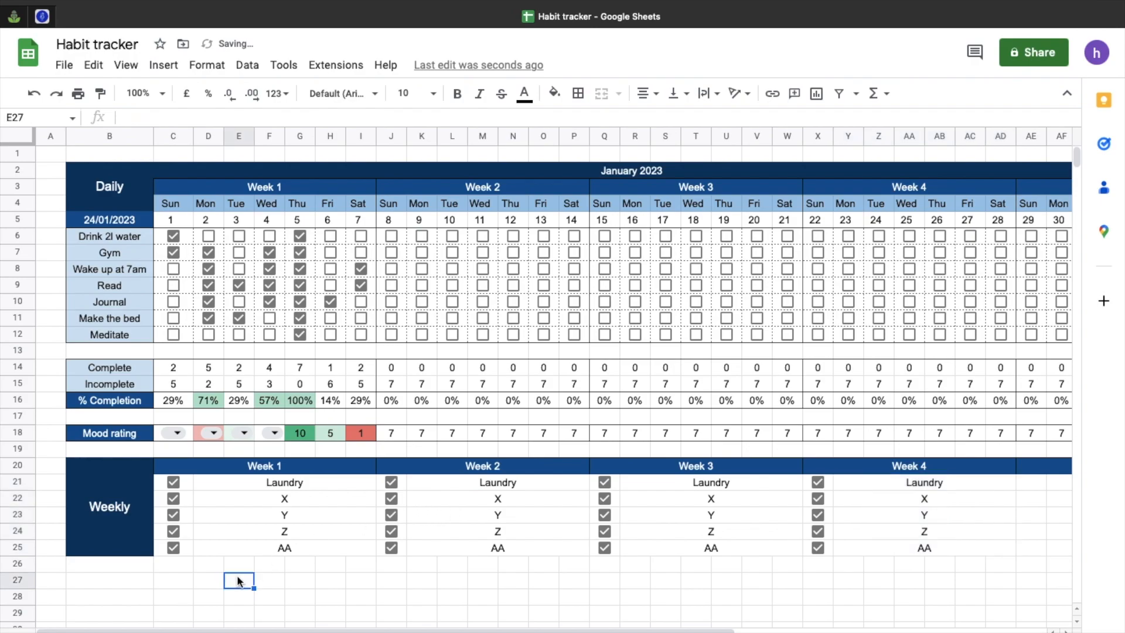
# Step: Add an outer border around the weekly section B20:AD25 and around the Week 4 header X20:AD20
pyautogui.moveTo(108, 508); pyautogui.dragTo(1004, 547)
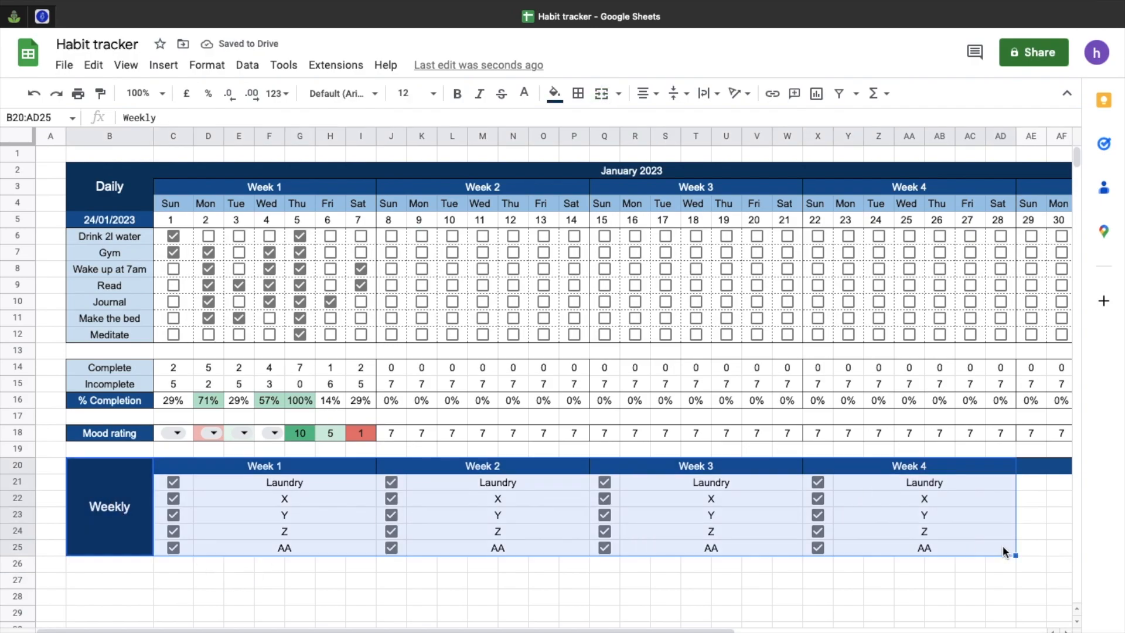
pyautogui.click(589, 94)
pyautogui.click(669, 124)
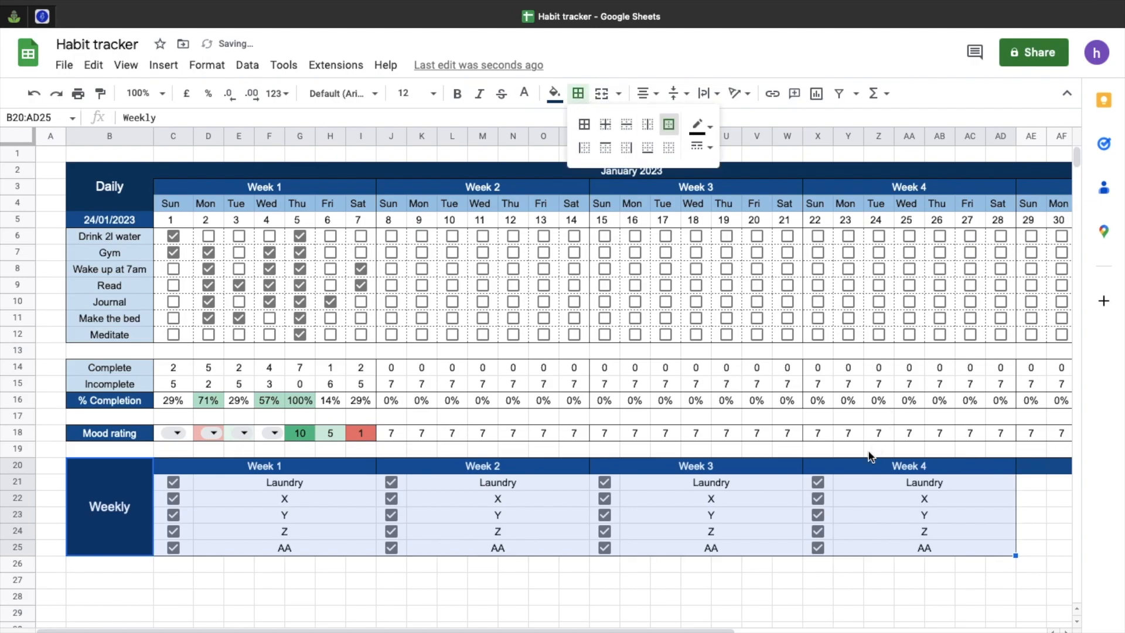
pyautogui.click(867, 465)
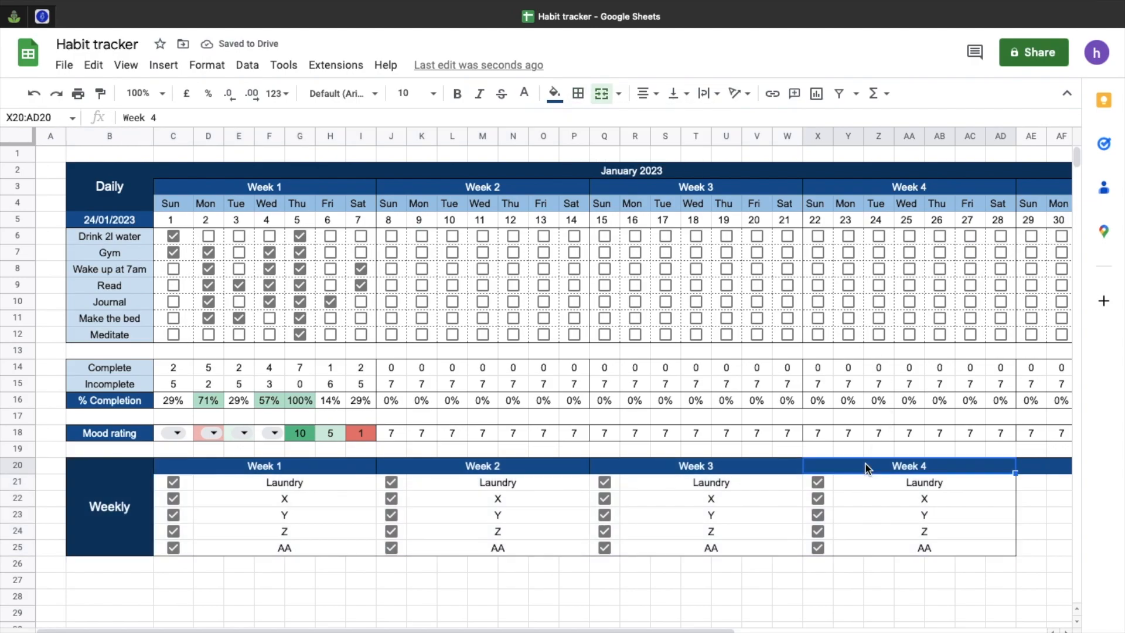
pyautogui.click(577, 93)
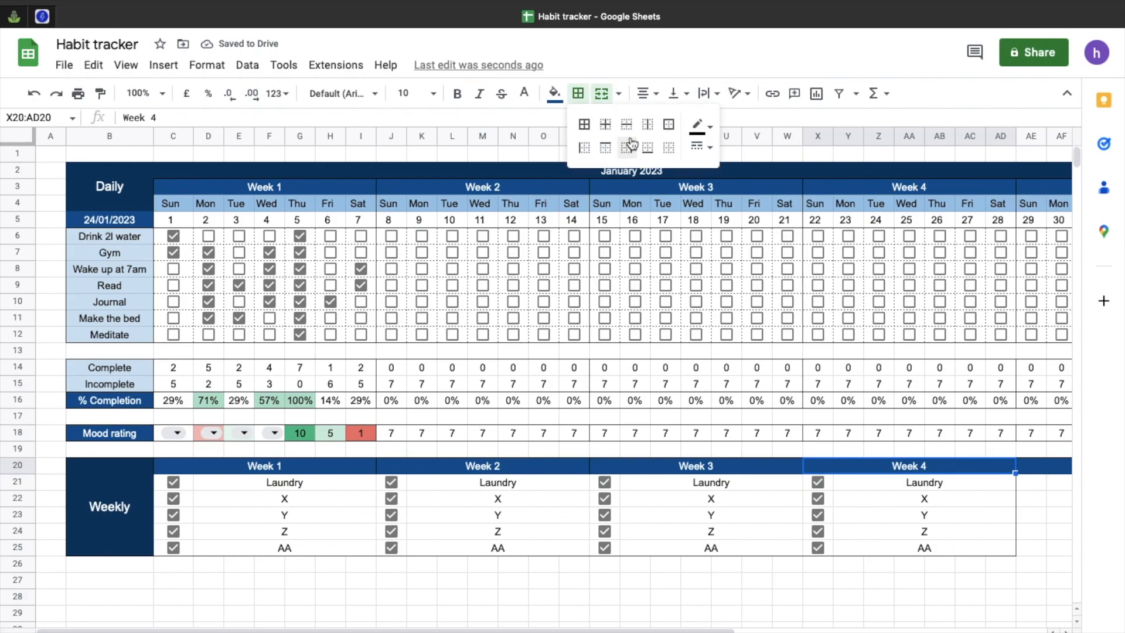
pyautogui.click(668, 124)
pyautogui.click(818, 432)
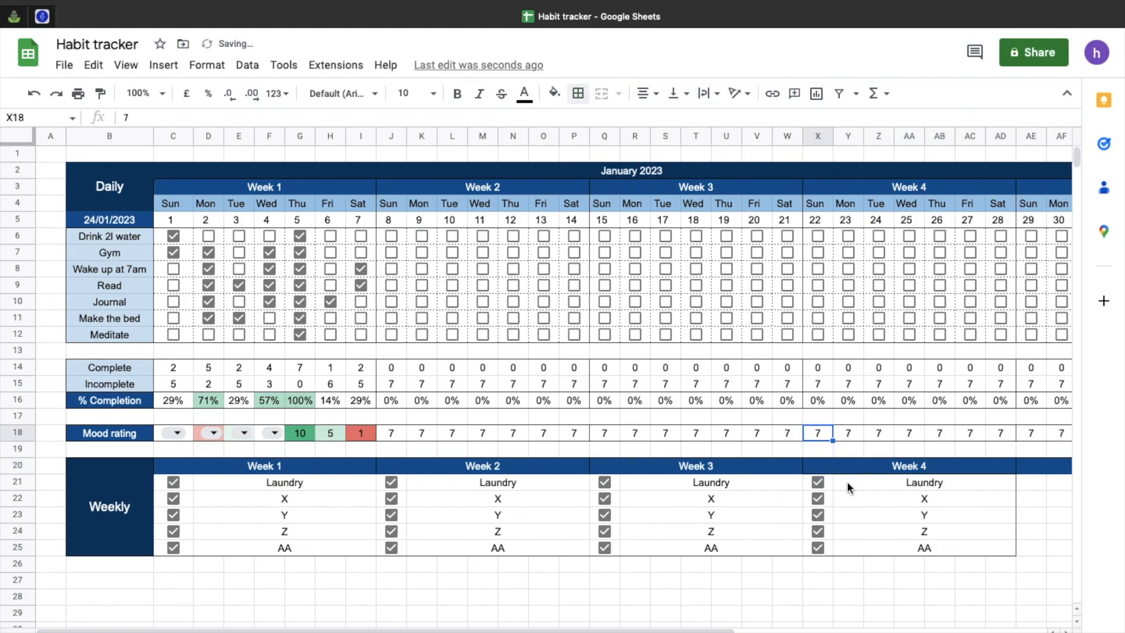
# Step: Add an outer border around the Week 4 block X21:AD25 and copy its formatting to Weeks 1 to 3, C21:W25
pyautogui.moveTo(907, 550); pyautogui.dragTo(825, 479)
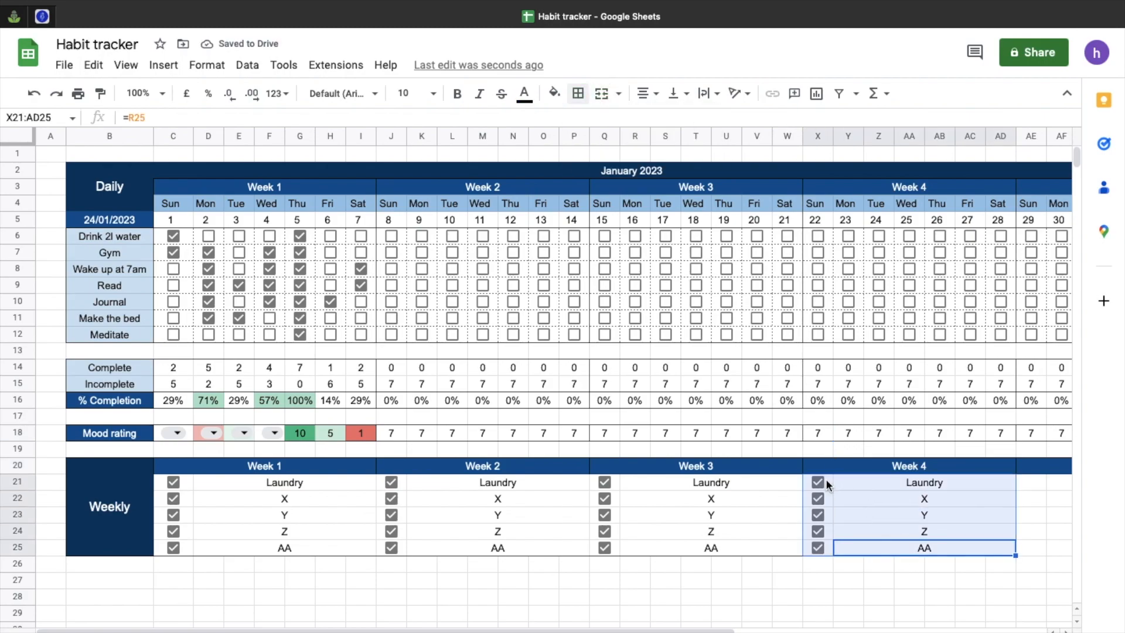
pyautogui.click(579, 94)
pyautogui.click(669, 124)
pyautogui.click(101, 93)
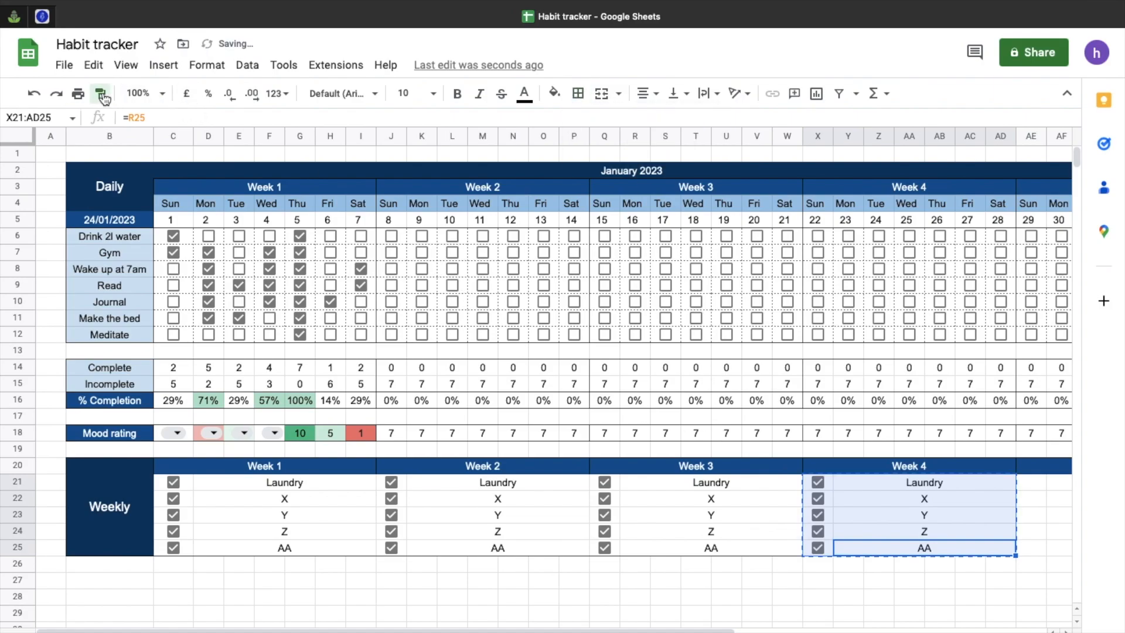
pyautogui.moveTo(181, 480); pyautogui.dragTo(785, 548)
pyautogui.click(574, 596)
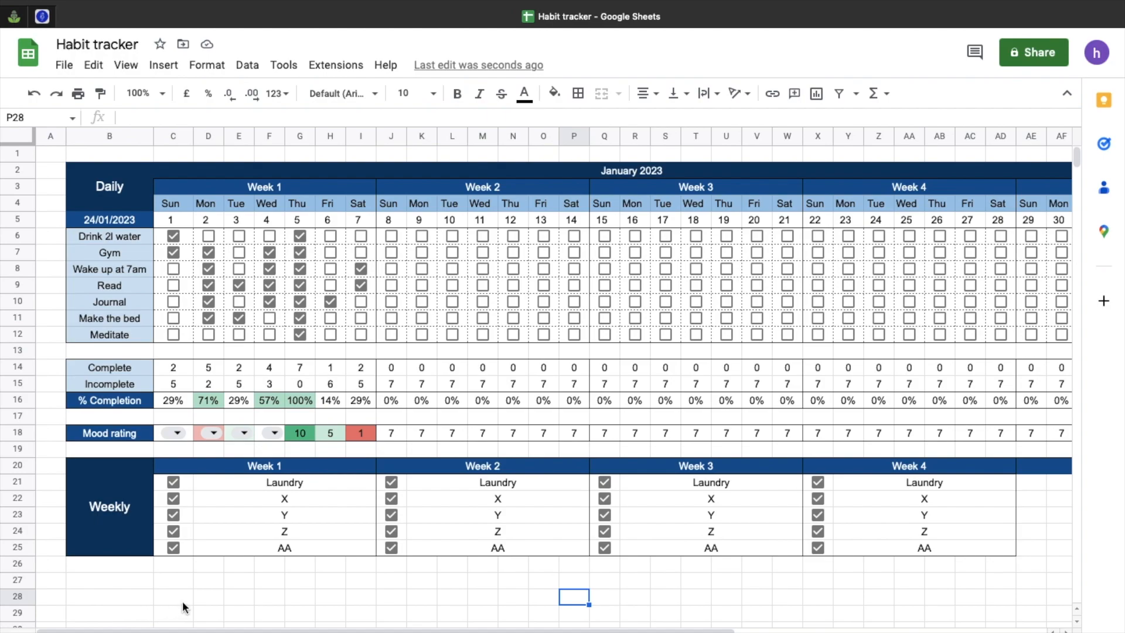
# Step: Copy the daily Complete and Incomplete rows 14:15 and paste them at row 27, below the weekly section
pyautogui.click(126, 578)
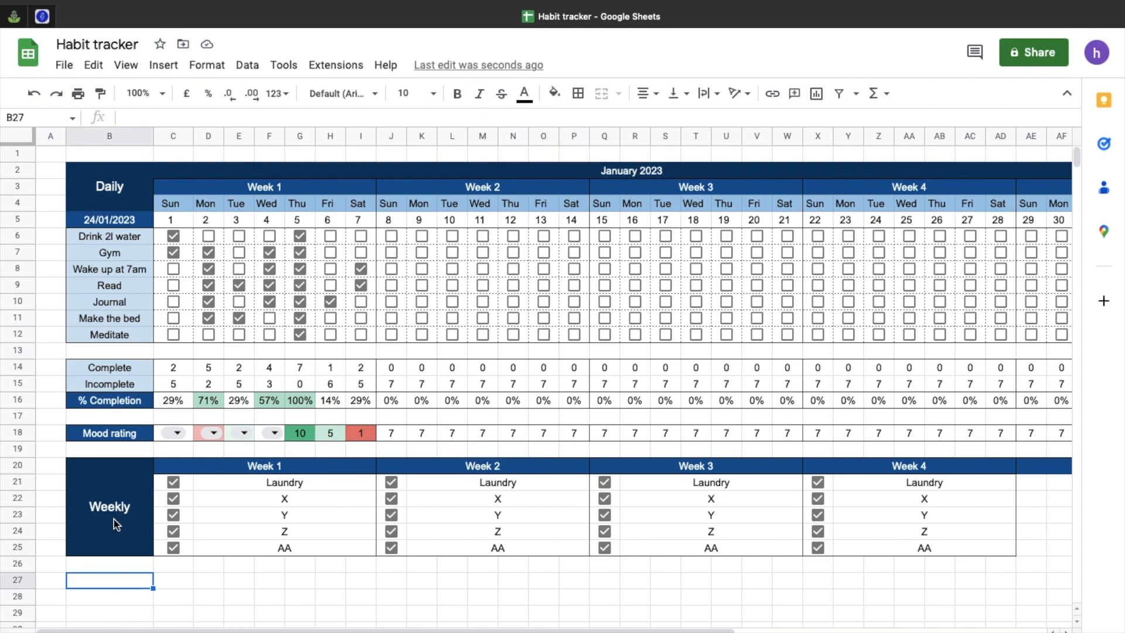
pyautogui.moveTo(12, 367); pyautogui.dragTo(12, 384)
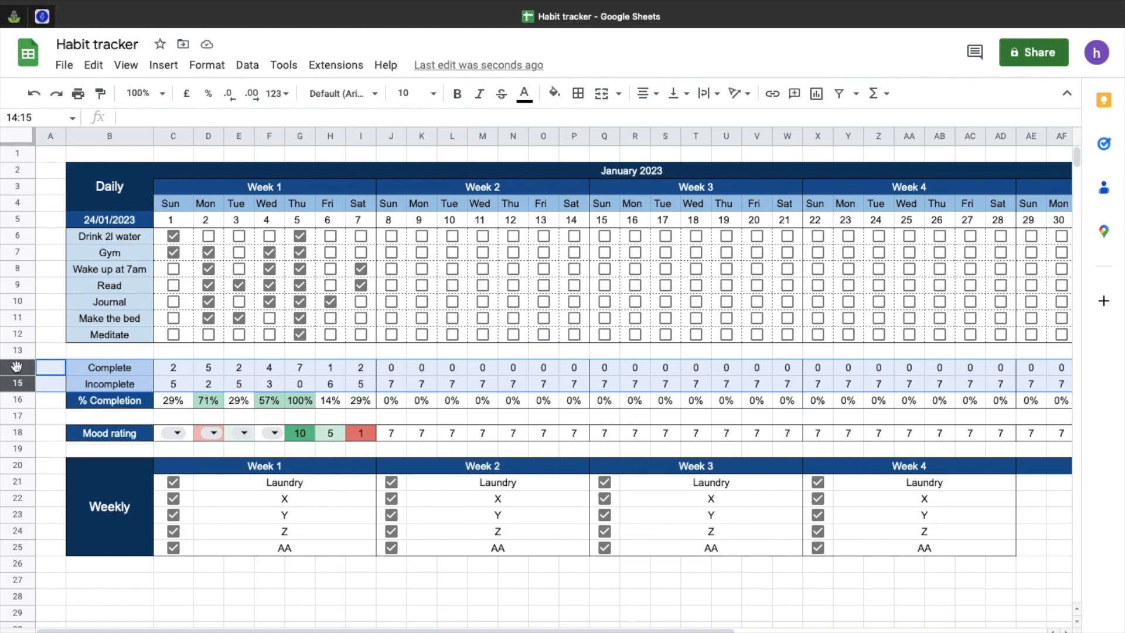
pyautogui.moveTo(17, 367); pyautogui.dragTo(20, 386)
pyautogui.click(26, 578)
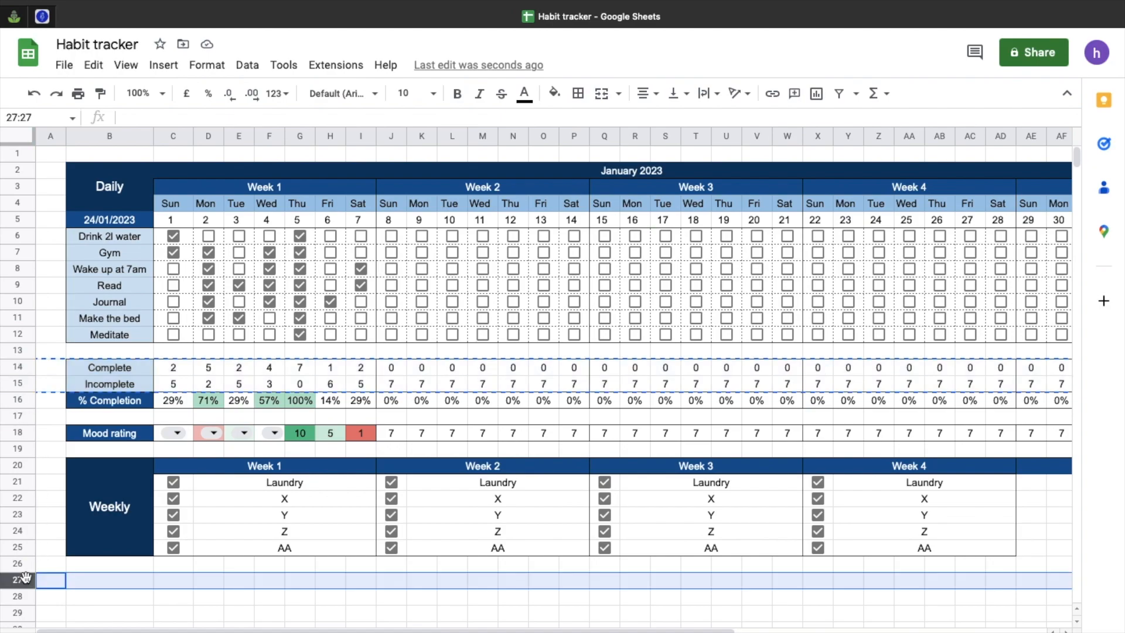
pyautogui.hotkey('ctrl', 'v')
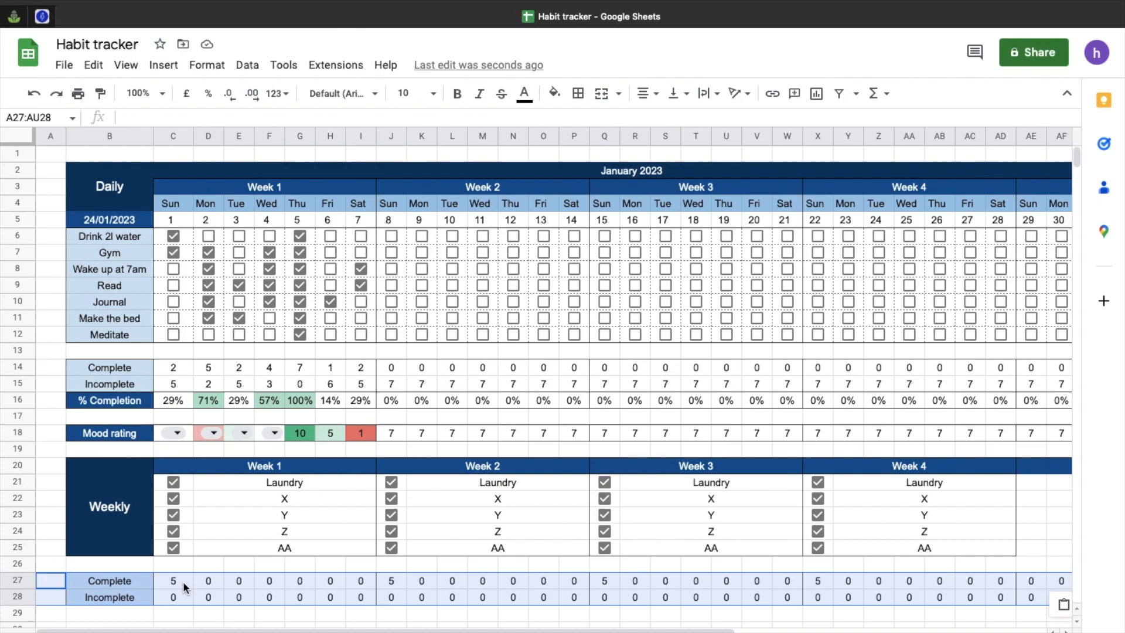
# Step: Change the weekly Complete formula in C27 to =COUNTIF(C21:C25,TRUE) and fill it across row 27
pyautogui.click(183, 581)
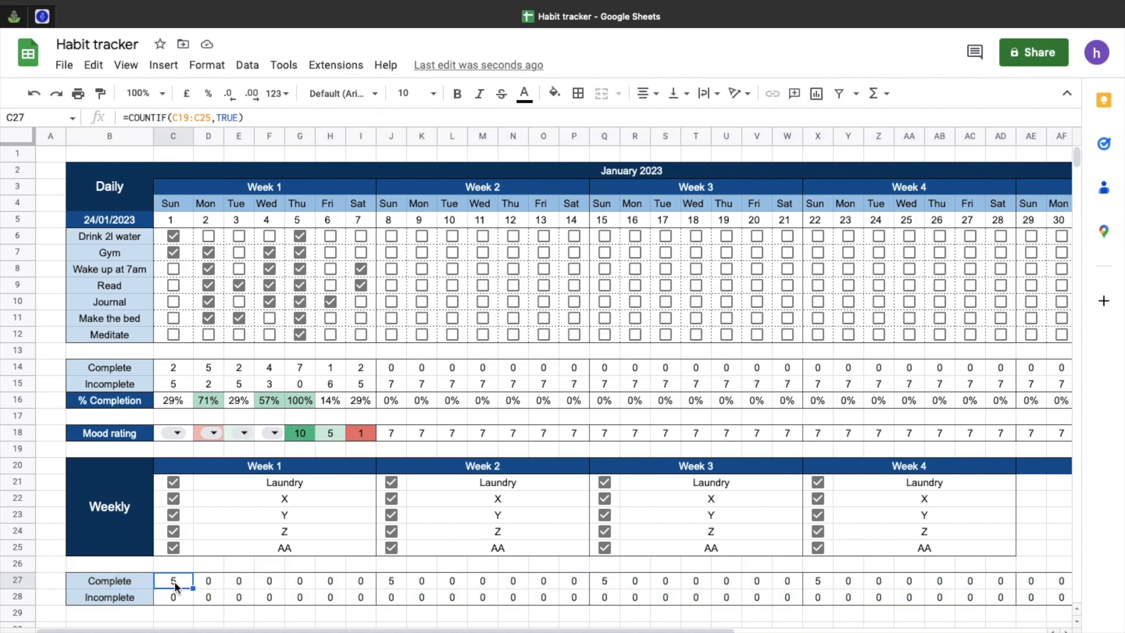
pyautogui.doubleClick(177, 580)
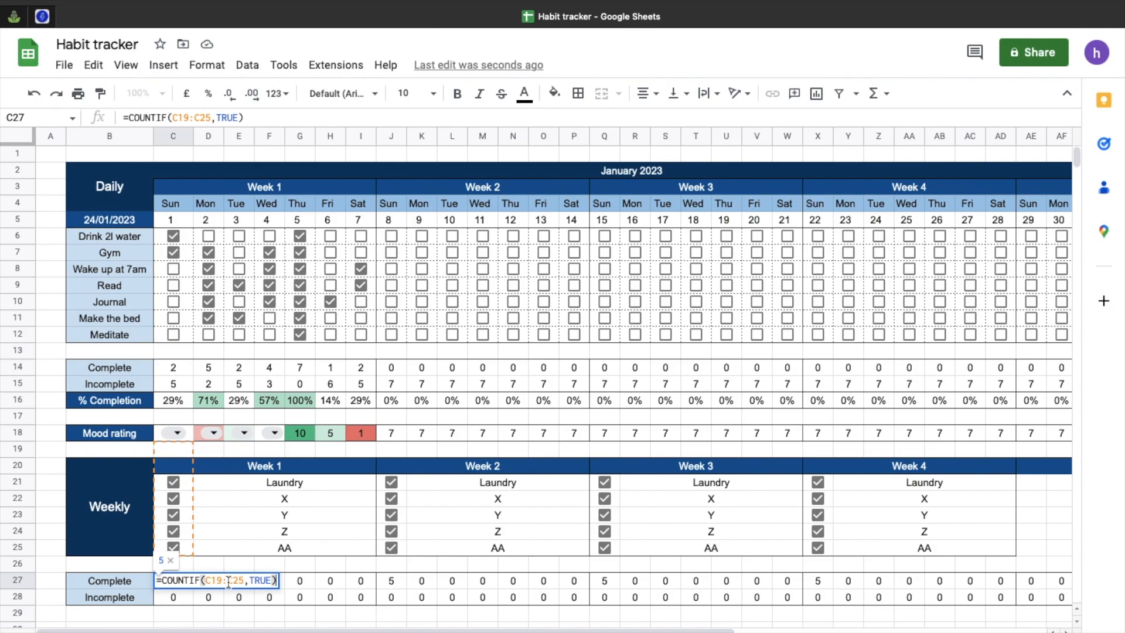
pyautogui.click(189, 122)
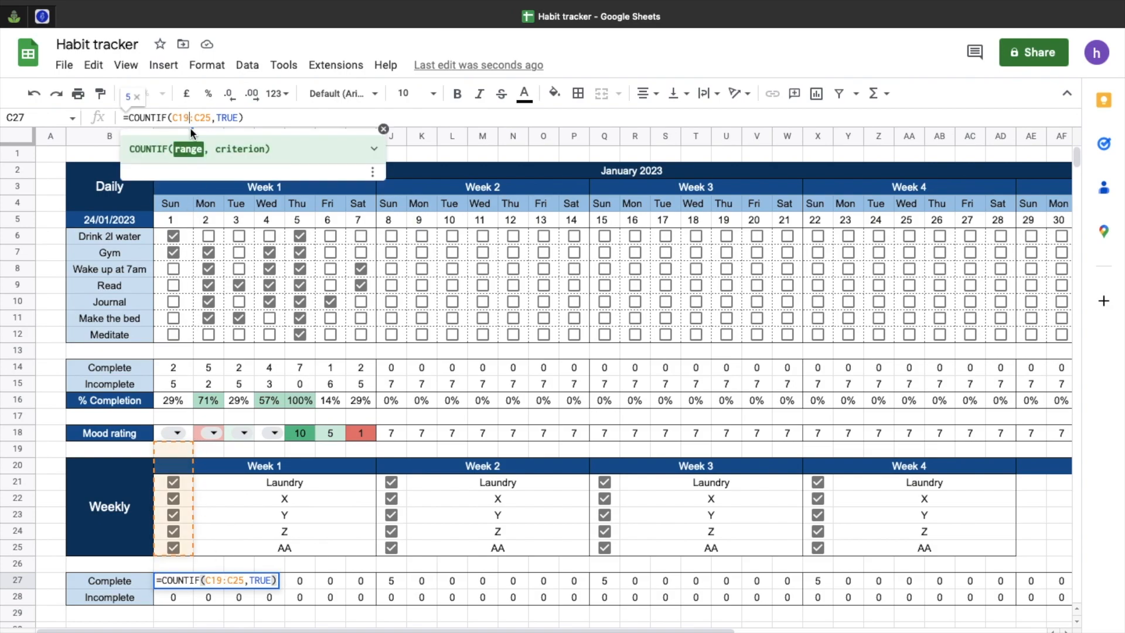
pyautogui.press('BackSpace')
pyautogui.press('BackSpace')
pyautogui.write('21')
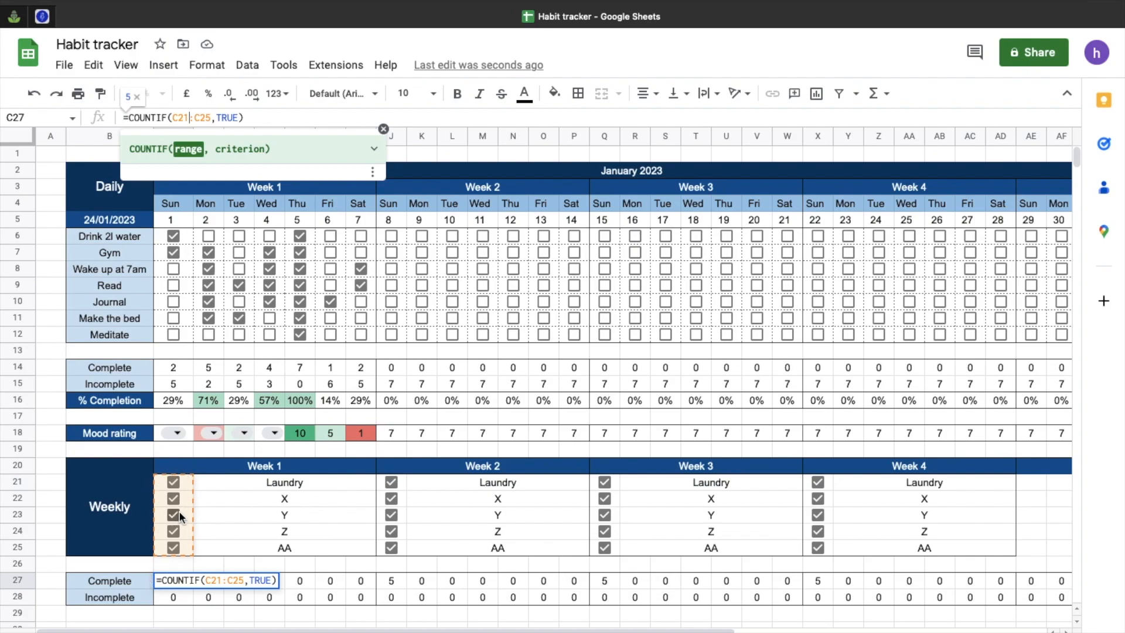
pyautogui.press('Return')
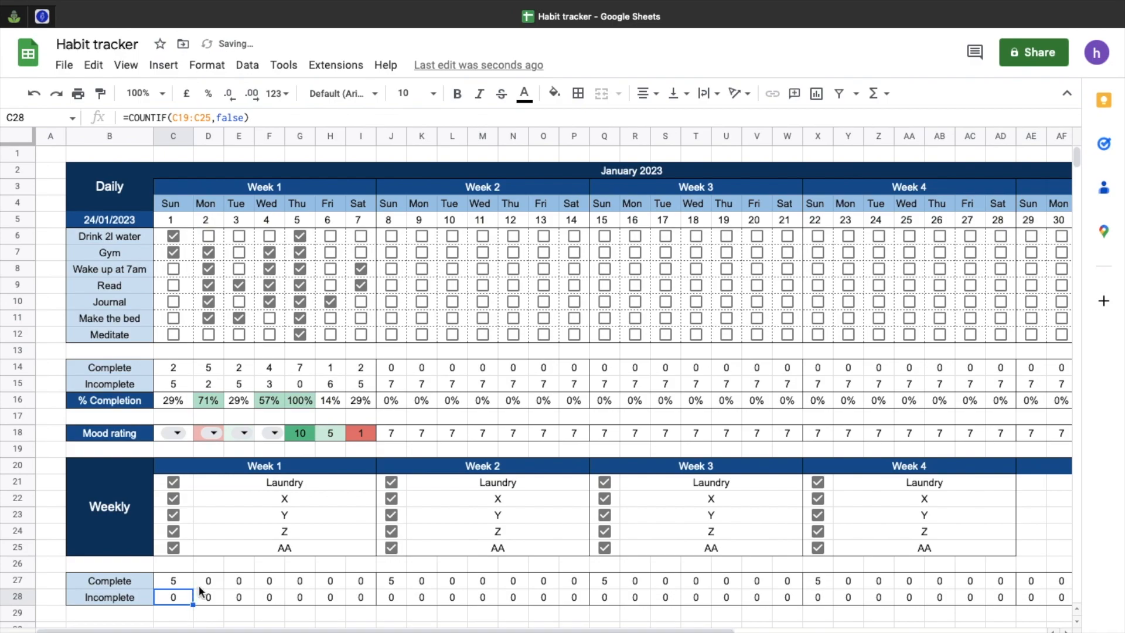
pyautogui.click(181, 579)
pyautogui.moveTo(193, 587); pyautogui.dragTo(940, 585)
pyautogui.hscroll(-5, 557, 544)
# Step: Change the weekly Incomplete formula in C28 to =COUNTIF(C21:C25,false) and fill it across to AG28
pyautogui.click(173, 596)
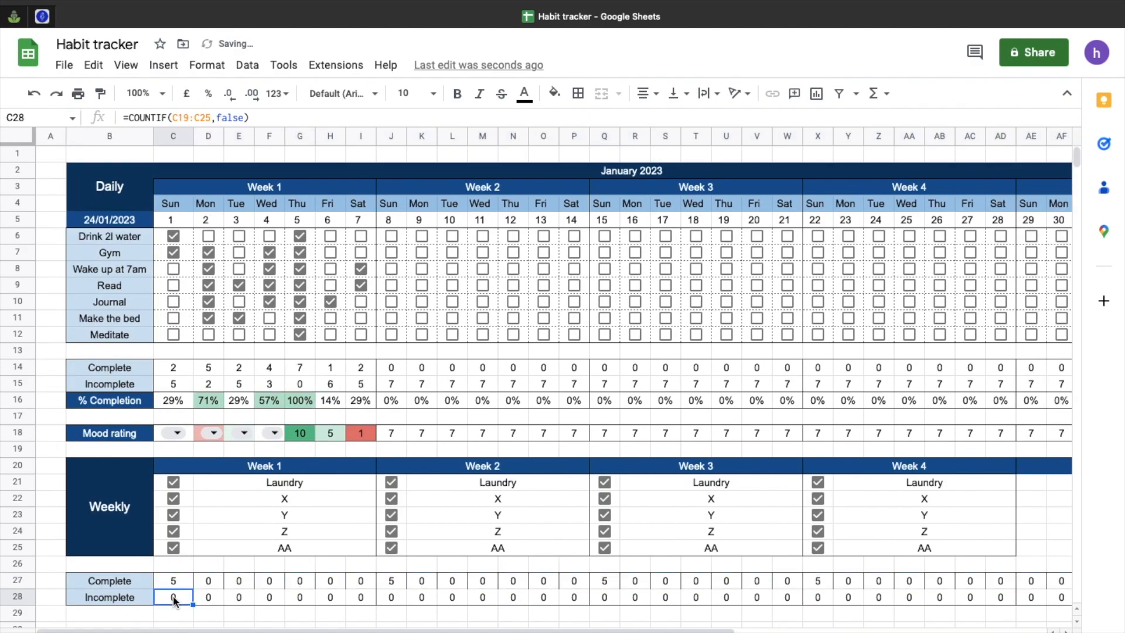
pyautogui.doubleClick(174, 595)
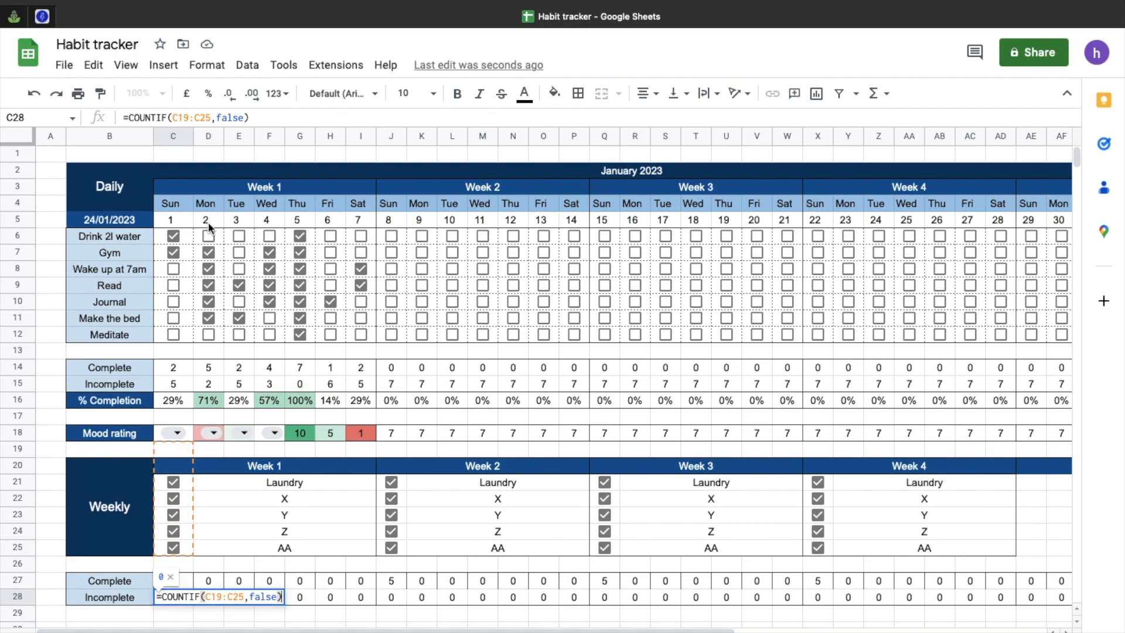
pyautogui.click(187, 117)
pyautogui.press('BackSpace')
pyautogui.press('BackSpace')
pyautogui.write('21')
pyautogui.press('Return')
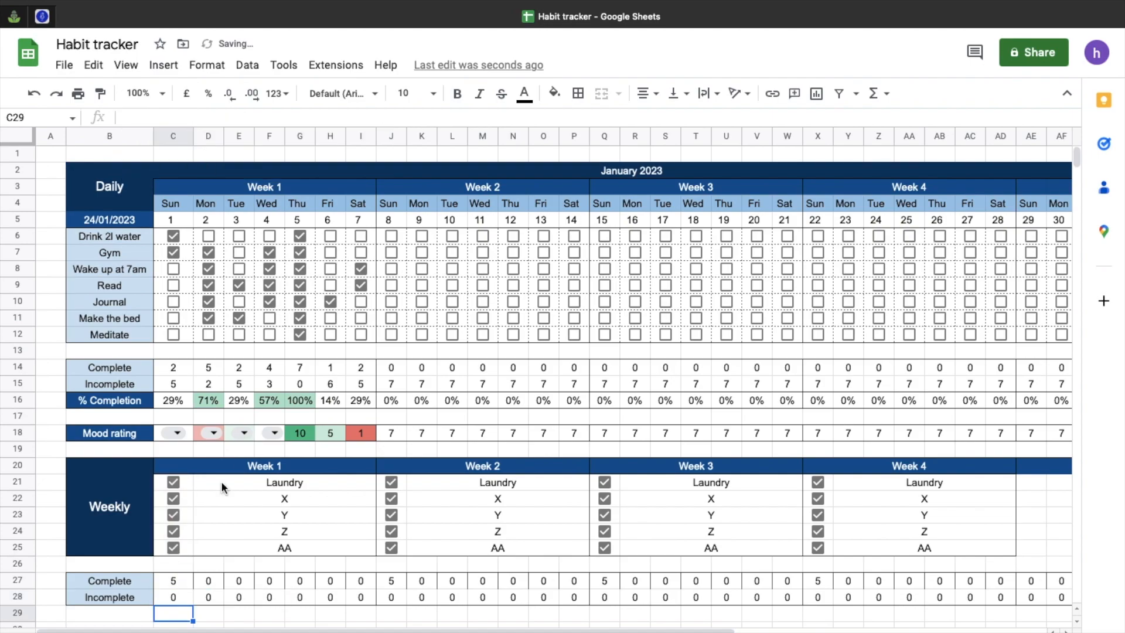
pyautogui.click(179, 597)
pyautogui.moveTo(192, 604); pyautogui.dragTo(906, 610)
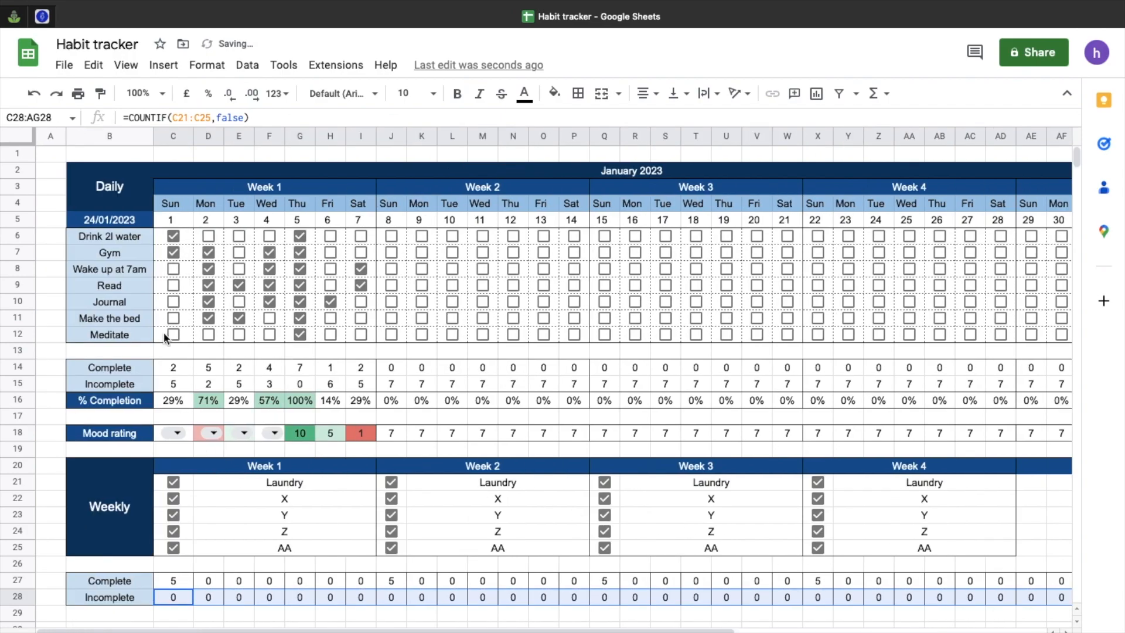
# Step: Copy the formatting of the daily totals C14:AG15 to the weekly totals C27:AG28
pyautogui.moveTo(173, 367); pyautogui.dragTo(898, 386)
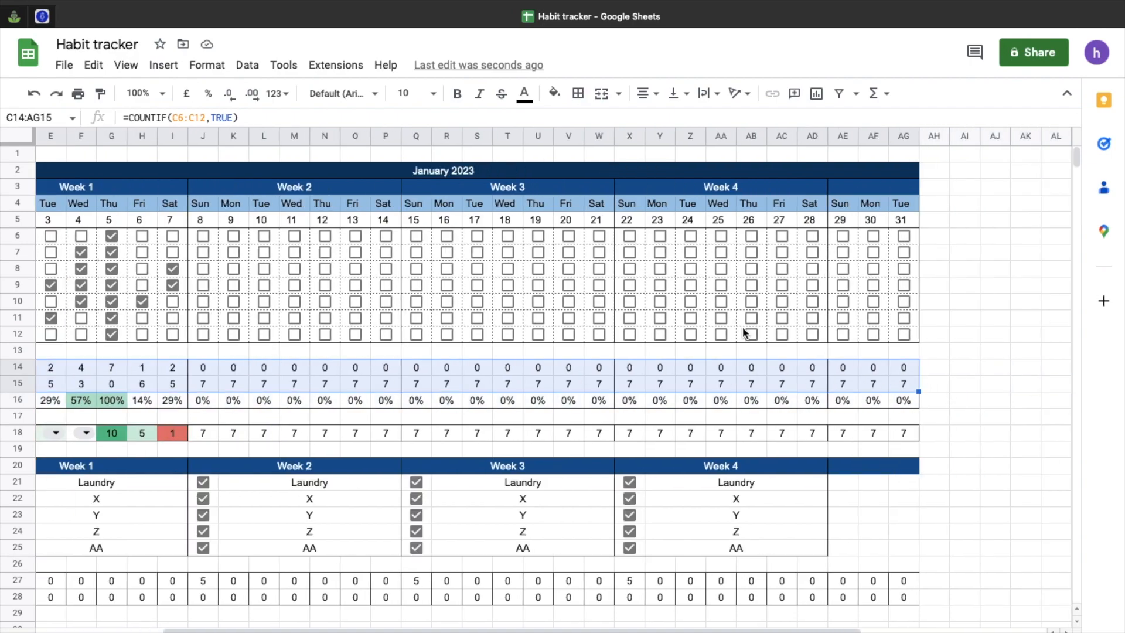
pyautogui.click(100, 94)
pyautogui.hscroll(-2, 155, 395)
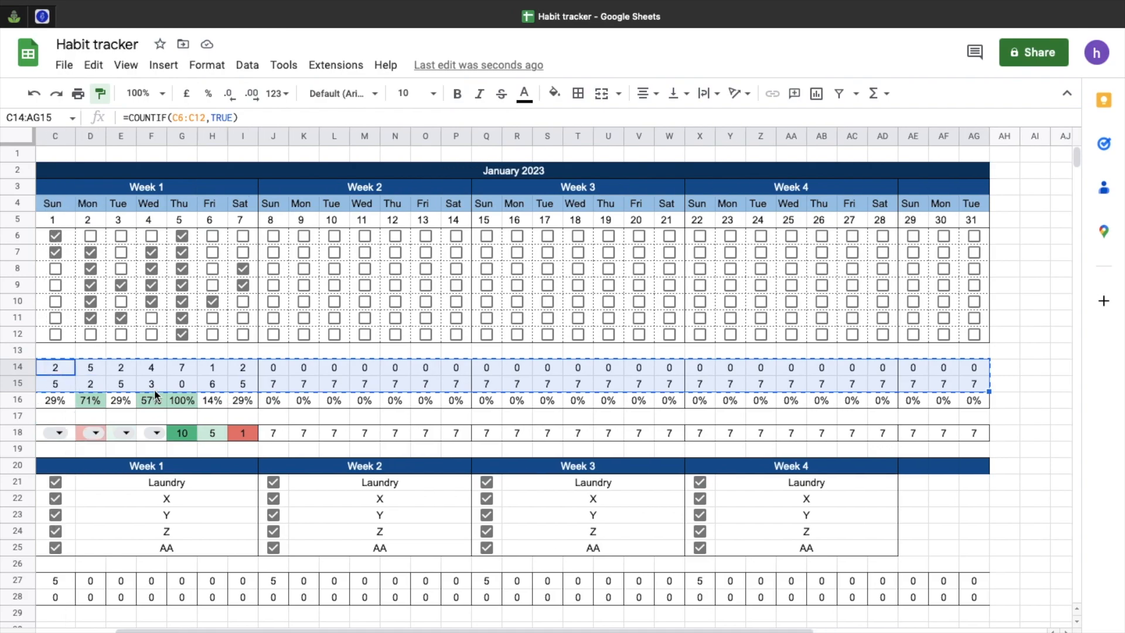
pyautogui.hscroll(-2, 156, 395)
pyautogui.moveTo(169, 579)
pyautogui.mouseDown()
pyautogui.moveTo(565, 595)
pyautogui.moveTo(1088, 568)
pyautogui.moveTo(1085, 586)
pyautogui.moveTo(877, 602)
pyautogui.mouseUp()
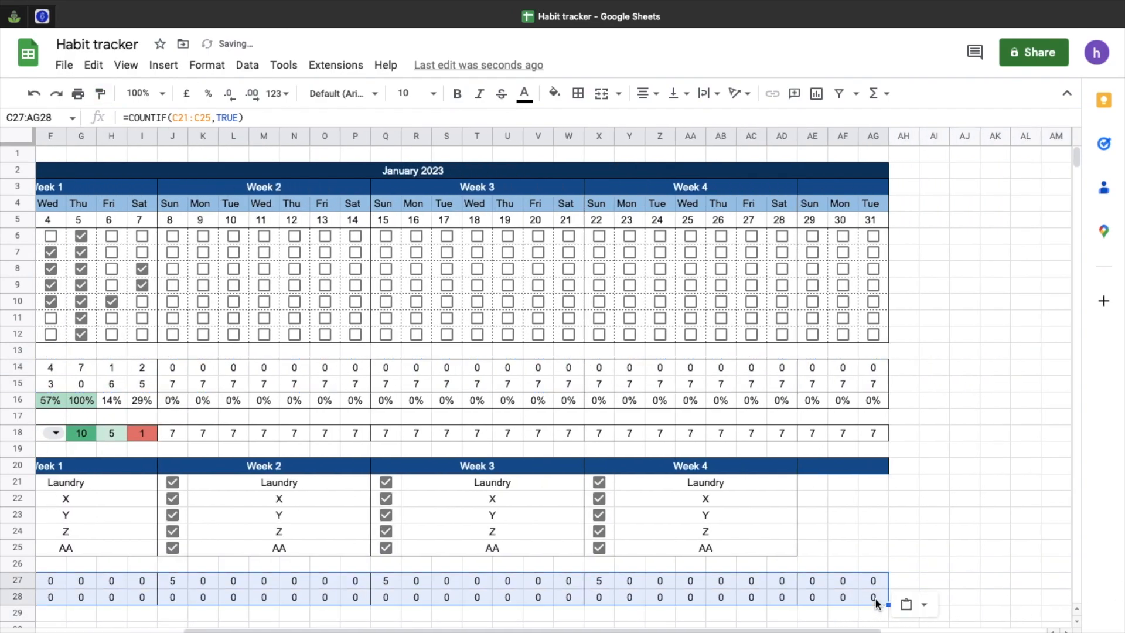
pyautogui.click(962, 585)
pyautogui.hscroll(-5, 961, 586)
pyautogui.scroll(-1, 961, 586)
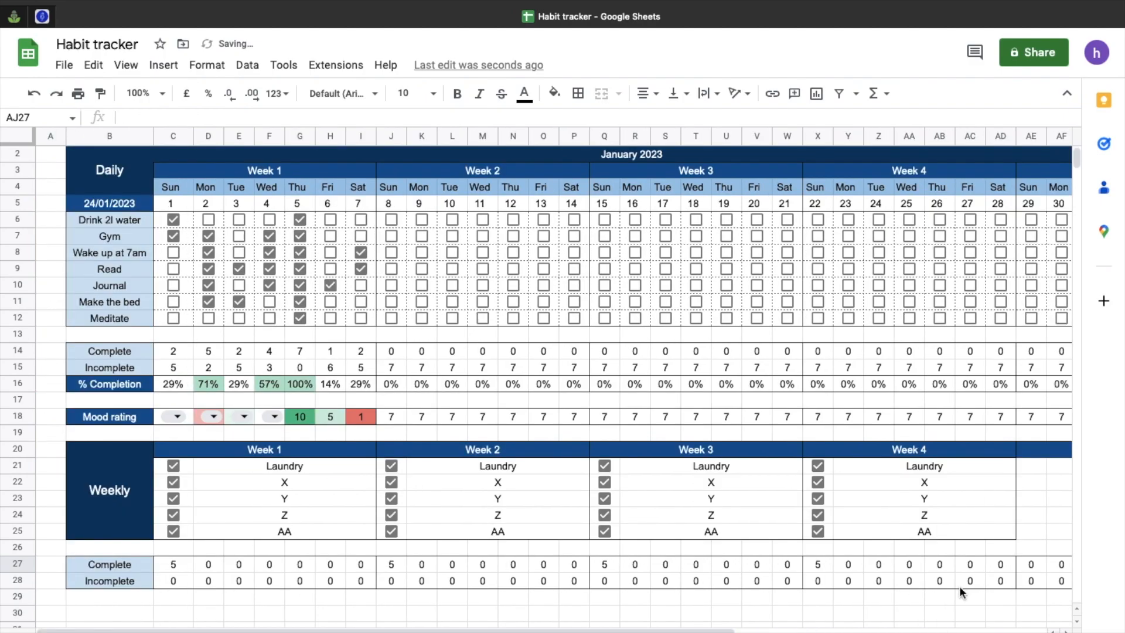
# Step: Compare the ranges counted by the weekly Complete formulas in C27 and D27
pyautogui.click(269, 595)
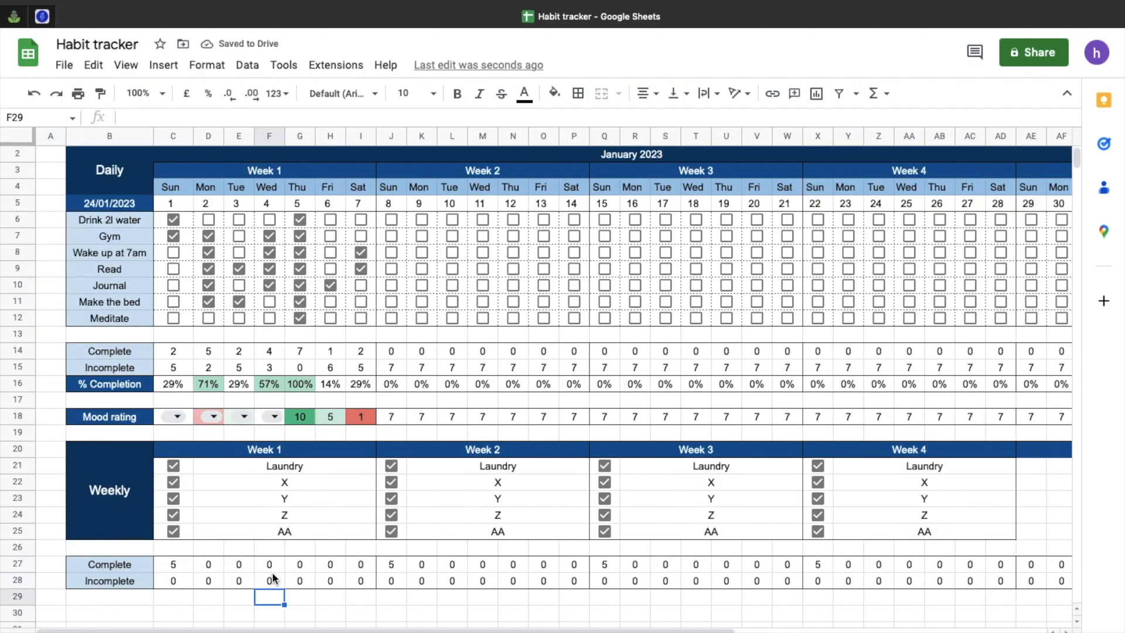
pyautogui.click(206, 566)
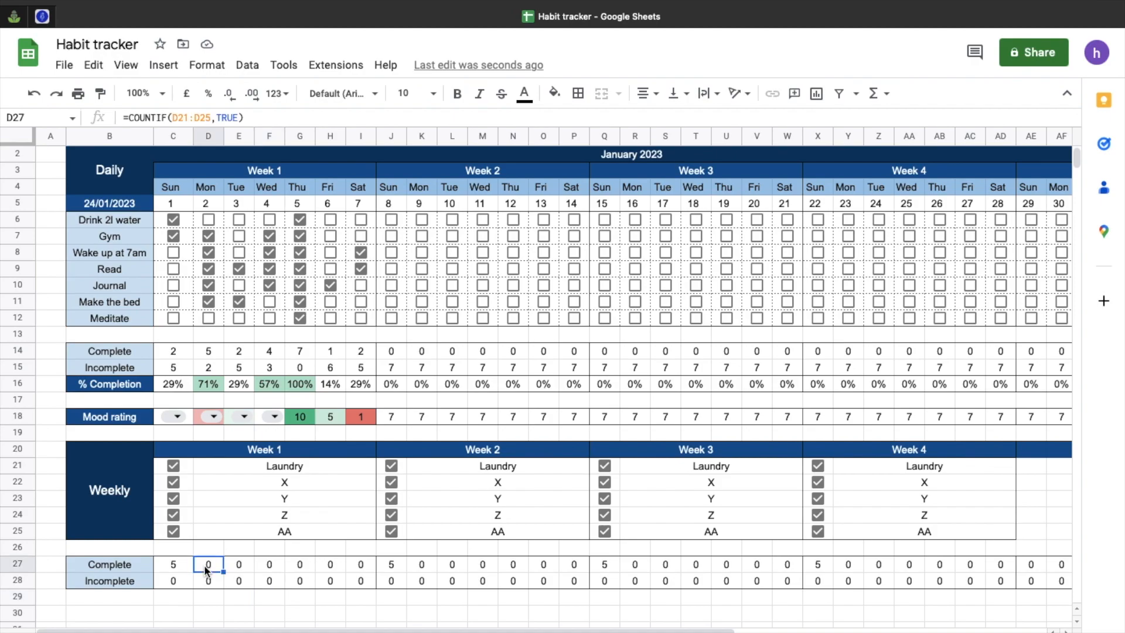
pyautogui.click(186, 565)
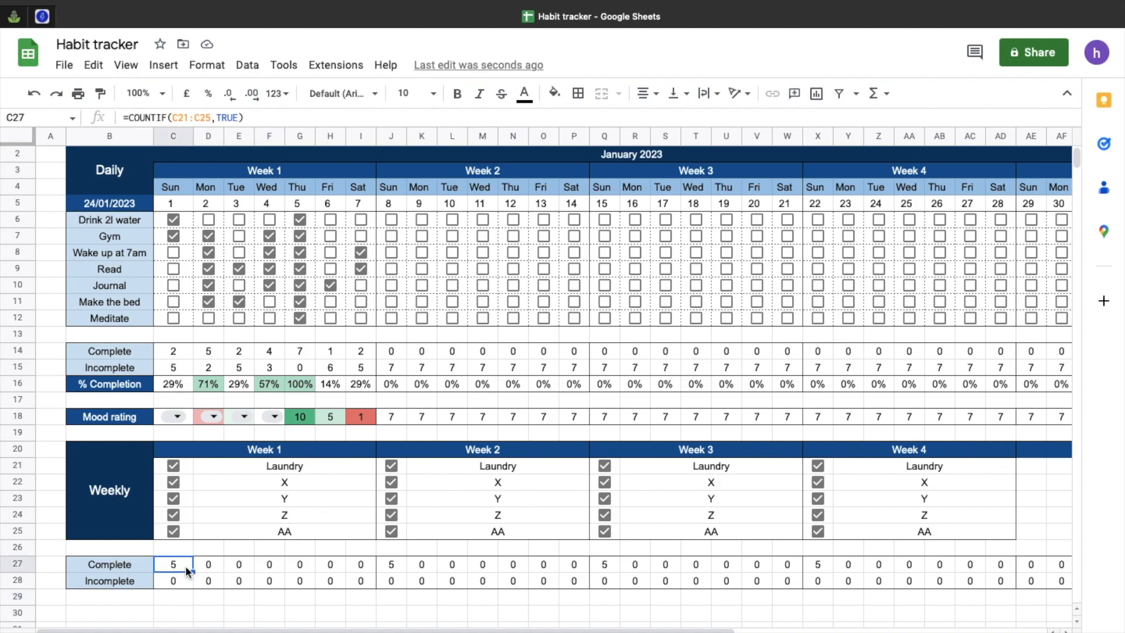
pyautogui.click(206, 570)
pyautogui.doubleClick(204, 567)
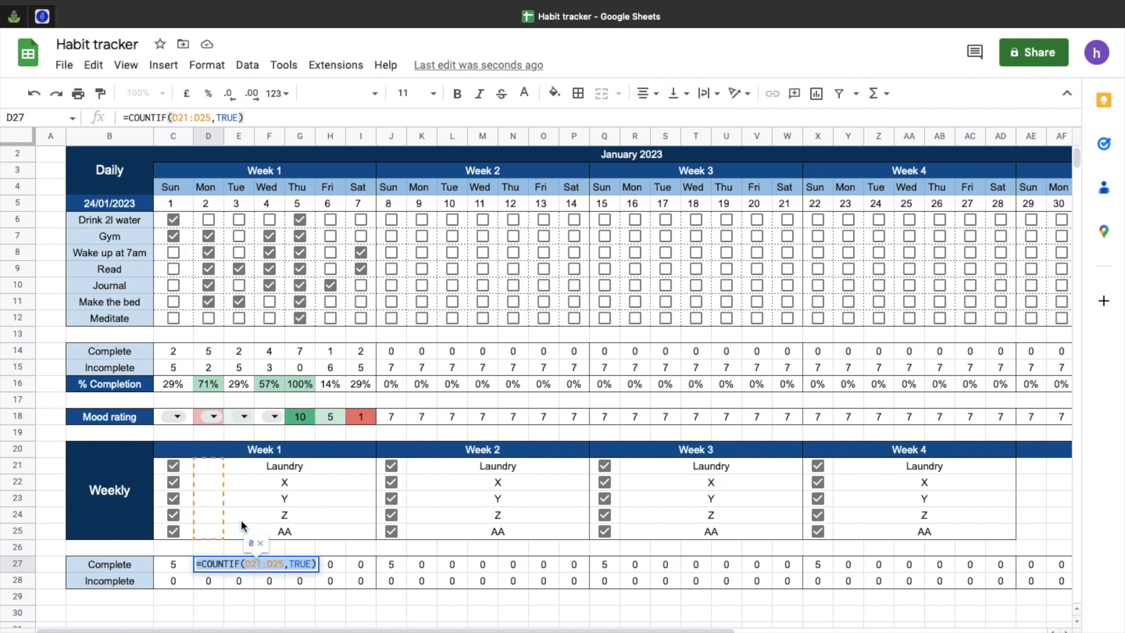
pyautogui.press('Return')
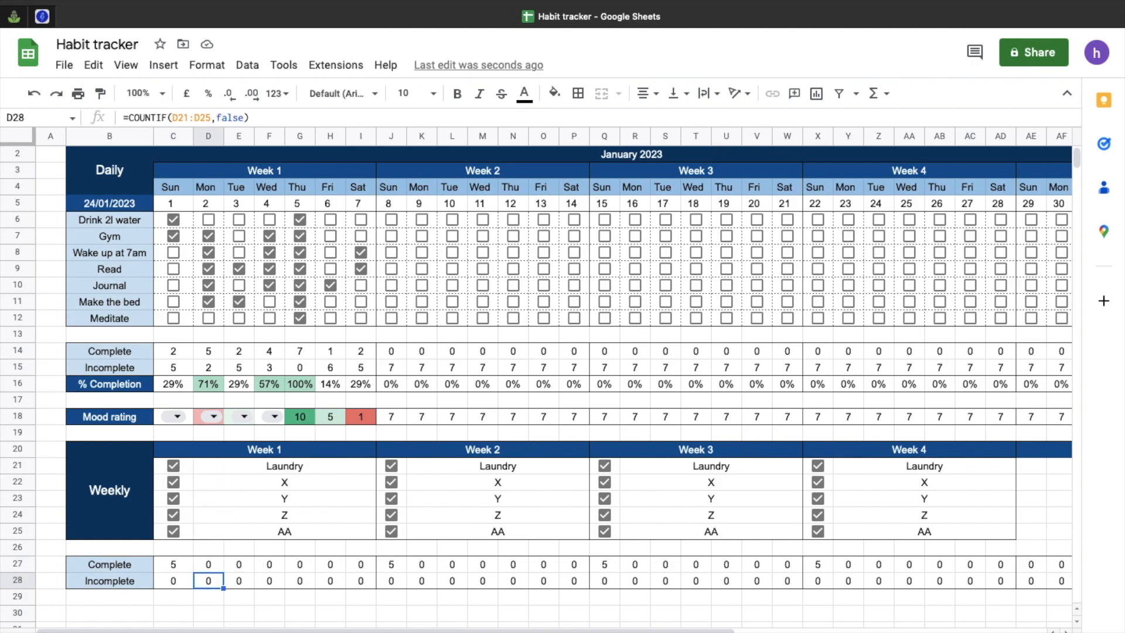
# Step: Merge the Week 1 Complete cells C27:I27 into one cell, accepting that only the first value is kept
pyautogui.click(185, 564)
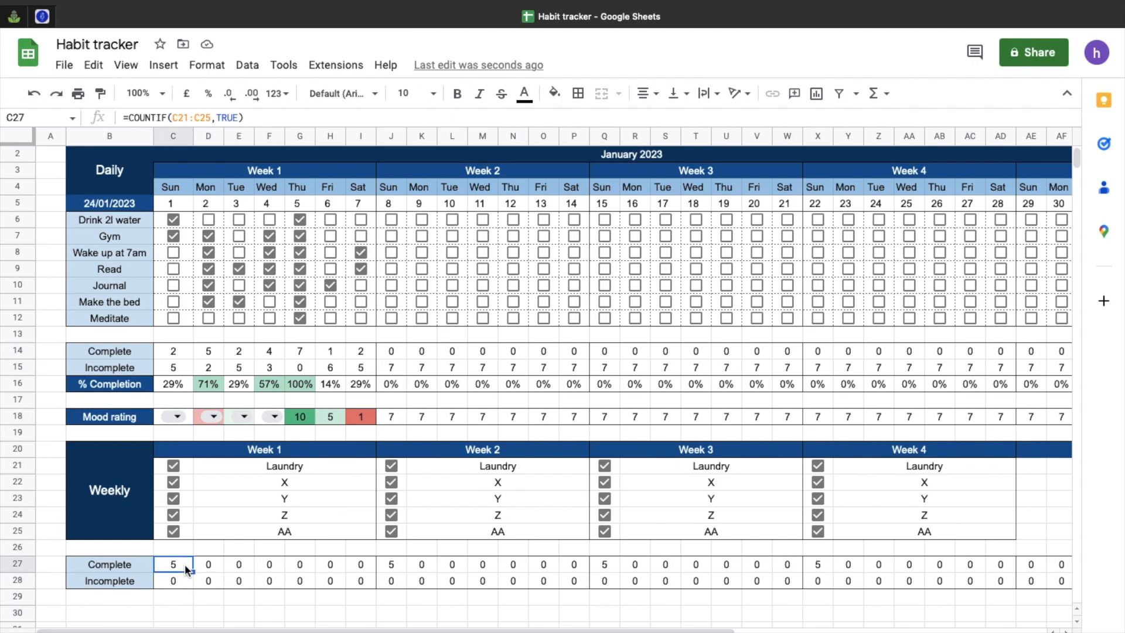
pyautogui.moveTo(185, 564); pyautogui.dragTo(361, 578)
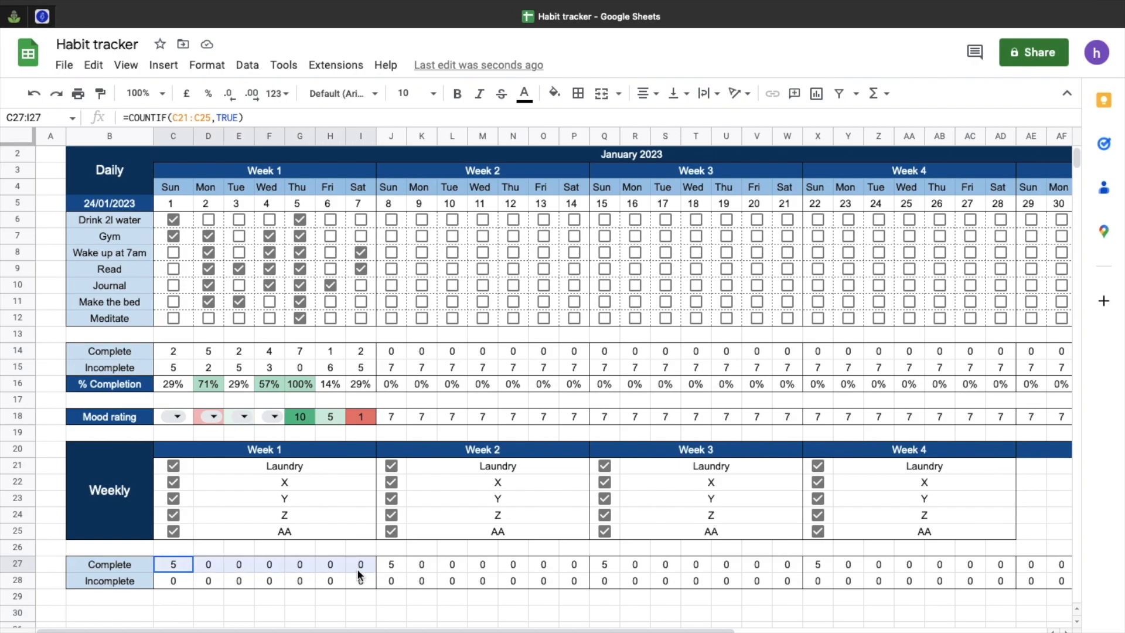
pyautogui.click(601, 95)
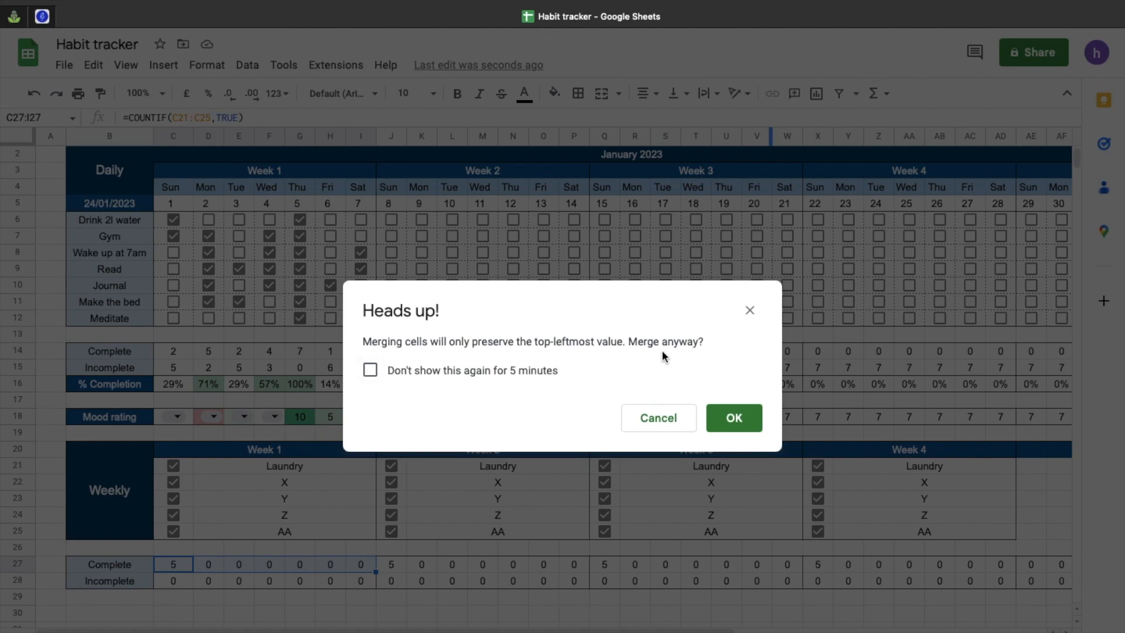
pyautogui.click(740, 421)
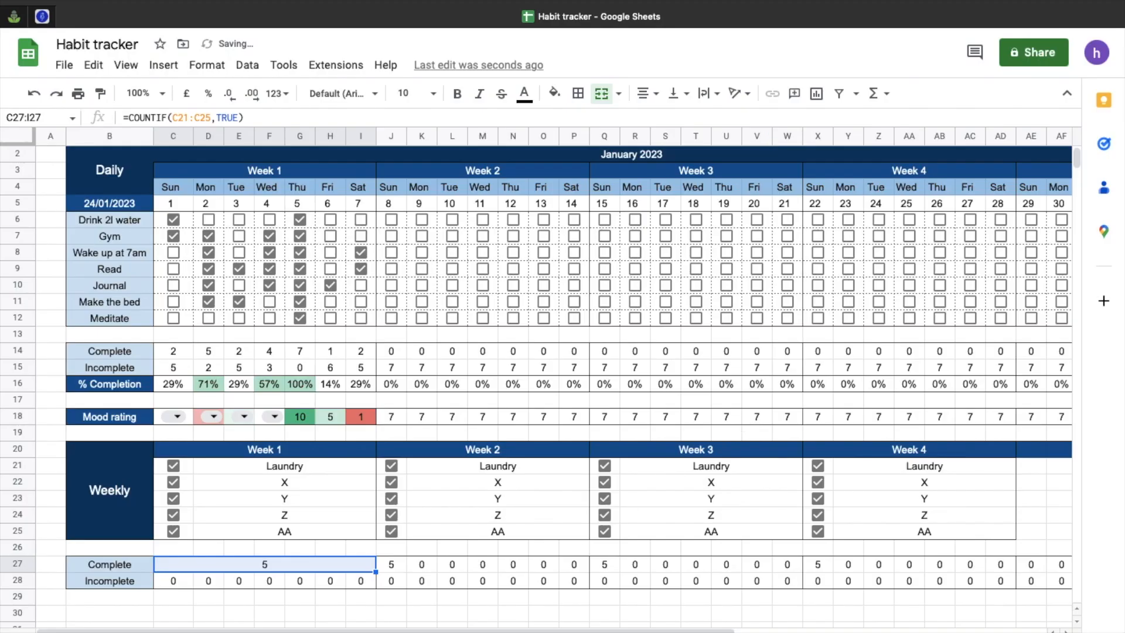
# Step: Copy the merged formatting of C27:I27 to the Complete cells of Weeks 2 to 4, J27:AD27
pyautogui.click(97, 95)
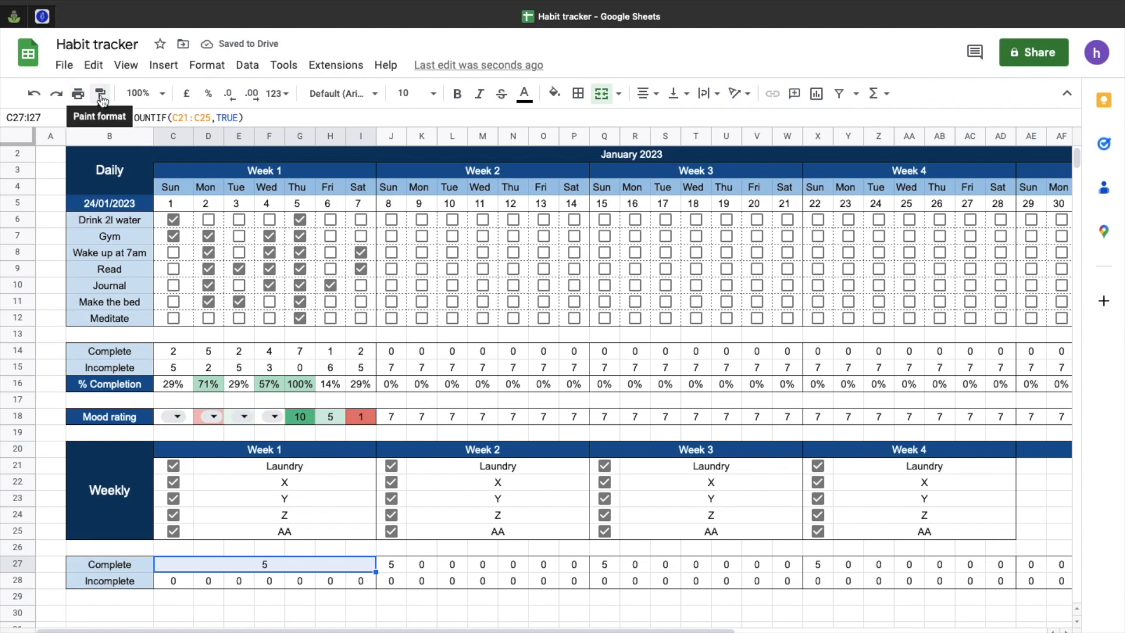
pyautogui.click(392, 564)
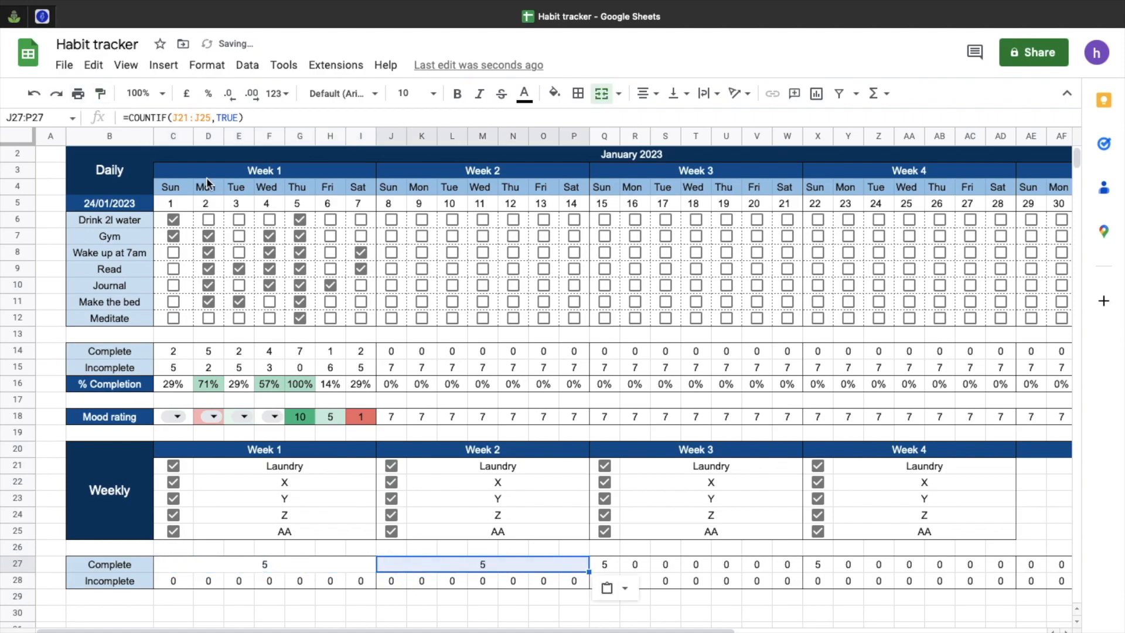
pyautogui.click(100, 94)
pyautogui.click(610, 565)
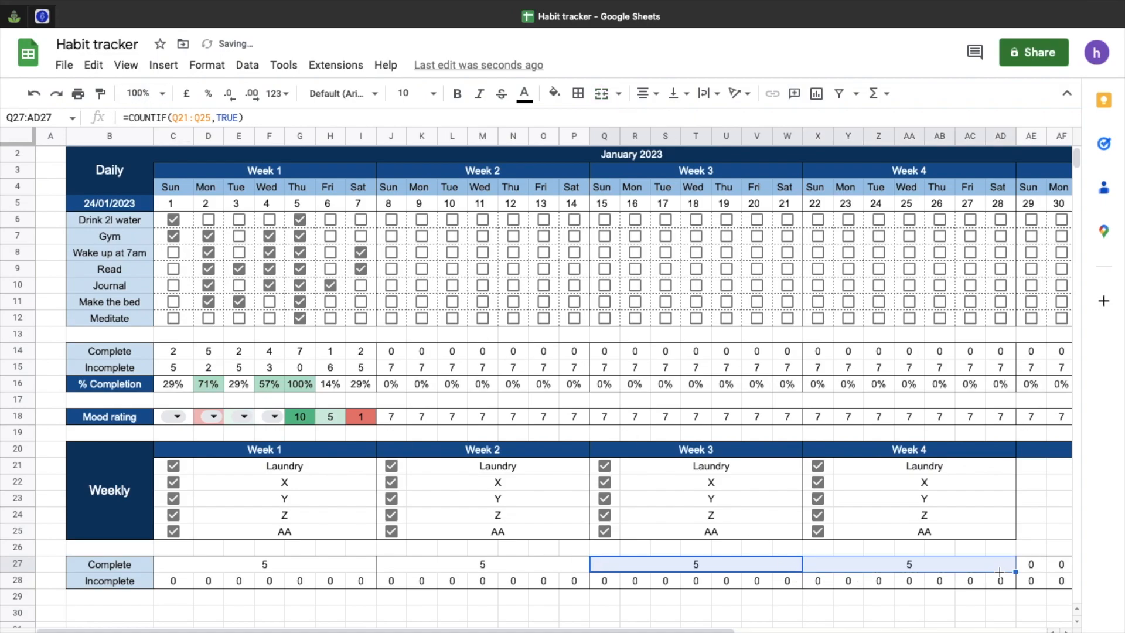
pyautogui.click(939, 613)
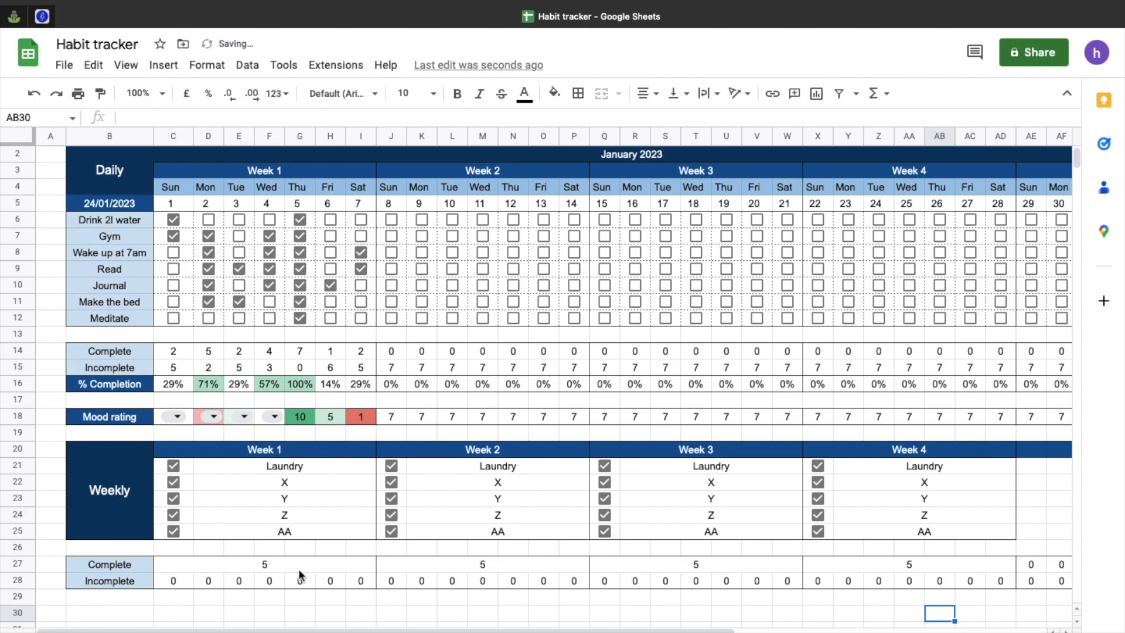
# Step: Check the ranges and criteria counted by the Week 1 Complete and Incomplete formulas in C27 and C28
pyautogui.click(174, 578)
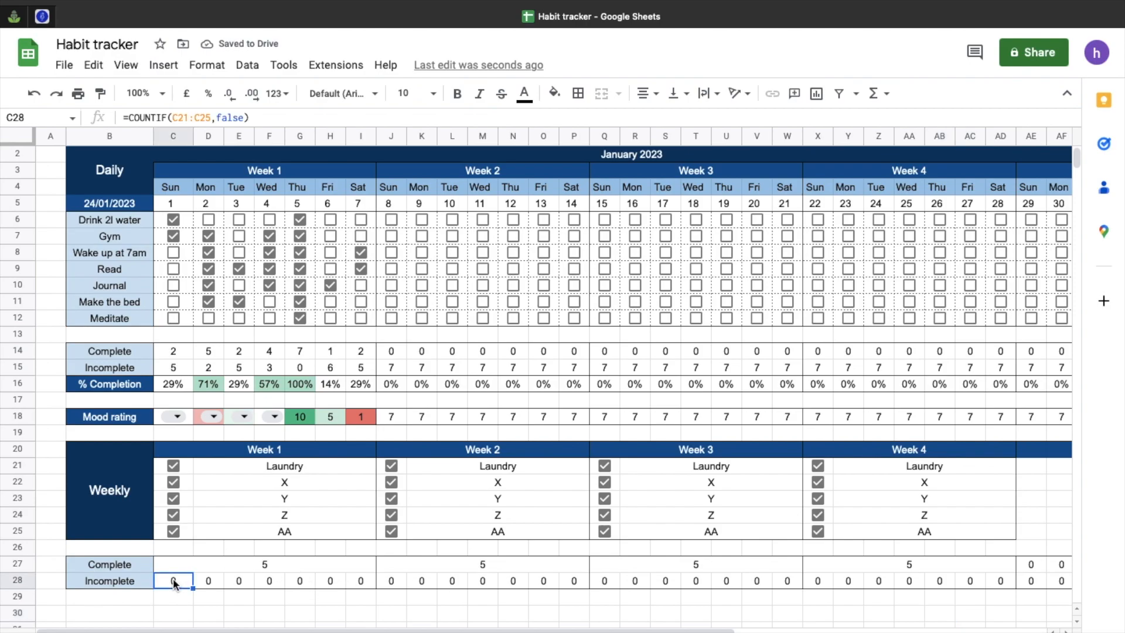
pyautogui.click(279, 564)
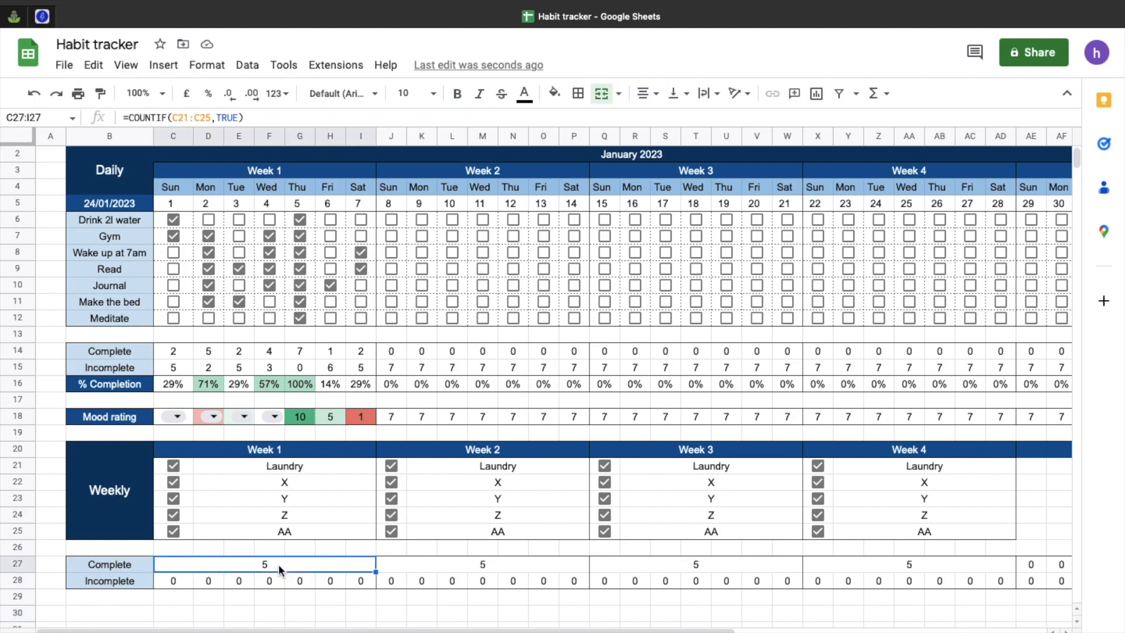
pyautogui.doubleClick(210, 567)
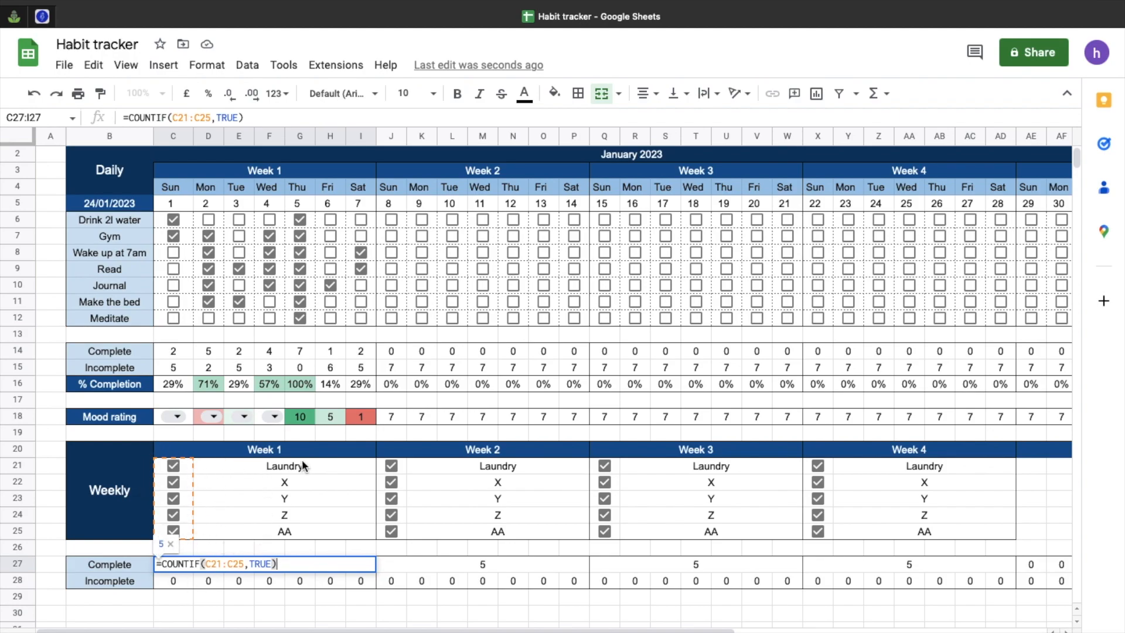
pyautogui.press('Return')
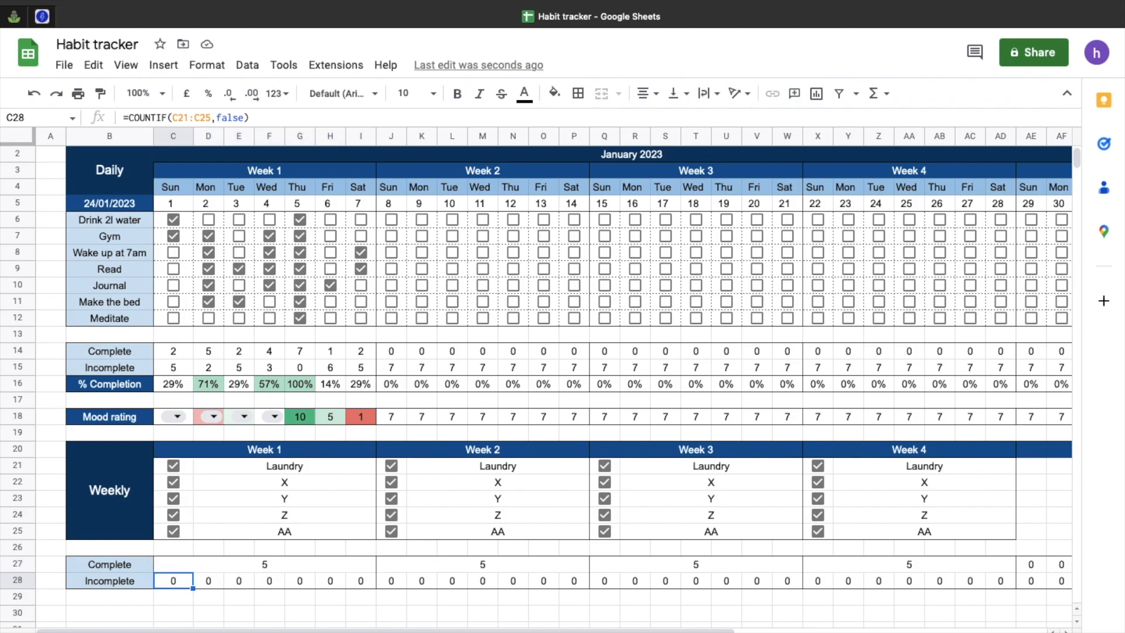
# Step: Merge the Week 1 Incomplete cells C28:I28, keeping only the first value, and extend the merged cell across Weeks 2 to 4 to AD28
pyautogui.moveTo(167, 579); pyautogui.dragTo(364, 582)
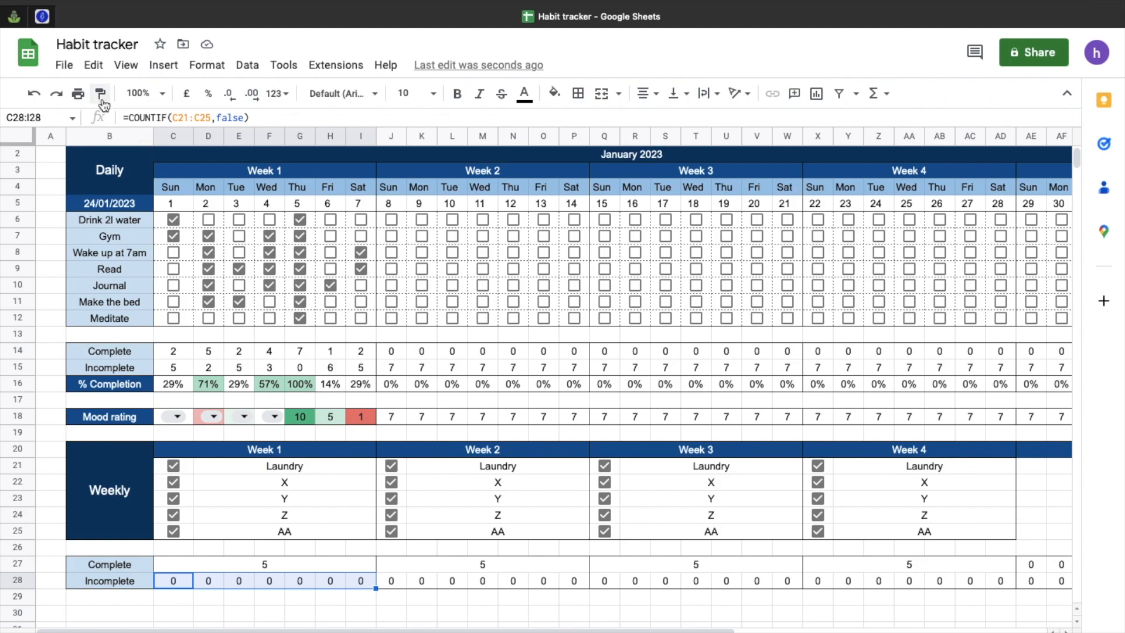
pyautogui.click(607, 98)
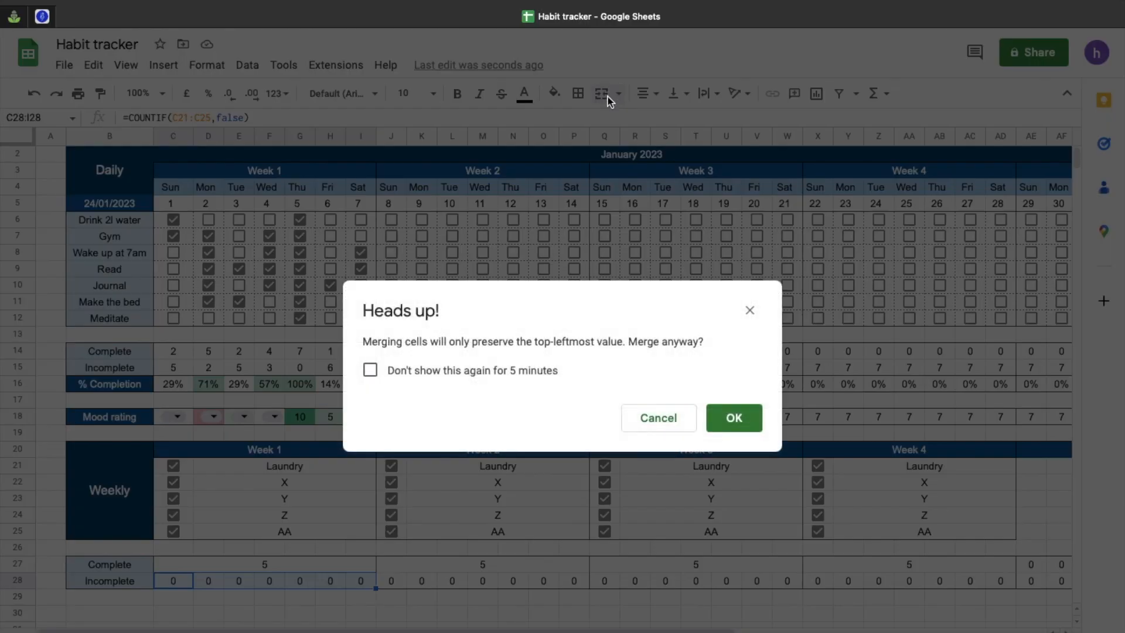
pyautogui.click(722, 420)
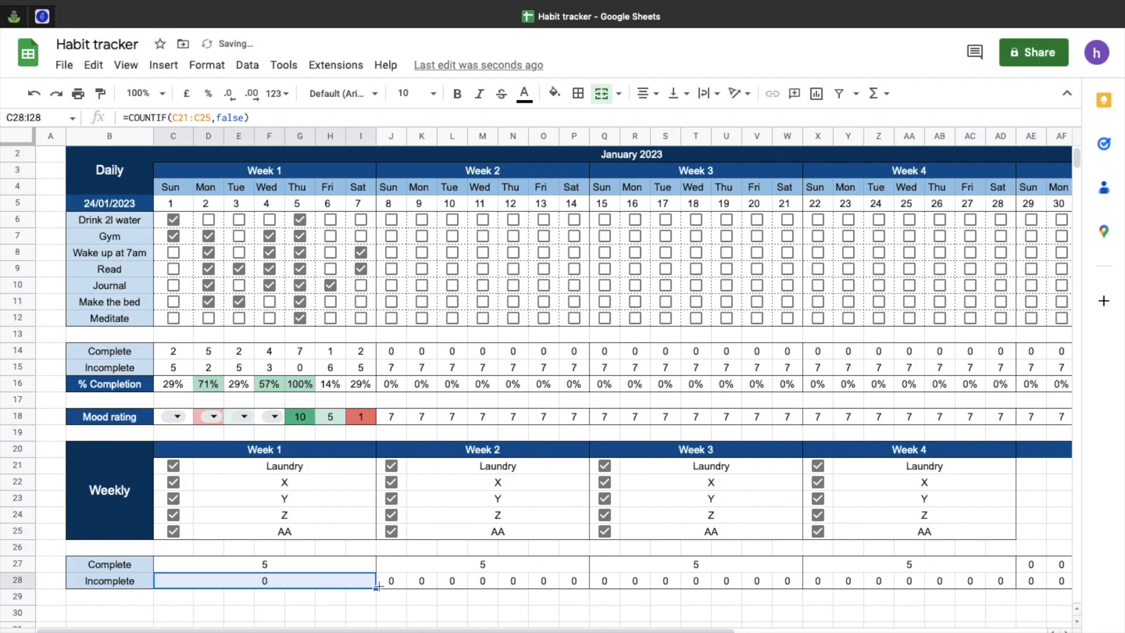
pyautogui.moveTo(378, 586); pyautogui.dragTo(1003, 587)
pyautogui.click(635, 613)
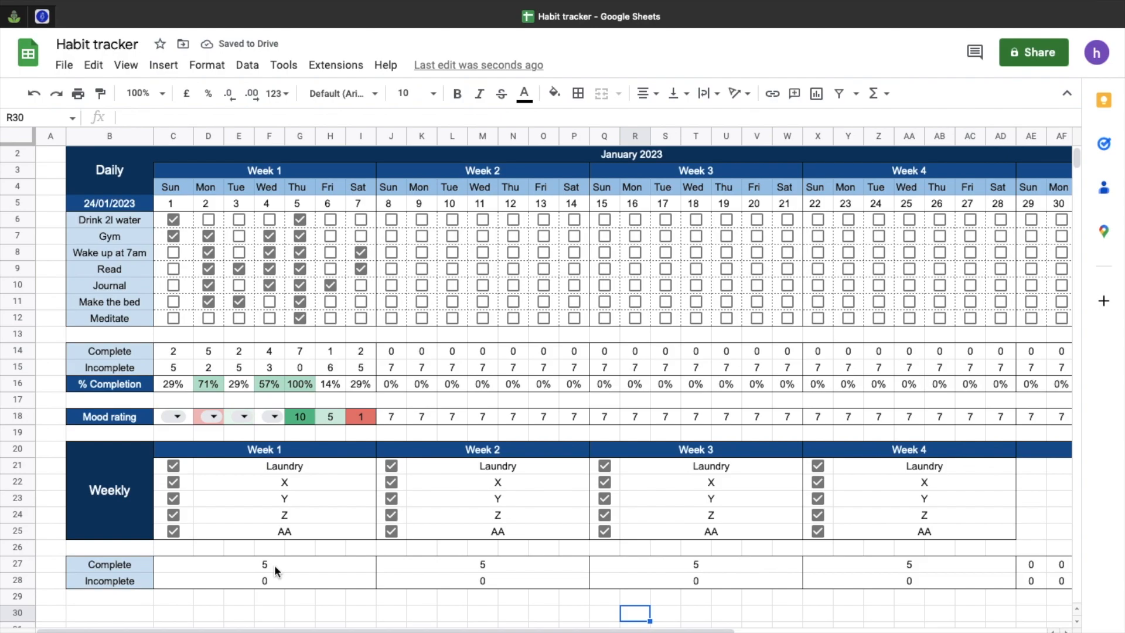
# Step: Enter the label "Week Completion" in cell B30 below the weekly totals
pyautogui.click(128, 597)
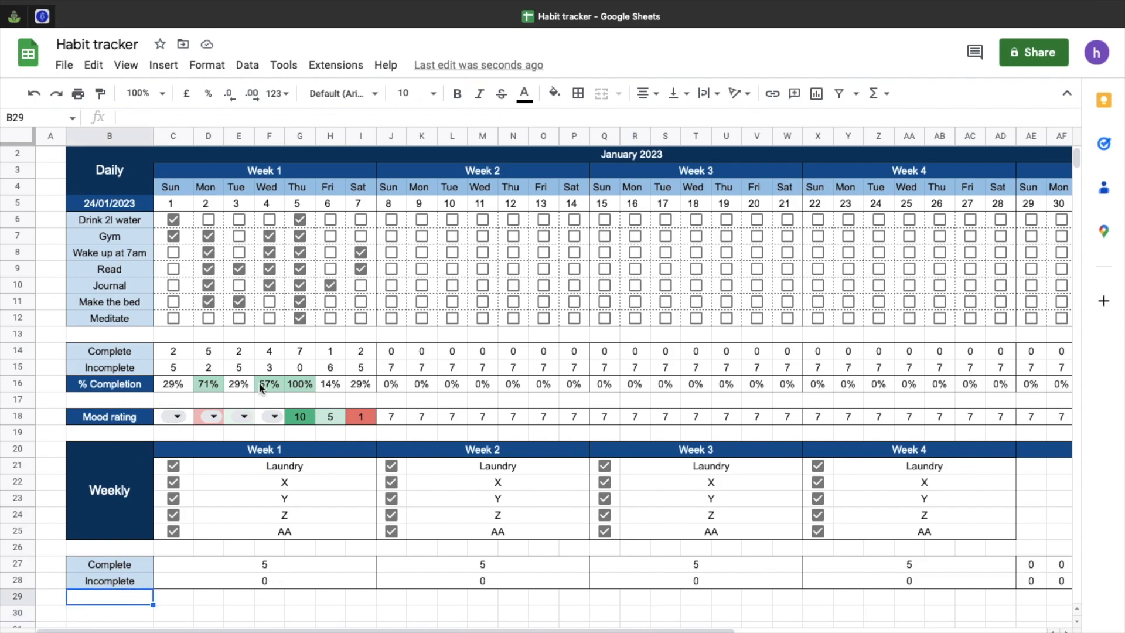
pyautogui.click(147, 614)
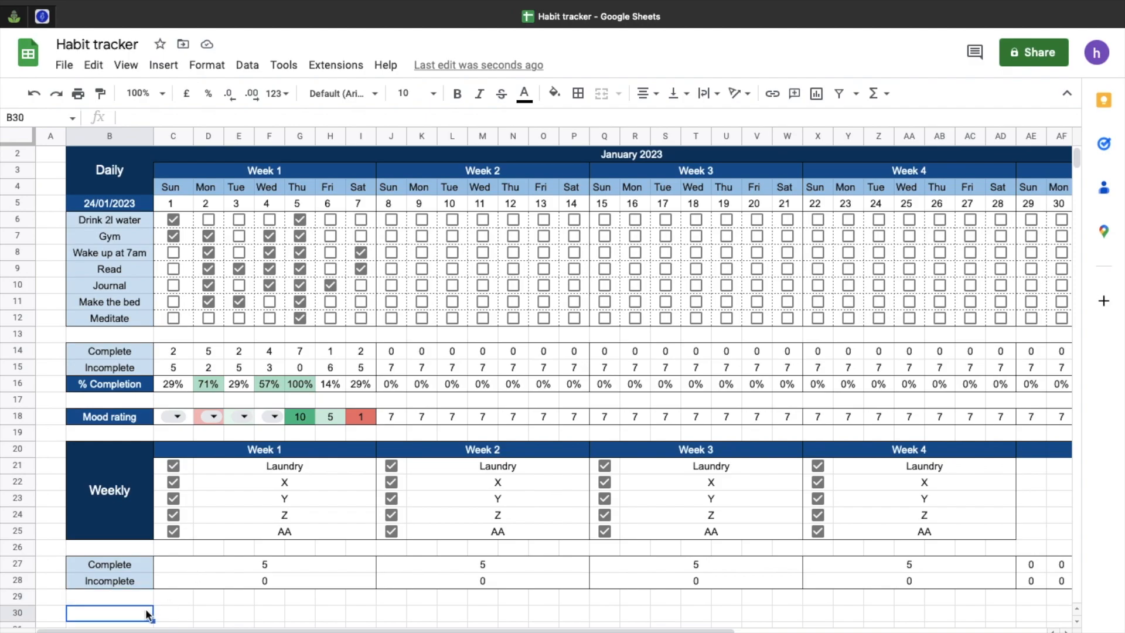
pyautogui.write('Week')
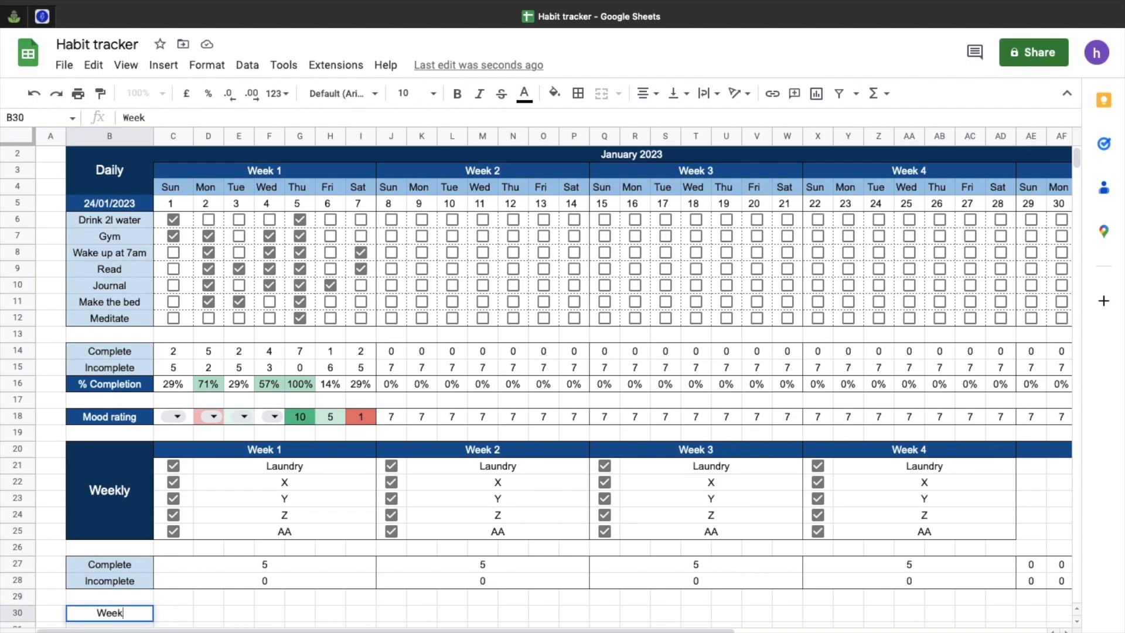
pyautogui.write(' Completion')
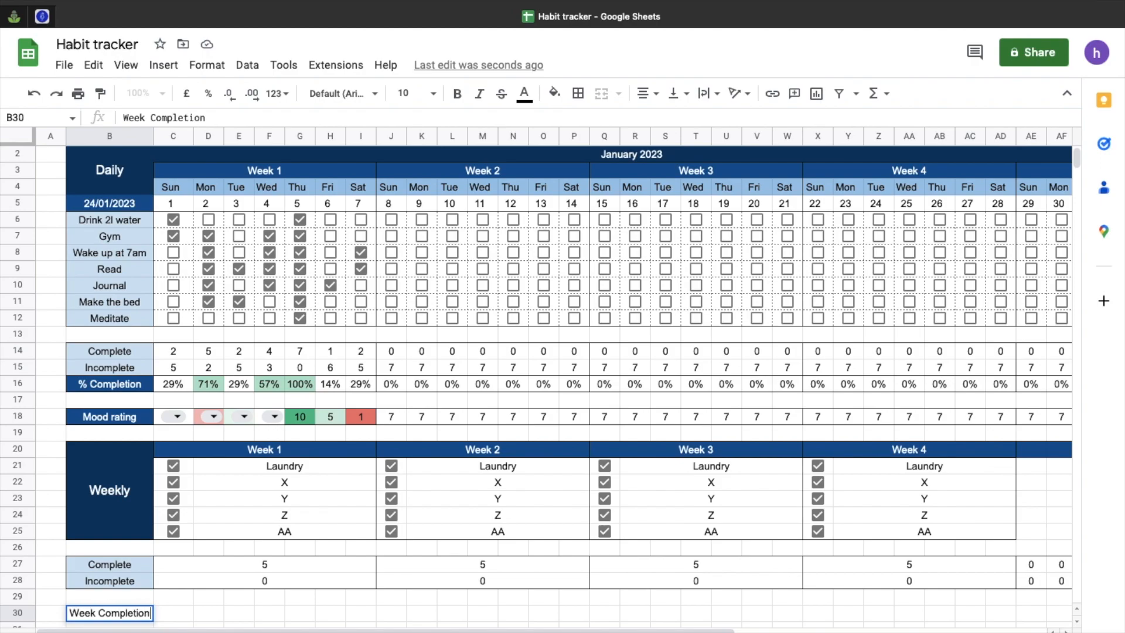
pyautogui.click(205, 619)
# Step: Merge the Week 1 cells C30:I30 beside the Week Completion label into one cell
pyautogui.scroll(-1, 205, 621)
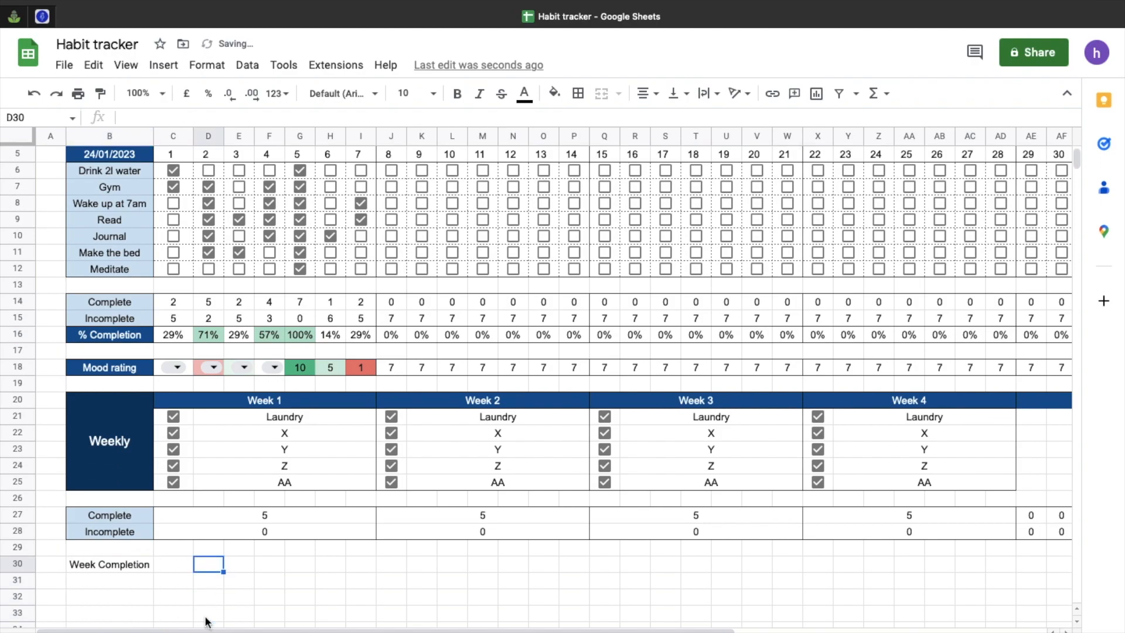
pyautogui.click(174, 565)
pyautogui.moveTo(178, 565); pyautogui.dragTo(361, 564)
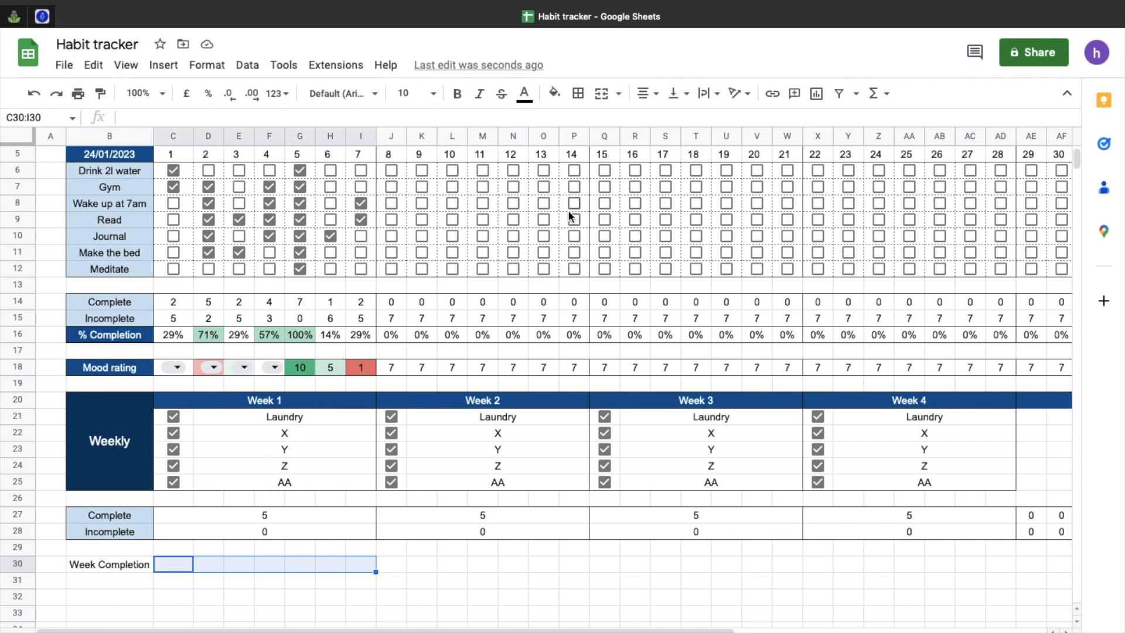
pyautogui.click(603, 95)
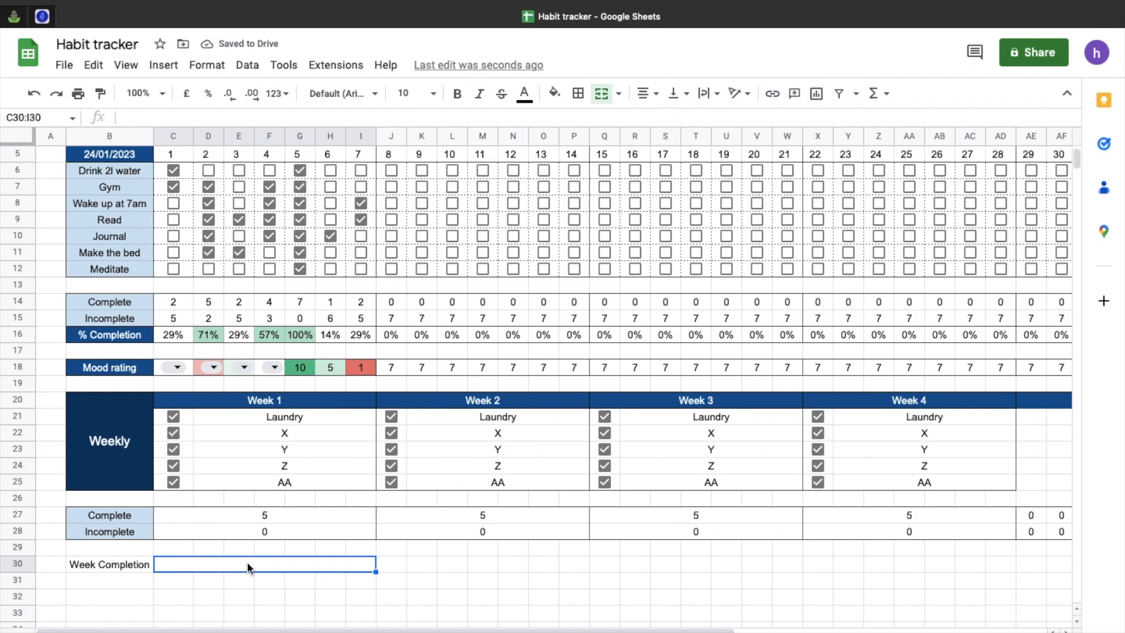
# Step: Start an AVERAGE formula in merged cell C30 with the Week 1 daily completion percentages C16:I16 as the first value
pyautogui.write('=')
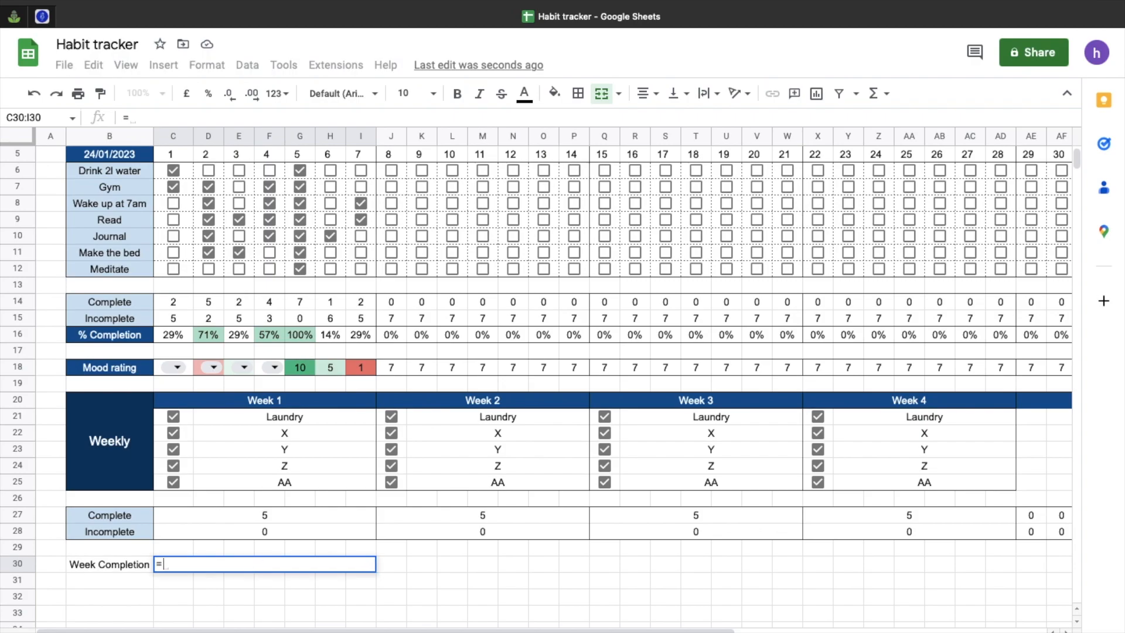
pyautogui.write('ave')
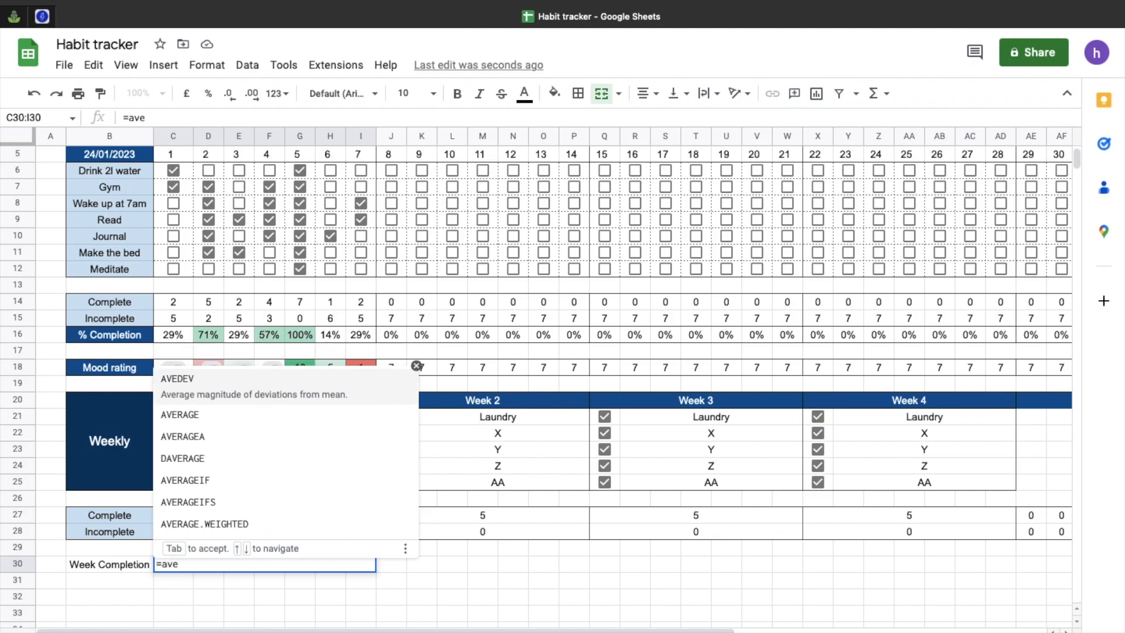
pyautogui.click(227, 405)
pyautogui.moveTo(164, 335); pyautogui.dragTo(364, 335)
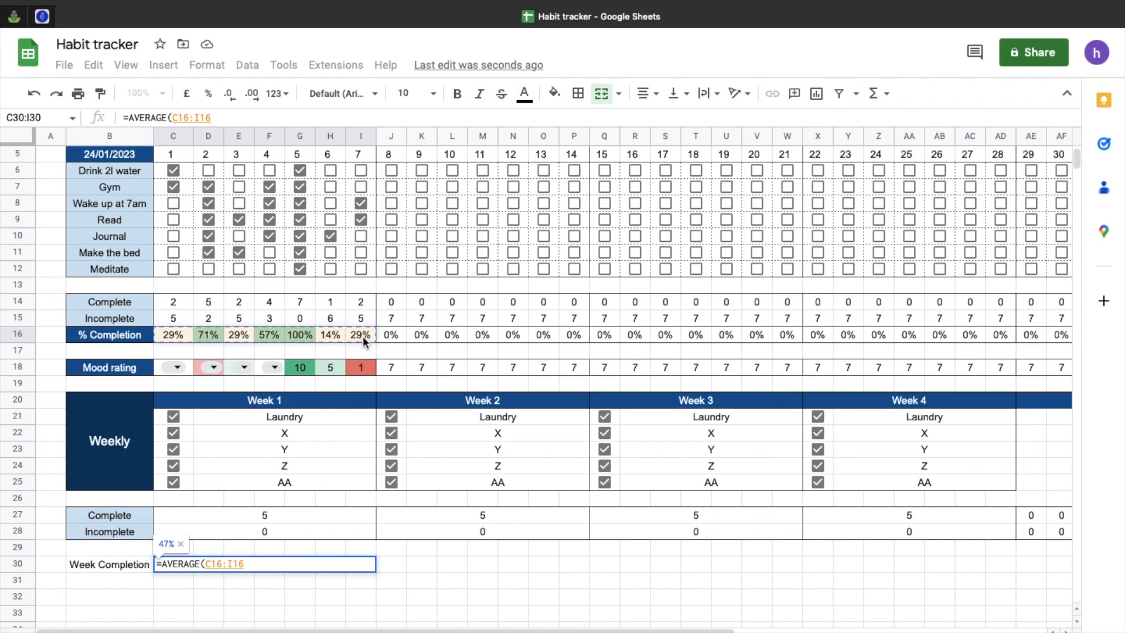
pyautogui.write(',')
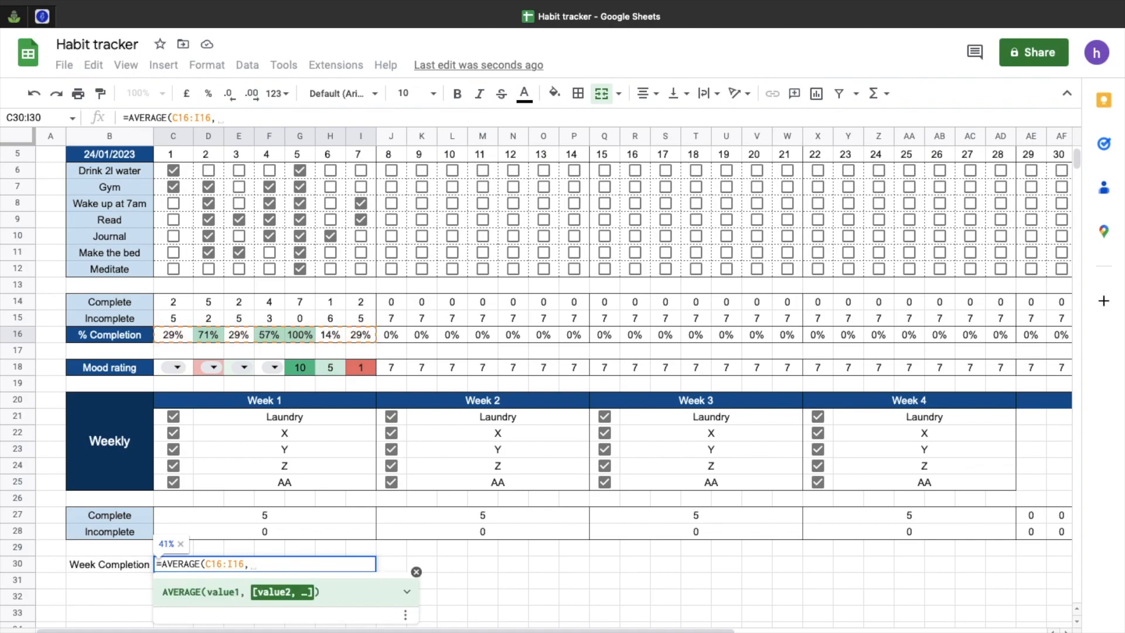
# Step: Add (C27/C27+C28) as the second value of the AVERAGE formula, using the Week 1 Complete and Incomplete totals
pyautogui.write('(')
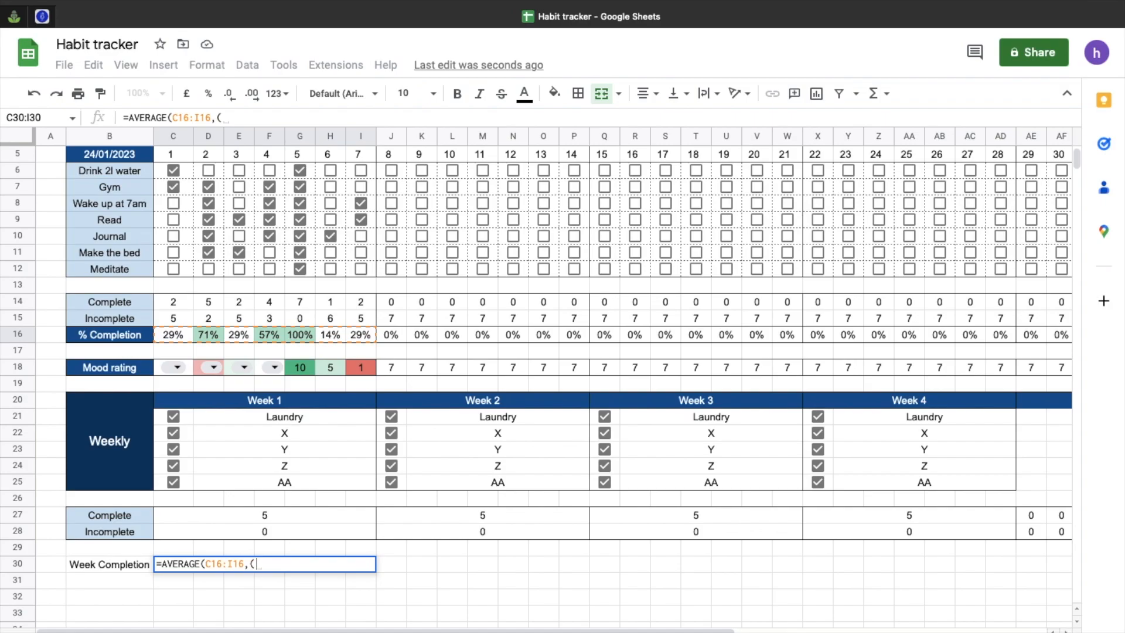
pyautogui.click(268, 514)
pyautogui.write('/')
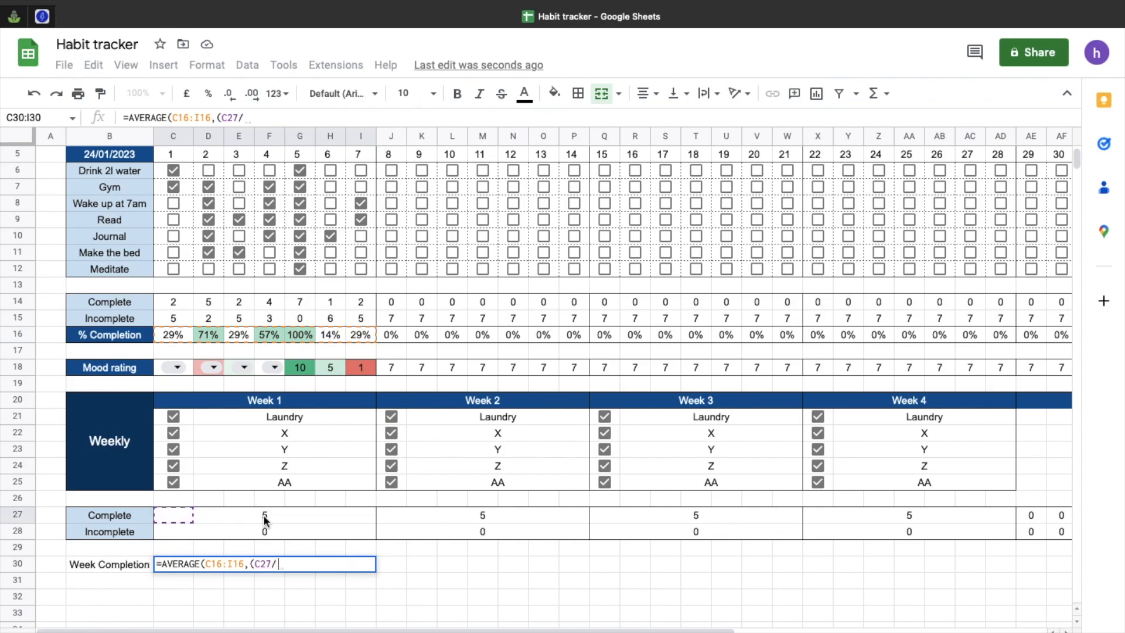
pyautogui.click(266, 515)
pyautogui.write('+')
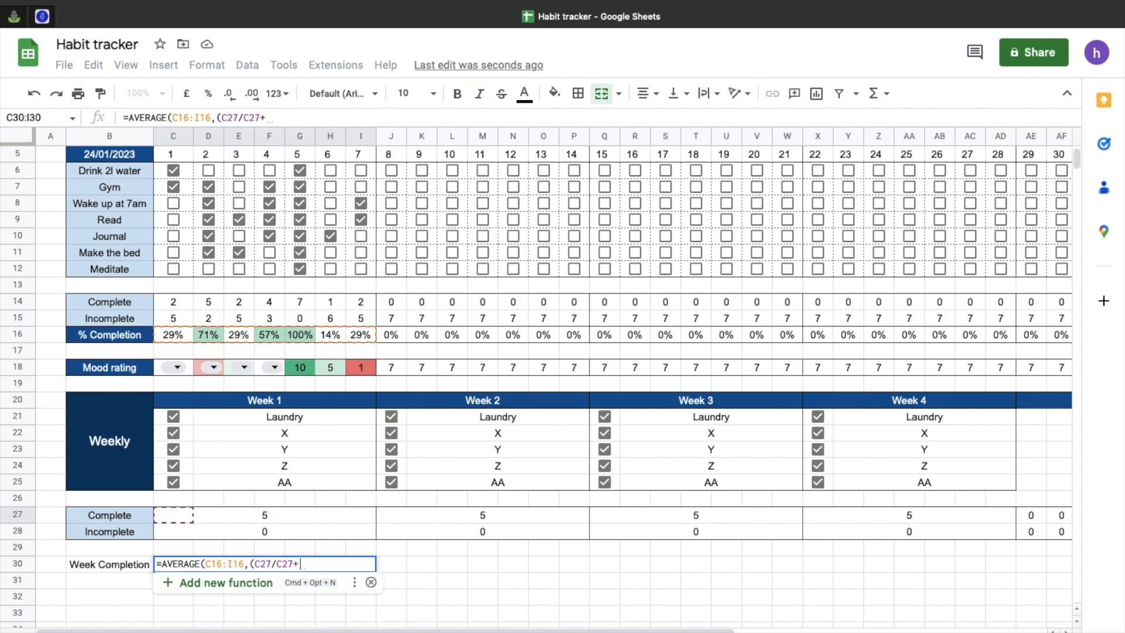
pyautogui.click(267, 532)
pyautogui.write(')')
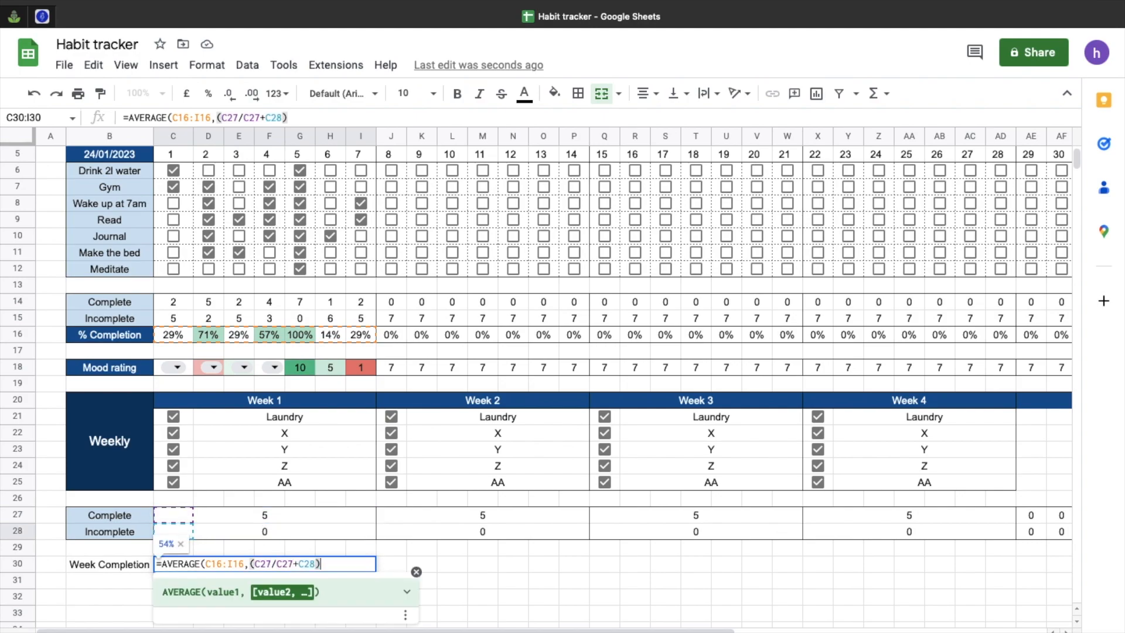
# Step: Enclose C27+C28 in parentheses and finish the formula as =AVERAGE(C16:I16,(C27/(C27+C28)))
pyautogui.click(279, 564)
pyautogui.write('(')
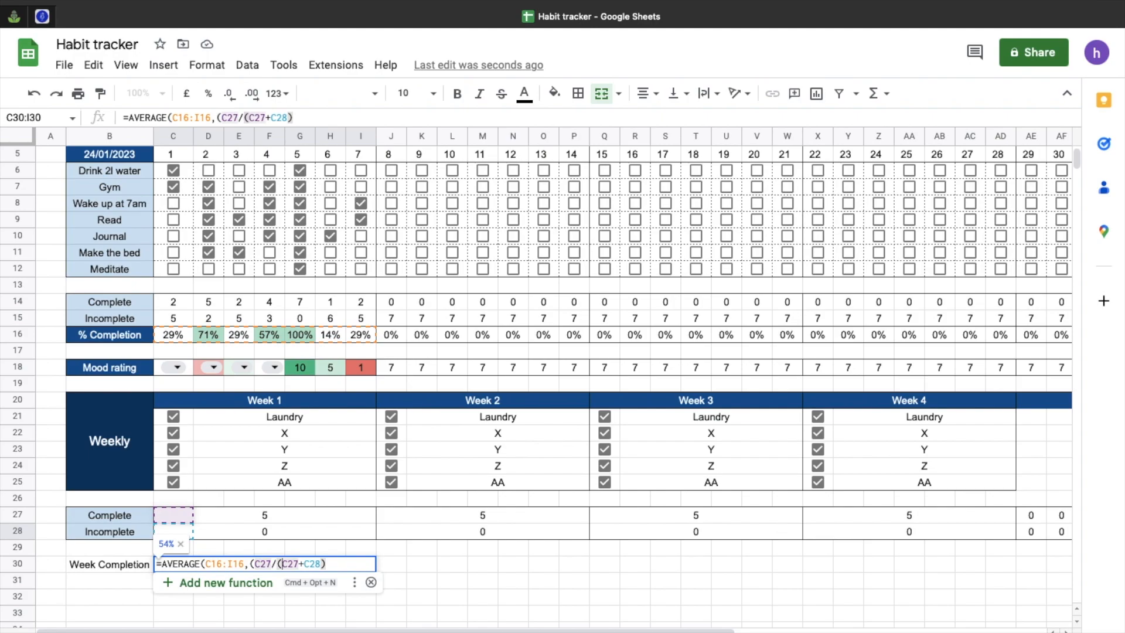
pyautogui.click(328, 565)
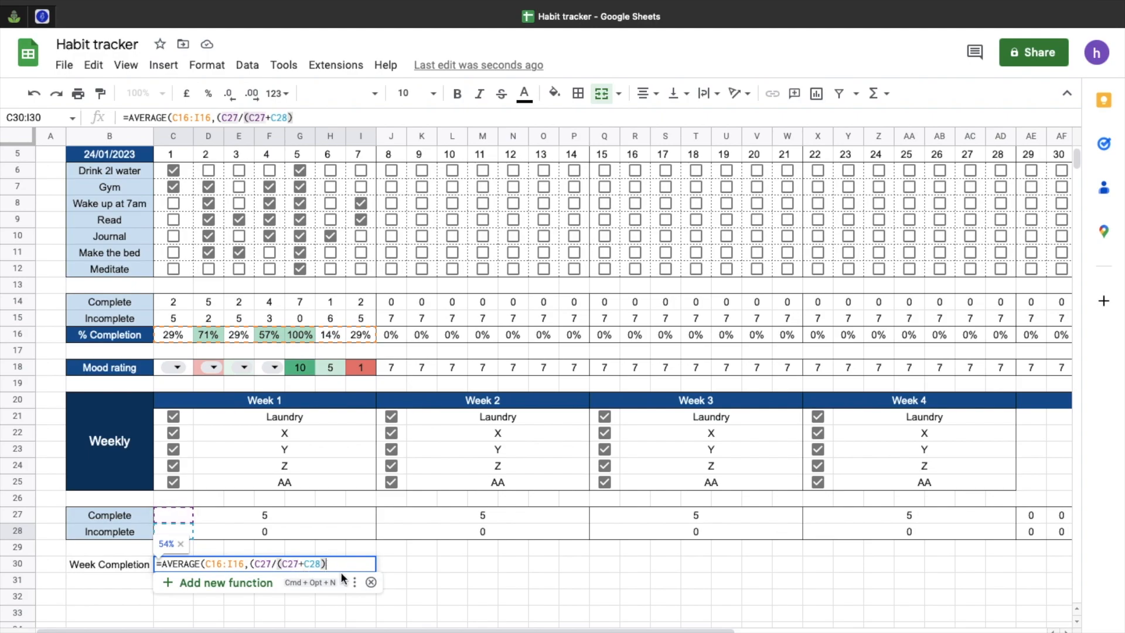
pyautogui.write(')')
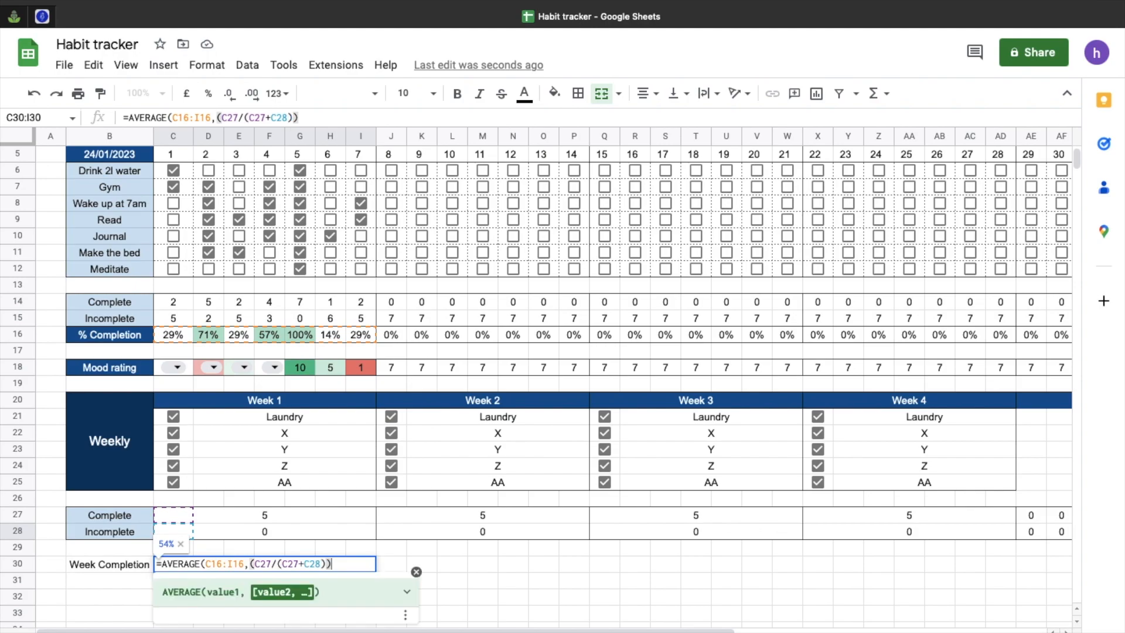
pyautogui.write(')')
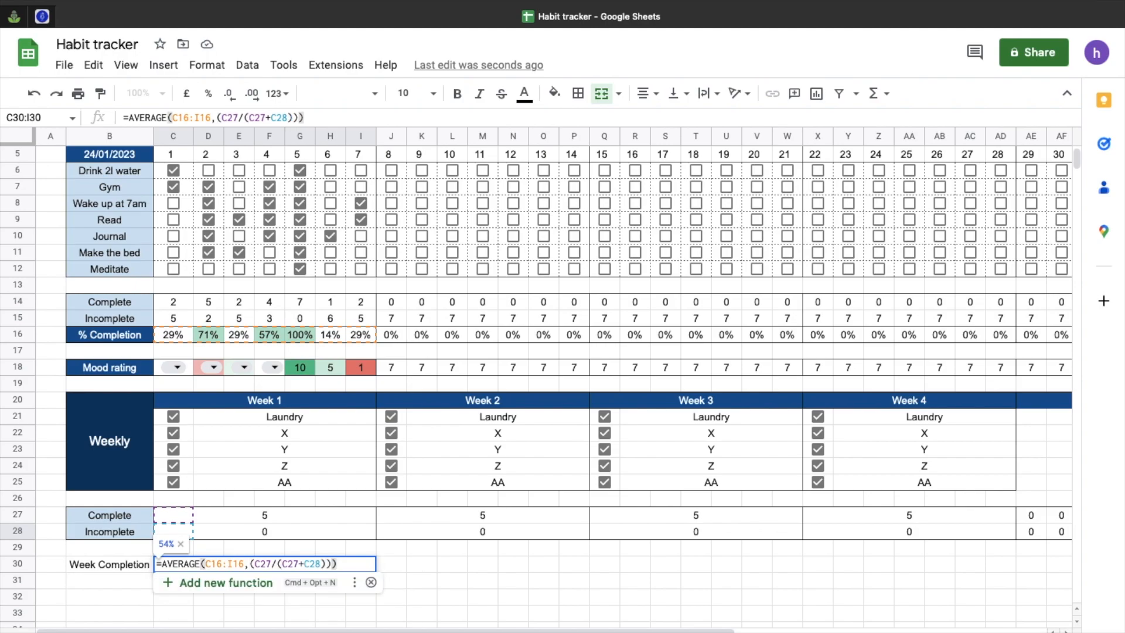
pyautogui.press('Return')
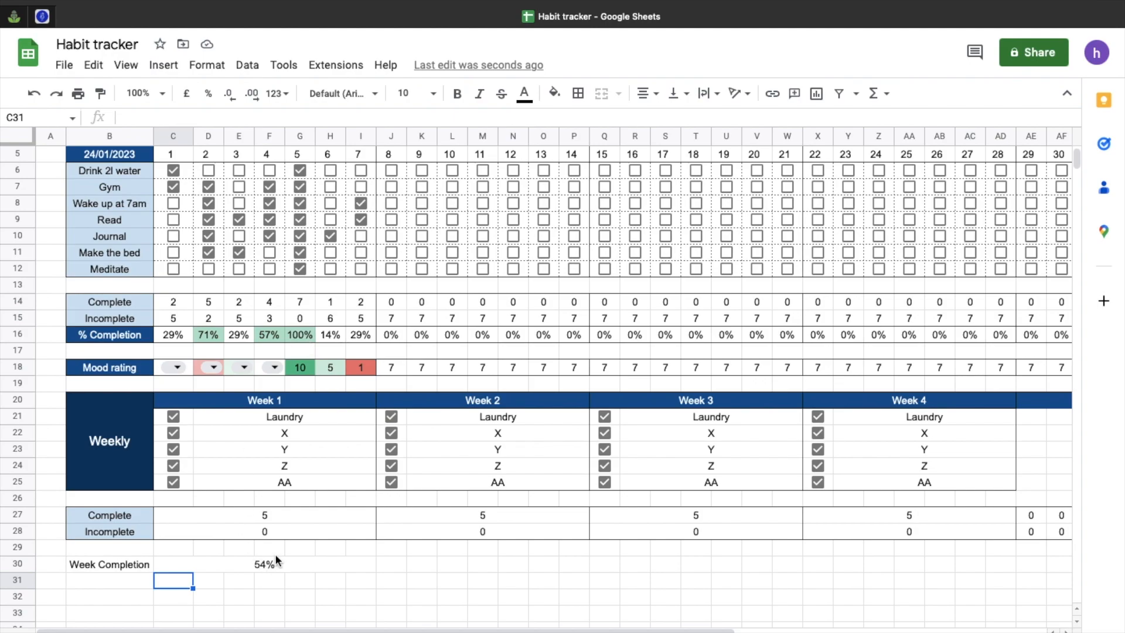
# Step: Uncheck Read and Journal for day 4 and Meditate for day 5 to test the Week Completion formula
pyautogui.click(268, 222)
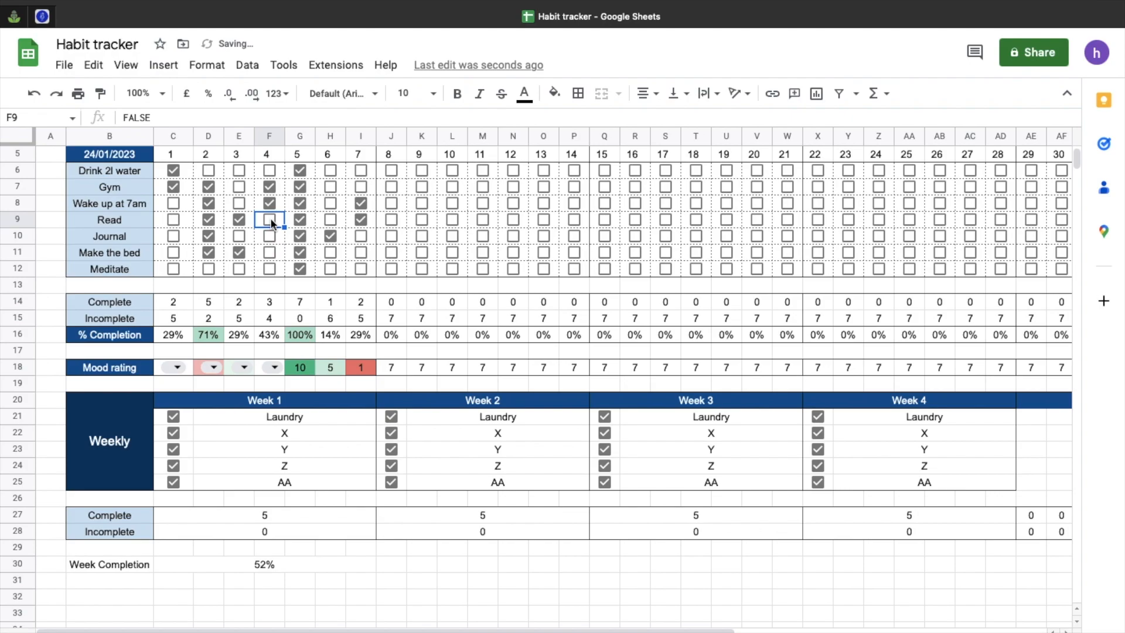
pyautogui.click(301, 269)
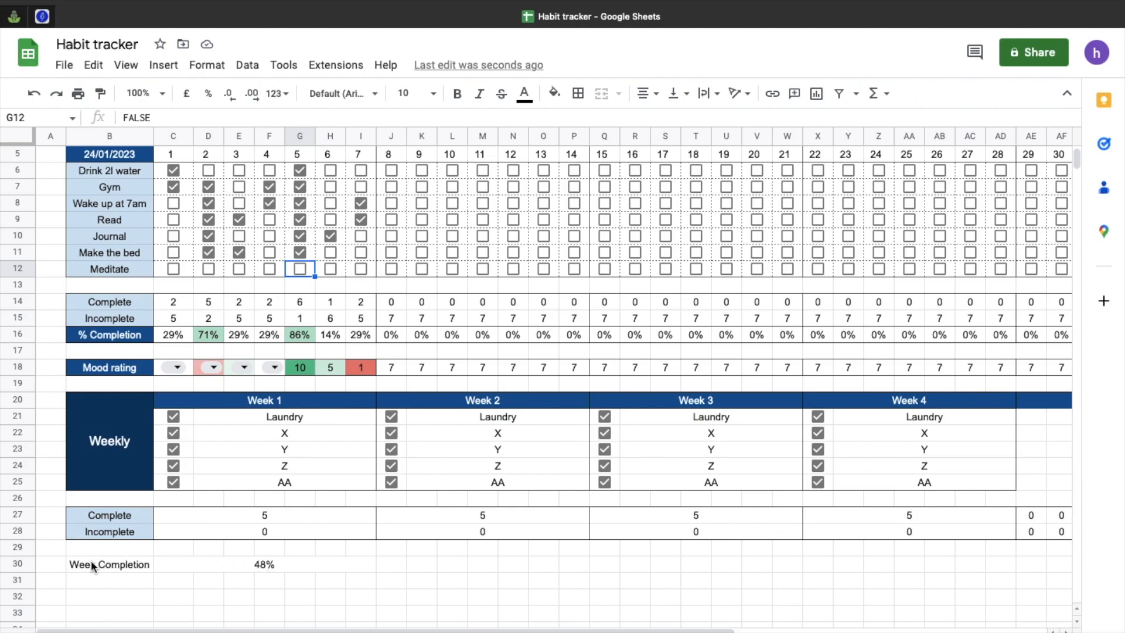
# Step: Copy the daily % Completion row 16 into row 29 under the weekly Incomplete totals
pyautogui.click(23, 333)
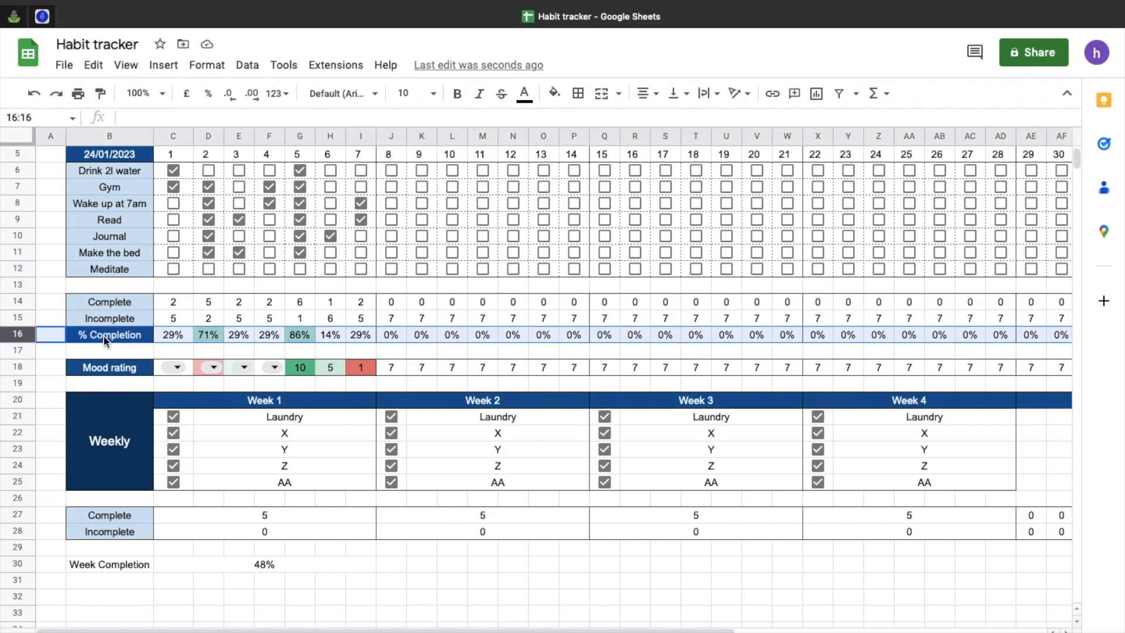
pyautogui.click(13, 546)
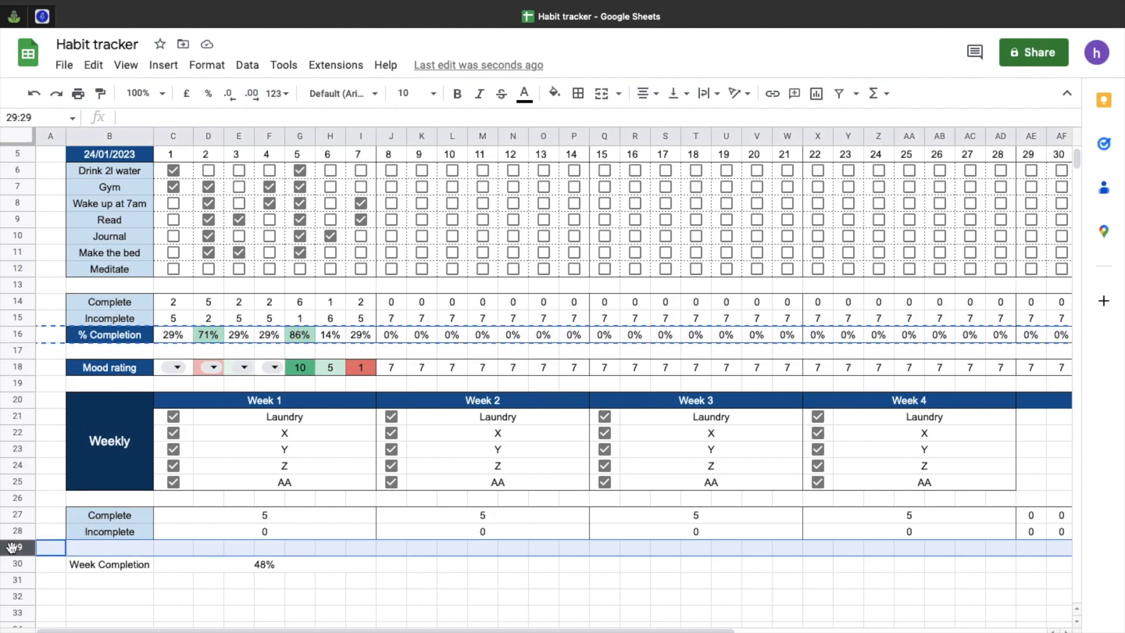
pyautogui.hotkey('ctrl', 'v')
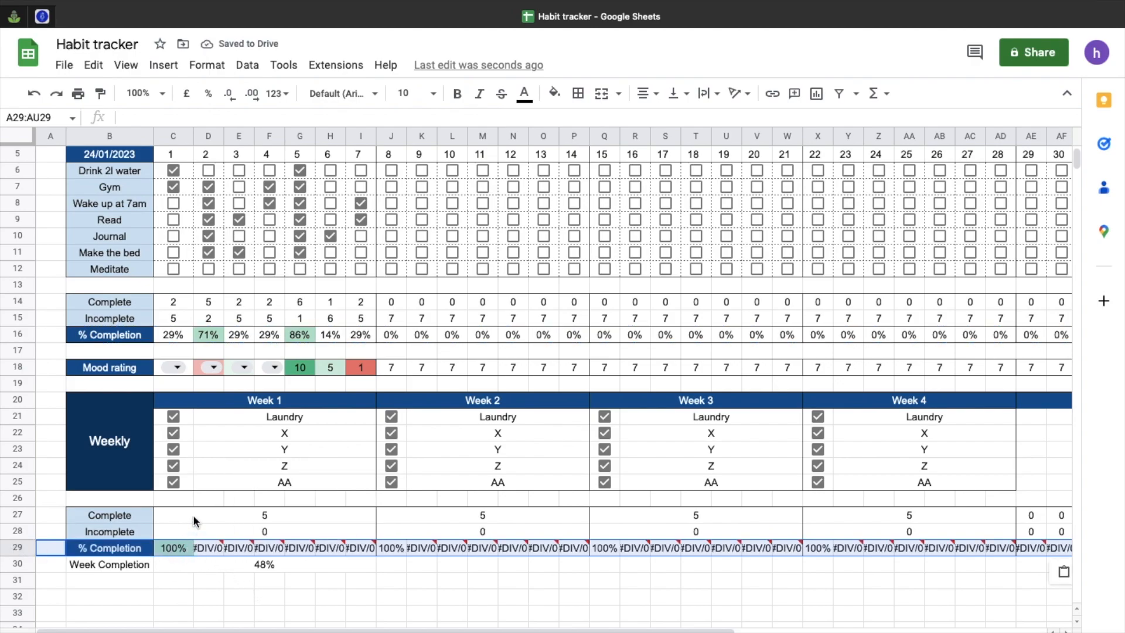
# Step: Merge C29:I29 into a single Week 1 % Completion cell, keeping the formula =C27/(C28+C27)
pyautogui.click(179, 547)
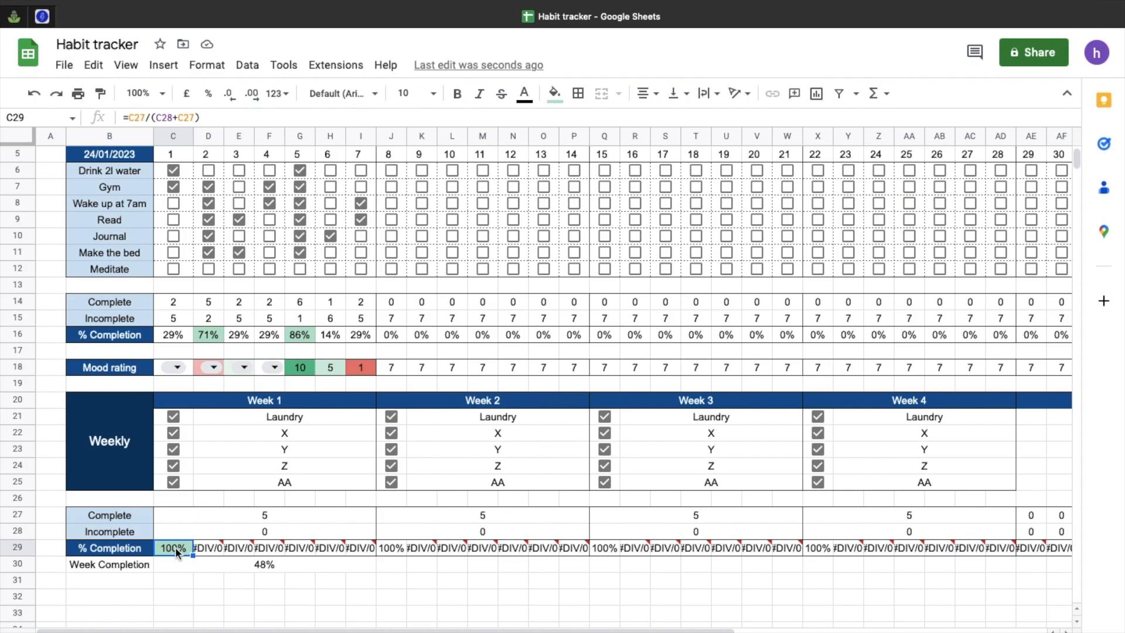
pyautogui.moveTo(175, 546); pyautogui.dragTo(346, 546)
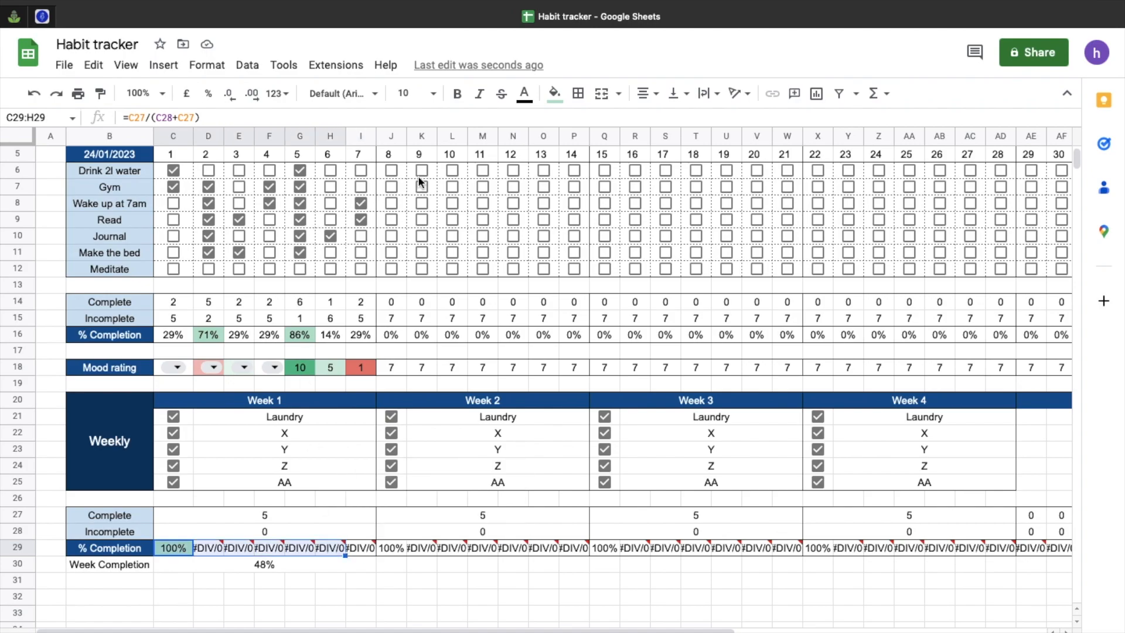
pyautogui.click(601, 93)
pyautogui.click(734, 418)
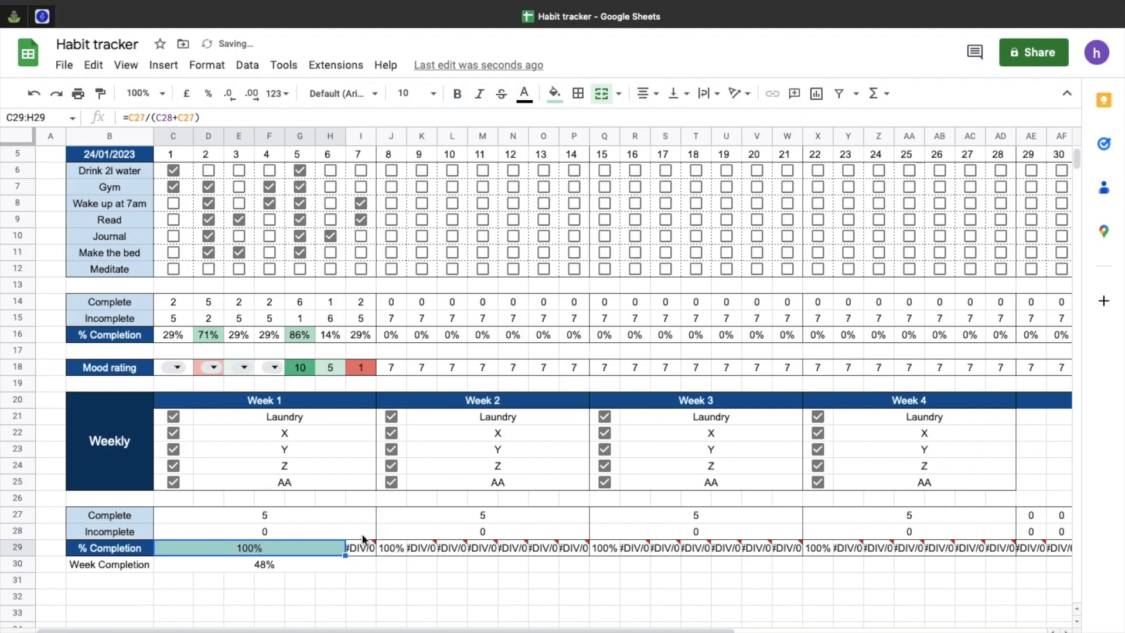
pyautogui.moveTo(333, 545); pyautogui.dragTo(357, 546)
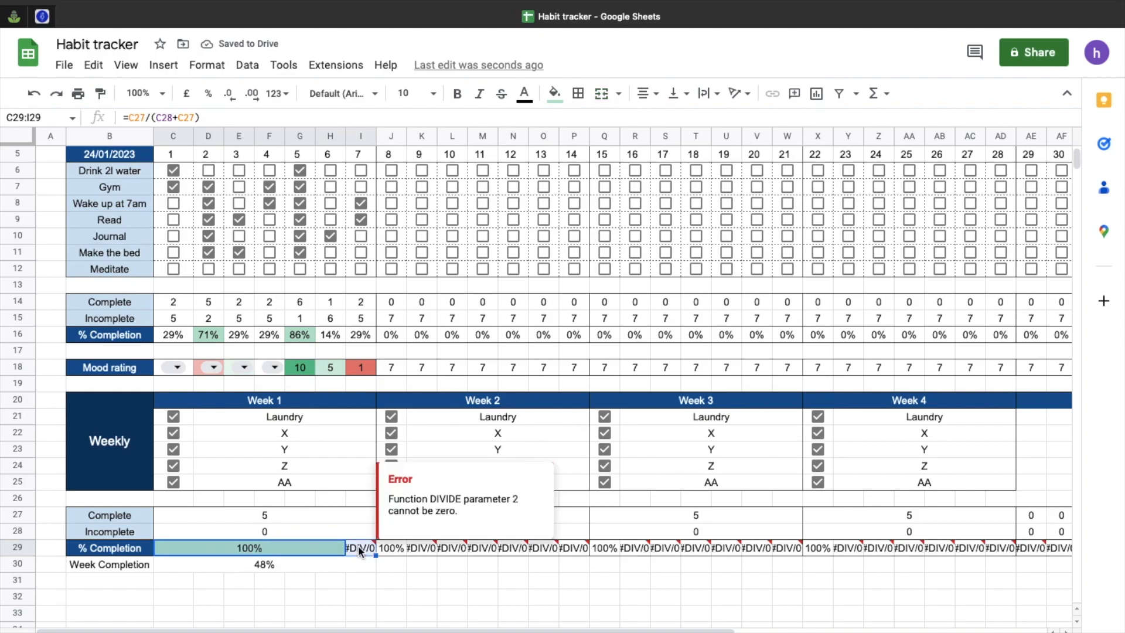
pyautogui.click(602, 94)
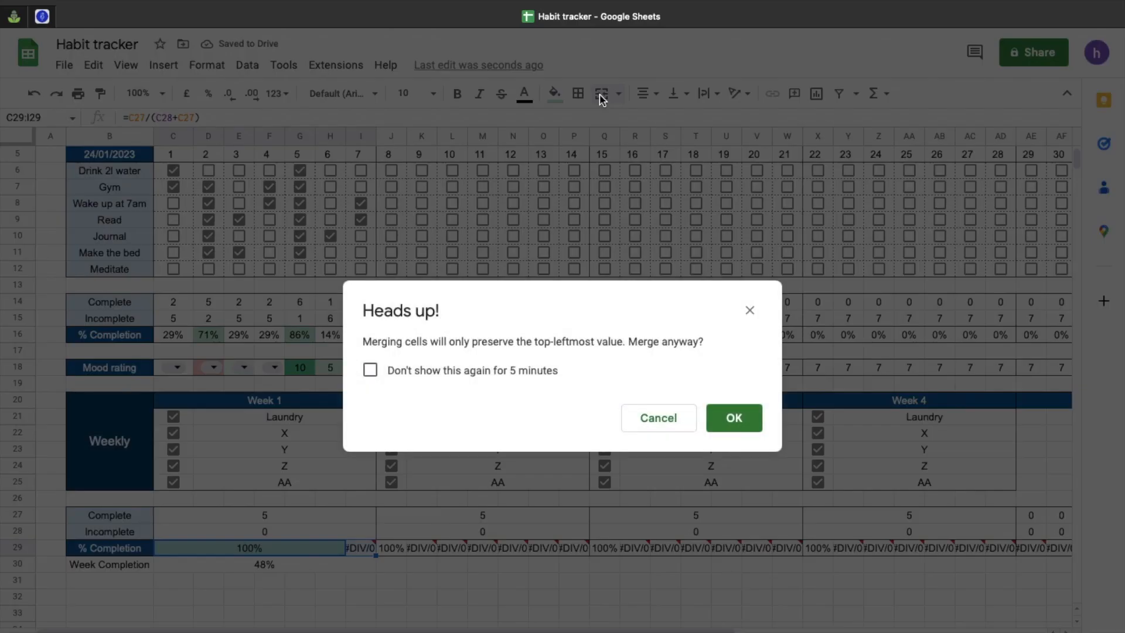
pyautogui.click(732, 418)
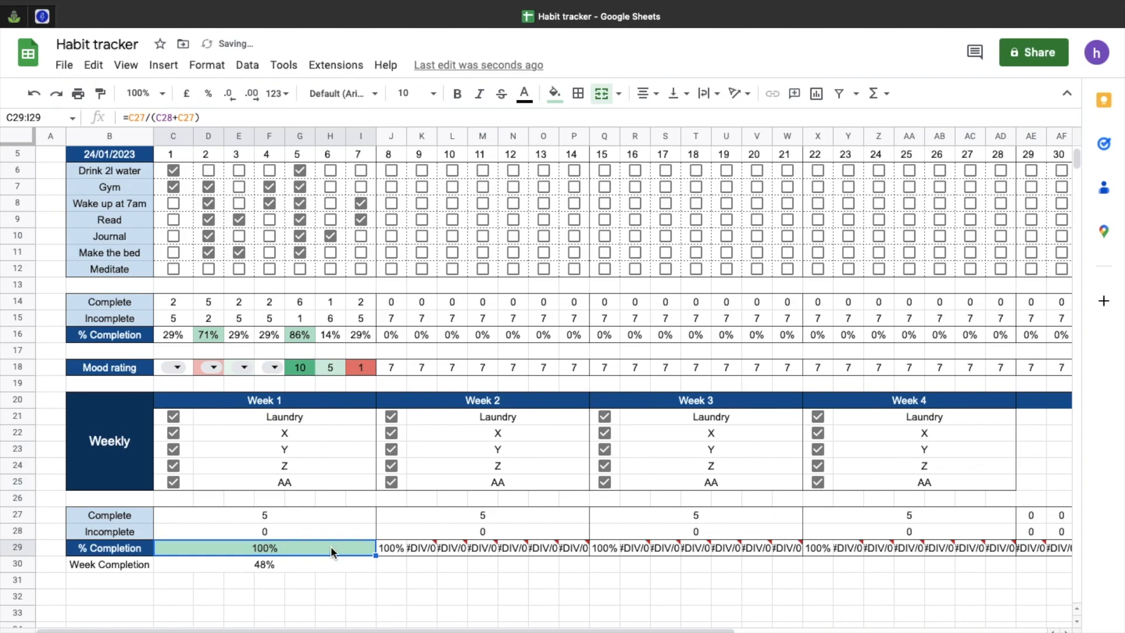
pyautogui.doubleClick(331, 546)
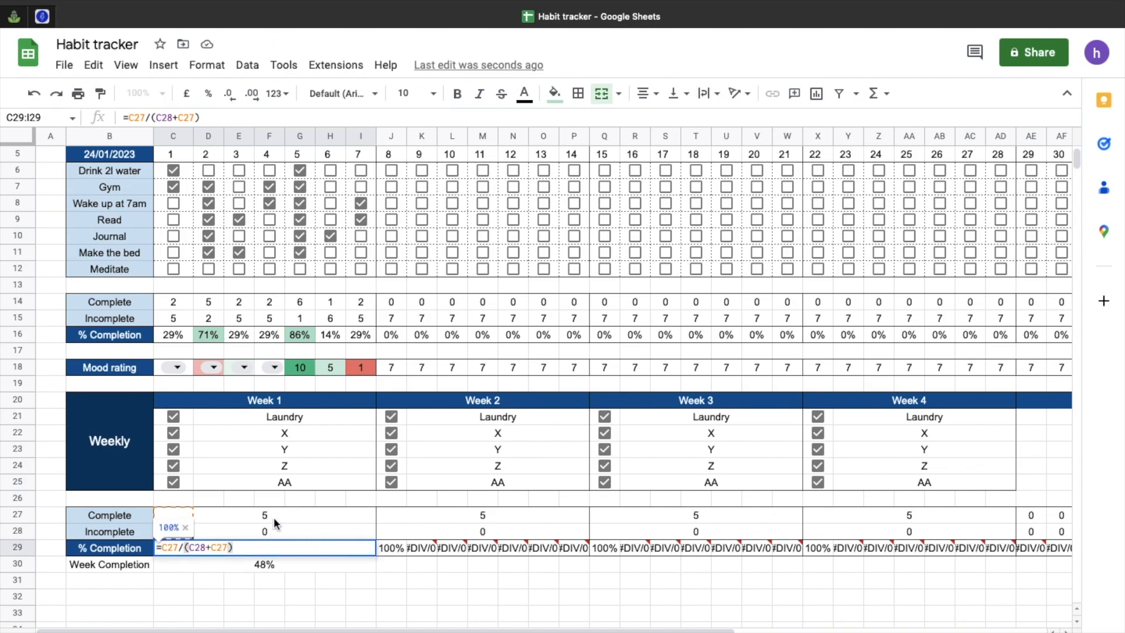
pyautogui.press('Return')
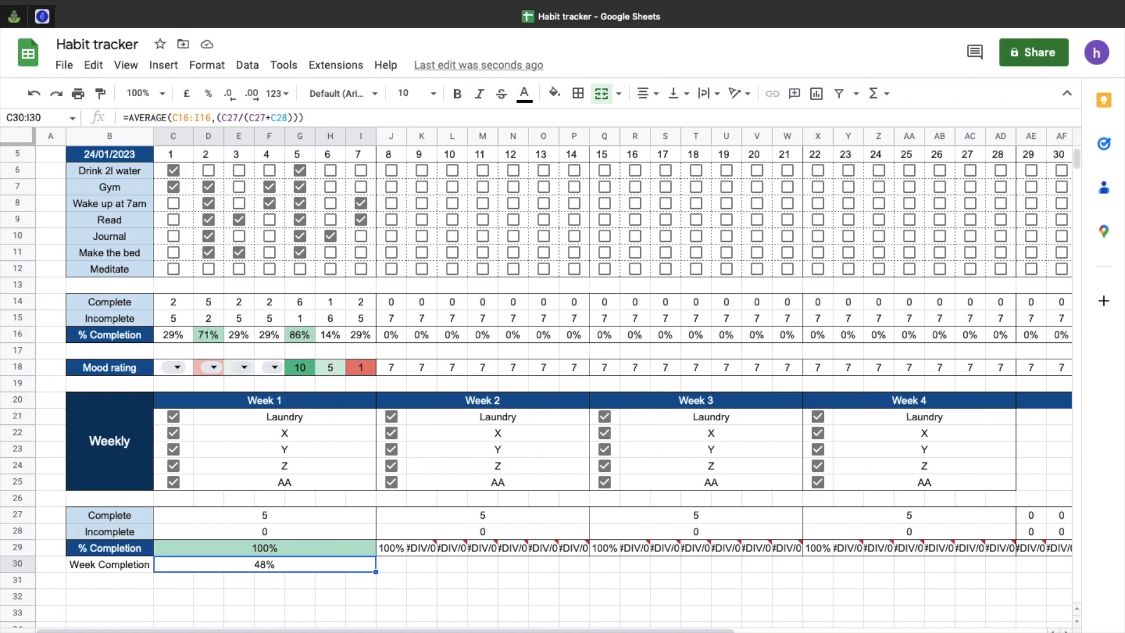
# Step: Merge C31:I31 below Week Completion and enter =AVERAGE(C16:I16,C29) in it as a comparison formula
pyautogui.moveTo(181, 584); pyautogui.dragTo(350, 581)
pyautogui.click(600, 94)
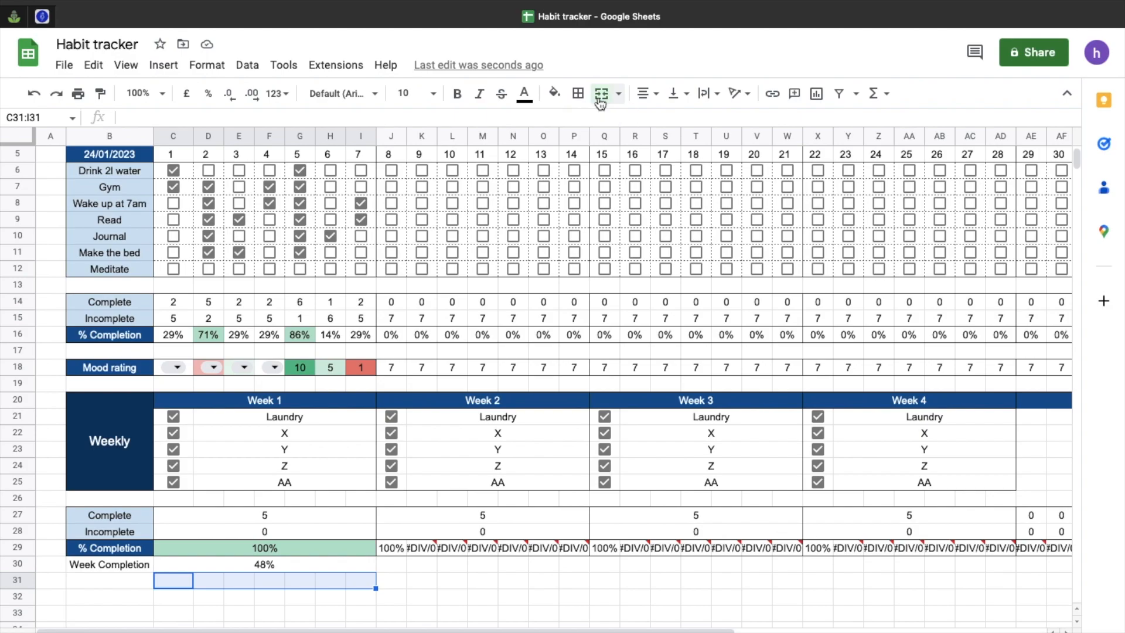
pyautogui.write('=aver')
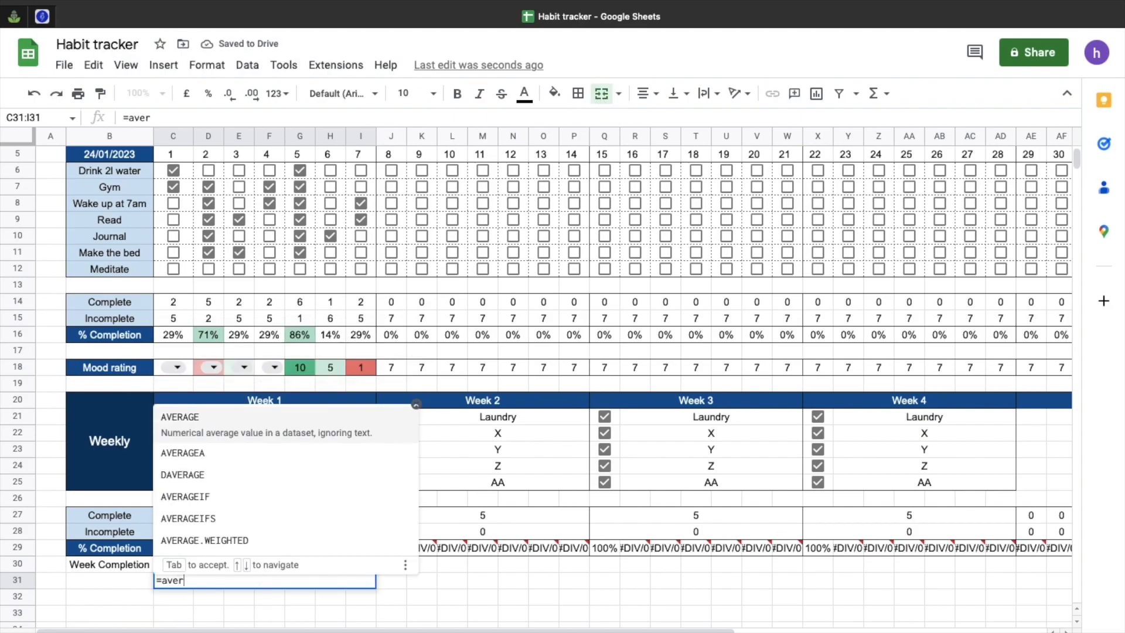
pyautogui.click(253, 429)
pyautogui.moveTo(173, 336); pyautogui.dragTo(352, 335)
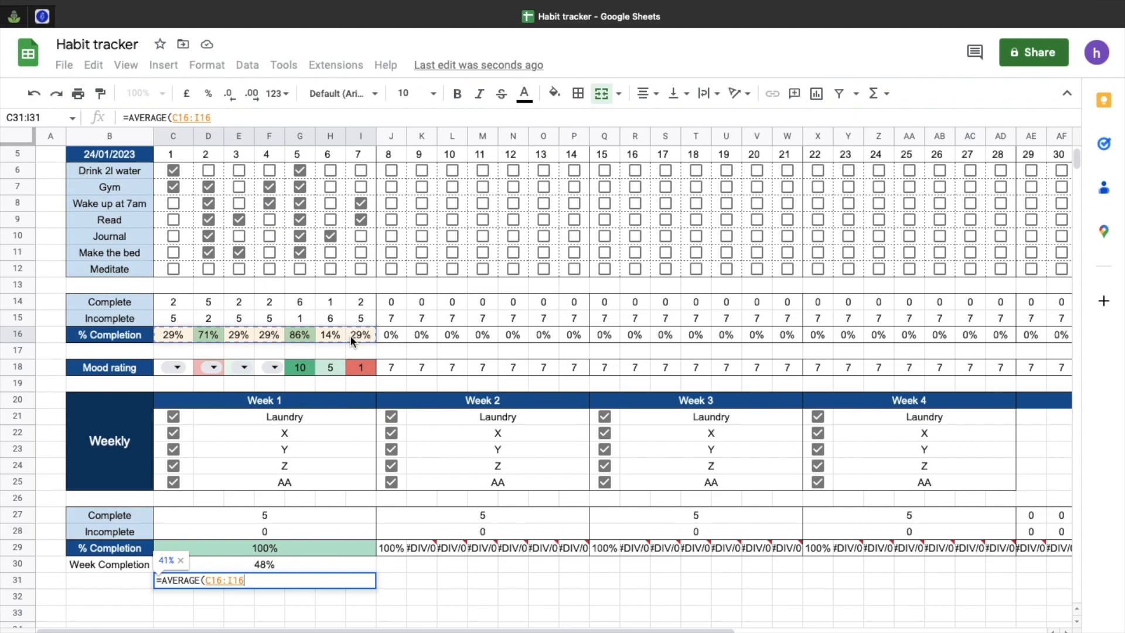
pyautogui.write(',')
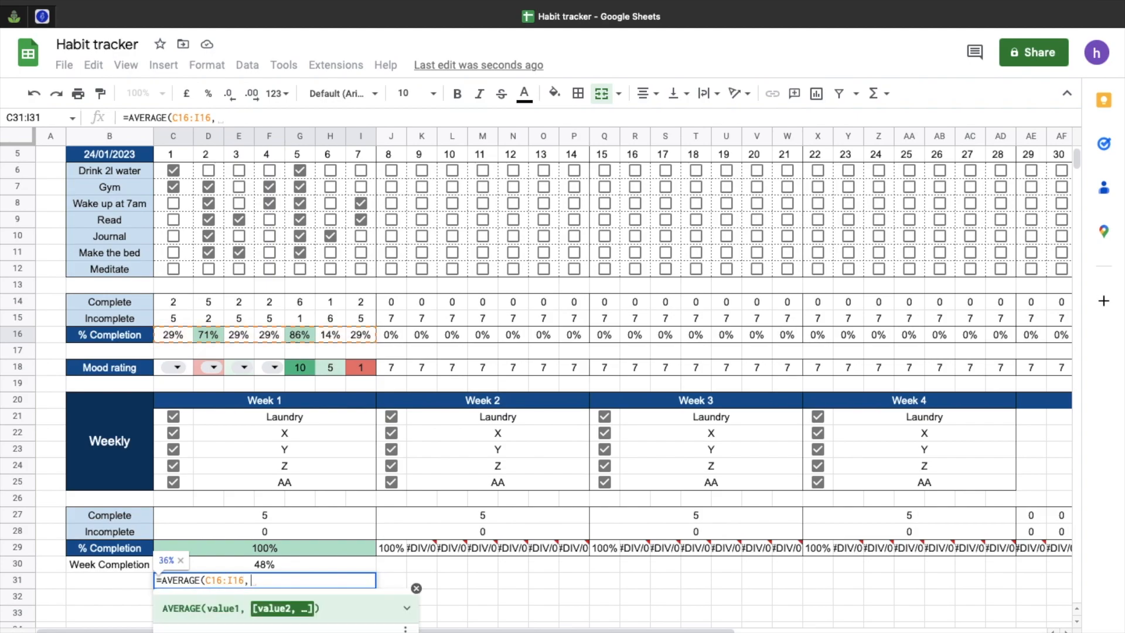
pyautogui.click(261, 550)
pyautogui.write(')')
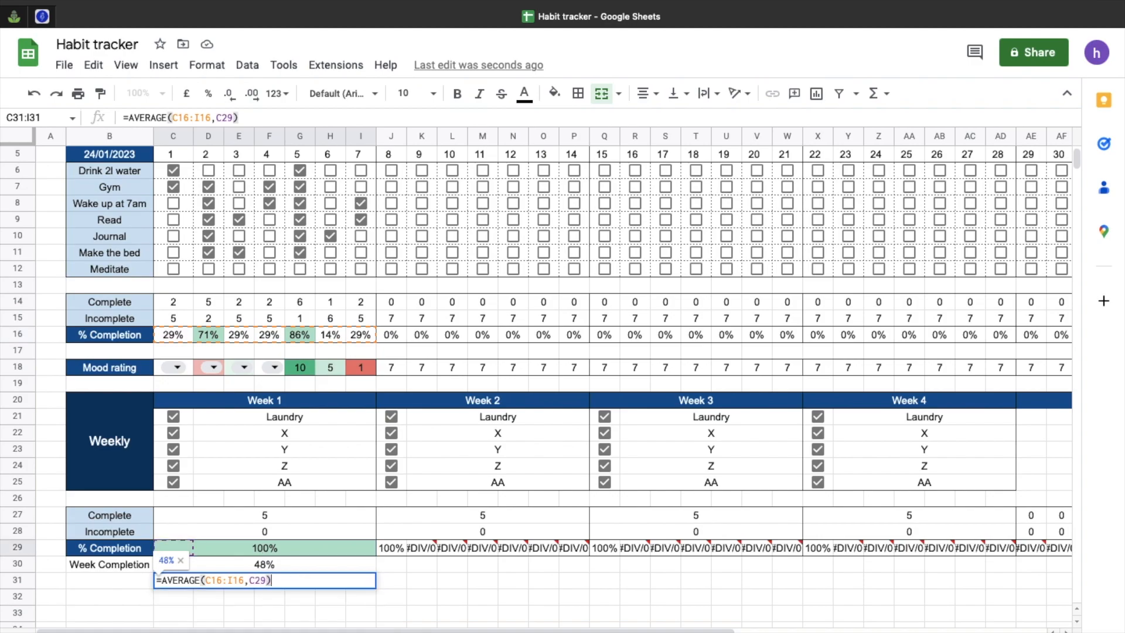
pyautogui.press('Return')
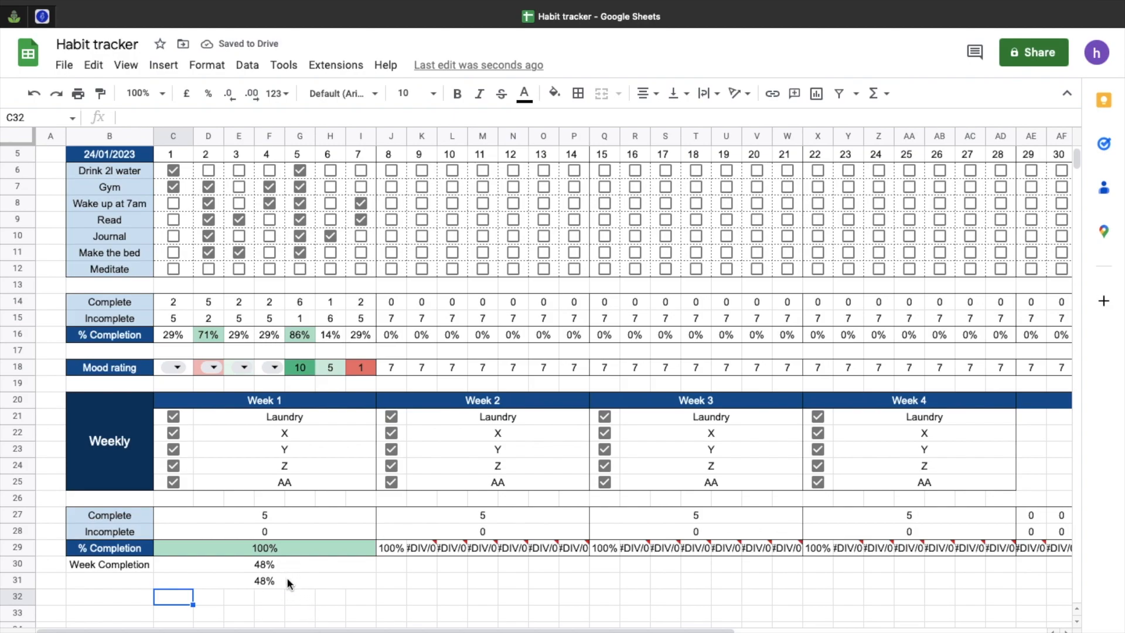
# Step: Uncheck Make the bed and Read for day 3, and toggle Read and Journal for day 2 off and on to test both averages
pyautogui.click(241, 251)
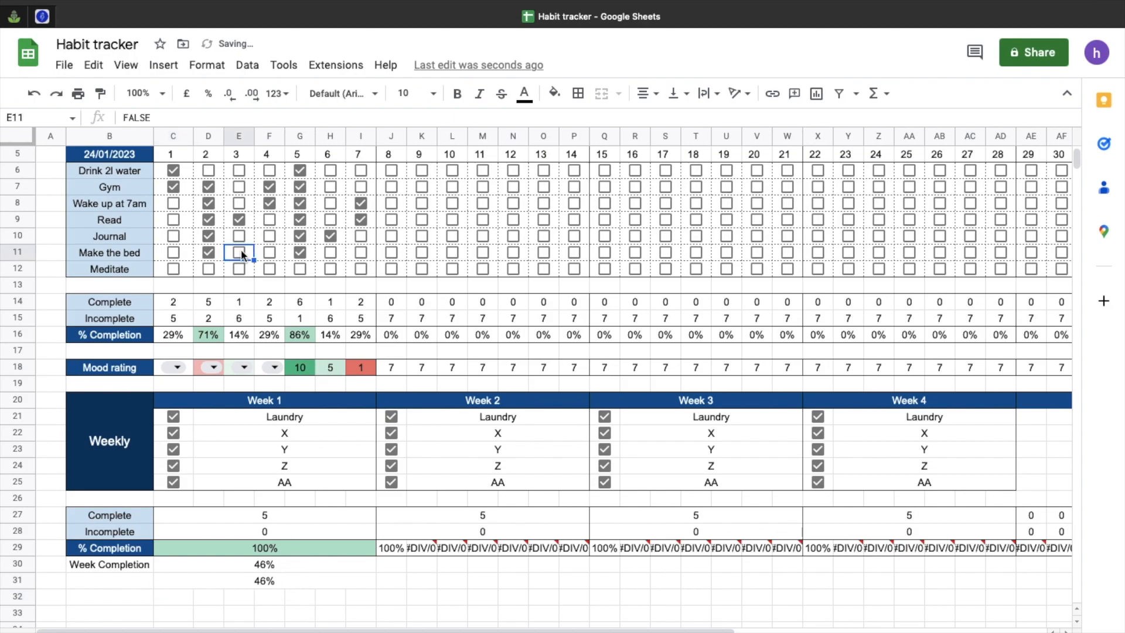
pyautogui.click(240, 219)
pyautogui.click(209, 219)
pyautogui.click(209, 237)
pyautogui.click(211, 222)
pyautogui.click(210, 236)
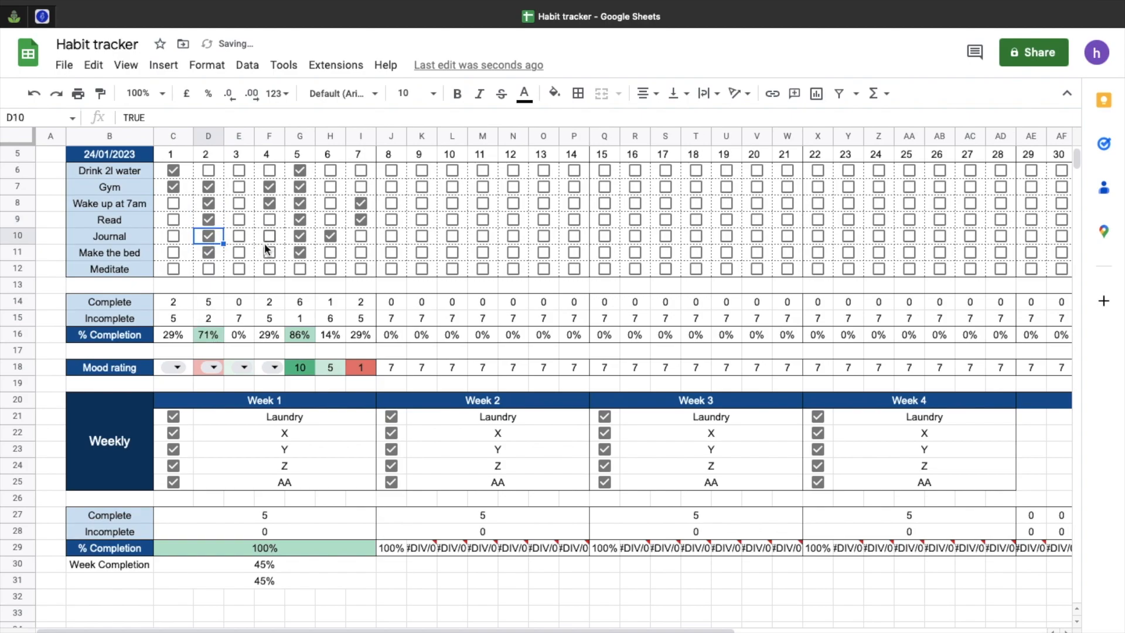
# Step: Delete the comparison AVERAGE formula from the merged cell C31:I31
pyautogui.click(281, 615)
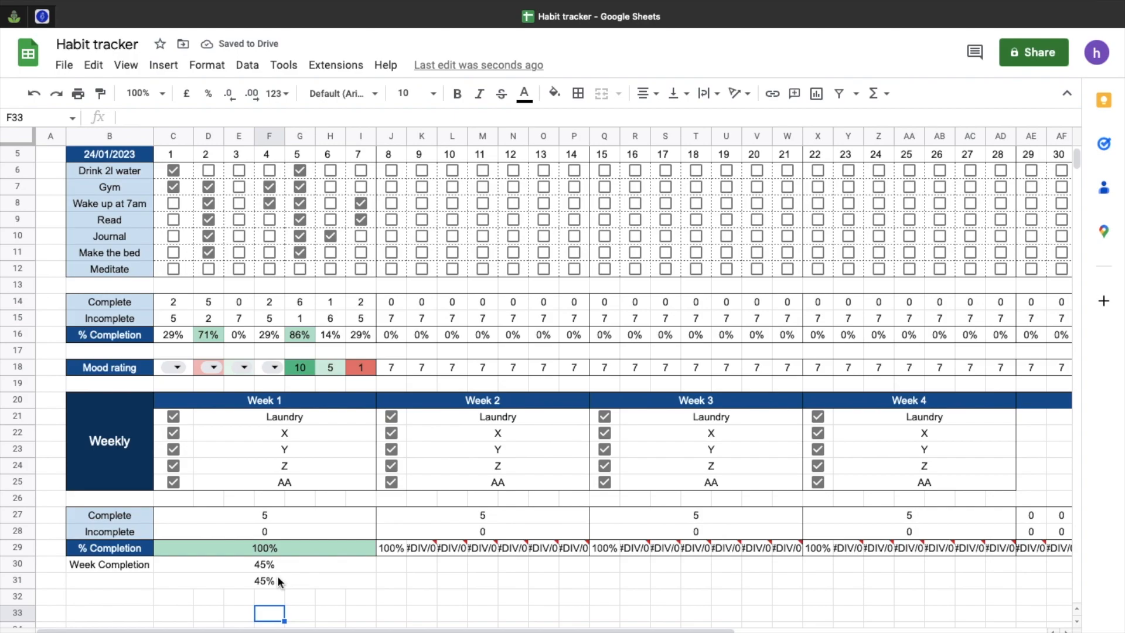
pyautogui.click(279, 581)
pyautogui.press('Delete')
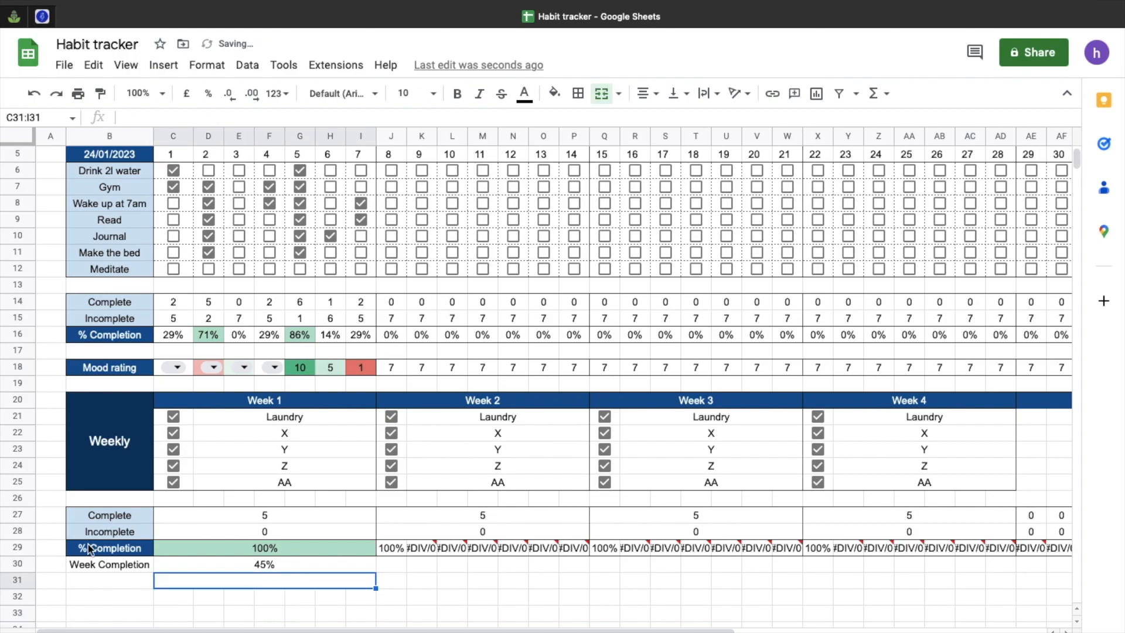
# Step: Try to delete the weekly % Completion row 29 and undo the deletion
pyautogui.rightClick(17, 547)
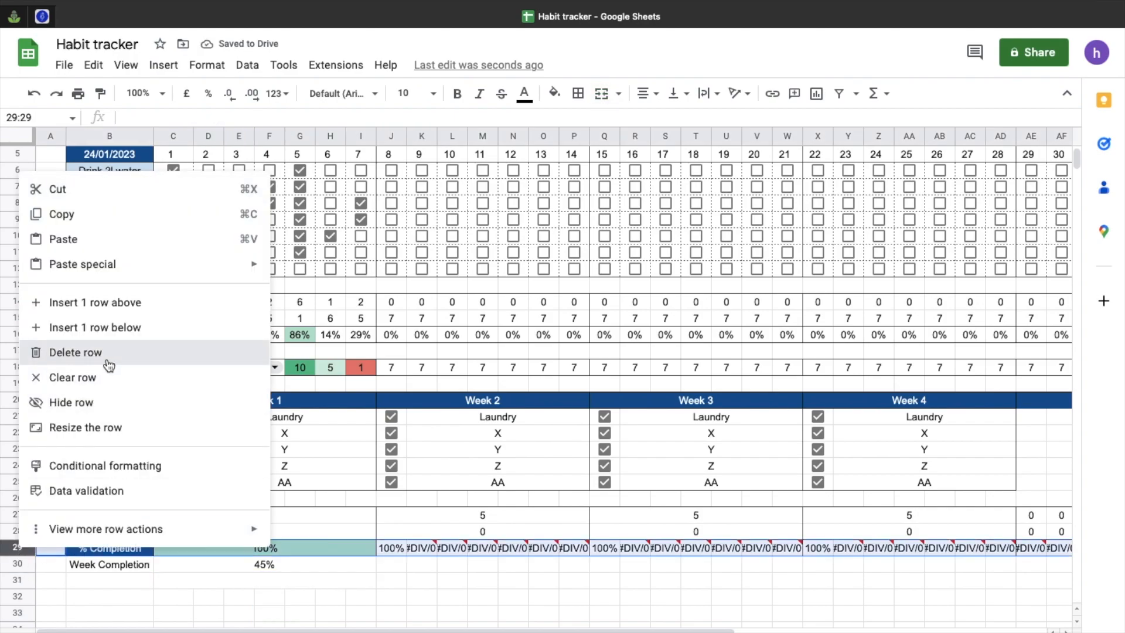
pyautogui.click(108, 354)
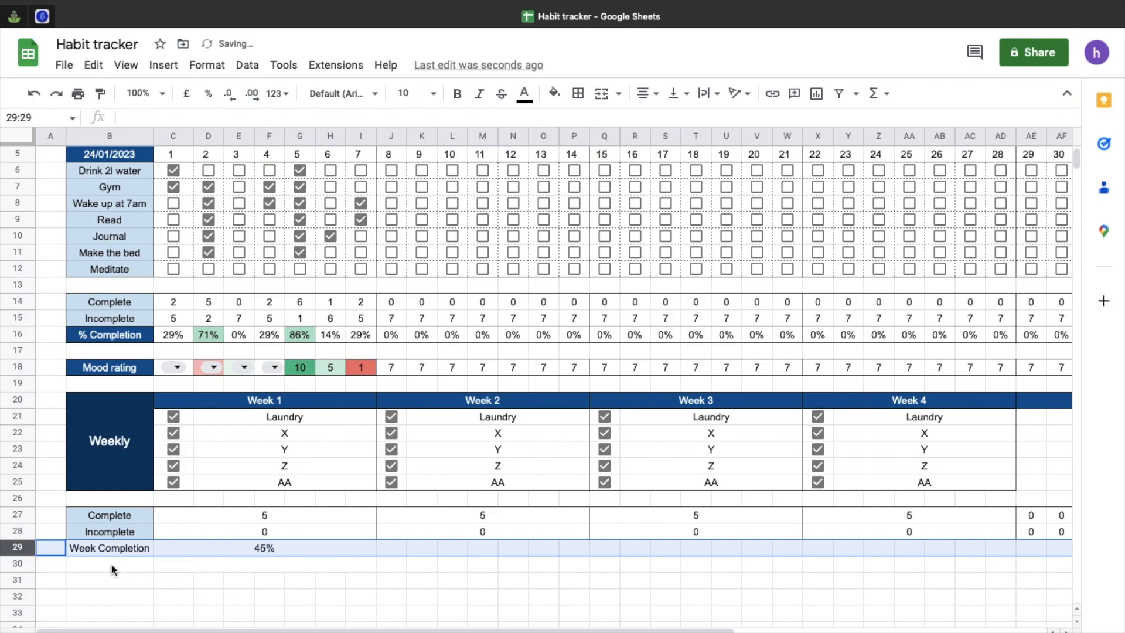
pyautogui.hotkey('ctrl', 'z')
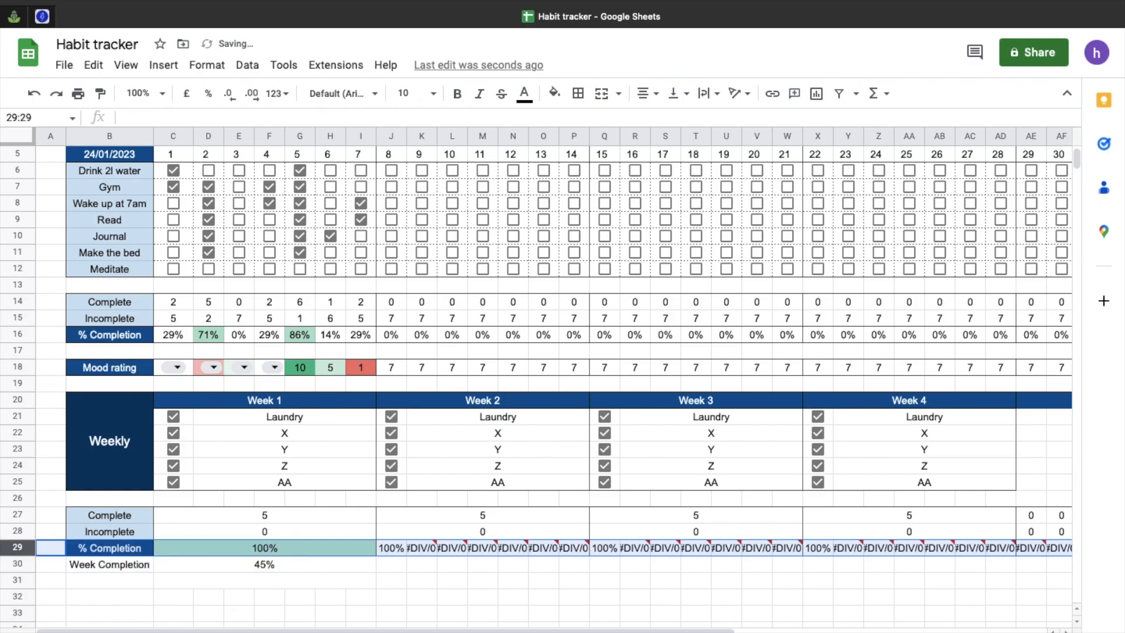
# Step: Clear all contents of the weekly % Completion row 29 while keeping the row in place
pyautogui.press('Delete')
pyautogui.click(293, 613)
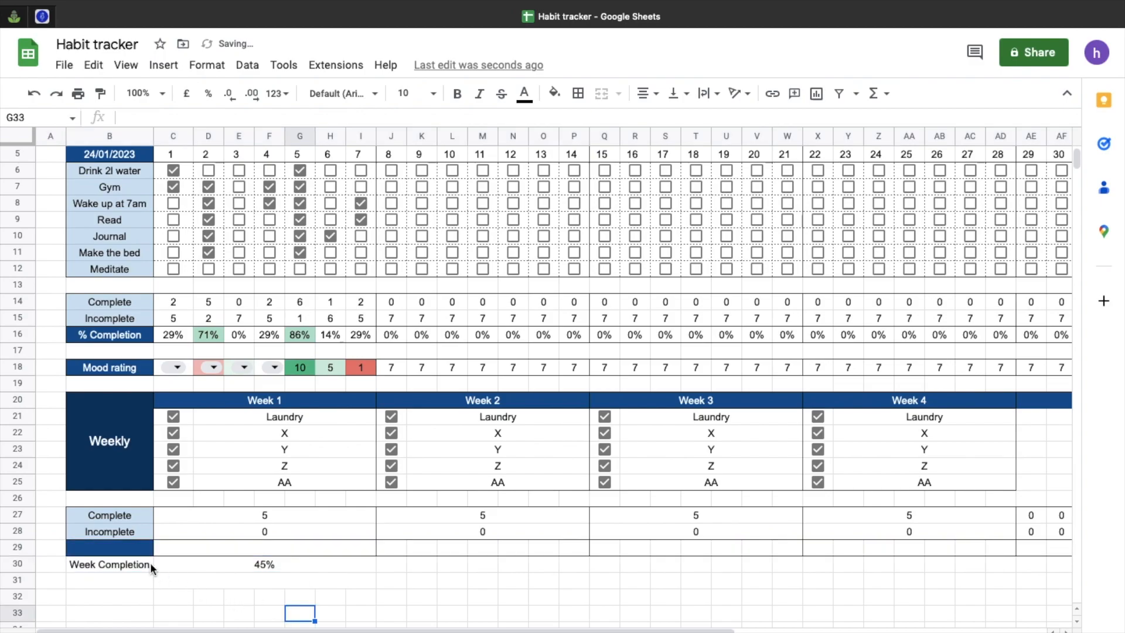
pyautogui.click(23, 548)
pyautogui.rightClick(23, 547)
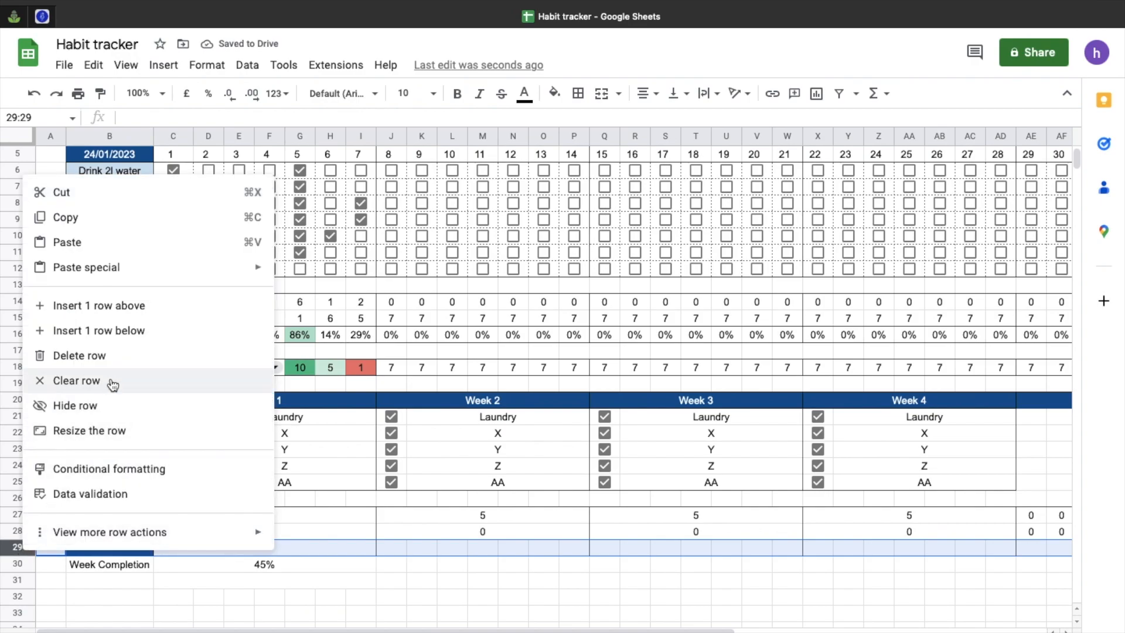
pyautogui.click(113, 382)
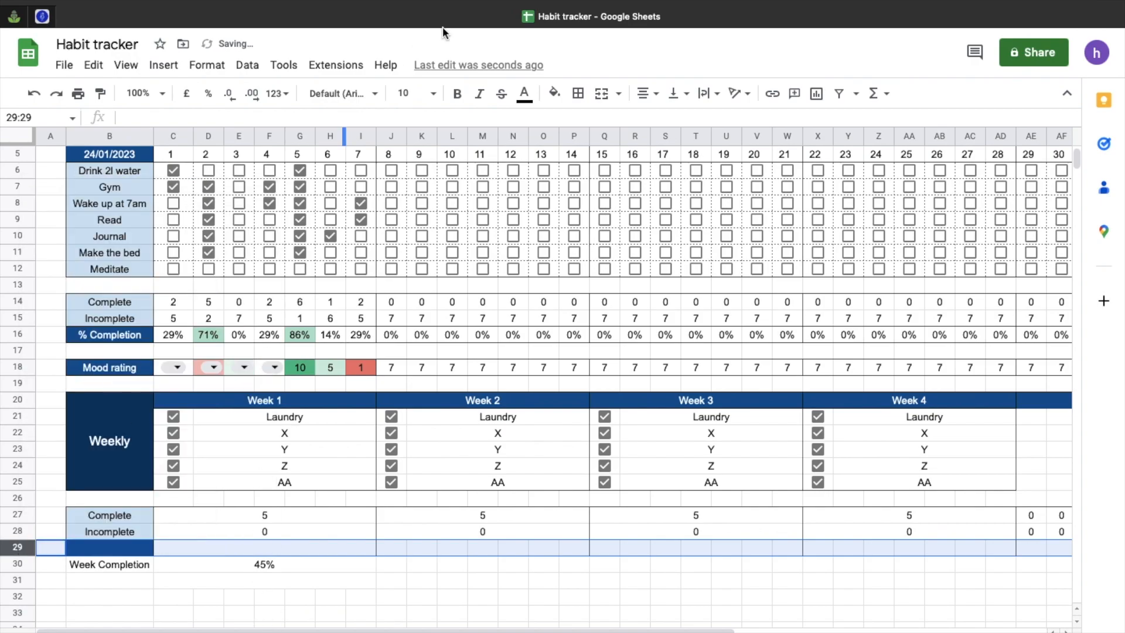
# Step: Remove all borders from row 29 and reset its fill colour
pyautogui.click(589, 98)
pyautogui.click(670, 150)
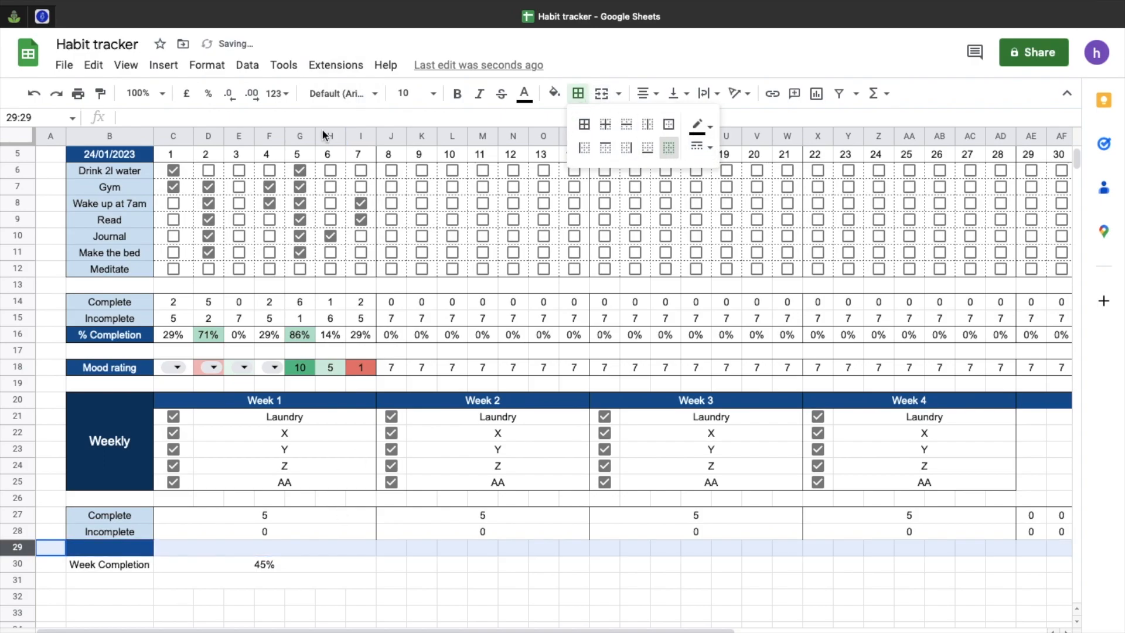
pyautogui.click(554, 93)
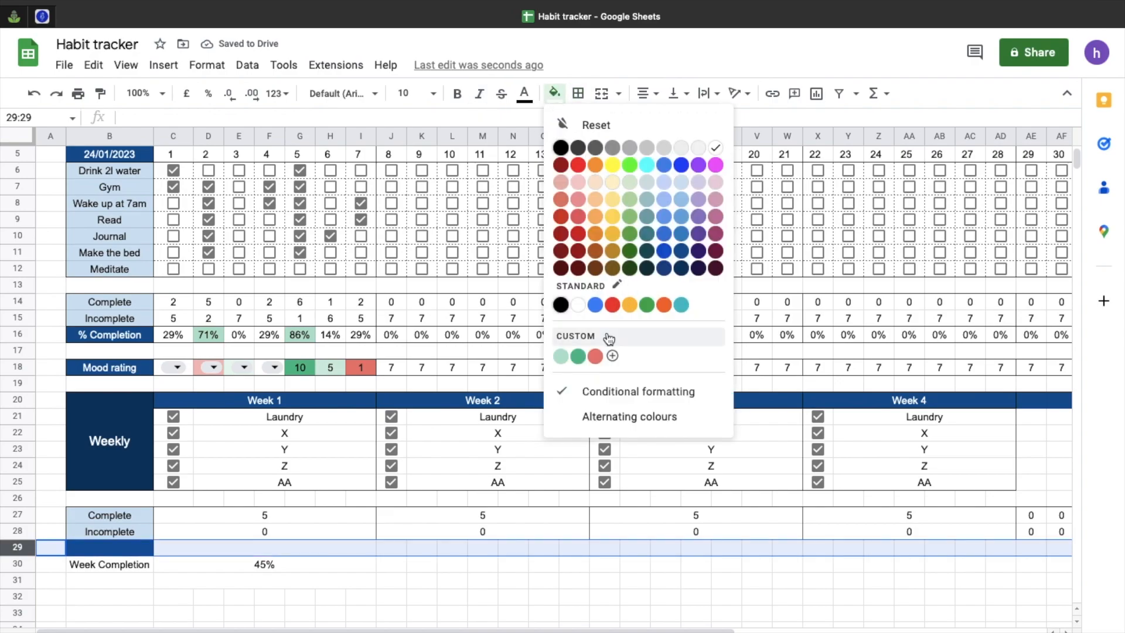
pyautogui.click(563, 124)
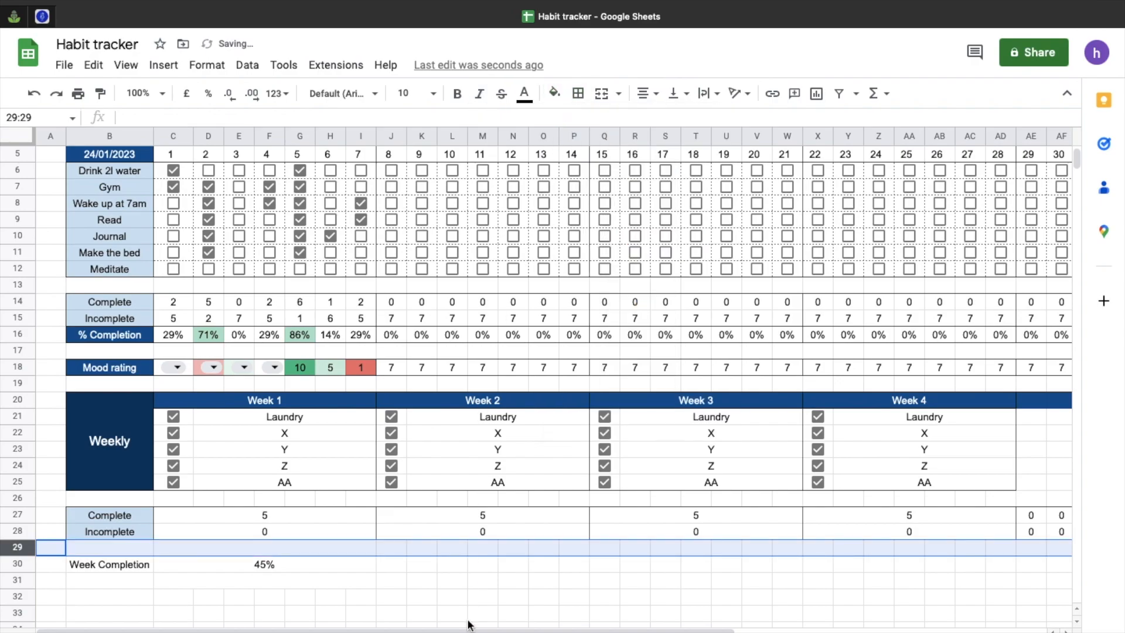
pyautogui.click(452, 581)
# Step: Add a bottom border to the weekly Complete and Incomplete block B27:AG28
pyautogui.click(132, 512)
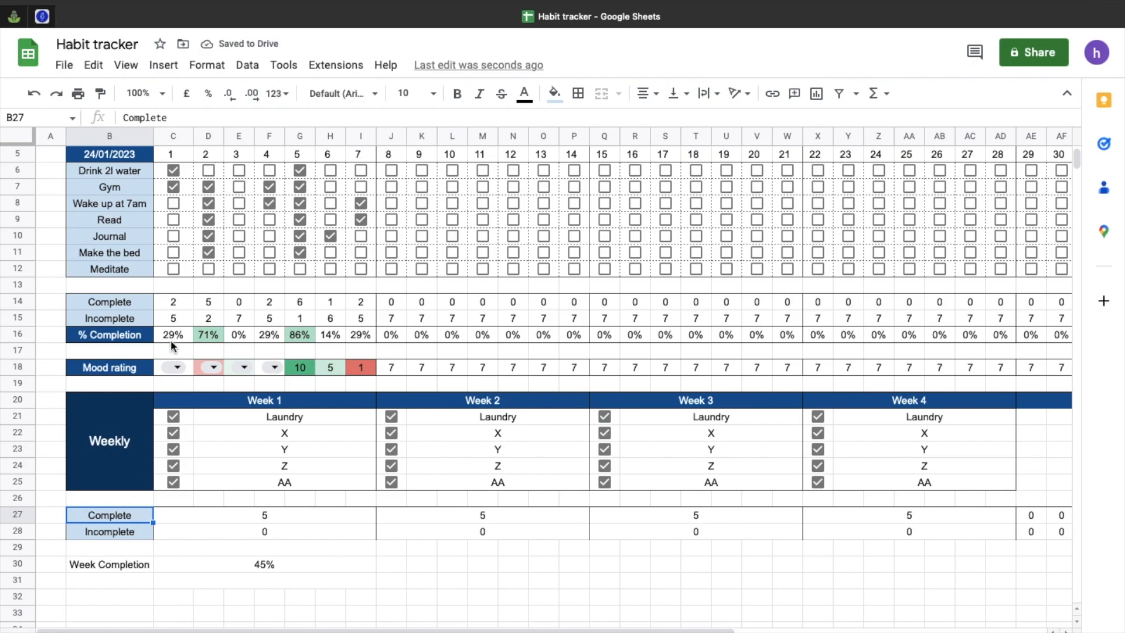
pyautogui.moveTo(129, 516); pyautogui.dragTo(981, 533)
pyautogui.click(577, 94)
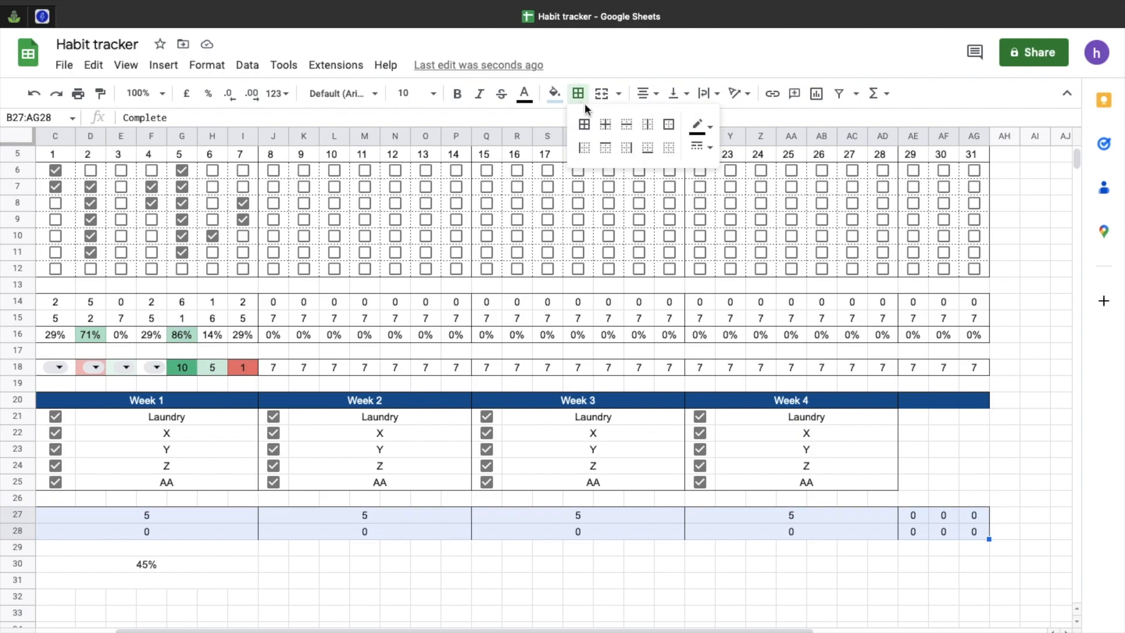
pyautogui.click(648, 147)
pyautogui.click(547, 531)
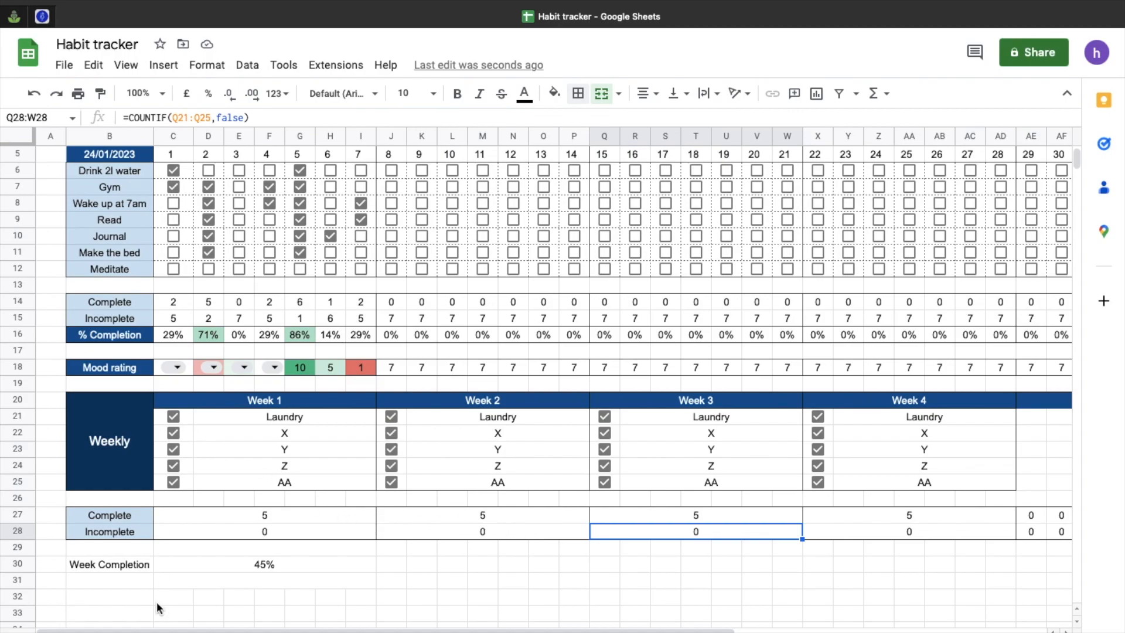
# Step: Label cell B31 "Mood rating" beneath Week Completion
pyautogui.click(118, 579)
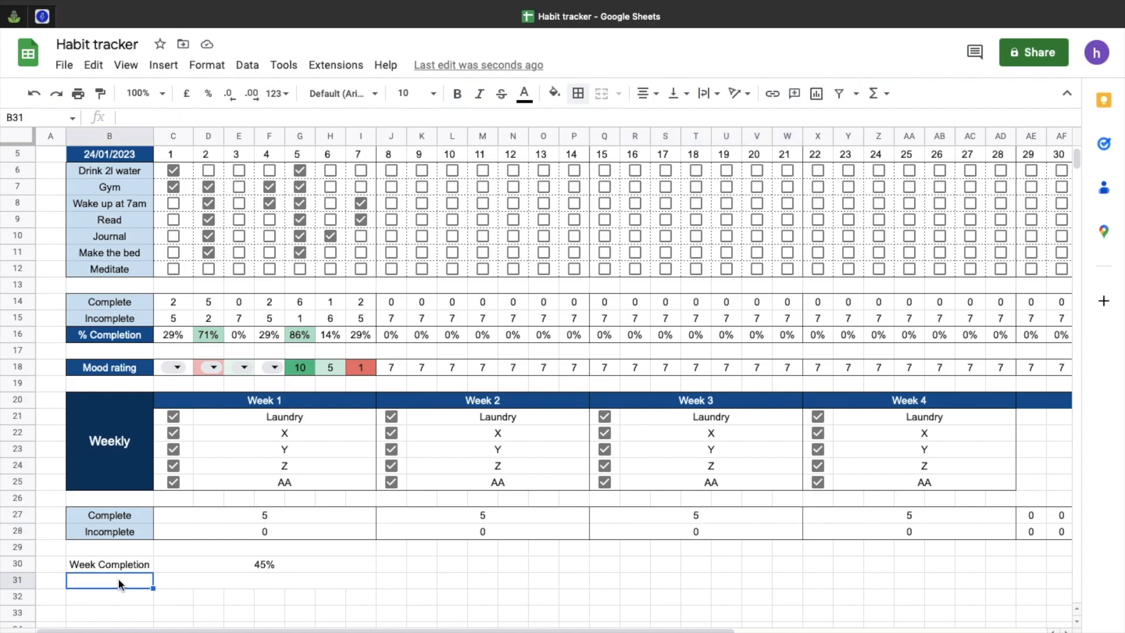
pyautogui.write('Mood rqting')
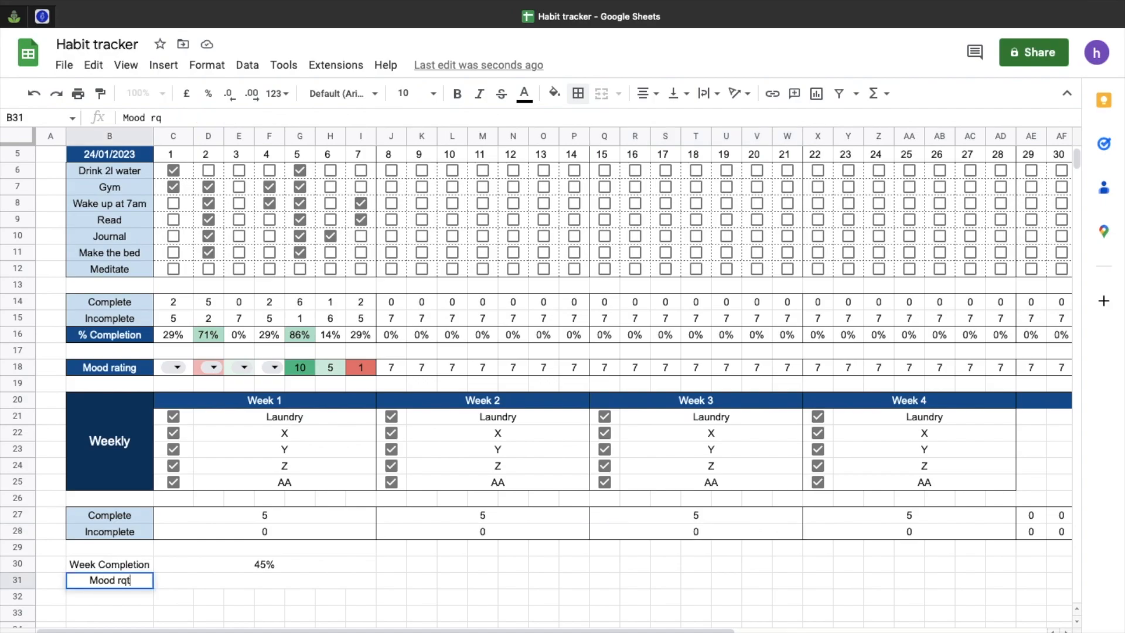
pyautogui.press('BackSpace')
pyautogui.press('BackSpace')
pyautogui.press('BackSpace')
pyautogui.press('BackSpace')
pyautogui.press('BackSpace')
pyautogui.write('ating')
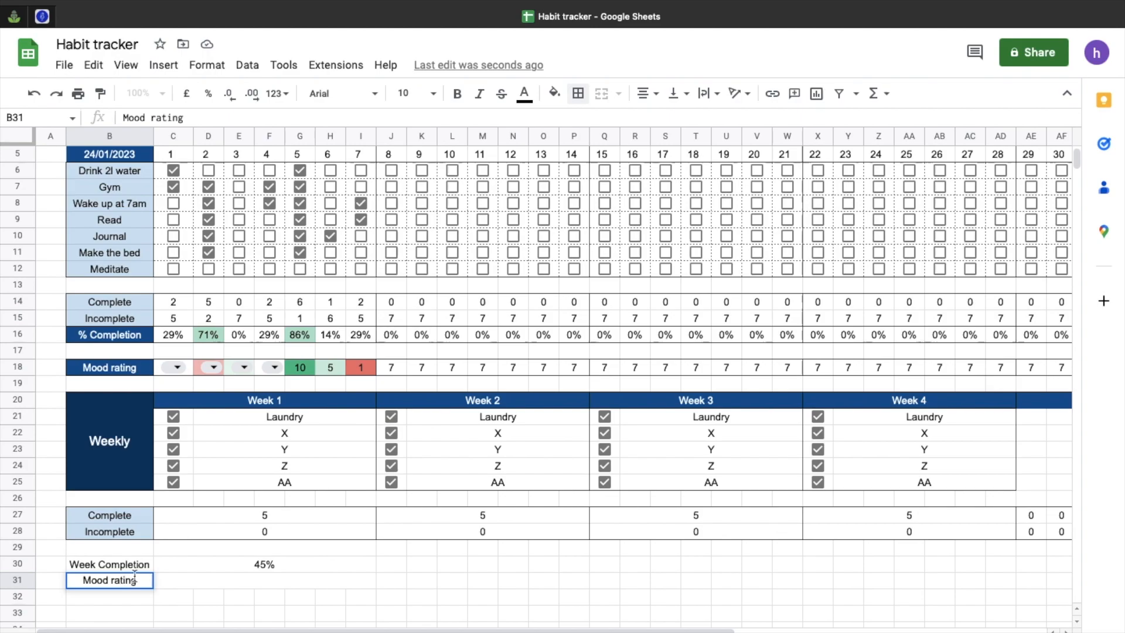
# Step: Calculate Week 1's average mood in the merged cell C31:I31 with the formula =AVERAGE(C18:I18)
pyautogui.click(194, 579)
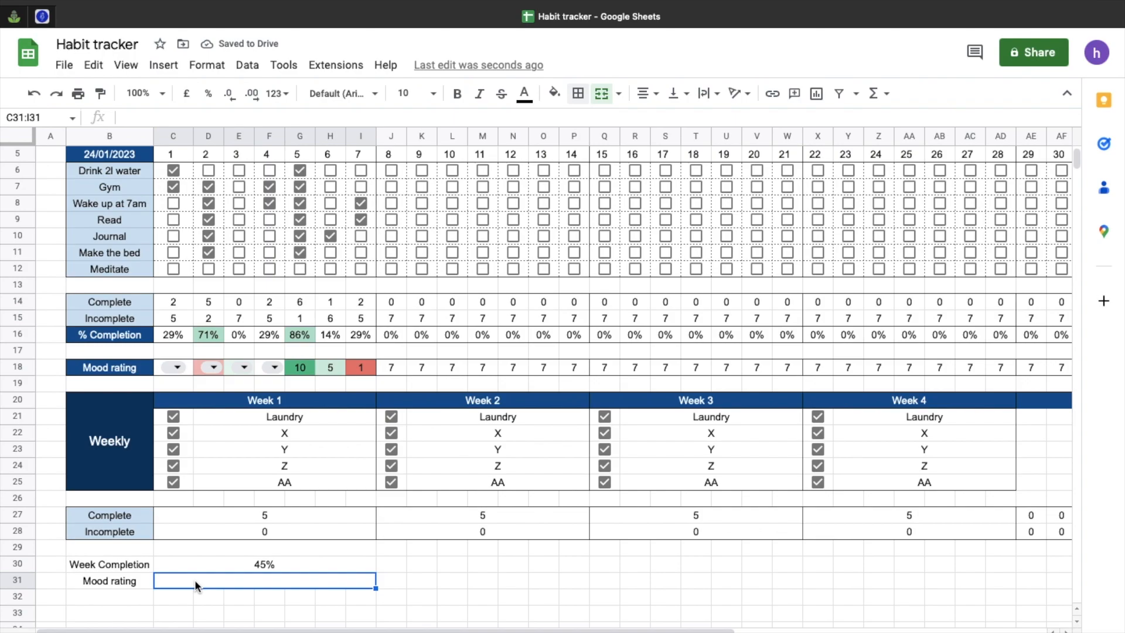
pyautogui.write('=avera')
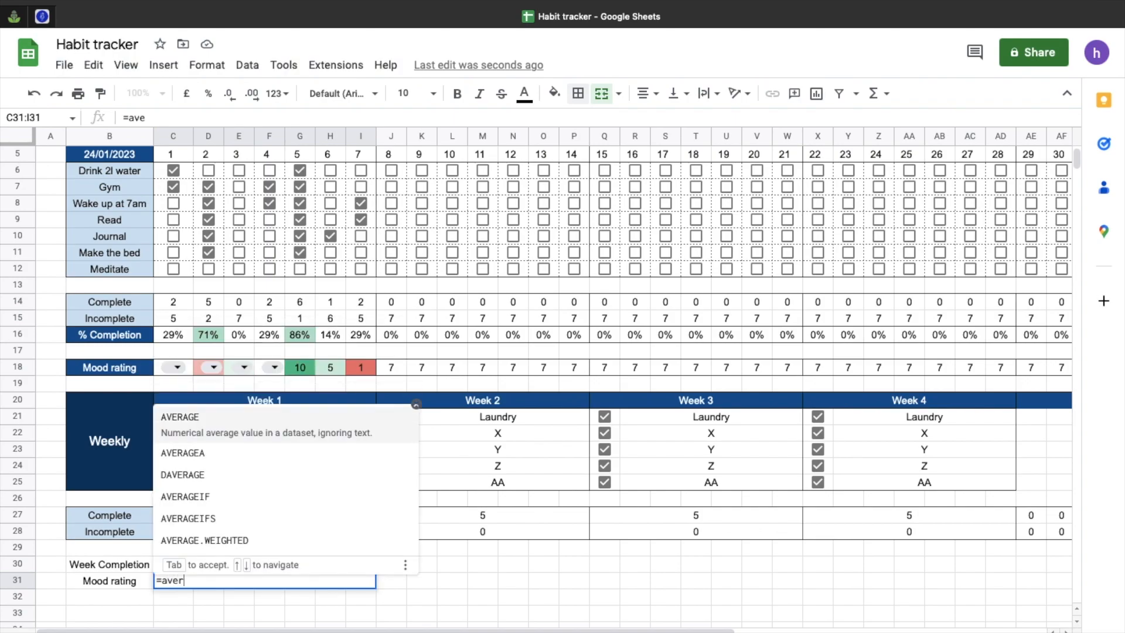
pyautogui.click(218, 429)
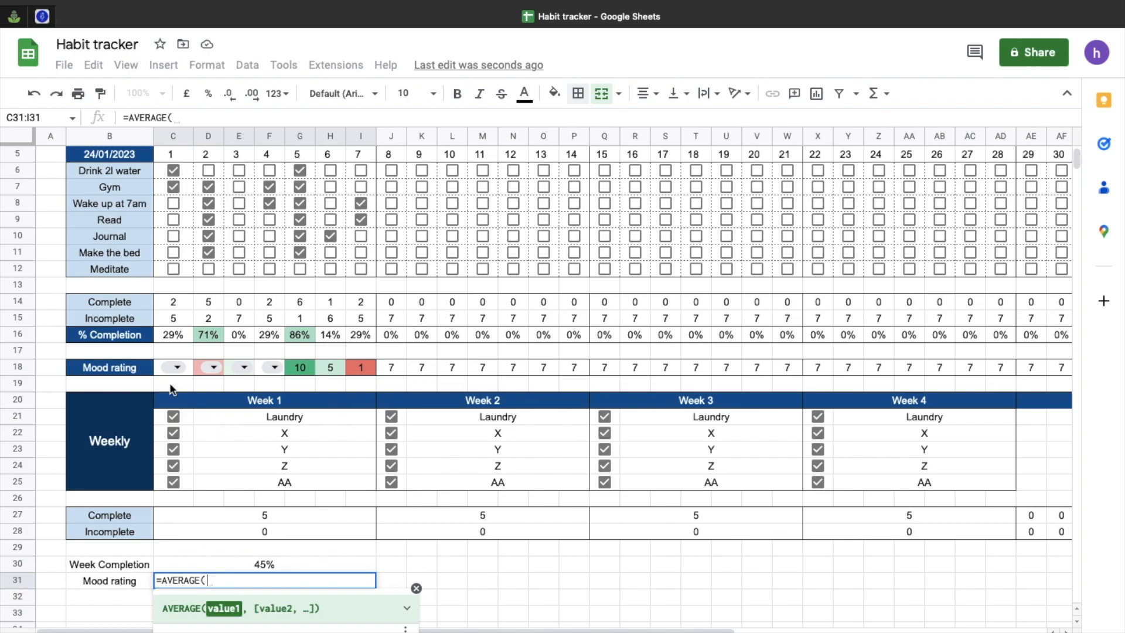
pyautogui.moveTo(161, 369); pyautogui.dragTo(361, 369)
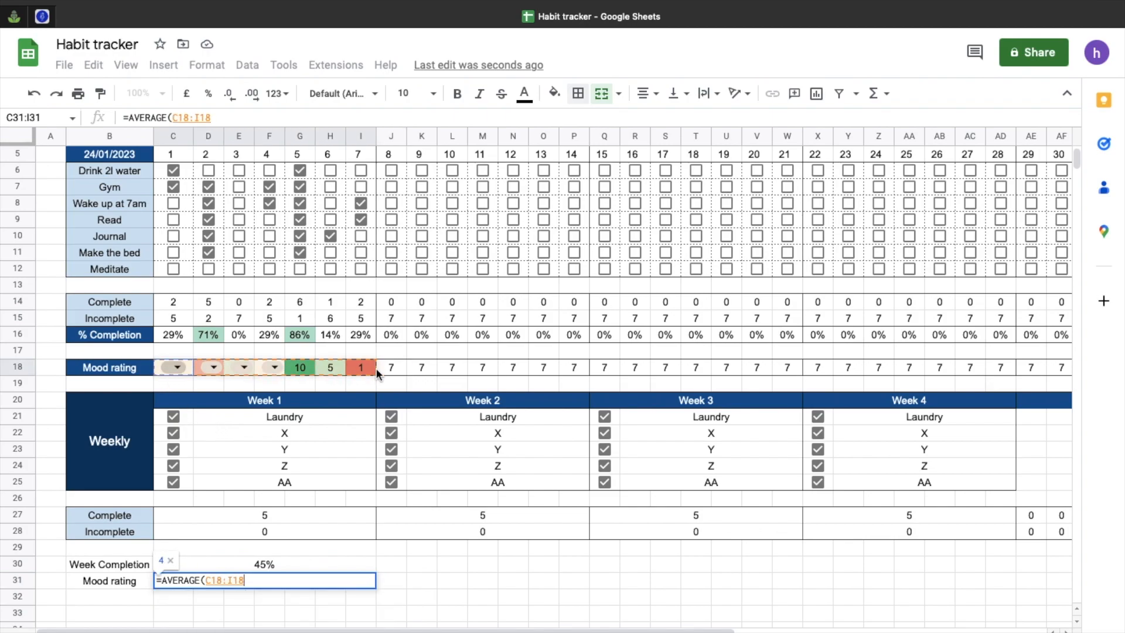
pyautogui.write('°')
pyautogui.press('BackSpace')
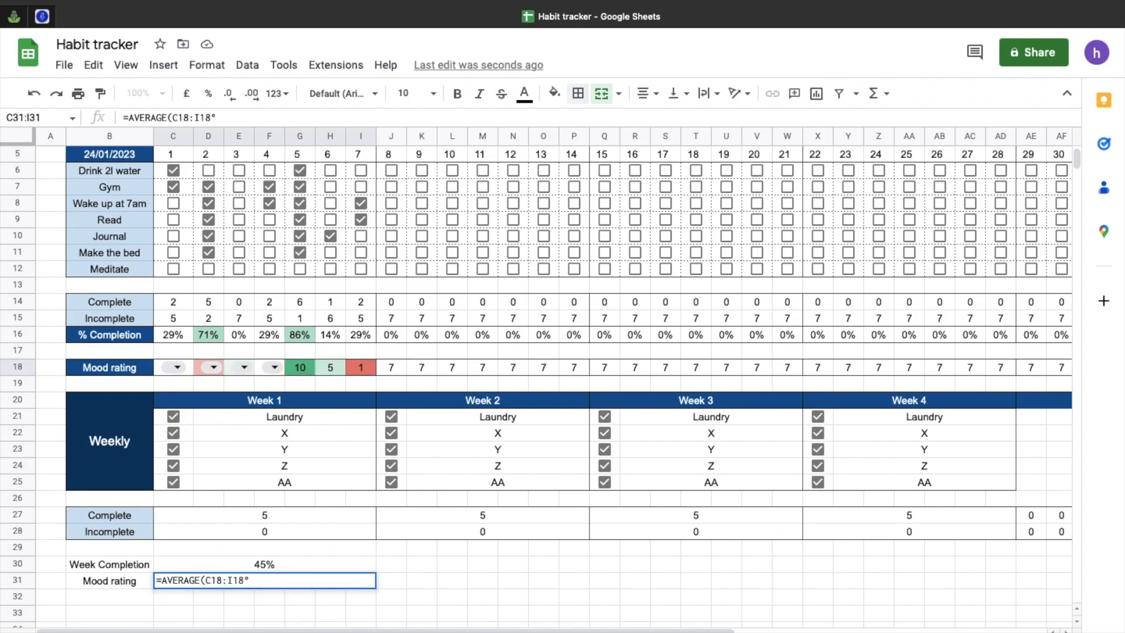
pyautogui.write(')')
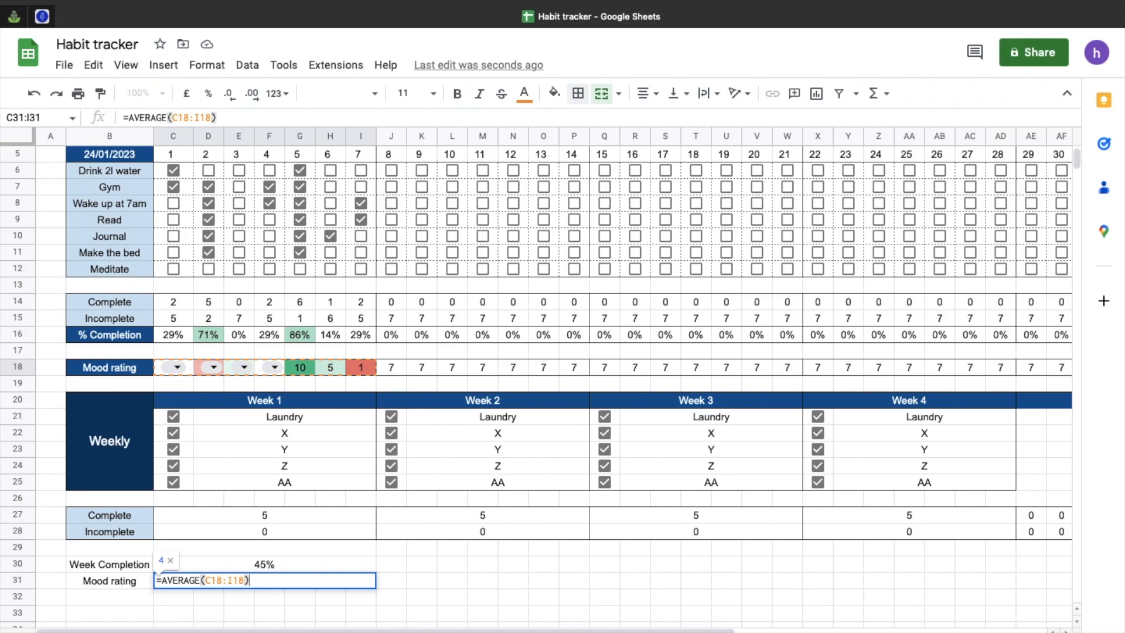
pyautogui.press('Return')
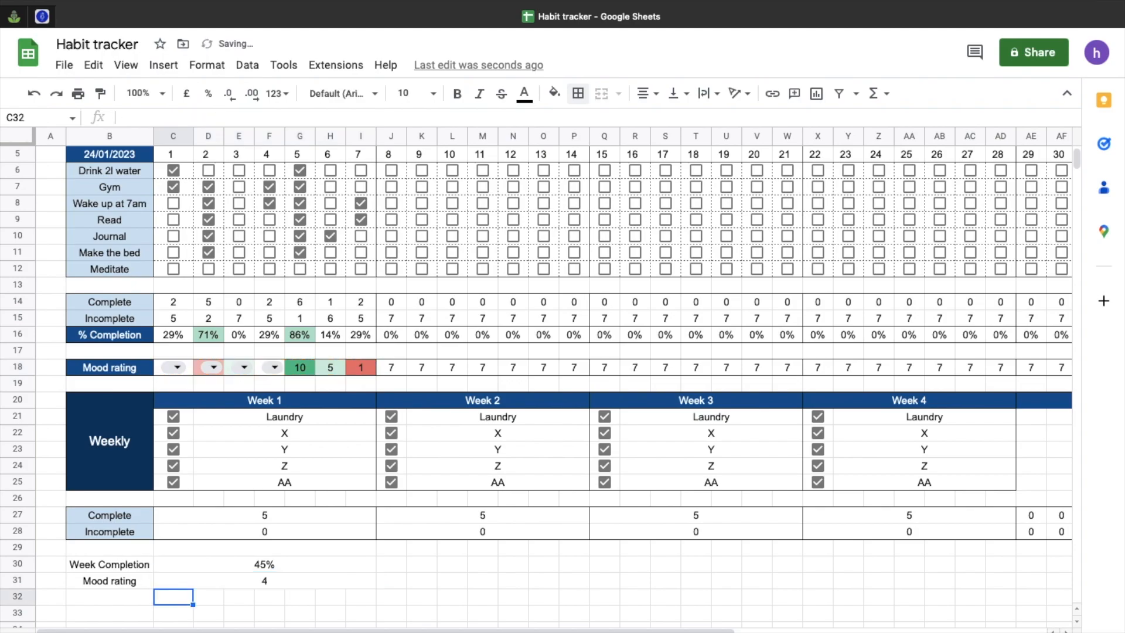
pyautogui.click(331, 578)
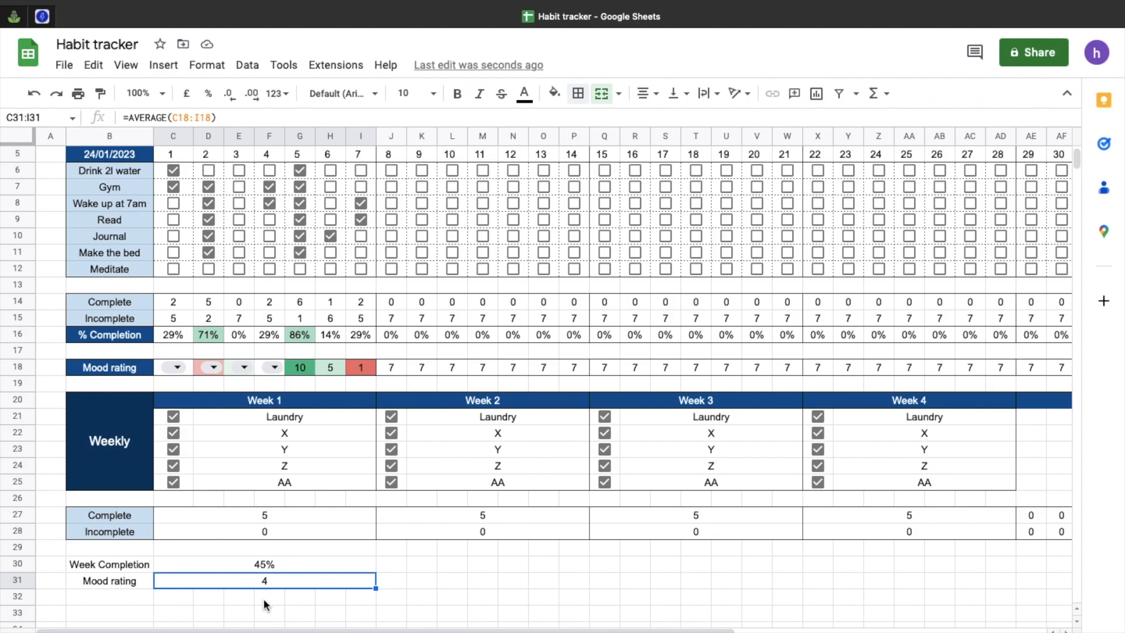
# Step: Copy the formatting of the daily Mood rating label B18 to the Week Completion and Mood rating labels in B30:B31
pyautogui.scroll(-2, 262, 599)
pyautogui.click(280, 546)
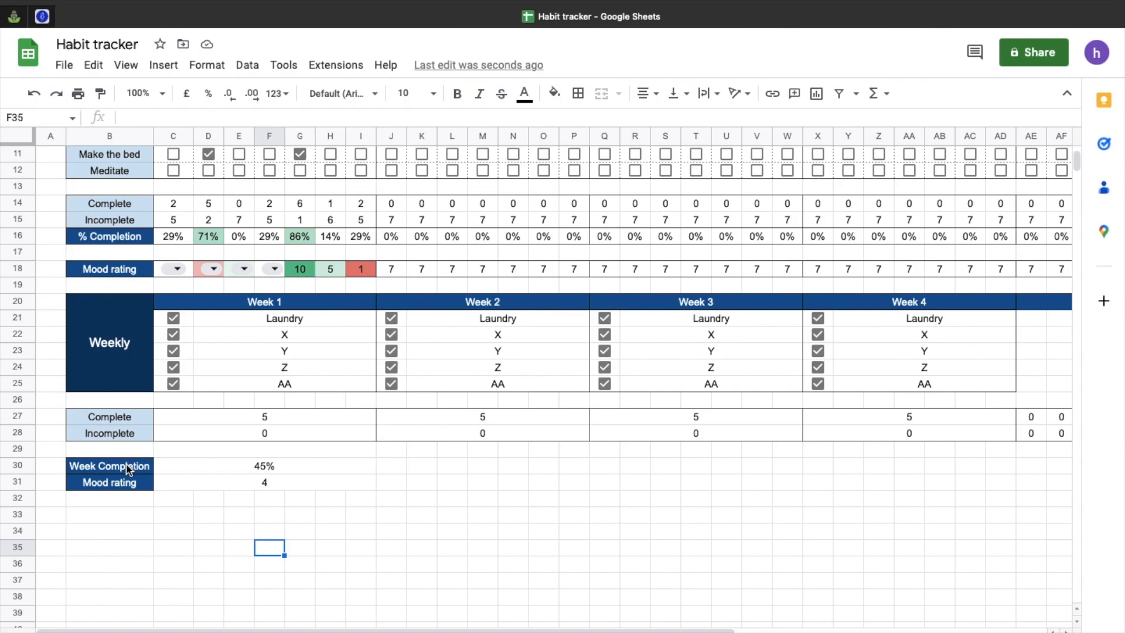
pyautogui.moveTo(128, 467); pyautogui.dragTo(128, 487)
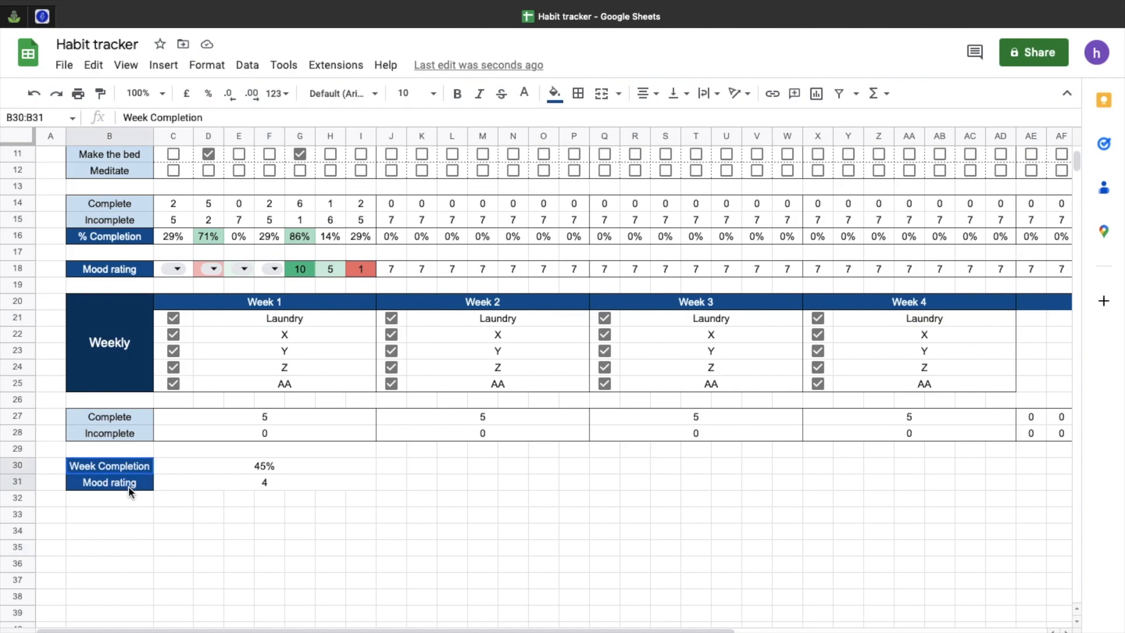
pyautogui.click(138, 269)
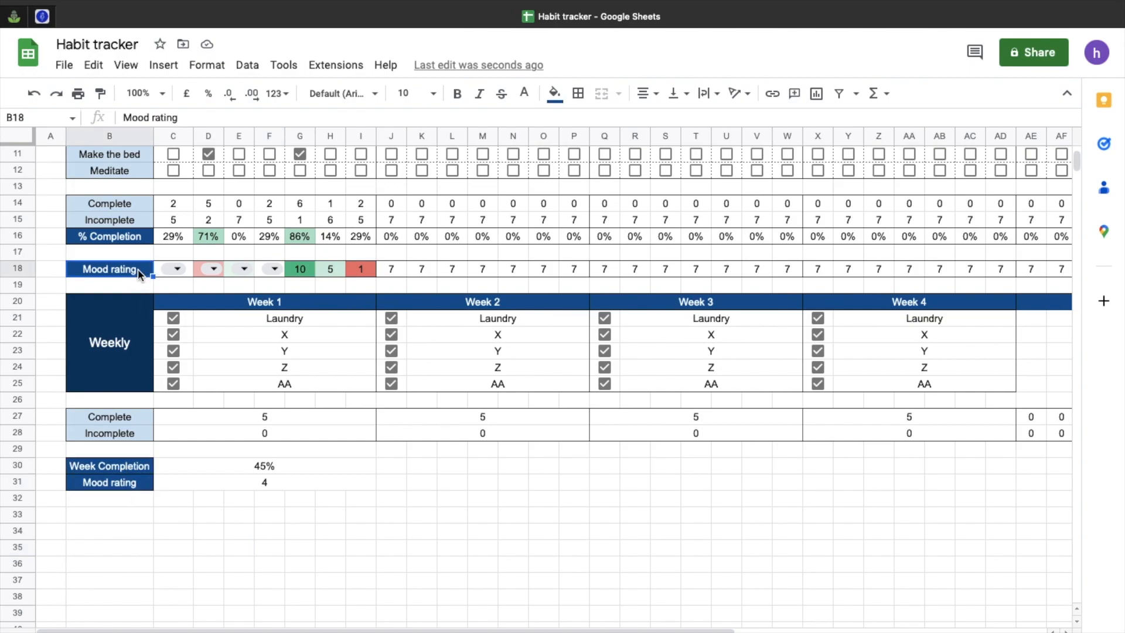
pyautogui.click(108, 101)
pyautogui.moveTo(125, 469); pyautogui.dragTo(119, 479)
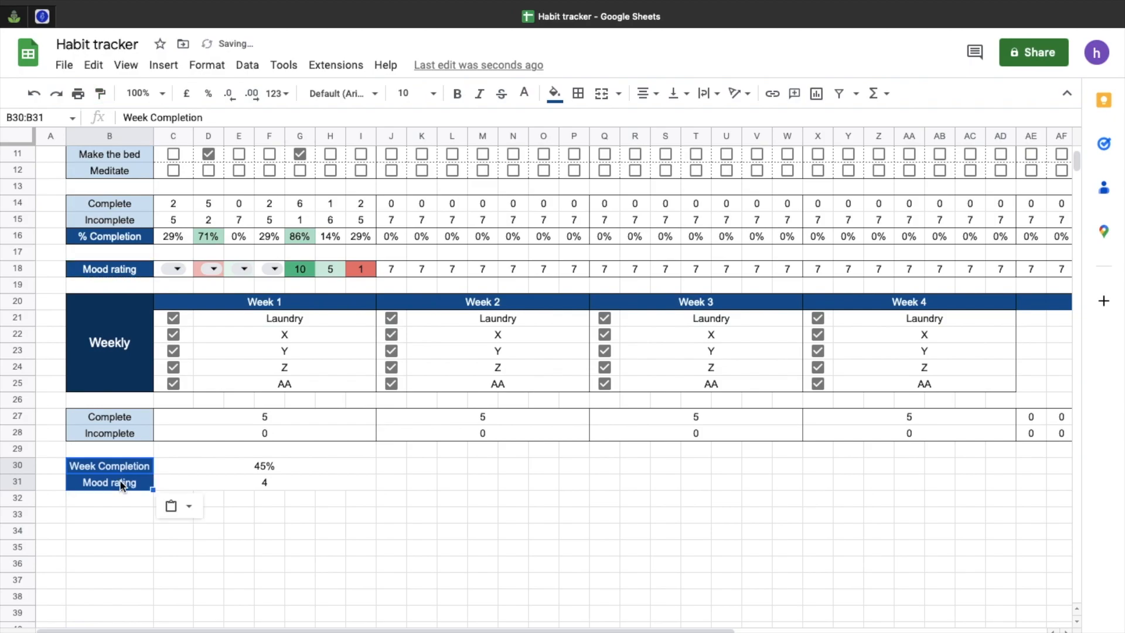
# Step: Apply all borders to the Week 1 Week Completion and Mood rating values in C30:I31
pyautogui.click(209, 476)
pyautogui.moveTo(238, 463); pyautogui.dragTo(238, 477)
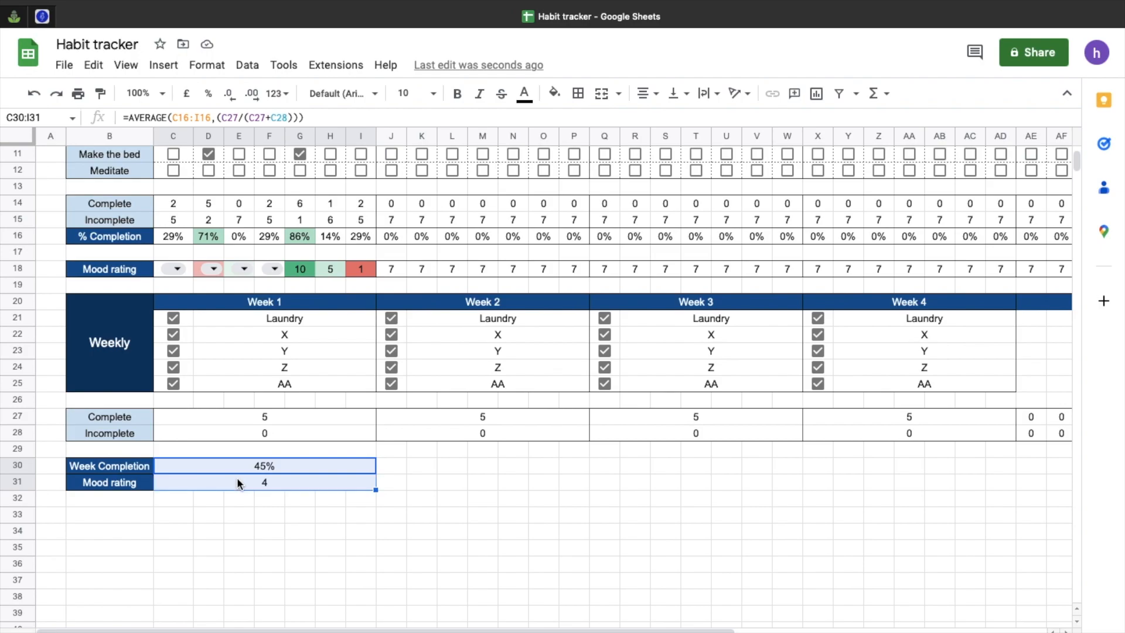
pyautogui.click(579, 95)
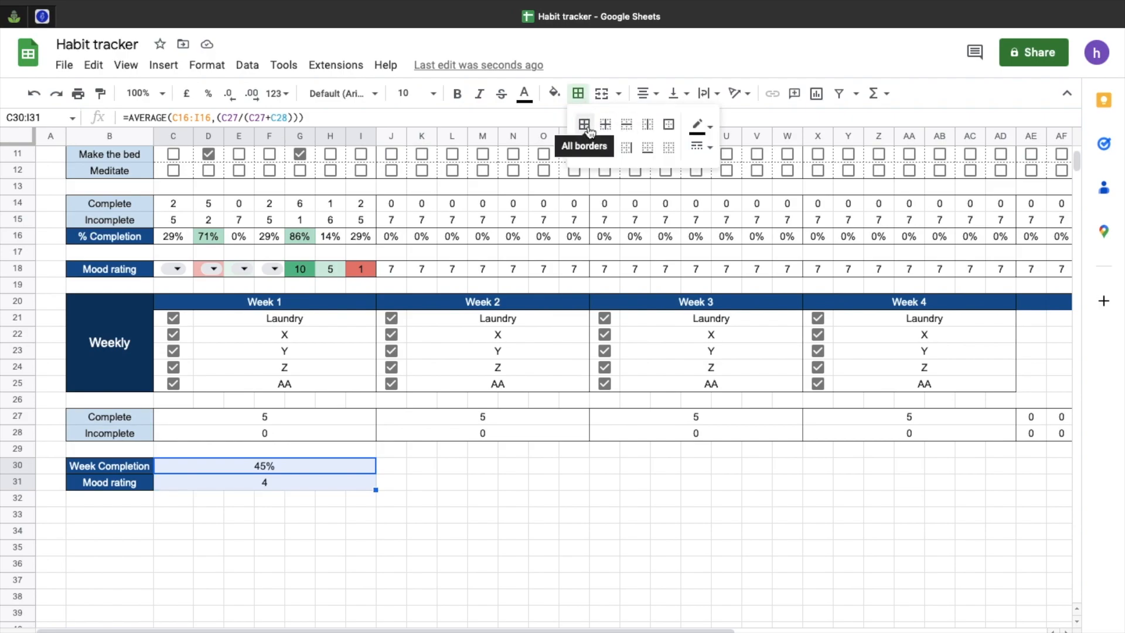
pyautogui.click(584, 125)
pyautogui.click(511, 479)
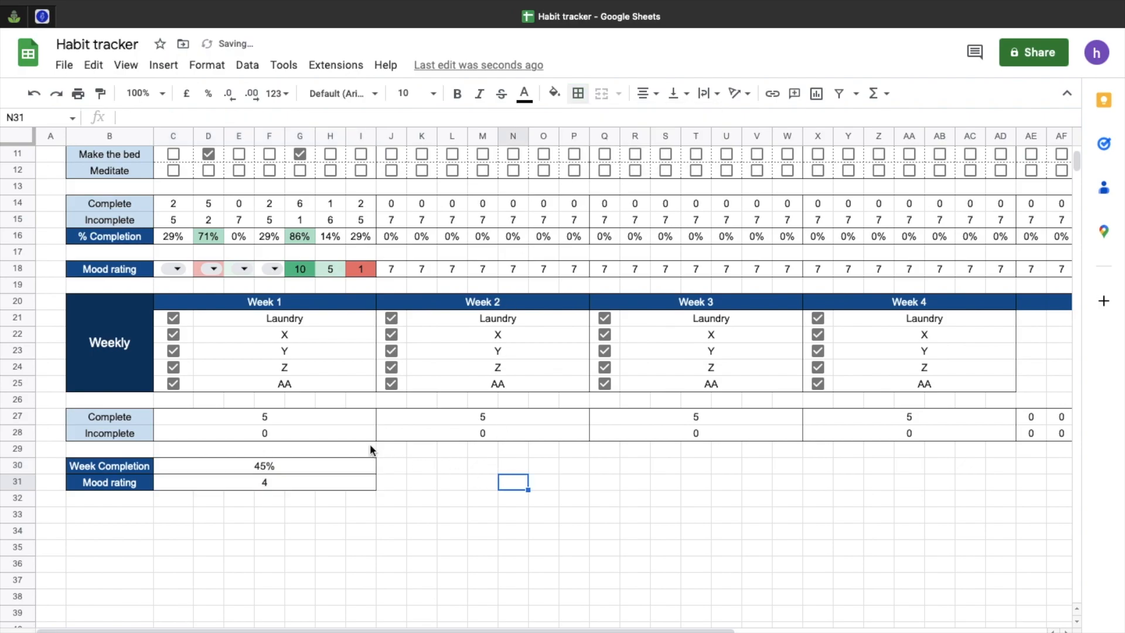
# Step: Fill the Week 1 formulas and formatting in C30:I31 across Weeks 2 to 4, through column AD
pyautogui.moveTo(344, 459); pyautogui.dragTo(343, 479)
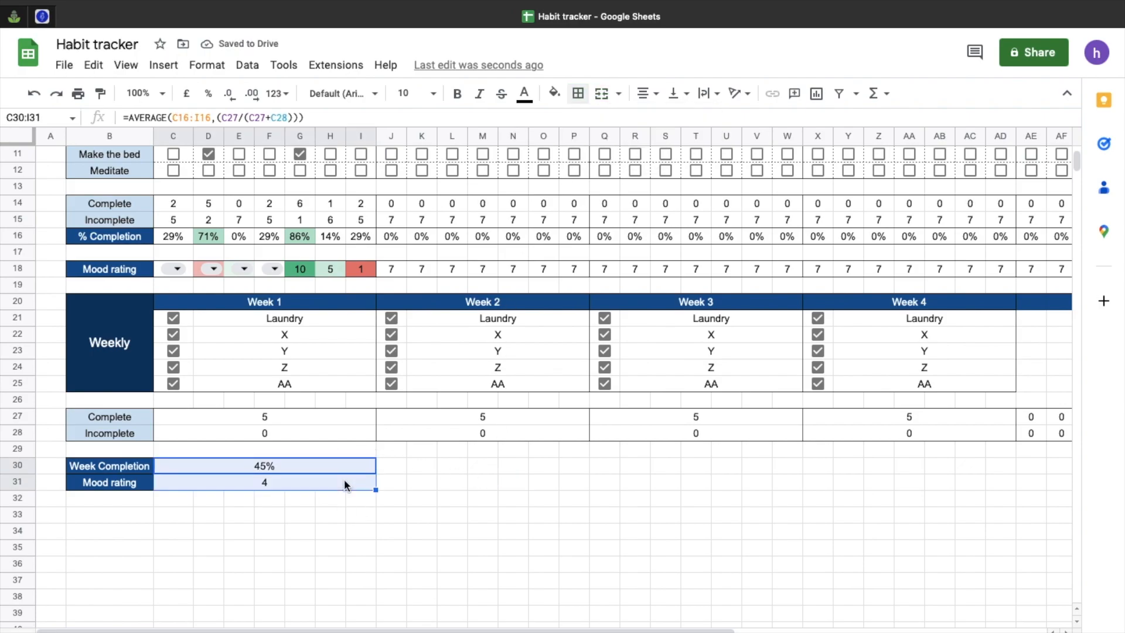
pyautogui.moveTo(375, 490); pyautogui.dragTo(998, 477)
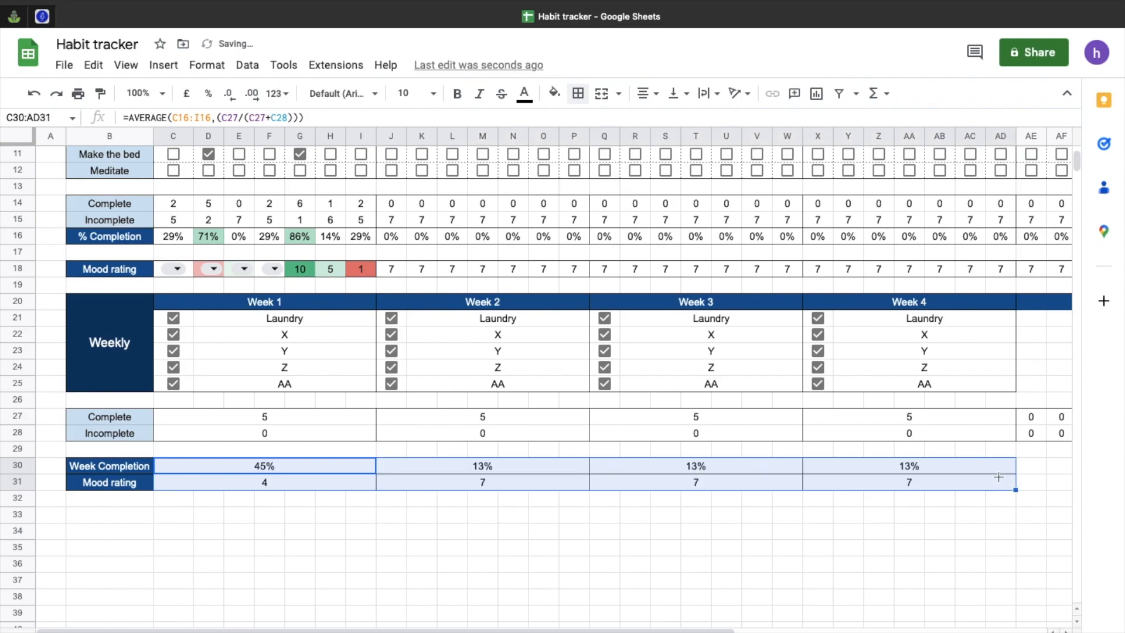
pyautogui.click(923, 550)
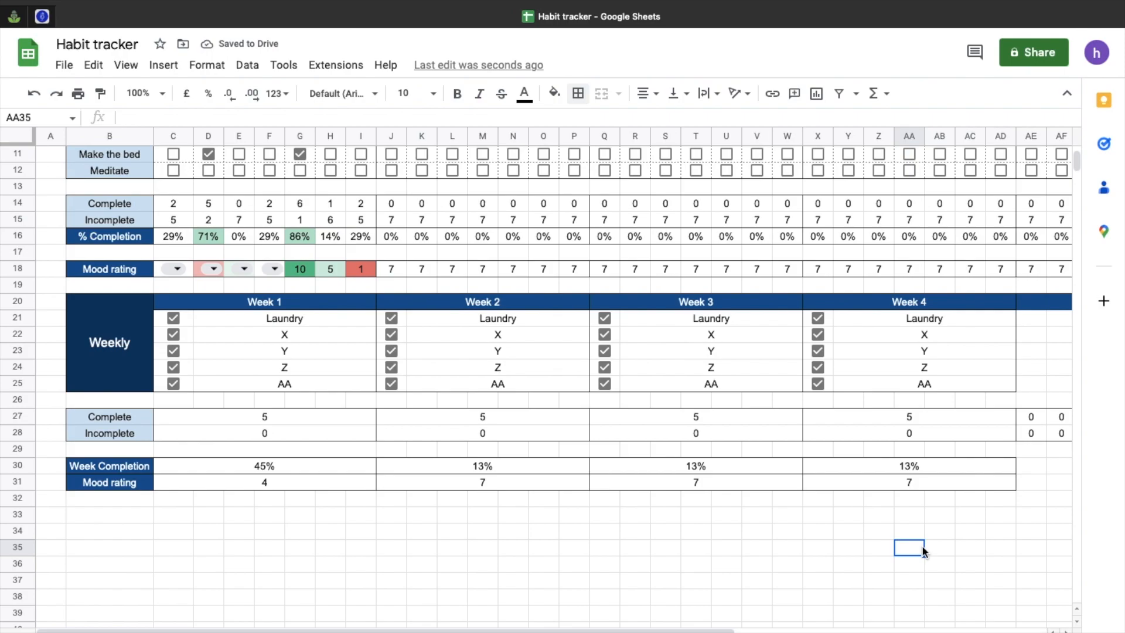
# Step: Extend the daily Mood rating colour scale rule so that it applies to the range C18:AG18
pyautogui.scroll(4, 923, 551)
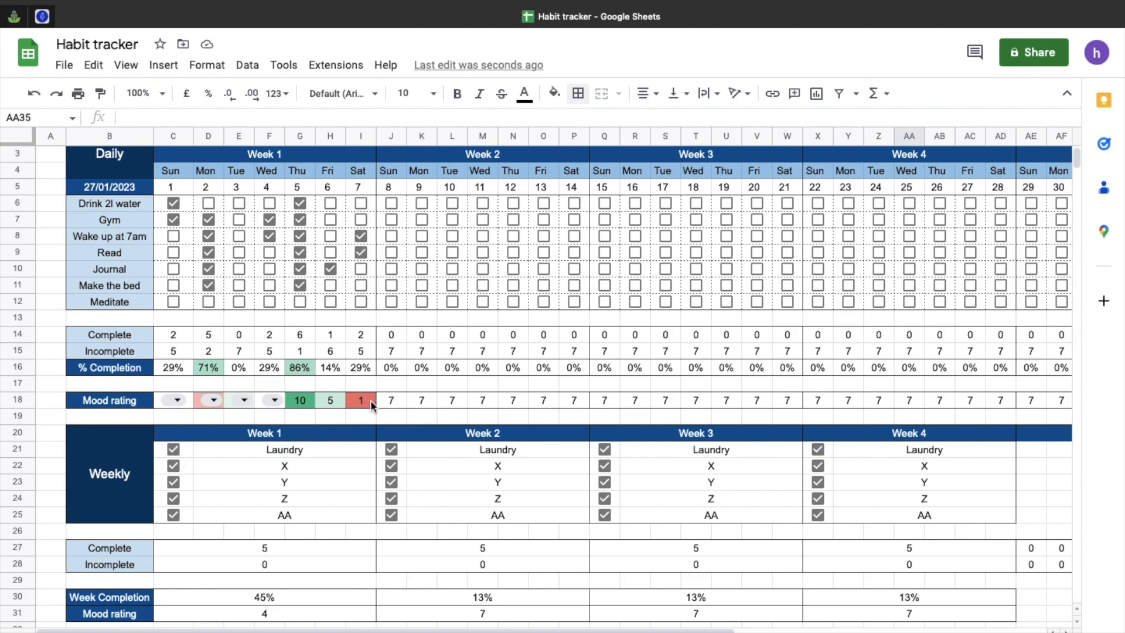
pyautogui.moveTo(367, 400); pyautogui.dragTo(181, 402)
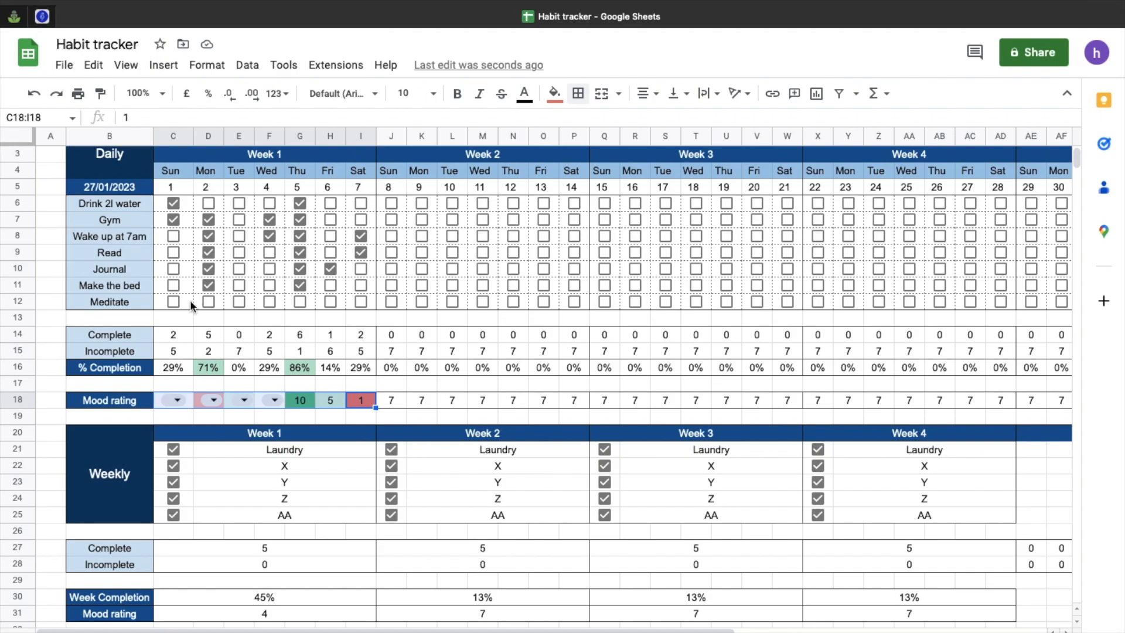
pyautogui.click(205, 72)
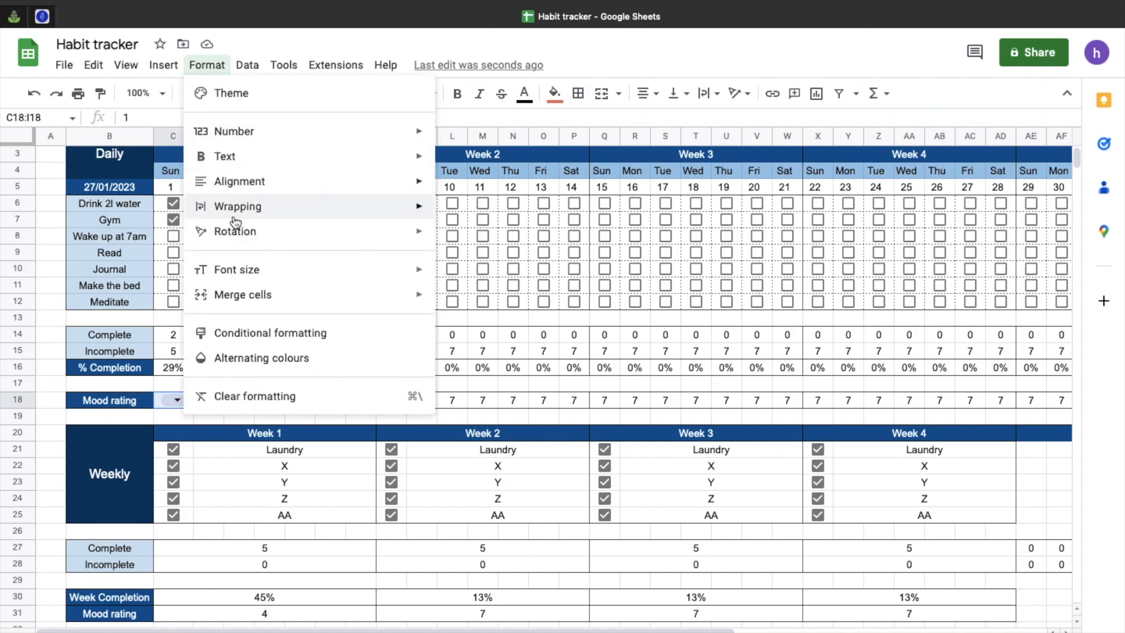
pyautogui.click(240, 333)
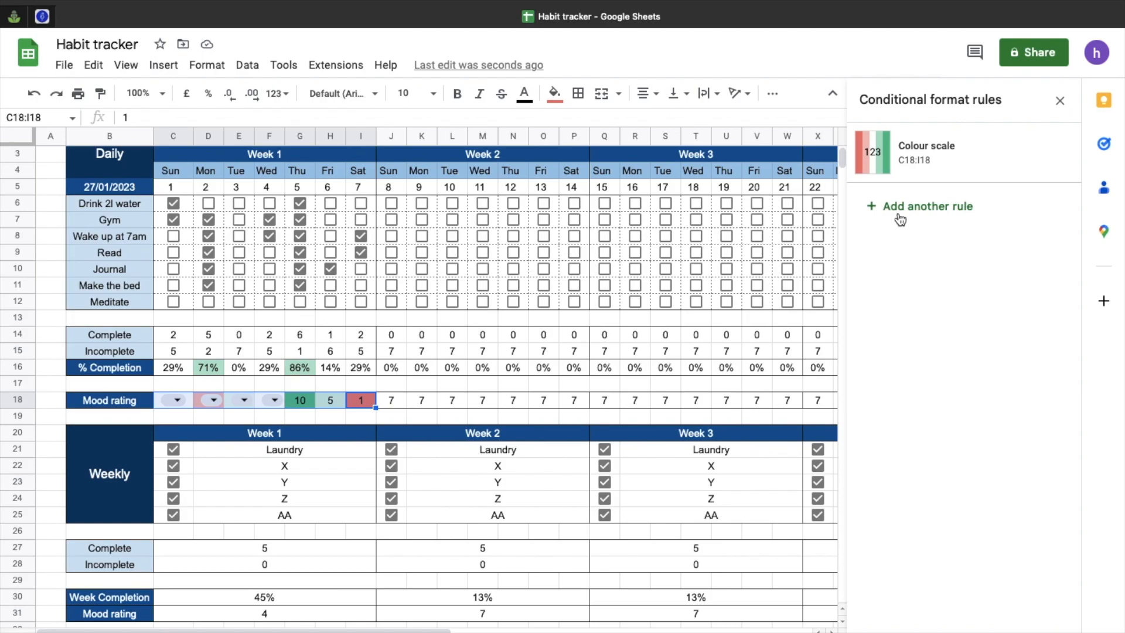
pyautogui.click(940, 175)
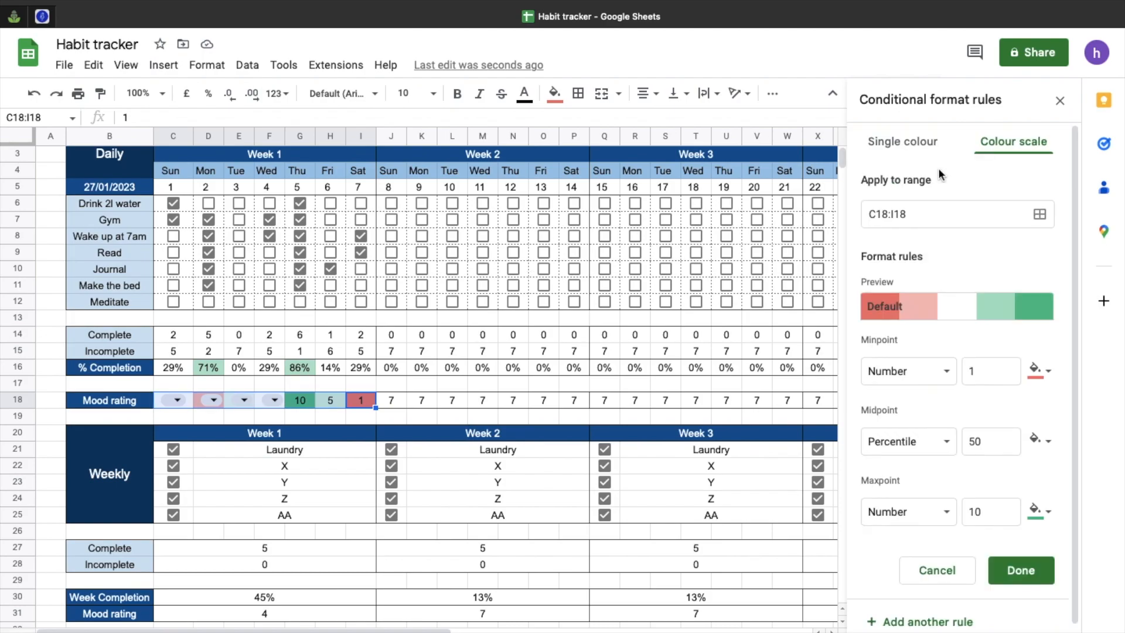
pyautogui.click(890, 214)
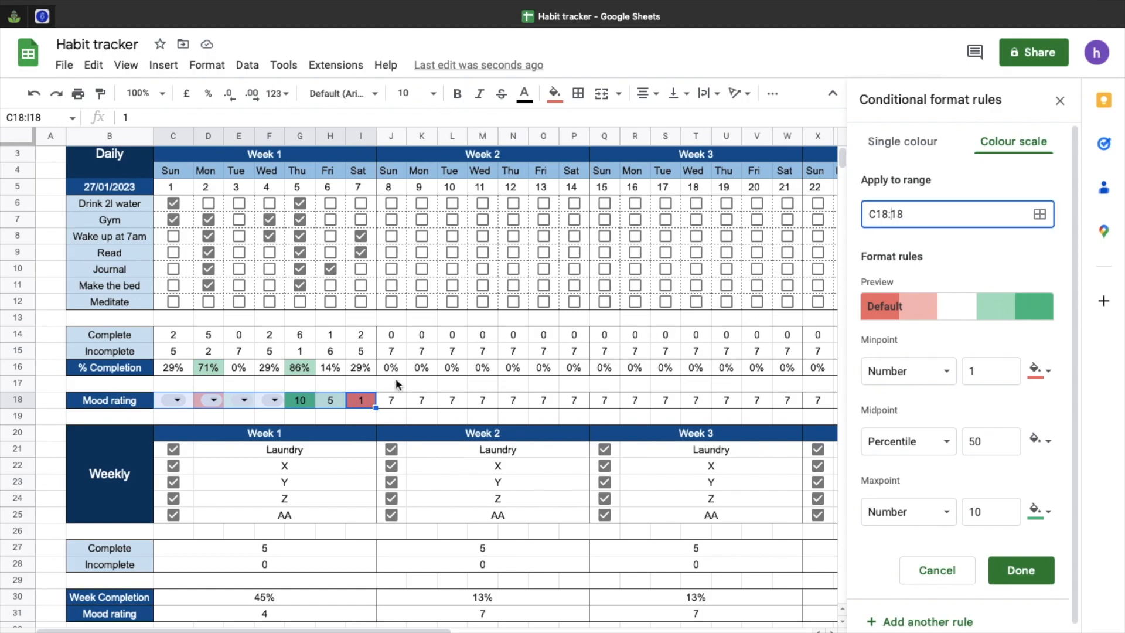
pyautogui.hscroll(10, 420, 398)
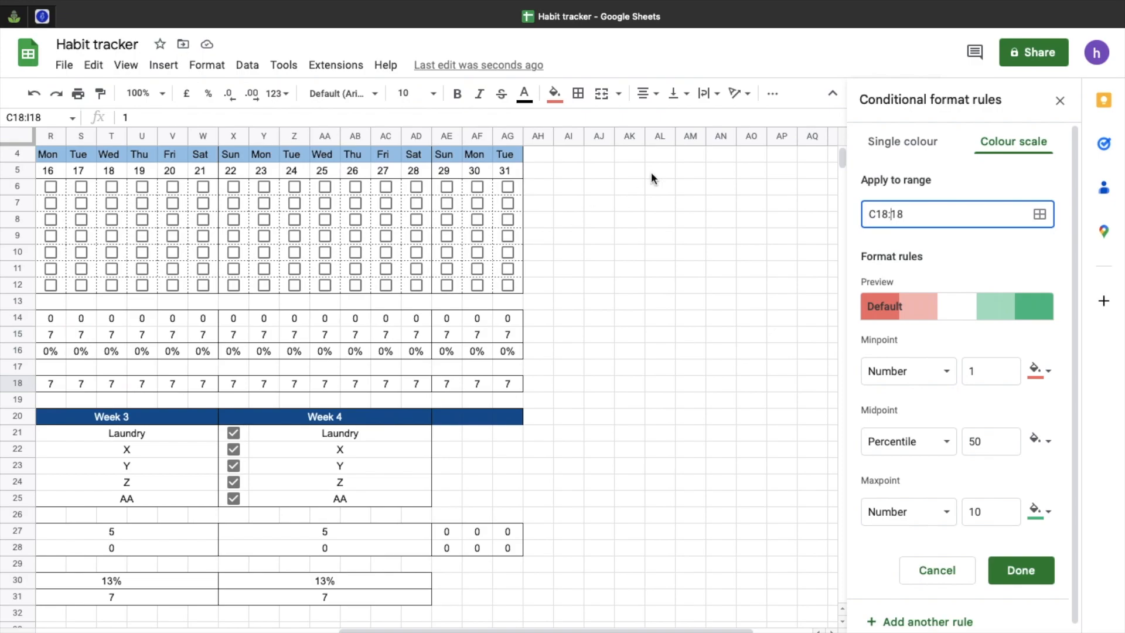
pyautogui.write('AG')
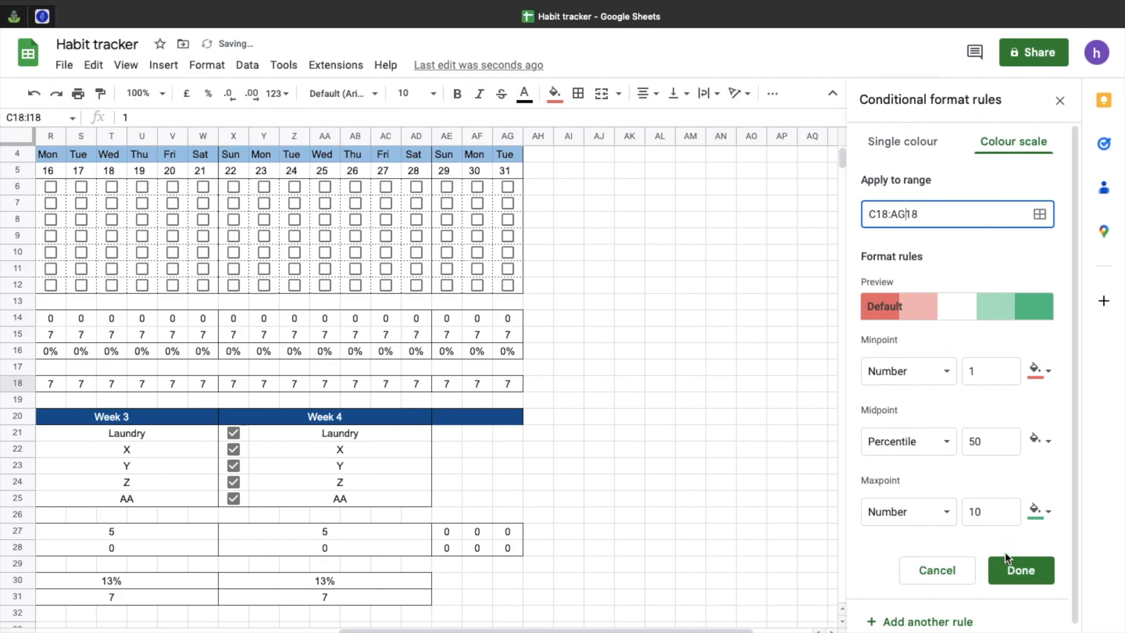
pyautogui.click(1009, 572)
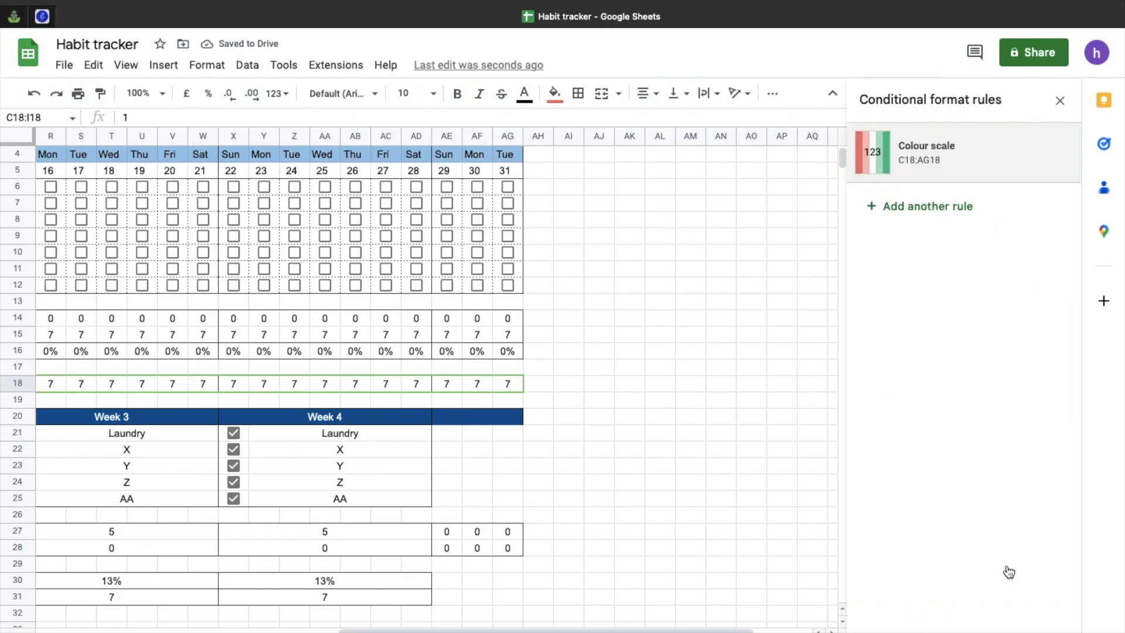
# Step: Set the daily mood rating to 1 for every day of Week 3, Q18:W18
pyautogui.hscroll(-10, 737, 450)
pyautogui.hscroll(-1, 737, 445)
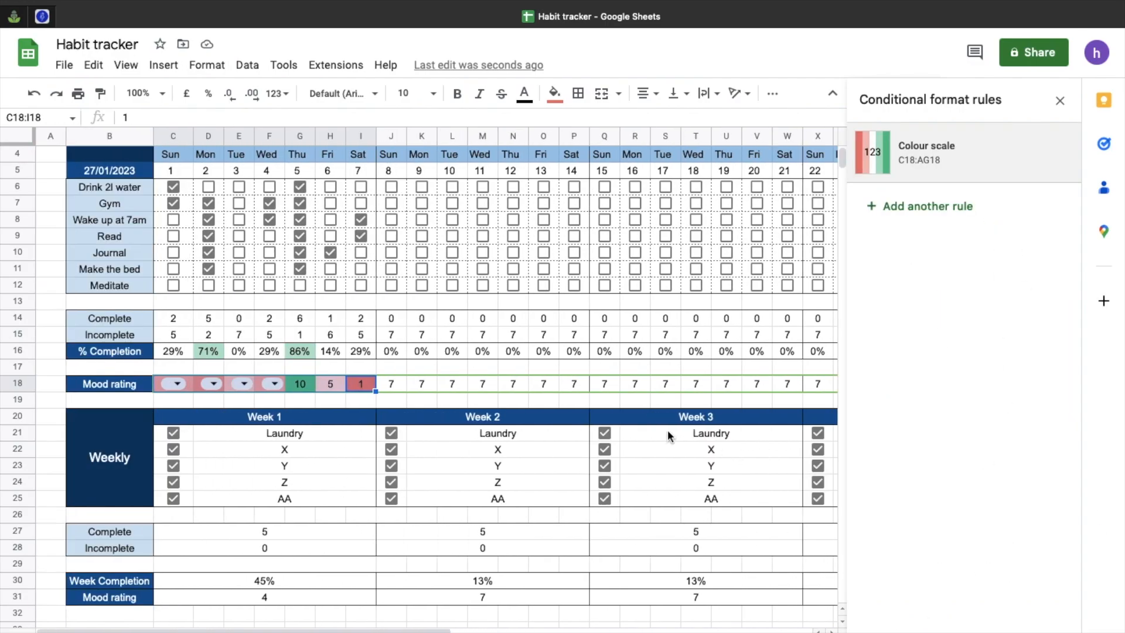
pyautogui.hscroll(4, 624, 409)
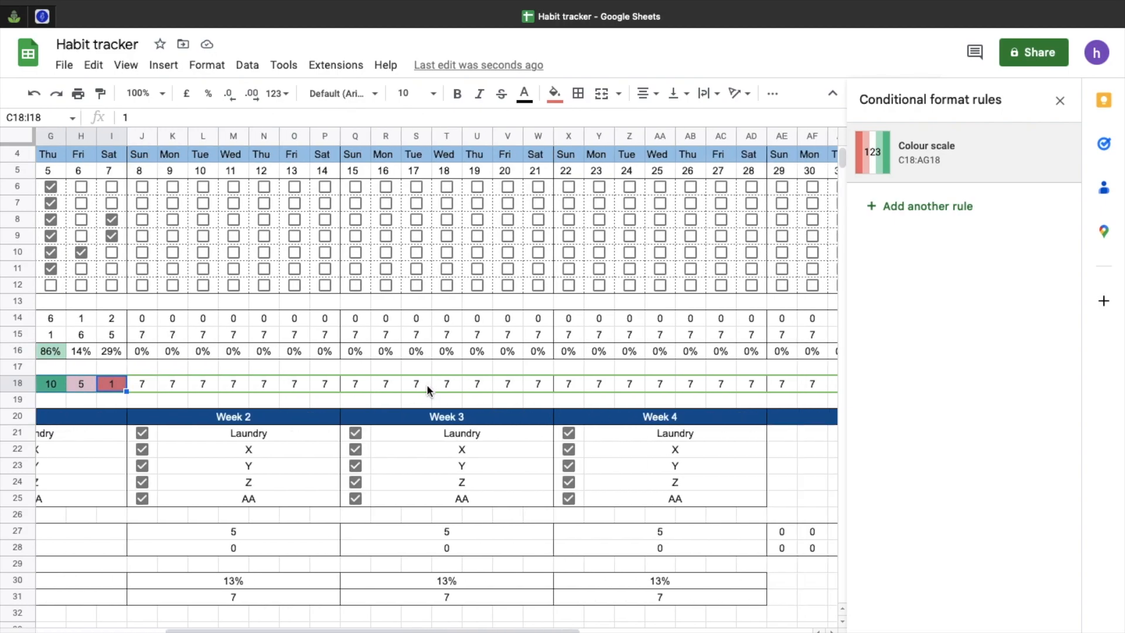
pyautogui.click(364, 387)
pyautogui.write('1')
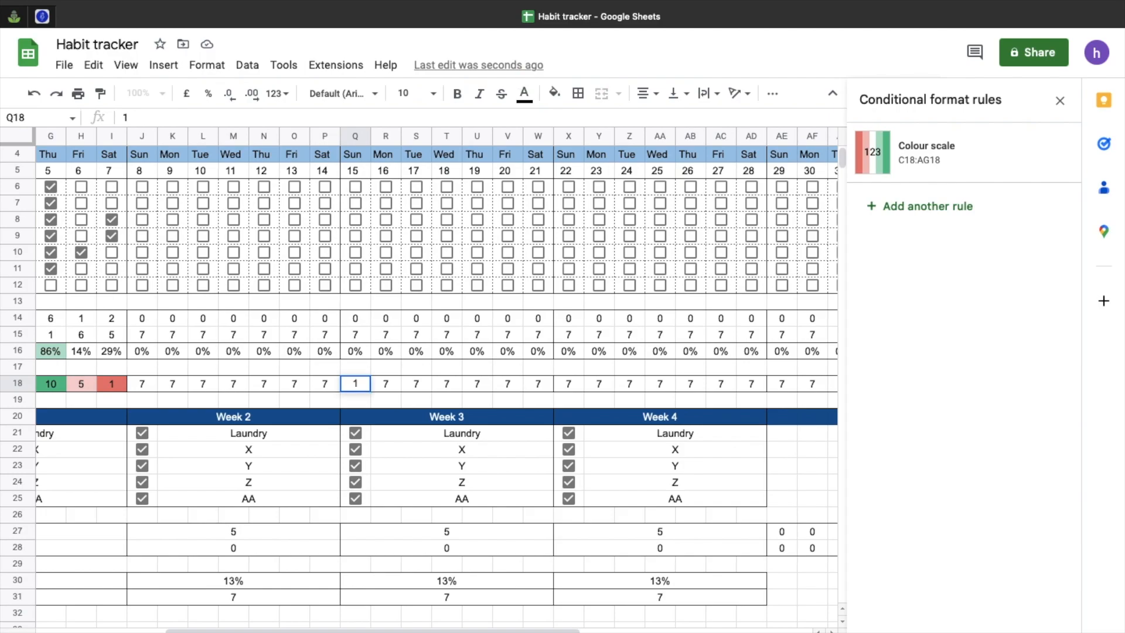
pyautogui.press('Tab')
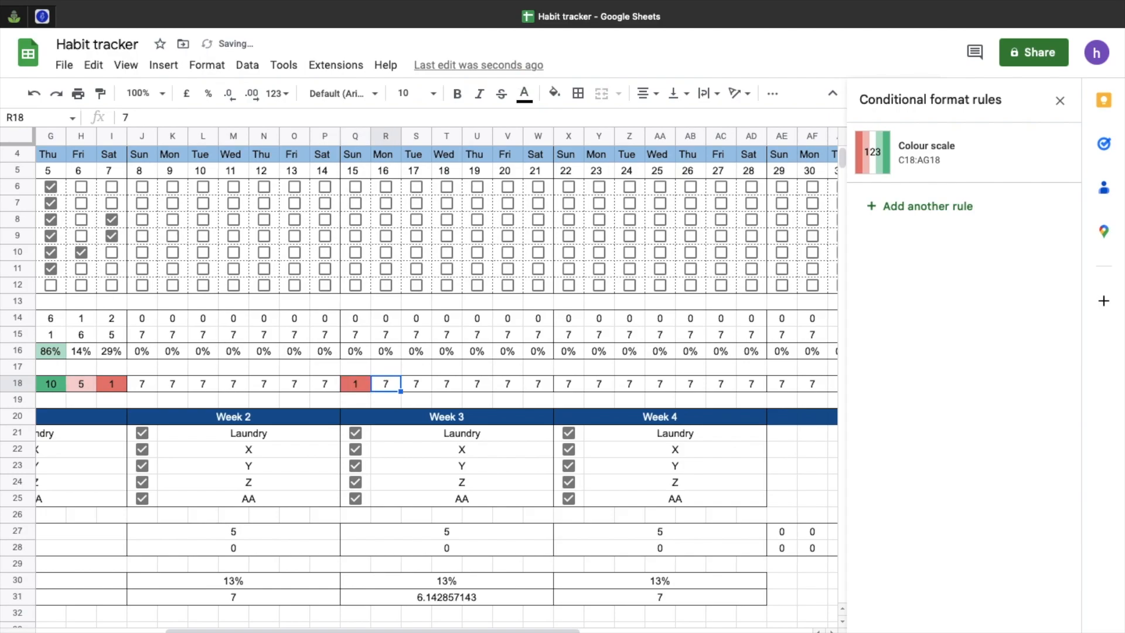
pyautogui.write('1')
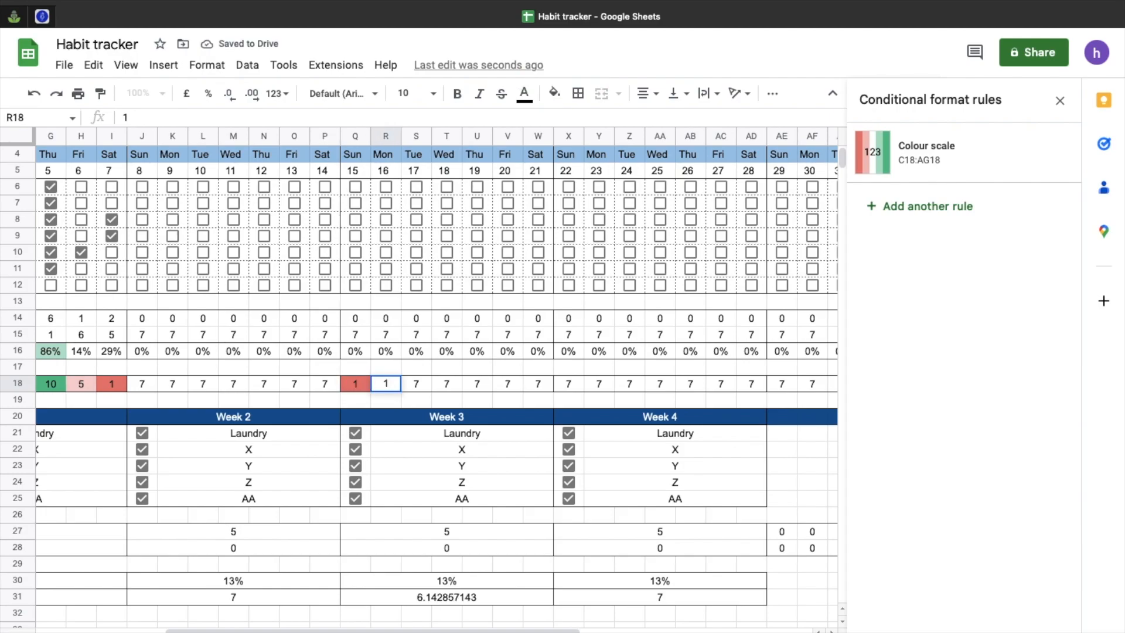
pyautogui.press('Tab')
pyautogui.write('1')
pyautogui.press('Tab')
pyautogui.write('1')
pyautogui.press('Tab')
pyautogui.write('1')
pyautogui.press('Tab')
pyautogui.write('1')
pyautogui.press('Tab')
pyautogui.write('1')
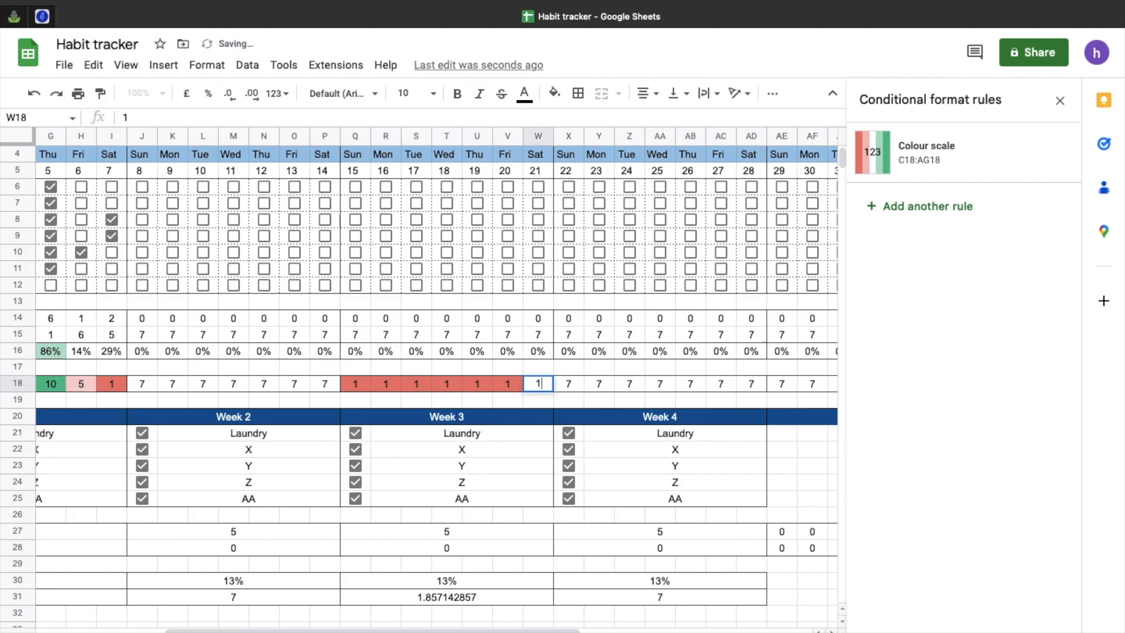
pyautogui.press('Tab')
# Step: Enter mood ratings 2, 3 and 4 for days 22, 23 and 24 in X18:Z18
pyautogui.write('2')
pyautogui.press('Tab')
pyautogui.write('3')
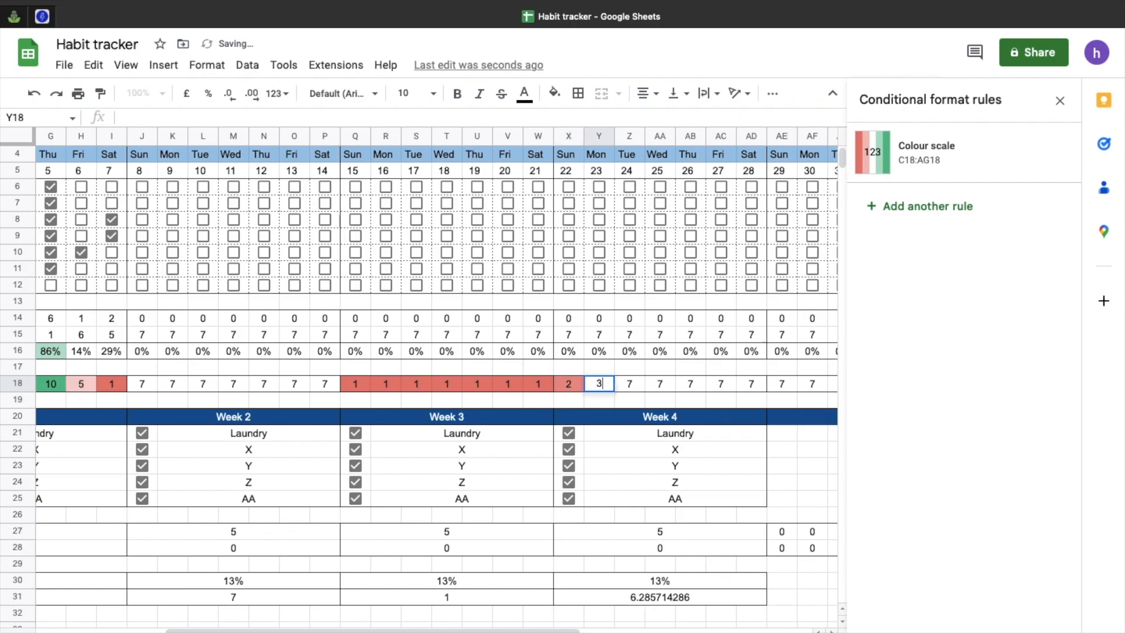
pyautogui.press('Tab')
pyautogui.write('4')
pyautogui.press('Tab')
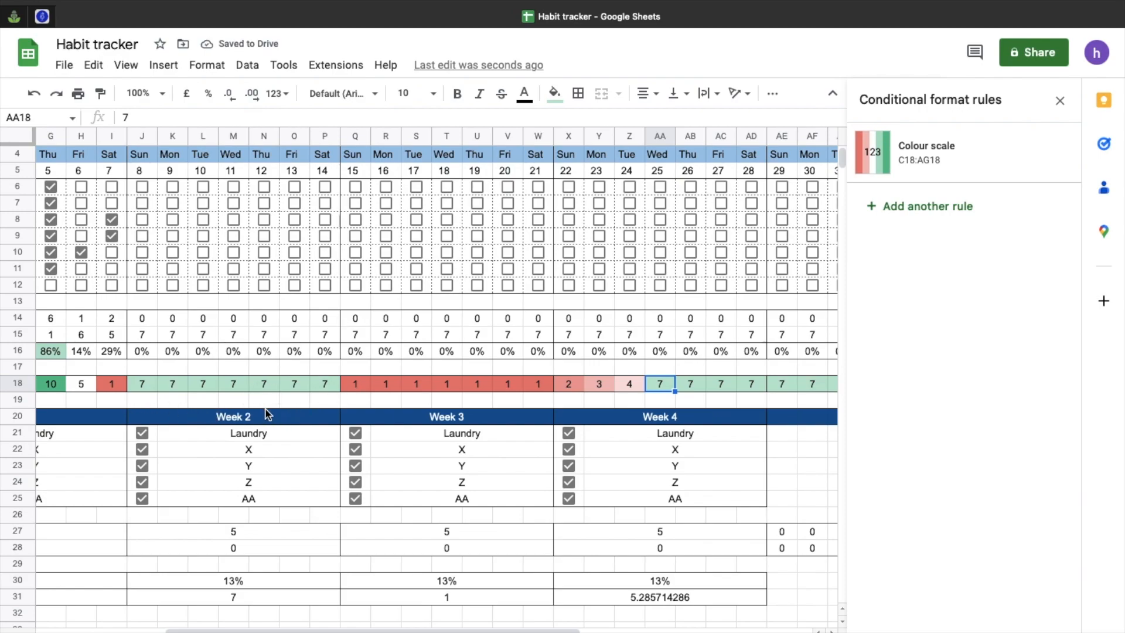
# Step: Change the range of the "greater than 50%" conditional formatting rule on the % Completion row to C16:AG16
pyautogui.click(518, 404)
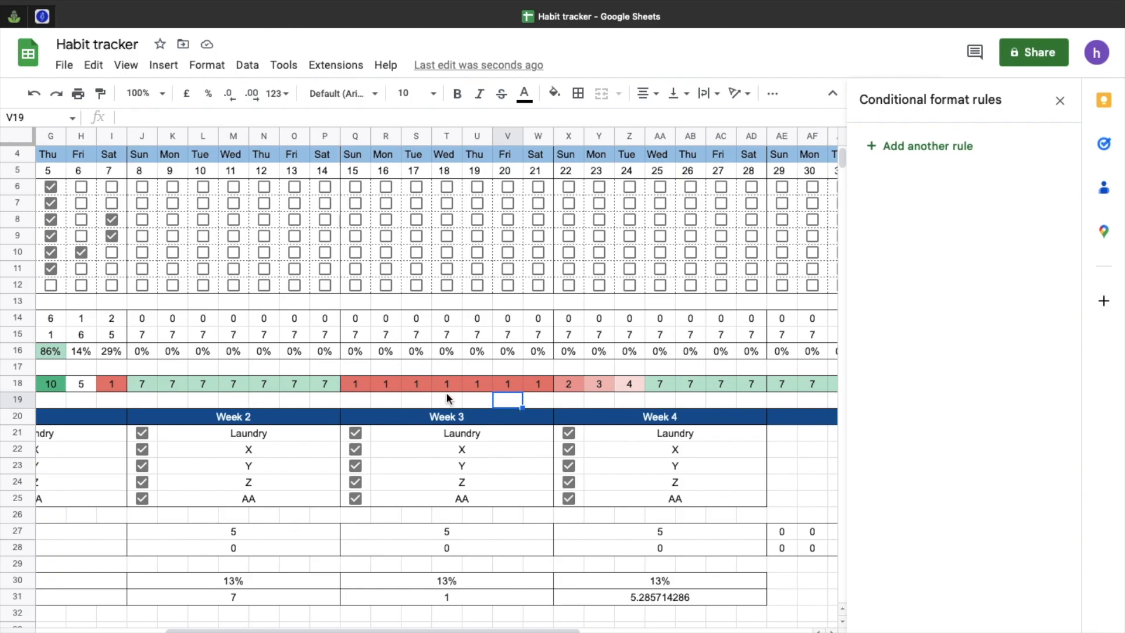
pyautogui.hscroll(-3, 504, 411)
pyautogui.scroll(1, 504, 410)
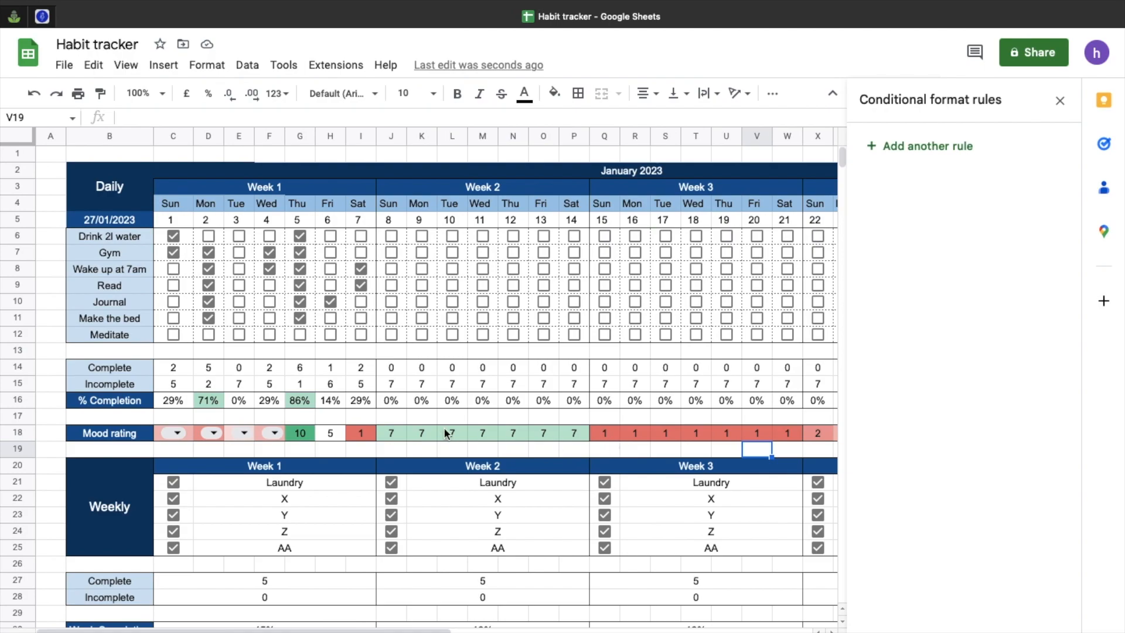
pyautogui.moveTo(169, 404); pyautogui.dragTo(362, 407)
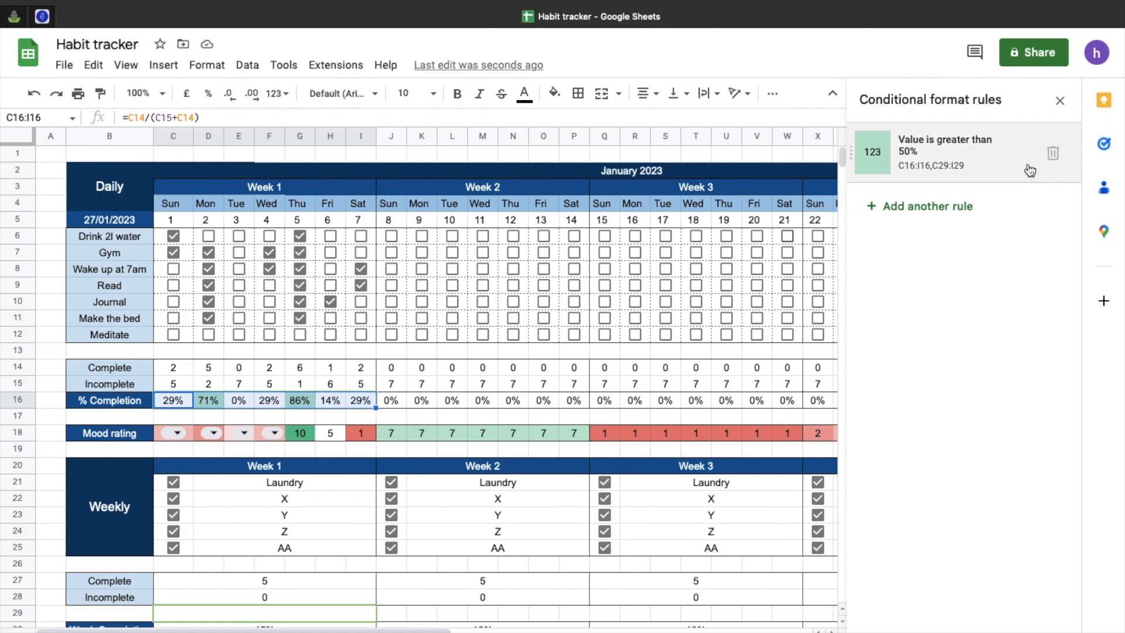
pyautogui.click(925, 157)
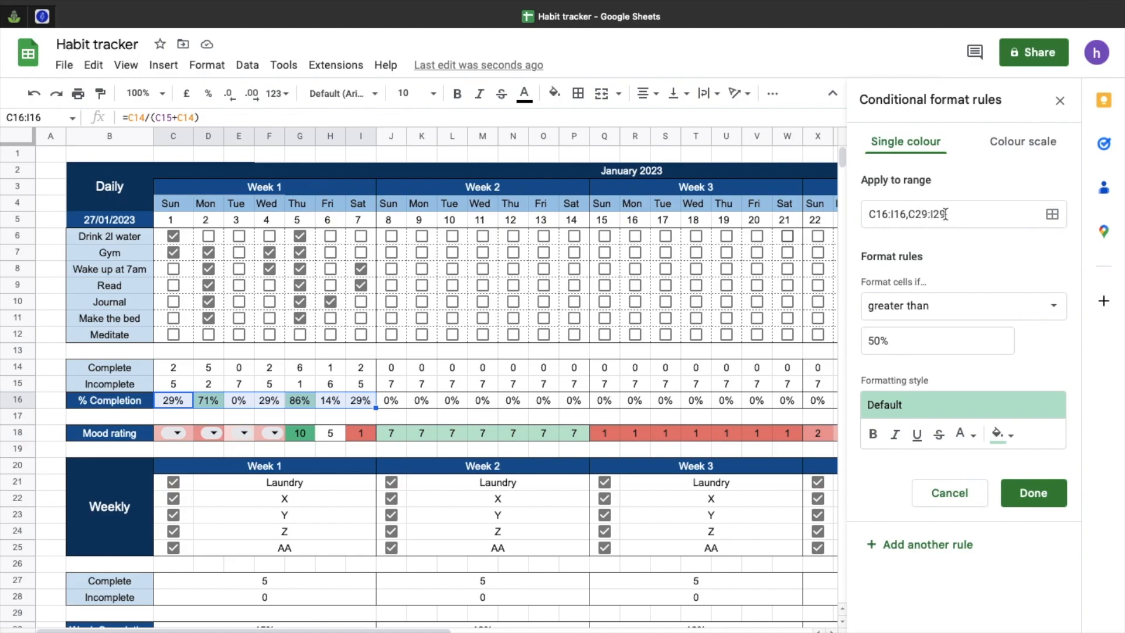
pyautogui.moveTo(945, 214); pyautogui.dragTo(909, 215)
pyautogui.press('BackSpace')
pyautogui.press('BackSpace')
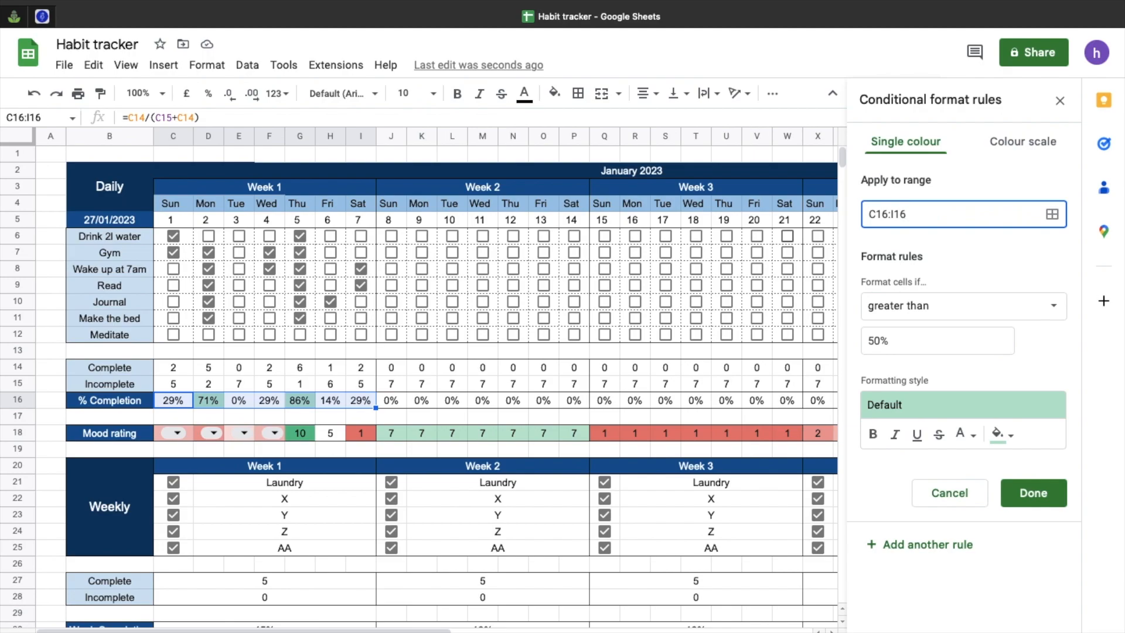
pyautogui.click(897, 214)
pyautogui.press('BackSpace')
pyautogui.write('AG')
pyautogui.click(1034, 494)
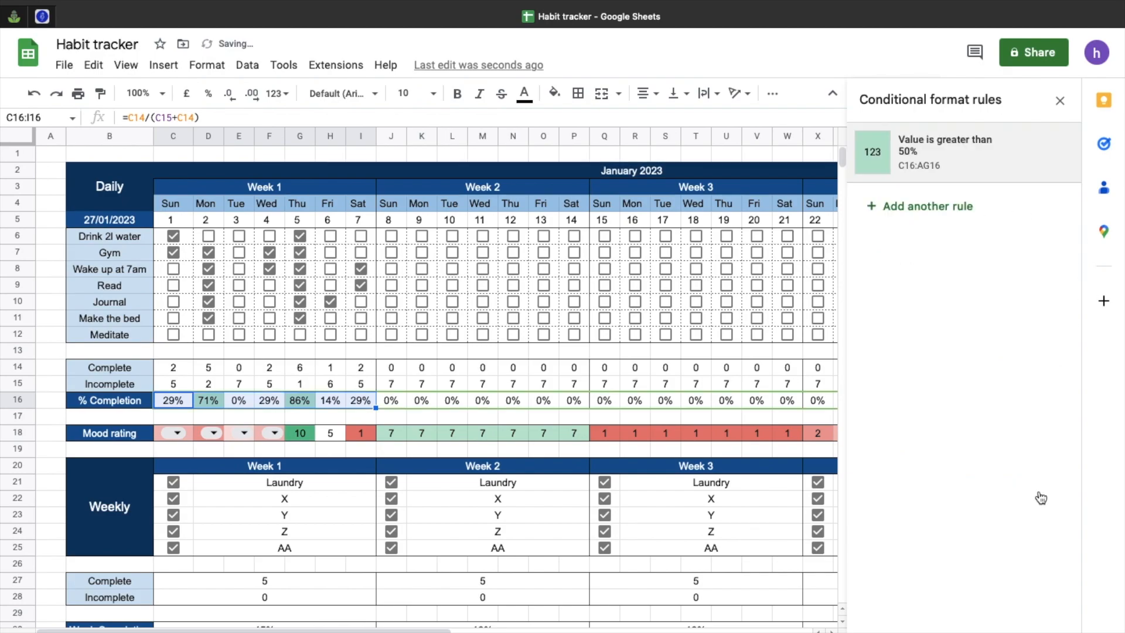
pyautogui.click(1060, 100)
pyautogui.click(939, 385)
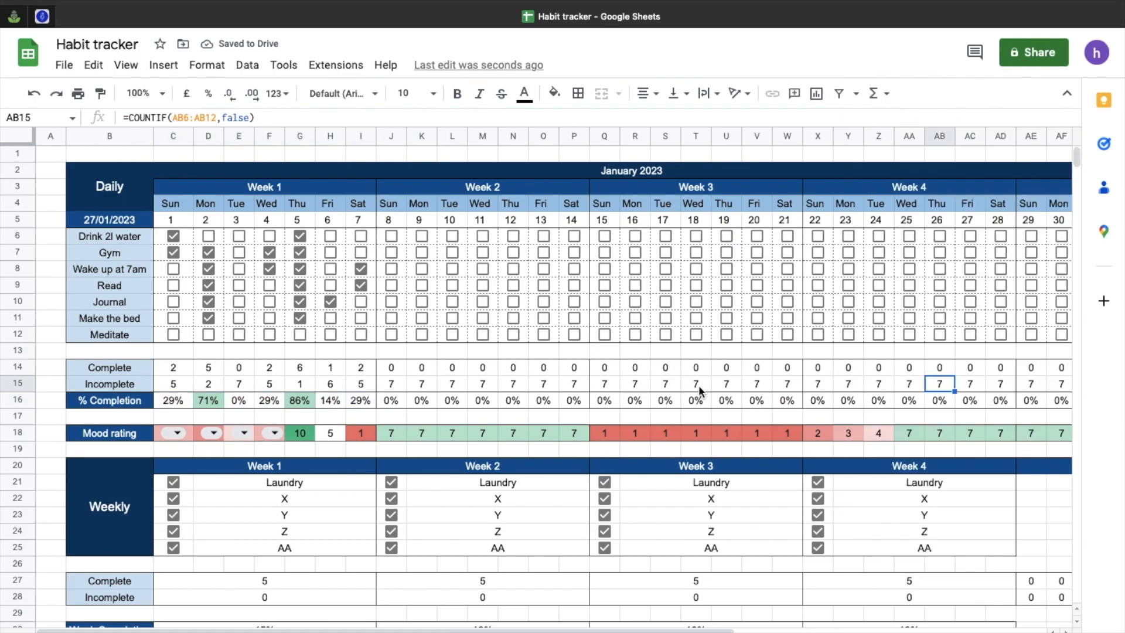
# Step: Merge the empty header cells AE3:AG3 above days 29 to 31
pyautogui.click(451, 403)
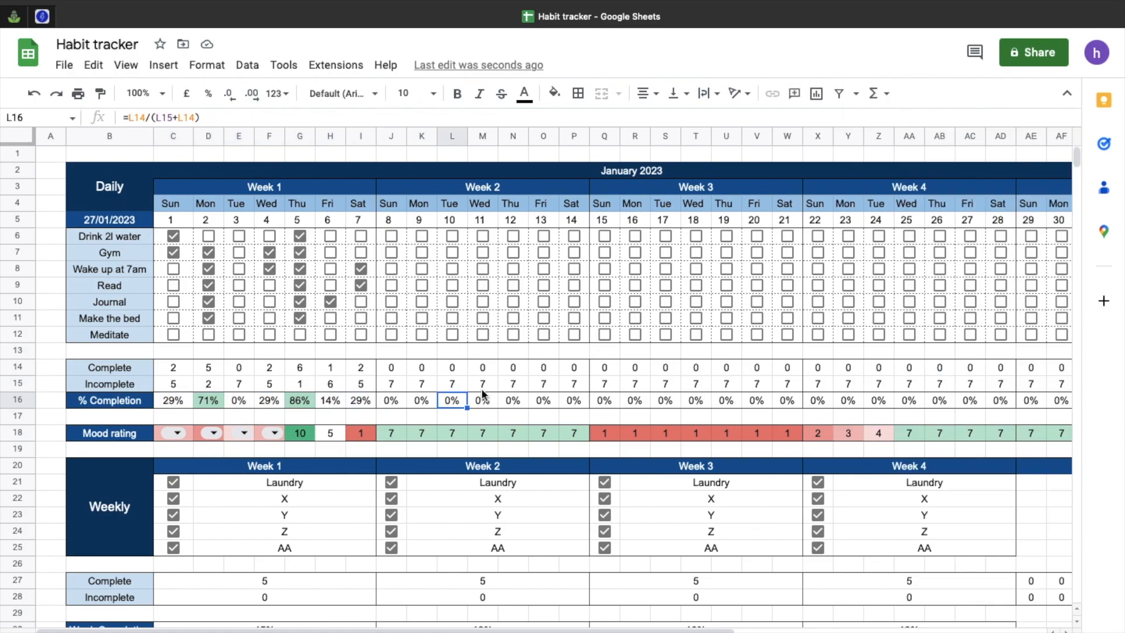
pyautogui.scroll(-3, 483, 394)
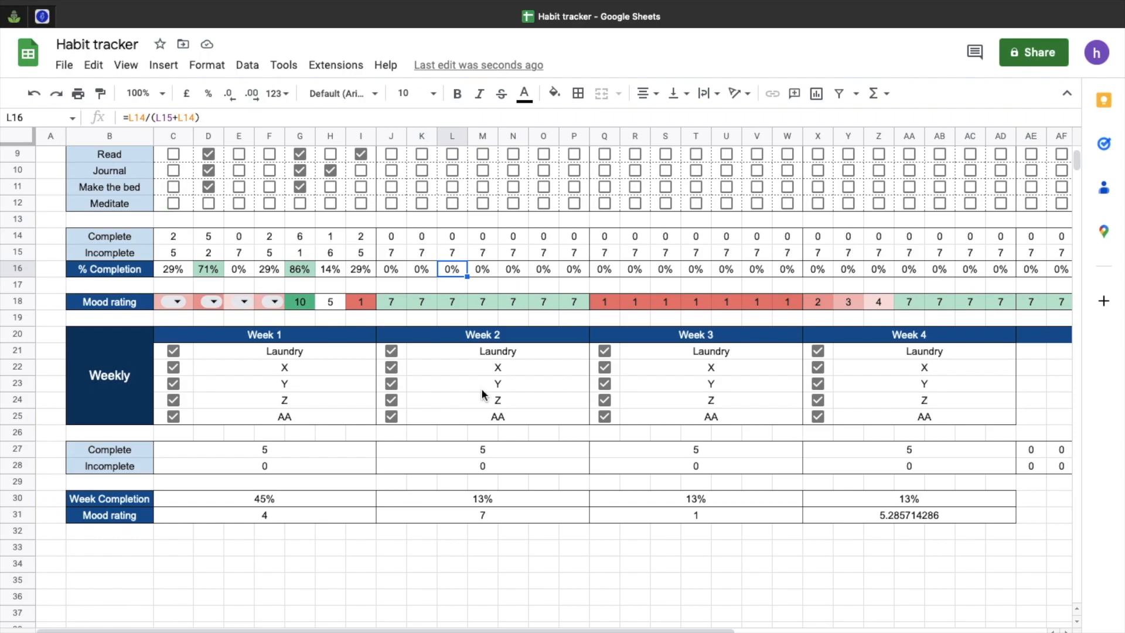
pyautogui.scroll(3, 482, 394)
pyautogui.hscroll(5, 482, 394)
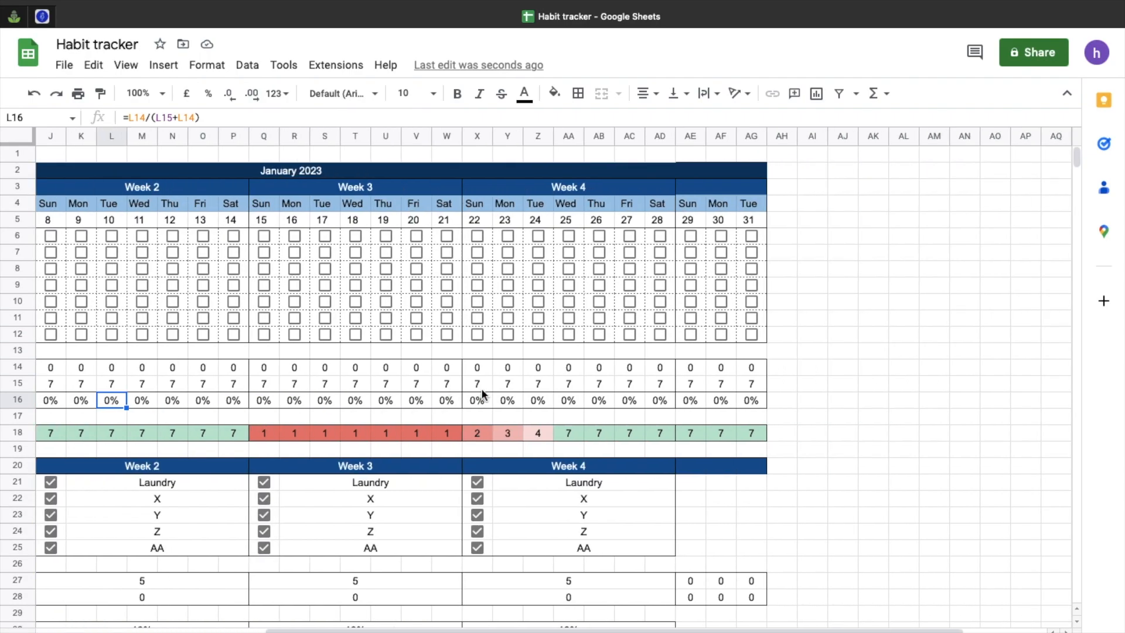
pyautogui.click(680, 193)
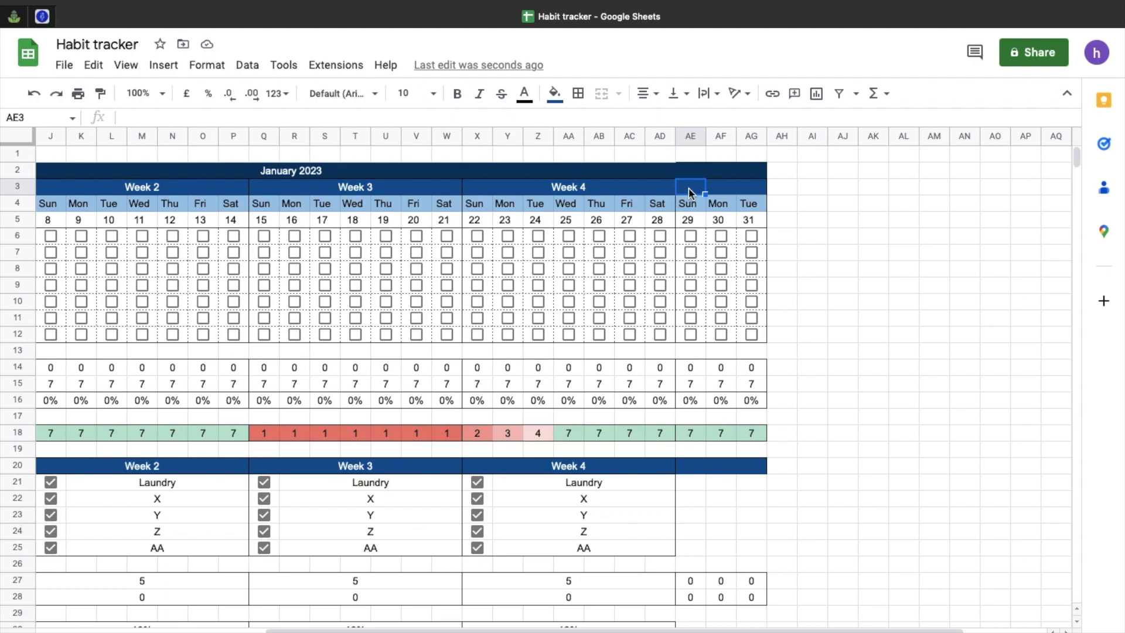
pyautogui.moveTo(689, 192); pyautogui.dragTo(742, 196)
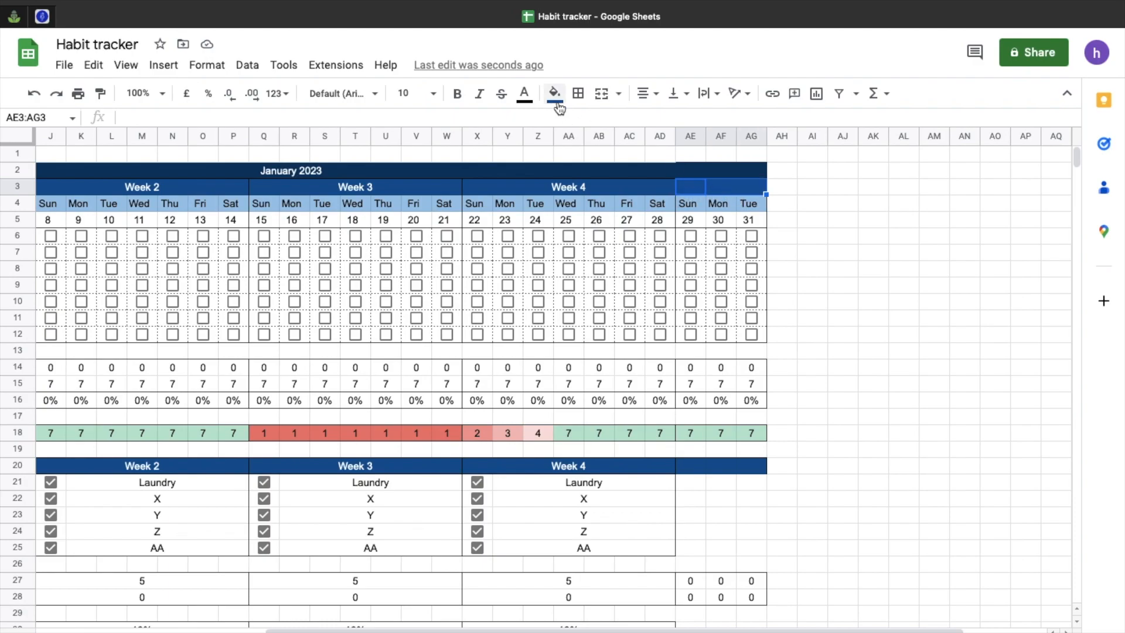
pyautogui.click(600, 95)
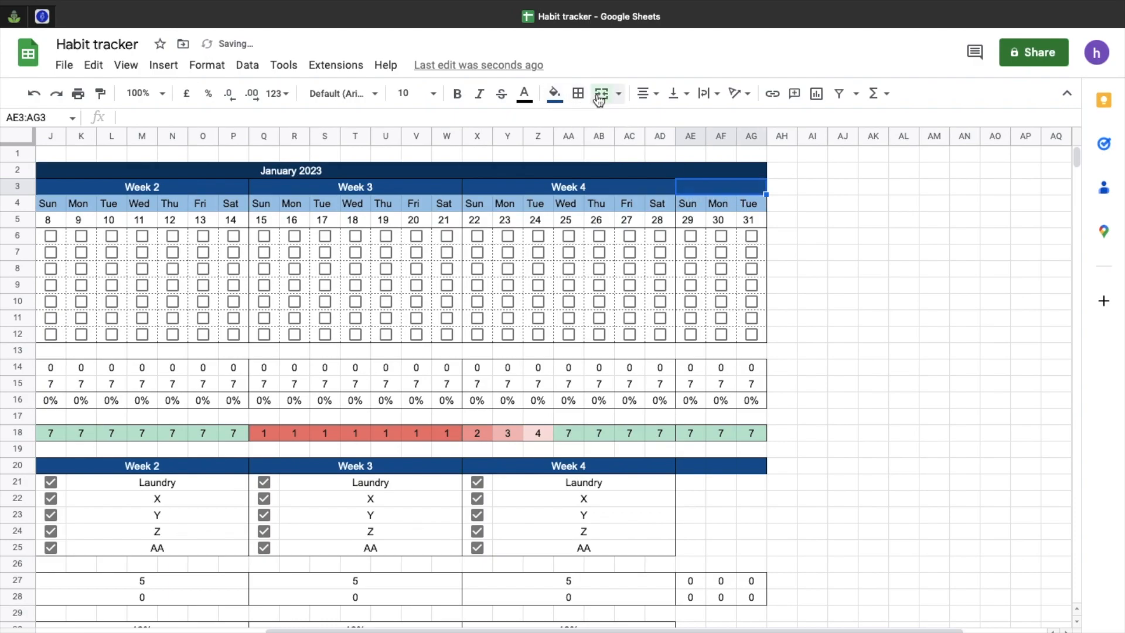
# Step: Set the text colour of the merged header AE3:AG3 to white and enter "Extras days" in it
pyautogui.click(524, 94)
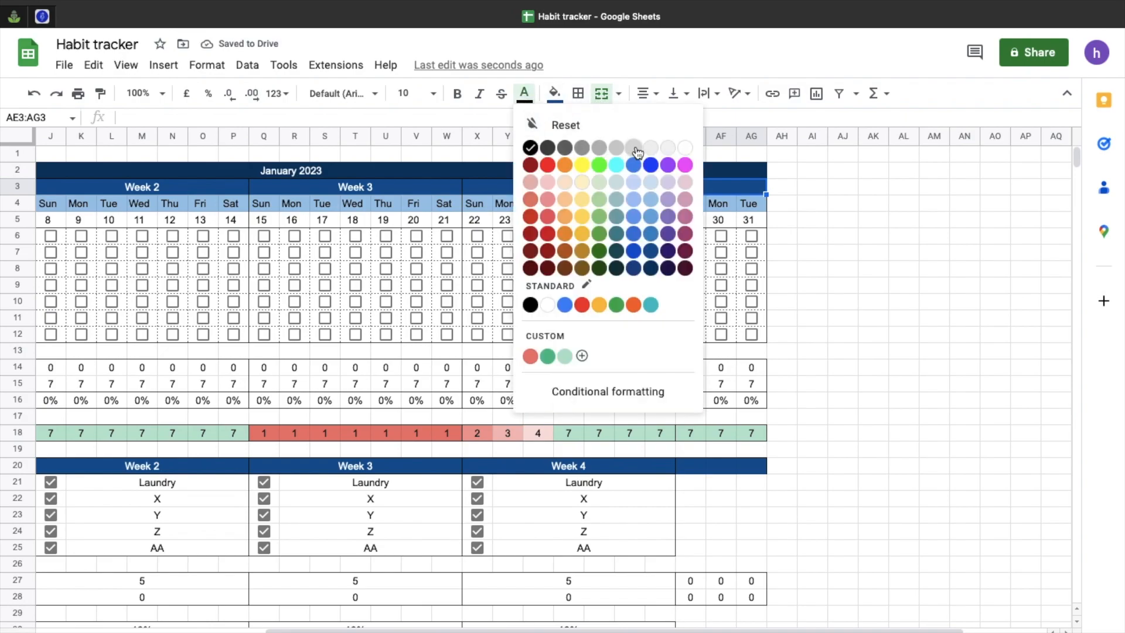
pyautogui.click(683, 150)
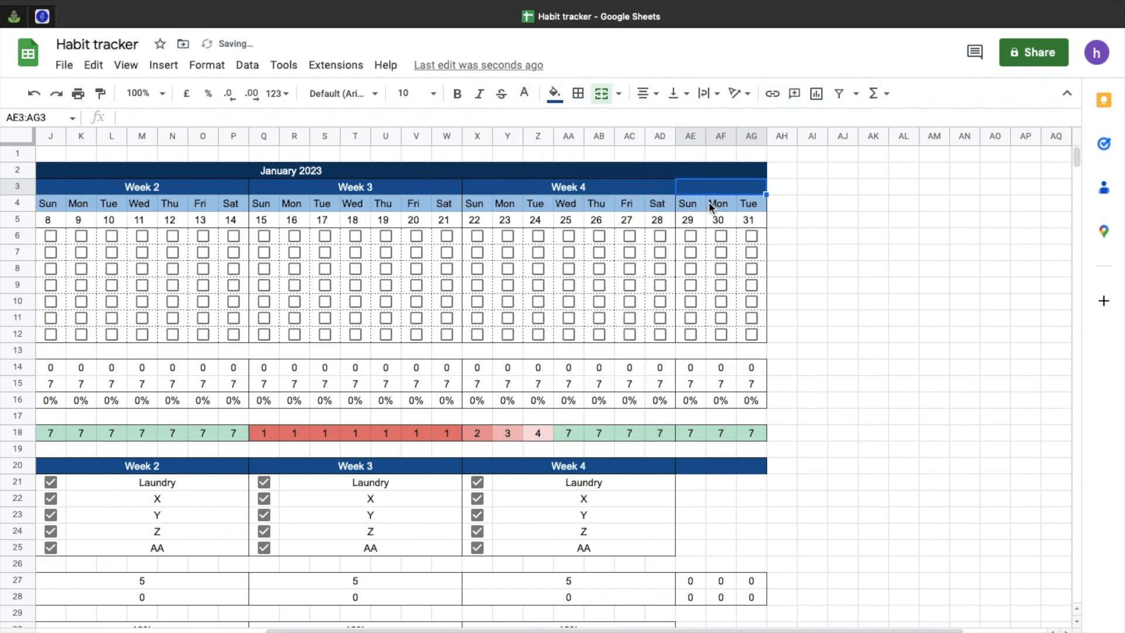
pyautogui.write('Extras days')
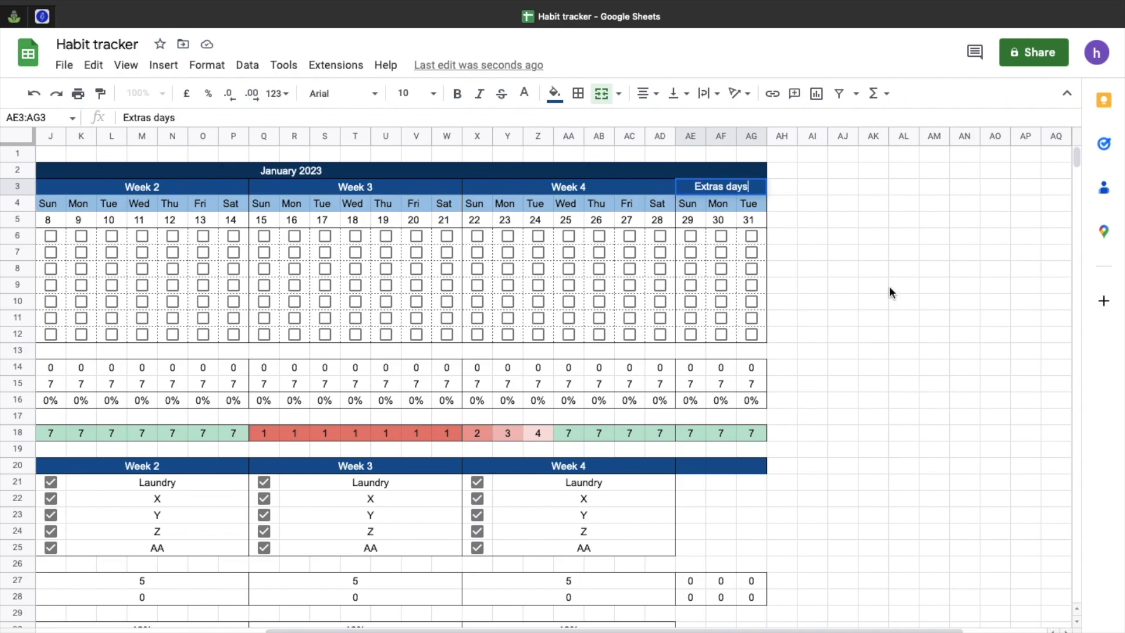
pyautogui.click(916, 307)
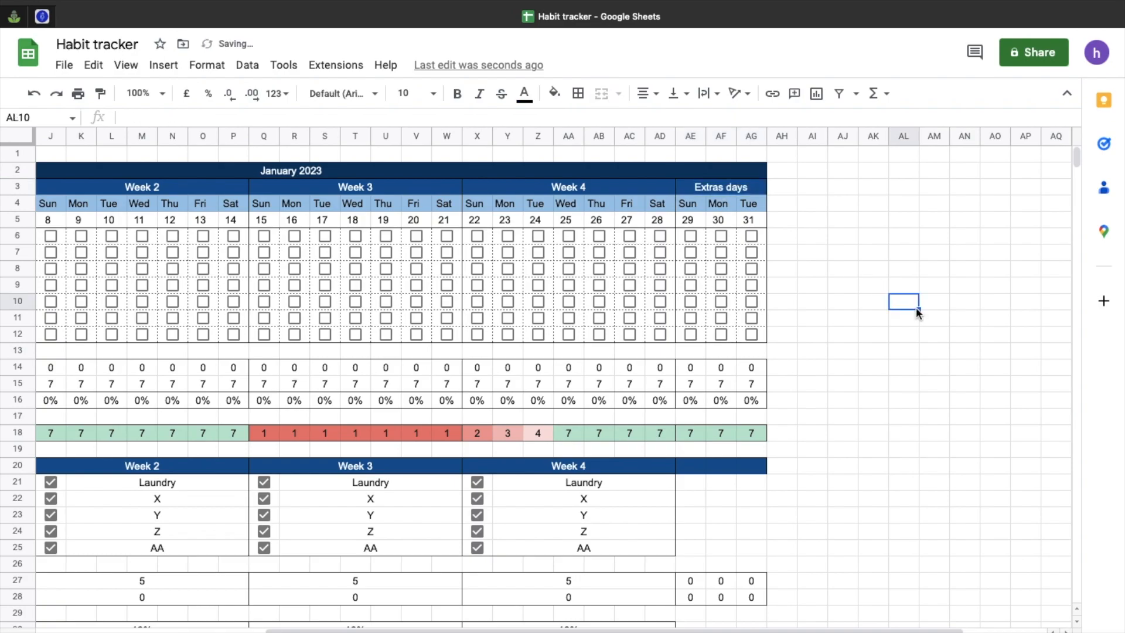
# Step: Copy the "Extras days" heading into the weekly section's header row, starting at AE20
pyautogui.click(724, 190)
pyautogui.hotkey('ctrl', 'c')
pyautogui.click(710, 466)
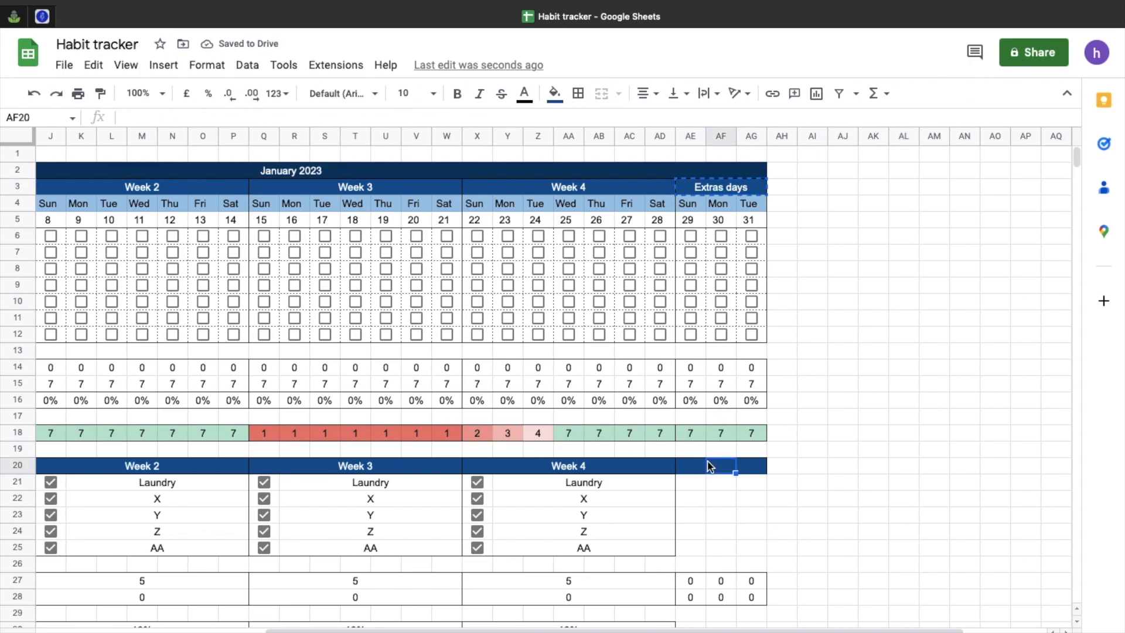
pyautogui.click(697, 469)
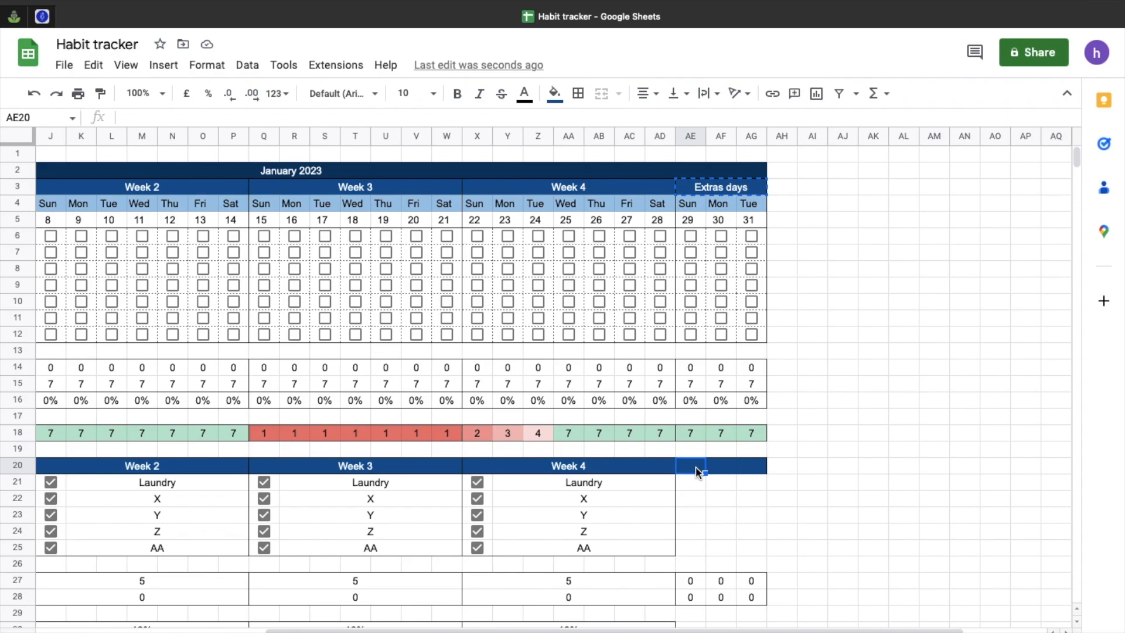
pyautogui.hotkey('ctrl', 'v')
pyautogui.click(844, 434)
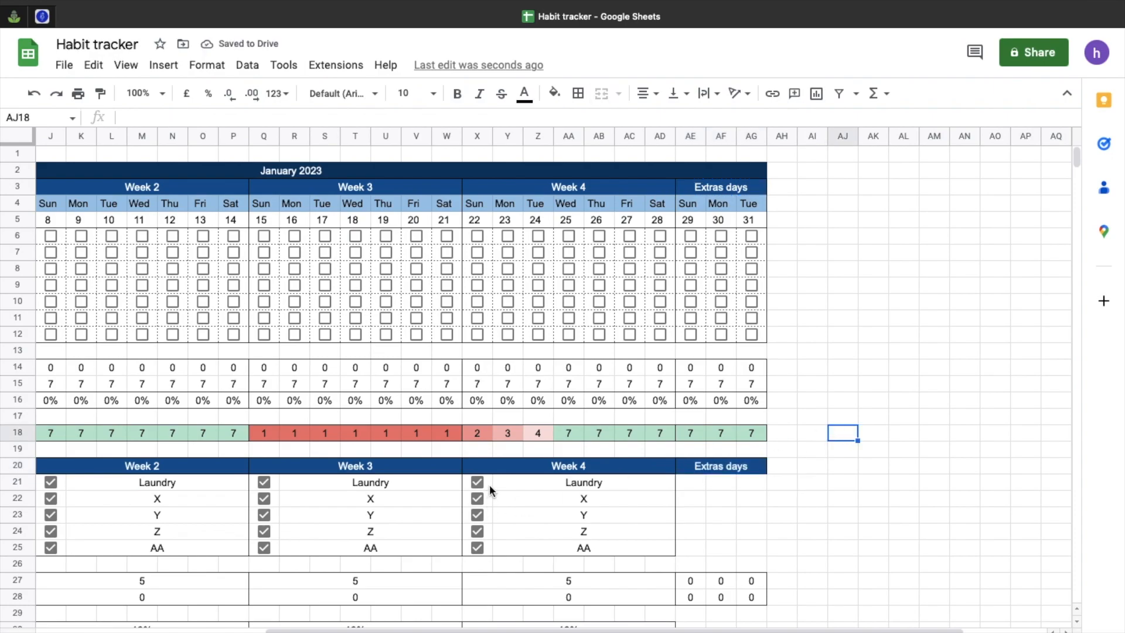
# Step: Copy the Week 4 checkboxes in X21:X25 to AE21:AE25 under the weekly Extras days heading
pyautogui.moveTo(490, 484); pyautogui.dragTo(488, 543)
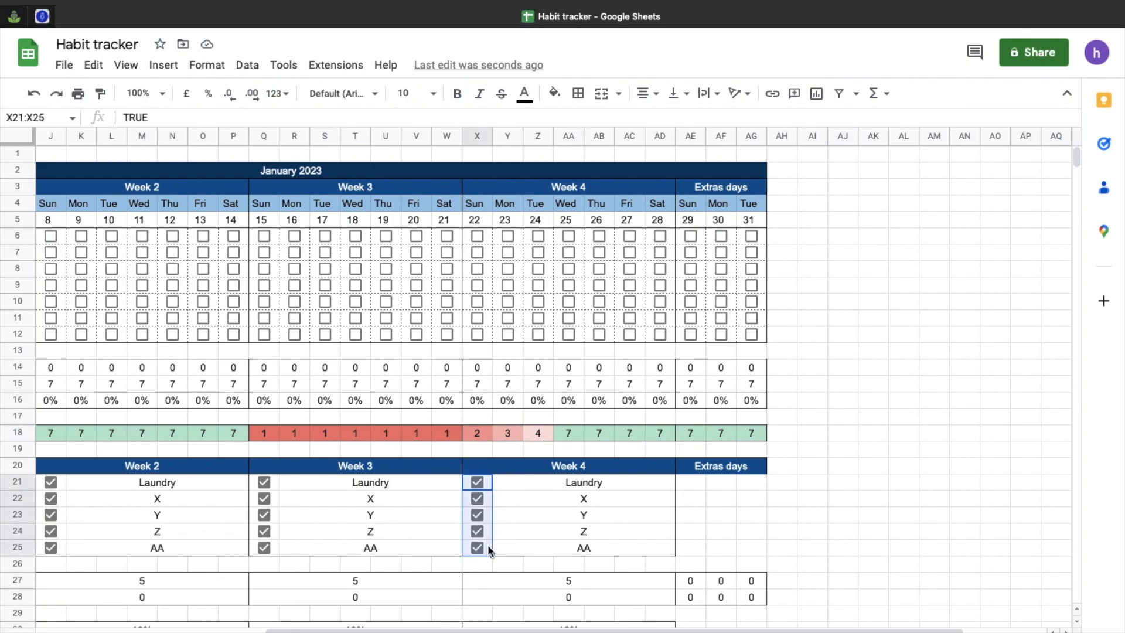
pyautogui.click(698, 483)
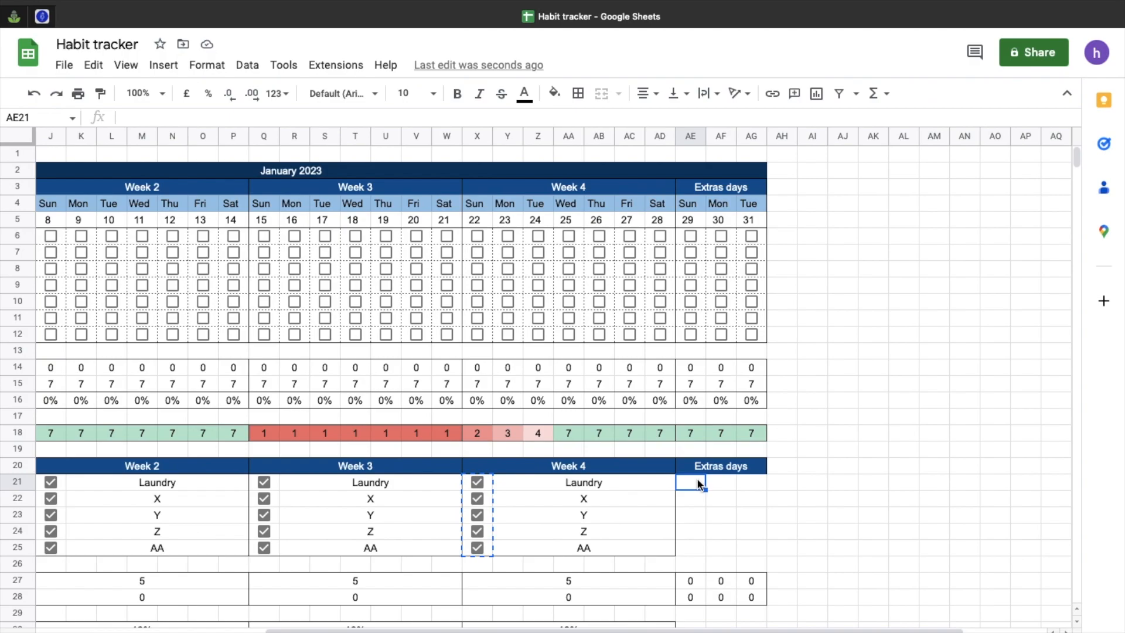
pyautogui.hotkey('ctrl', 'v')
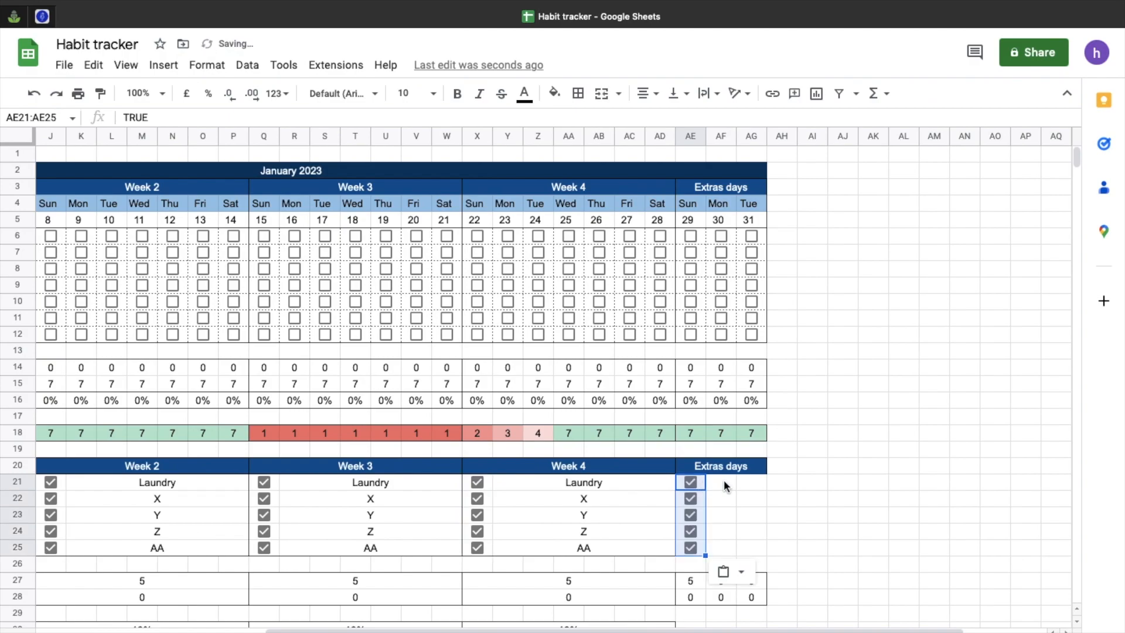
# Step: Merge columns AF and AG separately in each of rows 21 to 25, beside the Extras days checkboxes
pyautogui.moveTo(723, 479); pyautogui.dragTo(757, 481)
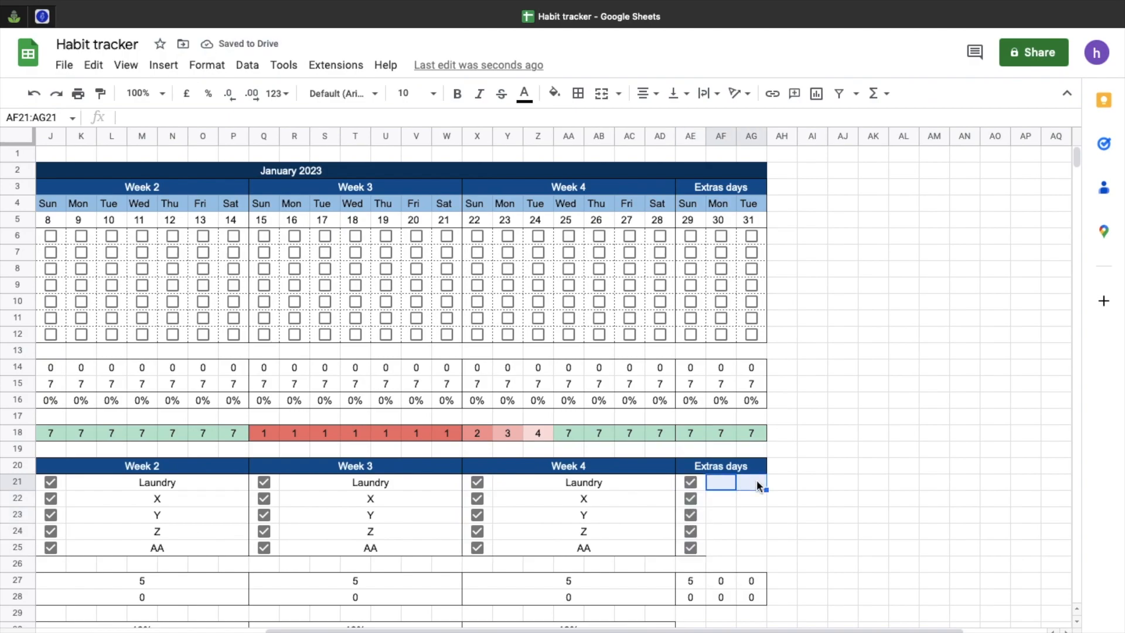
pyautogui.click(601, 93)
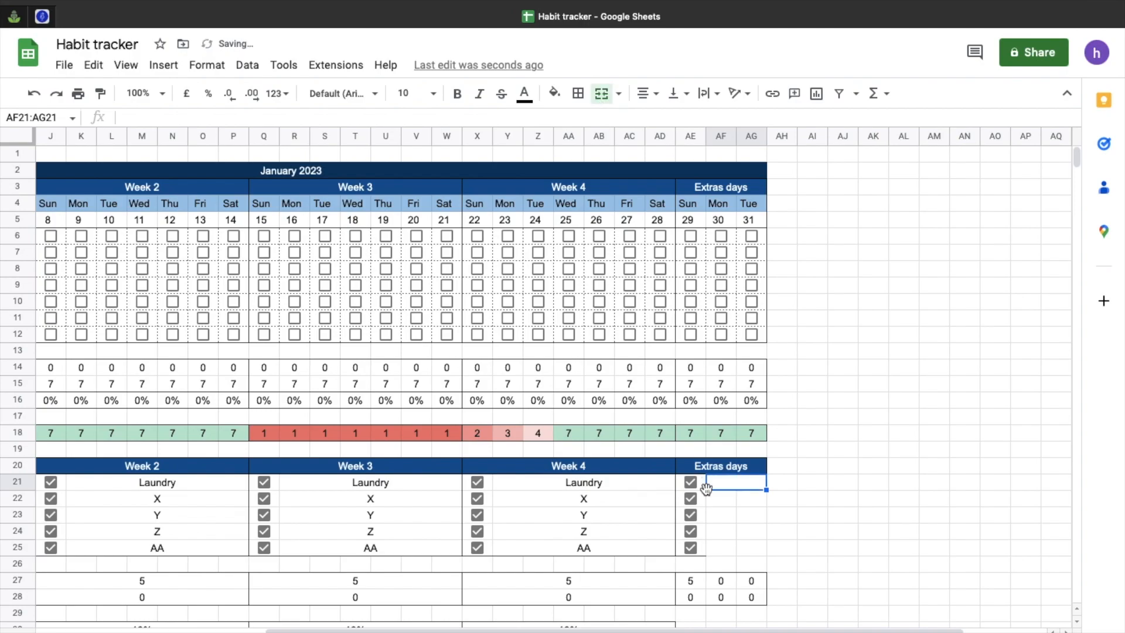
pyautogui.moveTo(726, 505); pyautogui.dragTo(751, 504)
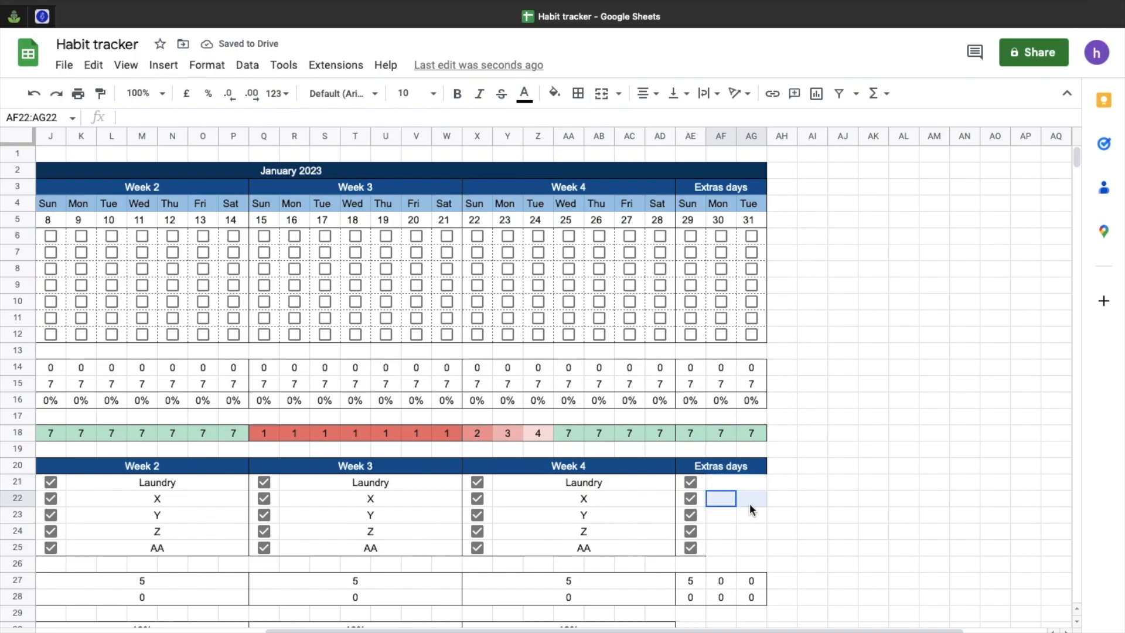
pyautogui.click(602, 93)
pyautogui.moveTo(718, 515); pyautogui.dragTo(745, 515)
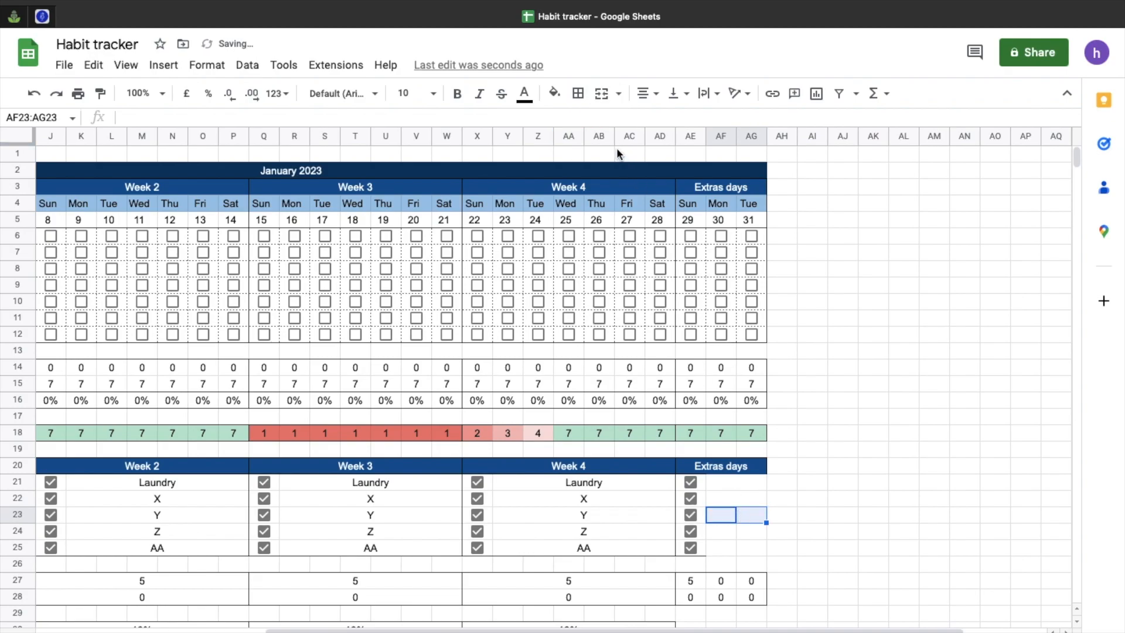
pyautogui.click(603, 95)
pyautogui.click(734, 480)
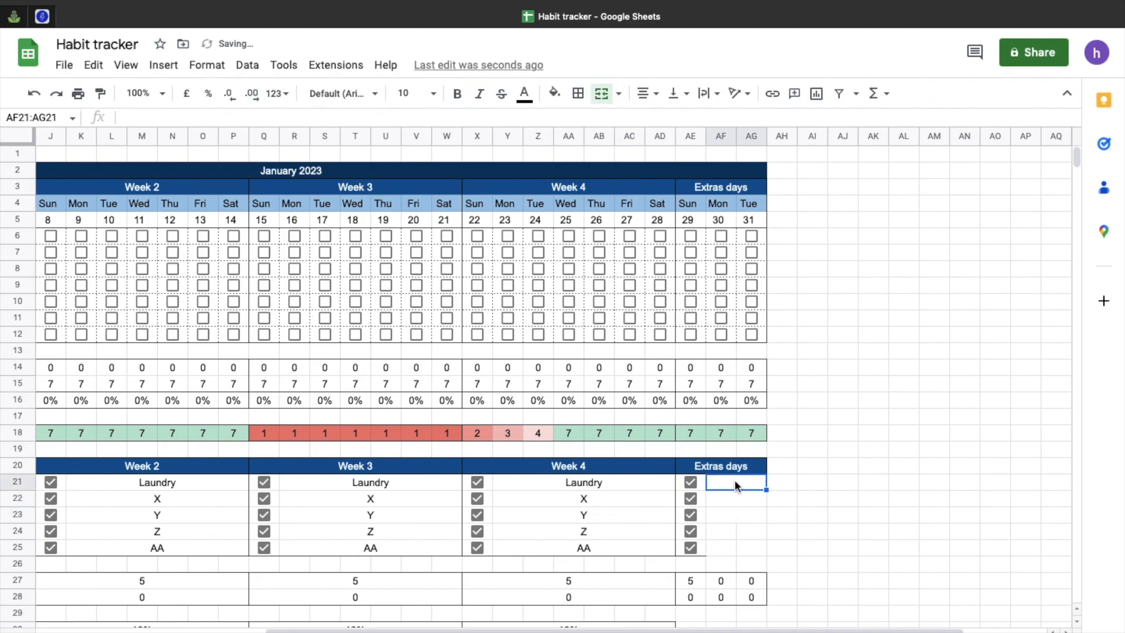
pyautogui.click(736, 516)
pyautogui.moveTo(766, 522); pyautogui.dragTo(766, 517)
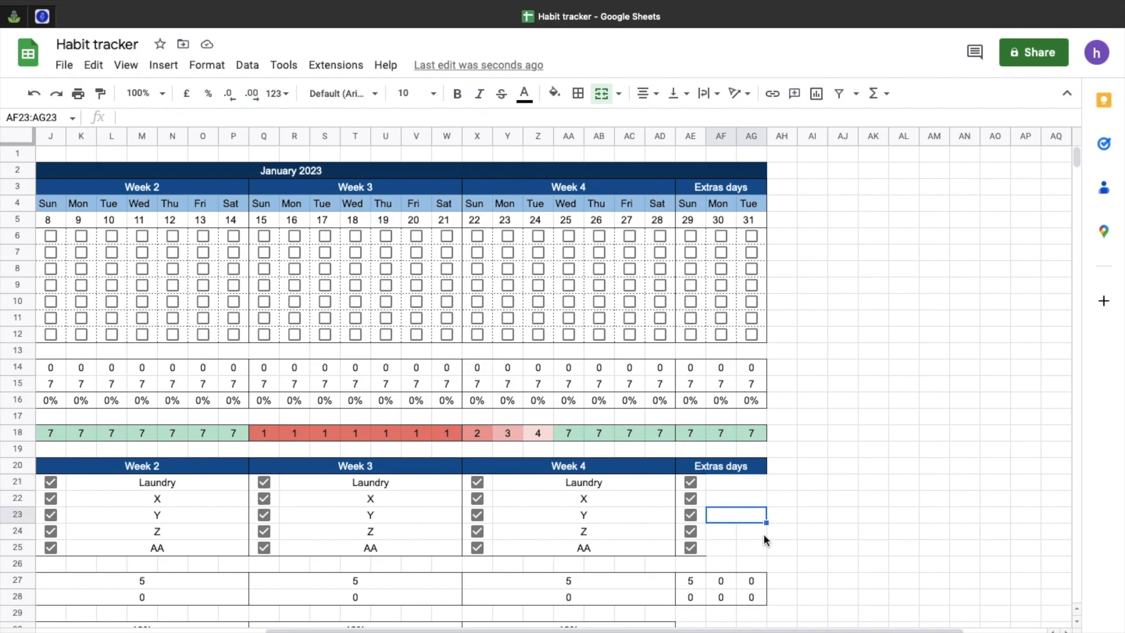
pyautogui.moveTo(766, 522); pyautogui.dragTo(765, 551)
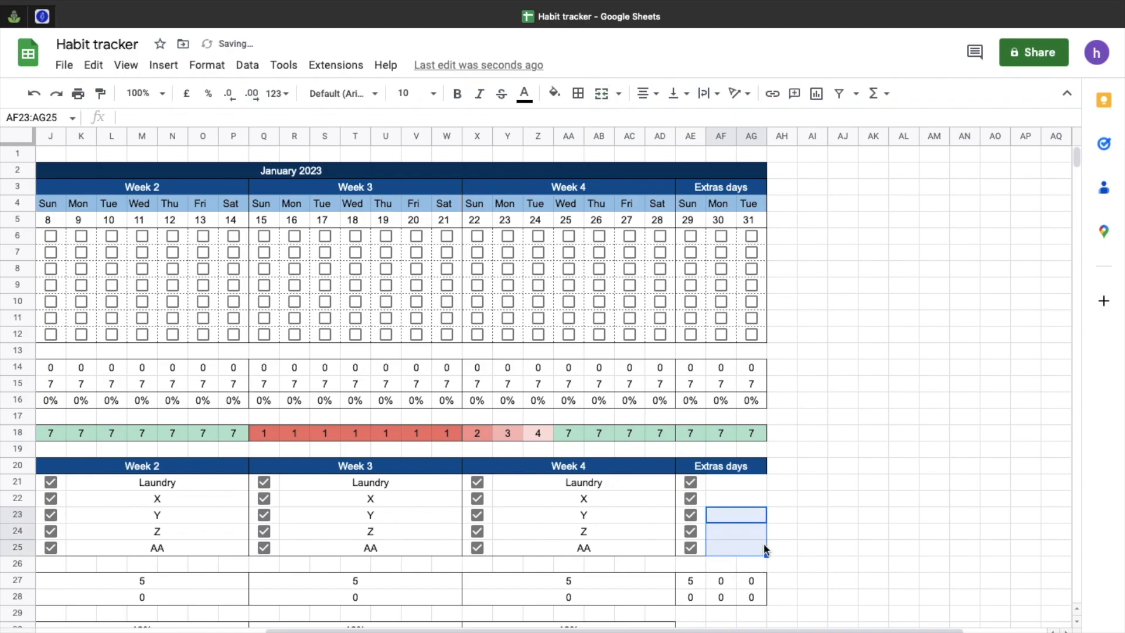
# Step: Link the first two Extras days task names to Week 4, entering =Y21 in AF21 and =Y22 in AF22
pyautogui.click(742, 486)
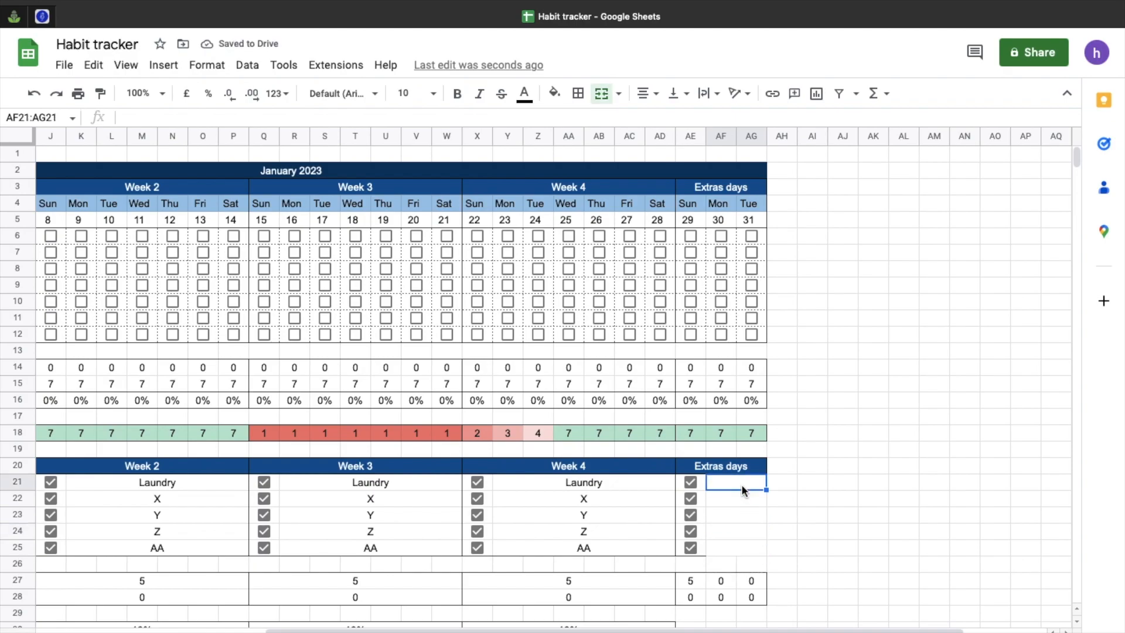
pyautogui.write('=')
pyautogui.click(609, 486)
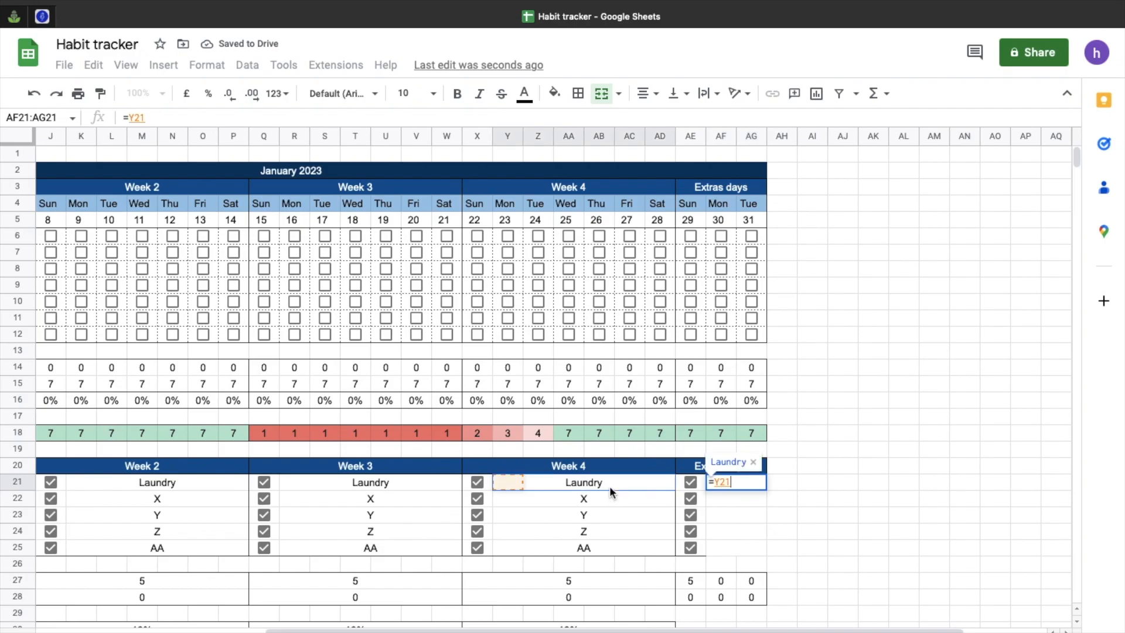
pyautogui.press('Return')
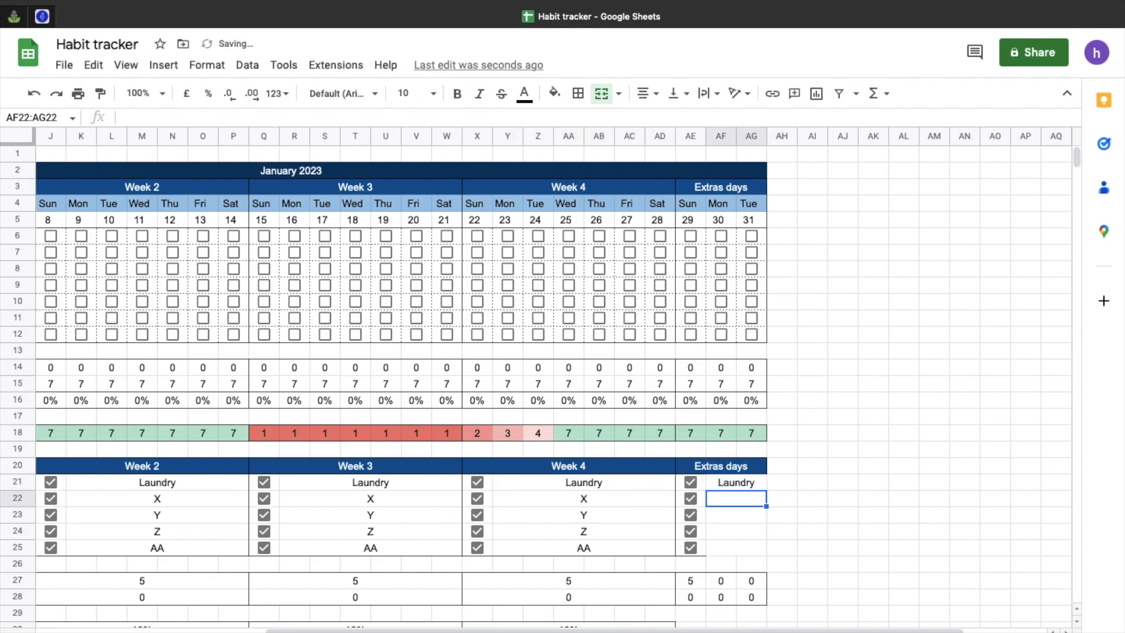
pyautogui.write('=')
pyautogui.click(581, 498)
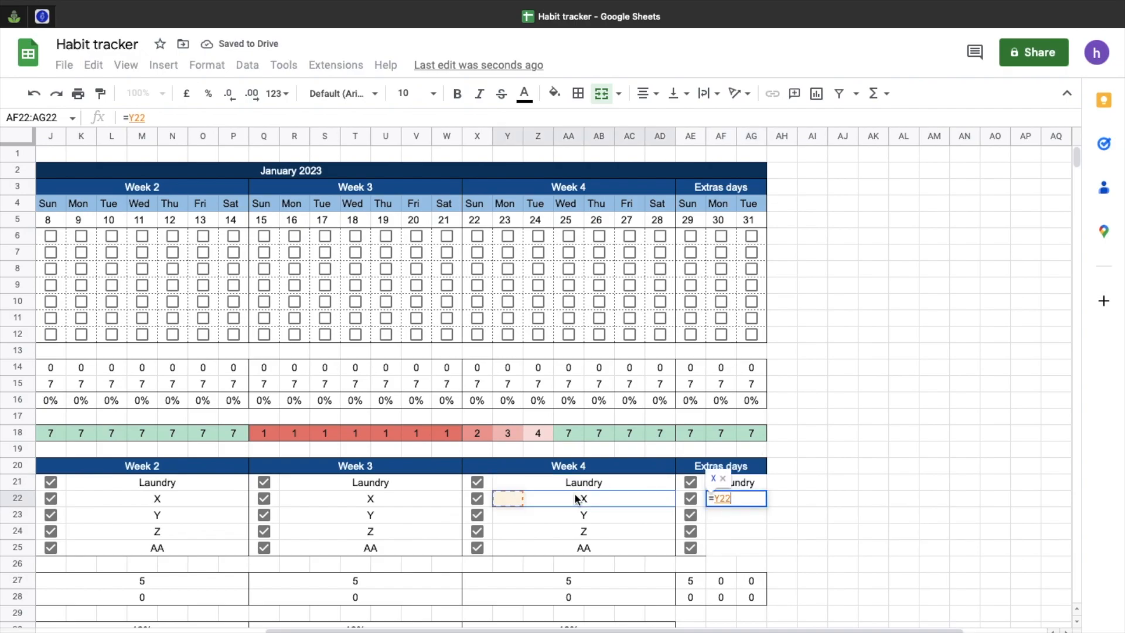
pyautogui.press('Return')
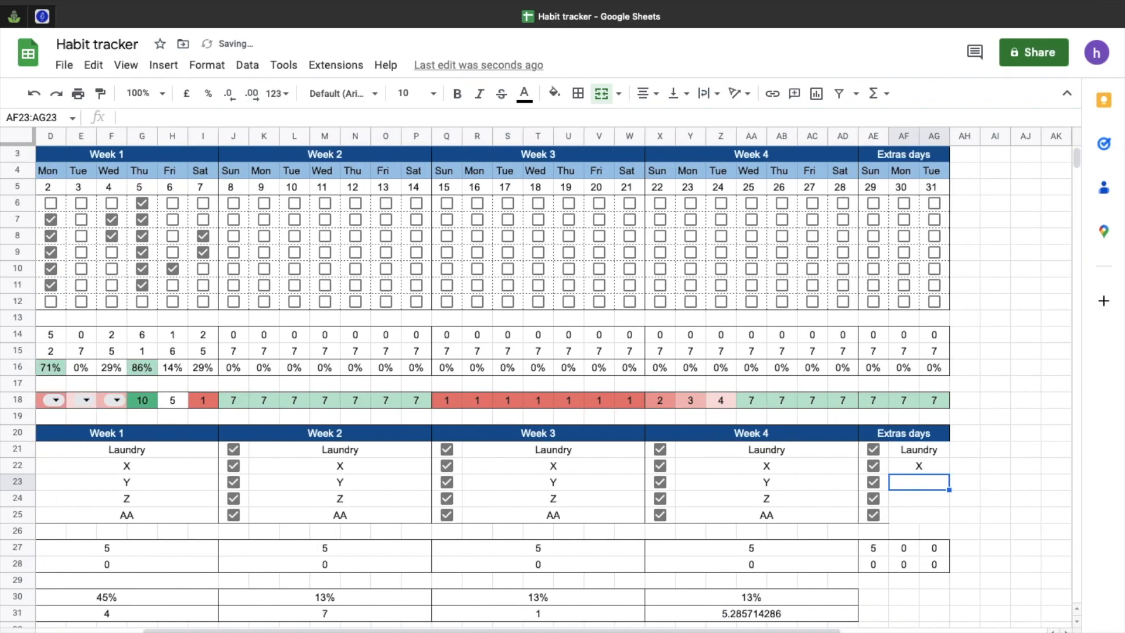
# Step: Rename the second weekly task under Week 1, in D22, to AB
pyautogui.click(193, 467)
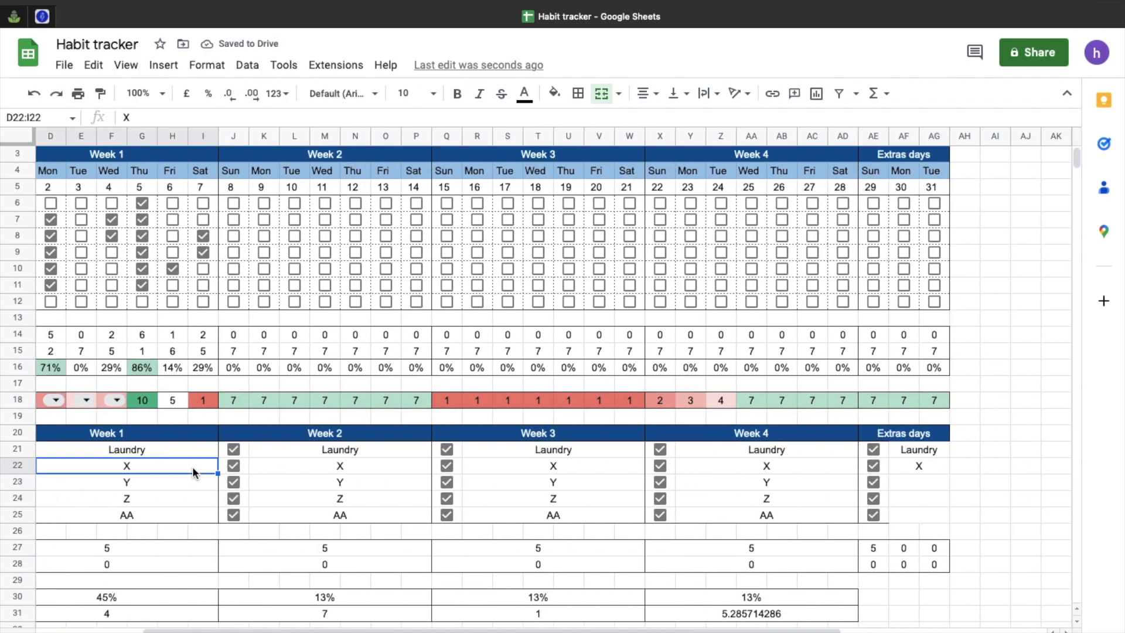
pyautogui.write('AB')
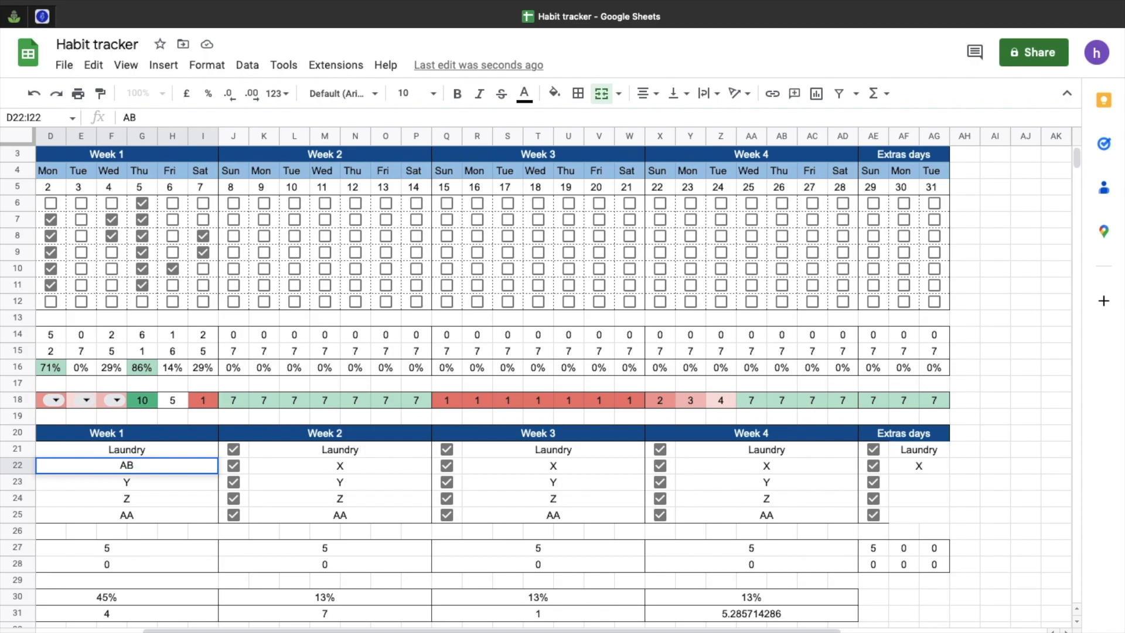
pyautogui.press('Return')
# Step: Fill the Extras days task link in AF22 down through row 25 and add an outer border around AE21:AG25
pyautogui.click(958, 463)
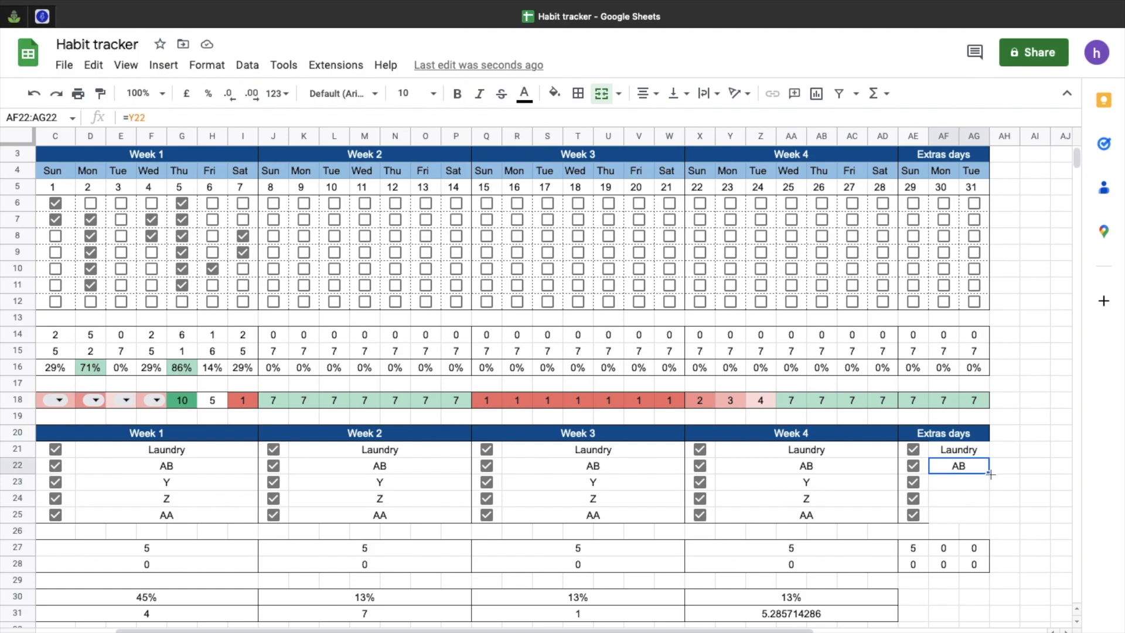
pyautogui.moveTo(990, 474); pyautogui.dragTo(919, 449)
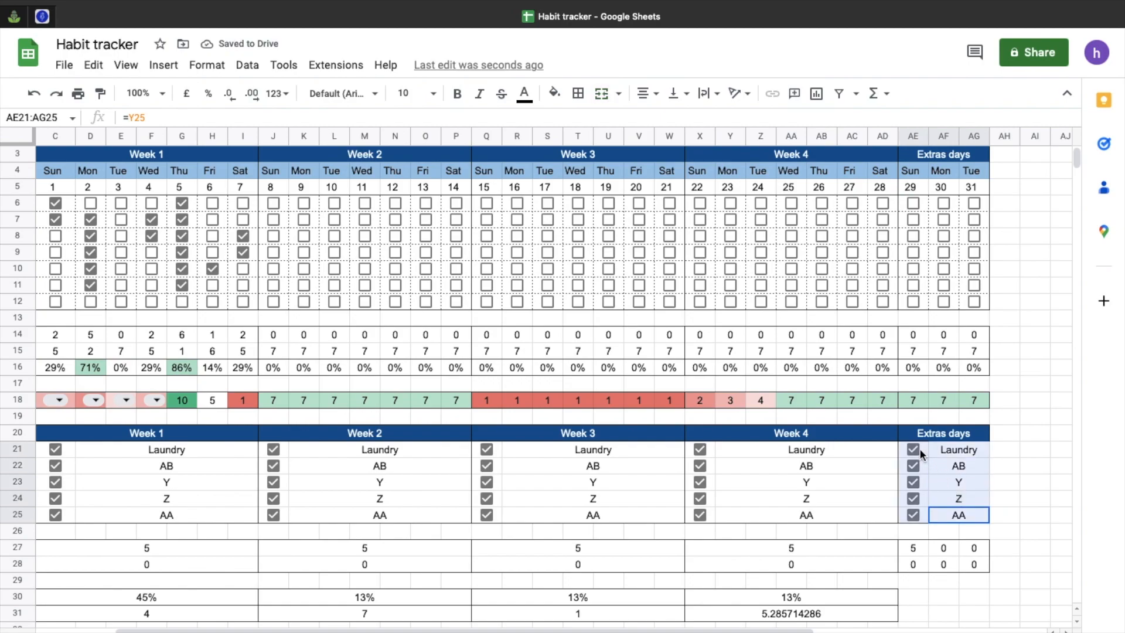
pyautogui.click(577, 94)
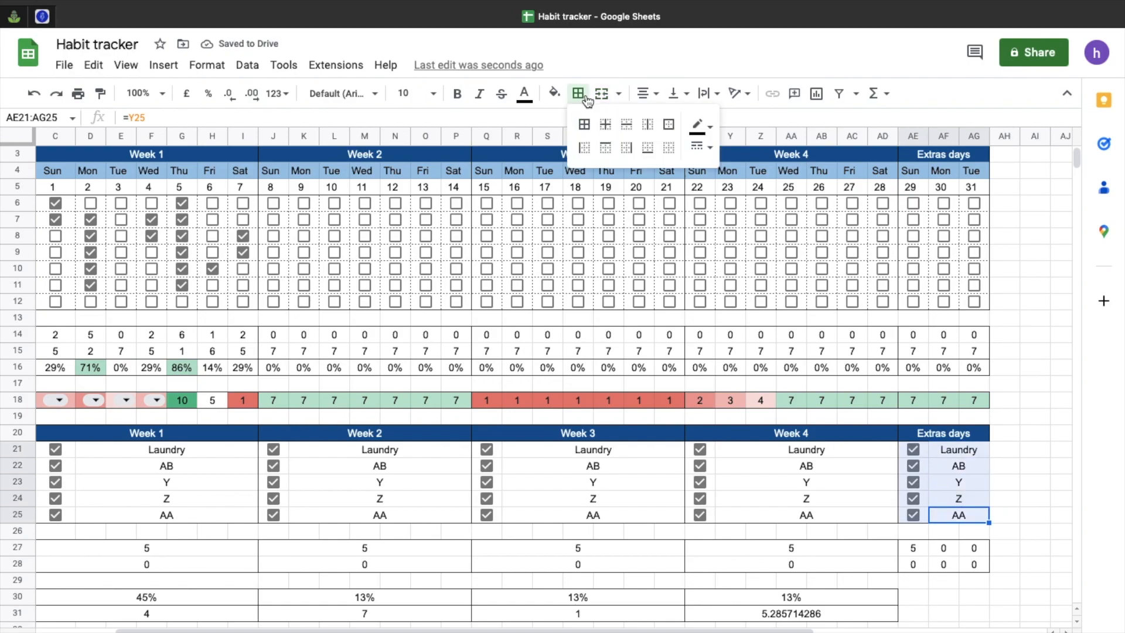
pyautogui.click(668, 124)
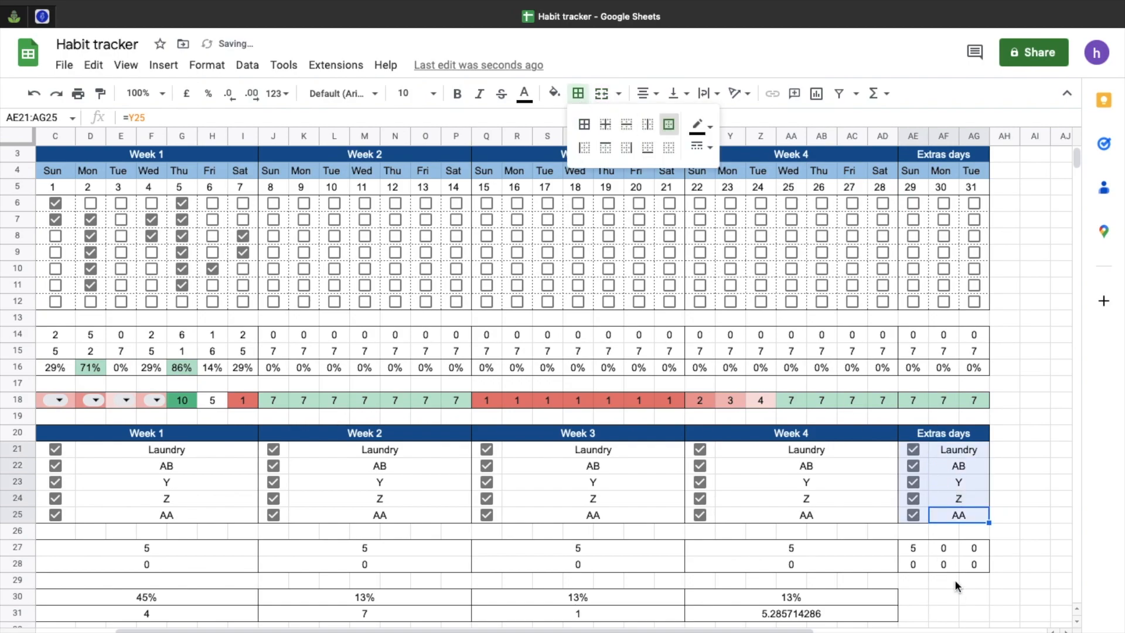
pyautogui.click(1003, 569)
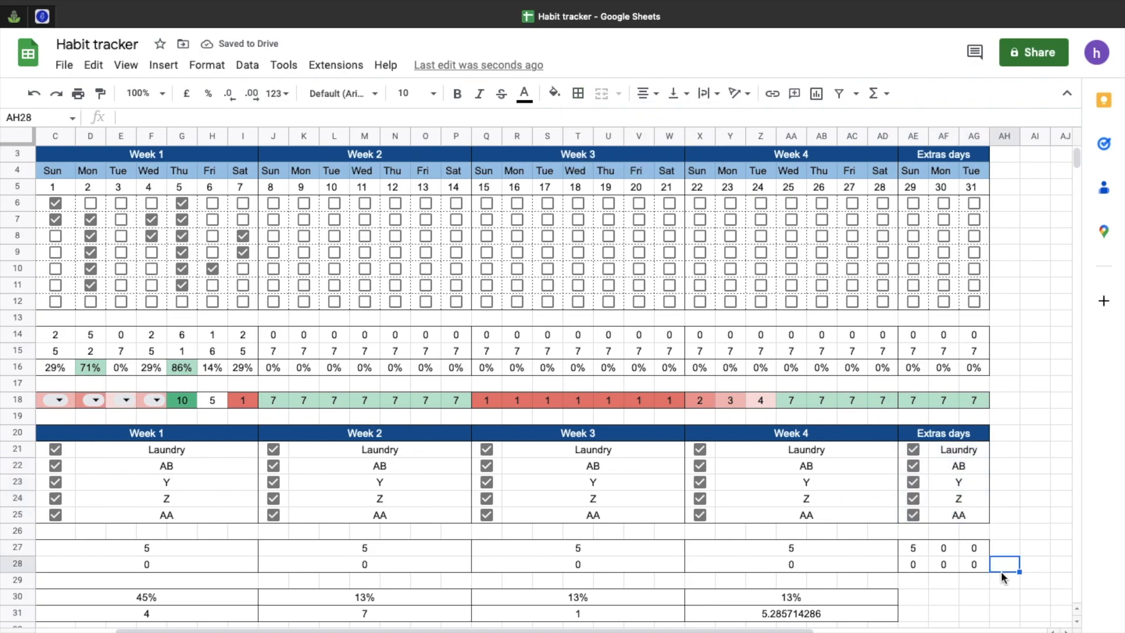
# Step: Merge AE27:AG27 and AE28:AG28 for the Extras days Complete and Incomplete counts, accepting that only the first value is kept
pyautogui.hscroll(-4, 917, 553)
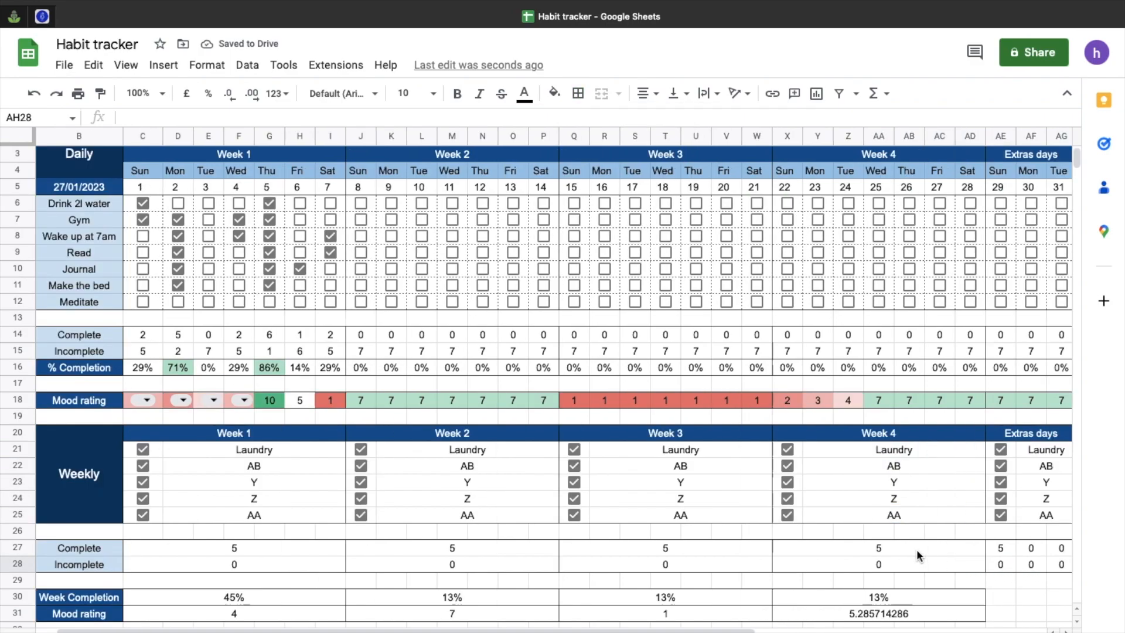
pyautogui.hscroll(4, 896, 547)
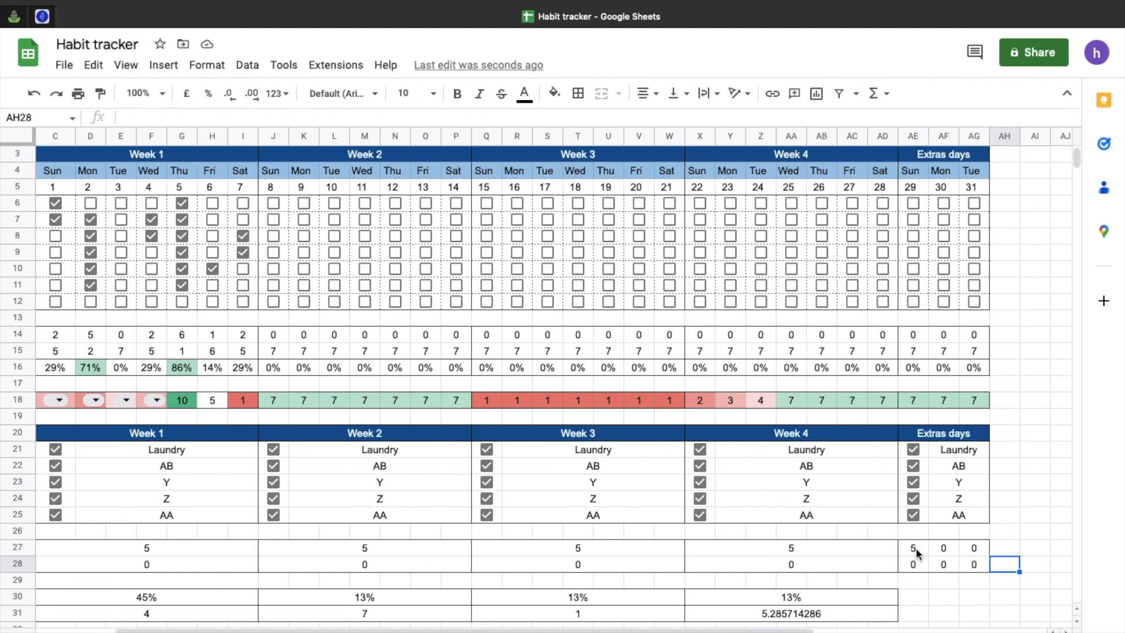
pyautogui.moveTo(918, 551); pyautogui.dragTo(978, 551)
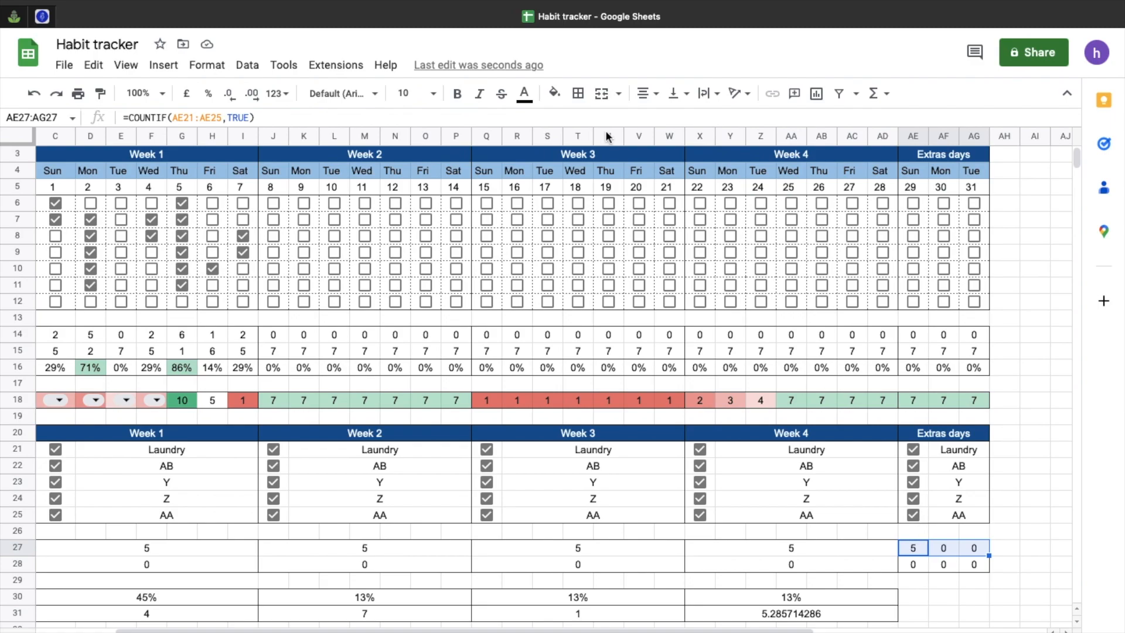
pyautogui.click(597, 99)
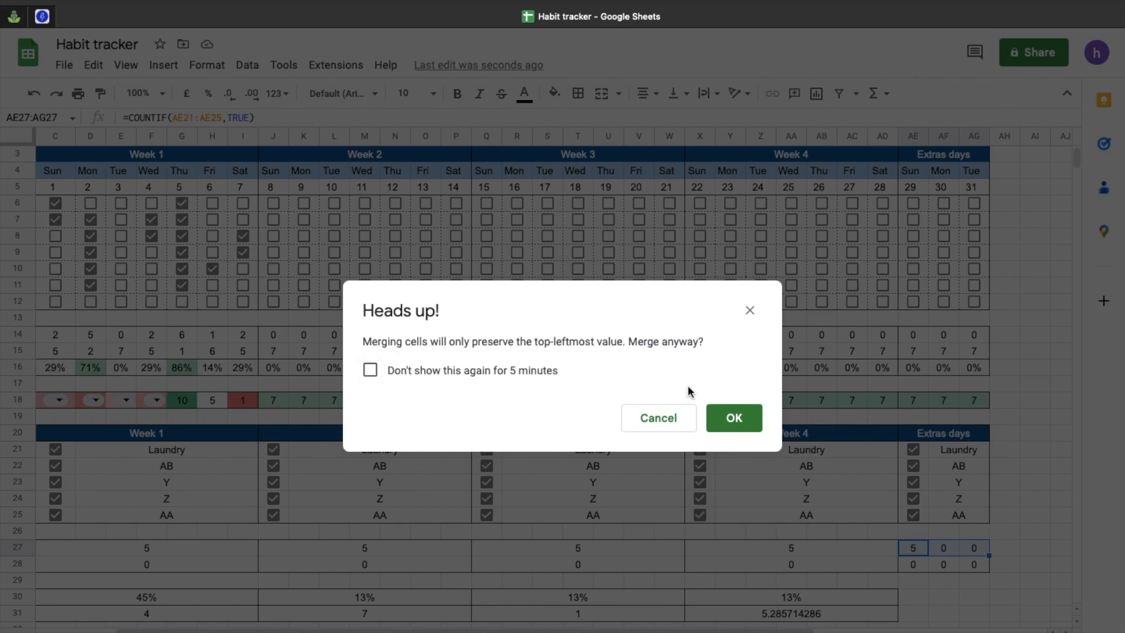
pyautogui.click(736, 418)
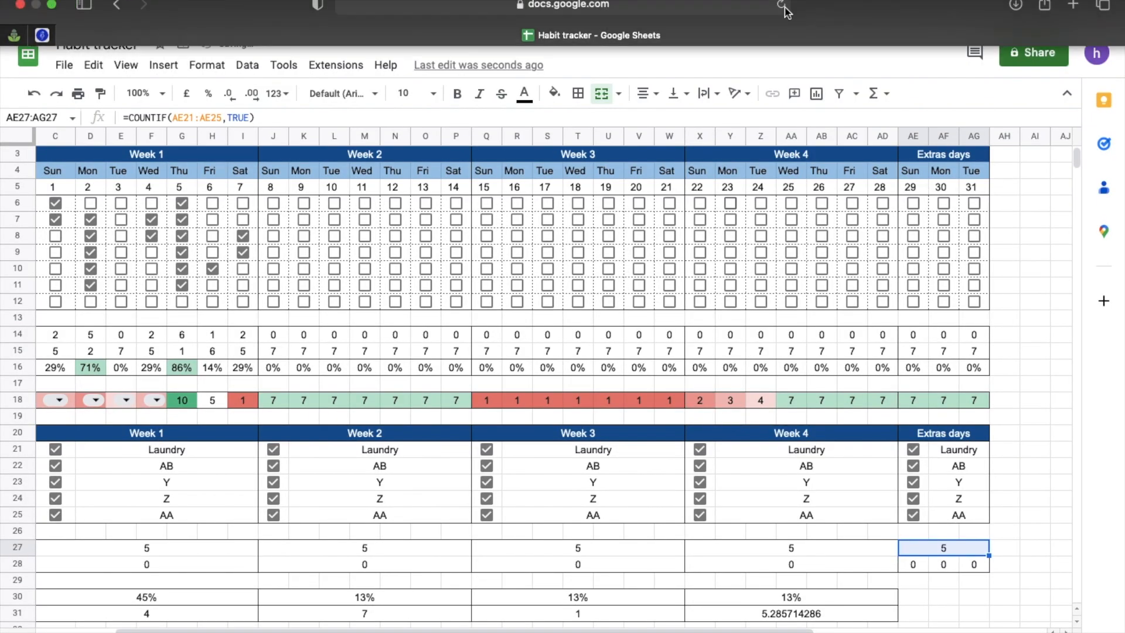
pyautogui.moveTo(905, 564); pyautogui.dragTo(969, 566)
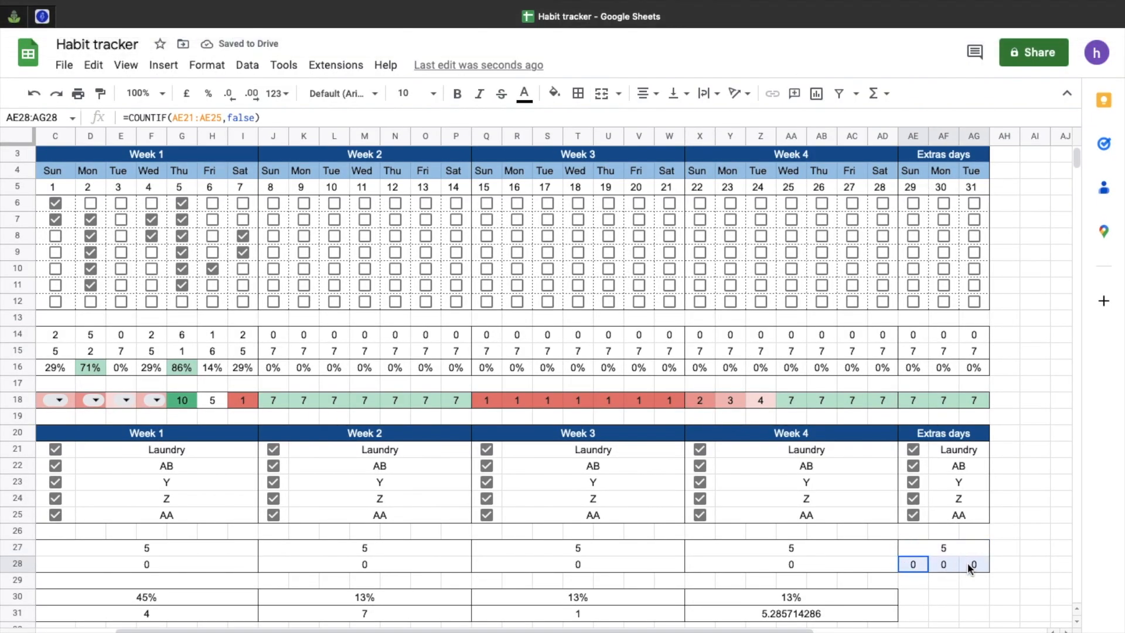
pyautogui.click(599, 100)
pyautogui.click(733, 417)
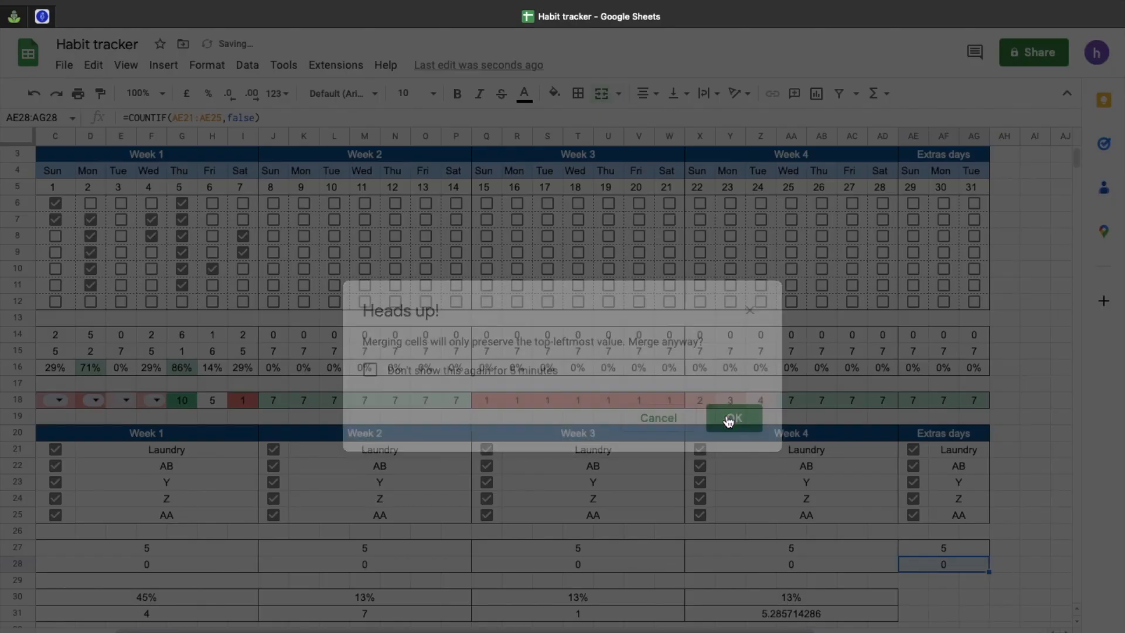
# Step: Extend the Week 4 completion and mood rating averages in X30:AD31 across to the Extras days columns, through AK31
pyautogui.scroll(-2, 870, 565)
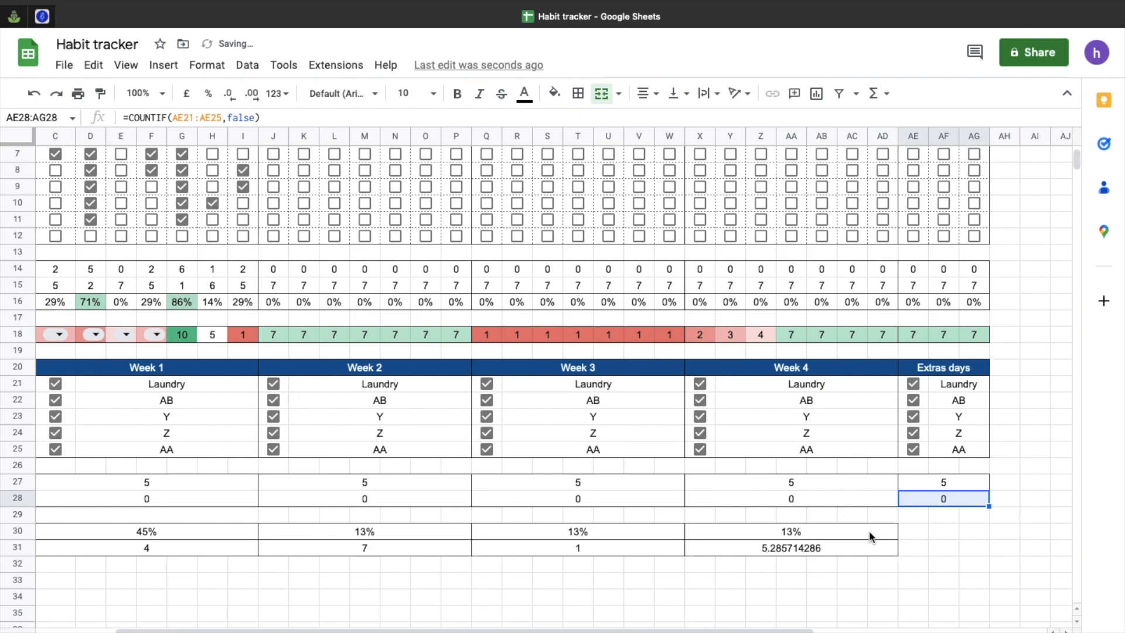
pyautogui.moveTo(870, 532); pyautogui.dragTo(870, 548)
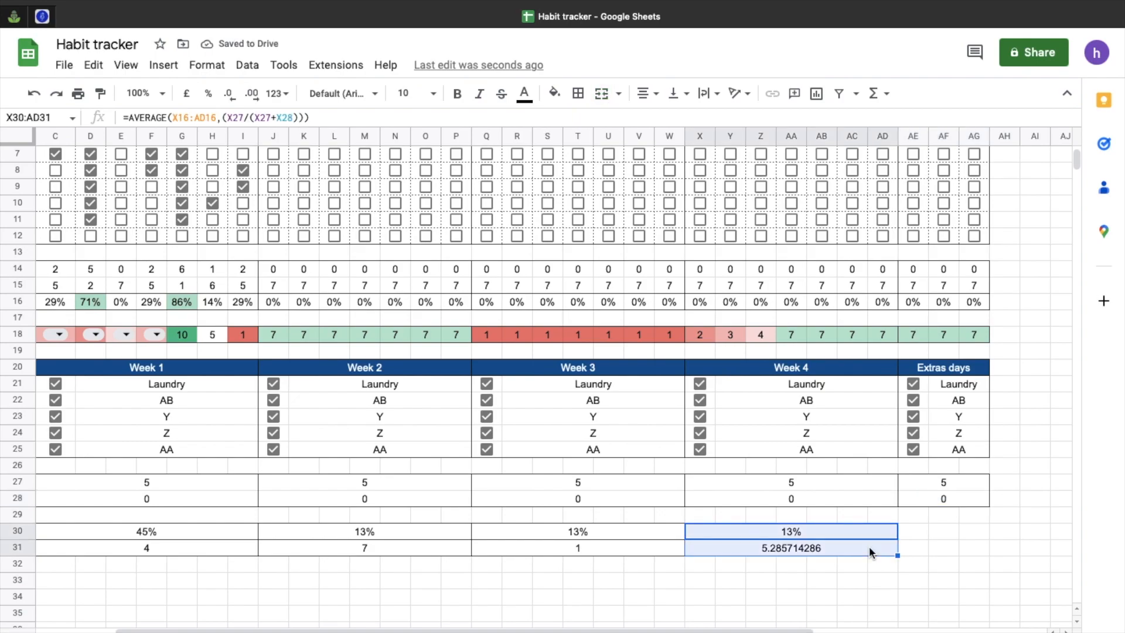
pyautogui.hscroll(-3, 869, 547)
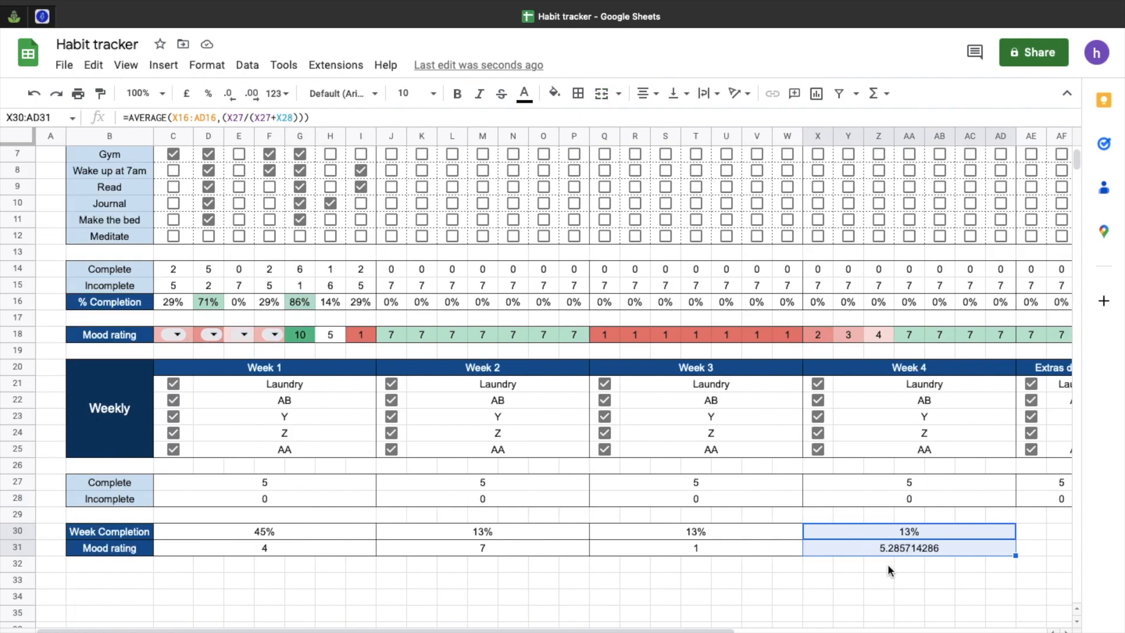
pyautogui.hscroll(6, 888, 566)
pyautogui.moveTo(766, 556); pyautogui.dragTo(892, 555)
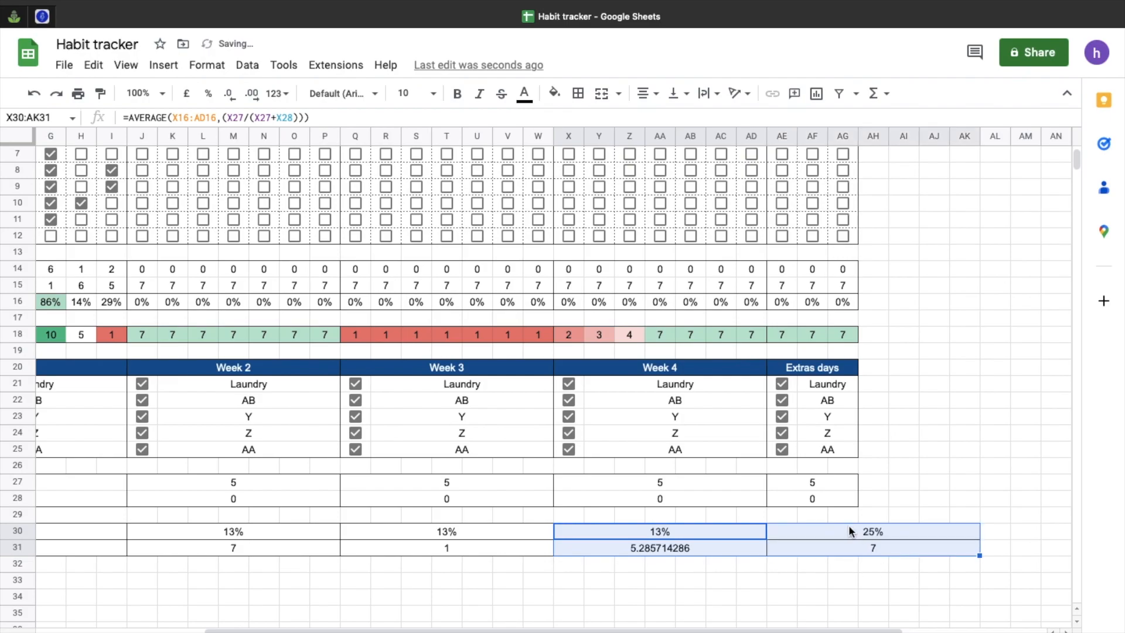
pyautogui.click(855, 567)
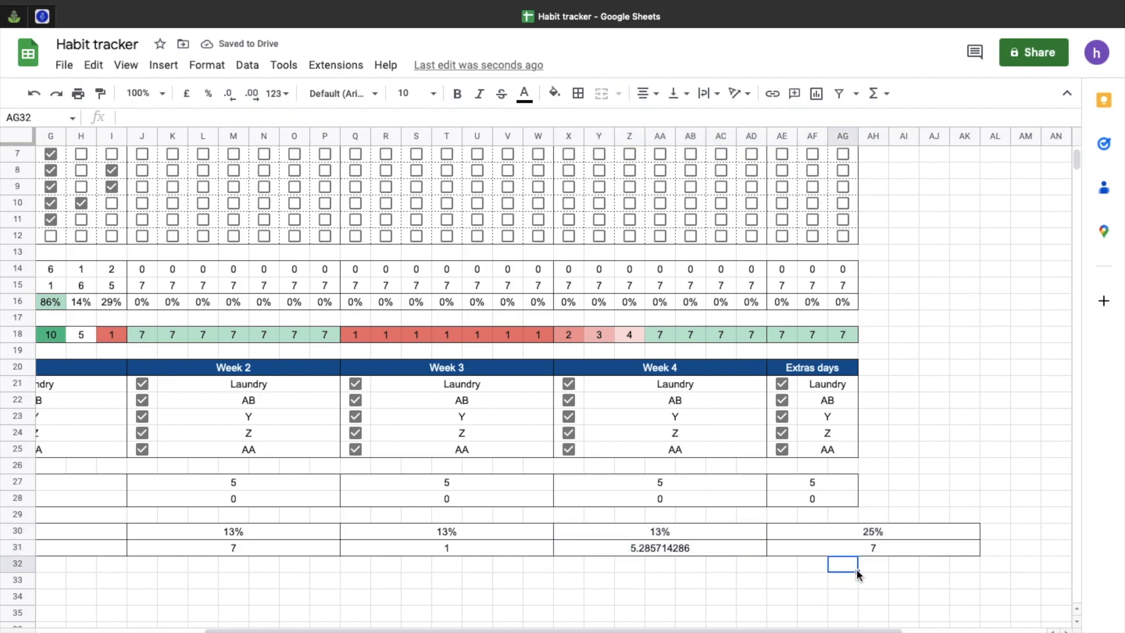
# Step: Unmerge the Extras days average cells AE30:AK30 and AE31:AK31
pyautogui.click(842, 530)
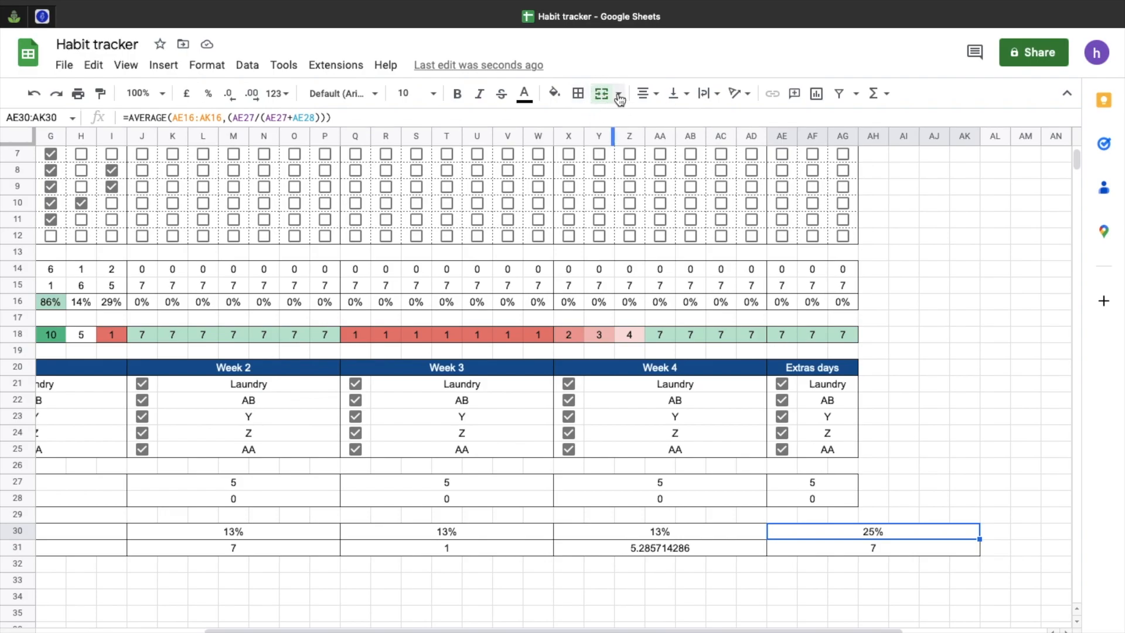
pyautogui.click(602, 95)
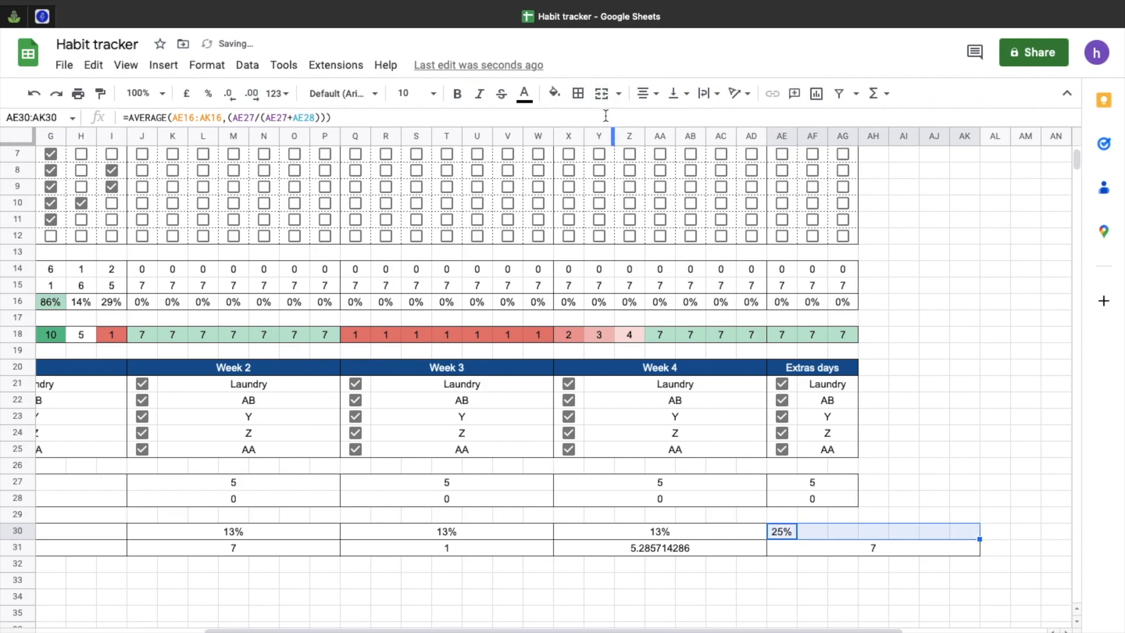
pyautogui.click(894, 509)
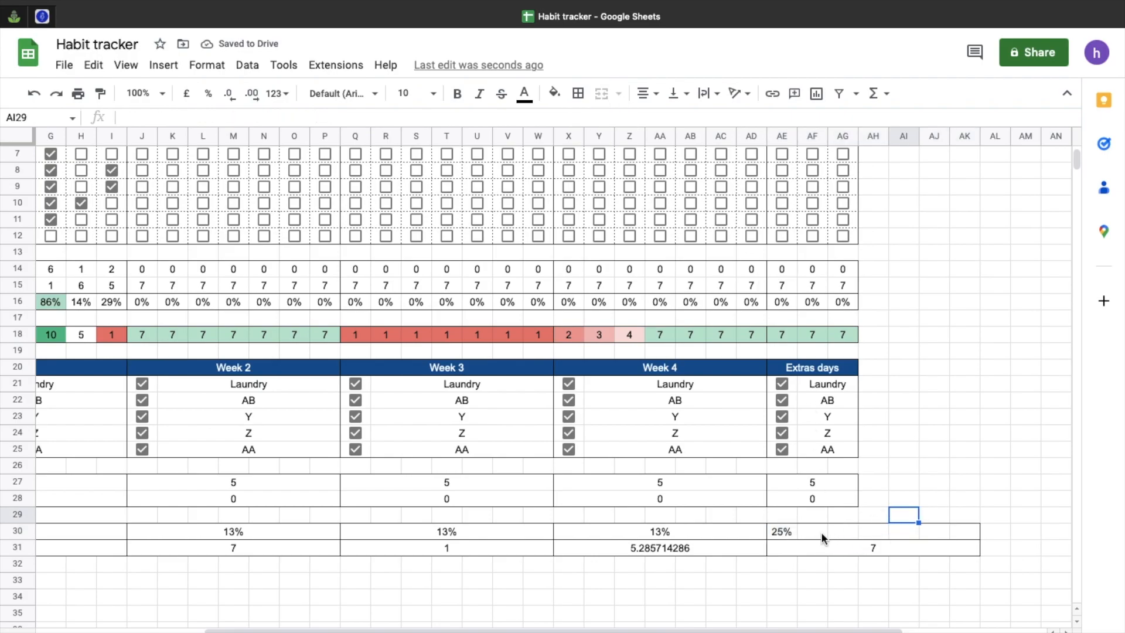
pyautogui.click(796, 542)
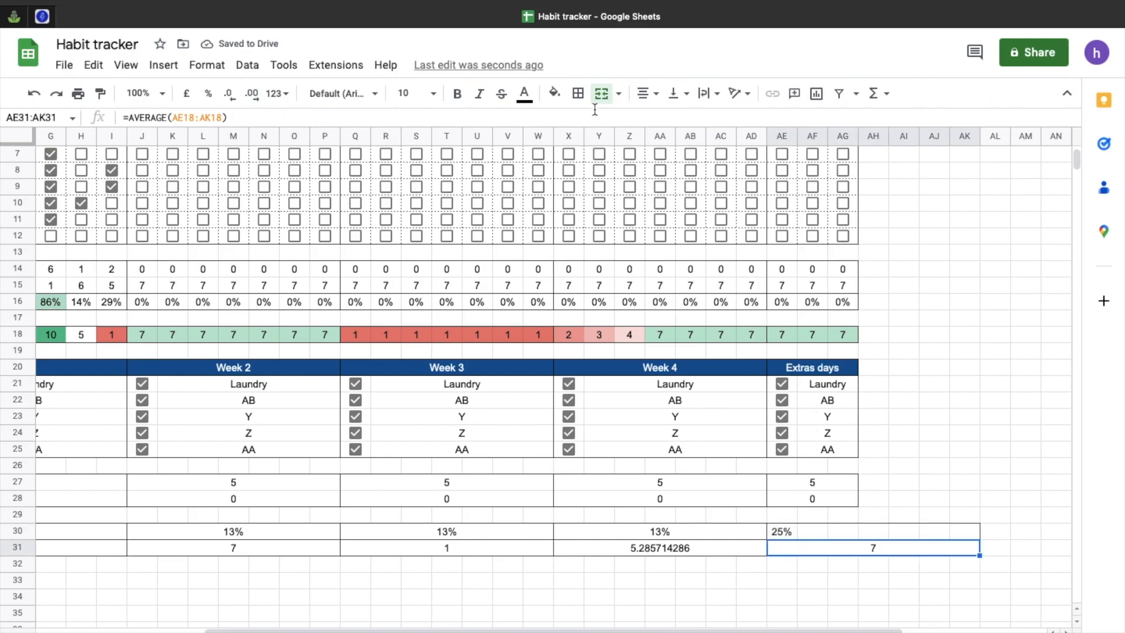
pyautogui.click(579, 94)
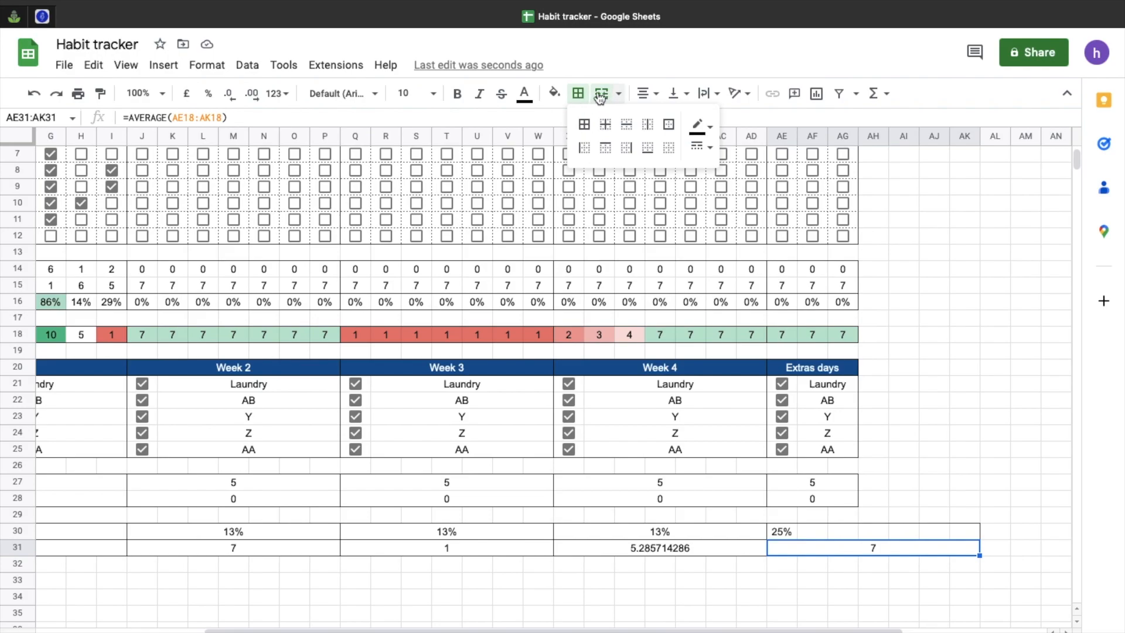
pyautogui.click(601, 94)
pyautogui.click(815, 579)
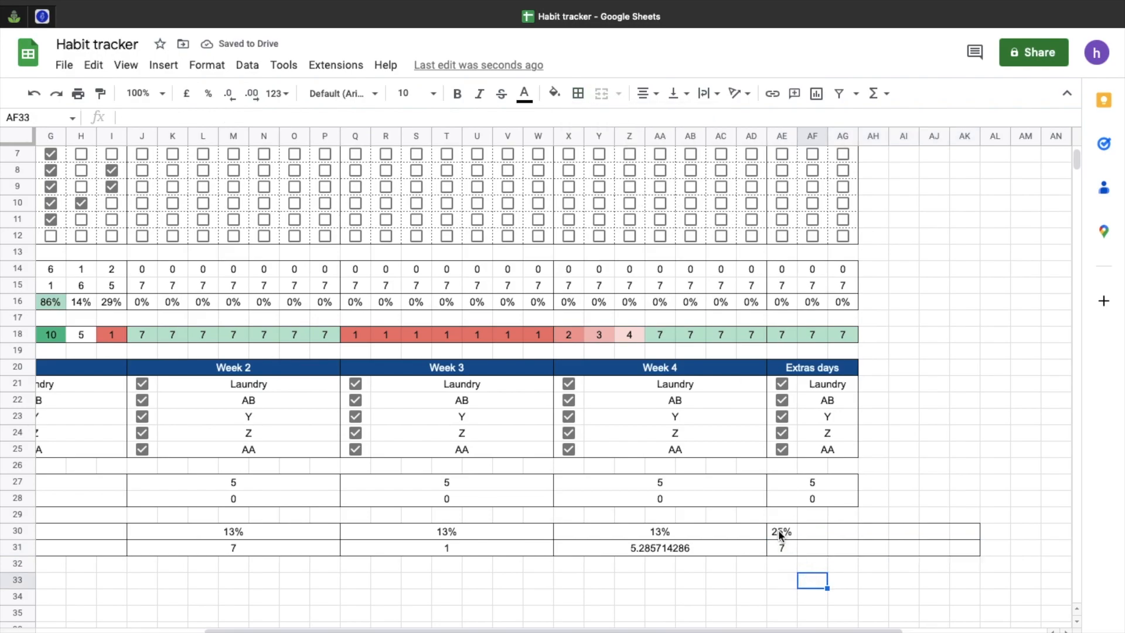
# Step: Merge AE30:AG30 and AE31:AG31 so the average cells match the width of the Extras days block
pyautogui.moveTo(778, 531); pyautogui.dragTo(835, 530)
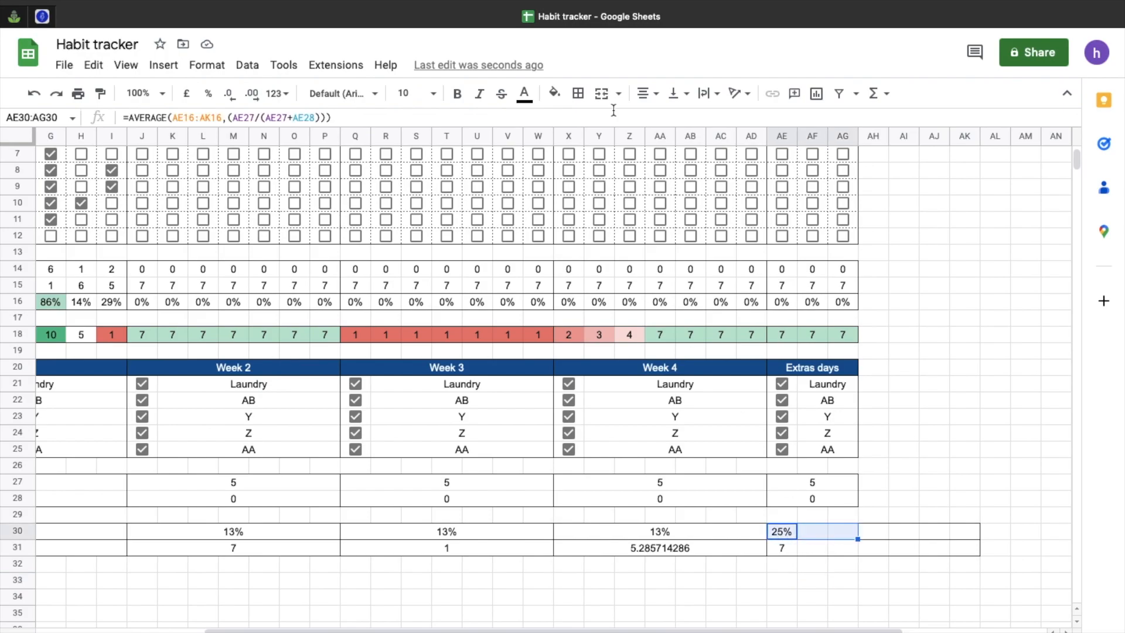
pyautogui.click(602, 94)
pyautogui.click(768, 566)
pyautogui.moveTo(783, 546); pyautogui.dragTo(836, 549)
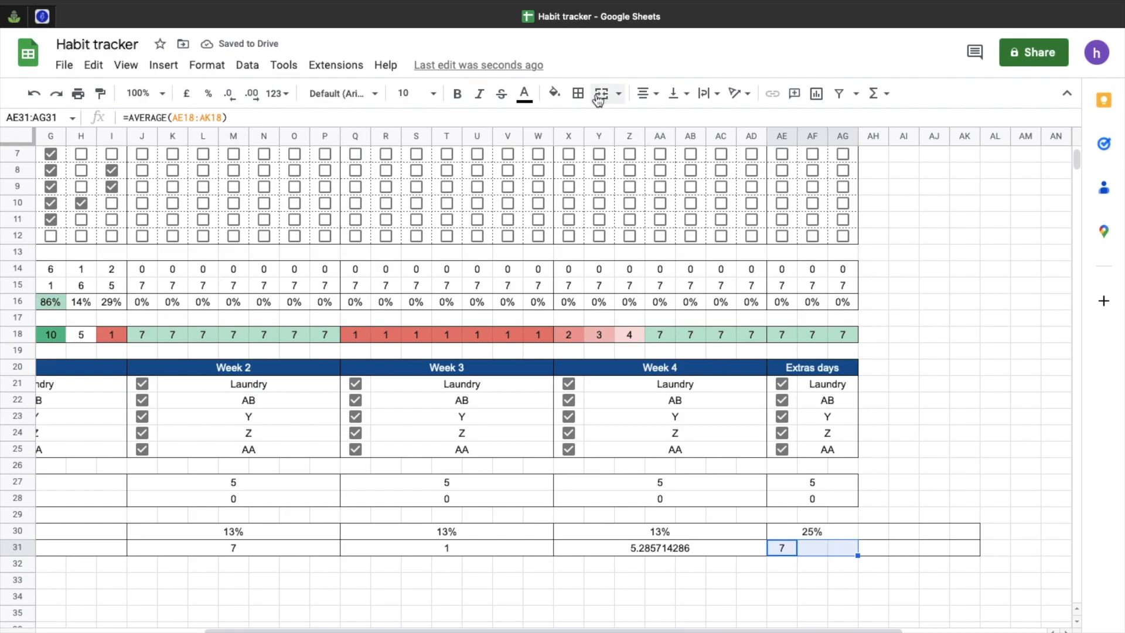
pyautogui.click(578, 94)
pyautogui.click(852, 596)
pyautogui.click(602, 93)
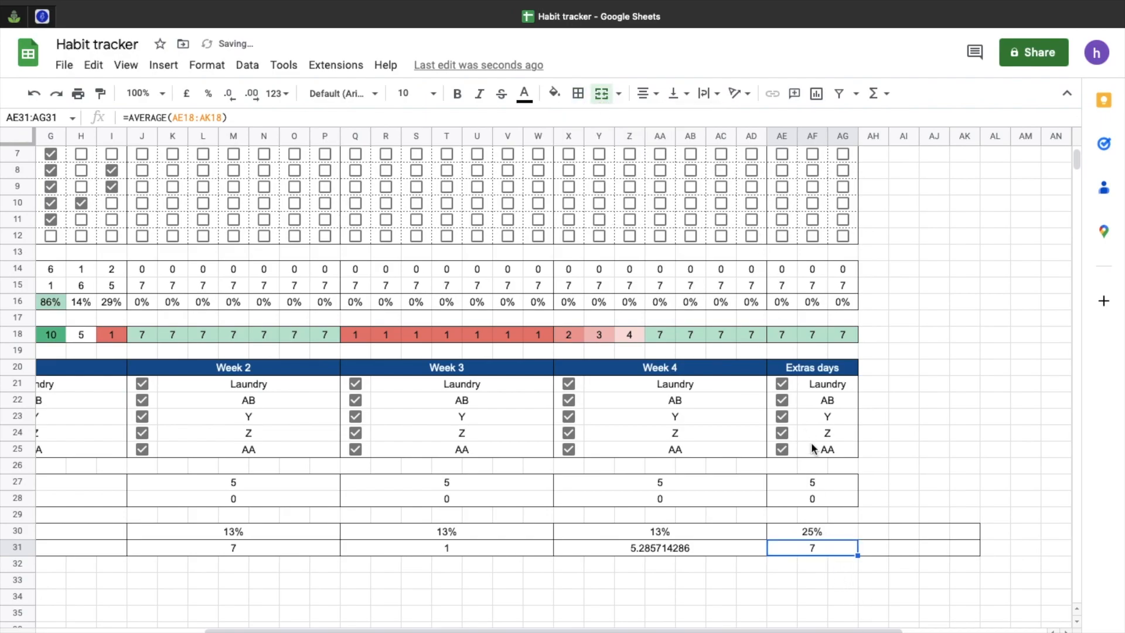
# Step: Add an outer border around the Extras days averages in AE30:AG31
pyautogui.moveTo(818, 532); pyautogui.dragTo(818, 546)
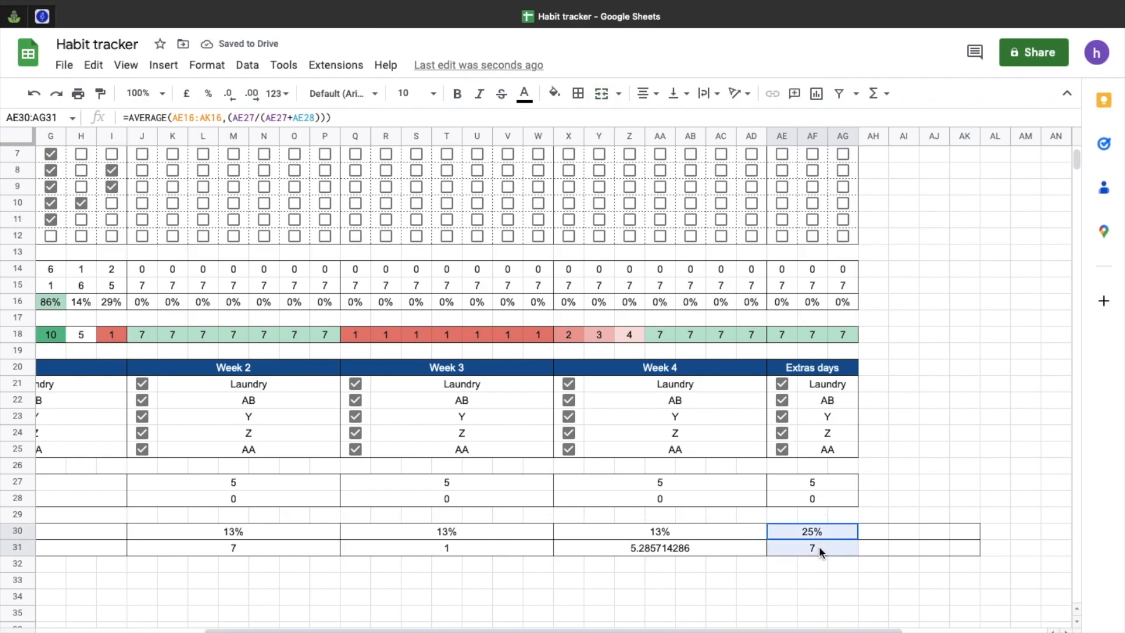
pyautogui.click(578, 93)
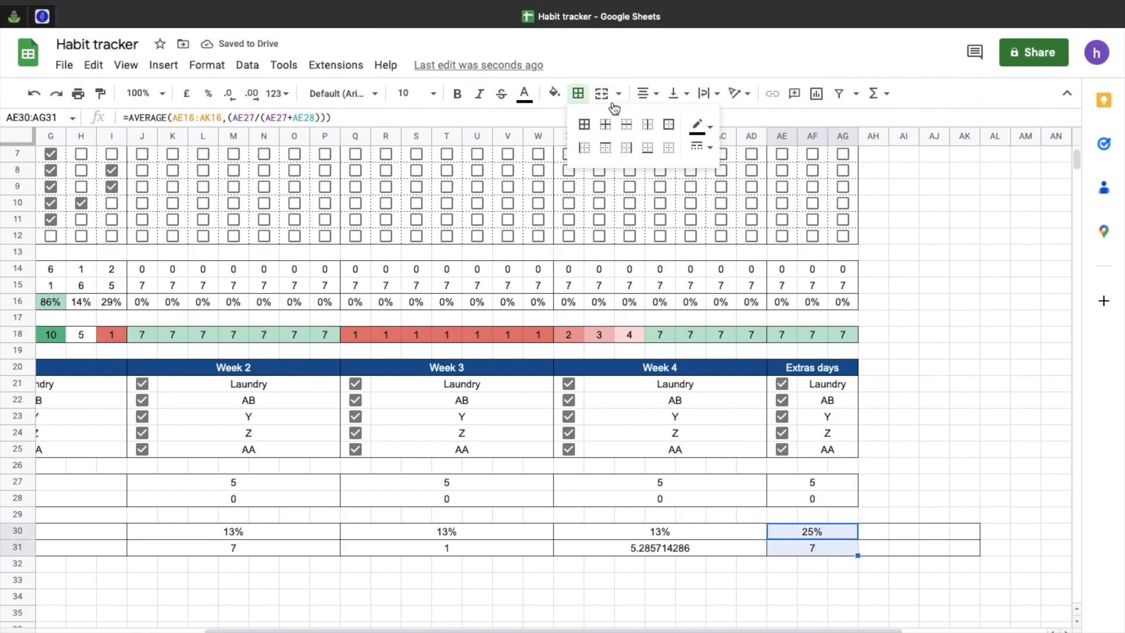
pyautogui.click(666, 125)
pyautogui.click(873, 616)
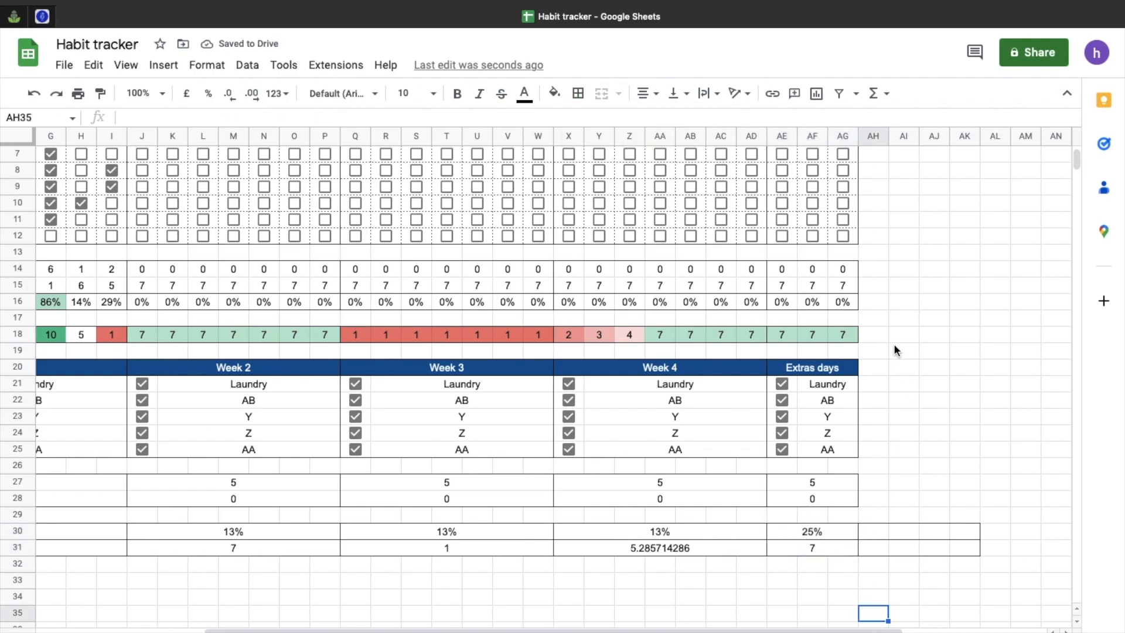
# Step: Clear the leftover borders from AH30:AK31 beside the Extras days averages
pyautogui.moveTo(877, 530); pyautogui.dragTo(977, 551)
pyautogui.click(577, 93)
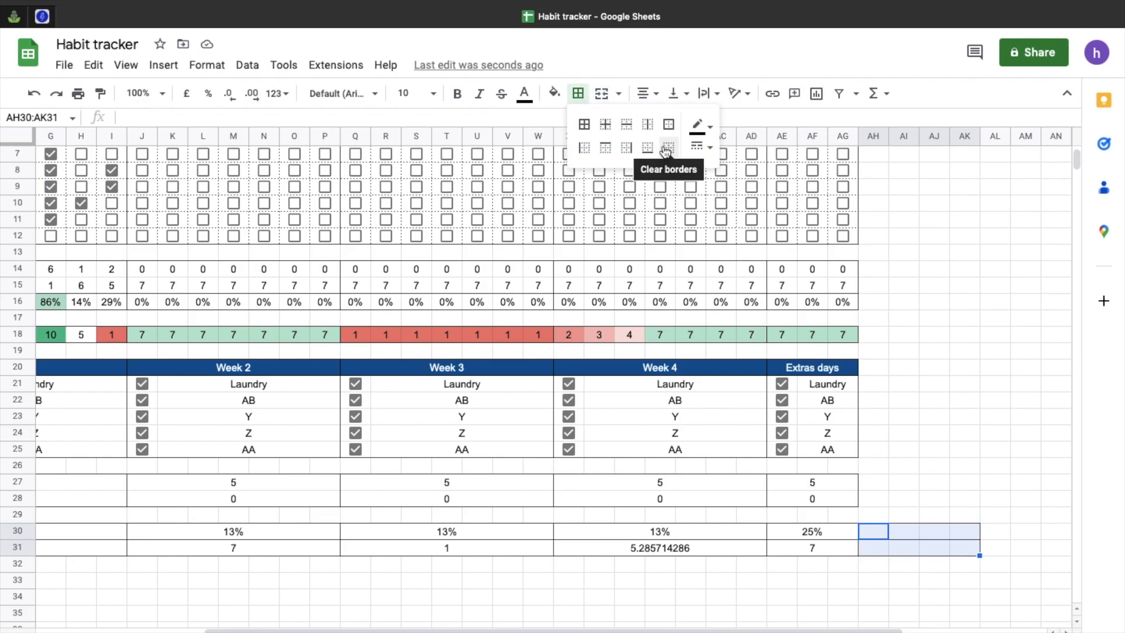
pyautogui.click(666, 150)
pyautogui.click(886, 467)
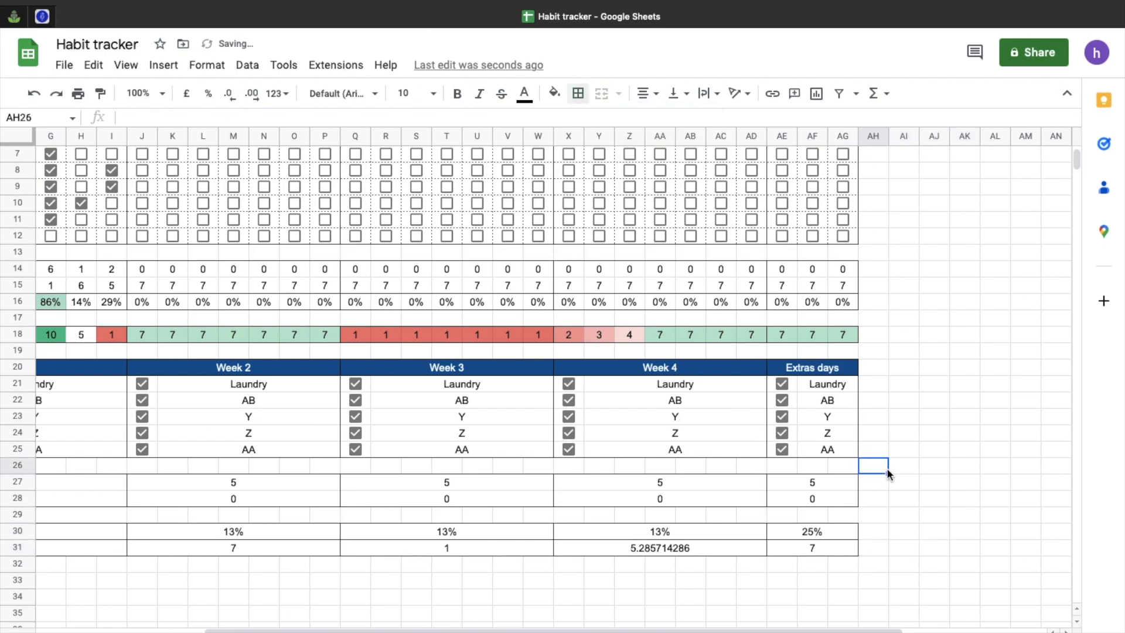
pyautogui.hscroll(-6, 932, 548)
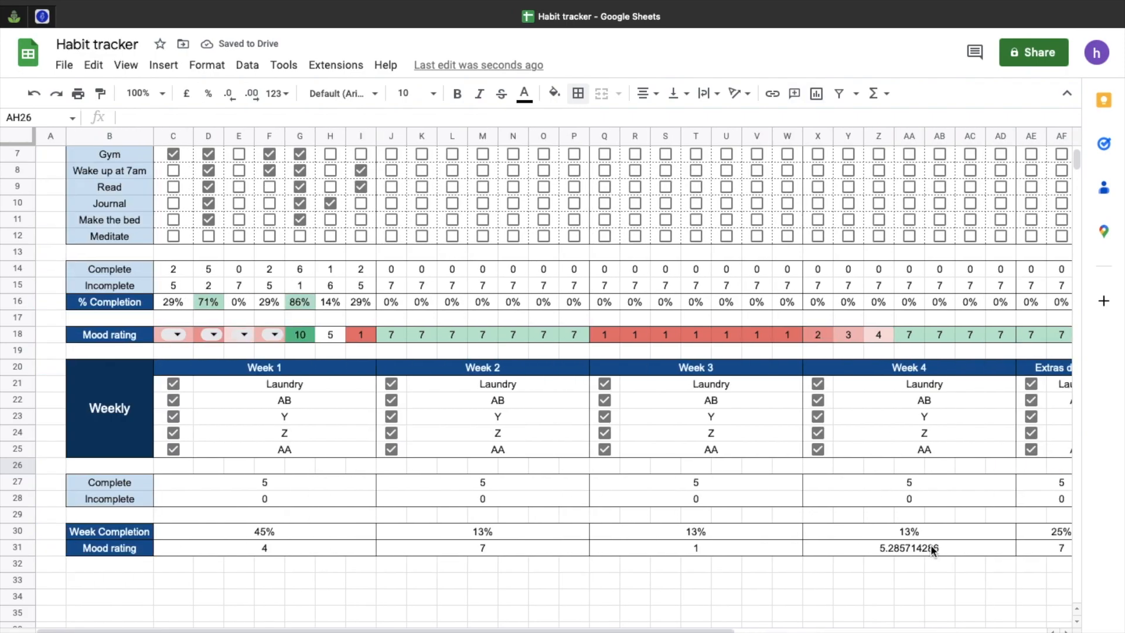
pyautogui.hscroll(1, 931, 548)
pyautogui.scroll(3, 930, 548)
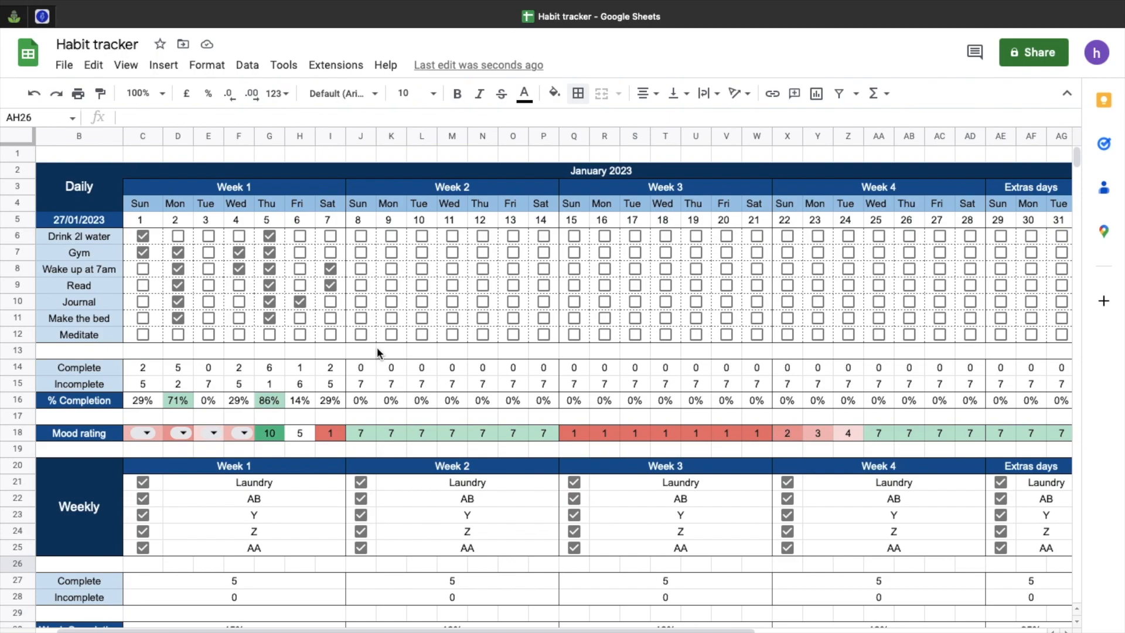
# Step: Set the month header date in C2 to 01/02/2023 and check the weekdays and dates through the Extras days block
pyautogui.click(363, 175)
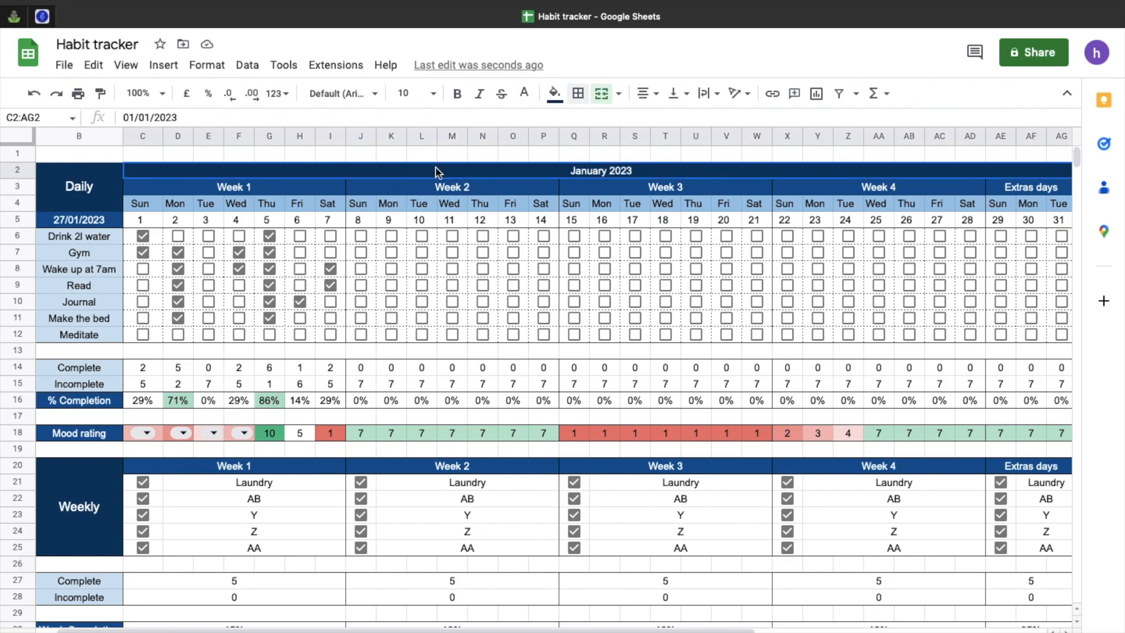
pyautogui.click(151, 117)
pyautogui.press('BackSpace')
pyautogui.write('2')
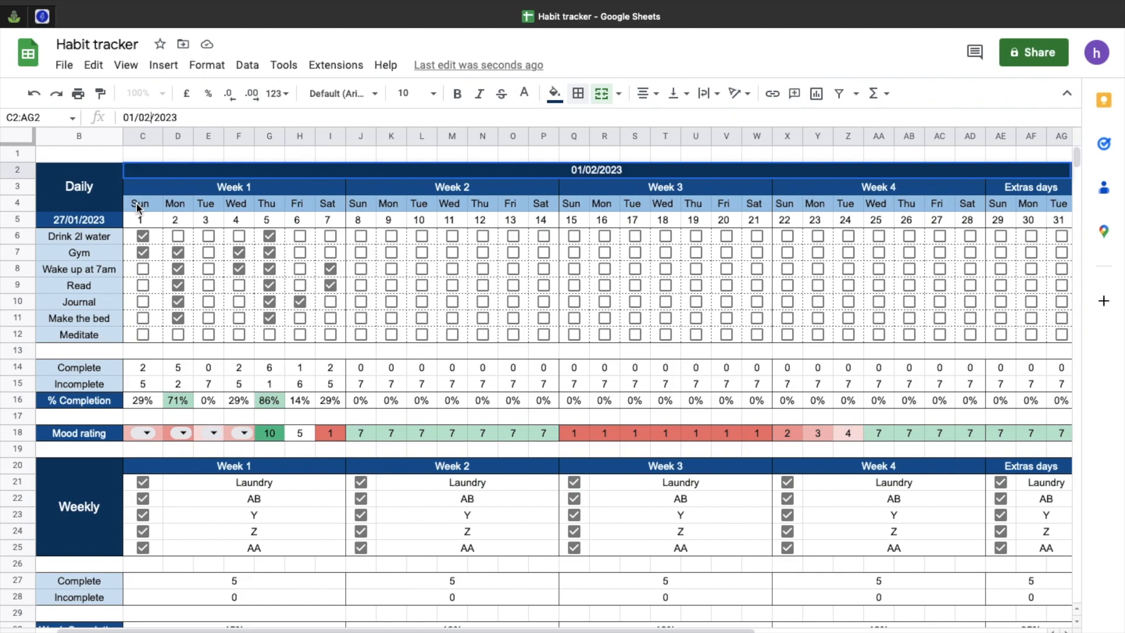
pyautogui.press('Return')
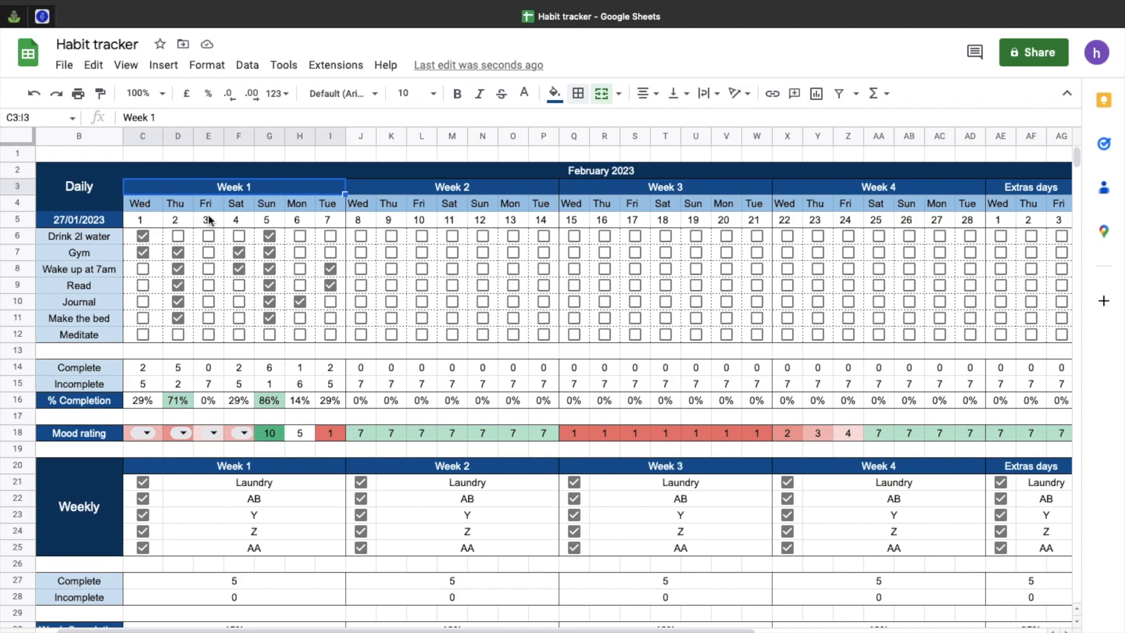
pyautogui.hscroll(5, 209, 220)
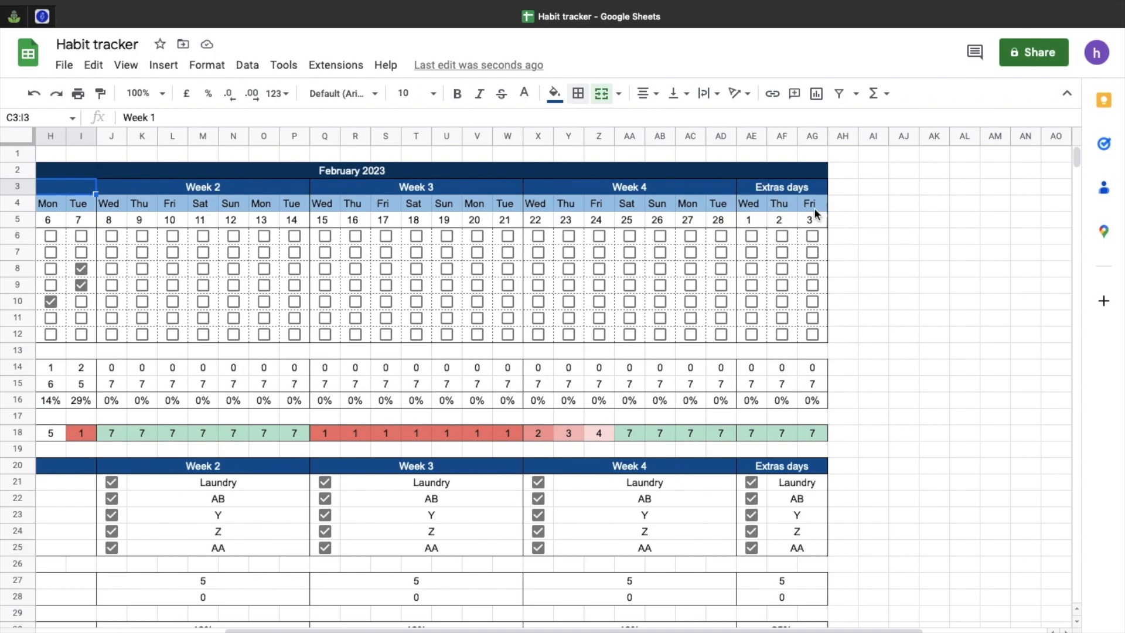
pyautogui.hscroll(-3, 781, 232)
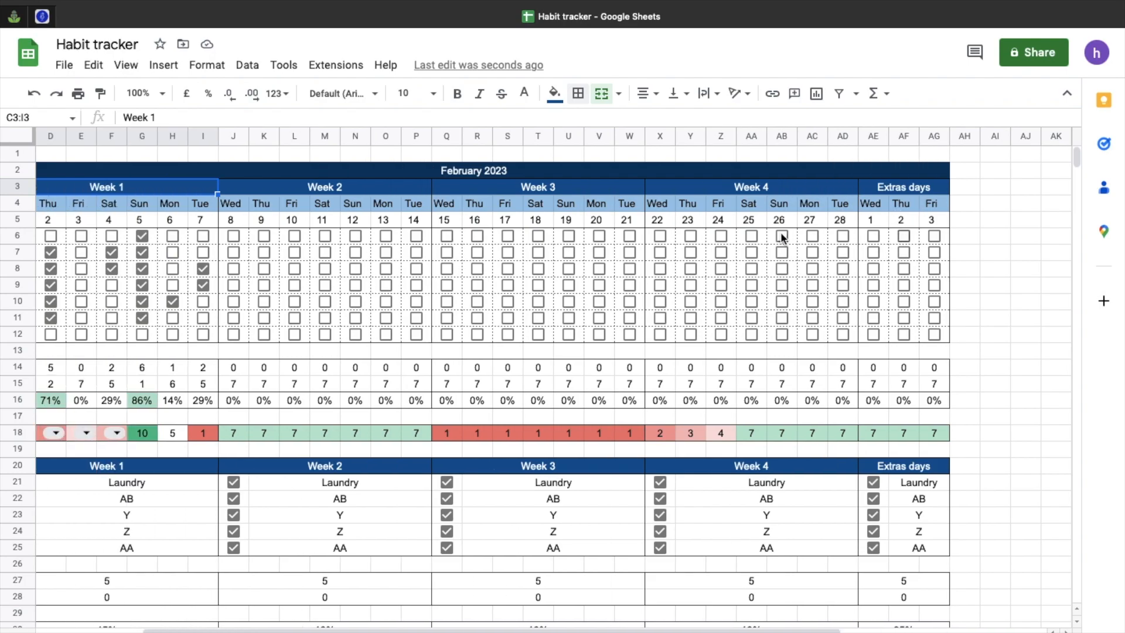
pyautogui.hscroll(-2, 781, 231)
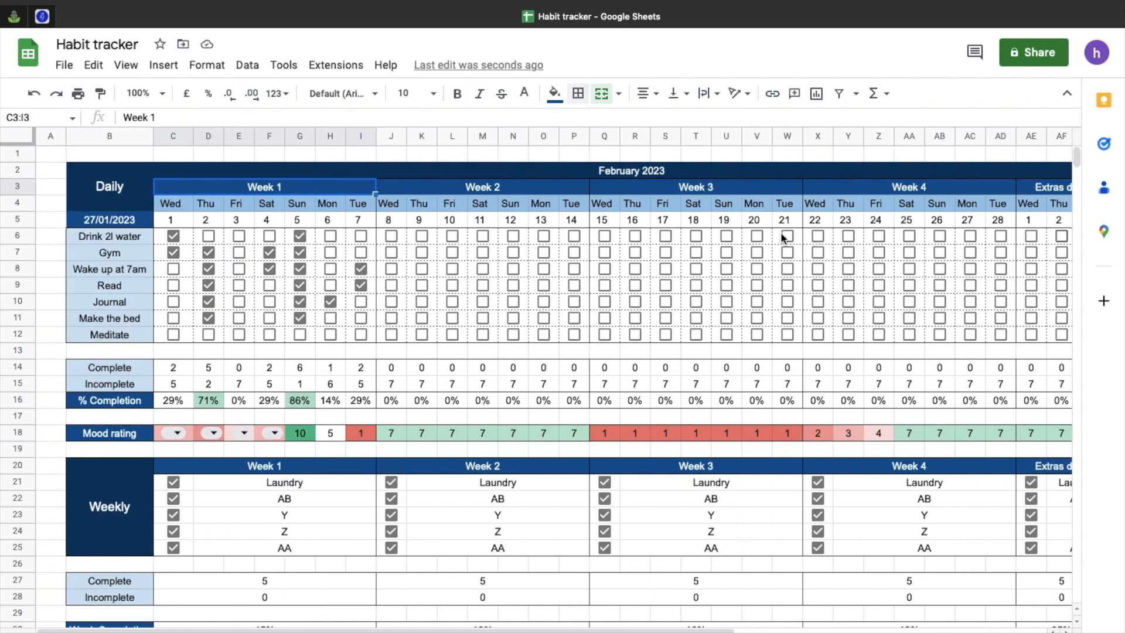
# Step: Switch to the Microsoft Excel habit tracker and examine the January sheet's Monthly section and the Dashboard charts
pyautogui.scroll(-3, 780, 231)
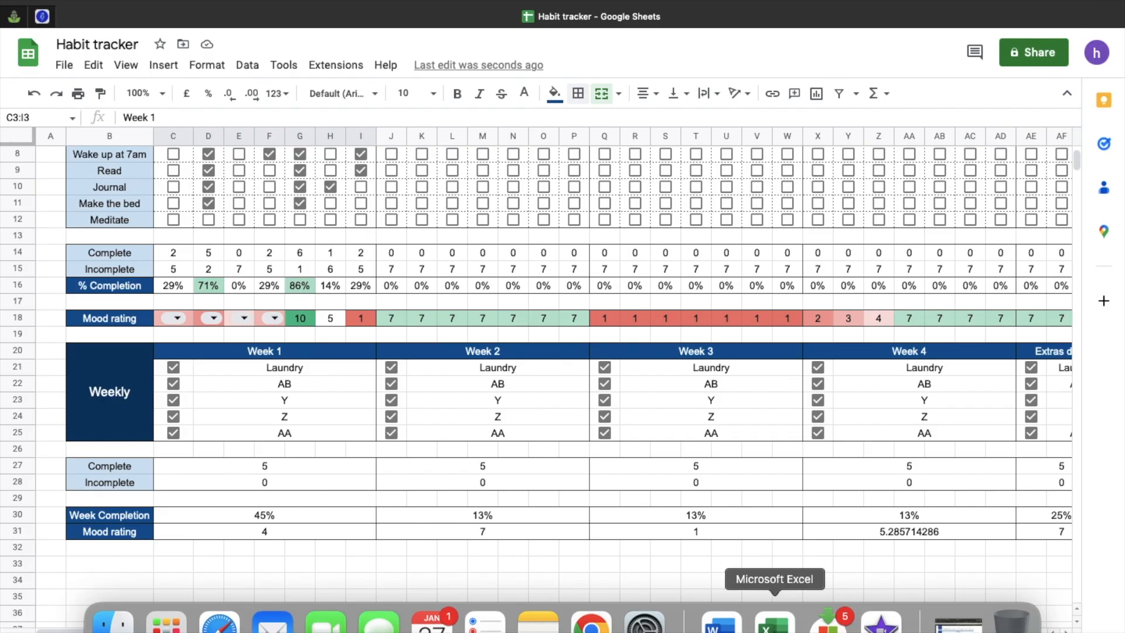
pyautogui.click(777, 618)
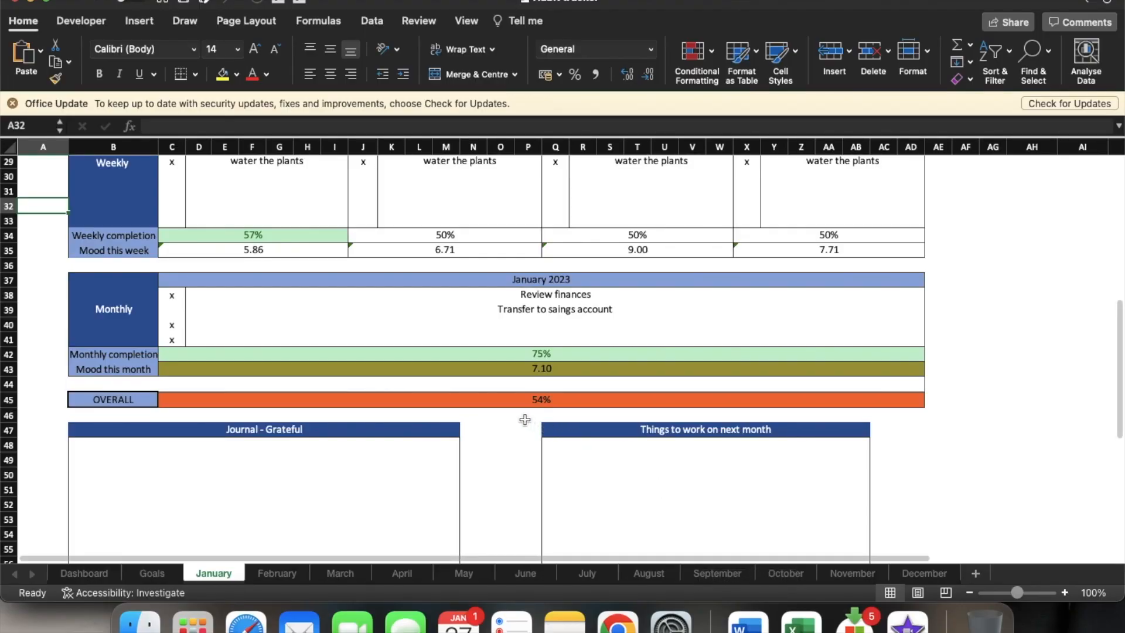
pyautogui.scroll(3, 499, 341)
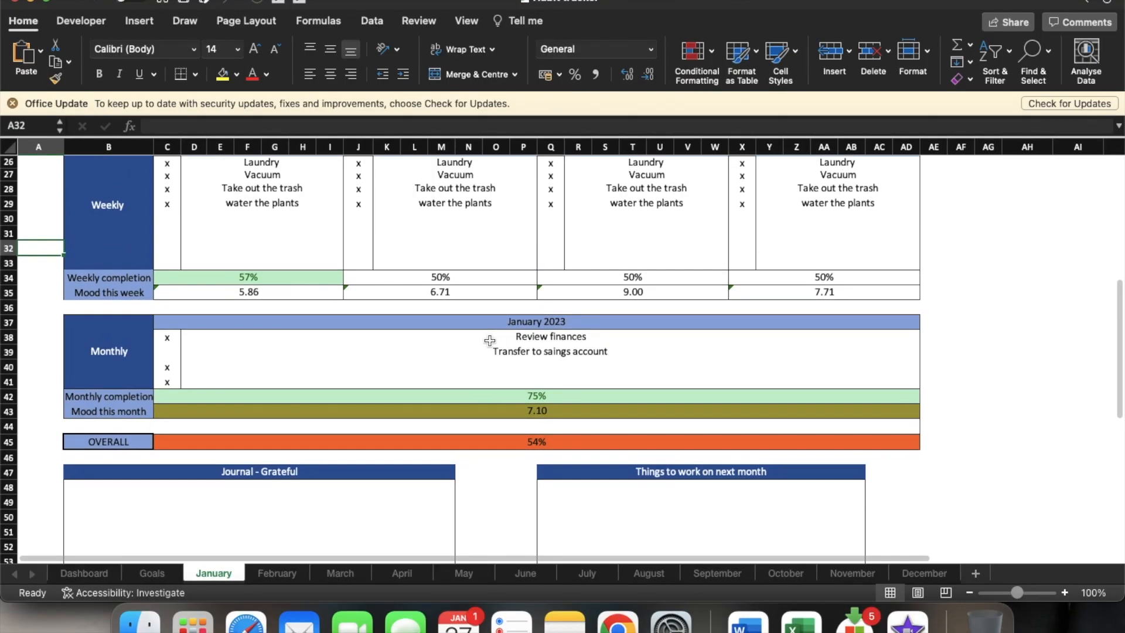
pyautogui.scroll(-3, 469, 378)
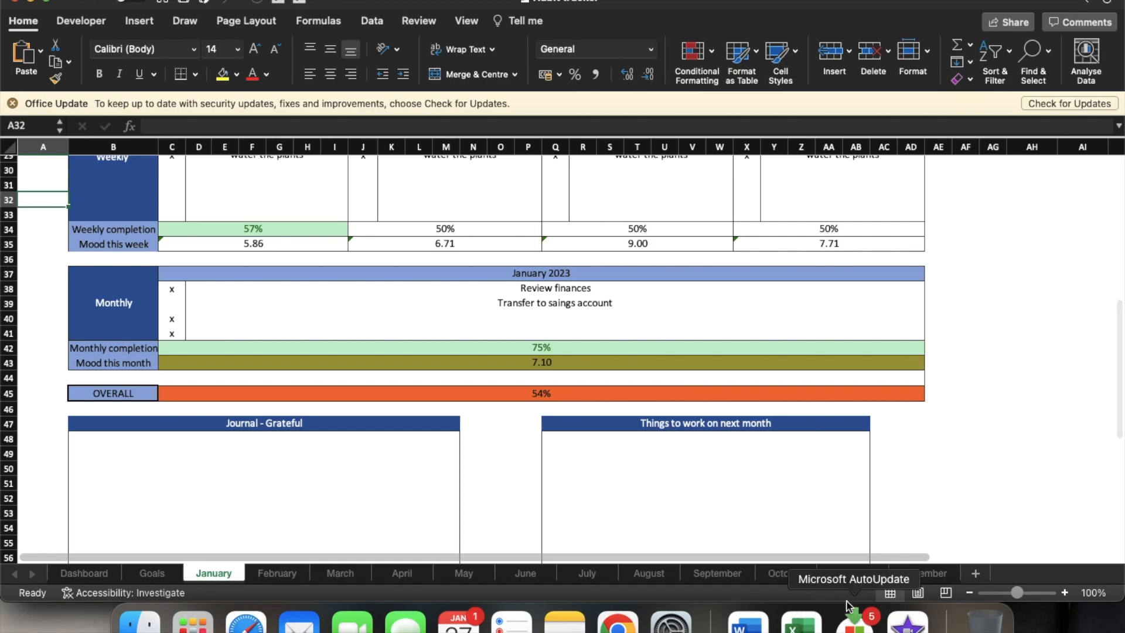
pyautogui.click(84, 573)
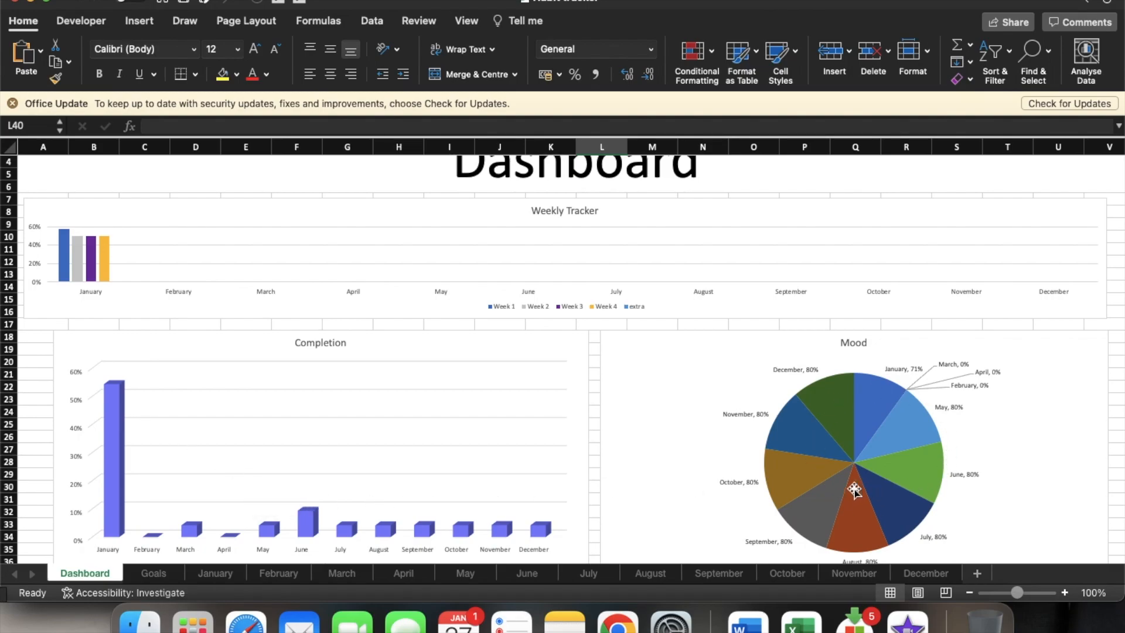
# Step: Return to the January sheet and examine its layout from the Daily block down to the Monthly, OVERALL and journal sections
pyautogui.click(233, 576)
pyautogui.scroll(2, 406, 373)
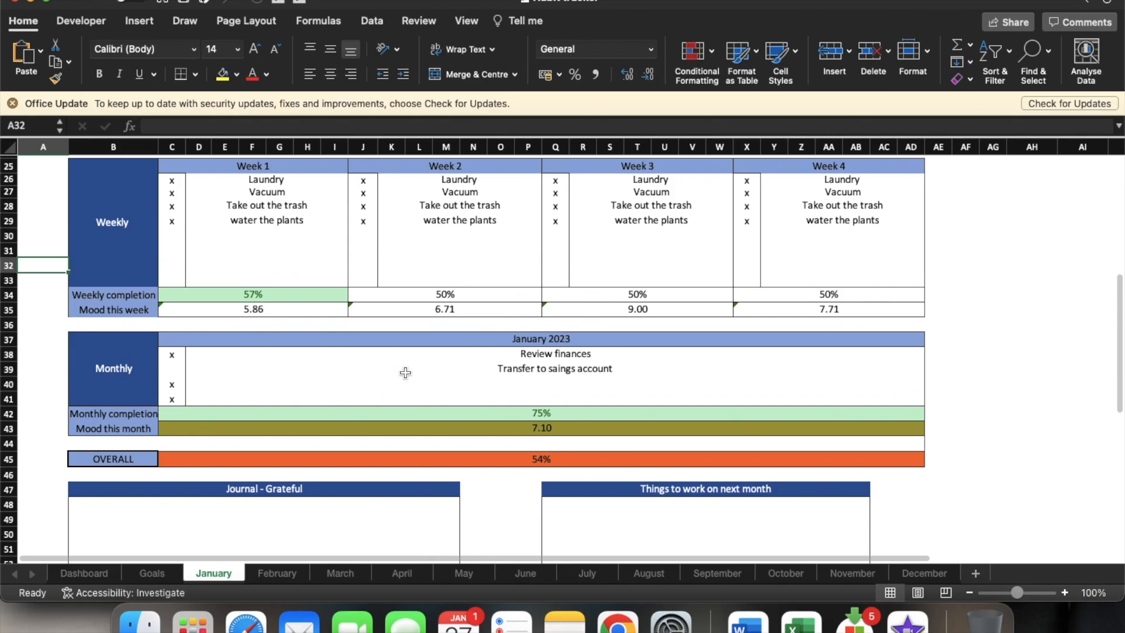
pyautogui.scroll(8, 406, 373)
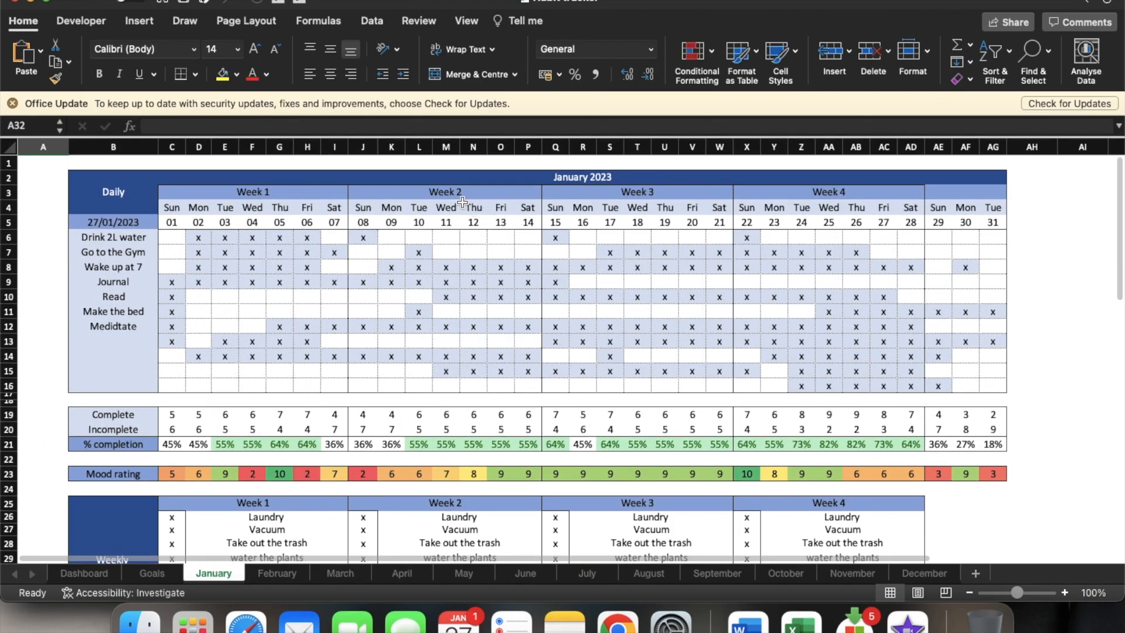
pyautogui.scroll(-2, 524, 337)
pyautogui.scroll(-2, 524, 338)
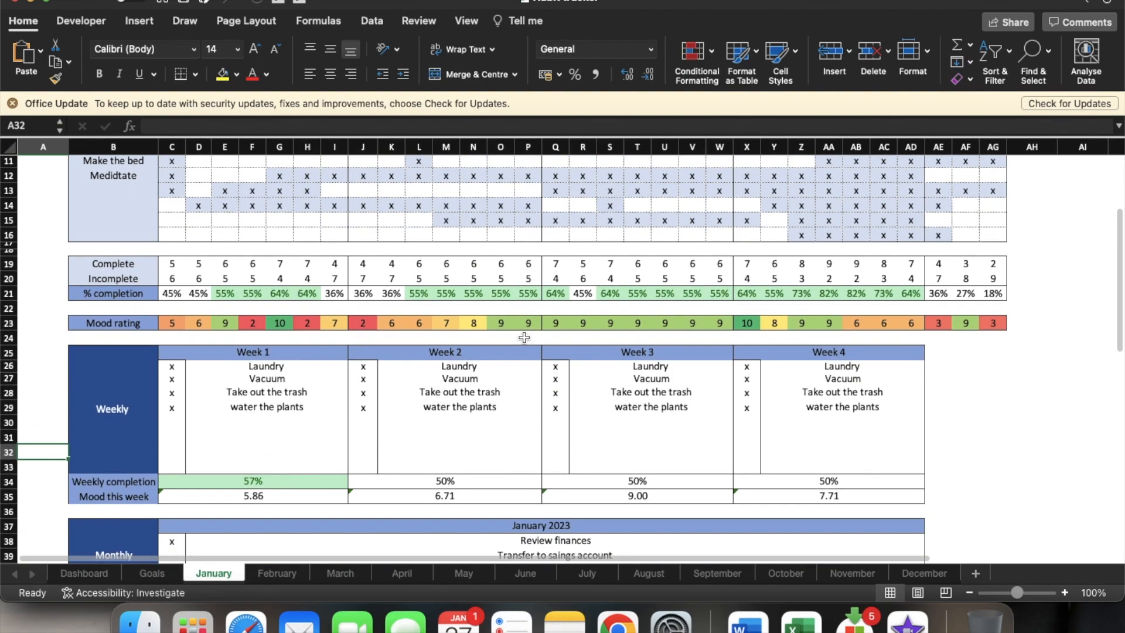
pyautogui.scroll(-4, 417, 470)
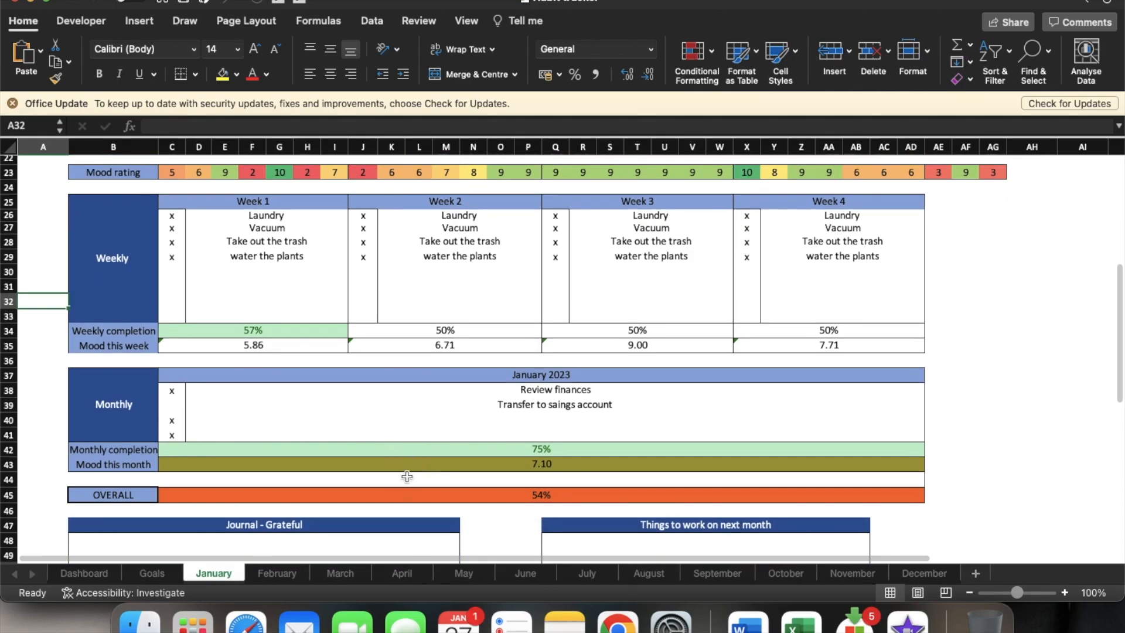
pyautogui.scroll(-3, 405, 475)
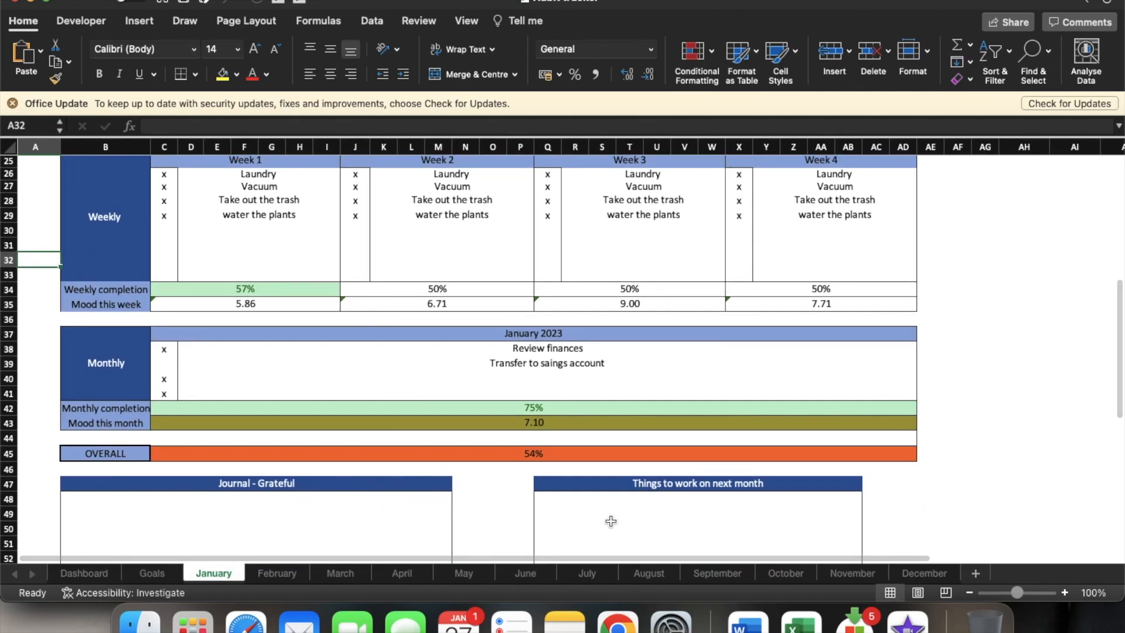